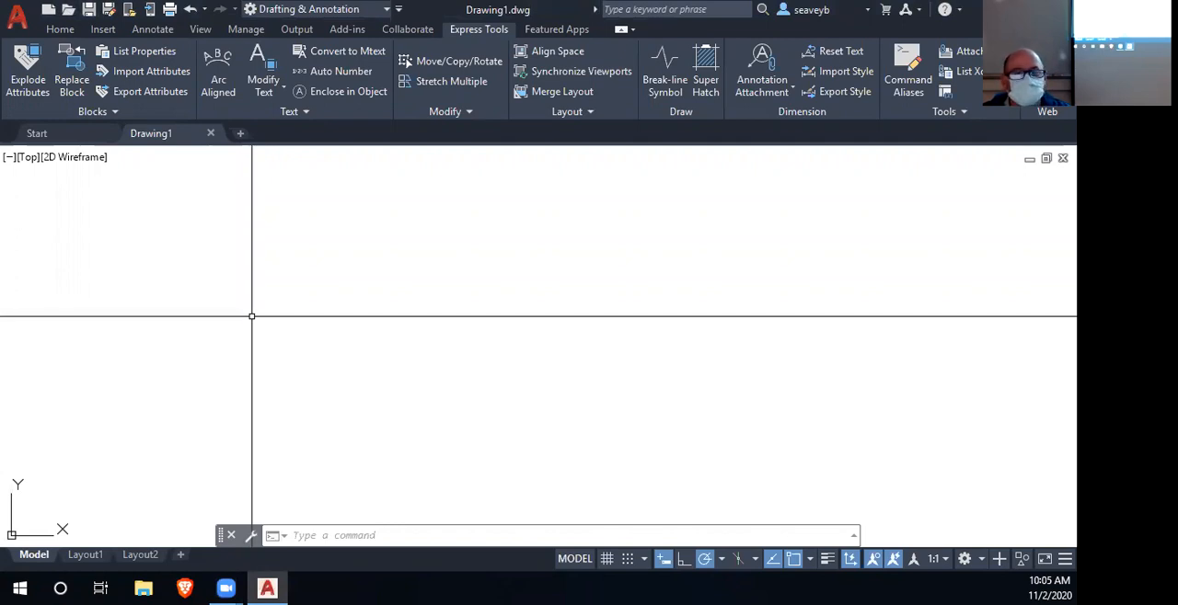
# - Open Problem 8-5.dwg from the DRFT248 folder on the autodesk (Y:) drive, without showing proxy graphics
pyautogui.click(67, 9)
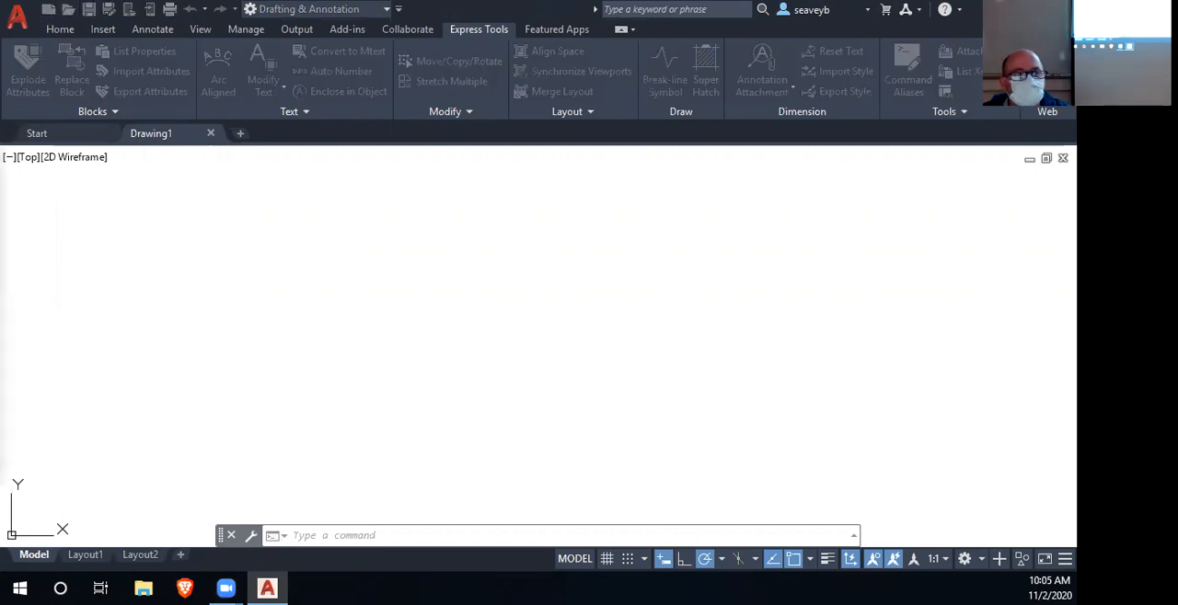
pyautogui.click(376, 78)
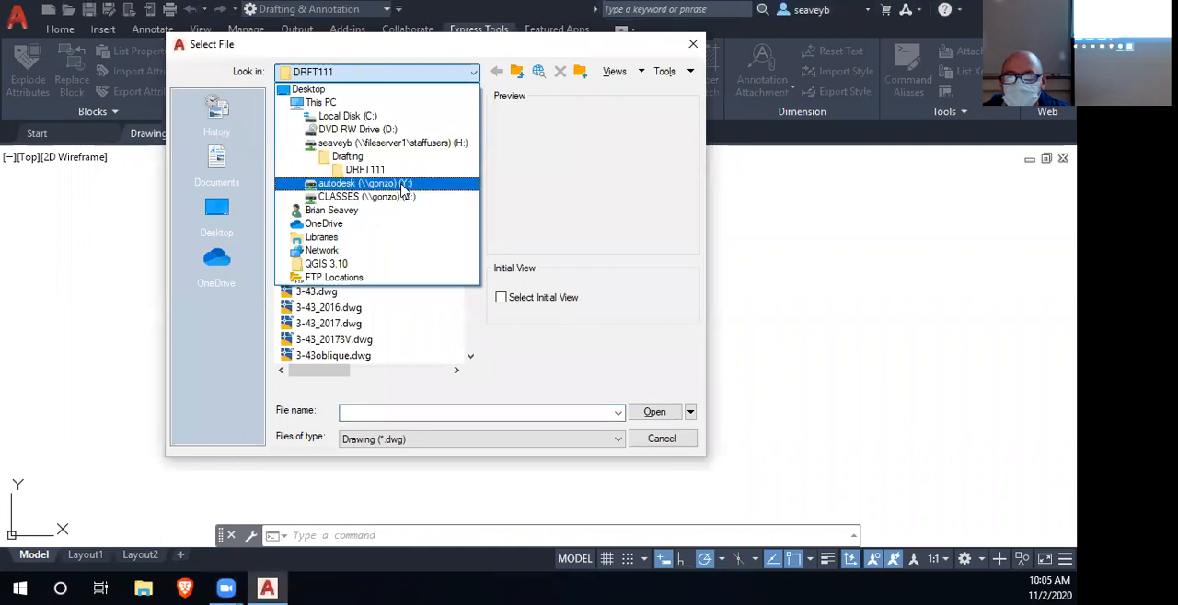
pyautogui.click(403, 184)
pyautogui.scroll(-3, 394, 267)
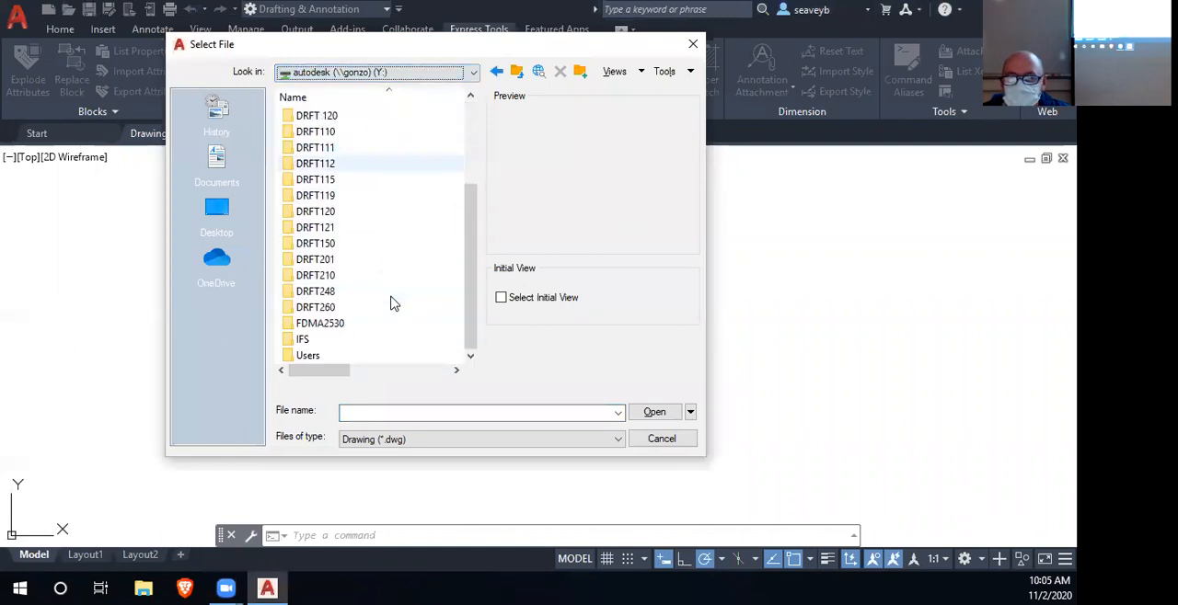
pyautogui.doubleClick(325, 292)
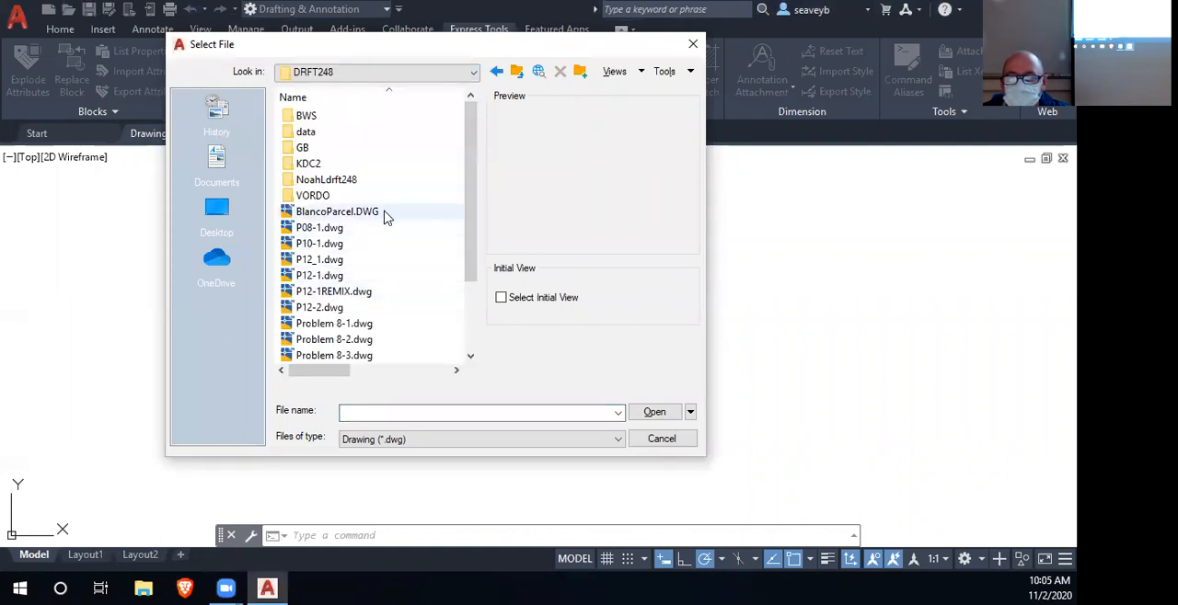
pyautogui.scroll(-2, 412, 211)
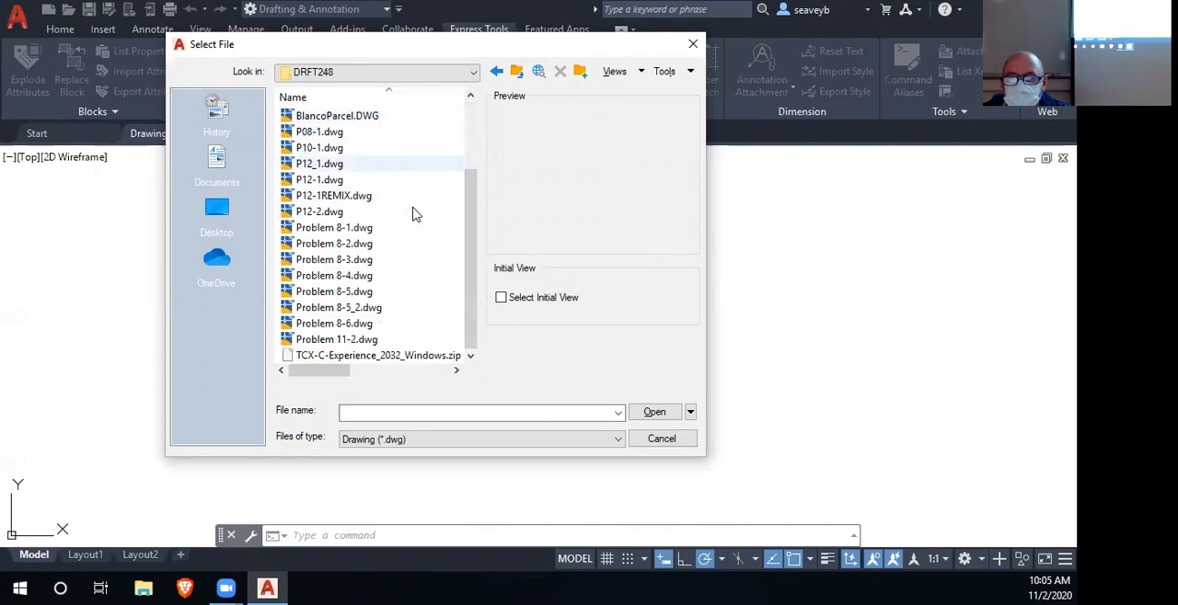
pyautogui.click(361, 295)
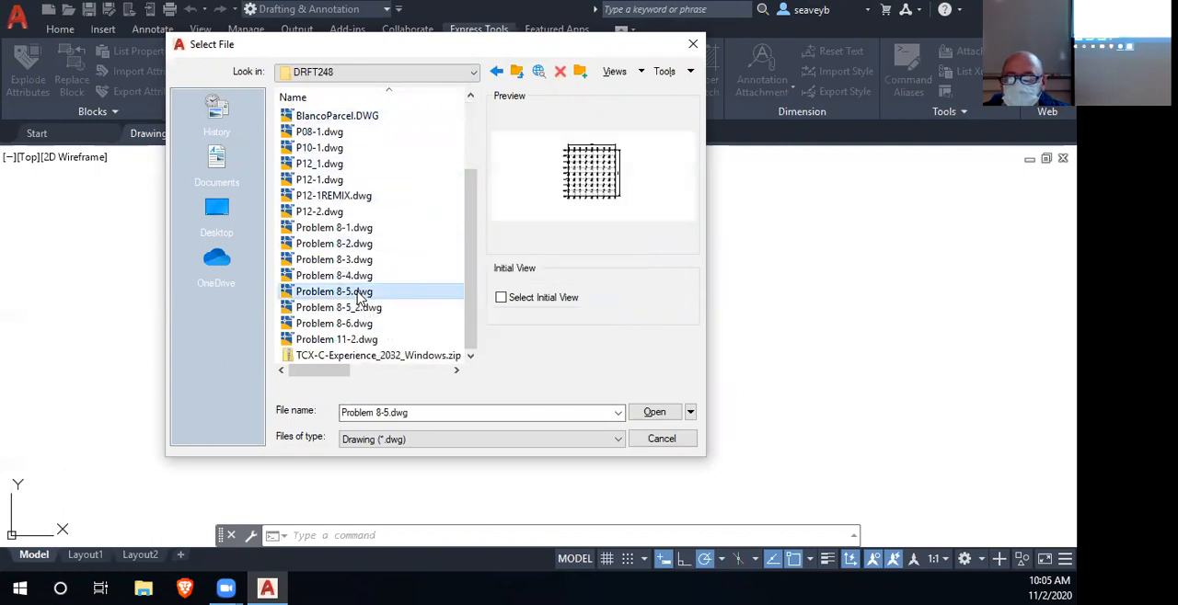
pyautogui.click(654, 412)
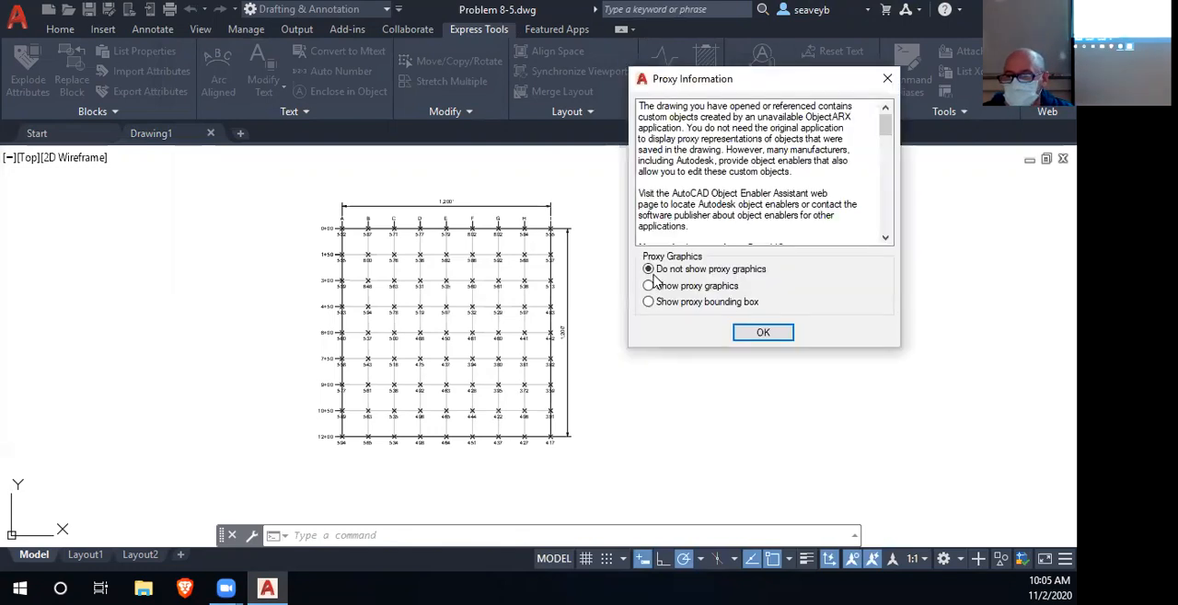
pyautogui.click(763, 333)
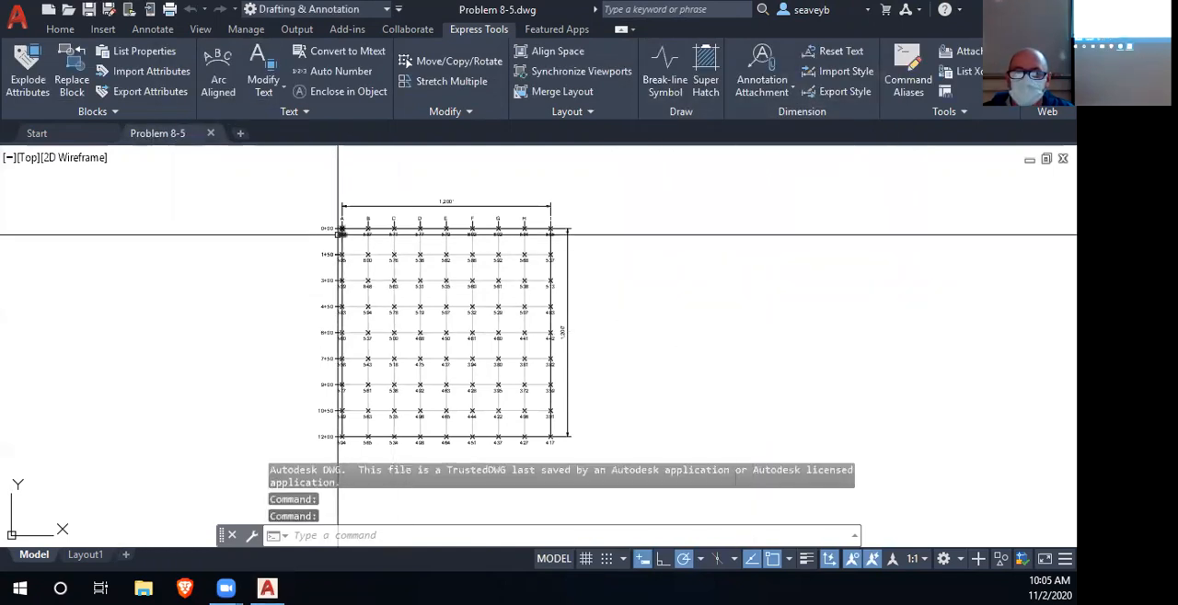
# - Save a copy of the drawing as Problem 8-5.dwg in the Drafting folder on the H: drive
pyautogui.scroll(4, 338, 235)
pyautogui.moveTo(603, 363); pyautogui.dragTo(554, 176)
pyautogui.moveTo(508, 399)
pyautogui.mouseDown()
pyautogui.moveTo(460, 218)
pyautogui.moveTo(607, 447)
pyautogui.moveTo(609, 600)
pyautogui.mouseUp()
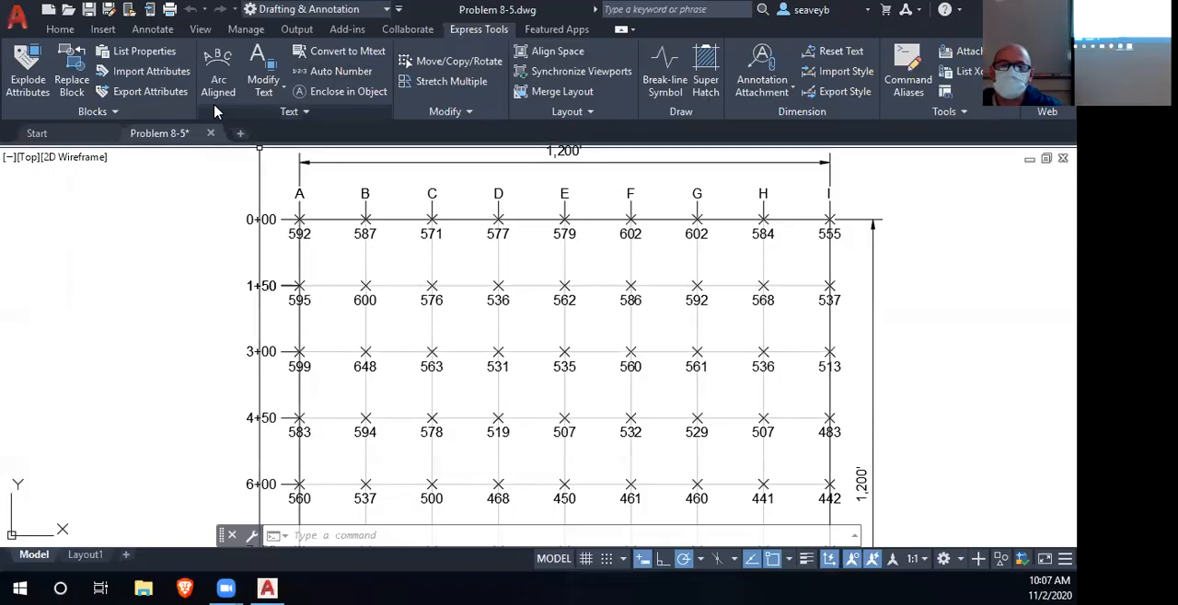
pyautogui.click(109, 10)
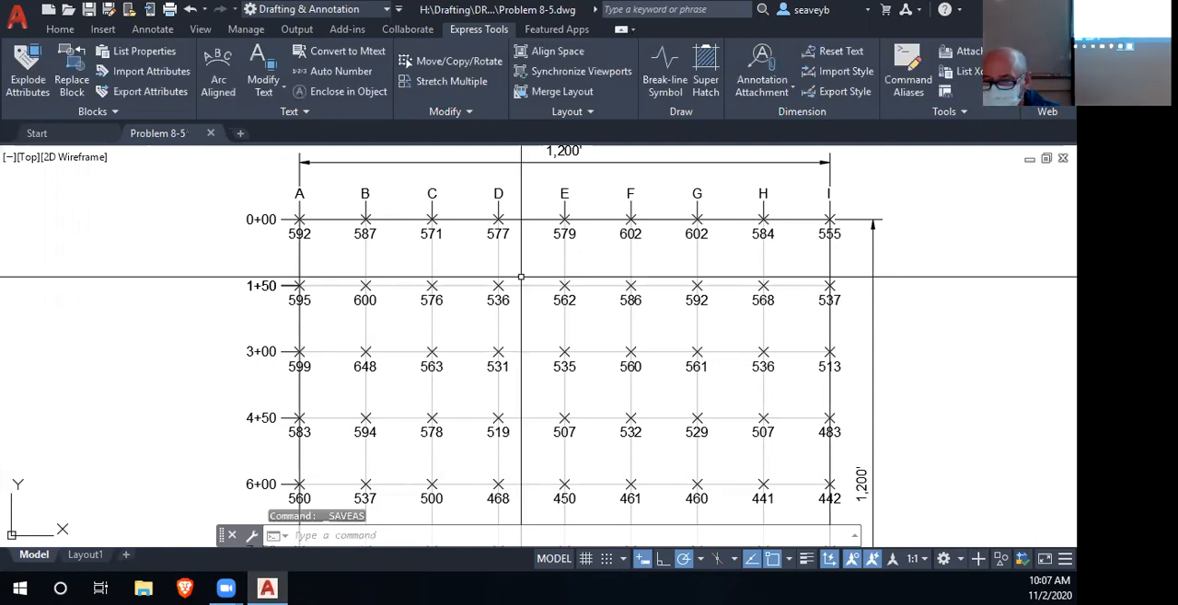
# - Examine the survey grid's station labels, column letters and the elevation values at its intersections
pyautogui.scroll(-5, 543, 294)
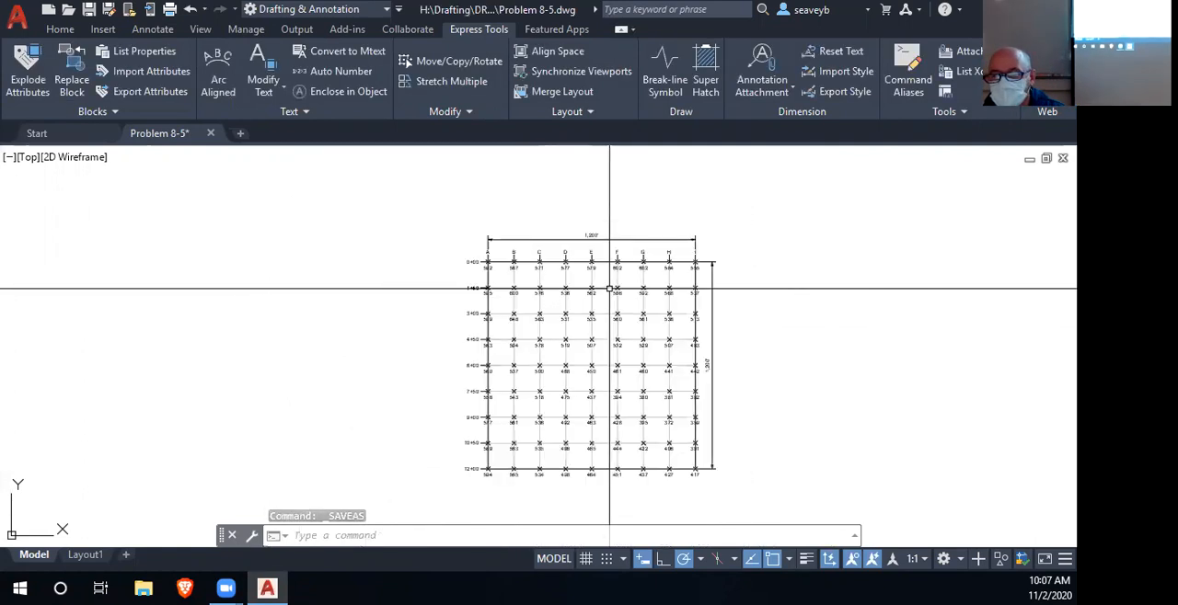
pyautogui.scroll(3, 580, 267)
pyautogui.moveTo(565, 328); pyautogui.dragTo(462, 263)
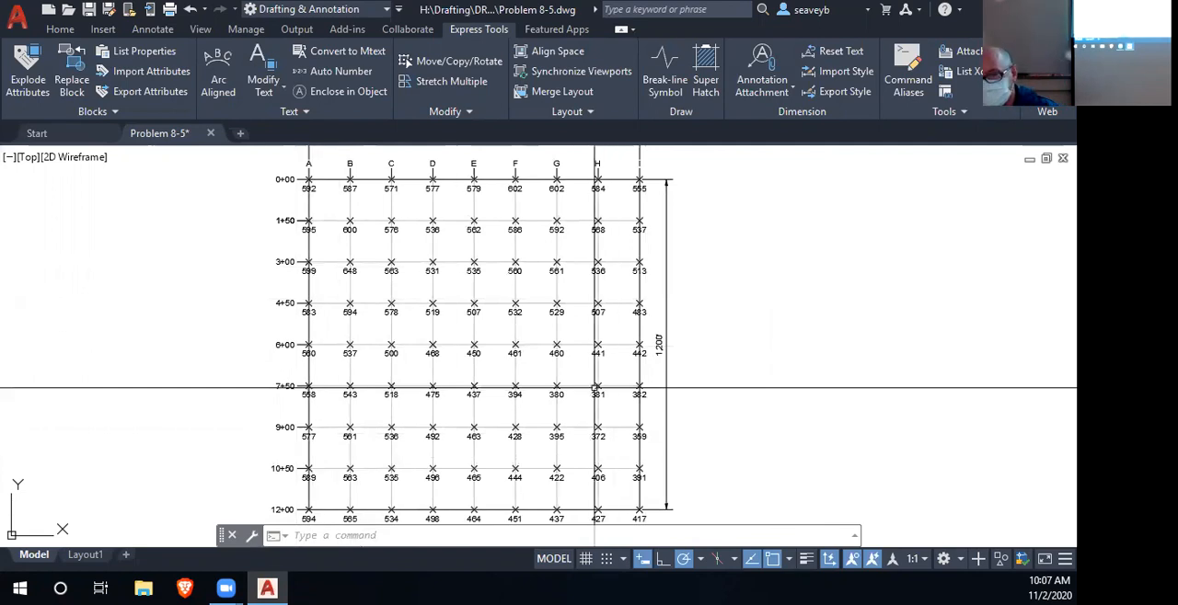
pyautogui.scroll(4, 315, 400)
pyautogui.scroll(2, 315, 400)
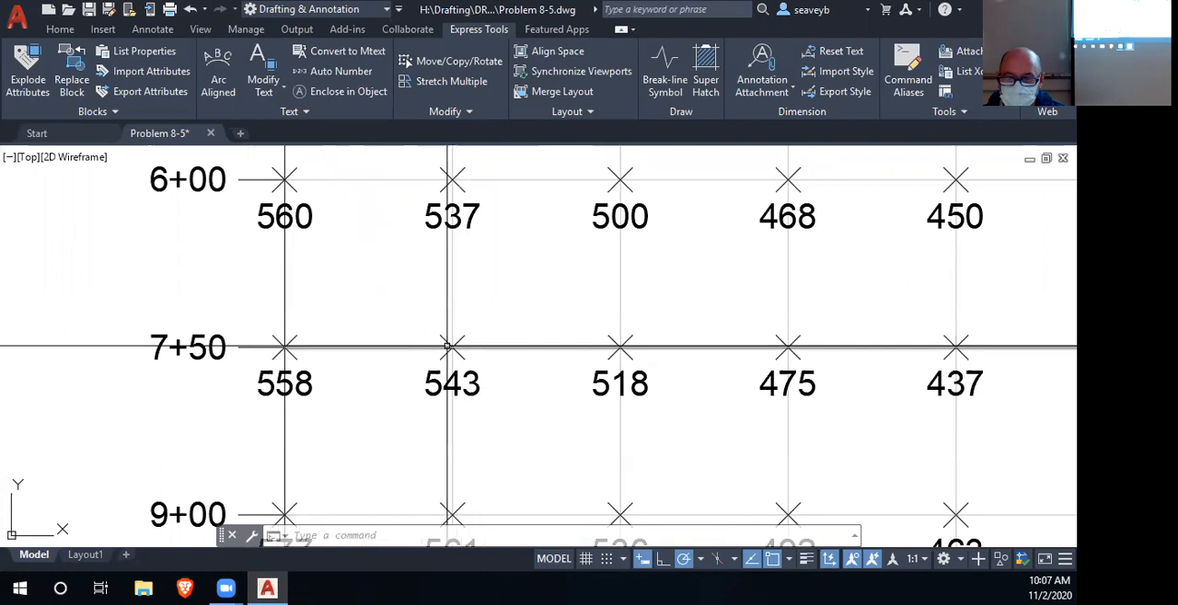
pyautogui.moveTo(372, 347)
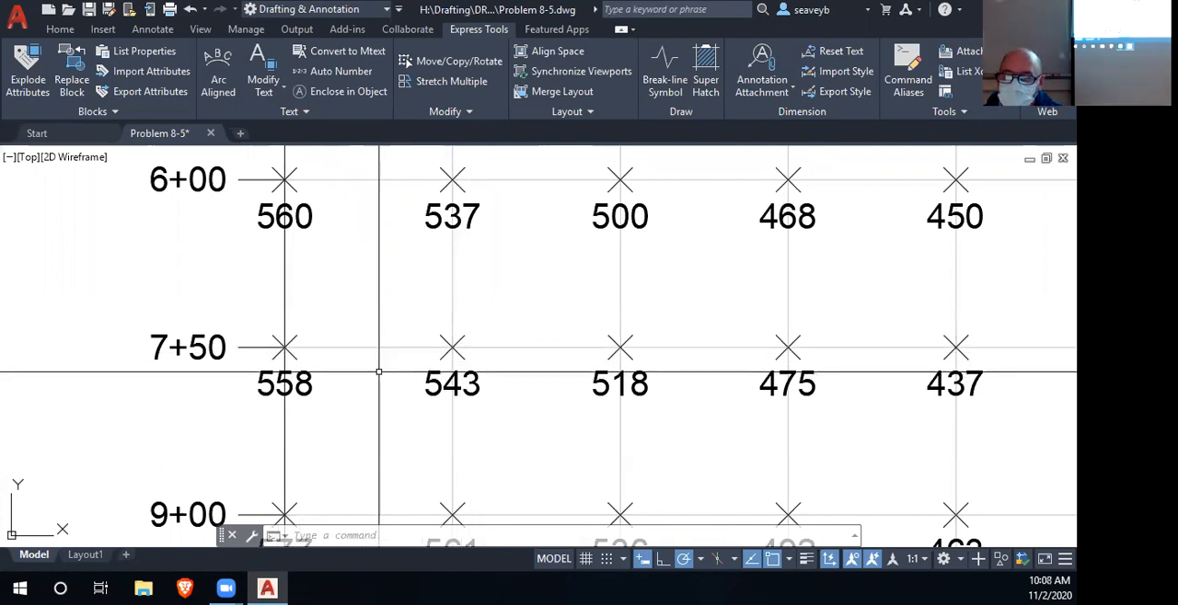
pyautogui.scroll(-2, 373, 347)
pyautogui.moveTo(700, 434); pyautogui.dragTo(678, 337)
pyautogui.scroll(-2, 678, 369)
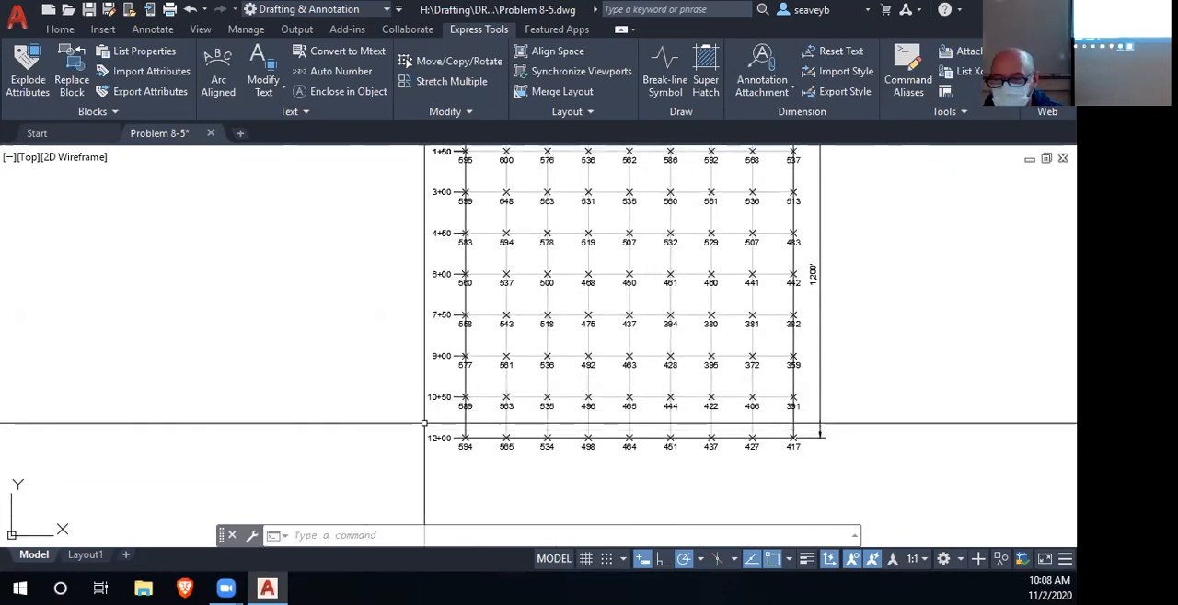
pyautogui.moveTo(573, 358)
pyautogui.mouseDown()
pyautogui.moveTo(524, 439)
pyautogui.moveTo(517, 416)
pyautogui.mouseUp()
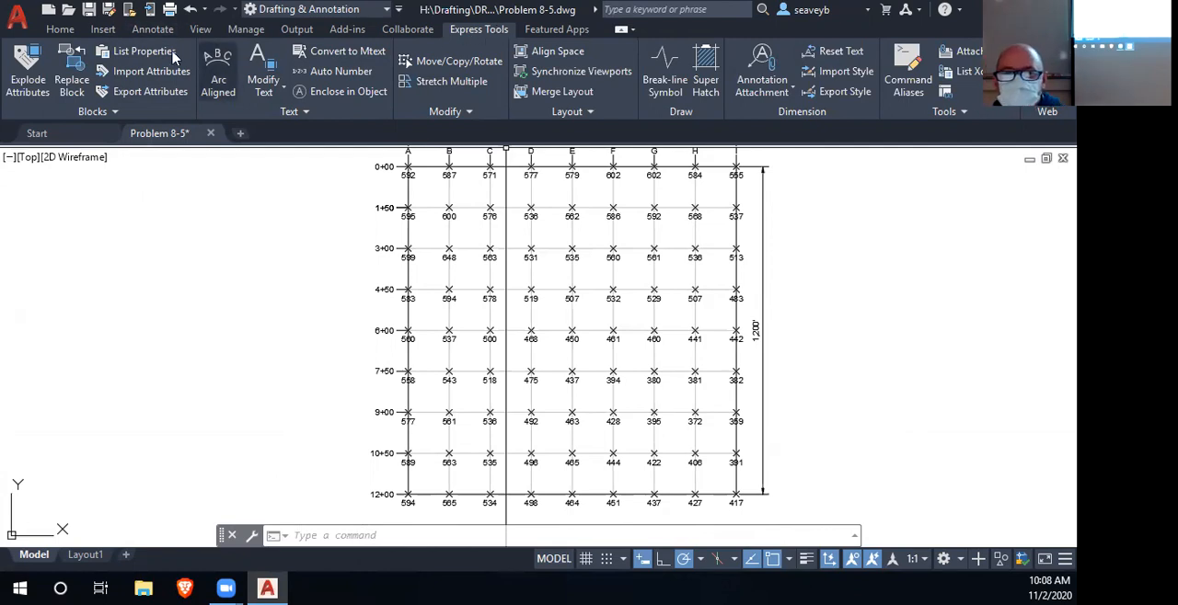
# - Inspect the ELEVATION attribute in the properties of the point block at column A, station 0+00
pyautogui.click(103, 29)
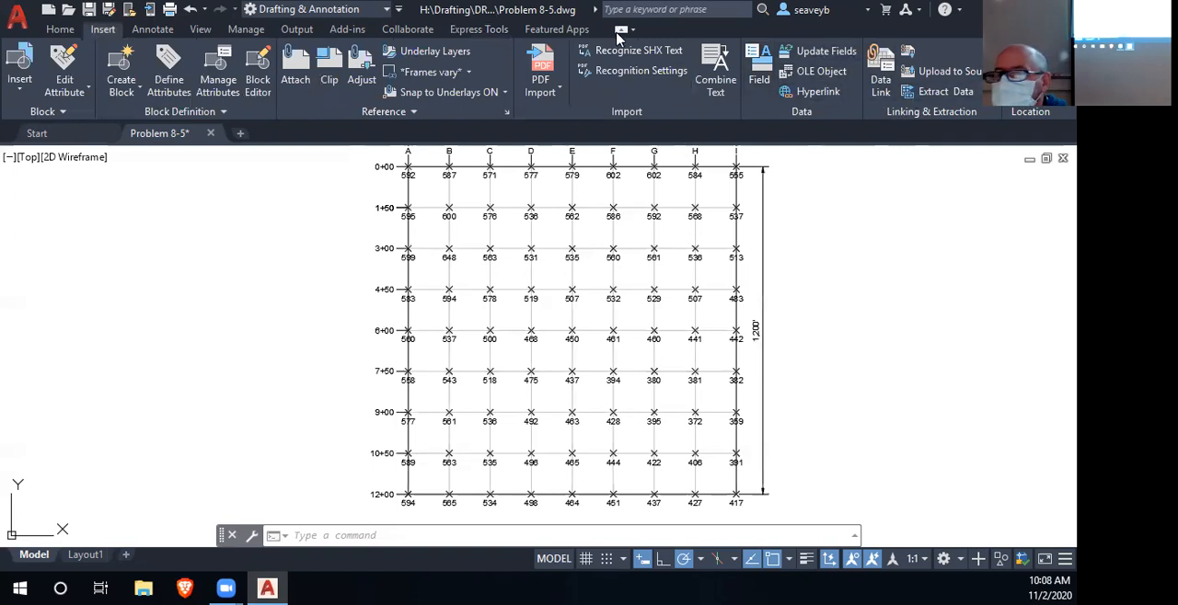
pyautogui.click(486, 30)
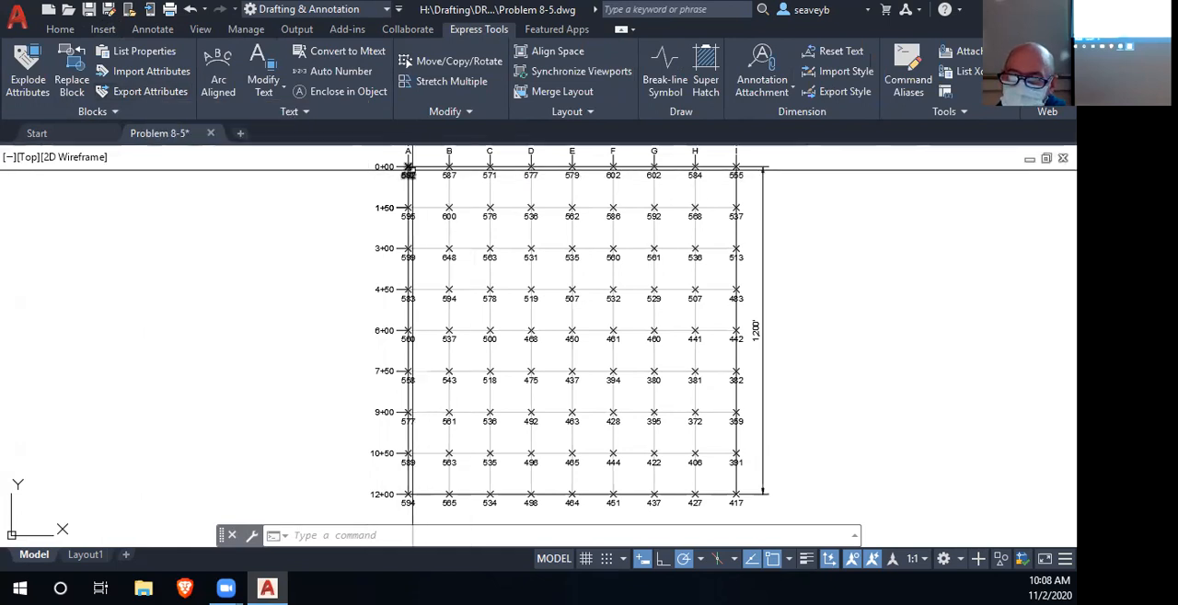
pyautogui.scroll(8, 408, 170)
pyautogui.click(379, 195)
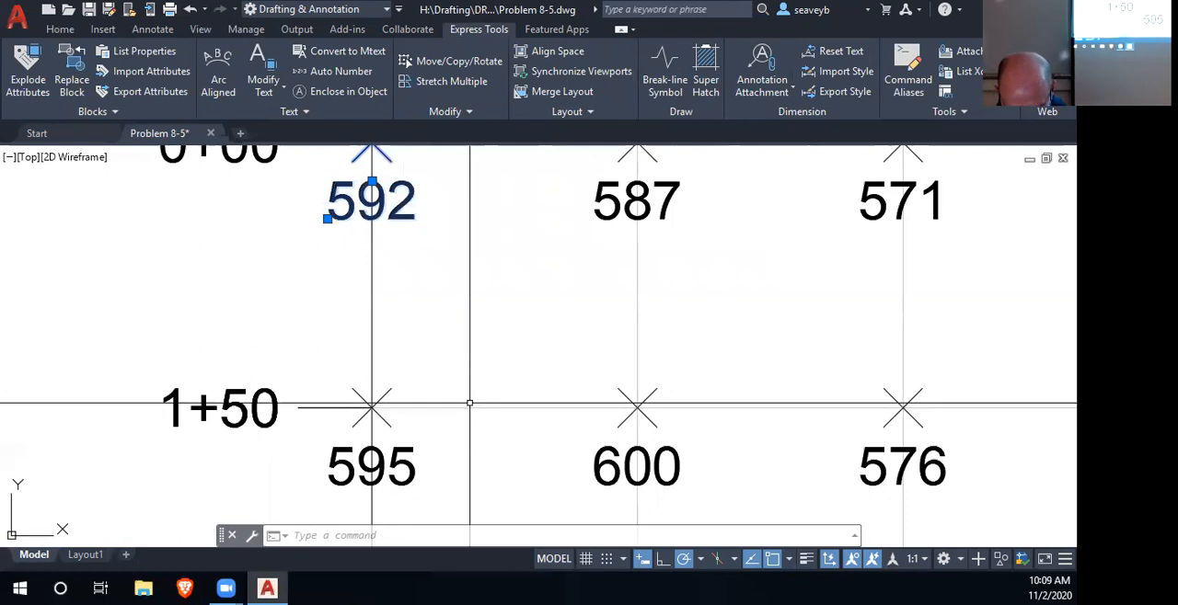
pyautogui.hotkey('ctrl', '1')
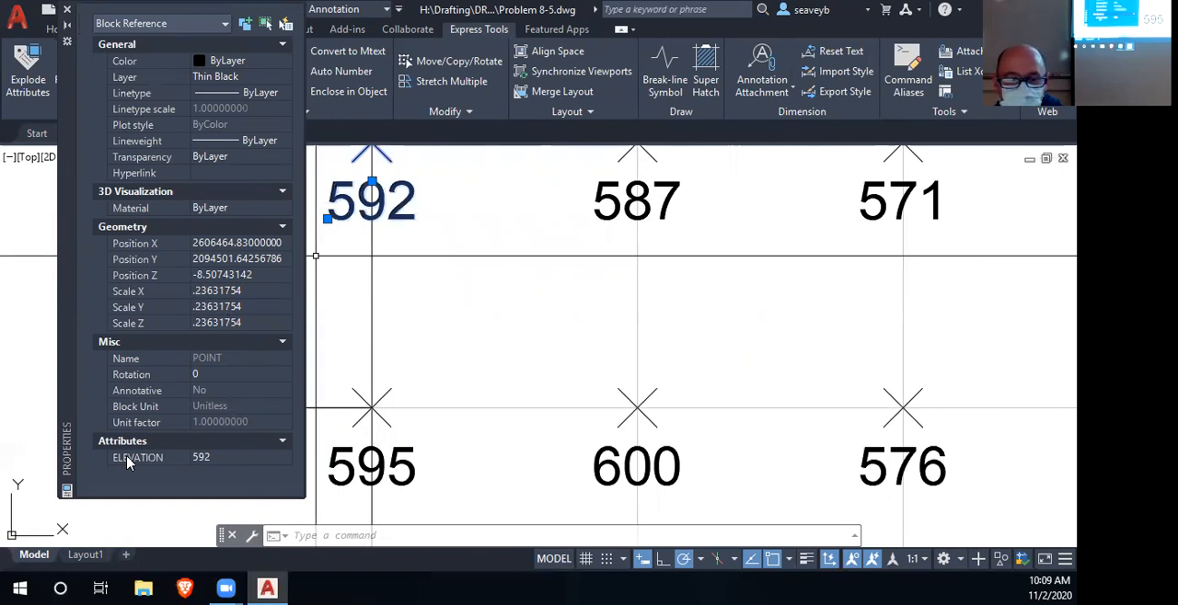
pyautogui.click(207, 457)
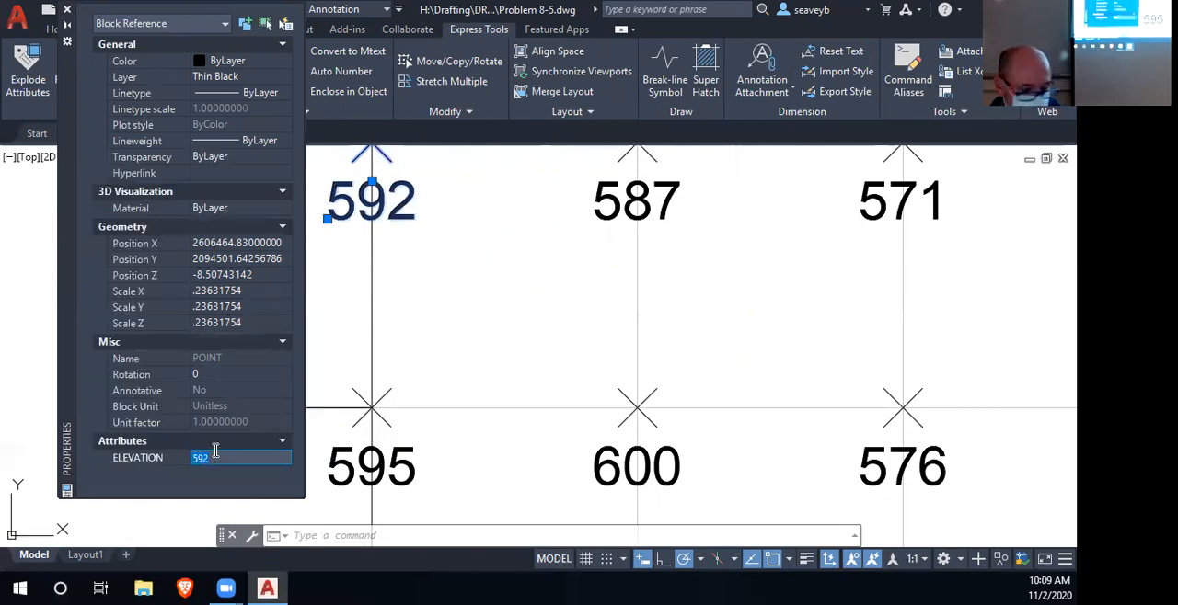
pyautogui.click(67, 10)
pyautogui.press('Escape')
# - Start an attribute export to a text file named p8_5pts in the P8_5 folder
pyautogui.scroll(-2, 520, 377)
pyautogui.scroll(-6, 520, 378)
pyautogui.moveTo(520, 377)
pyautogui.mouseDown()
pyautogui.moveTo(365, 268)
pyautogui.moveTo(414, 220)
pyautogui.mouseUp()
pyautogui.click(148, 92)
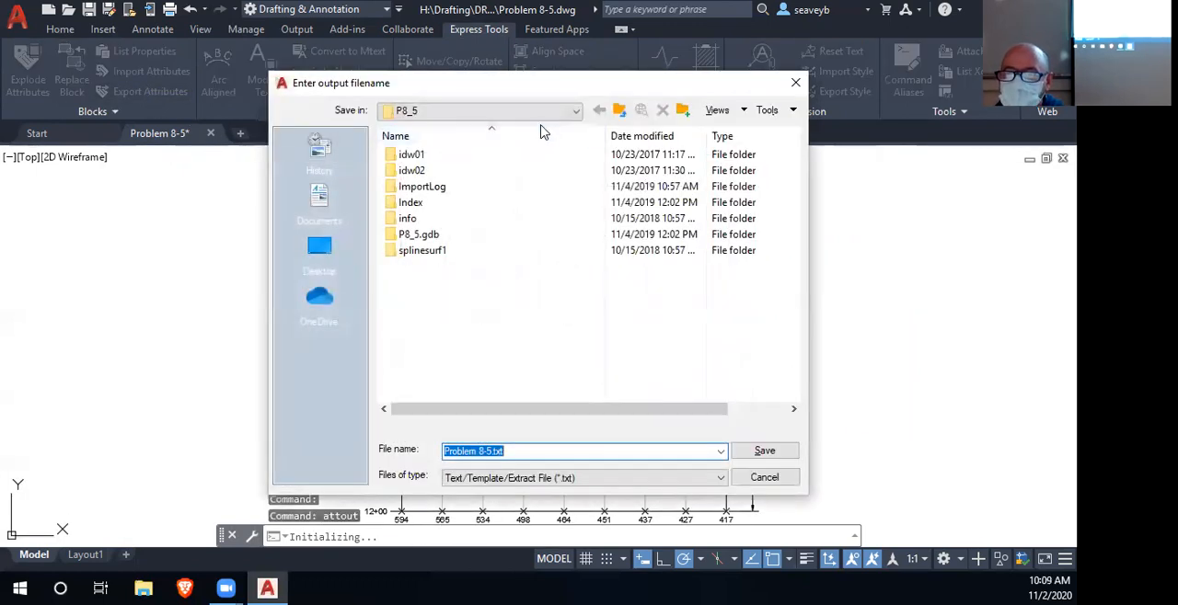
pyautogui.click(537, 486)
pyautogui.click(534, 495)
pyautogui.click(492, 451)
pyautogui.click(494, 451)
pyautogui.moveTo(506, 451); pyautogui.dragTo(447, 450)
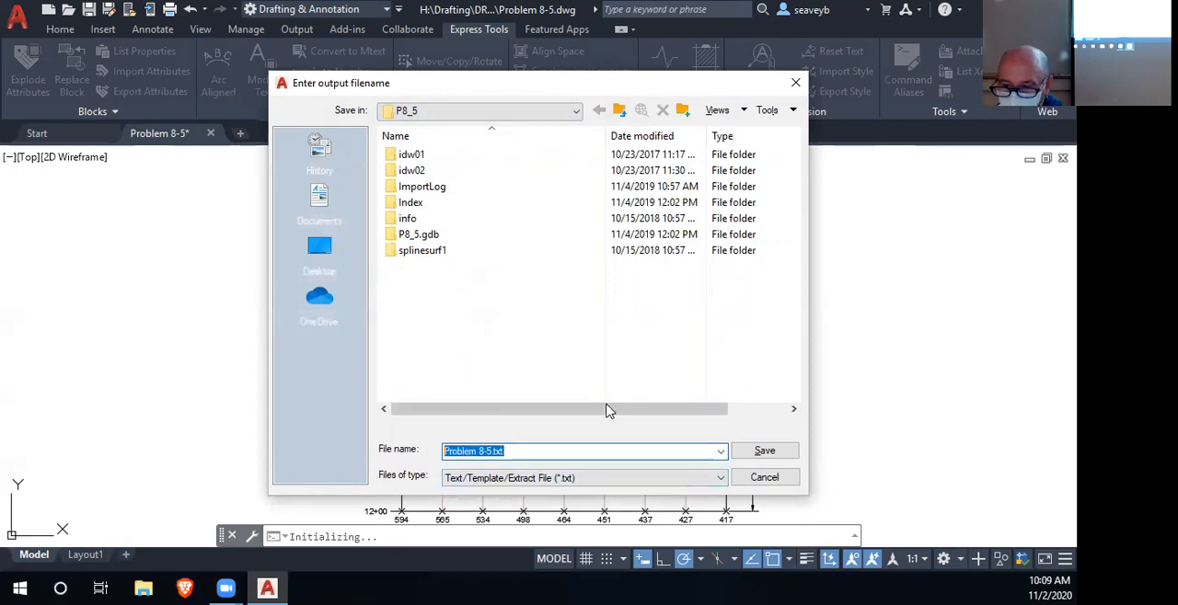
pyautogui.write('p')
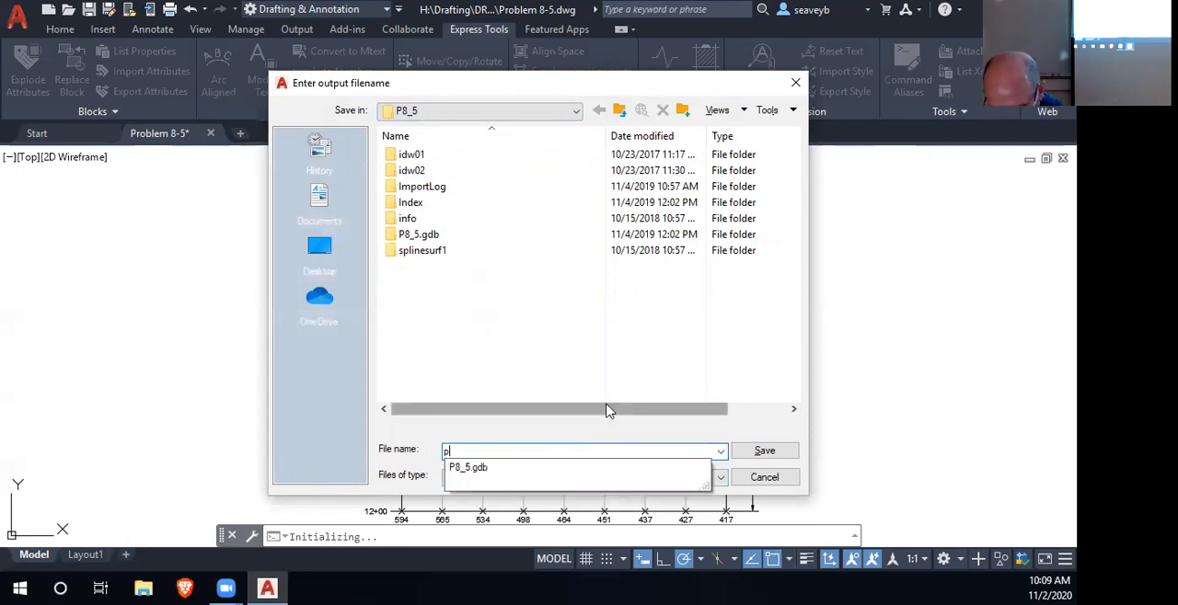
pyautogui.write('8_5pts')
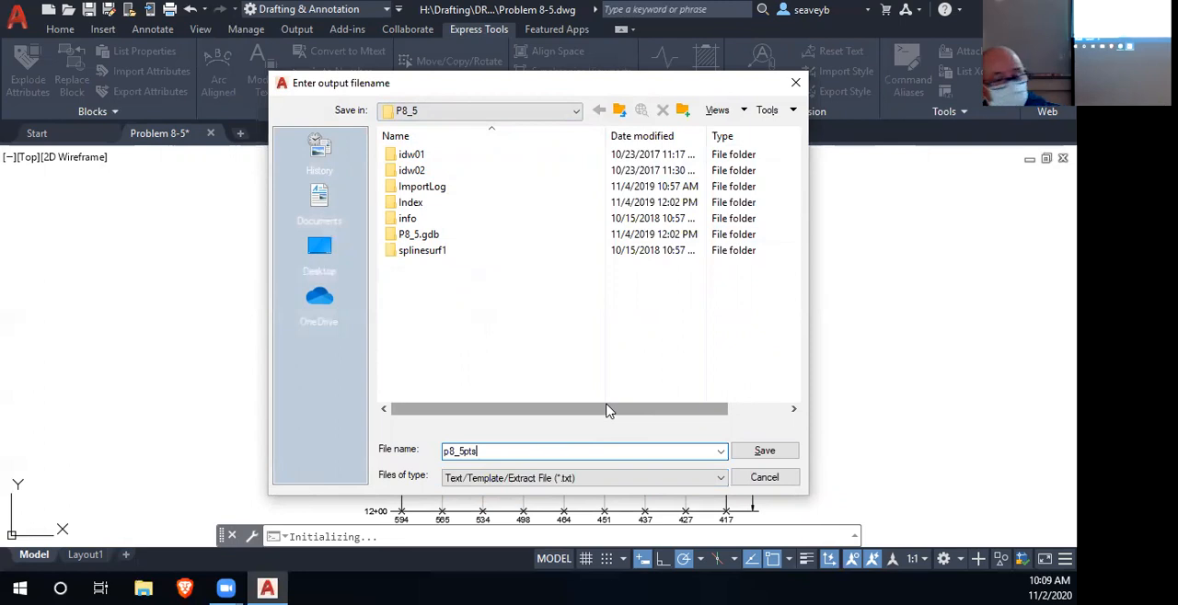
pyautogui.press('Return')
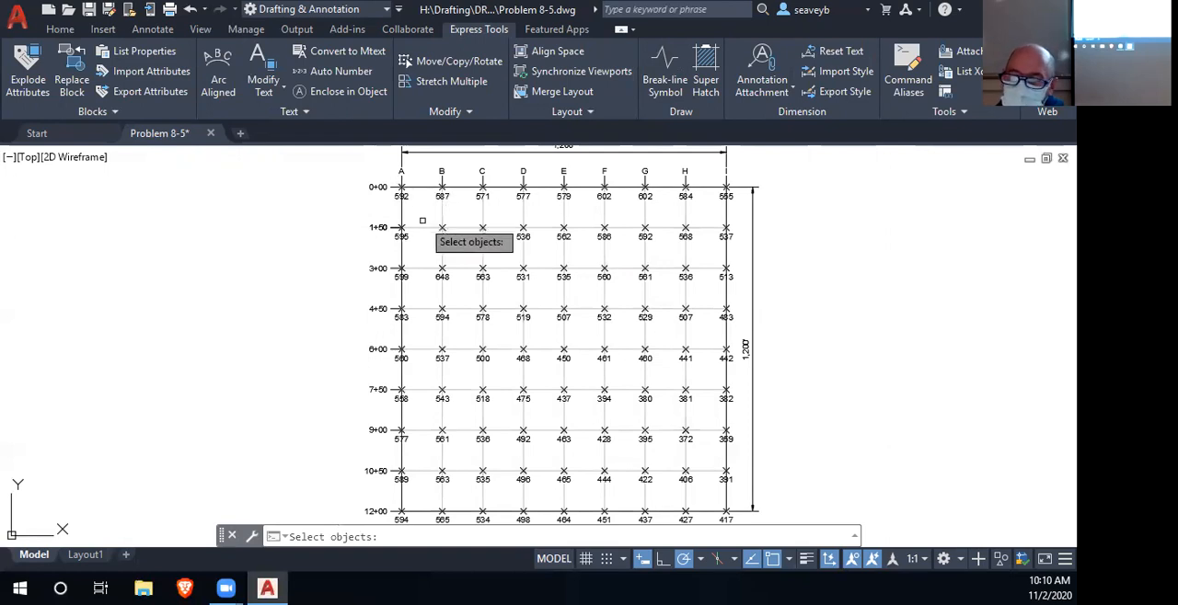
# - Try to select all the elevation point blocks in the grid with a window for the attribute export
pyautogui.click(395, 181)
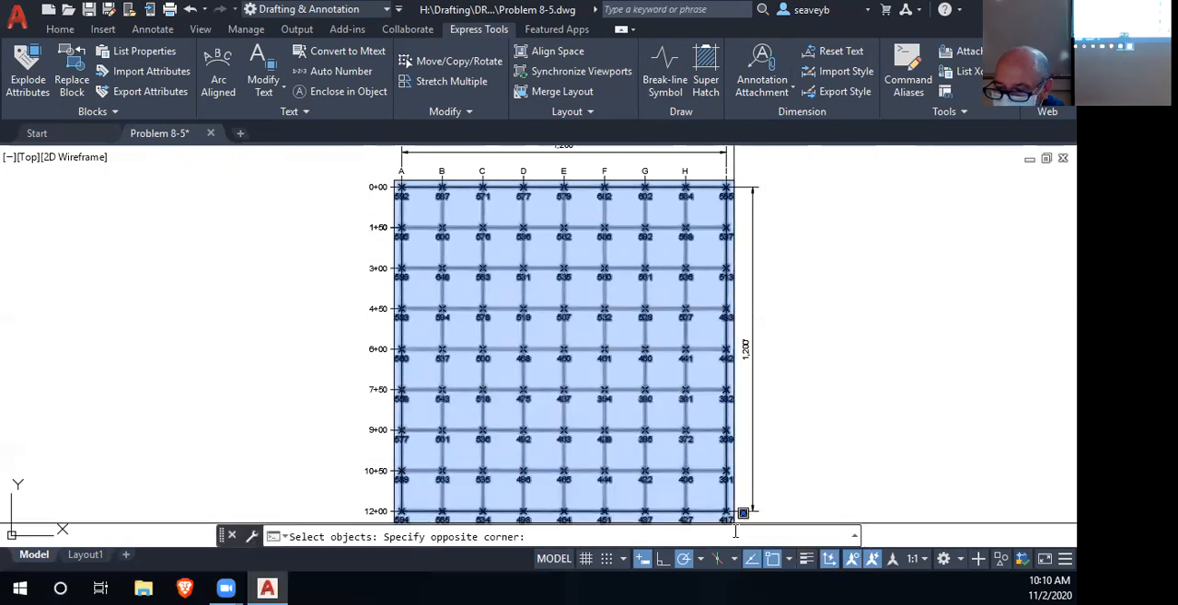
pyautogui.moveTo(744, 516); pyautogui.dragTo(733, 441)
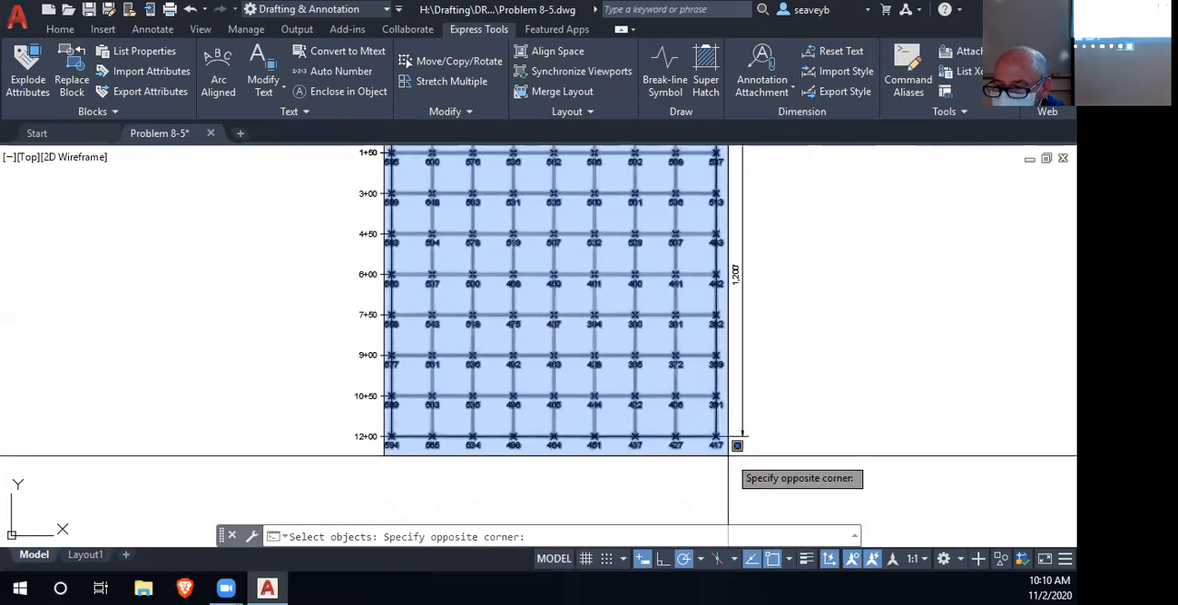
pyautogui.click(737, 446)
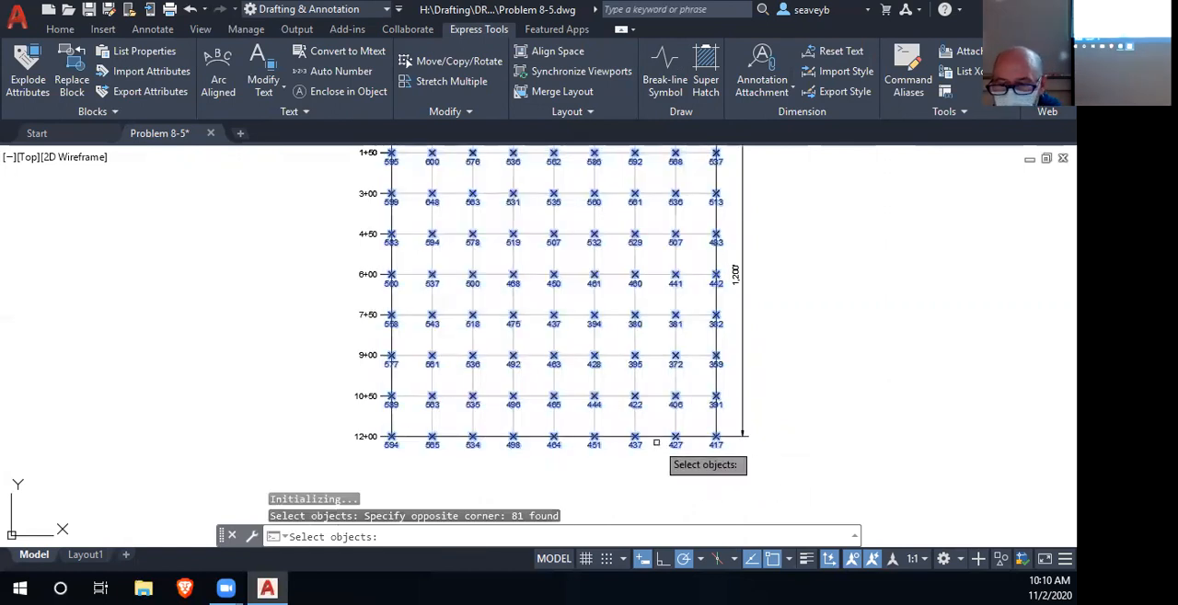
pyautogui.click(431, 422)
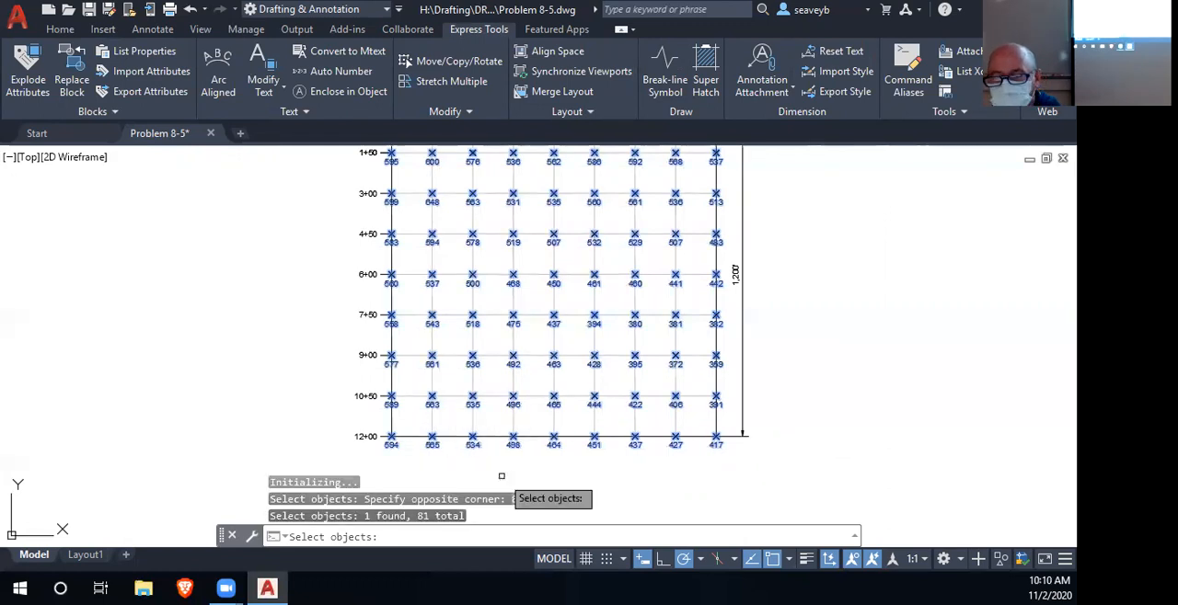
pyautogui.press('Escape')
pyautogui.press('Escape')
pyautogui.press('Escape')
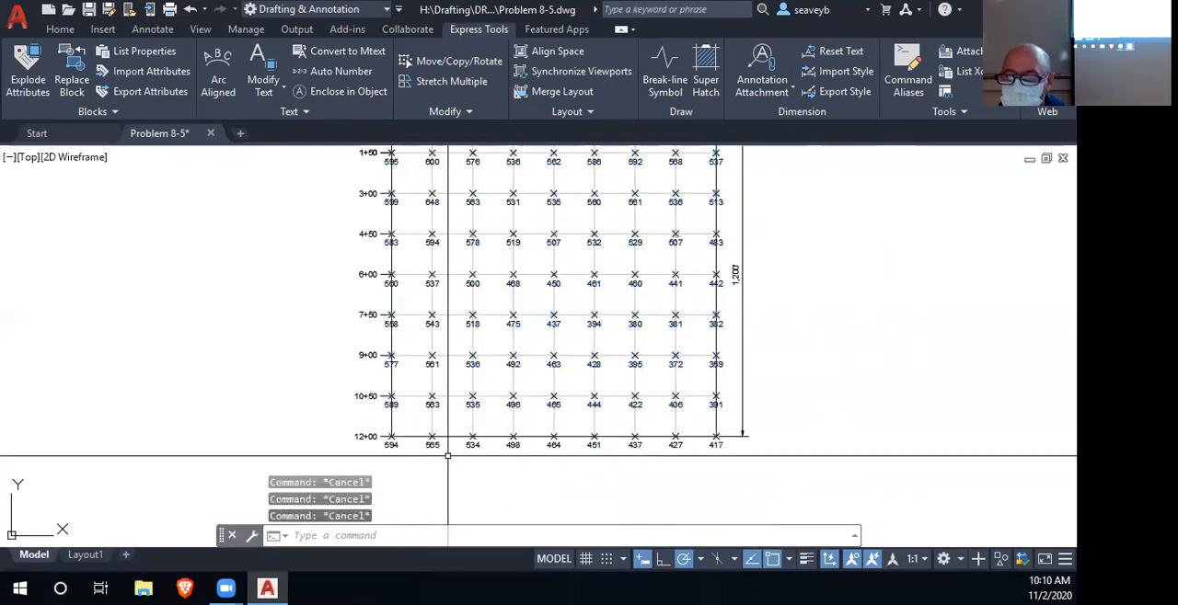
# - Select every block reference in the entire drawing with Quick Select
pyautogui.scroll(-2, 448, 456)
pyautogui.moveTo(731, 308)
pyautogui.mouseDown()
pyautogui.moveTo(690, 307)
pyautogui.moveTo(832, 276)
pyautogui.mouseUp()
pyautogui.scroll(2, 691, 306)
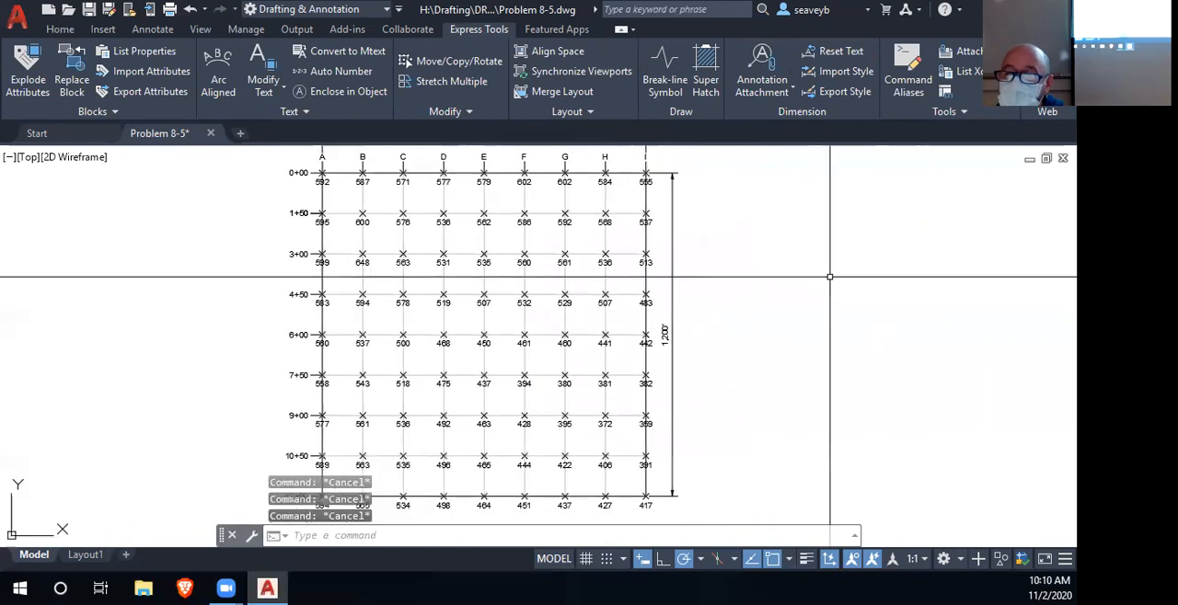
pyautogui.click(60, 30)
pyautogui.moveTo(748, 101)
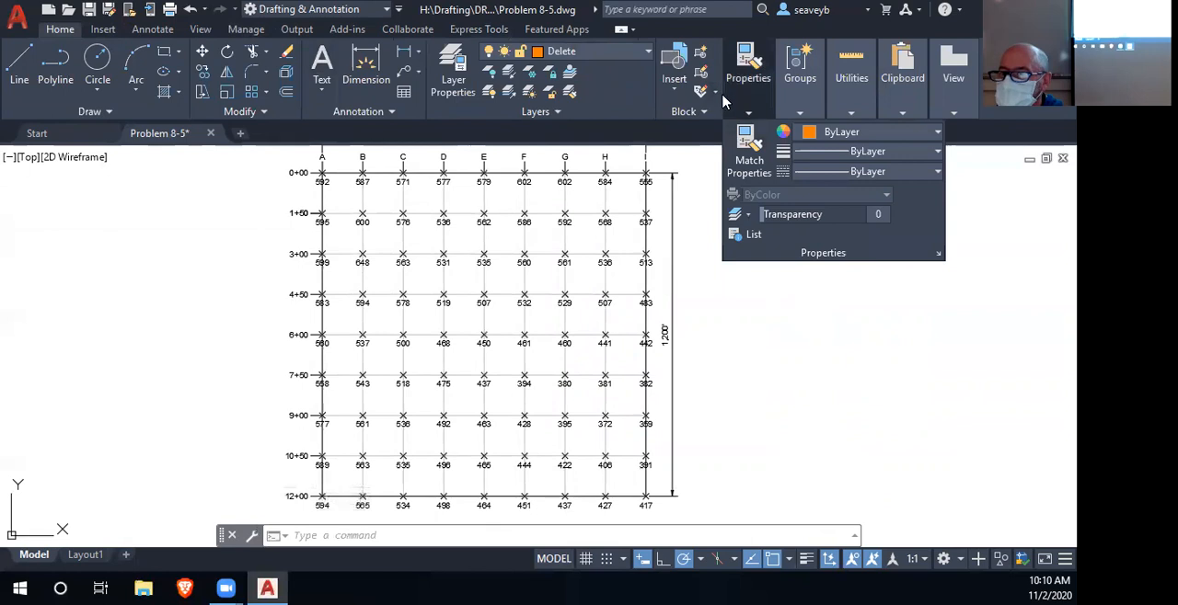
pyautogui.moveTo(861, 111)
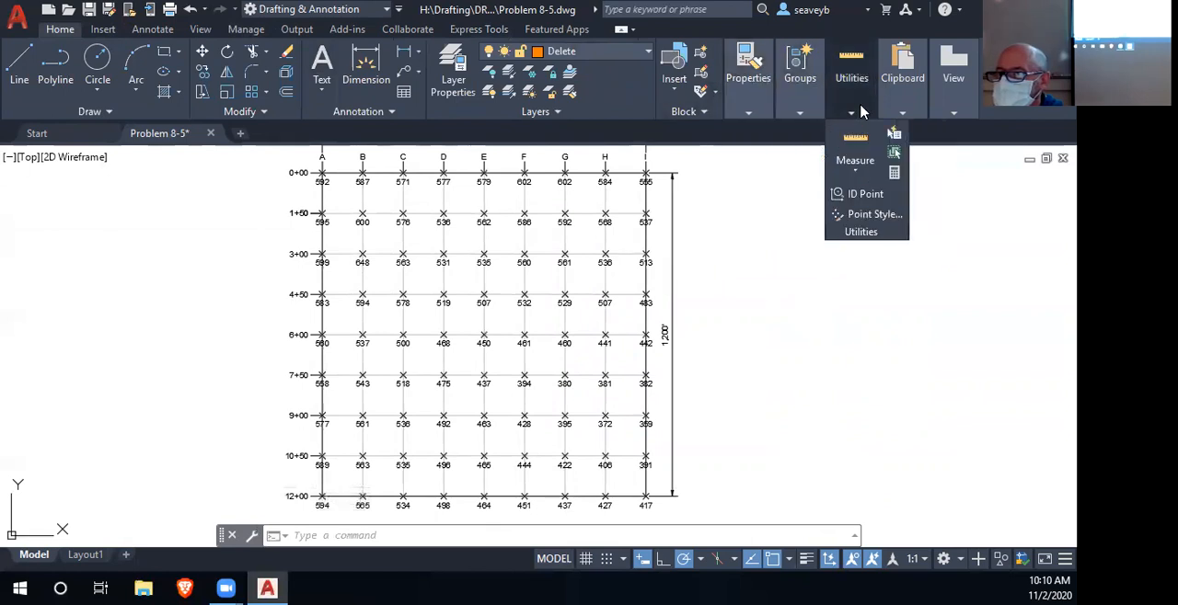
pyautogui.click(895, 135)
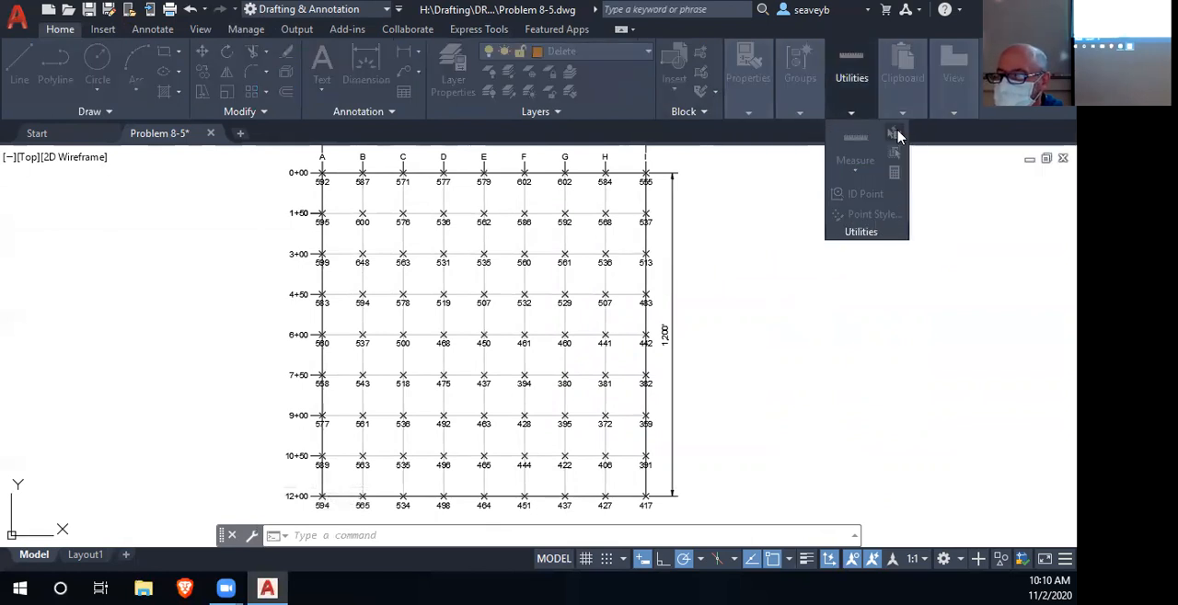
pyautogui.click(724, 144)
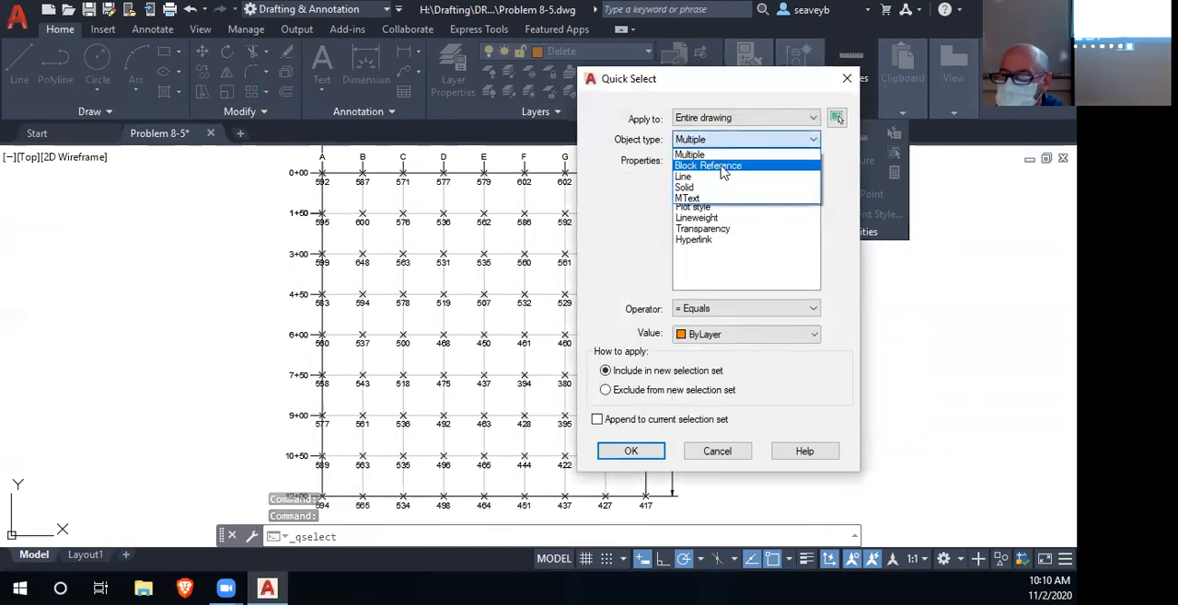
pyautogui.click(722, 166)
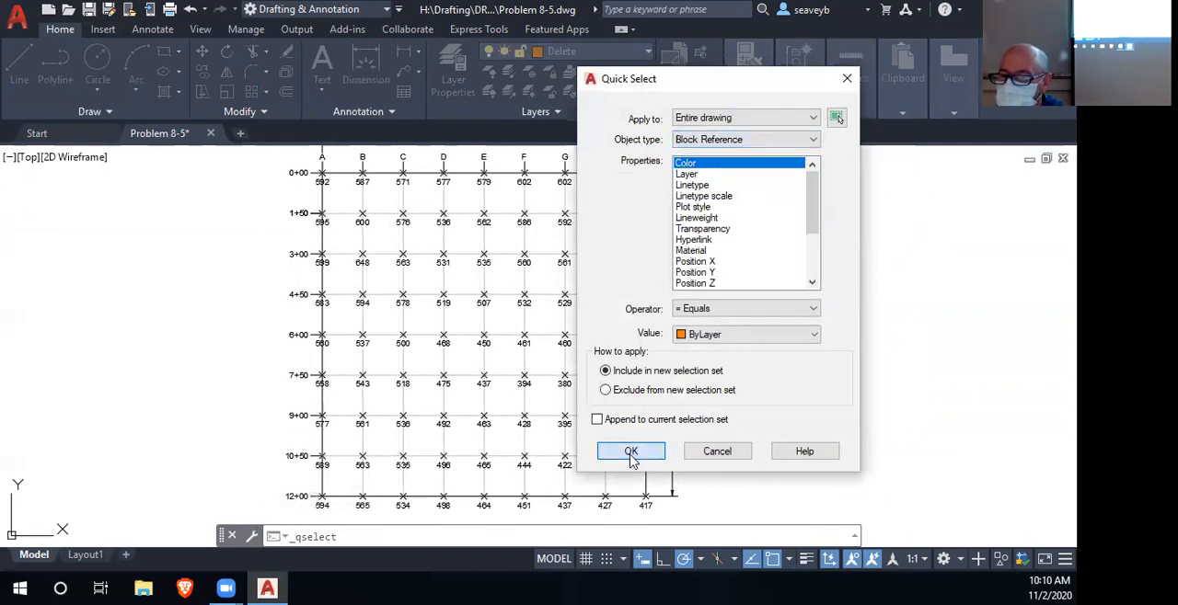
pyautogui.click(631, 450)
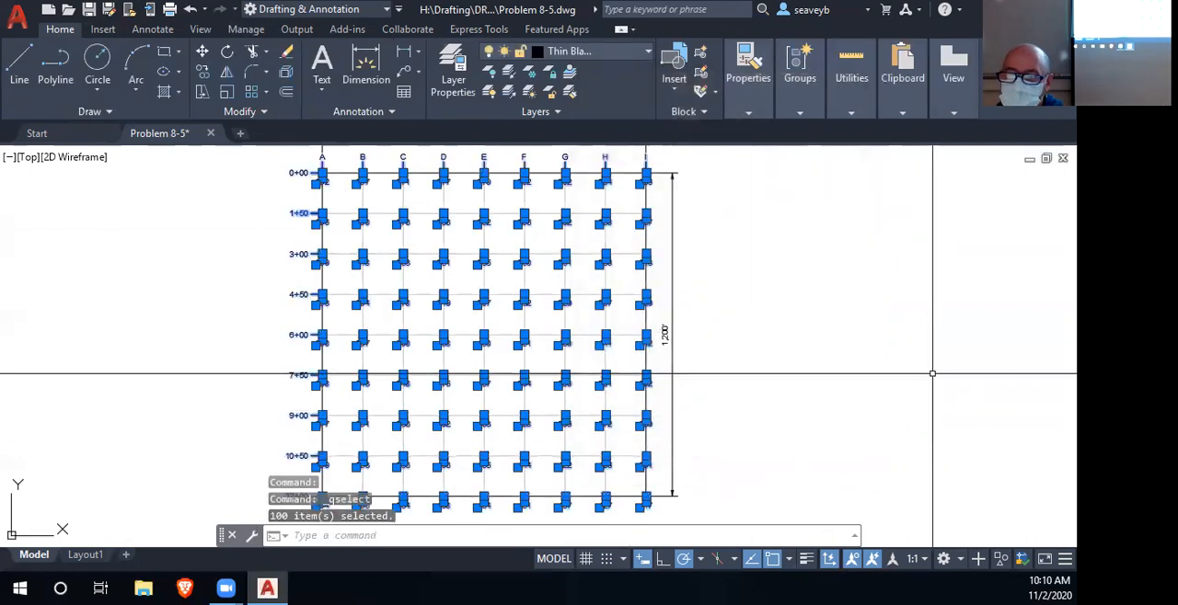
# - Remove the station labels and the column letters from the selection, leaving only the elevation point blocks
pyautogui.moveTo(309, 264)
pyautogui.mouseDown()
pyautogui.moveTo(585, 179)
pyautogui.moveTo(546, 262)
pyautogui.mouseUp()
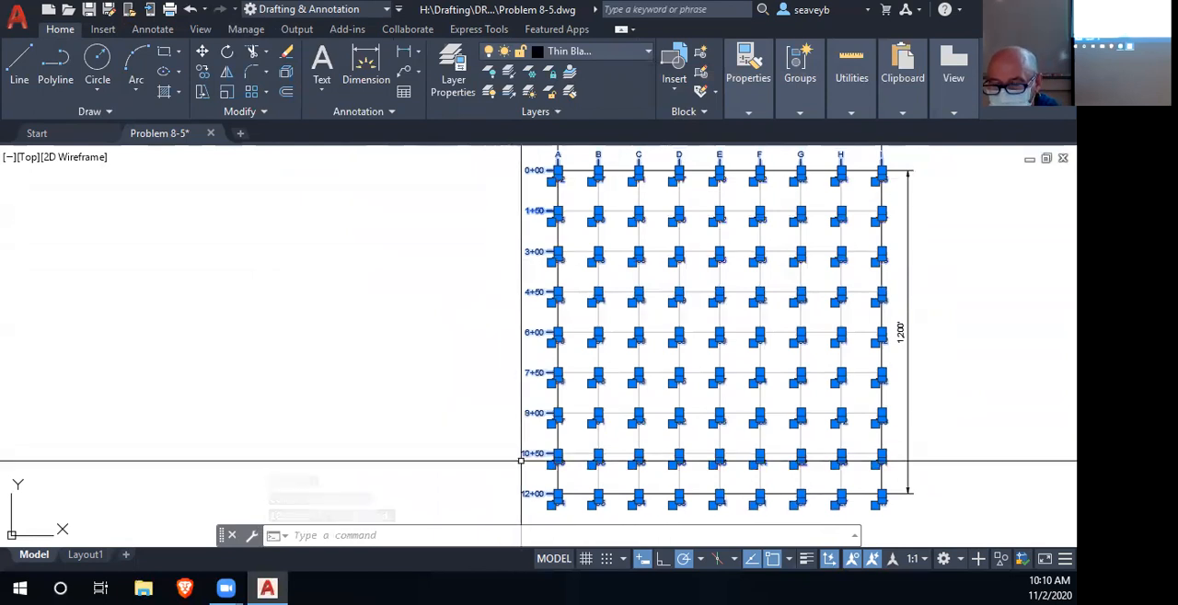
pyautogui.click(535, 152)
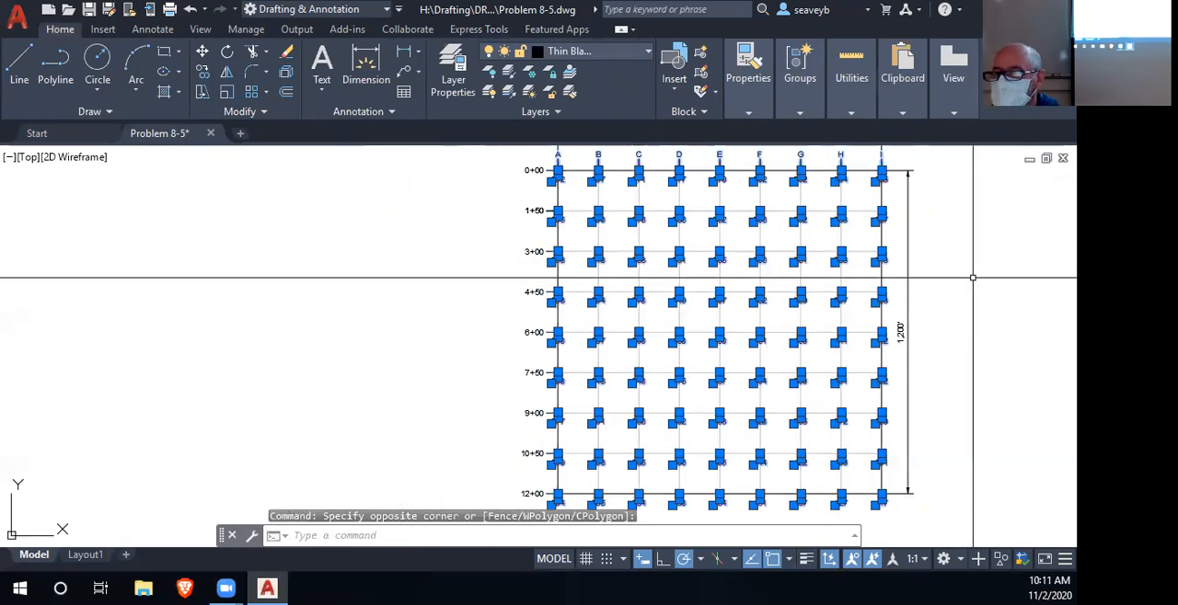
pyautogui.moveTo(944, 259)
pyautogui.mouseDown()
pyautogui.moveTo(818, 334)
pyautogui.moveTo(807, 358)
pyautogui.mouseUp()
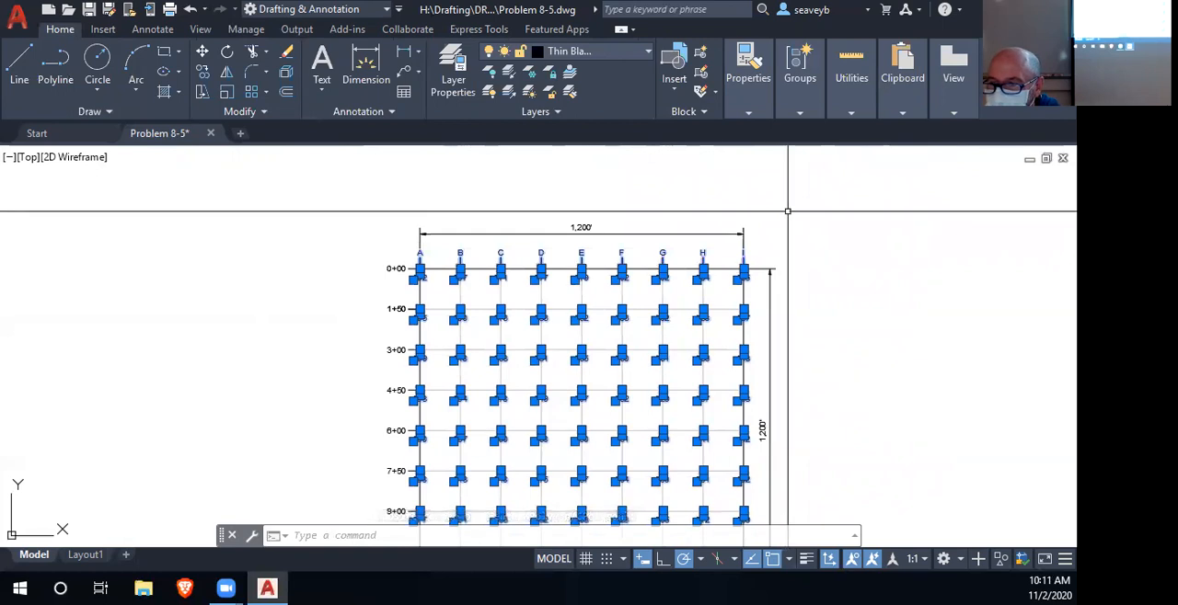
pyautogui.click(787, 213)
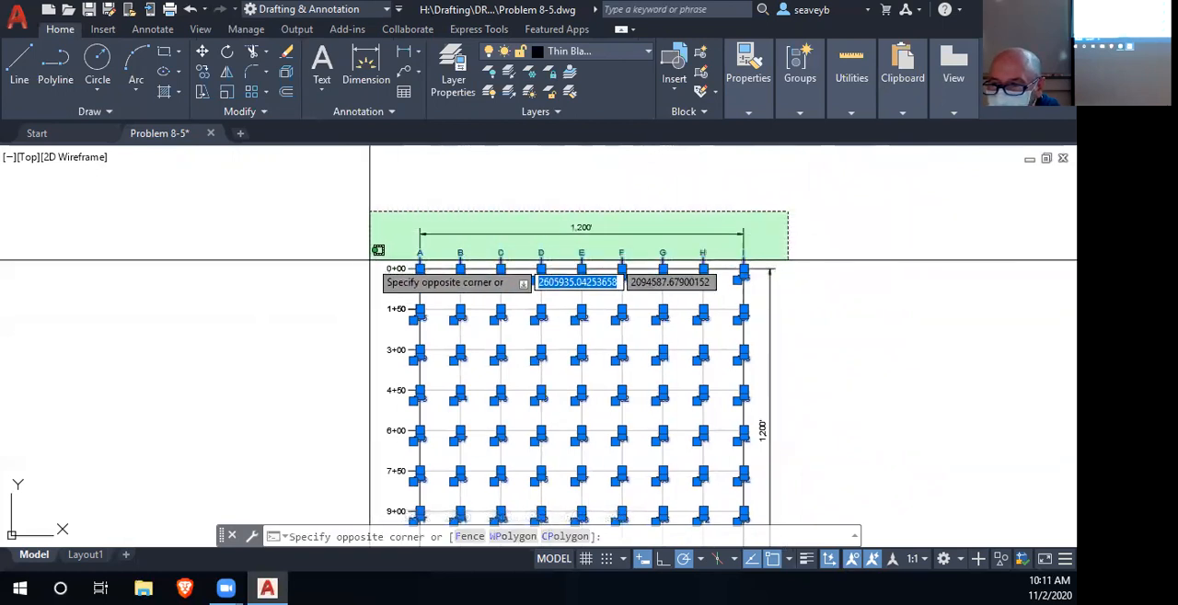
pyautogui.click(369, 261)
pyautogui.scroll(-2, 928, 419)
pyautogui.moveTo(928, 417); pyautogui.dragTo(885, 317)
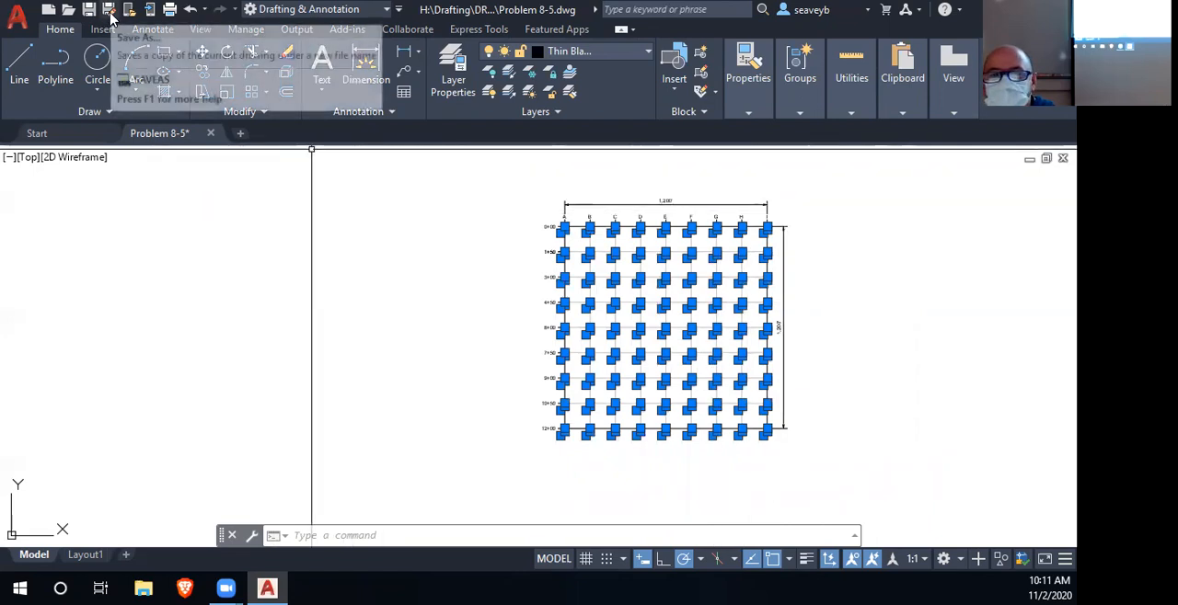
# - Export the selected point blocks' attributes to a text file named P8_5pts in the P8_5 folder
pyautogui.click(489, 31)
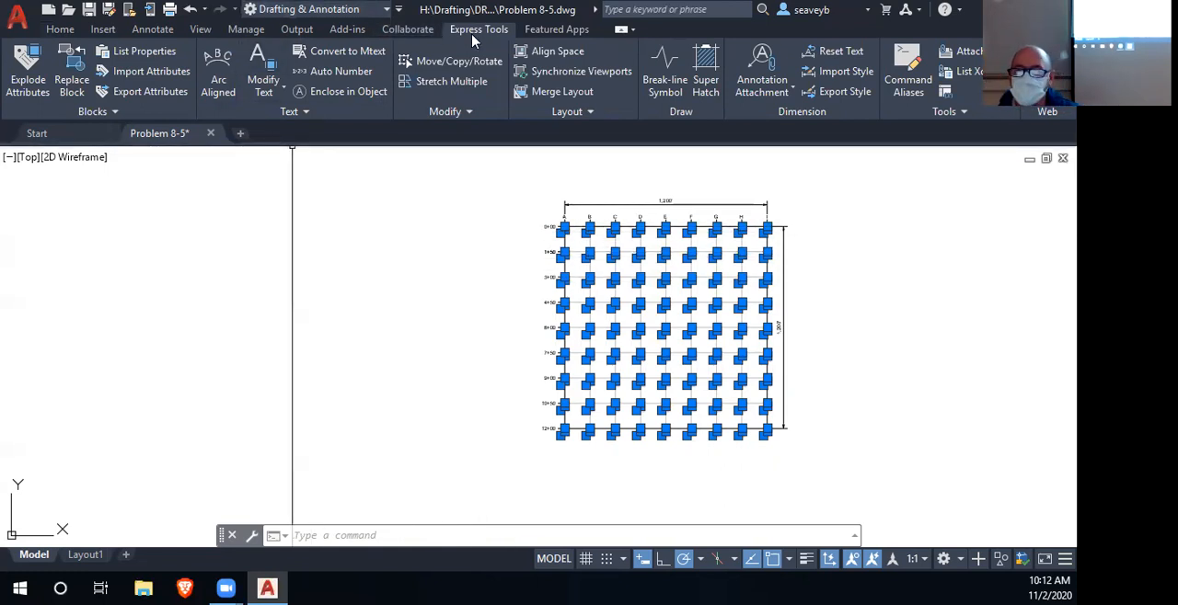
pyautogui.click(128, 92)
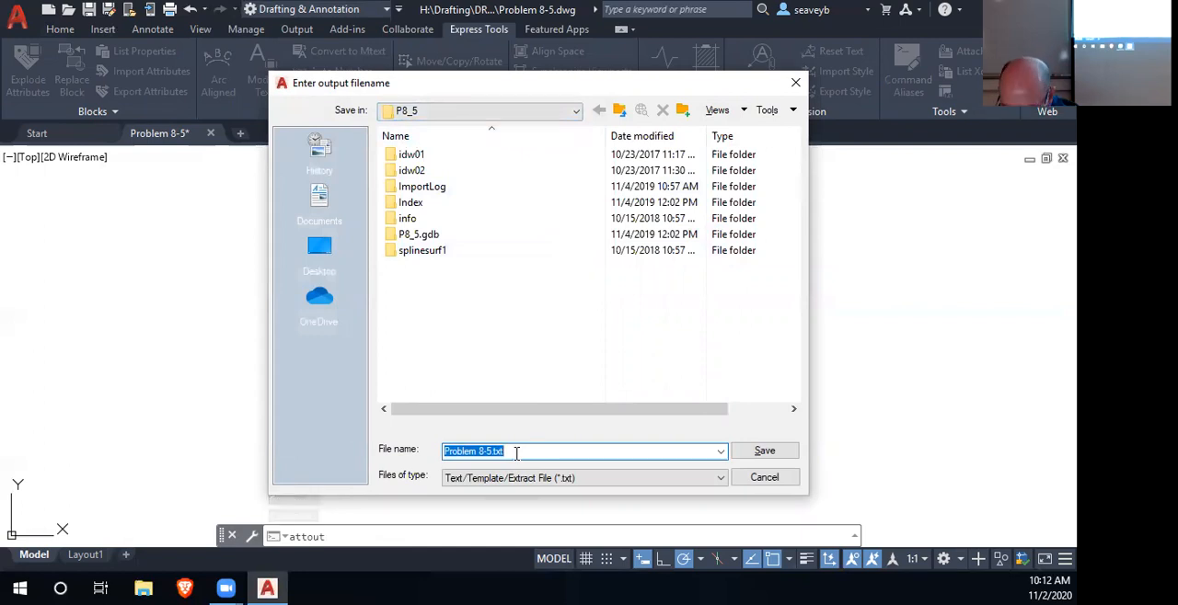
pyautogui.write('P8_5pts')
pyautogui.press('Return')
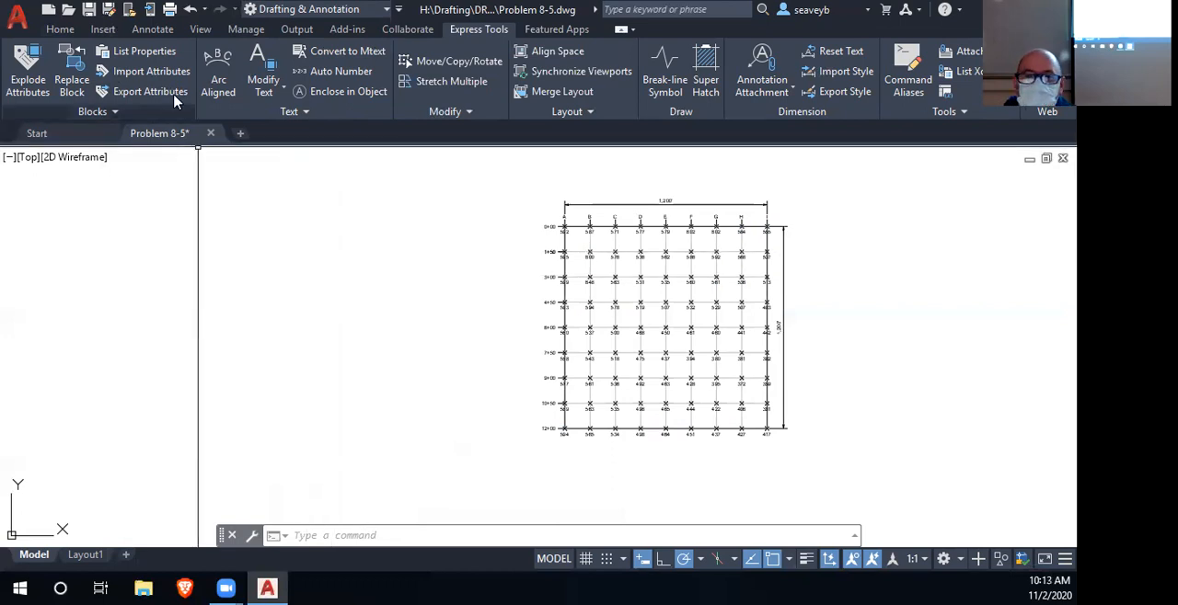
# - Switch to Notepad and open P8_5pts.txt from the P8_5 folder inside DRFT248
pyautogui.click(103, 30)
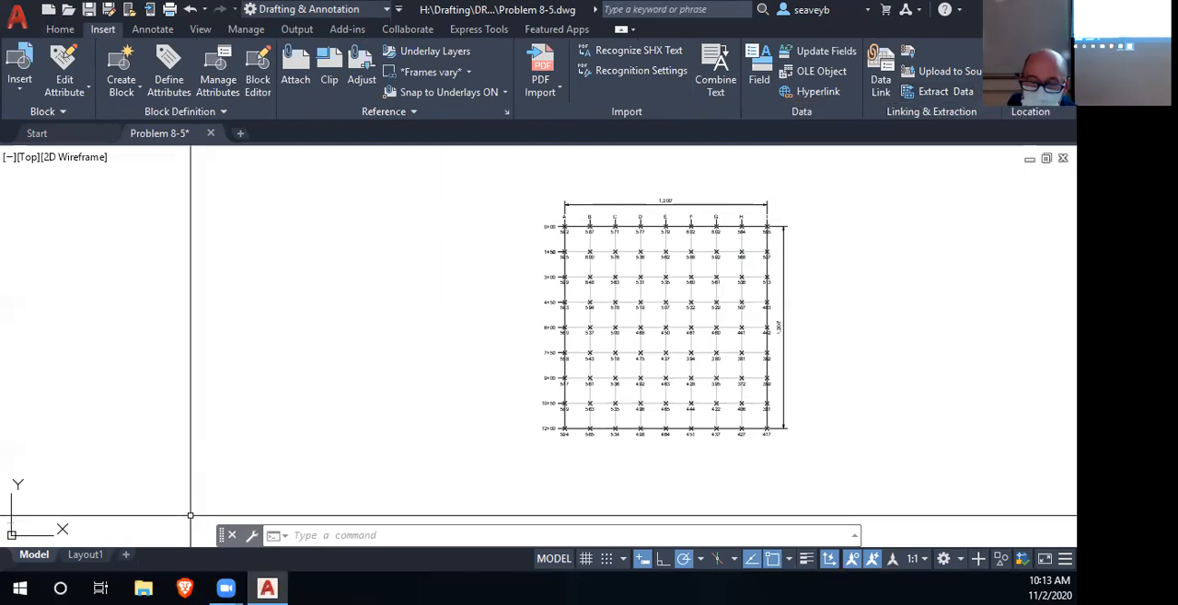
pyautogui.click(20, 587)
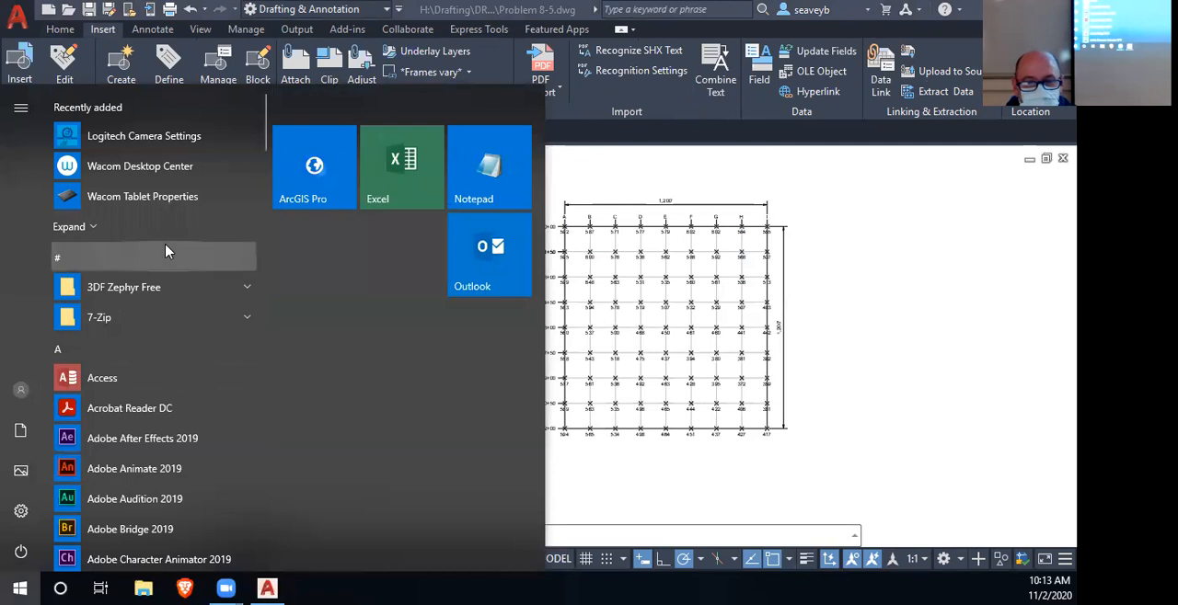
pyautogui.click(502, 177)
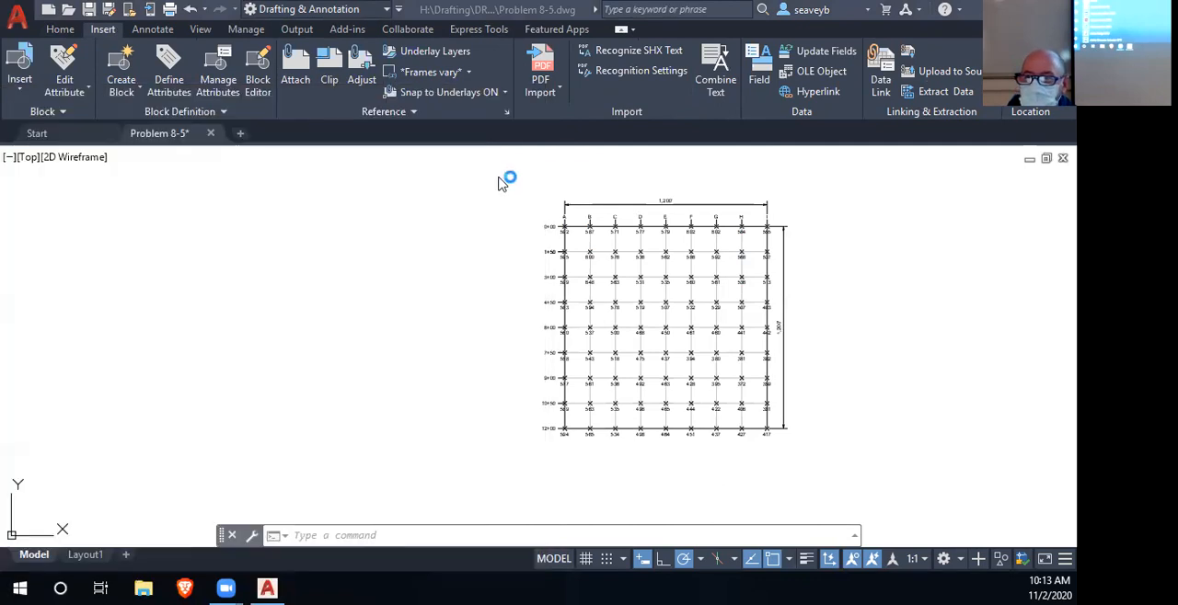
pyautogui.click(102, 56)
pyautogui.click(129, 93)
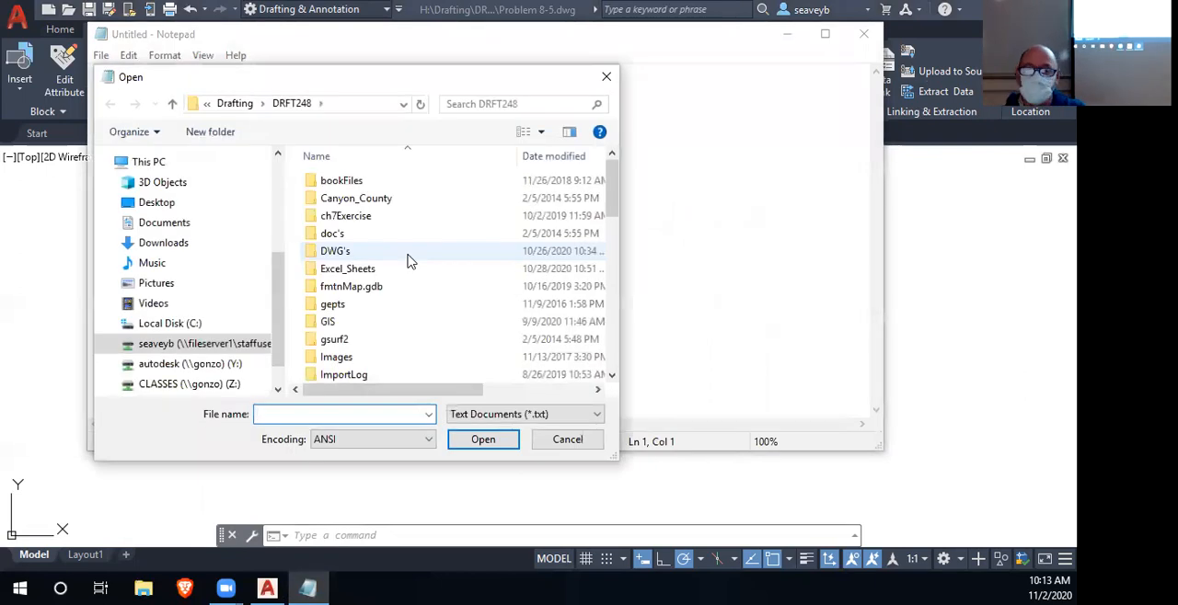
pyautogui.scroll(-6, 405, 276)
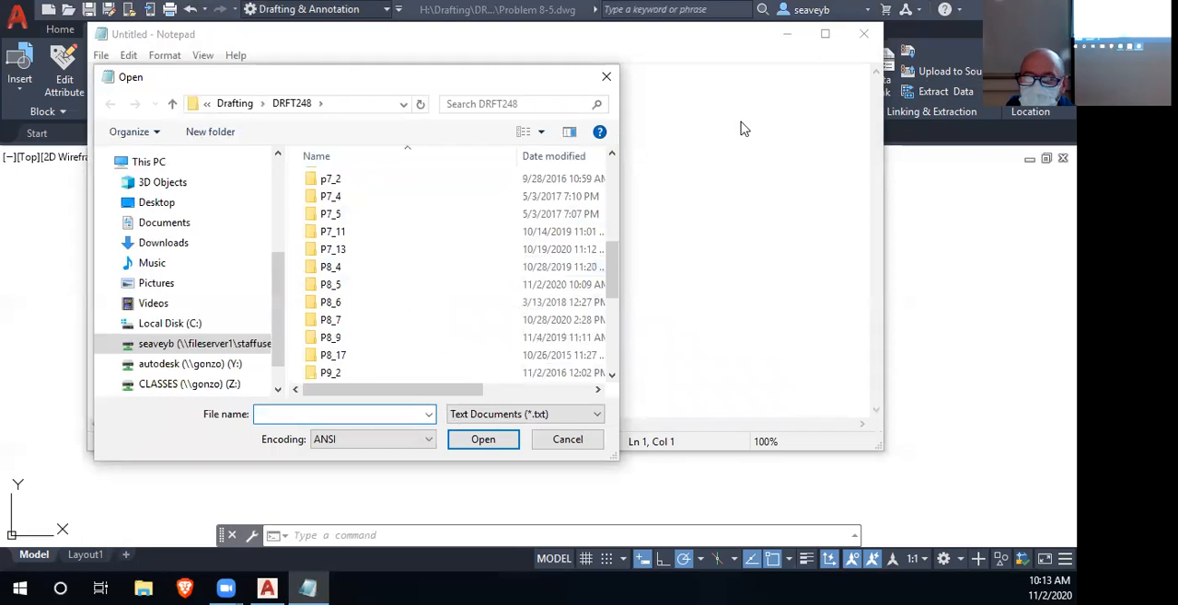
pyautogui.scroll(-1, 401, 330)
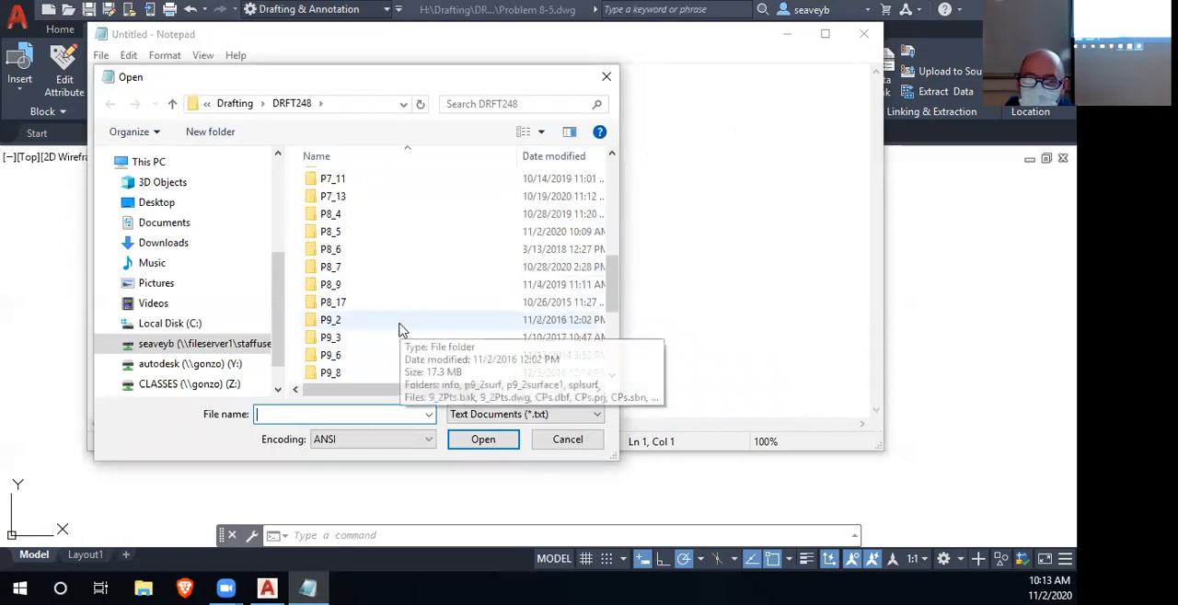
pyautogui.doubleClick(354, 237)
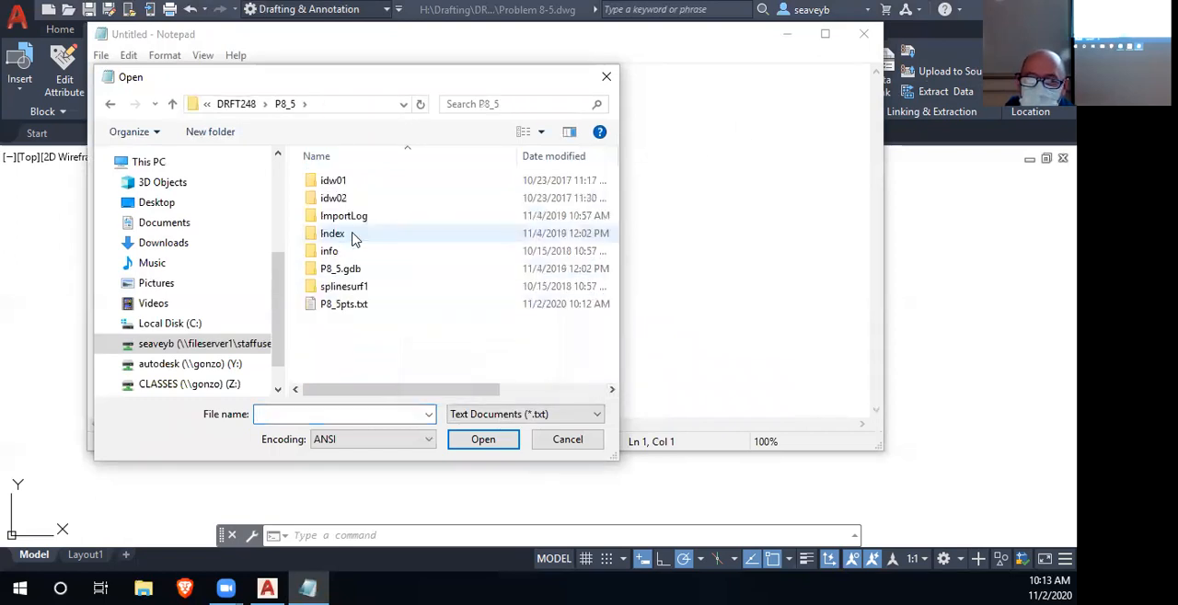
pyautogui.click(381, 312)
pyautogui.doubleClick(382, 311)
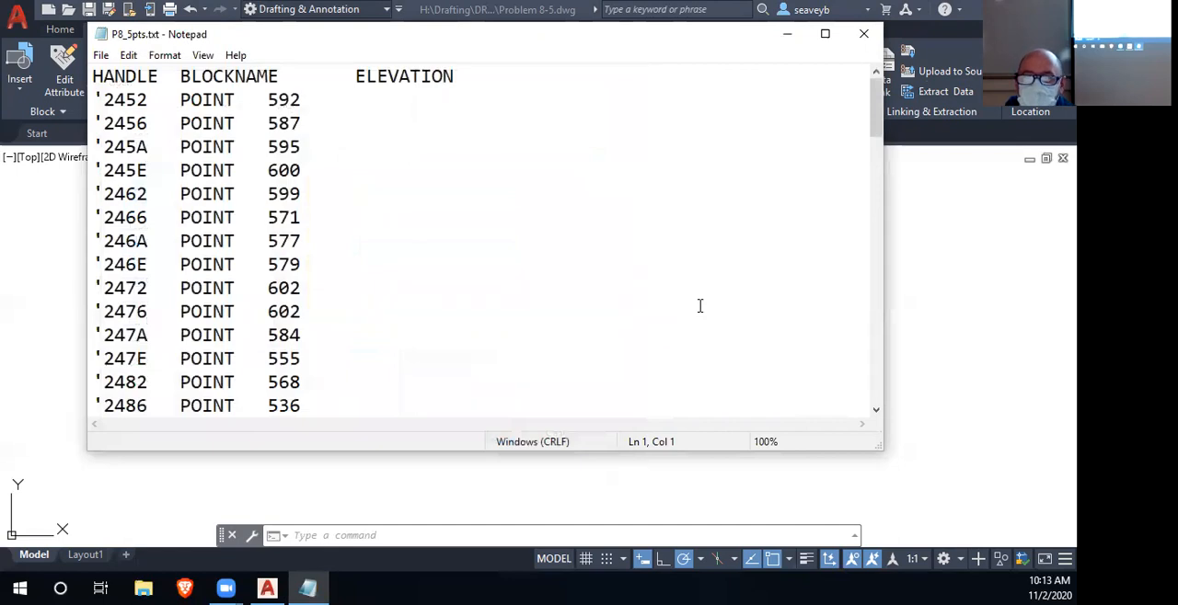
# - Review the handle, block name and elevation records in the exported text file and close it
pyautogui.scroll(-20, 747, 299)
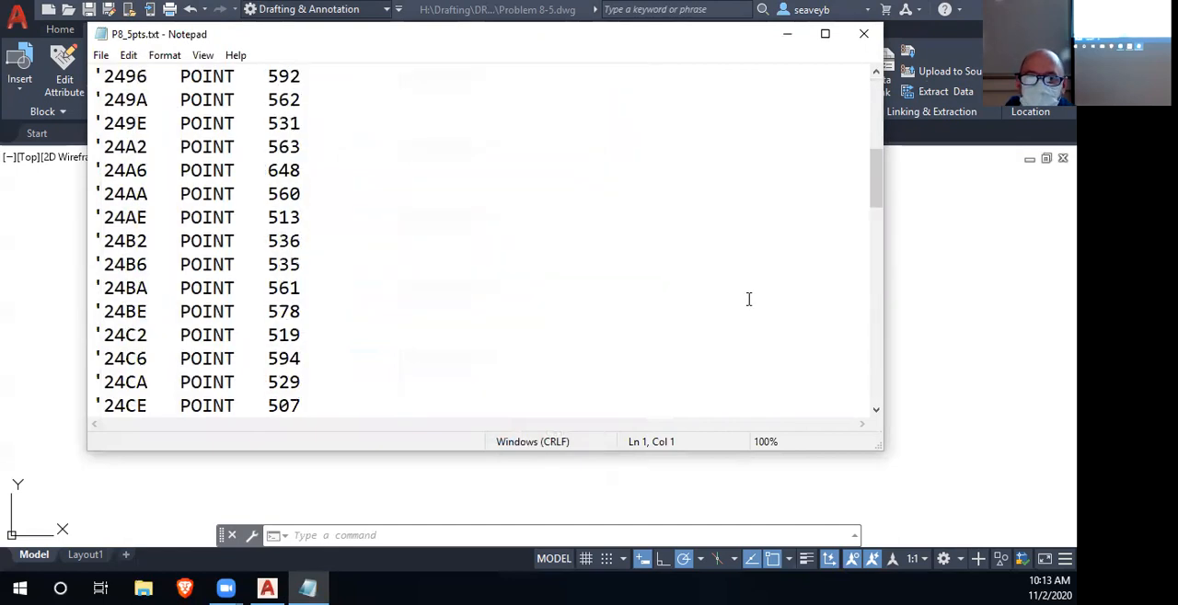
pyautogui.scroll(-3, 750, 299)
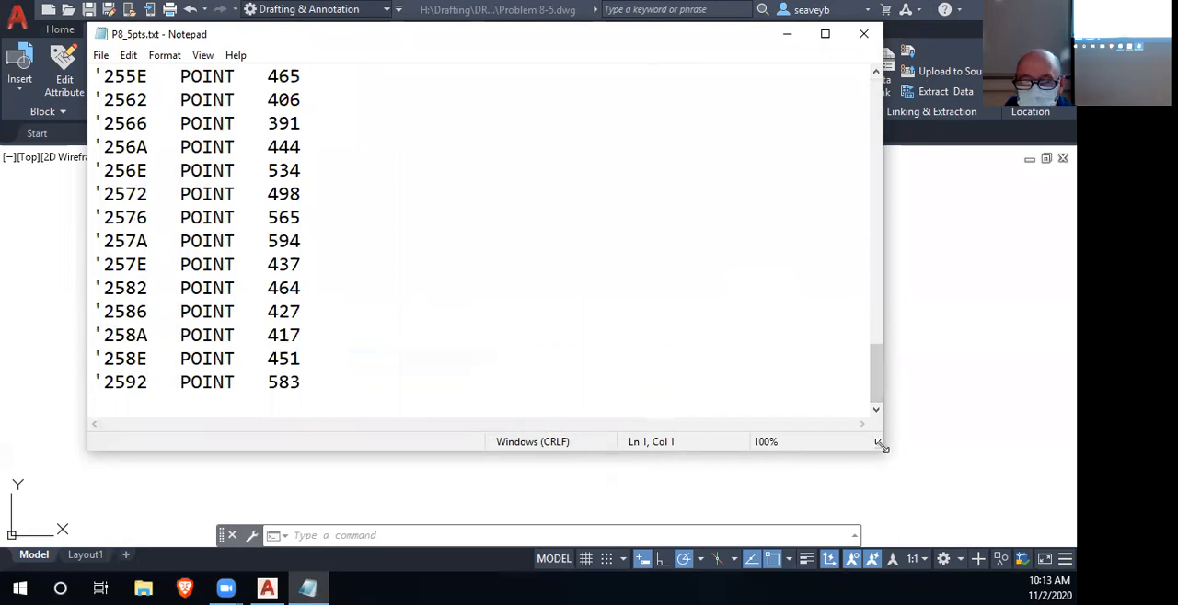
pyautogui.moveTo(881, 446); pyautogui.dragTo(1010, 508)
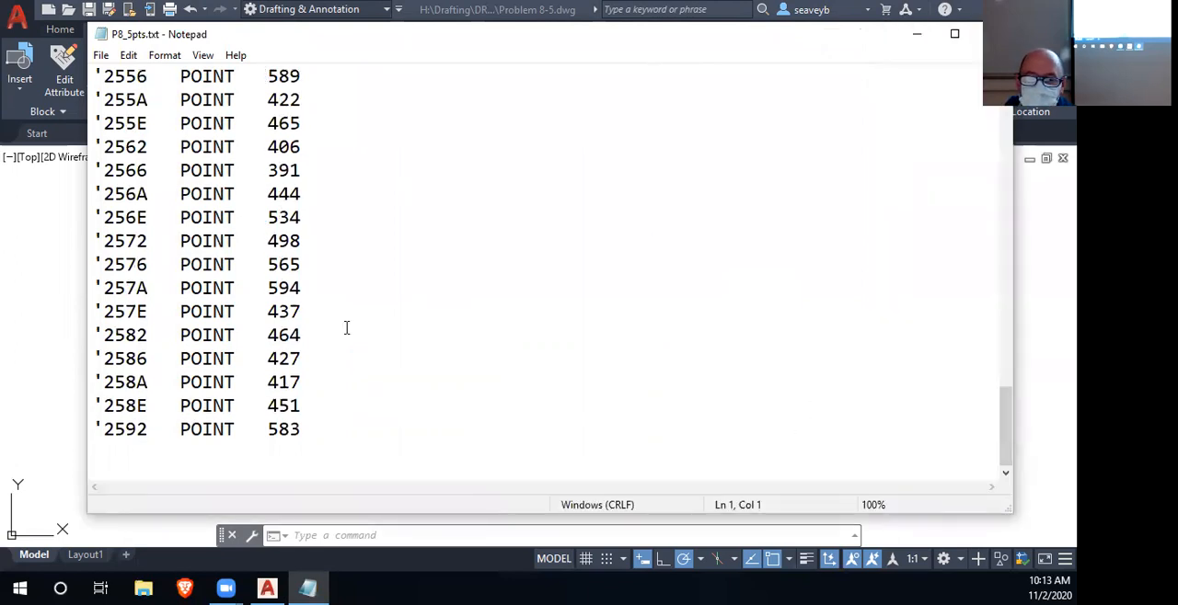
pyautogui.moveTo(1007, 429); pyautogui.dragTo(994, 112)
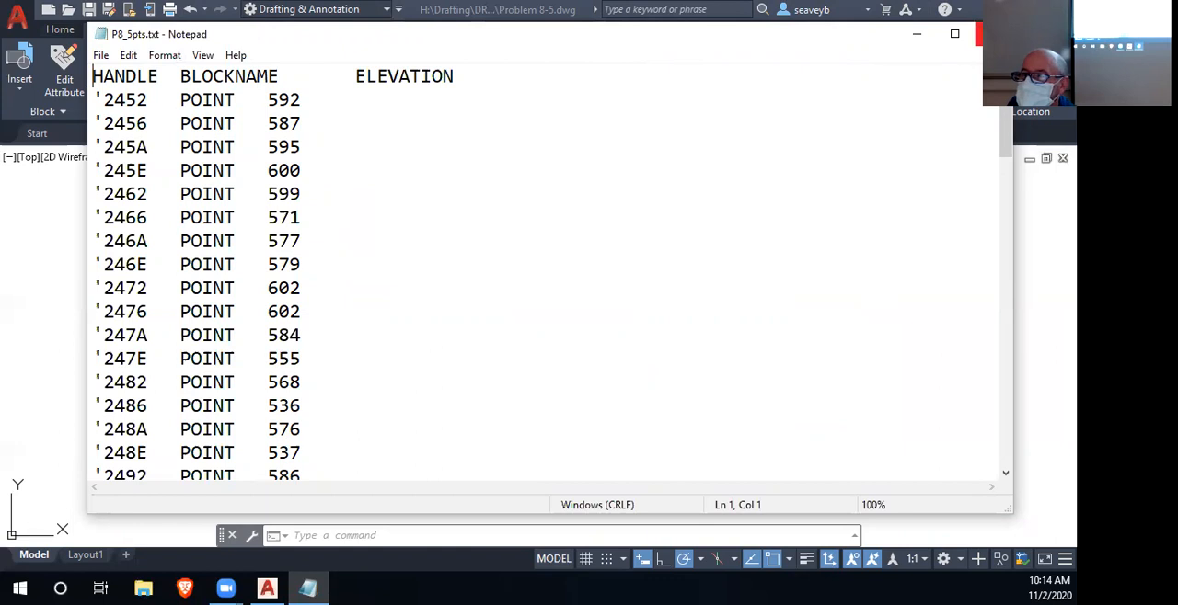
pyautogui.click(992, 33)
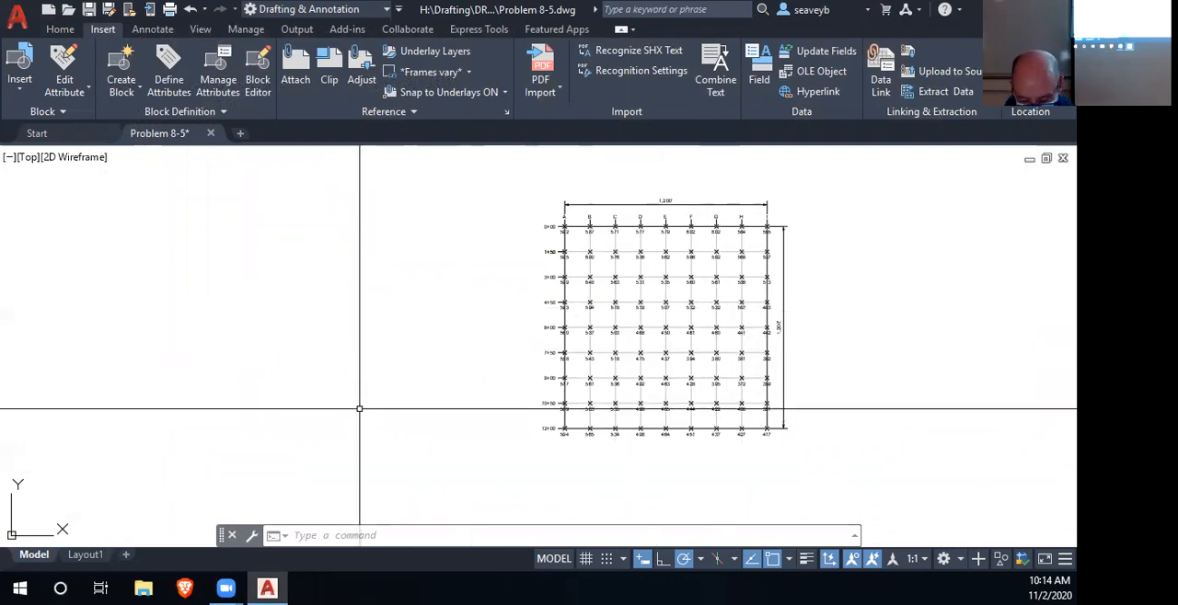
pyautogui.write('qsel')
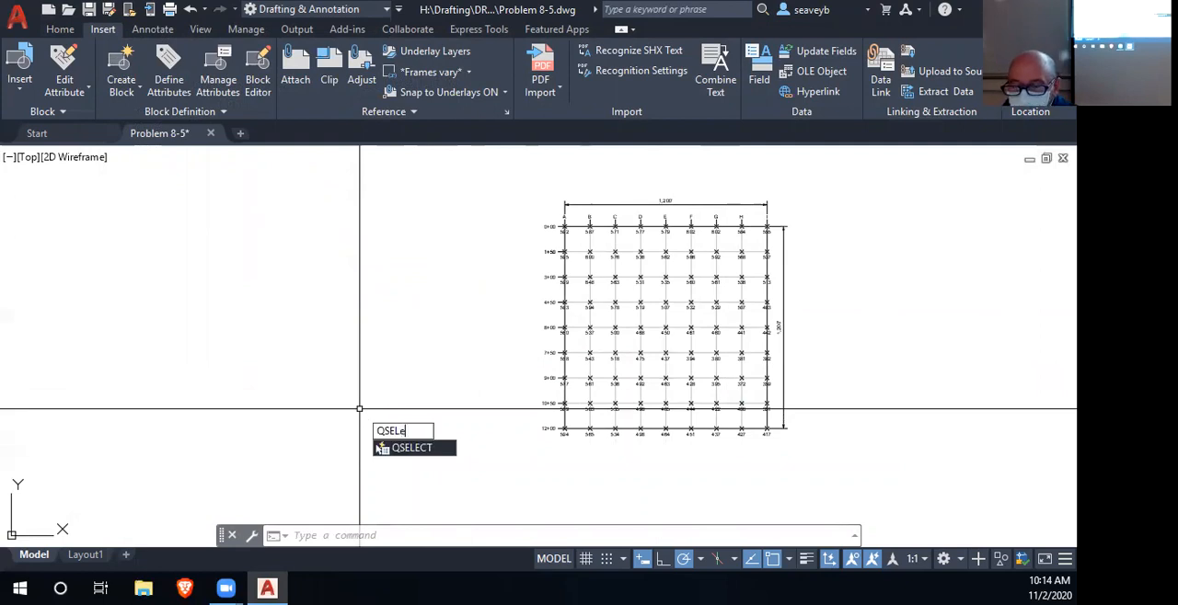
pyautogui.press('Return')
pyautogui.click(694, 142)
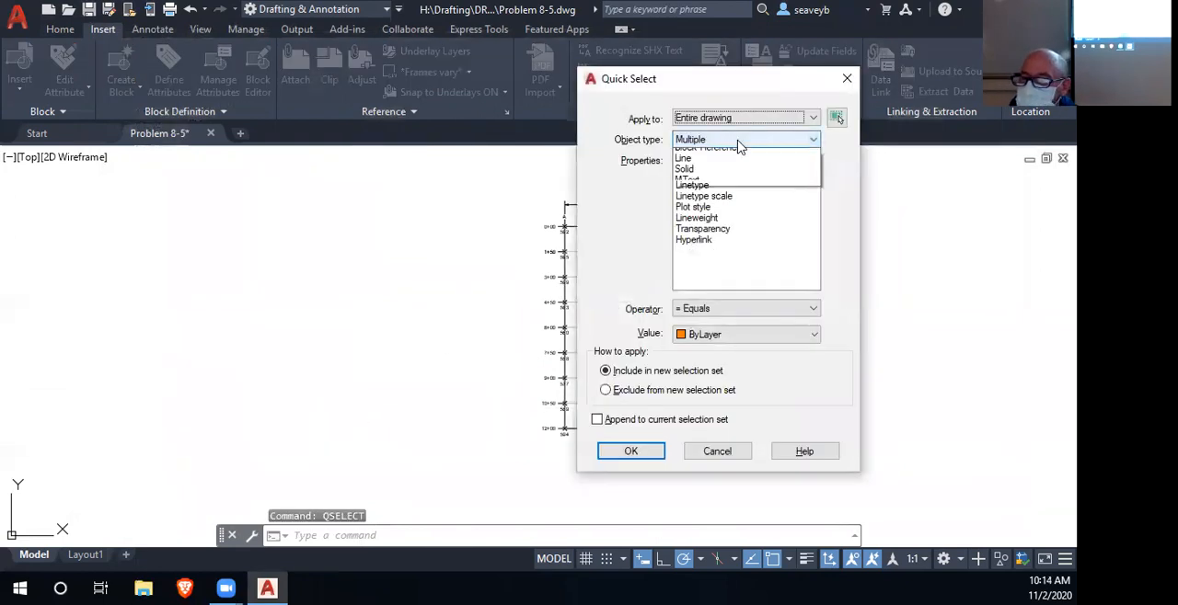
pyautogui.click(736, 170)
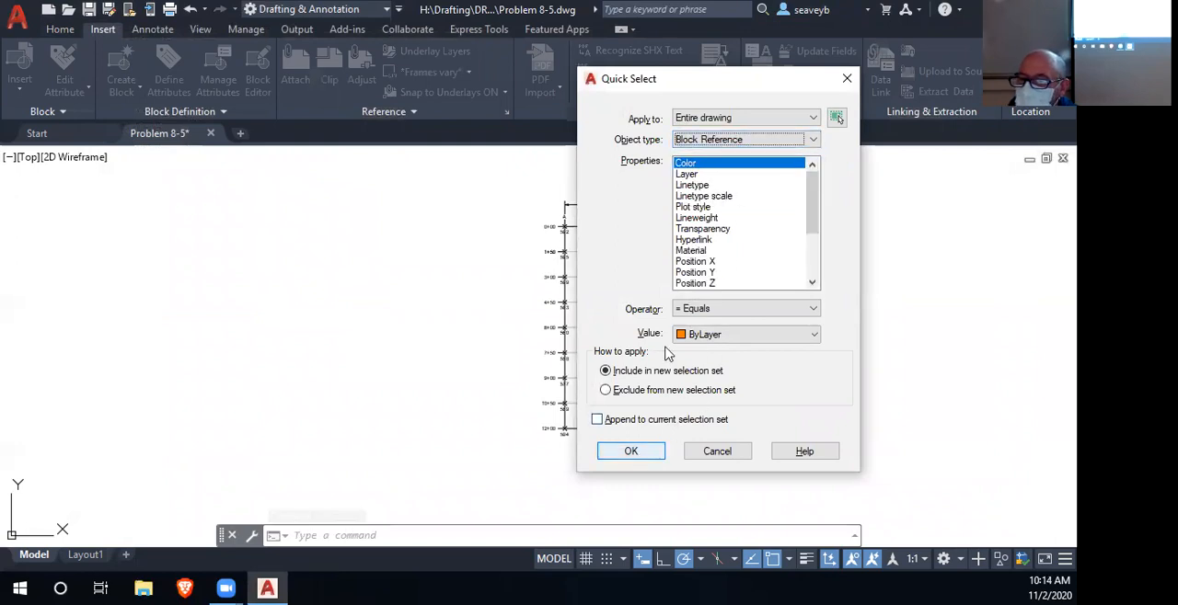
pyautogui.click(721, 174)
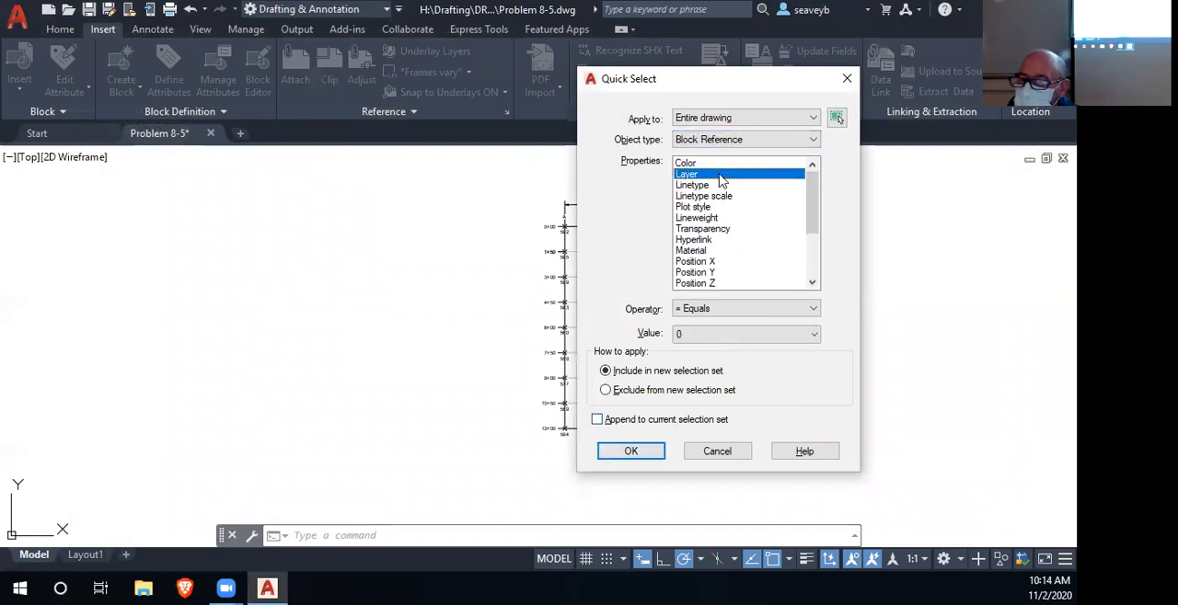
pyautogui.click(747, 337)
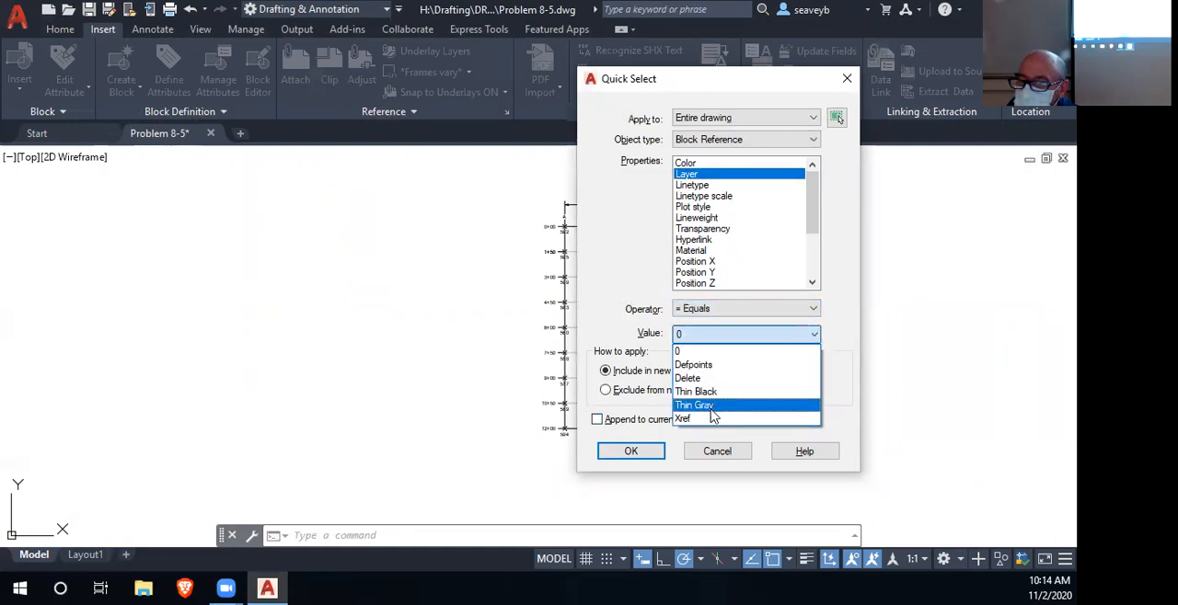
pyautogui.click(706, 340)
pyautogui.click(720, 451)
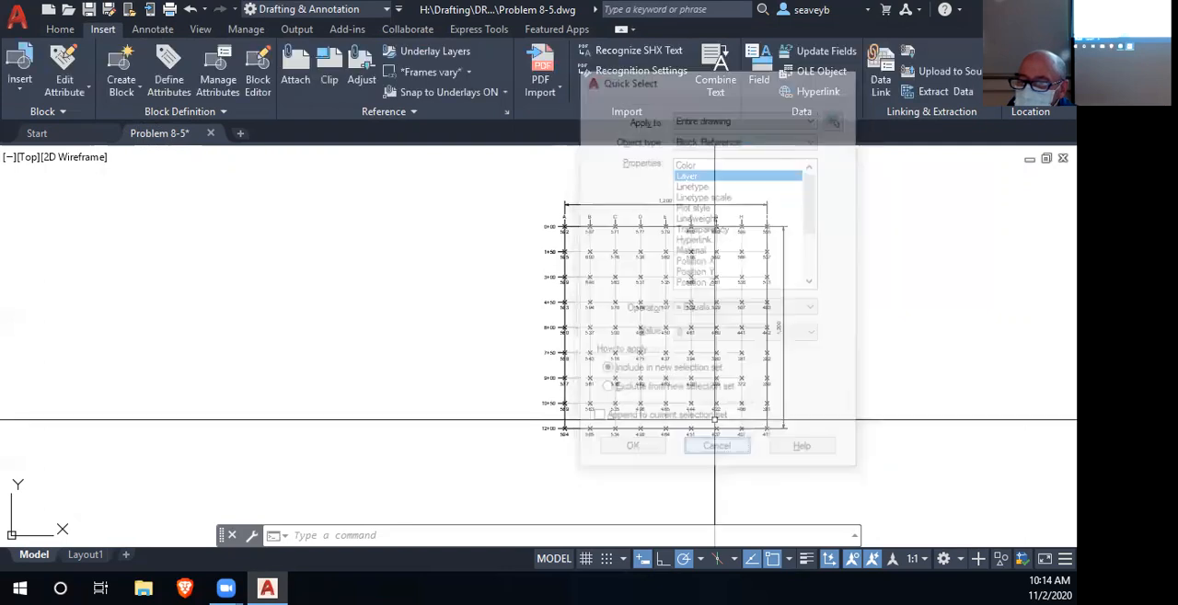
# - Check the layer assignments of the 587 elevation point block and the 0+00 station label
pyautogui.scroll(10, 589, 226)
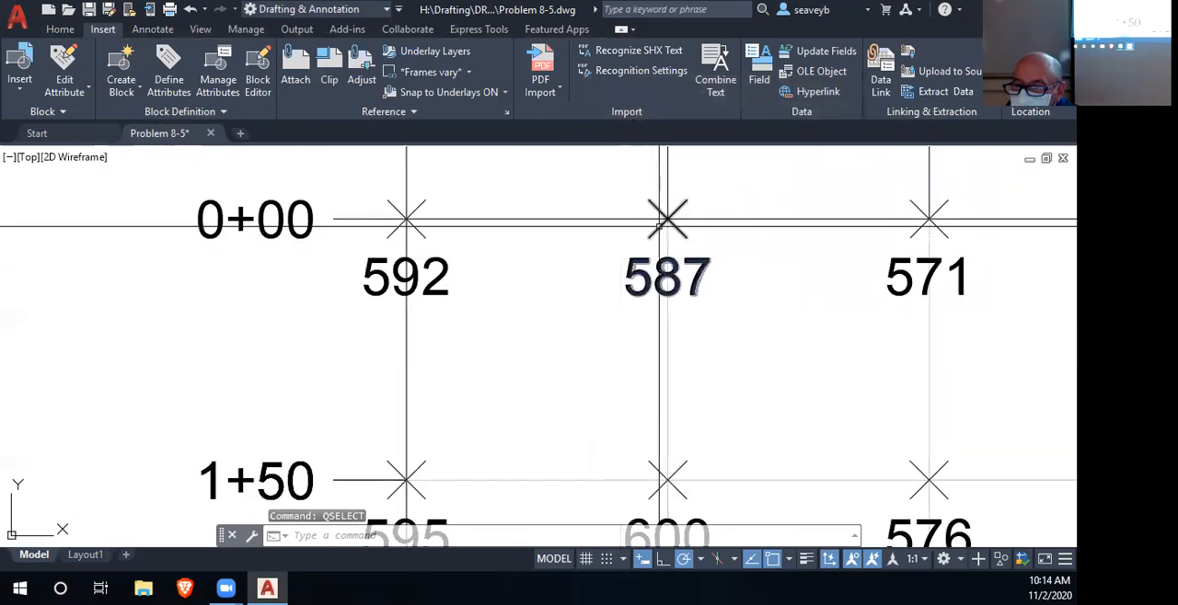
pyautogui.click(660, 220)
pyautogui.click(66, 29)
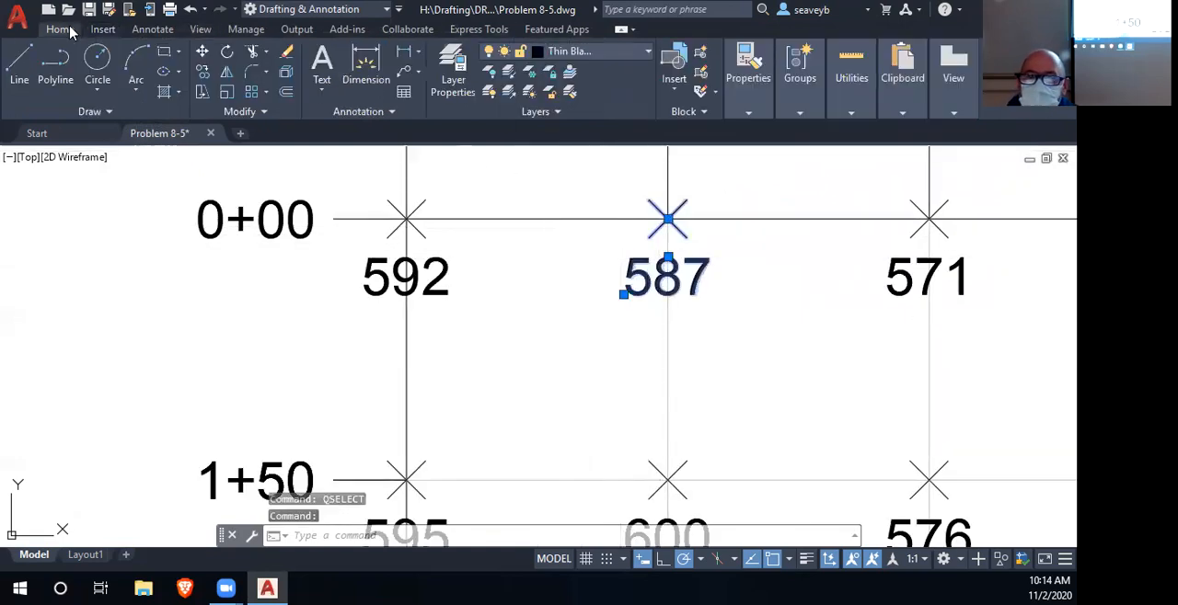
pyautogui.click(646, 53)
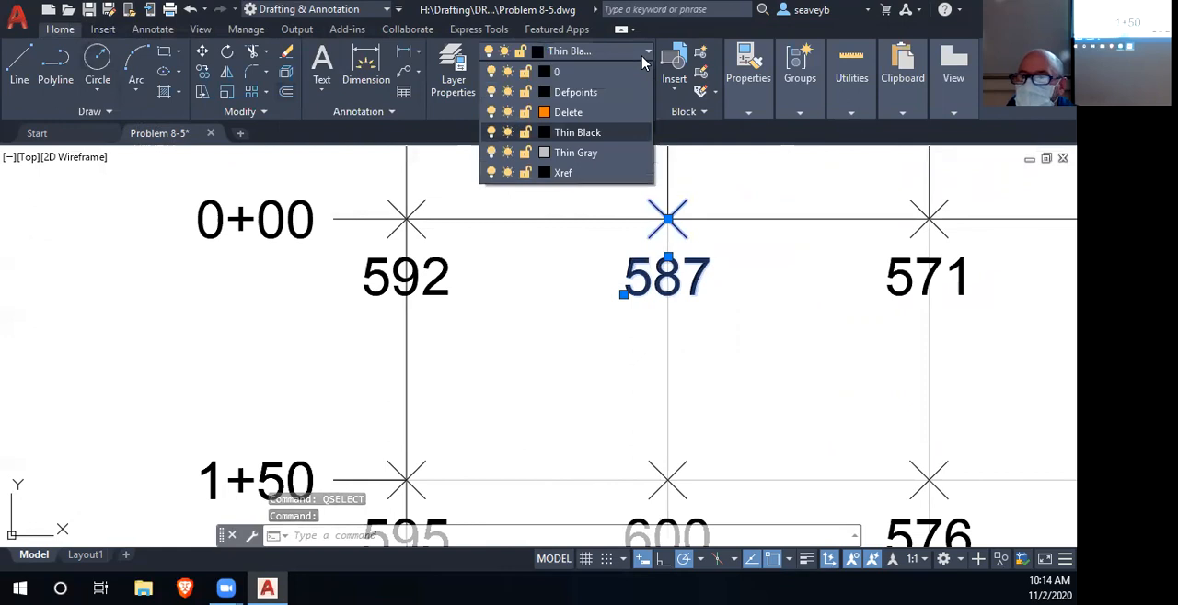
pyautogui.click(643, 57)
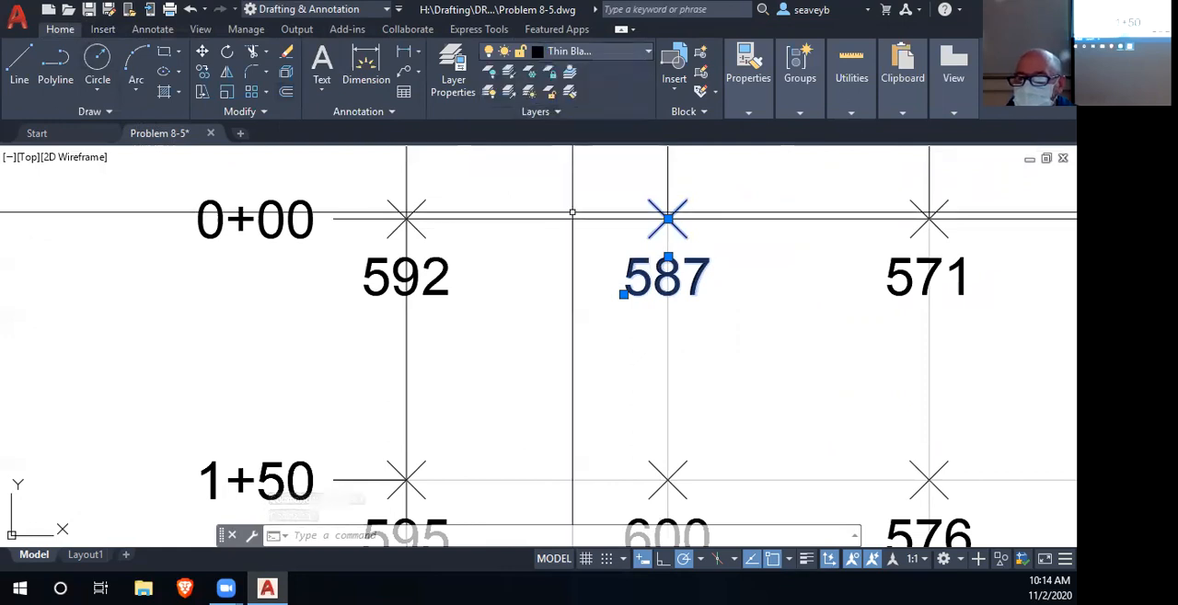
pyautogui.press('Escape')
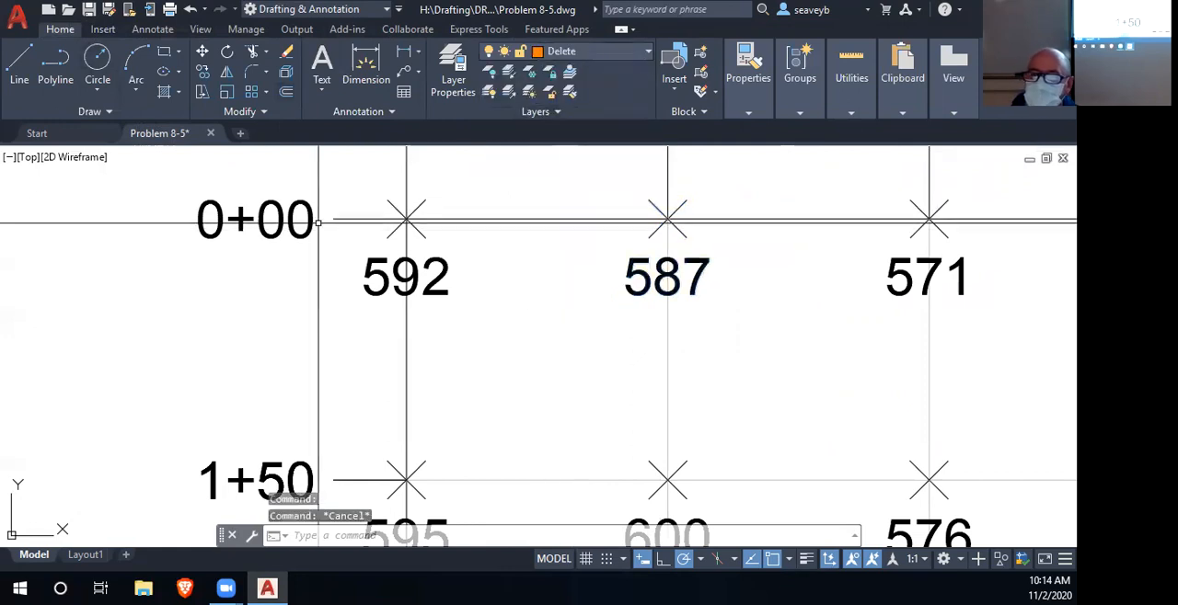
pyautogui.click(241, 219)
pyautogui.press('Escape')
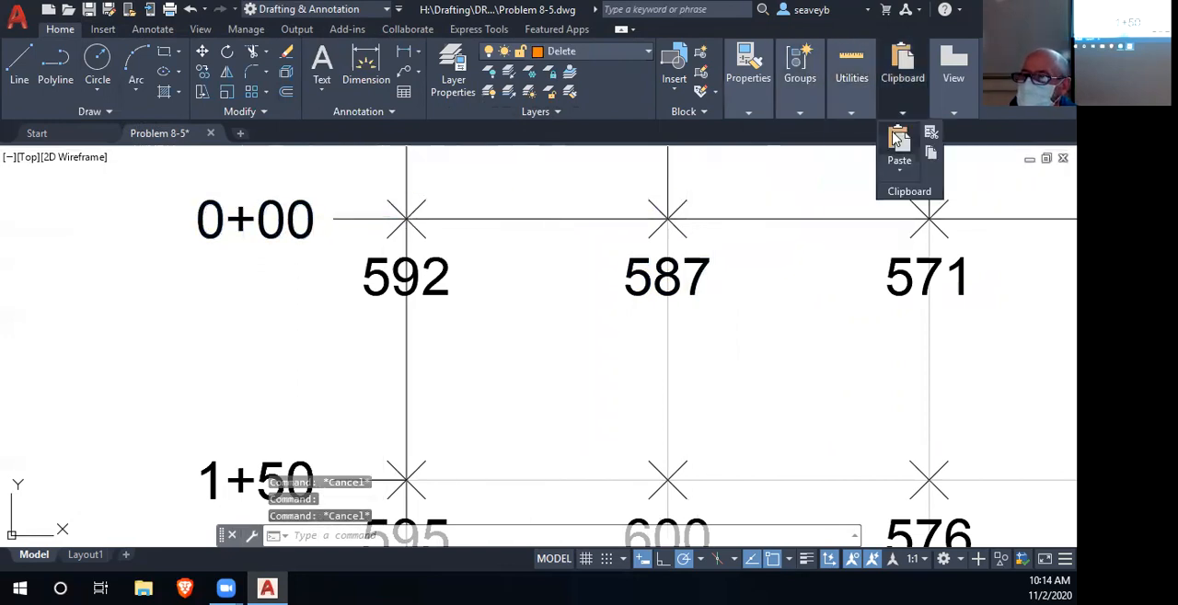
# - Use Quick Select to select all block references in the entire drawing
pyautogui.click(892, 136)
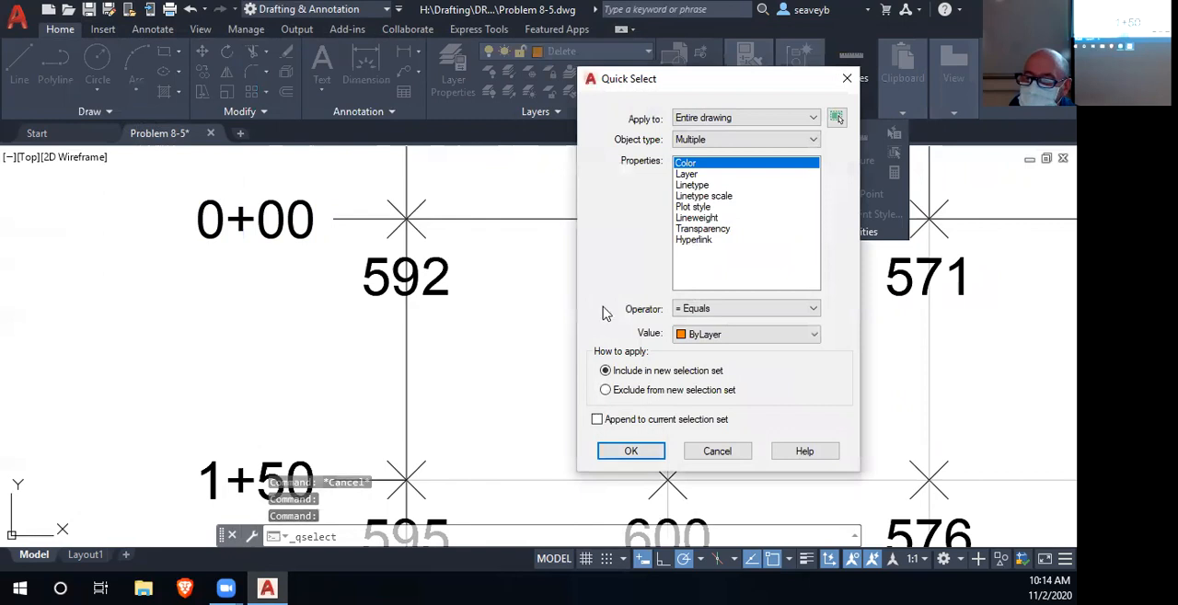
pyautogui.click(703, 140)
pyautogui.click(705, 162)
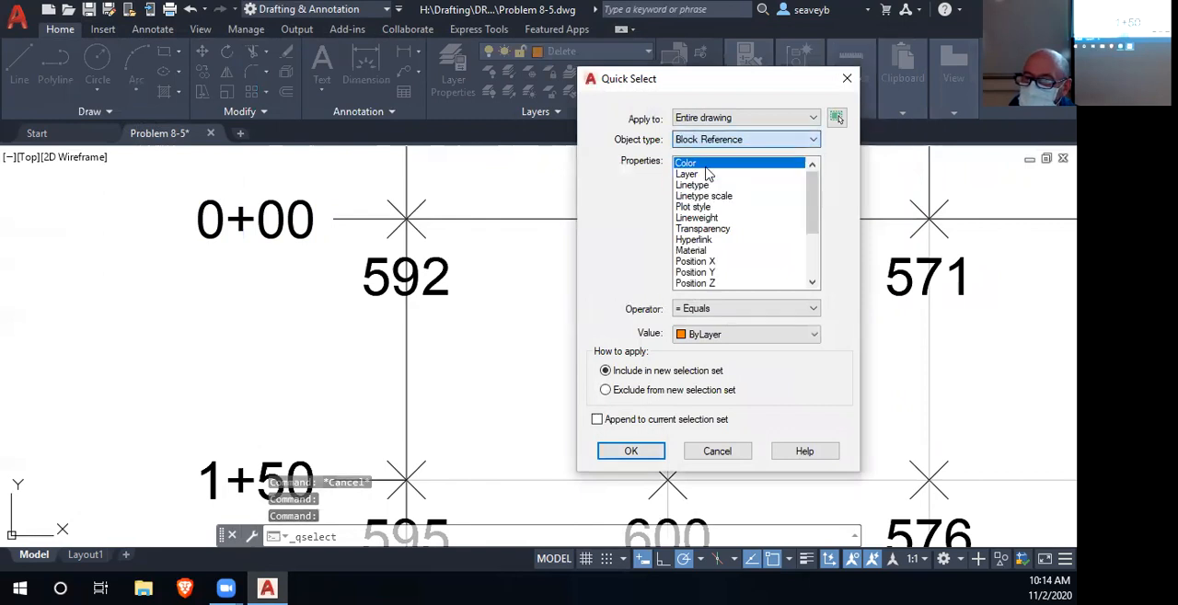
pyautogui.click(631, 451)
# - Remove the station labels and the column letters from the quick selection, keeping only the grid's elevation point blocks
pyautogui.scroll(-4, 596, 462)
pyautogui.moveTo(587, 447); pyautogui.dragTo(434, 236)
pyautogui.scroll(-2, 434, 236)
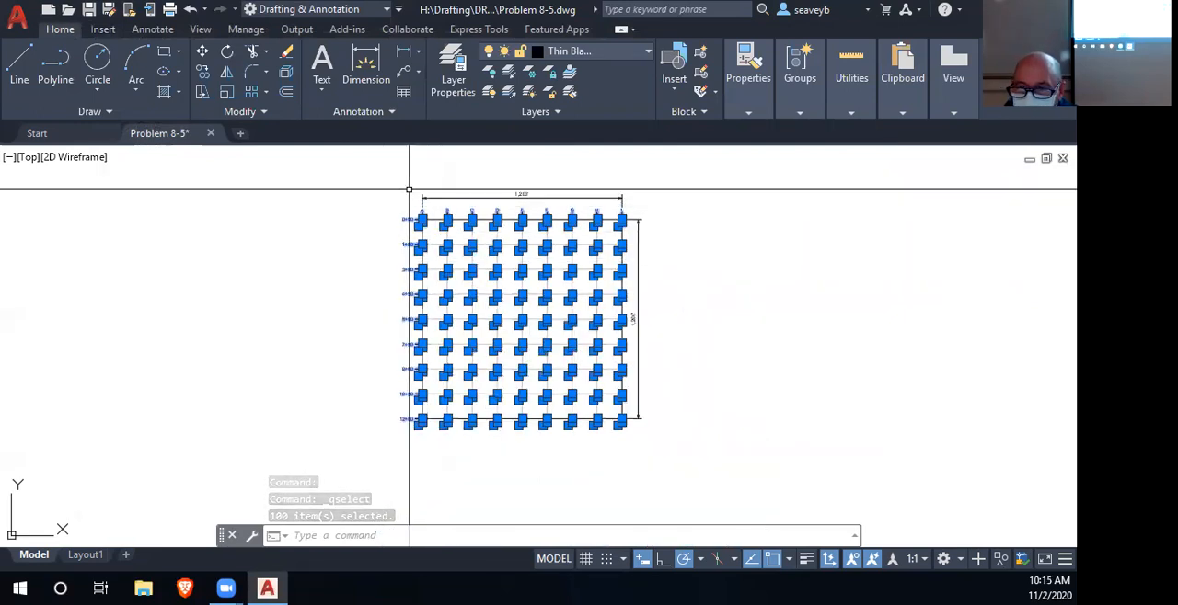
pyautogui.click(409, 189)
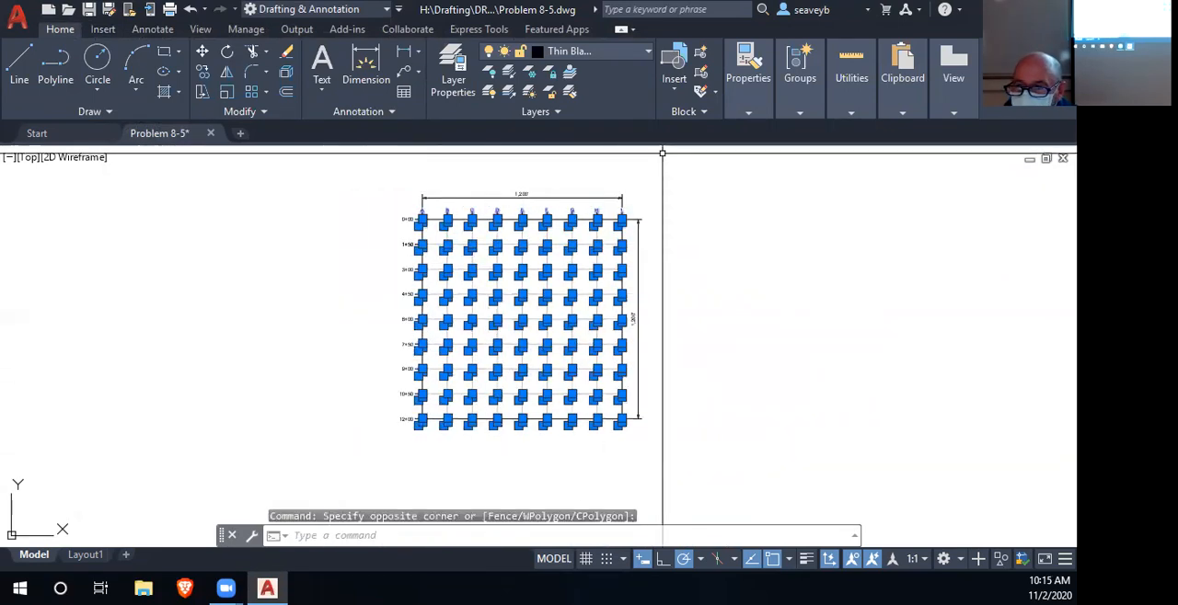
pyautogui.click(329, 211)
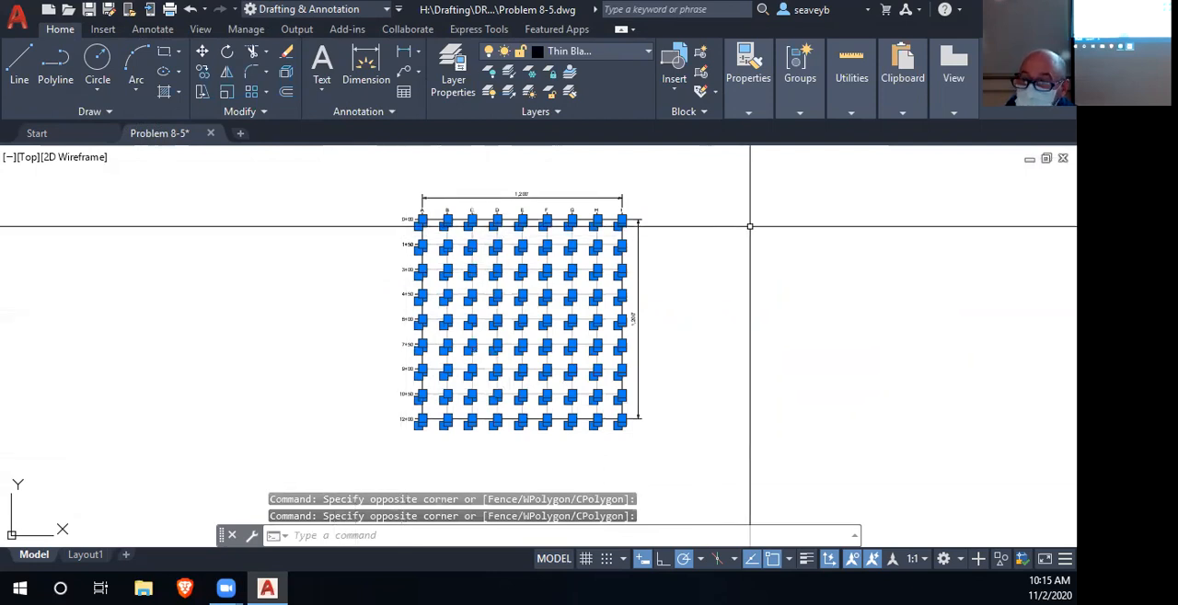
pyautogui.scroll(2, 620, 326)
pyautogui.scroll(-4, 613, 327)
pyautogui.scroll(2, 608, 327)
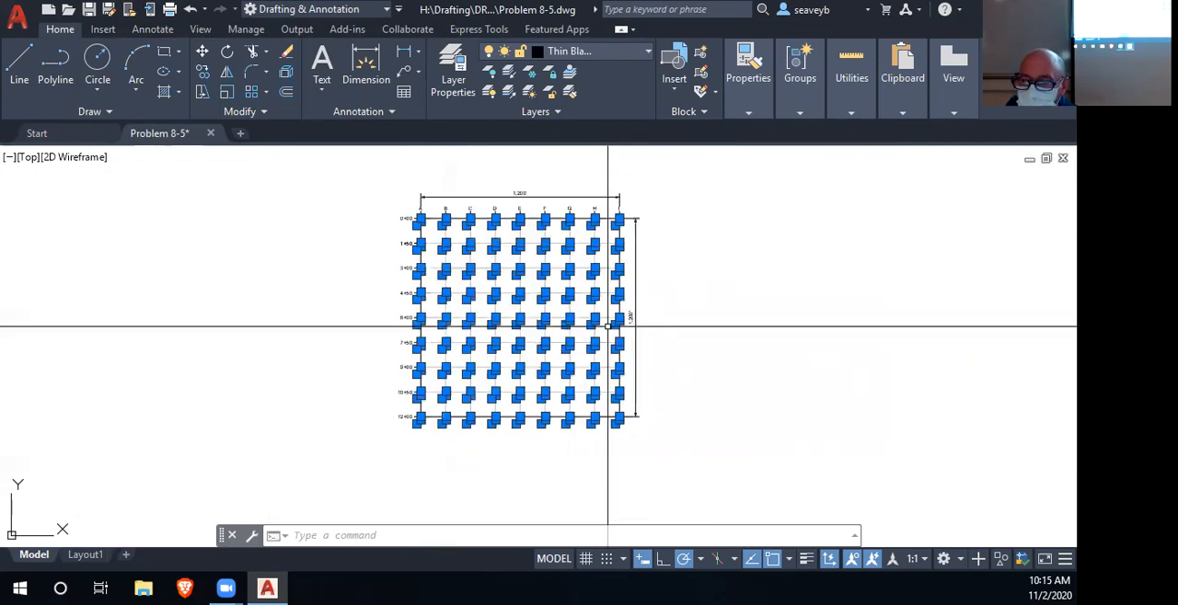
# - Start the Data Extraction wizard and choose to create a new data extraction
pyautogui.click(145, 29)
pyautogui.click(103, 30)
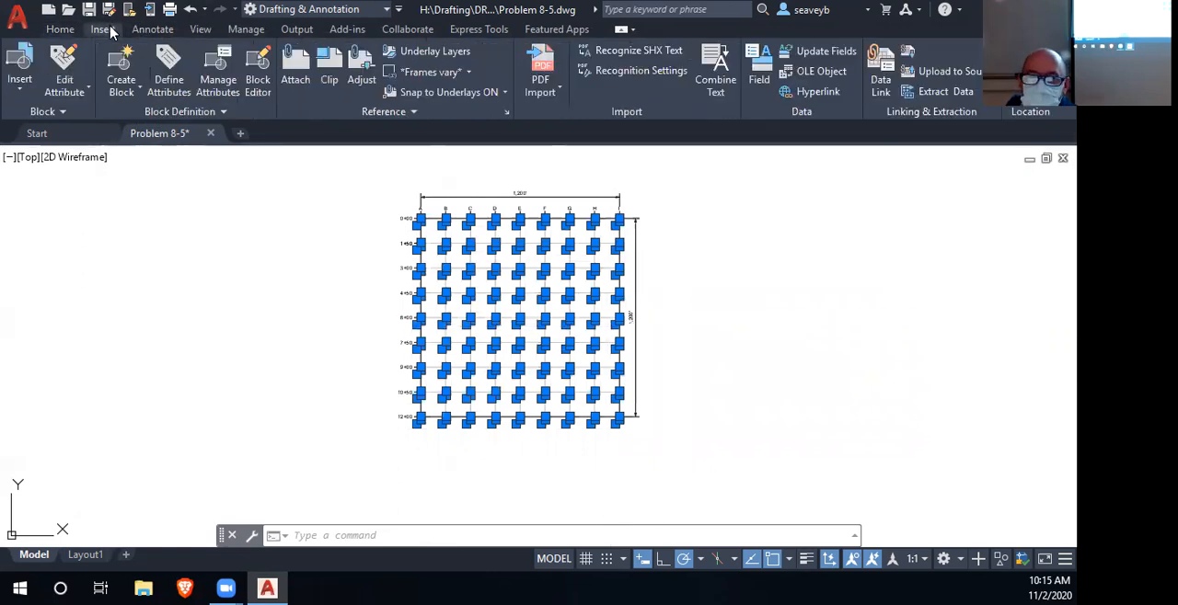
pyautogui.click(944, 92)
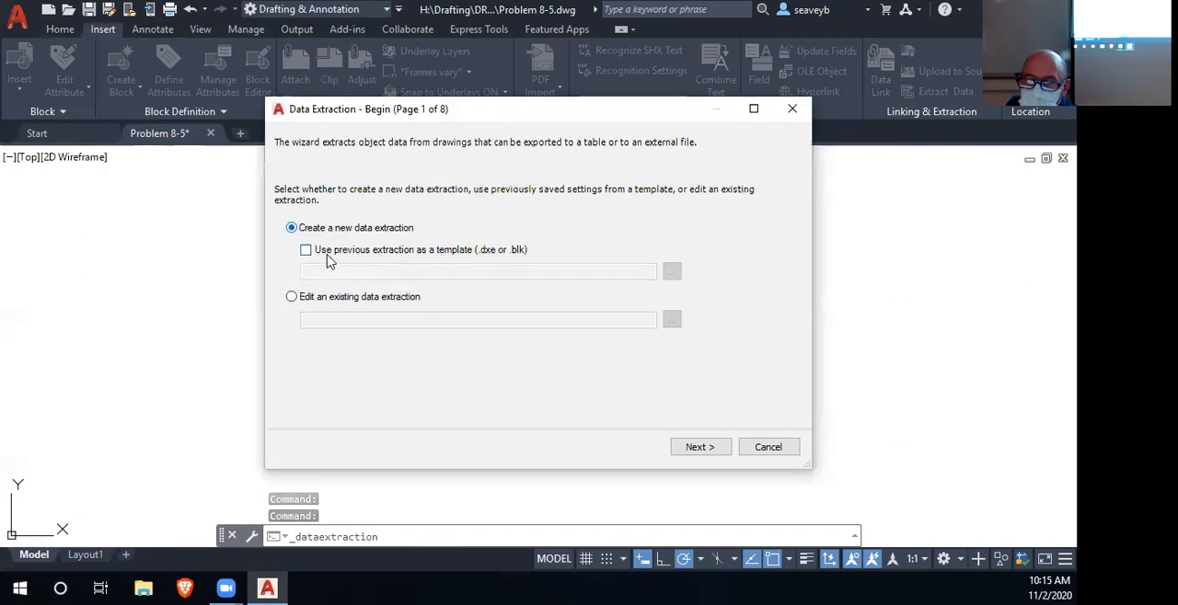
pyautogui.click(695, 447)
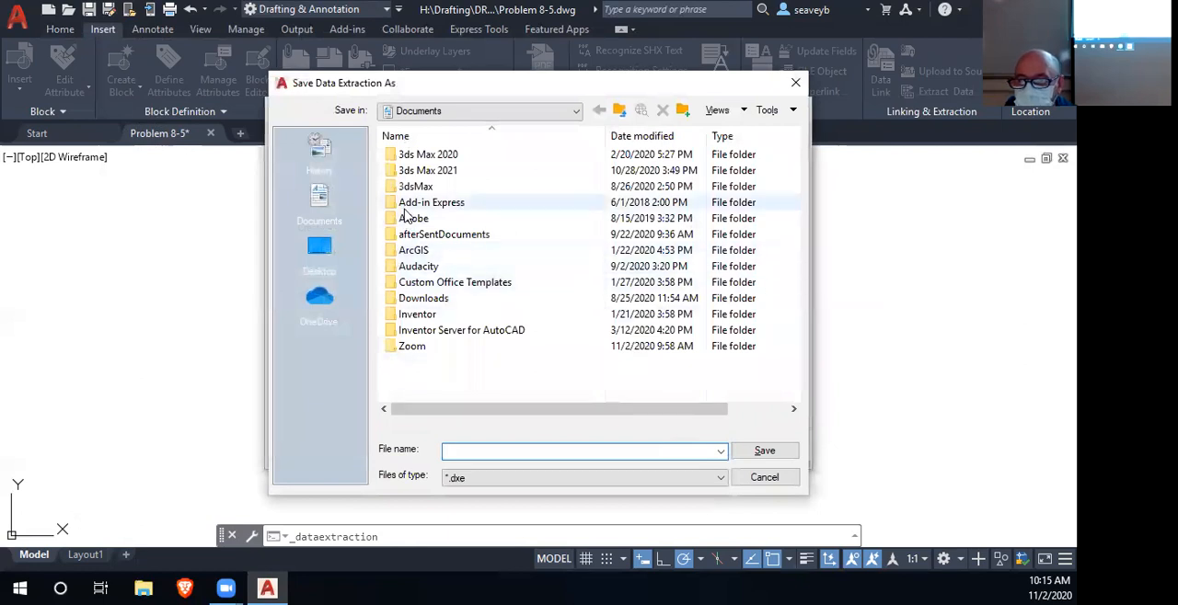
# - Save the data extraction file in the P8_5 folder inside Drafting\DRFT248 on drive H, under a name beginning with P8_5p
pyautogui.click(433, 113)
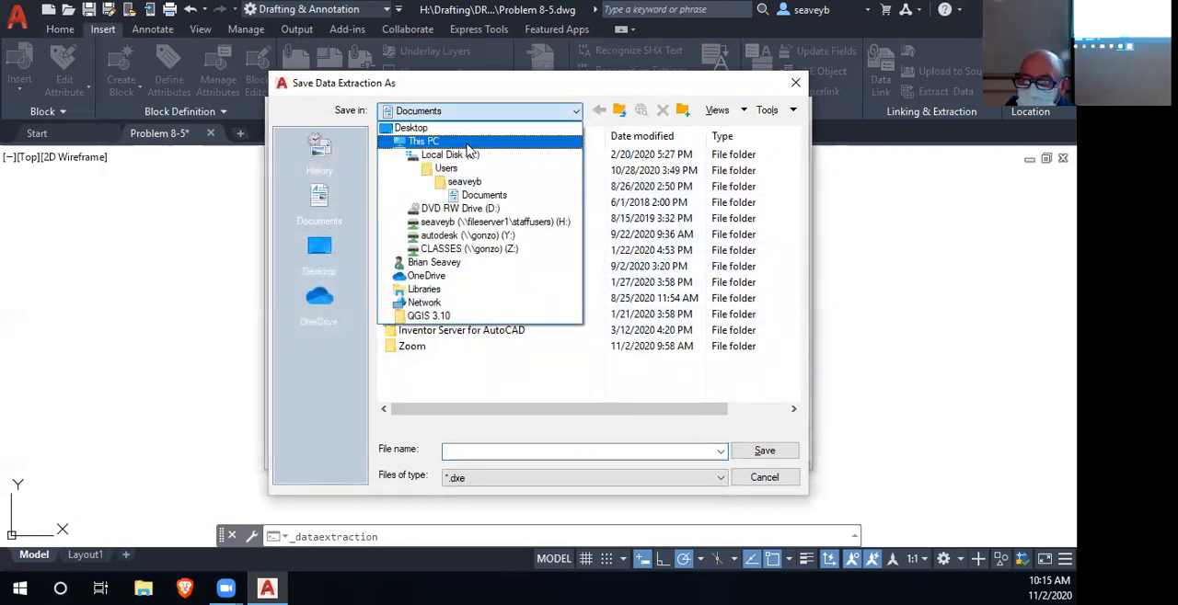
pyautogui.click(497, 222)
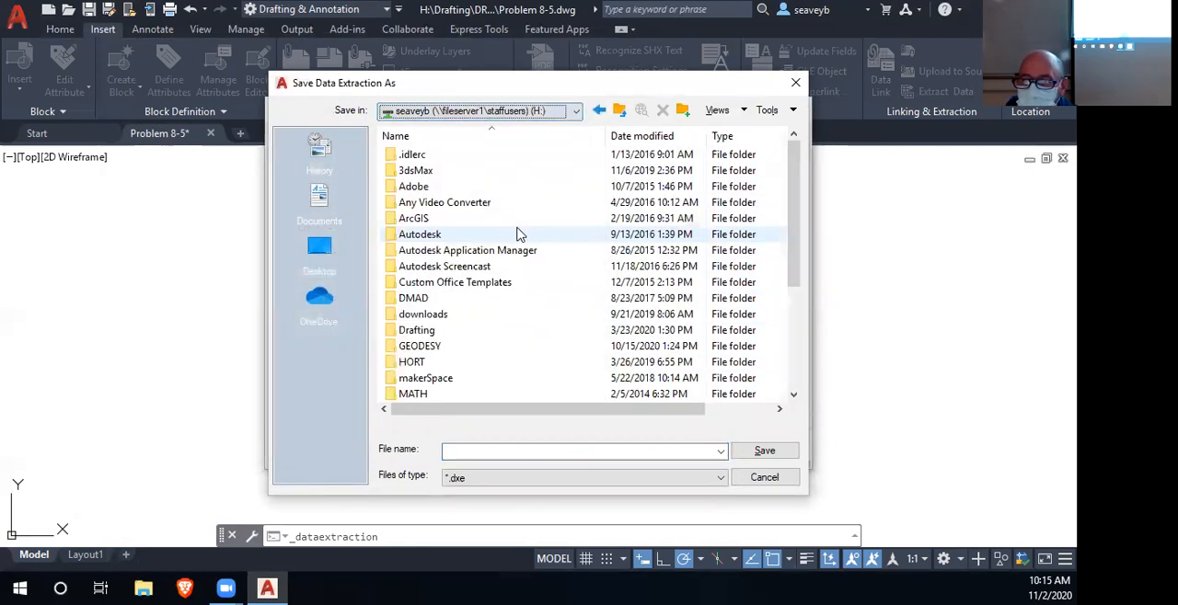
pyautogui.doubleClick(428, 331)
pyautogui.doubleClick(438, 333)
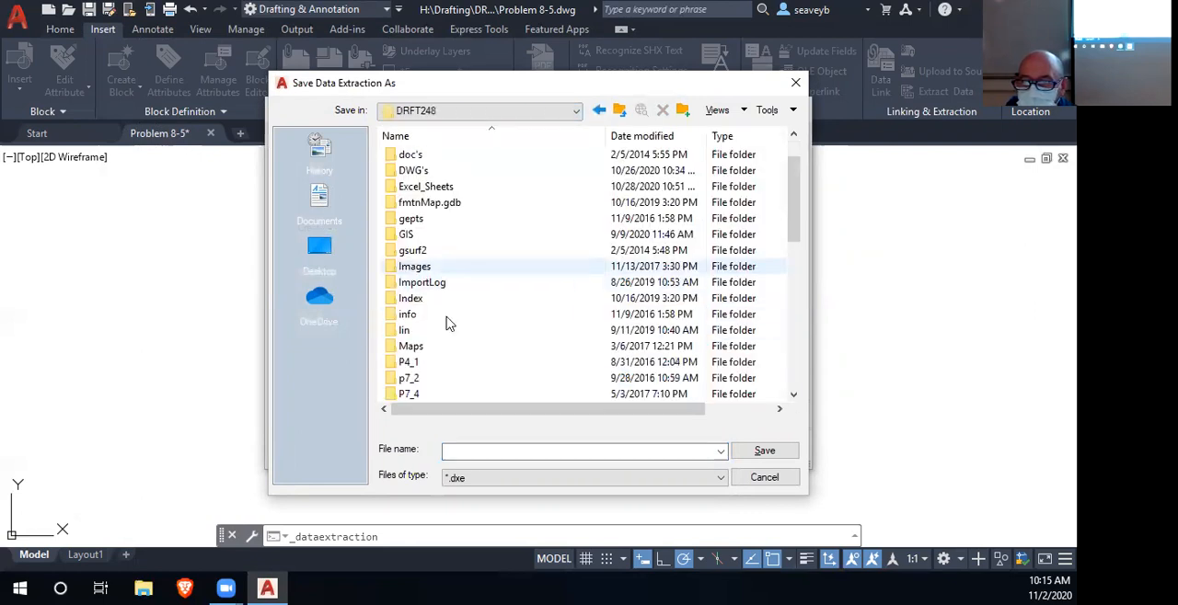
pyautogui.scroll(-4, 448, 324)
pyautogui.click(422, 289)
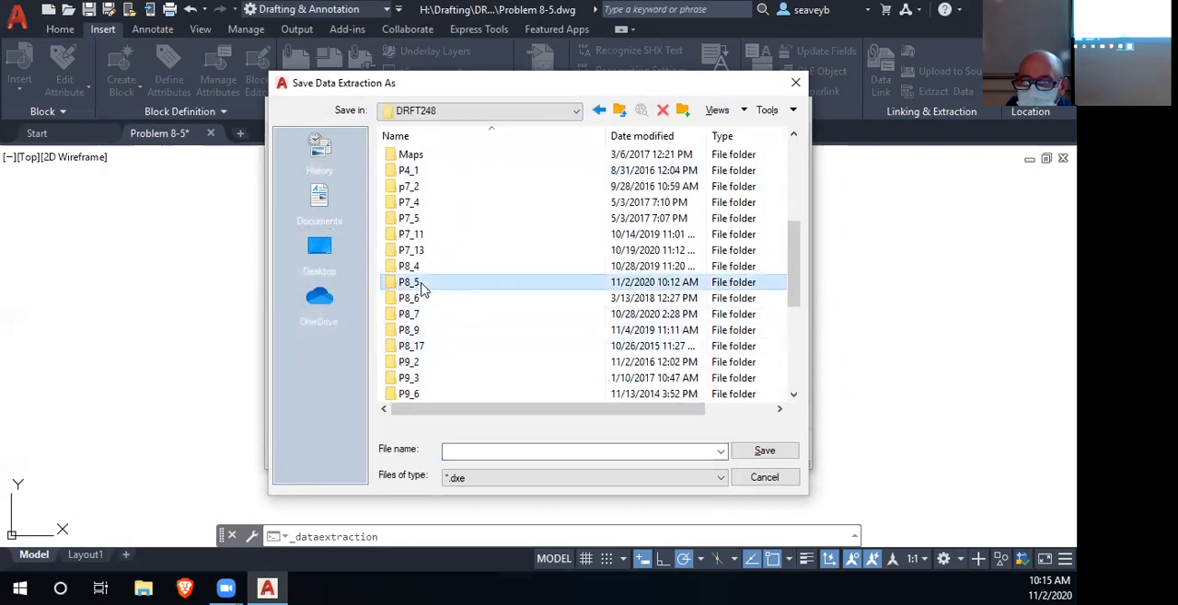
pyautogui.doubleClick(422, 289)
pyautogui.click(467, 449)
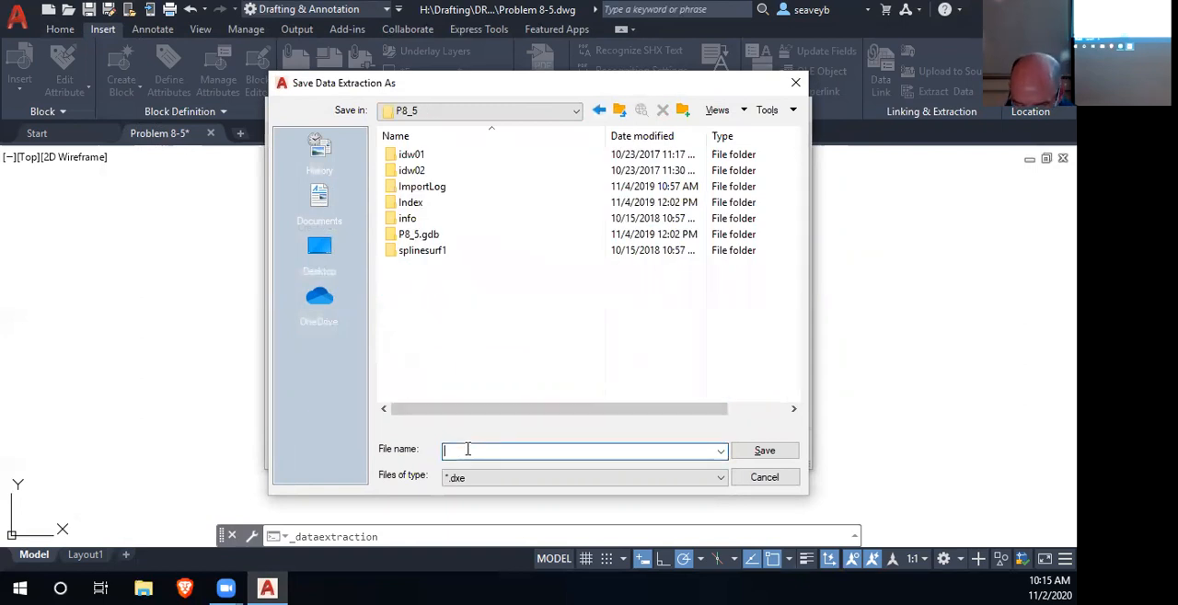
pyautogui.write('P')
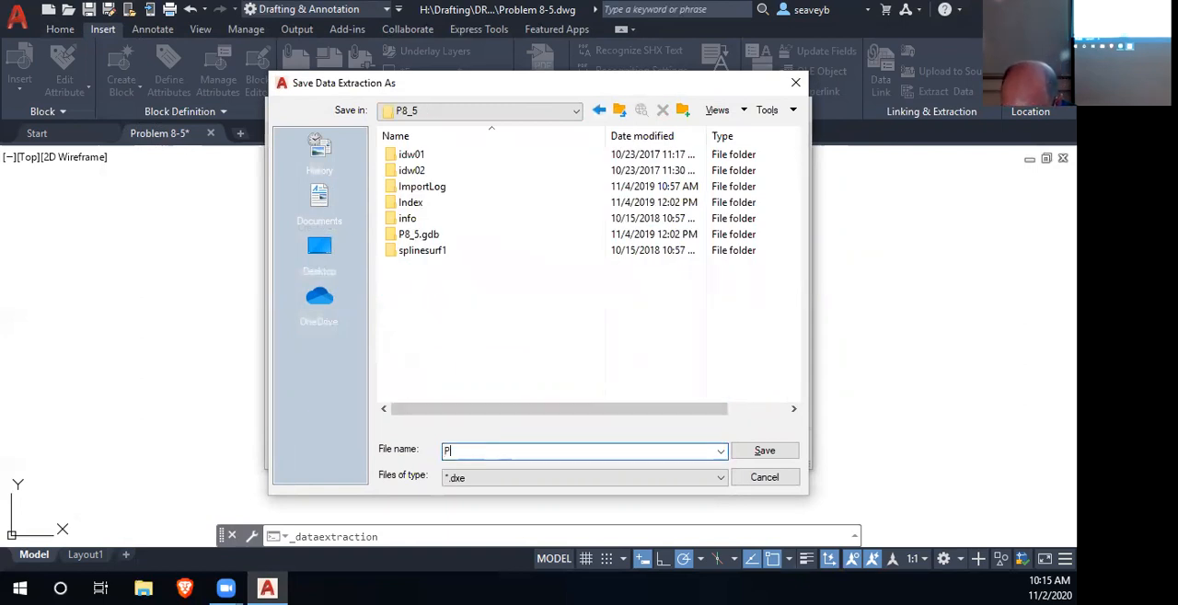
pyautogui.write('8_5data')
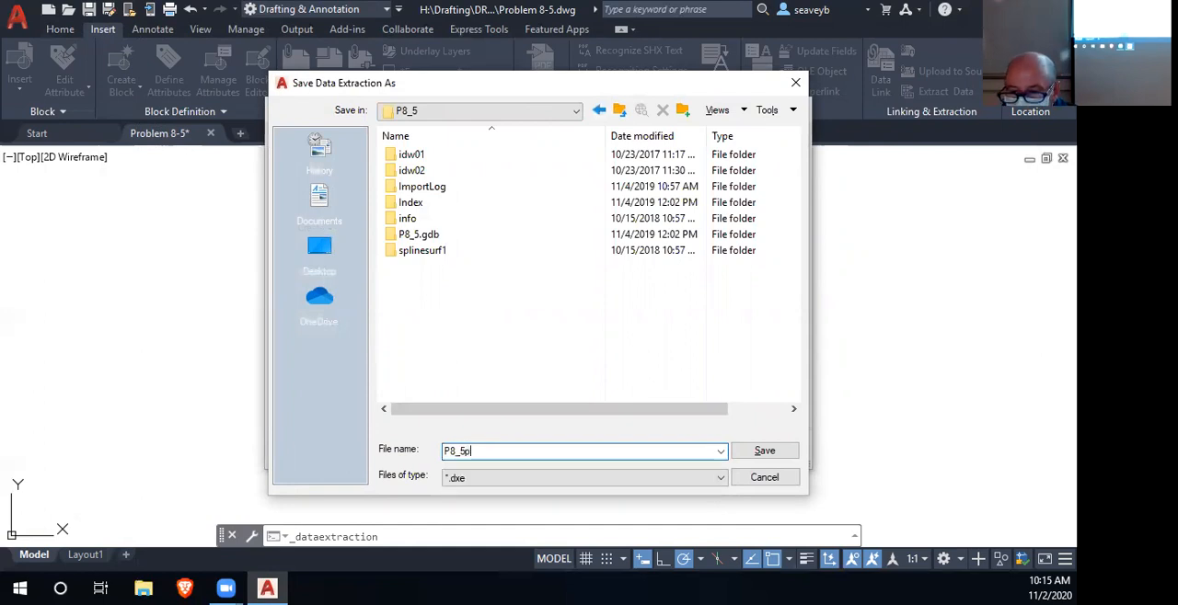
pyautogui.press('Return')
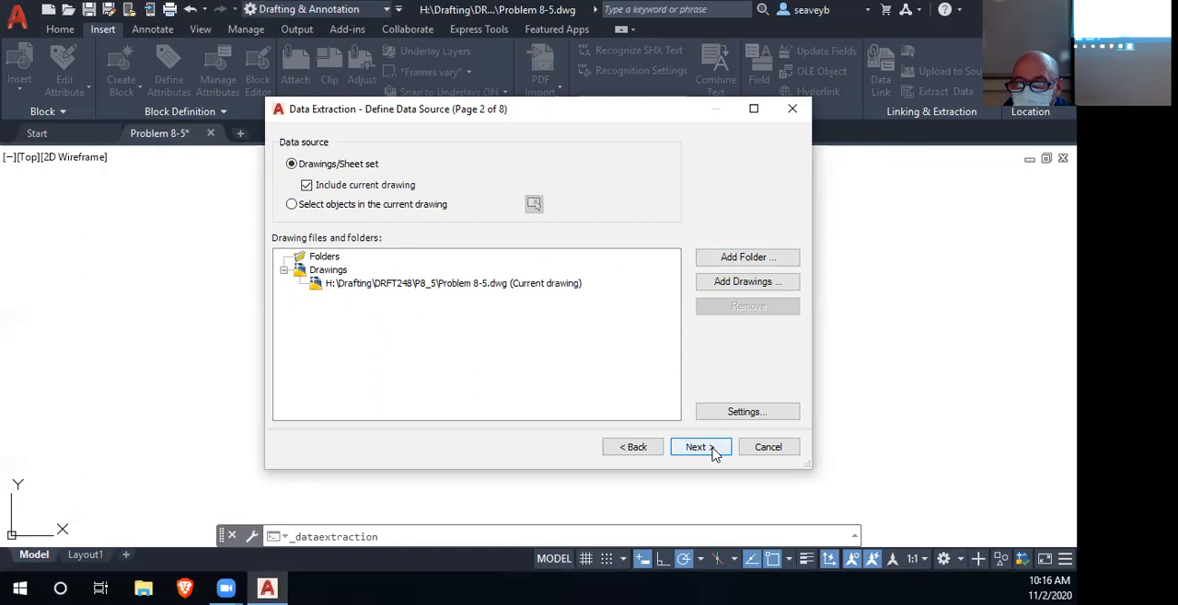
# - Keep the current drawing as the extraction's data source and enlarge the wizard window for the object list
pyautogui.click(714, 453)
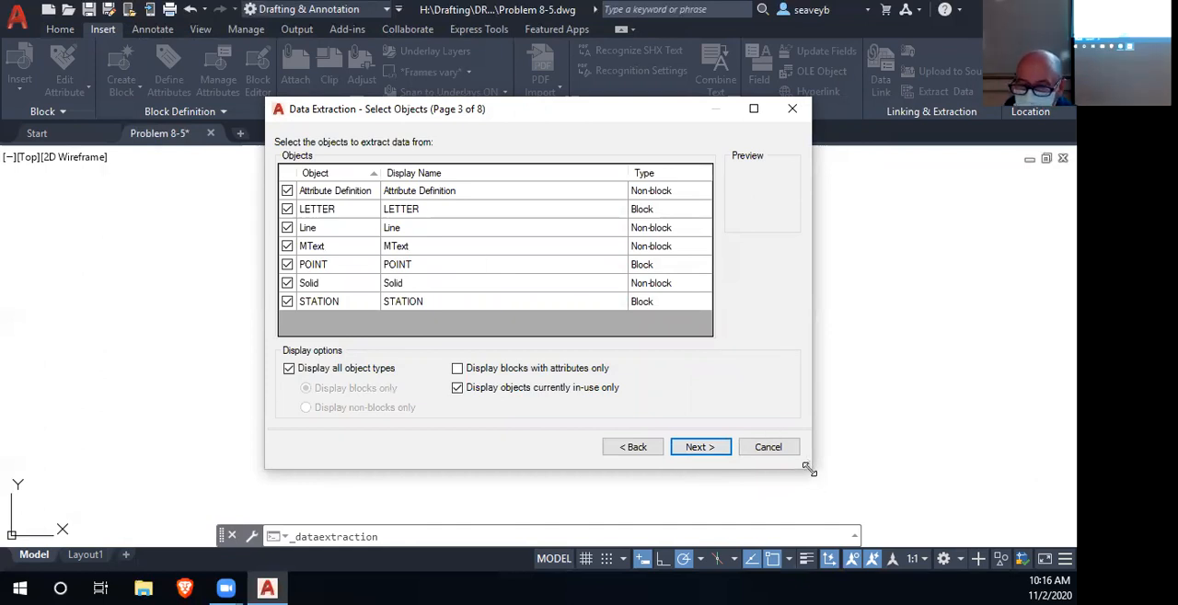
pyautogui.moveTo(808, 469); pyautogui.dragTo(971, 529)
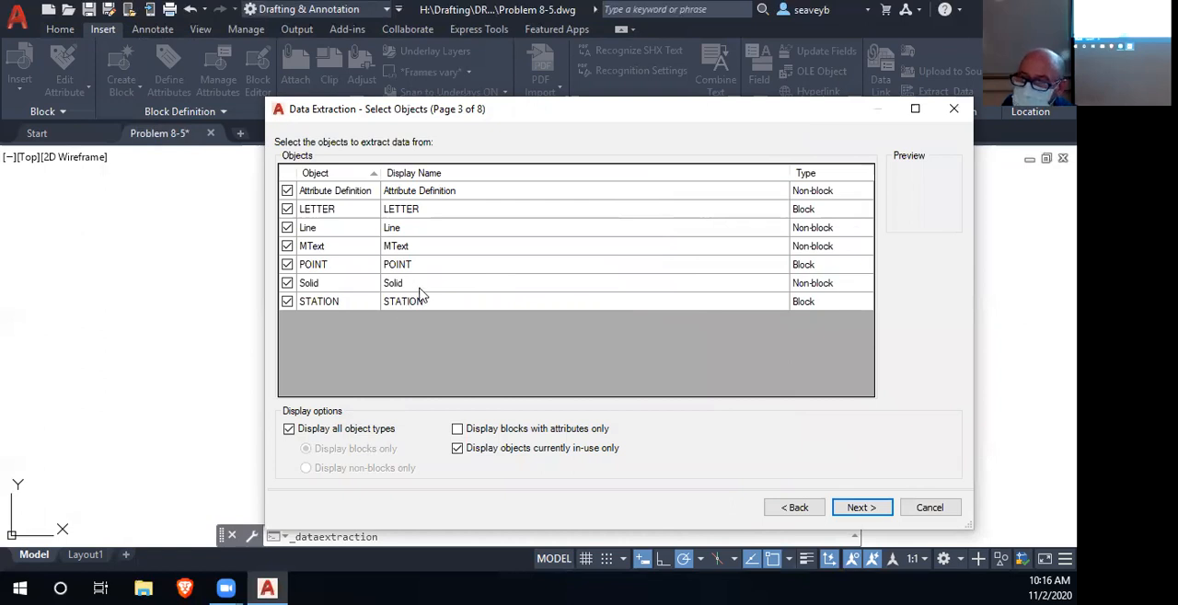
pyautogui.click(794, 507)
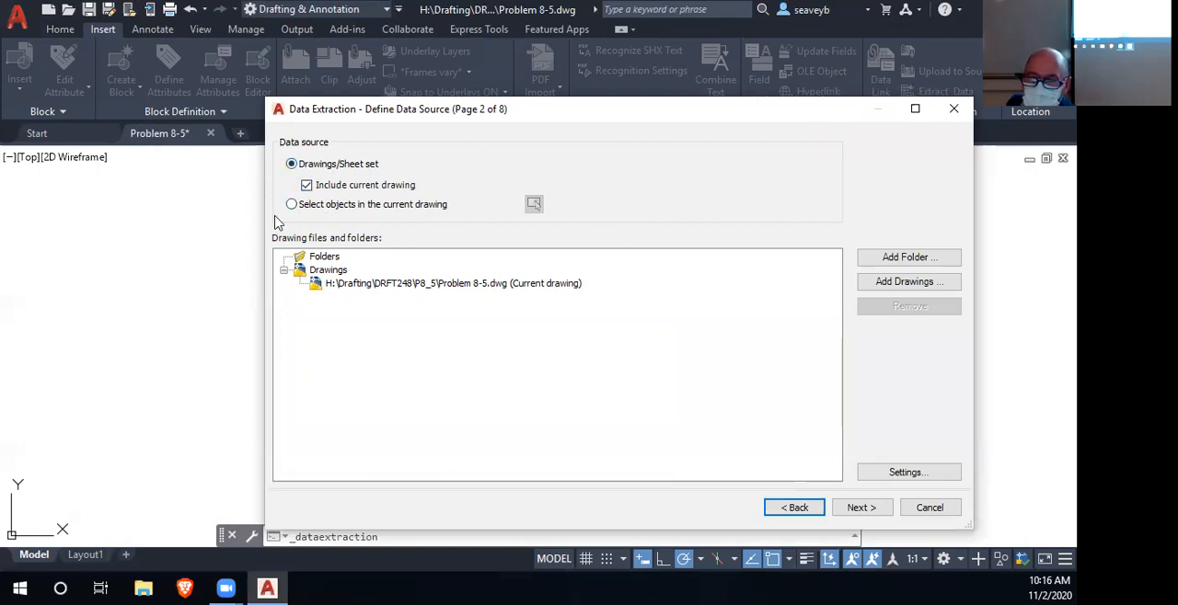
pyautogui.click(861, 508)
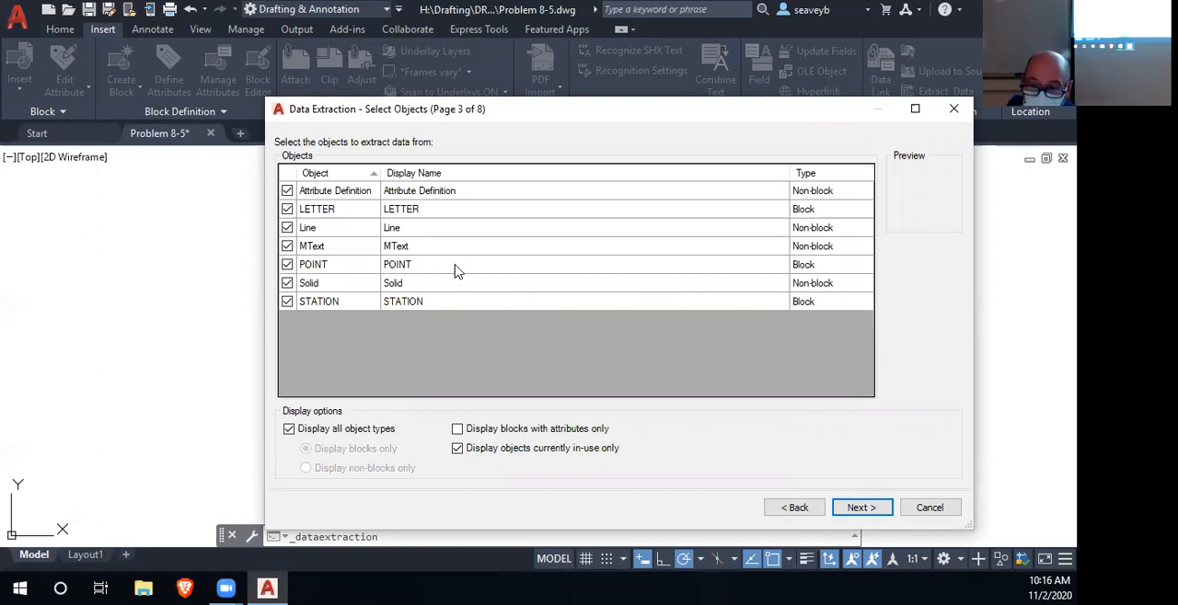
# - Restrict displayed blocks to those with attributes and exclude STATION, Solid, MText, Line and LETTER from the extraction
pyautogui.click(458, 432)
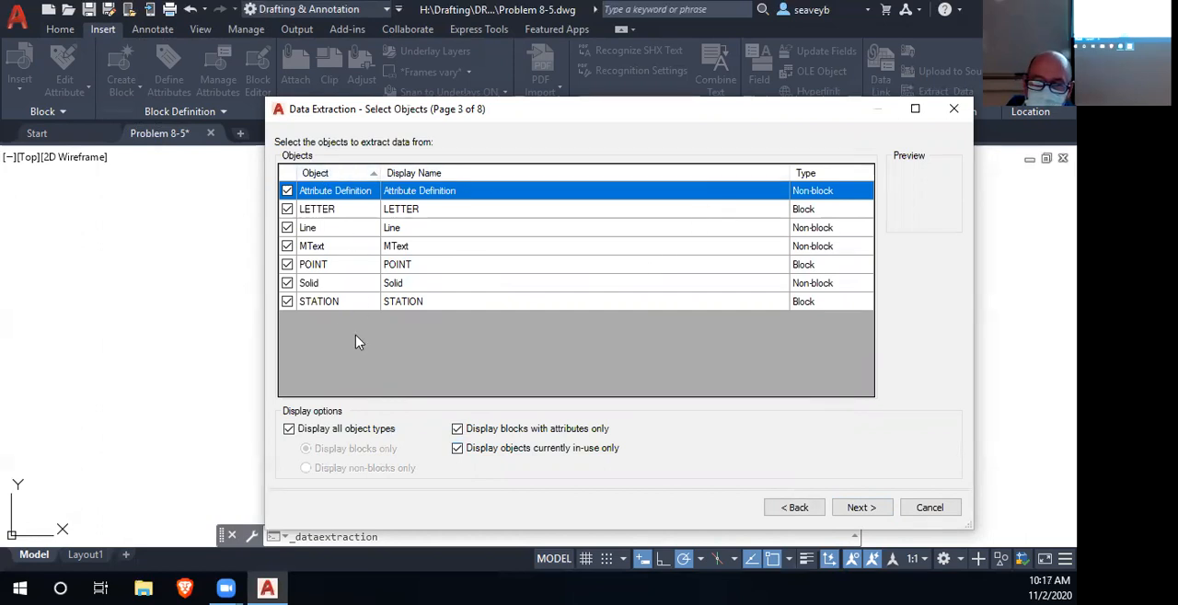
pyautogui.click(287, 302)
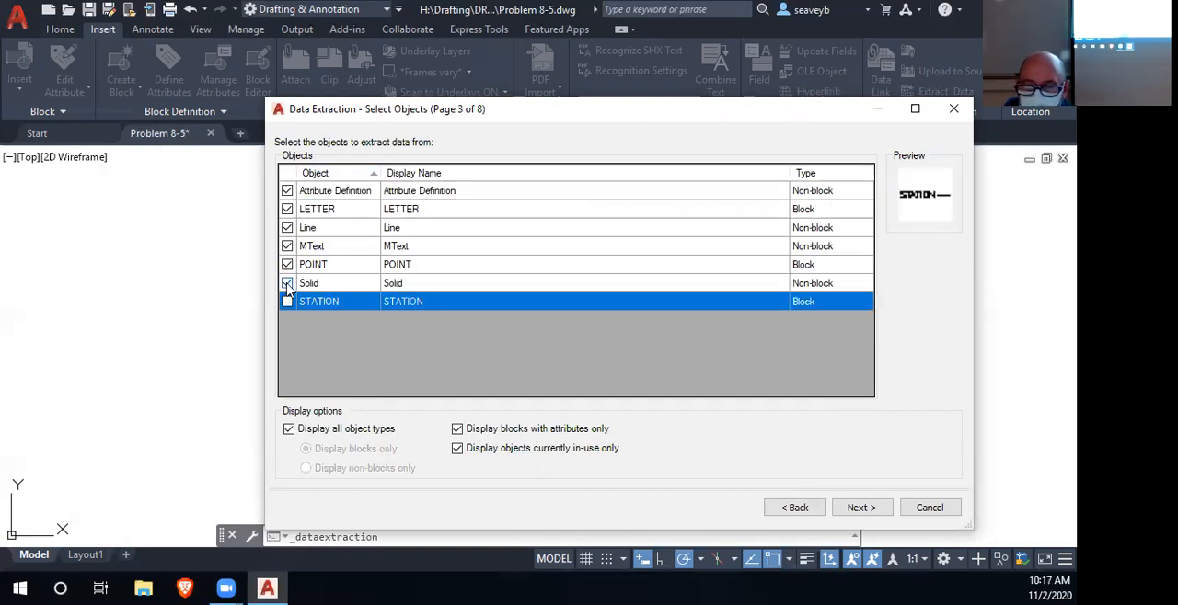
pyautogui.click(287, 284)
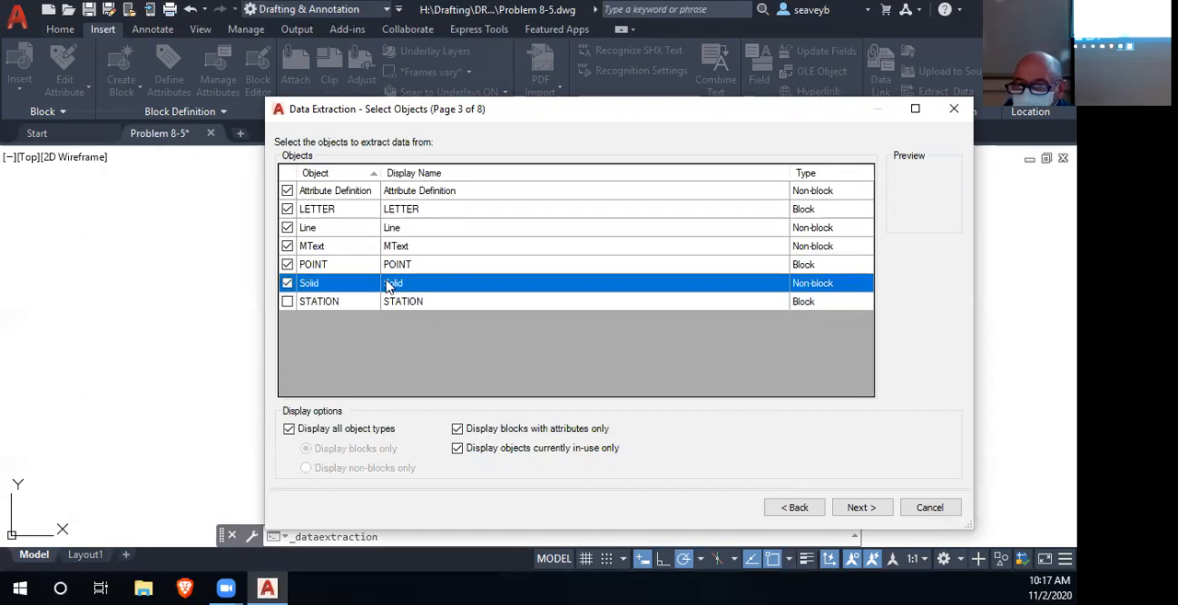
pyautogui.click(287, 247)
pyautogui.click(287, 229)
pyautogui.click(287, 228)
pyautogui.click(287, 210)
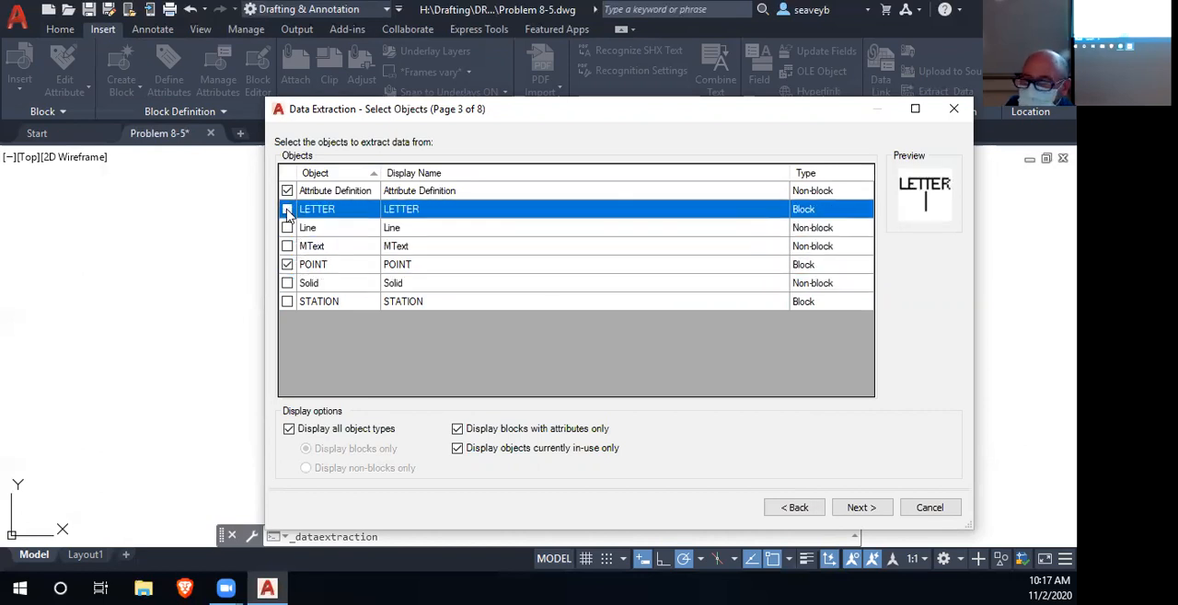
# - Compare the Attribute Definition and POINT entries, keep both for extraction and proceed to the property selection
pyautogui.click(426, 191)
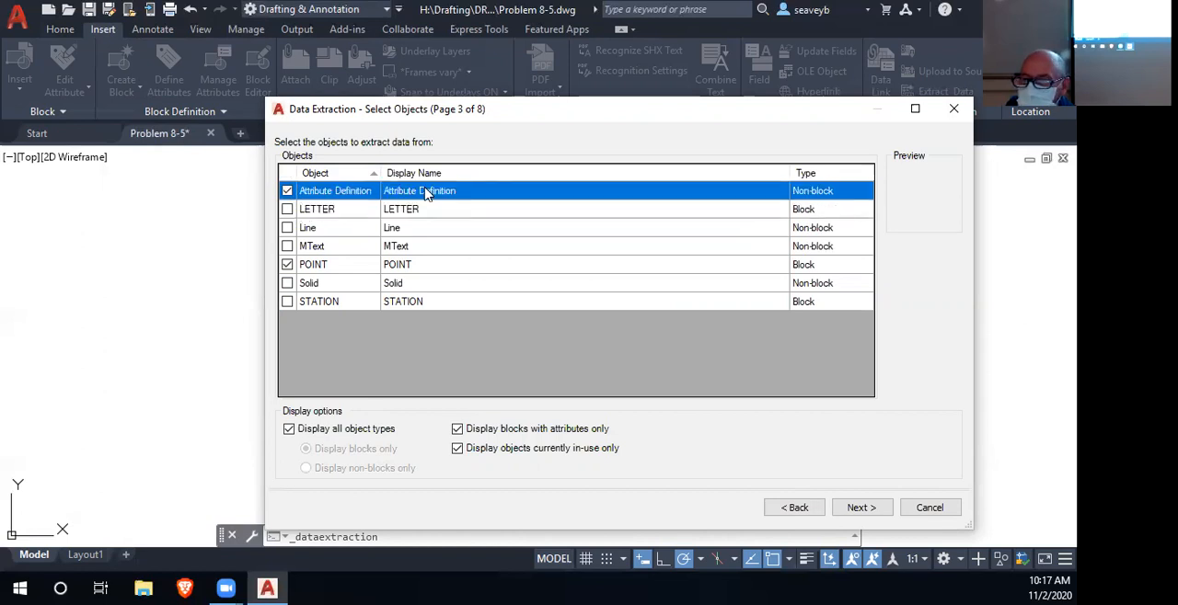
pyautogui.click(429, 268)
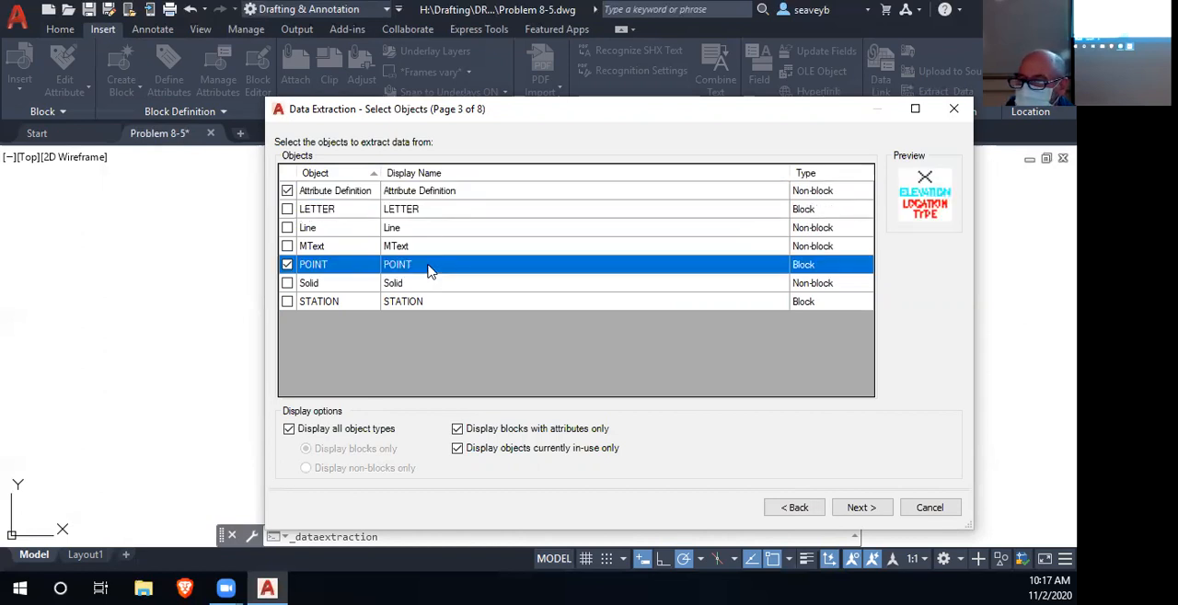
pyautogui.click(434, 191)
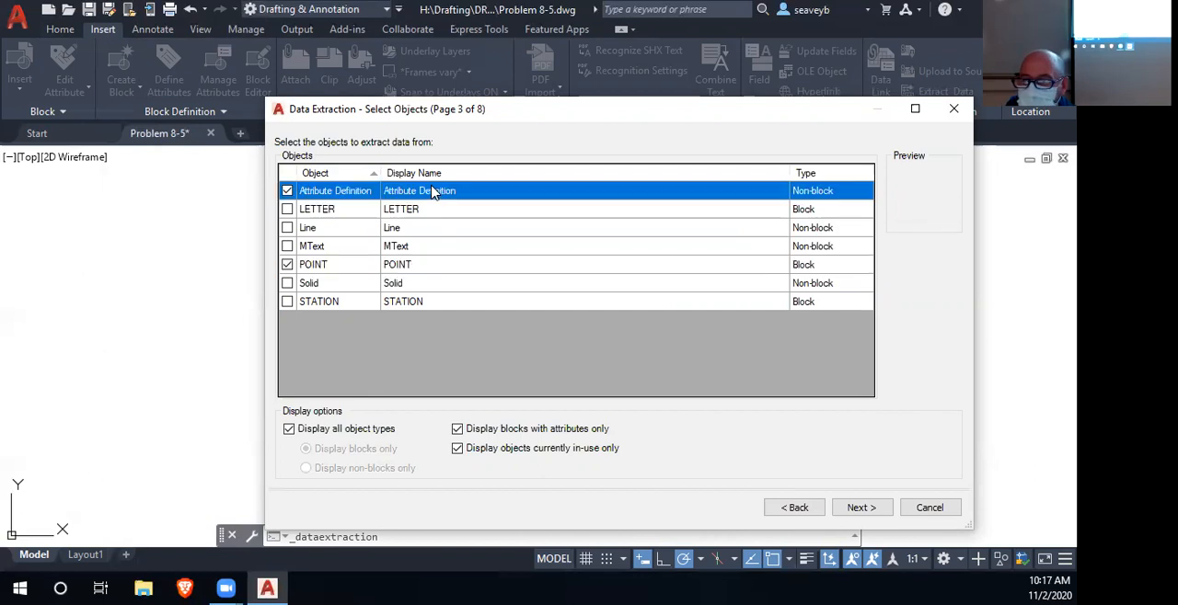
pyautogui.click(862, 509)
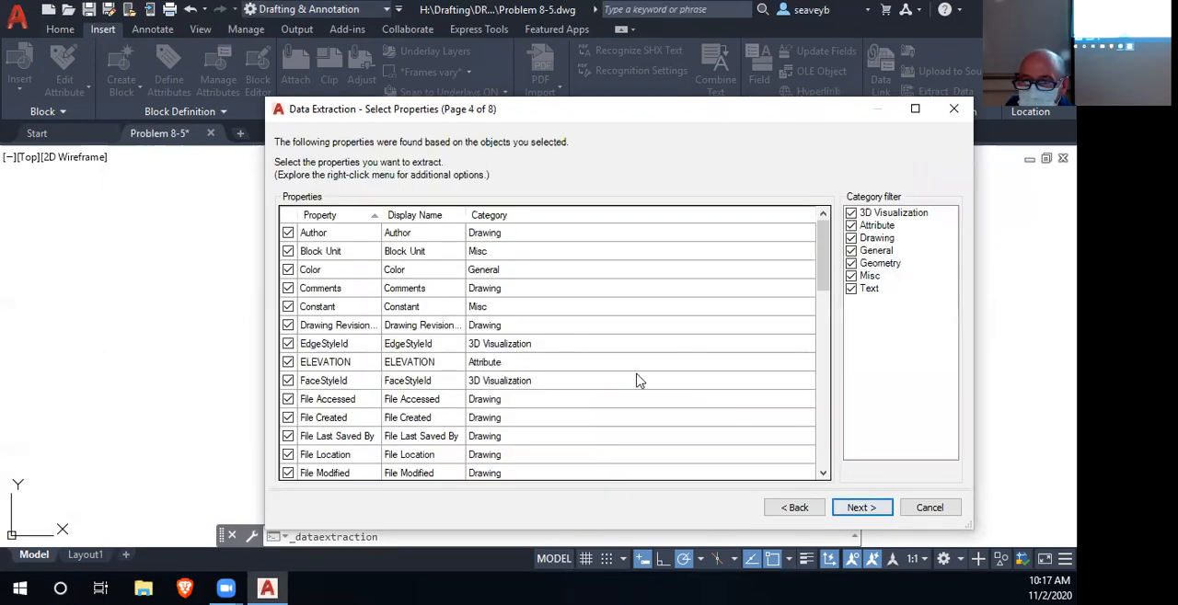
# - Exclude Author, Block Unit, Color, Comments, Constant, the drawing revision property and EdgeStyleId from the extracted properties
pyautogui.scroll(-15, 660, 365)
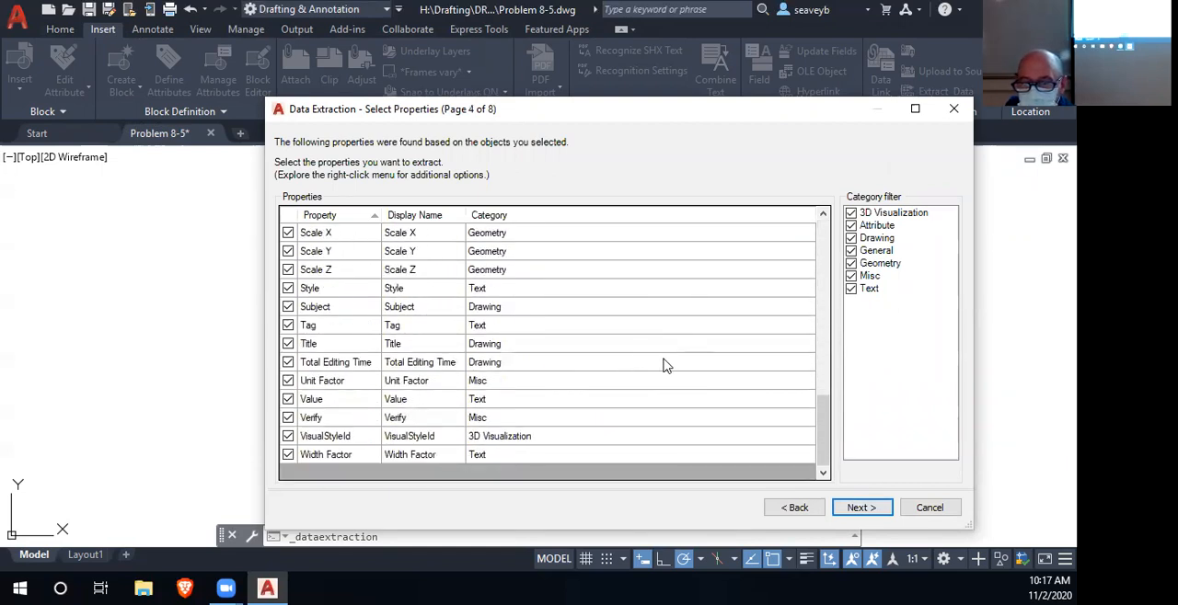
pyautogui.scroll(15, 665, 364)
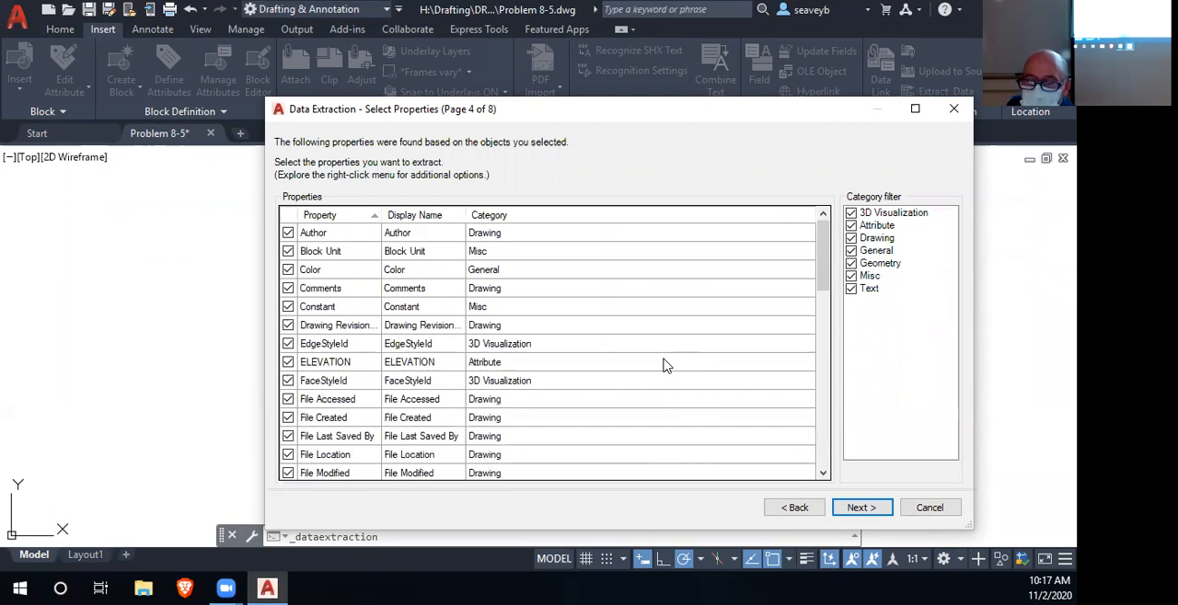
pyautogui.click(288, 233)
pyautogui.click(288, 251)
pyautogui.click(288, 269)
pyautogui.click(288, 288)
pyautogui.click(288, 307)
pyautogui.click(288, 325)
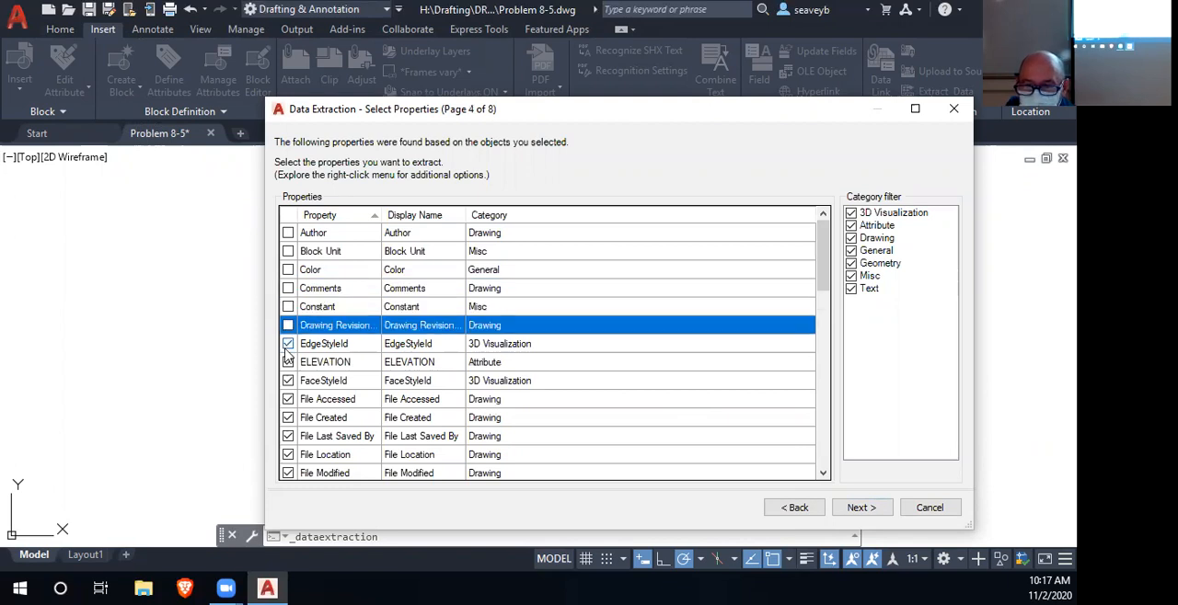
pyautogui.click(288, 343)
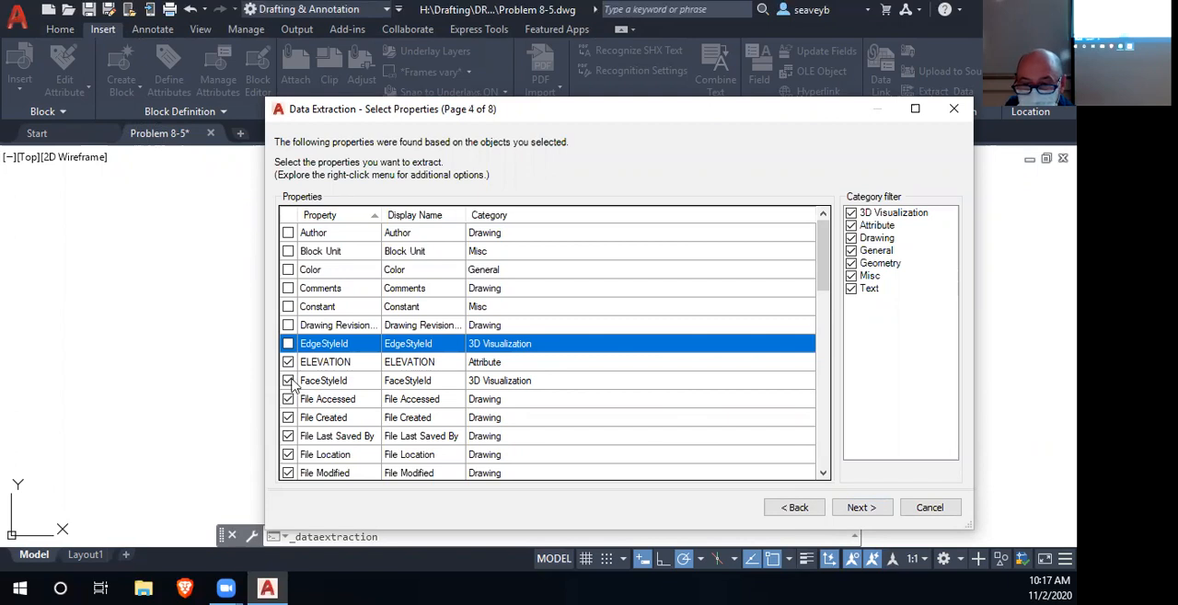
# - Keep ELEVATION and exclude FaceStyleId, File Accessed, File Created, File Last Saved By, File Location and File Modified
pyautogui.click(288, 381)
pyautogui.click(288, 399)
pyautogui.click(288, 401)
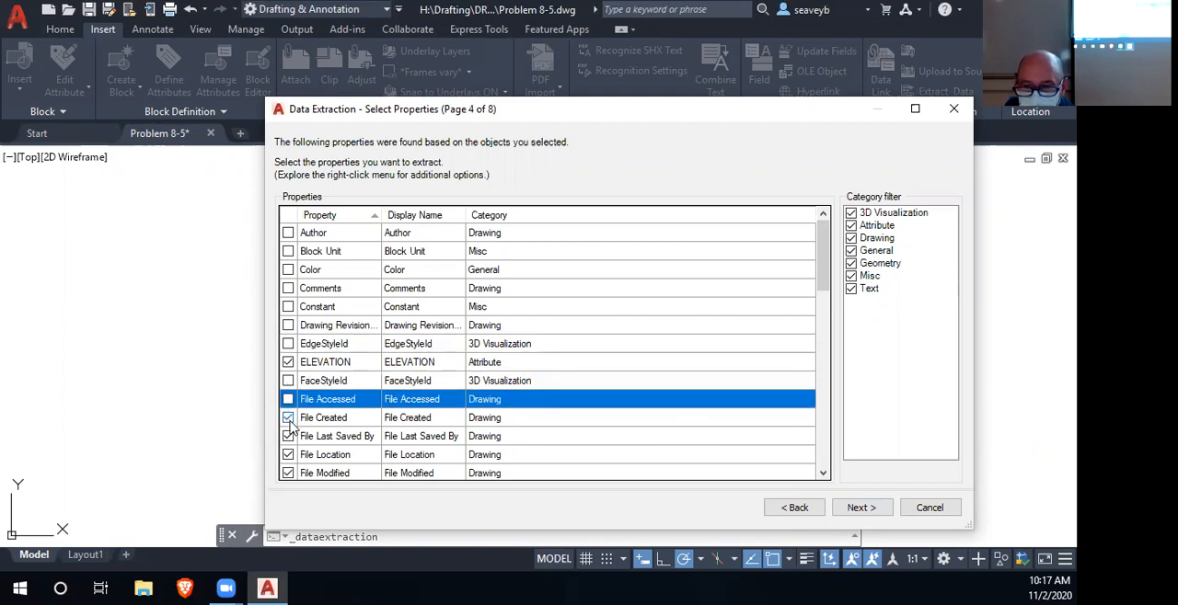
pyautogui.click(288, 417)
pyautogui.click(288, 436)
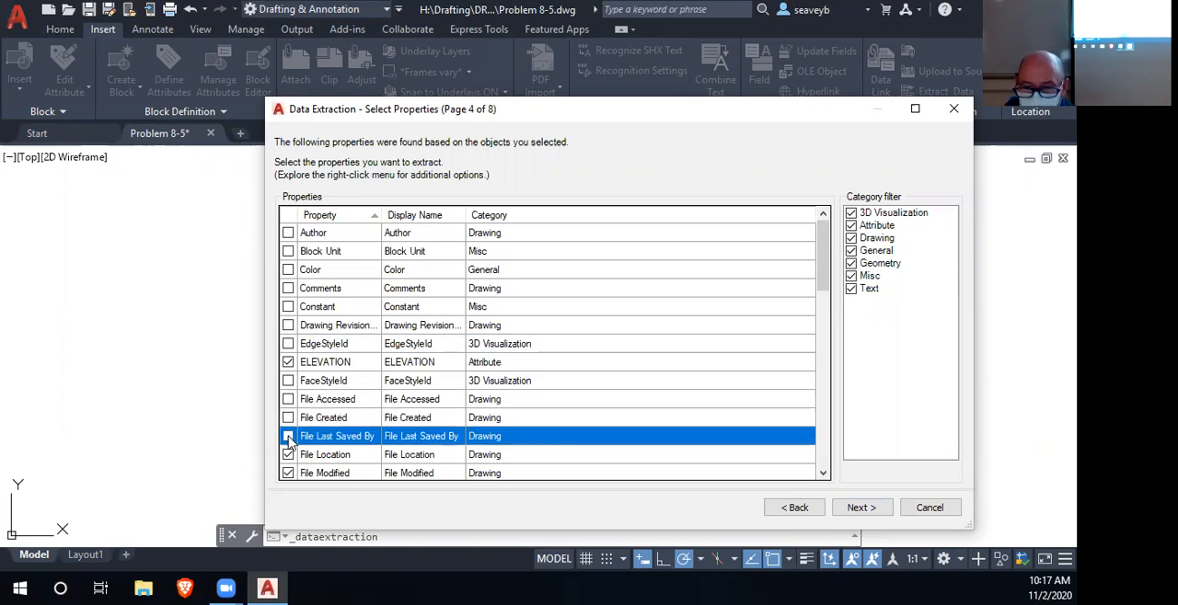
pyautogui.click(288, 455)
pyautogui.click(288, 473)
# - Exclude File Name, File Size, Height, Hyperlink, Hyperlink Base, Invisible and Keywords from the extracted properties
pyautogui.scroll(-4, 304, 465)
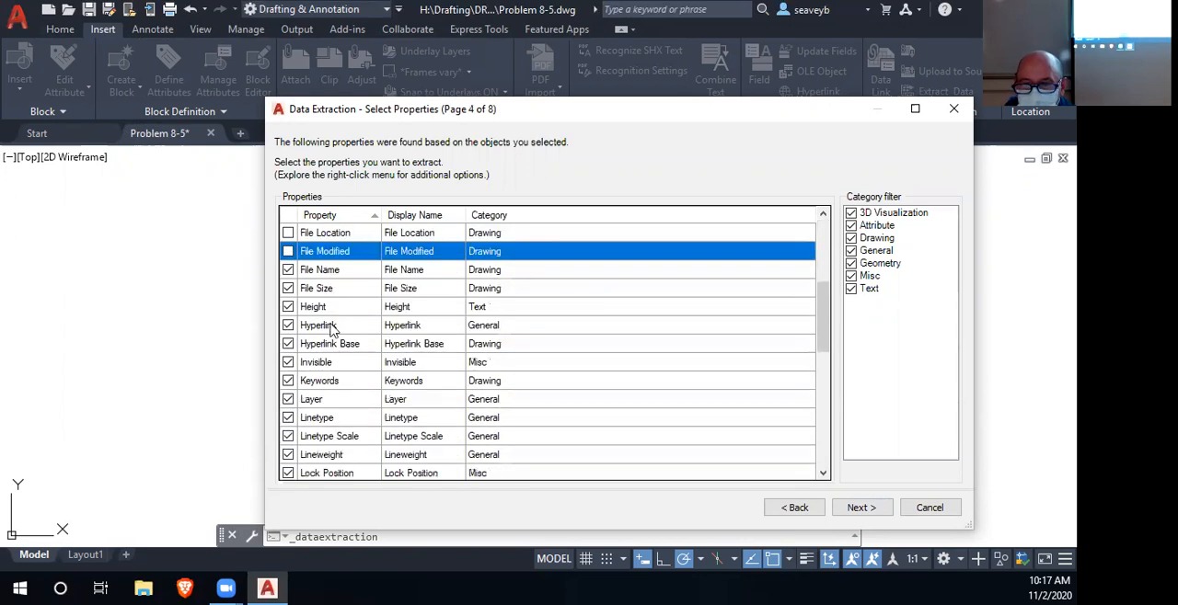
pyautogui.click(288, 270)
pyautogui.click(288, 289)
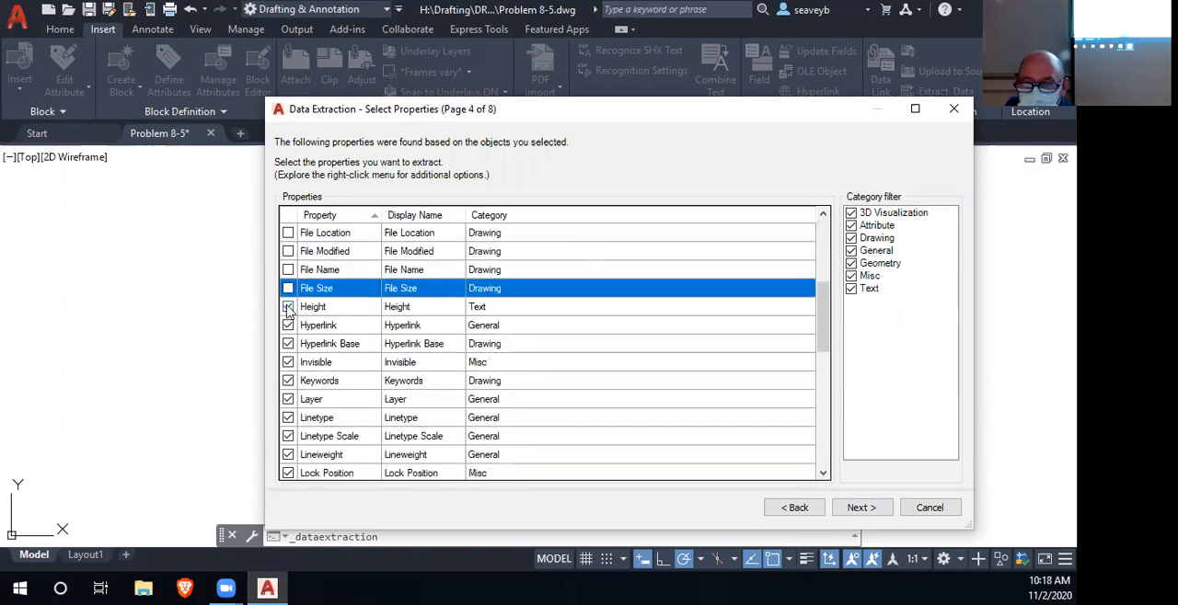
pyautogui.click(288, 307)
pyautogui.click(288, 326)
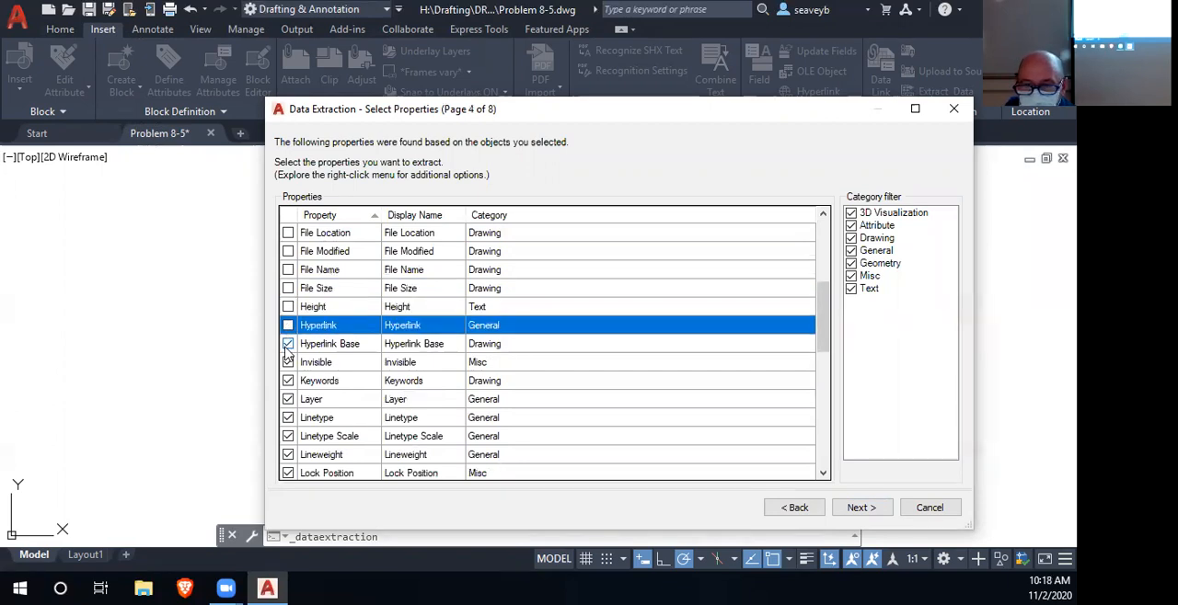
pyautogui.click(288, 344)
pyautogui.click(288, 363)
pyautogui.click(288, 381)
# - Exclude Layer, Linetype, Linetype Scale, Lineweight and Lock Position from the extracted properties
pyautogui.click(288, 399)
pyautogui.click(288, 418)
pyautogui.click(288, 436)
pyautogui.click(288, 454)
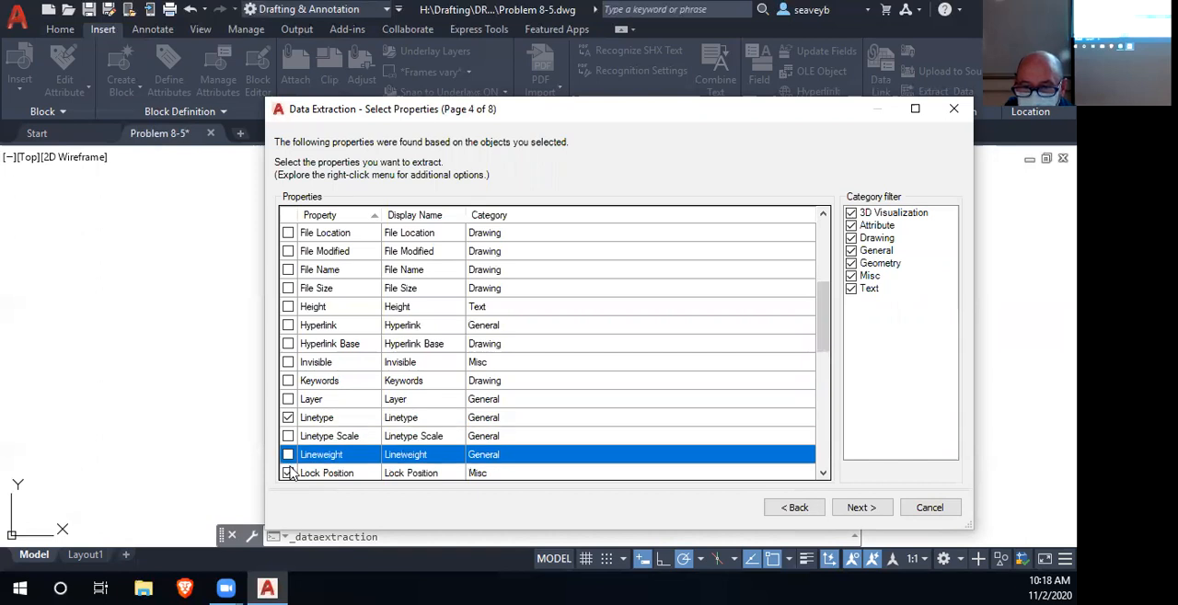
pyautogui.click(288, 473)
pyautogui.click(288, 418)
pyautogui.click(288, 473)
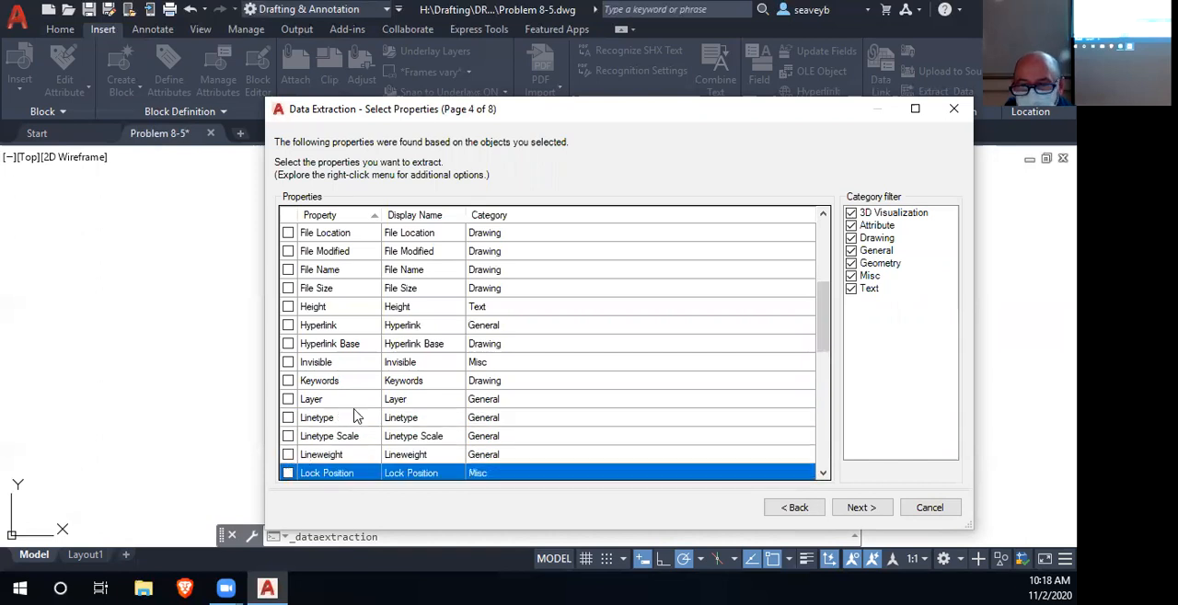
# - Exclude Material, Obliquing and Plot Style from the extracted properties
pyautogui.scroll(-3, 397, 368)
pyautogui.scroll(-1, 397, 368)
pyautogui.click(288, 270)
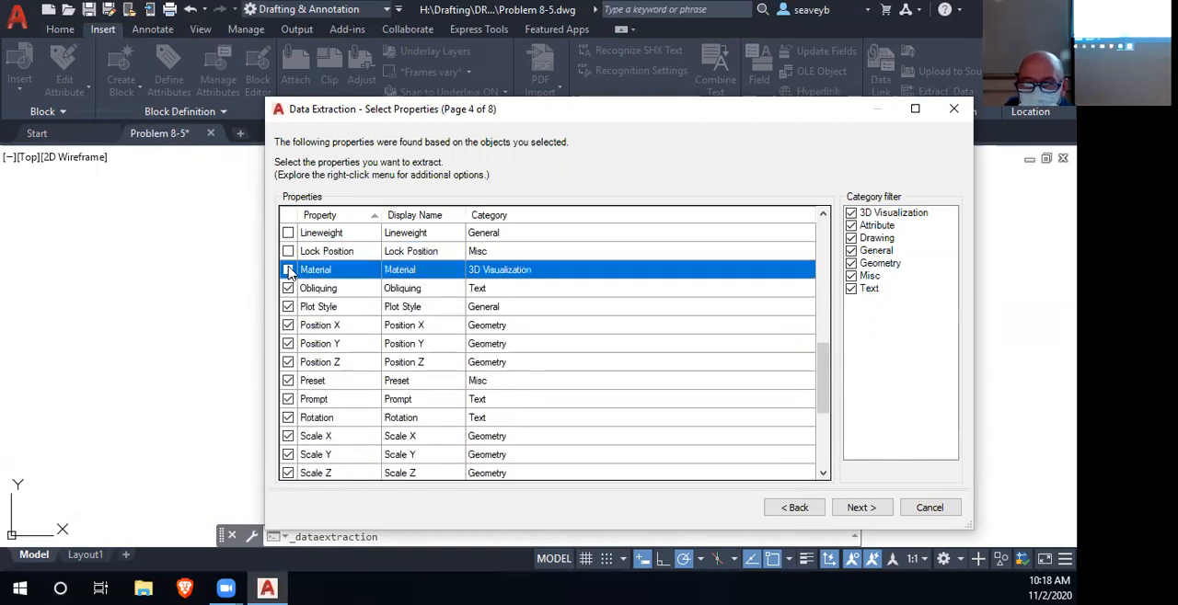
pyautogui.click(288, 288)
pyautogui.click(288, 306)
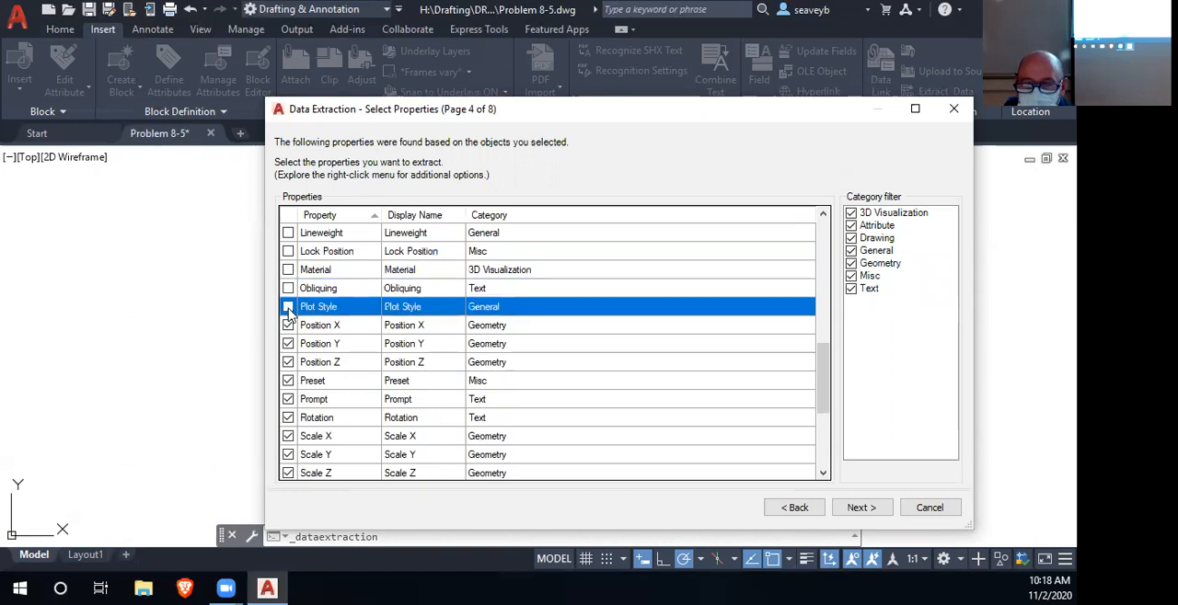
# - Keep Position X and Position Y, and exclude Position Z, Preset, Prompt, Rotation, Scale X, Scale Y and Scale Z
pyautogui.click(288, 362)
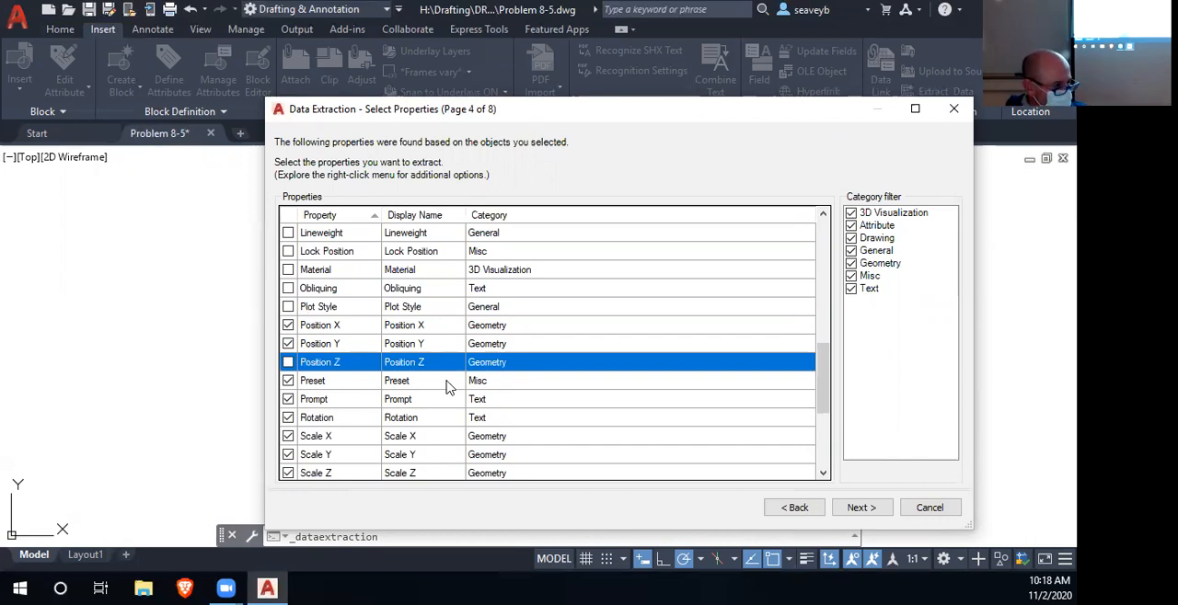
pyautogui.click(288, 381)
pyautogui.click(288, 399)
pyautogui.click(288, 417)
pyautogui.click(288, 437)
pyautogui.click(288, 454)
pyautogui.click(288, 473)
# - Exclude Style, Subject, Tag, Title, Total Editing Time, Unit Factor, Value, Verify, VisualStyleId and Width Factor from the extracted properties
pyautogui.scroll(-4, 540, 395)
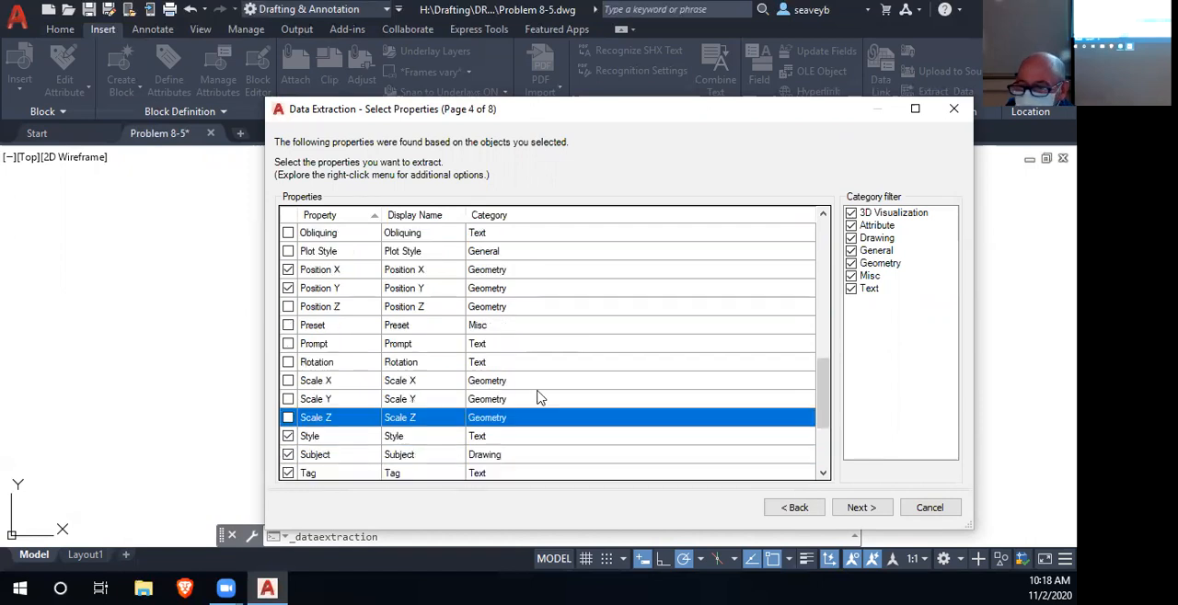
pyautogui.click(288, 288)
pyautogui.click(288, 307)
pyautogui.click(288, 325)
pyautogui.click(288, 344)
pyautogui.click(288, 363)
pyautogui.click(288, 381)
pyautogui.click(288, 399)
pyautogui.click(288, 418)
pyautogui.click(288, 436)
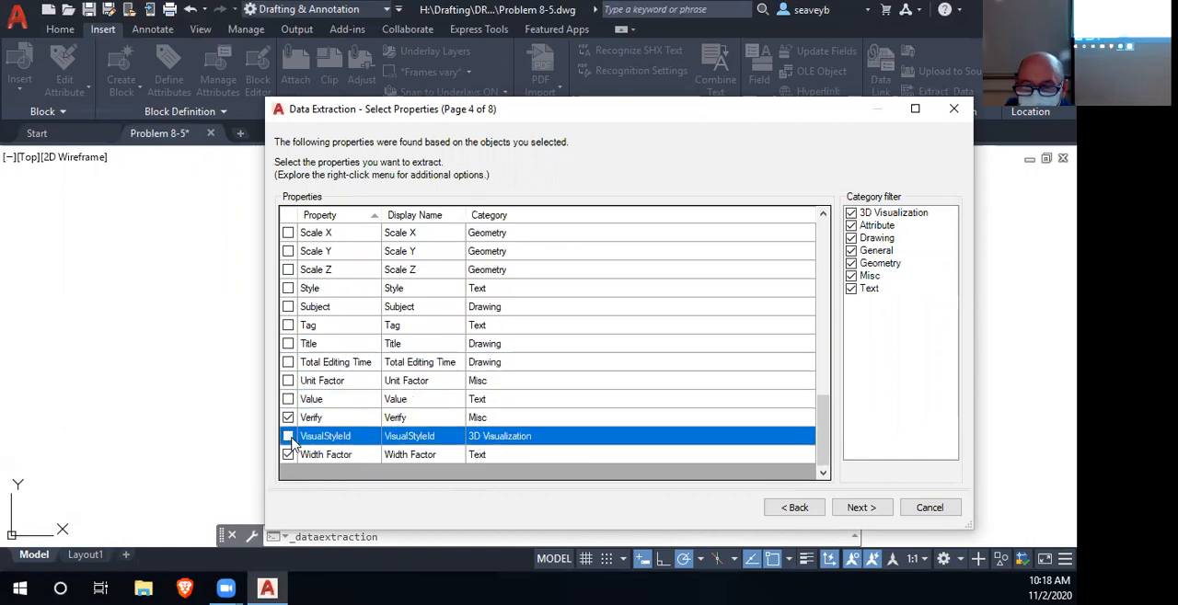
pyautogui.click(288, 453)
pyautogui.click(288, 418)
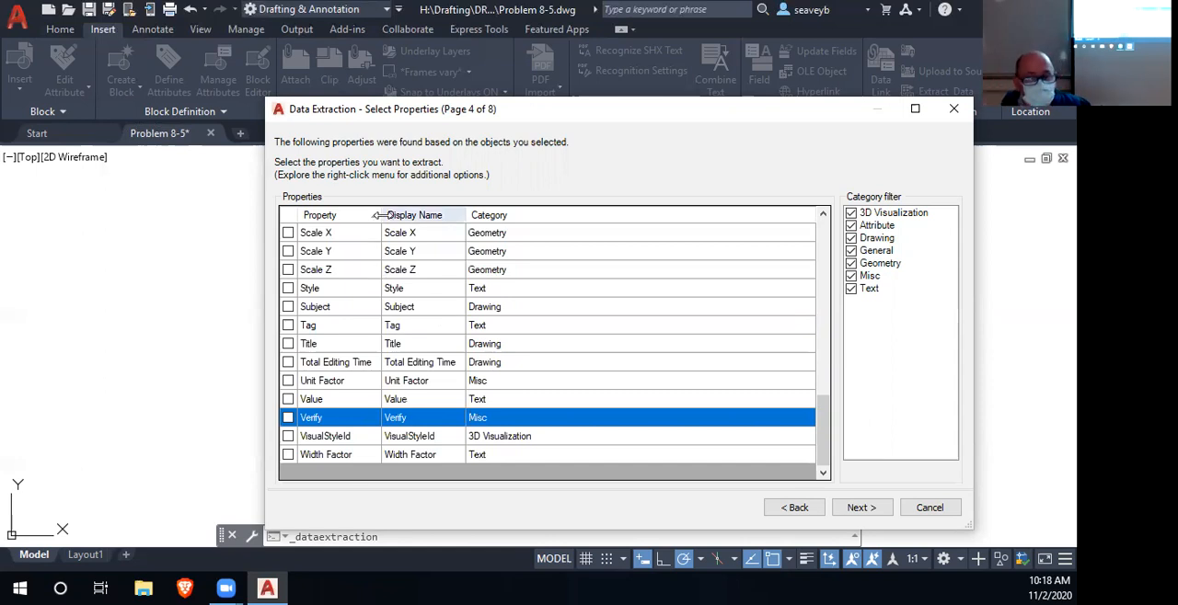
# - Review and accept the chosen properties, and hide the count and name columns in the refined data
pyautogui.scroll(3, 307, 324)
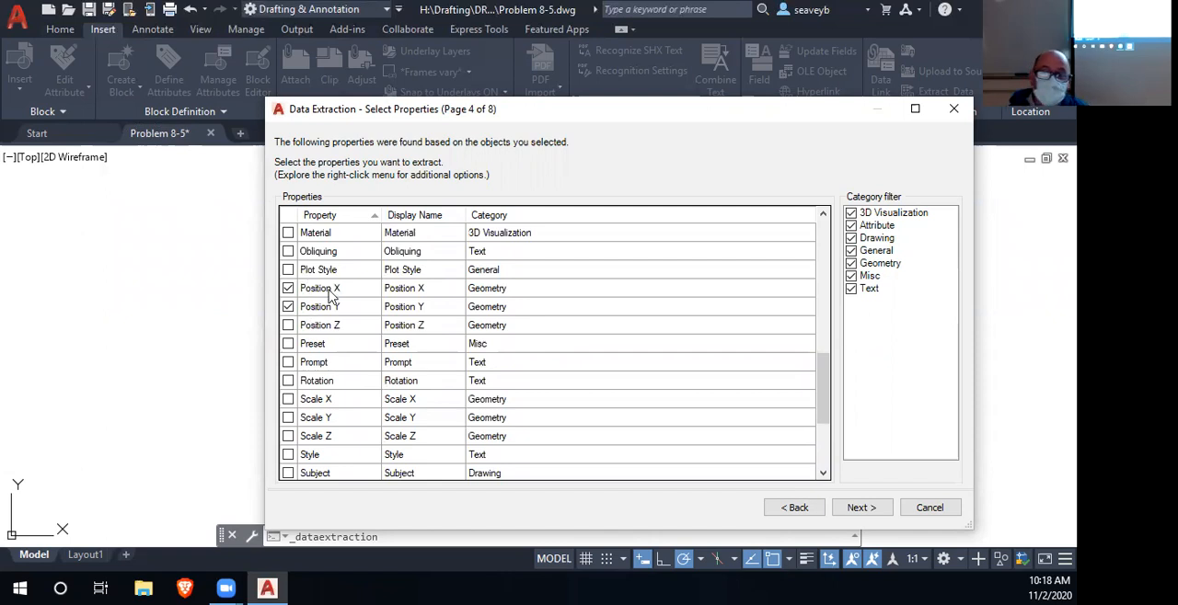
pyautogui.scroll(9, 337, 313)
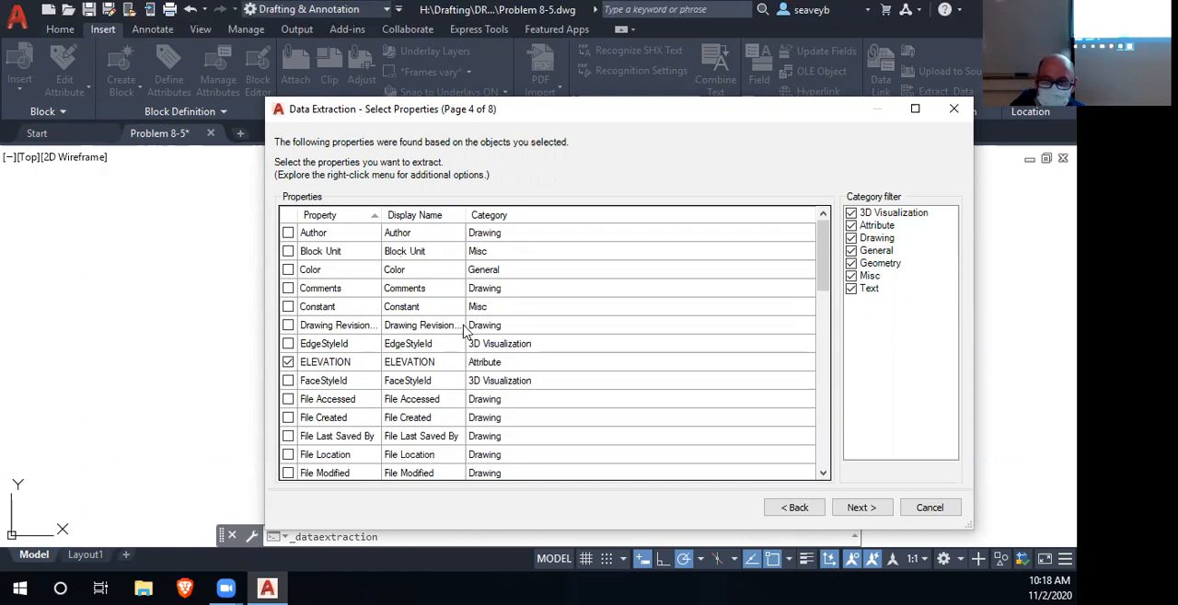
pyautogui.scroll(-6, 484, 348)
pyautogui.scroll(-5, 483, 348)
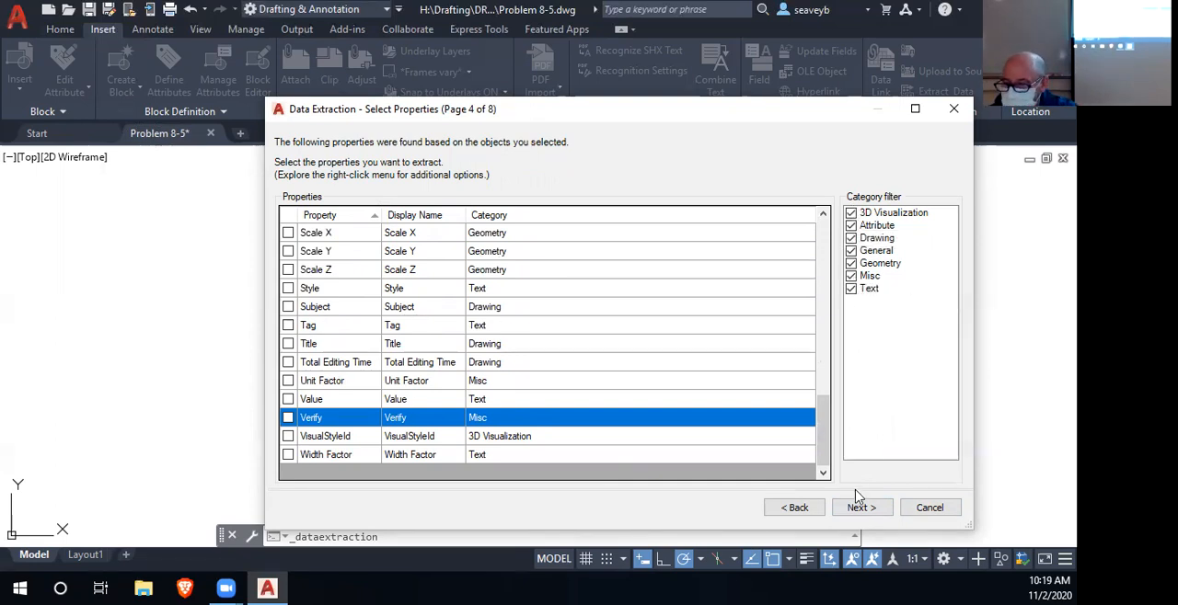
pyautogui.click(863, 512)
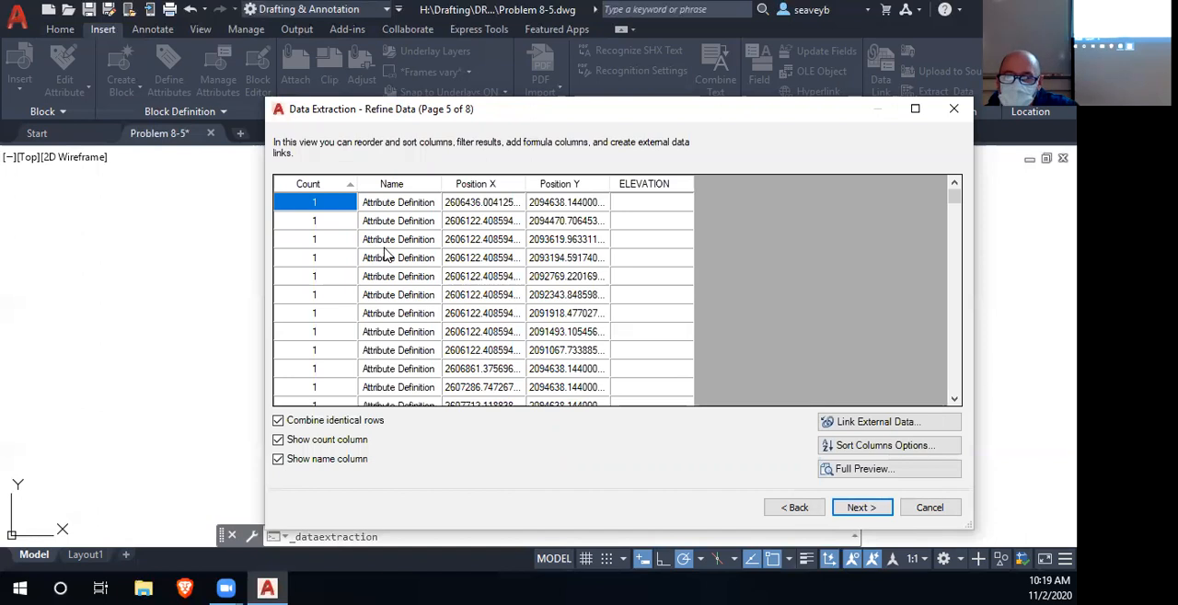
pyautogui.click(278, 440)
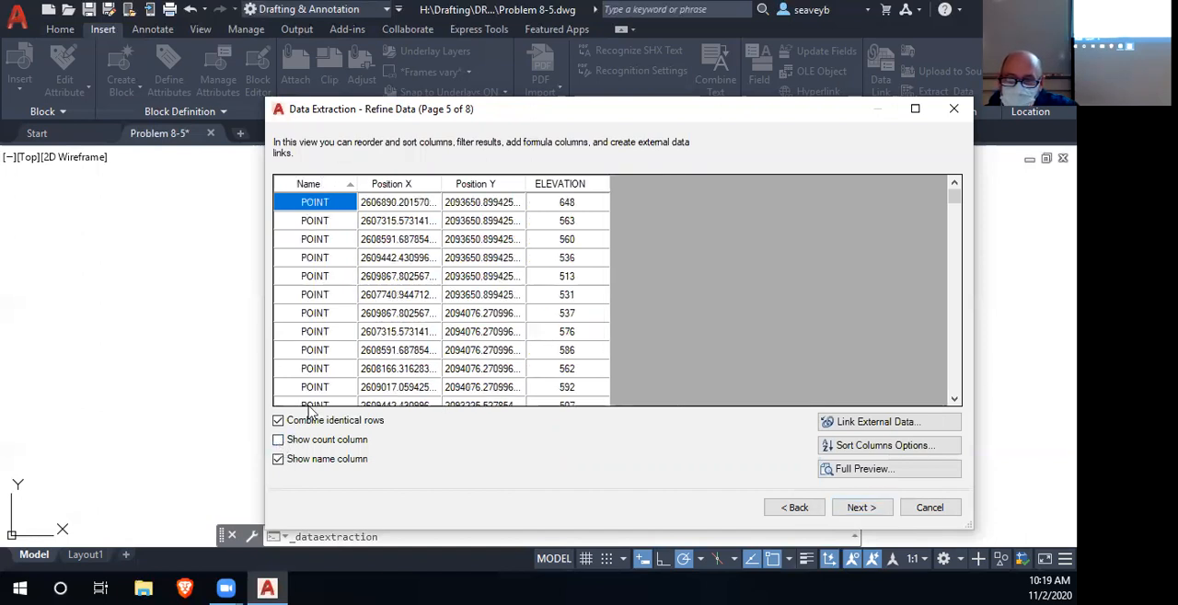
pyautogui.click(278, 460)
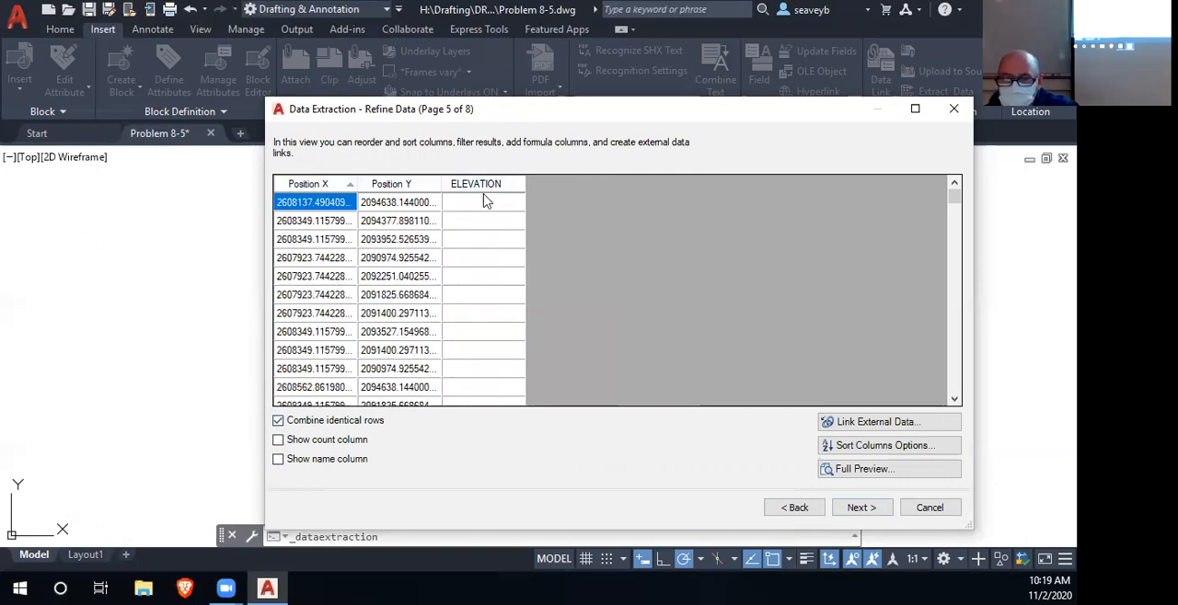
# - Examine the ELEVATION values across the extracted rows and the options available for the Position X column
pyautogui.scroll(-8, 492, 257)
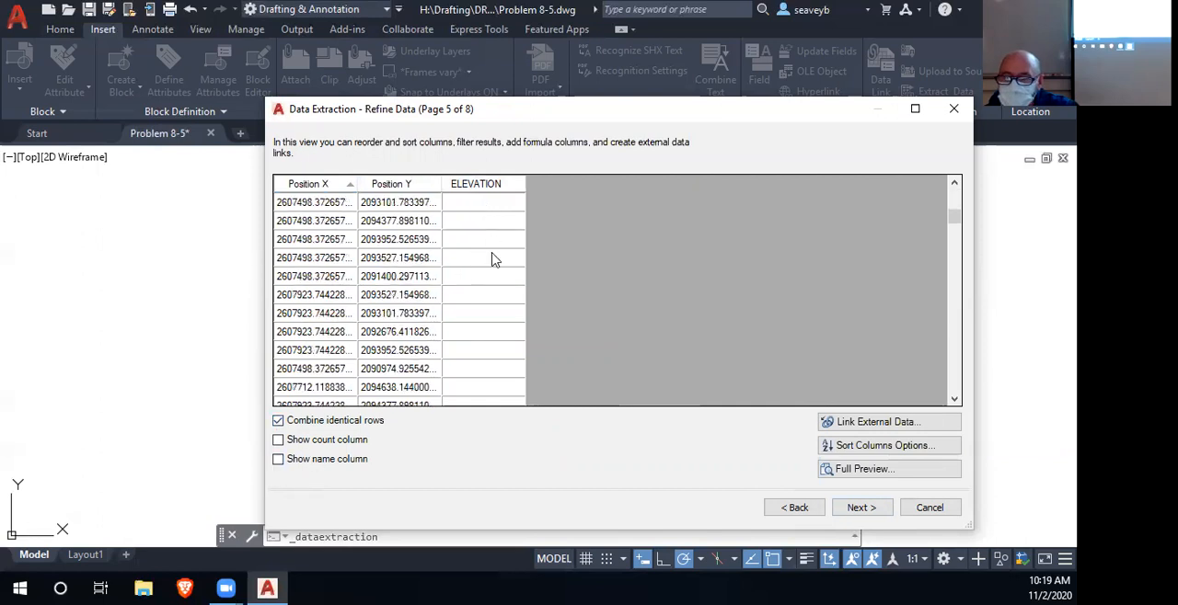
pyautogui.scroll(-10, 494, 281)
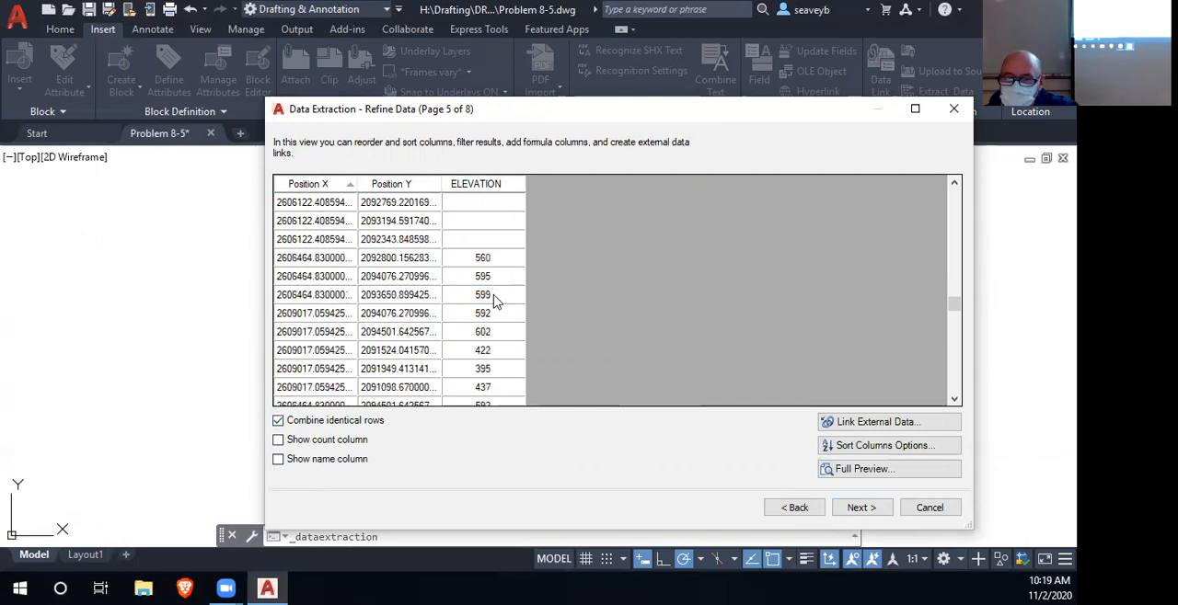
pyautogui.scroll(-6, 495, 306)
pyautogui.scroll(6, 495, 306)
pyautogui.scroll(5, 495, 308)
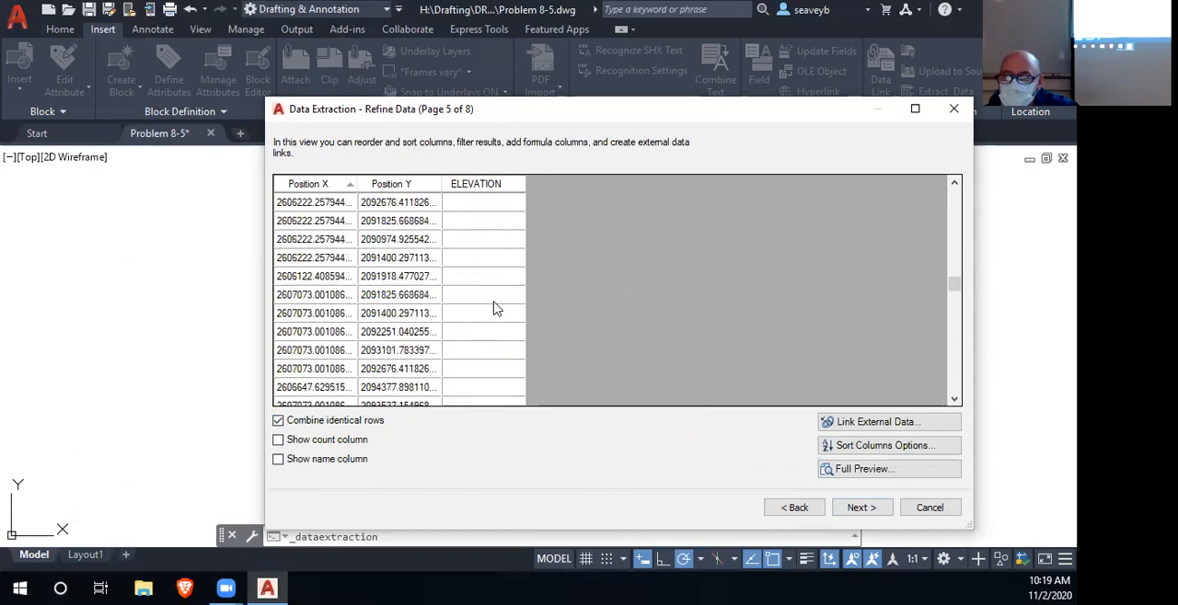
pyautogui.scroll(3, 494, 308)
pyautogui.scroll(4, 494, 308)
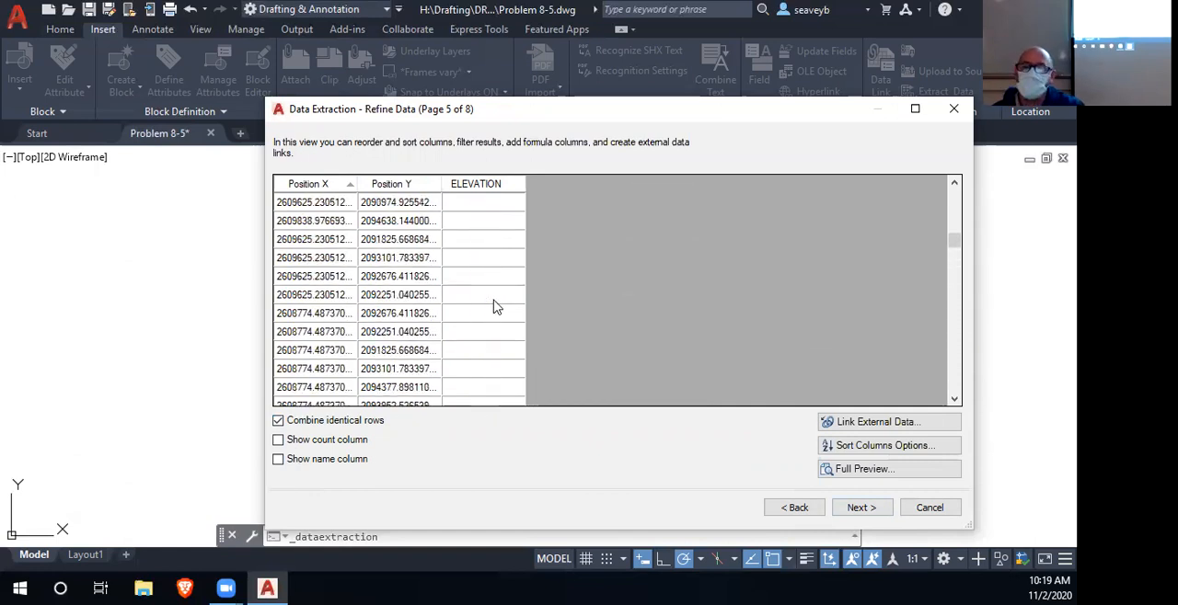
pyautogui.scroll(3, 495, 302)
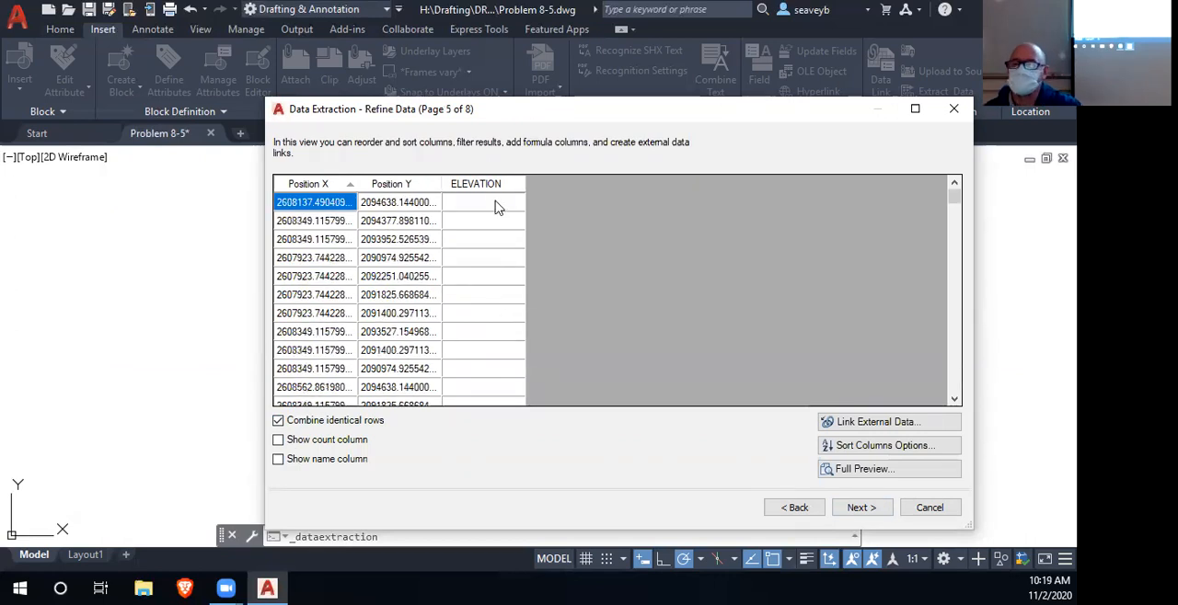
pyautogui.scroll(-8, 500, 266)
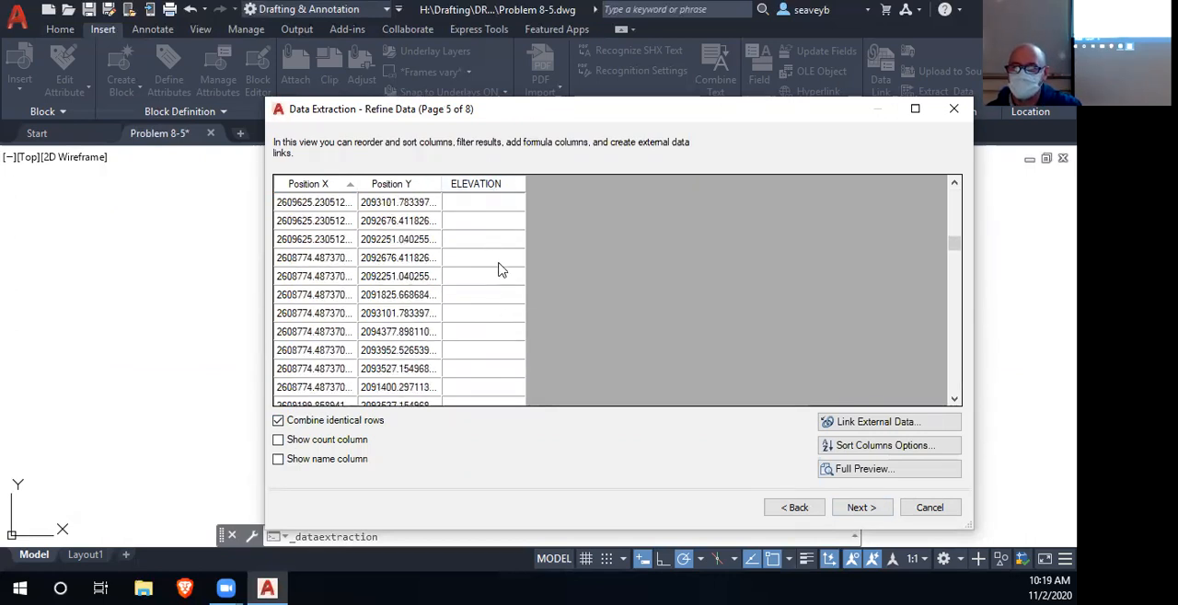
pyautogui.click(290, 201)
pyautogui.rightClick(289, 202)
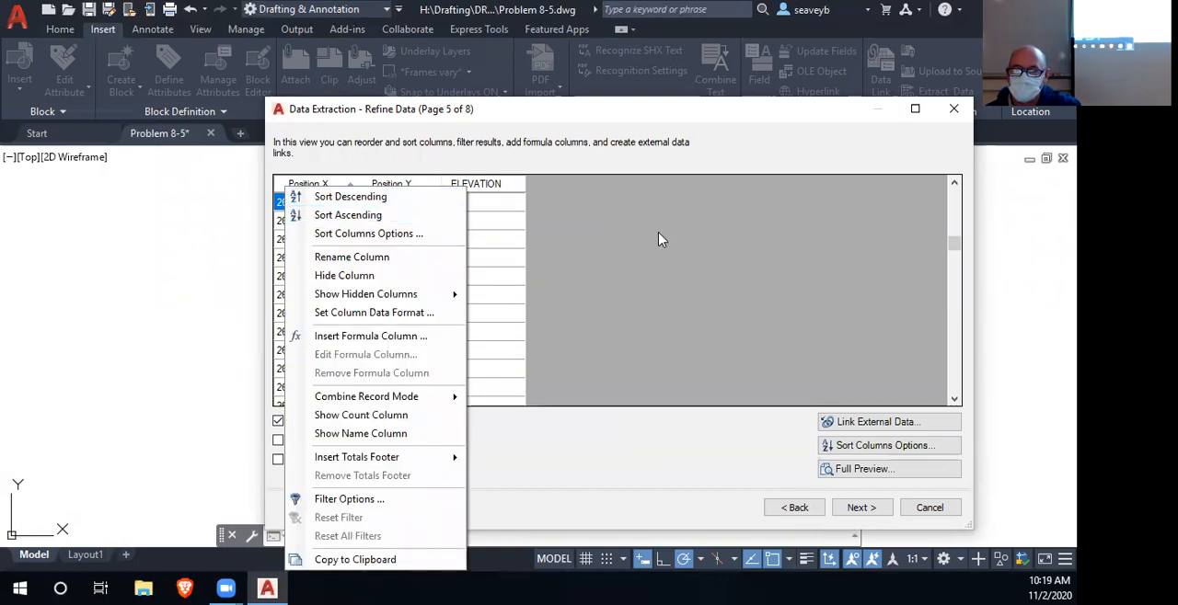
pyautogui.click(628, 239)
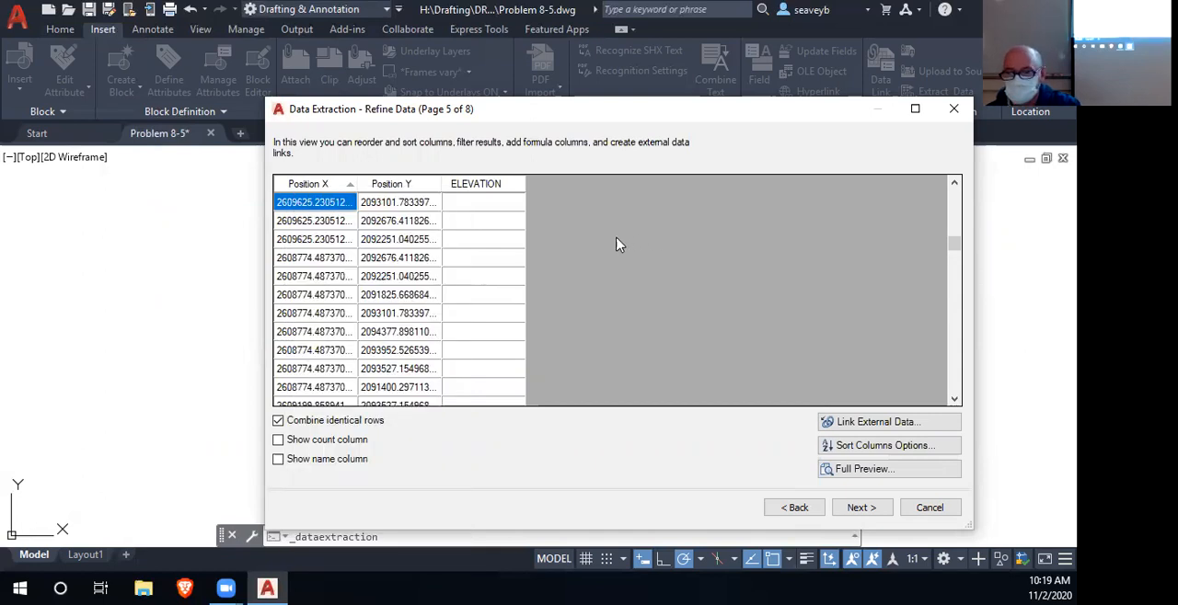
# - Return to the property selection and filter out the 3D Visualization, Drawing, General, Misc and Text categories
pyautogui.doubleClick(796, 508)
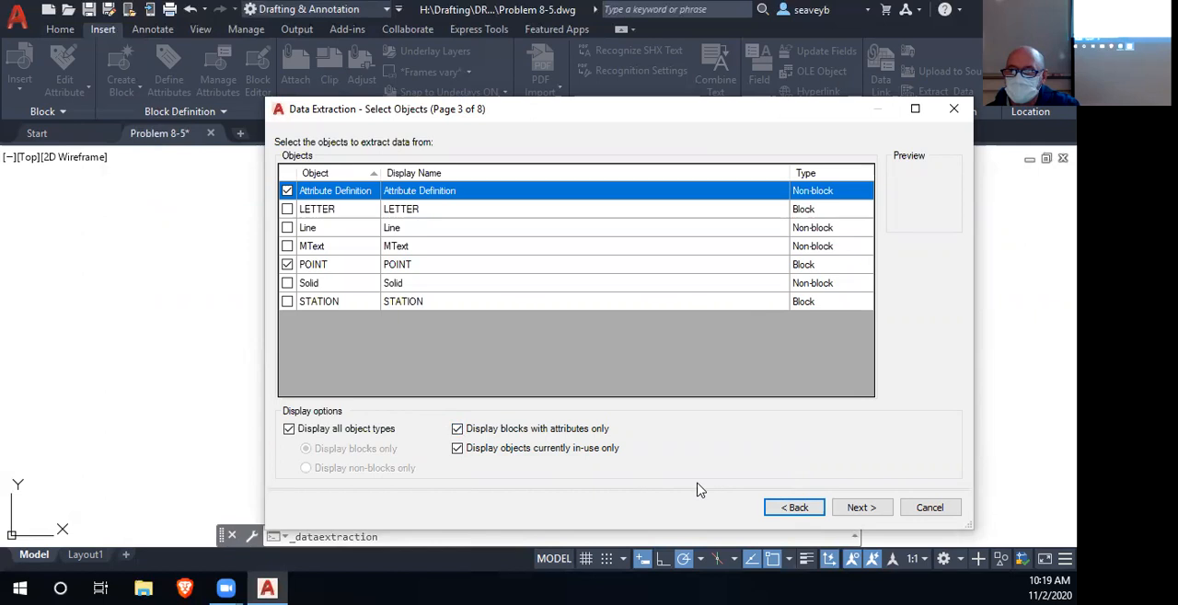
pyautogui.click(858, 512)
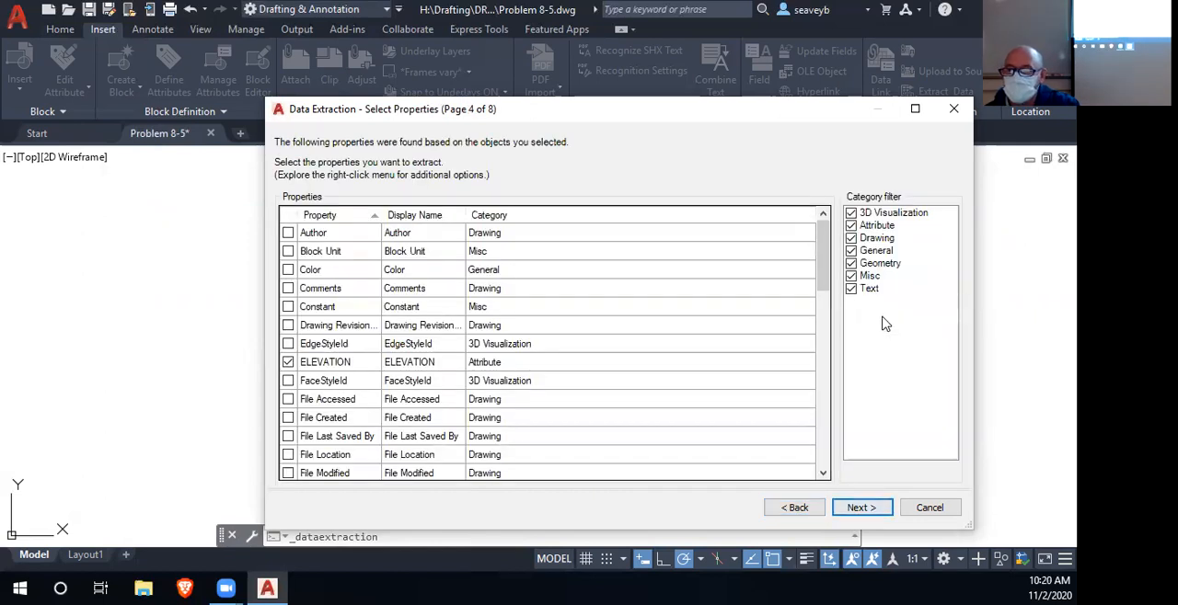
pyautogui.click(850, 213)
pyautogui.click(851, 239)
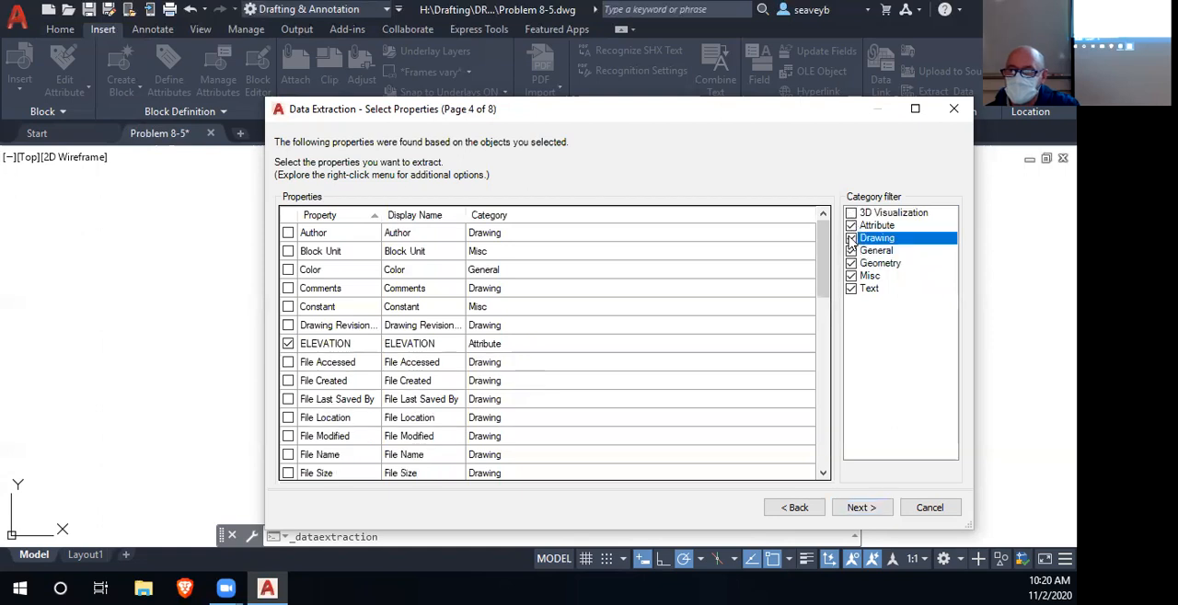
pyautogui.click(851, 252)
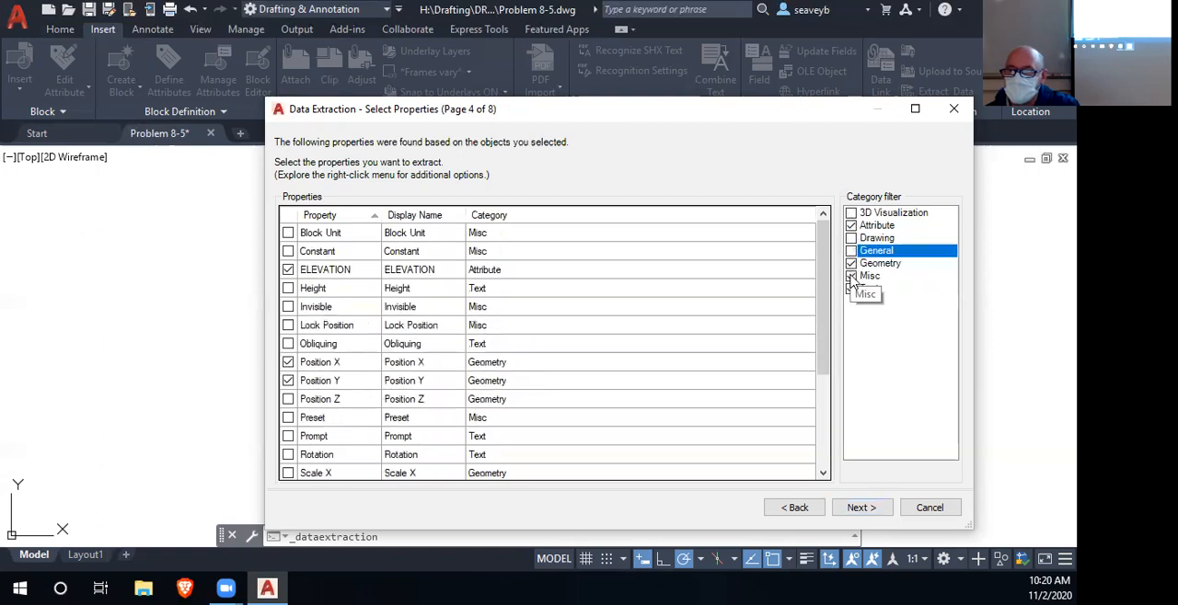
pyautogui.click(851, 276)
pyautogui.click(851, 289)
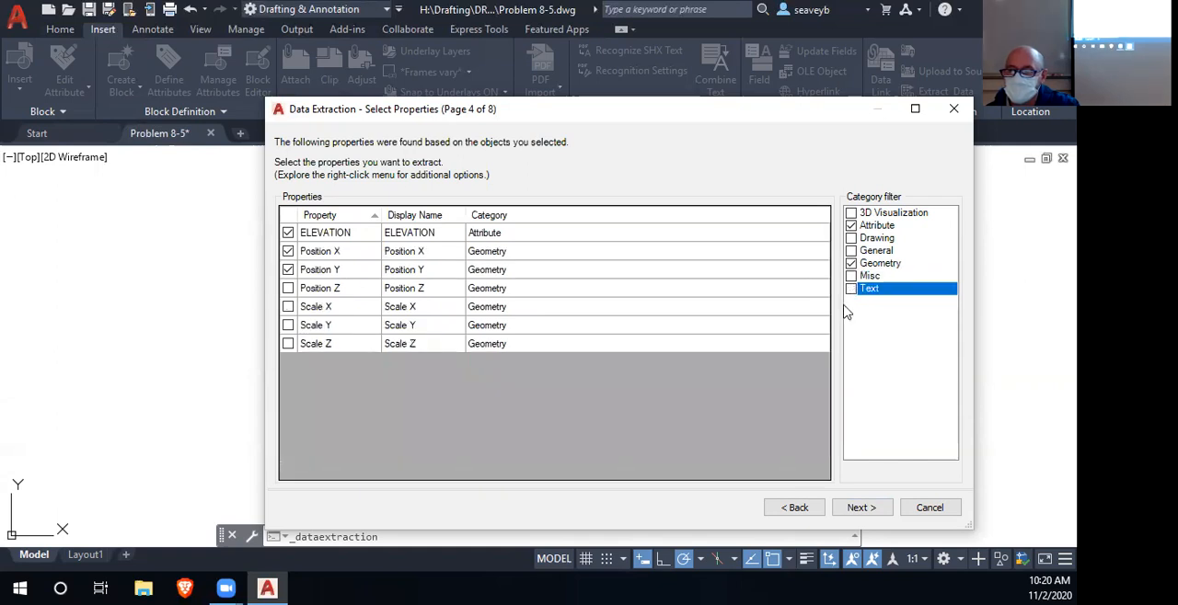
# - Exclude the Attribute Definition objects from the extraction and check the ELEVATION values in the refined data
pyautogui.click(794, 508)
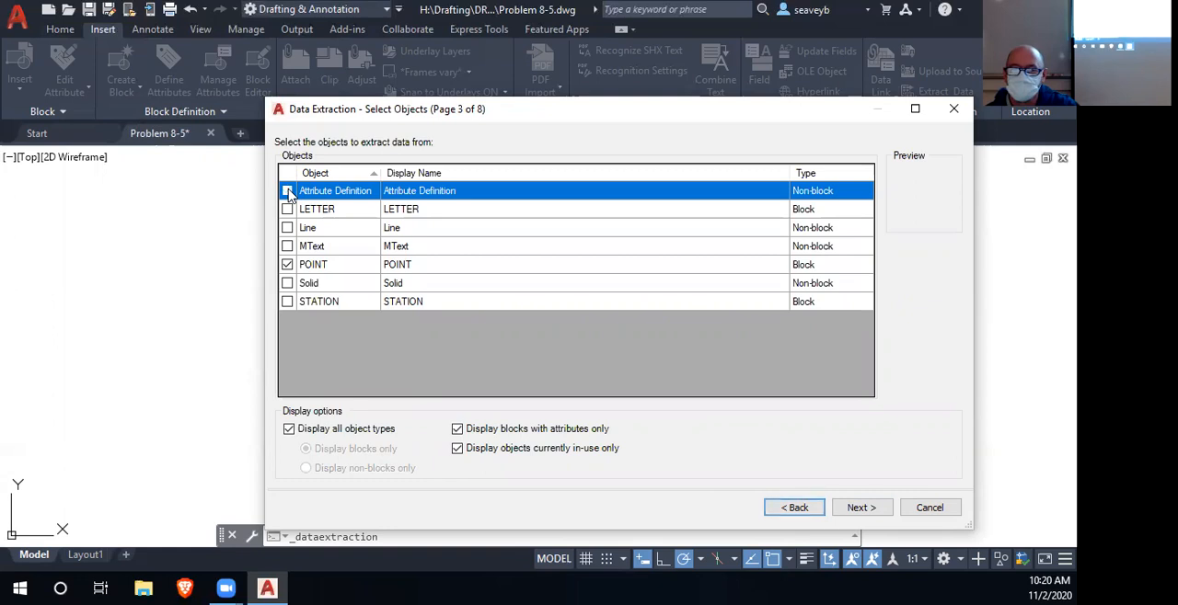
pyautogui.click(287, 192)
pyautogui.click(860, 508)
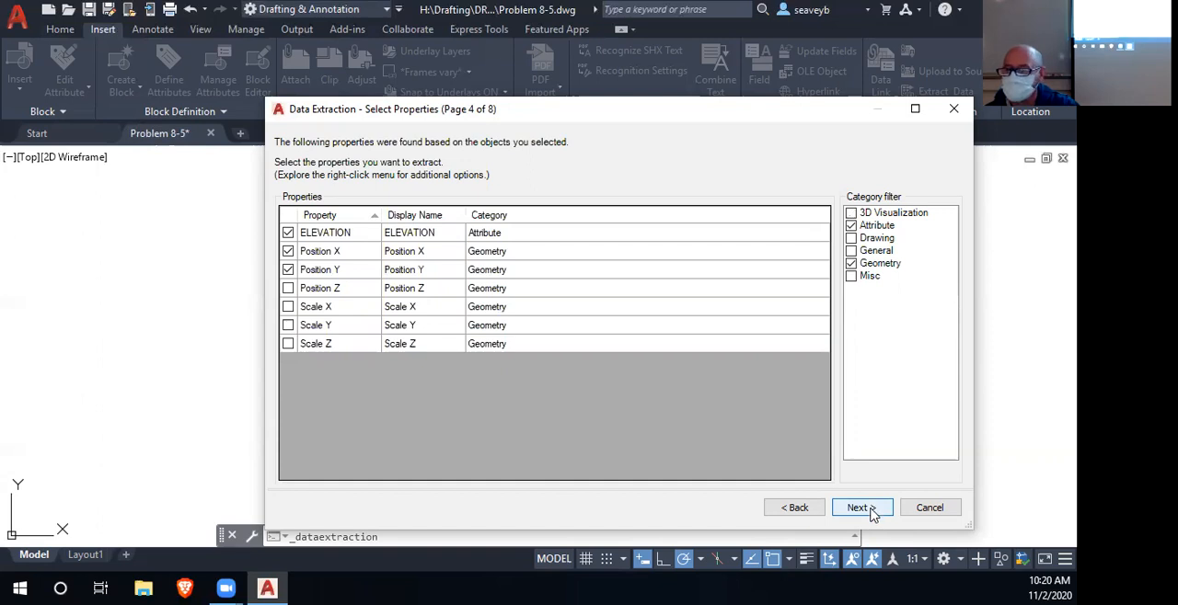
pyautogui.click(860, 508)
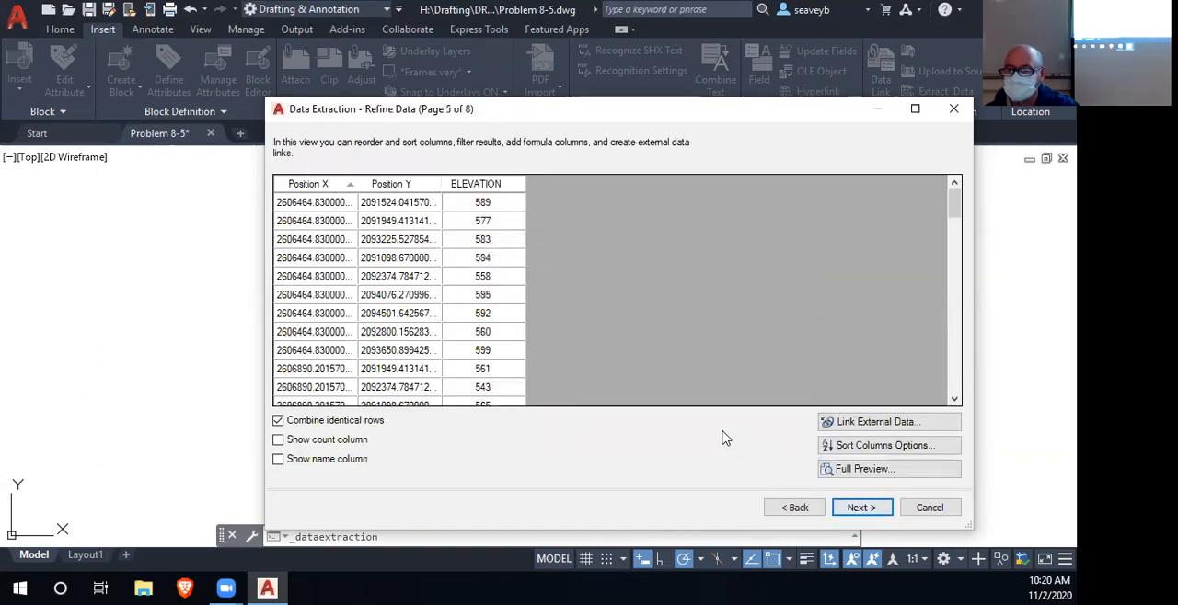
pyautogui.scroll(-10, 710, 282)
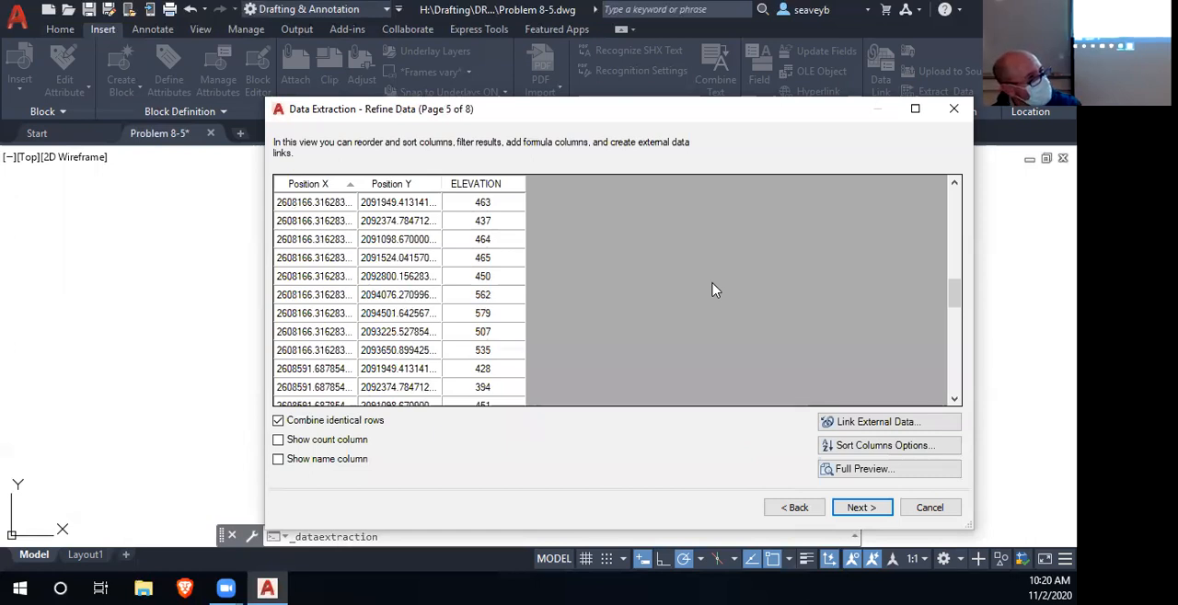
pyautogui.scroll(-8, 718, 294)
pyautogui.scroll(15, 720, 296)
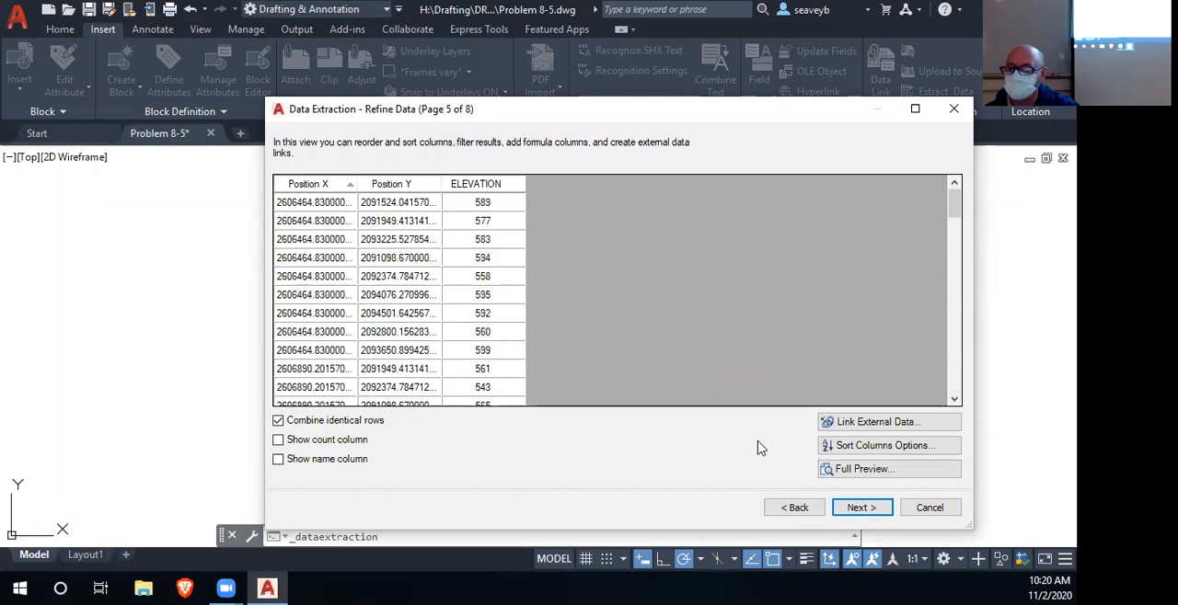
# - Review the selected objects, the chosen properties with their category filters, and the resulting refined rows
pyautogui.click(792, 508)
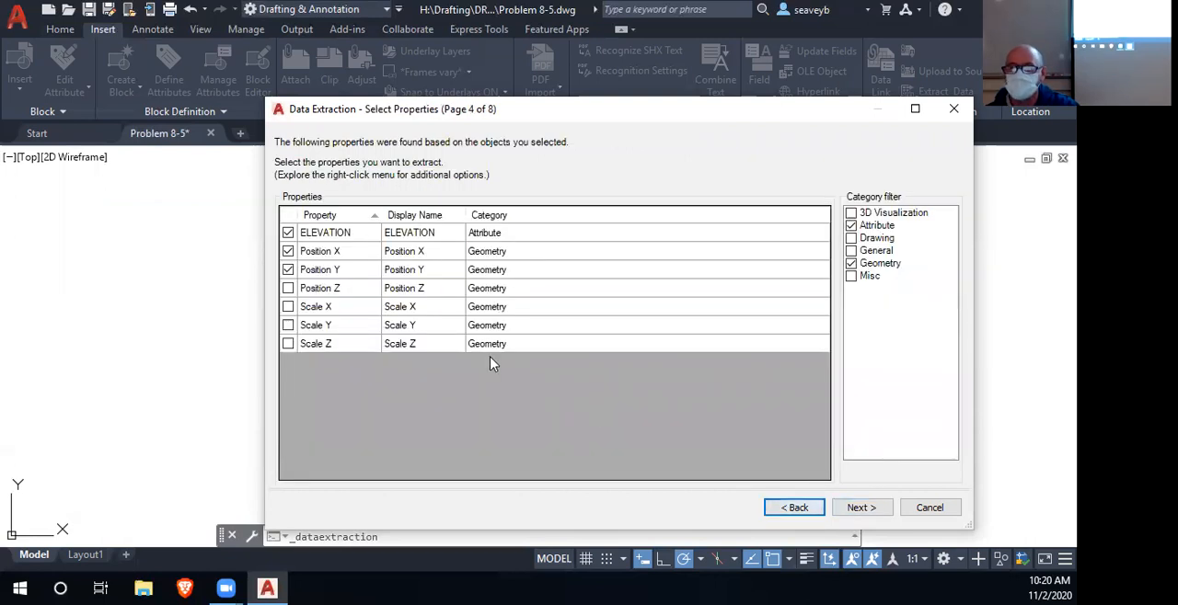
pyautogui.click(796, 509)
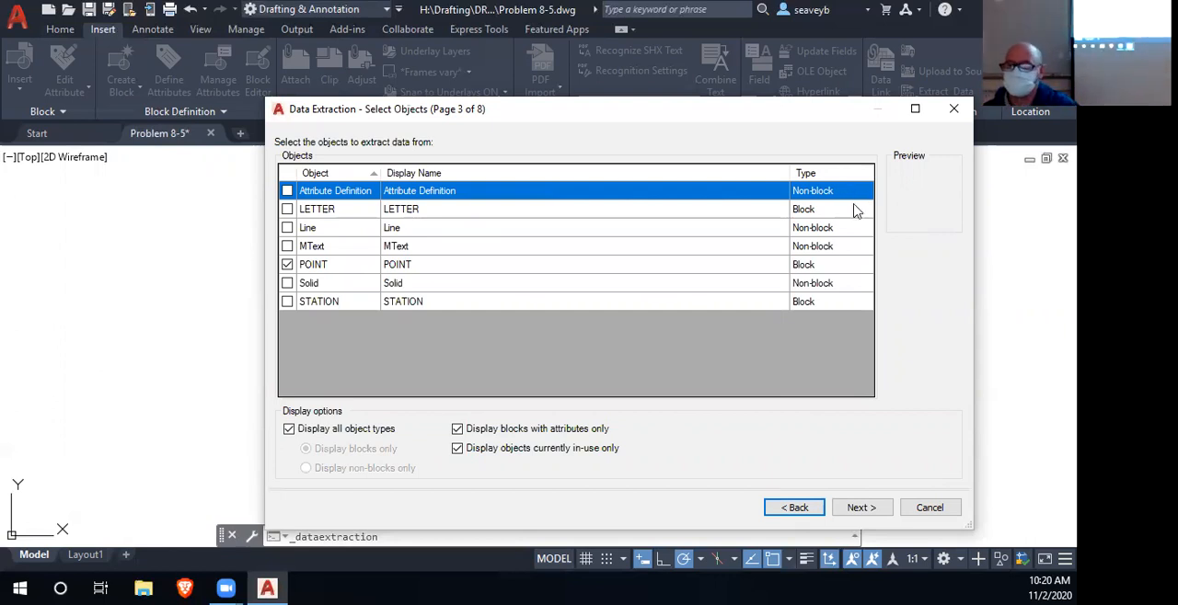
pyautogui.click(857, 509)
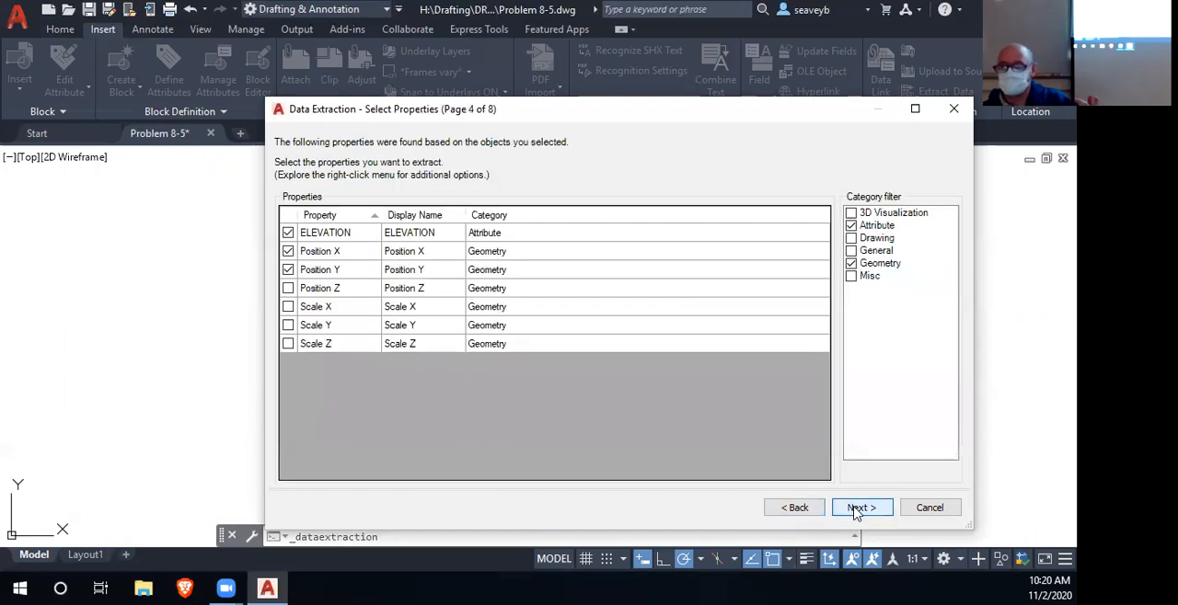
pyautogui.click(855, 510)
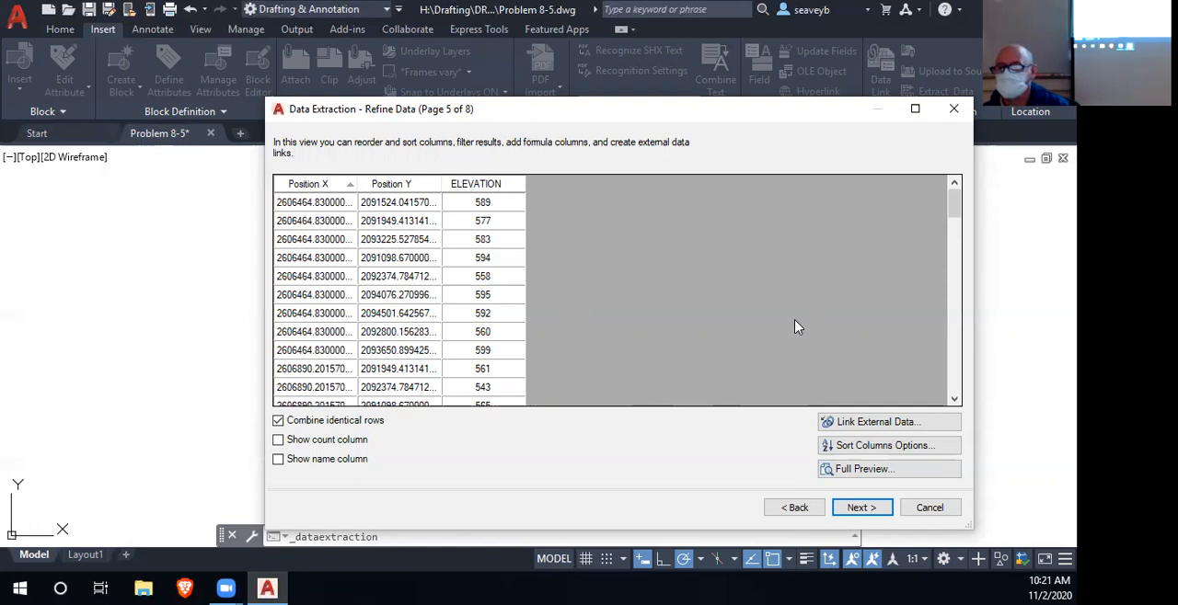
pyautogui.click(795, 508)
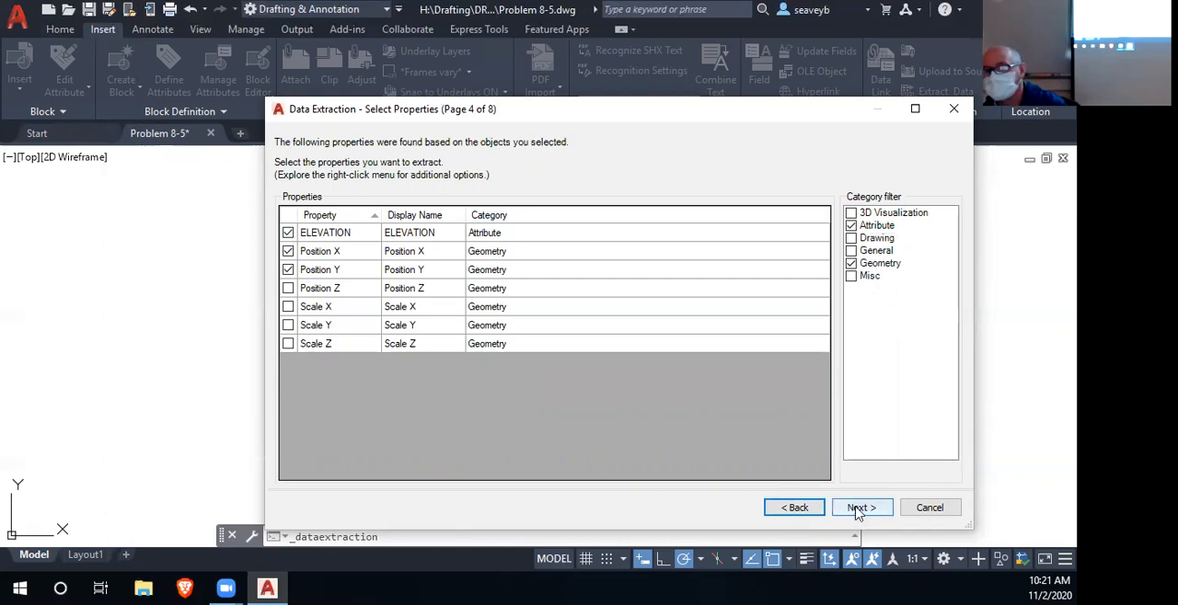
pyautogui.click(851, 225)
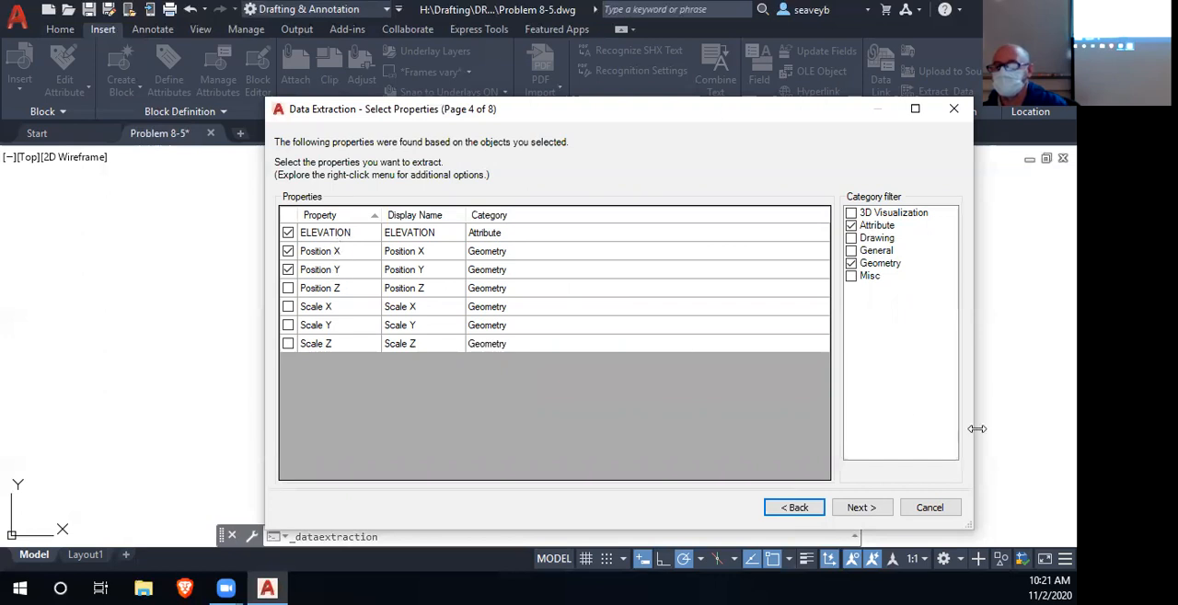
pyautogui.click(860, 509)
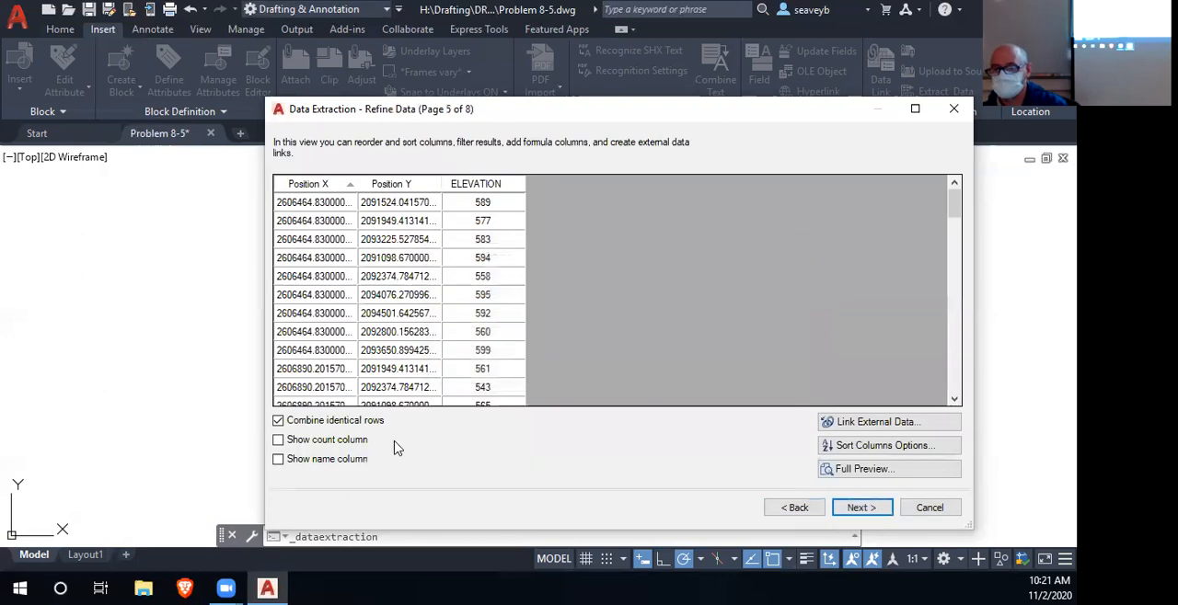
# - Try showing the count column and the name column in the refined data, hiding each one again
pyautogui.click(278, 440)
pyautogui.click(277, 442)
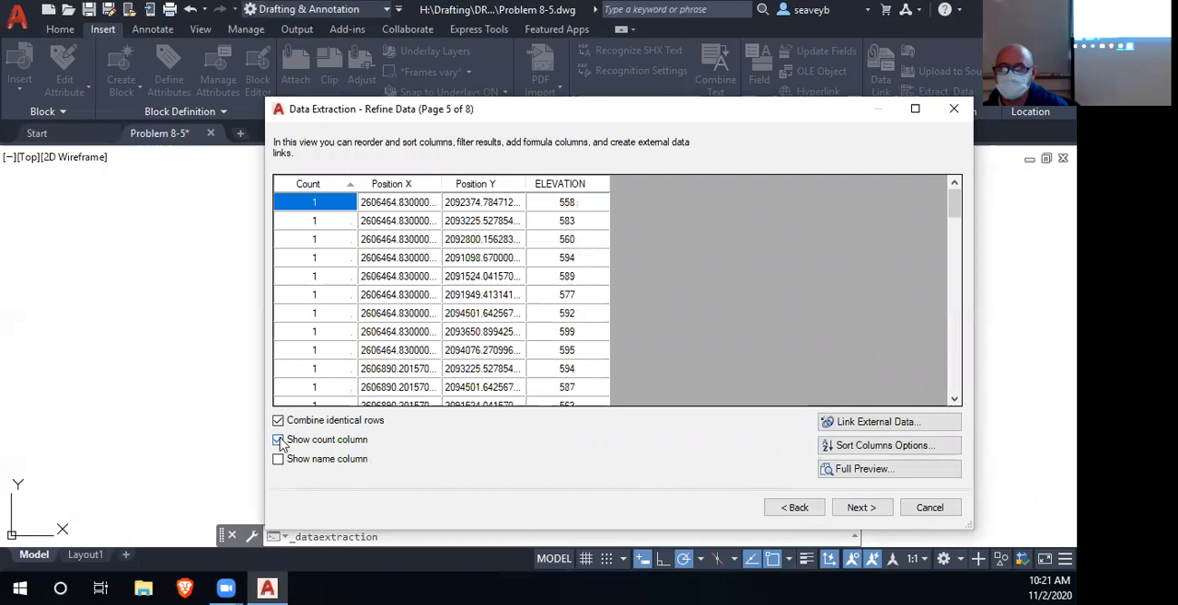
pyautogui.click(278, 461)
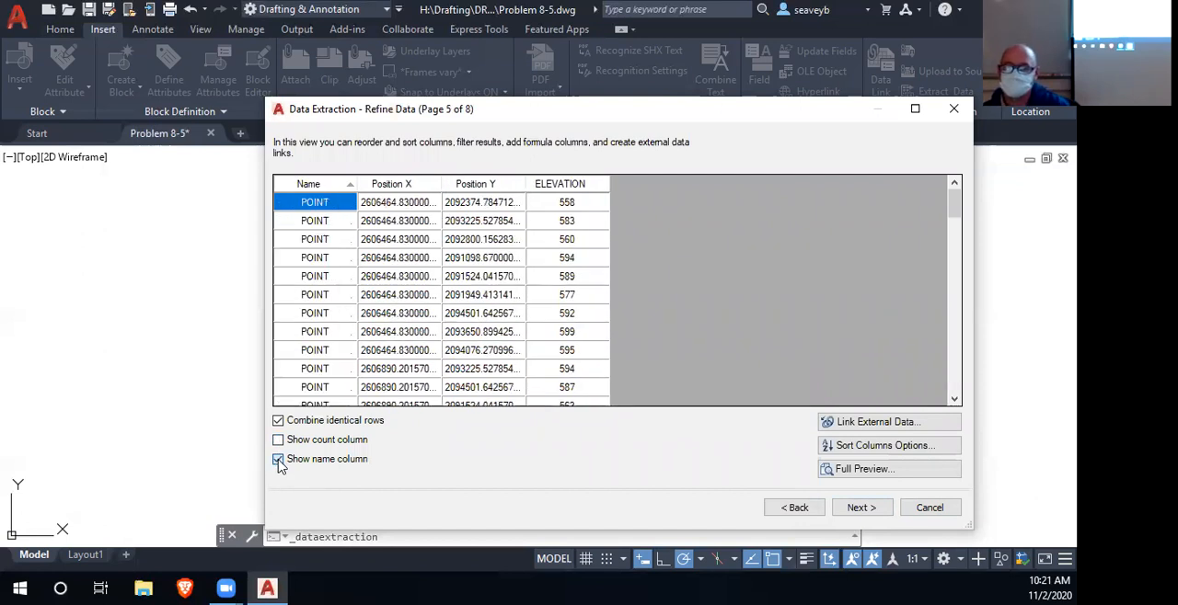
pyautogui.click(278, 460)
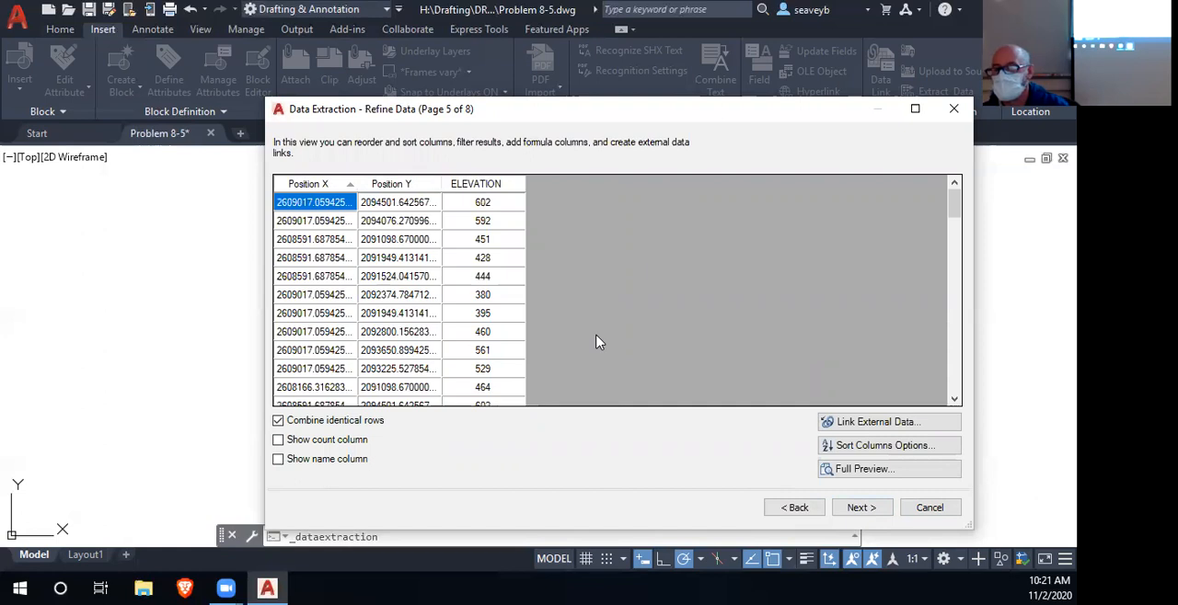
# - Recheck the POINT block selection, the ELEVATION, Position X and Position Y properties, and the extracted rows
pyautogui.click(795, 508)
pyautogui.click(795, 508)
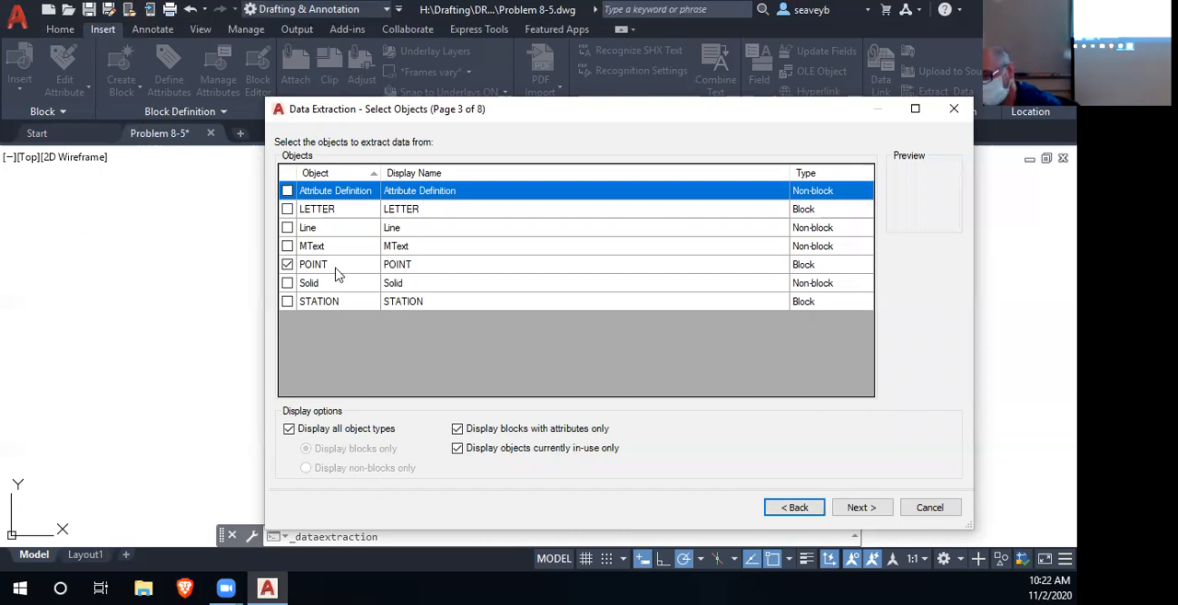
pyautogui.click(861, 508)
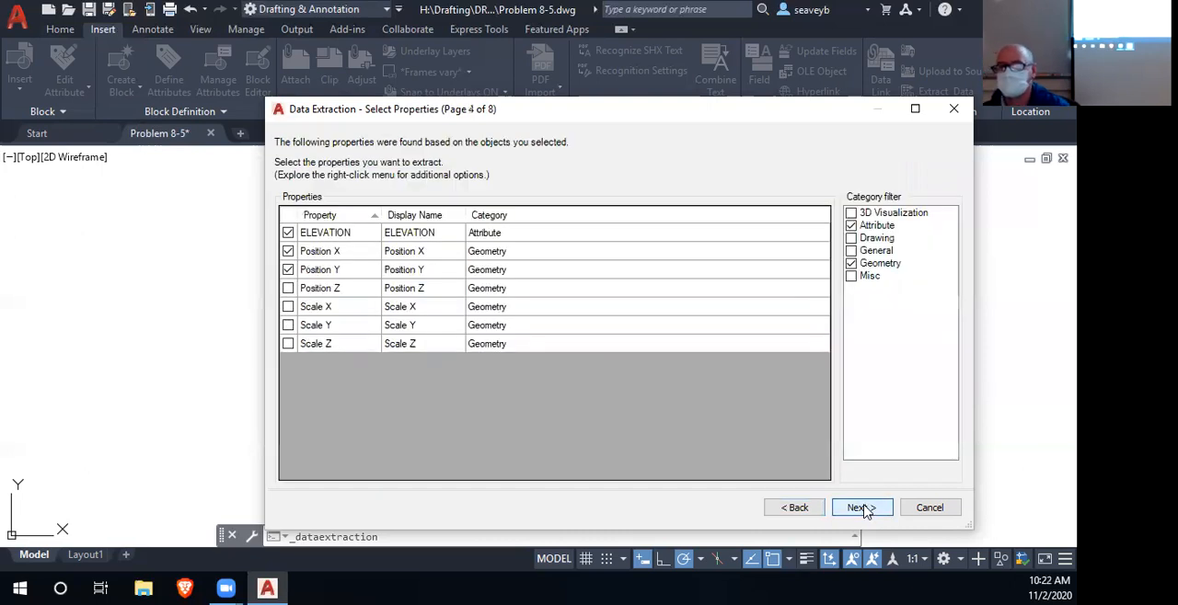
pyautogui.click(862, 507)
pyautogui.scroll(-15, 488, 336)
pyautogui.scroll(10, 504, 345)
pyautogui.scroll(1, 511, 345)
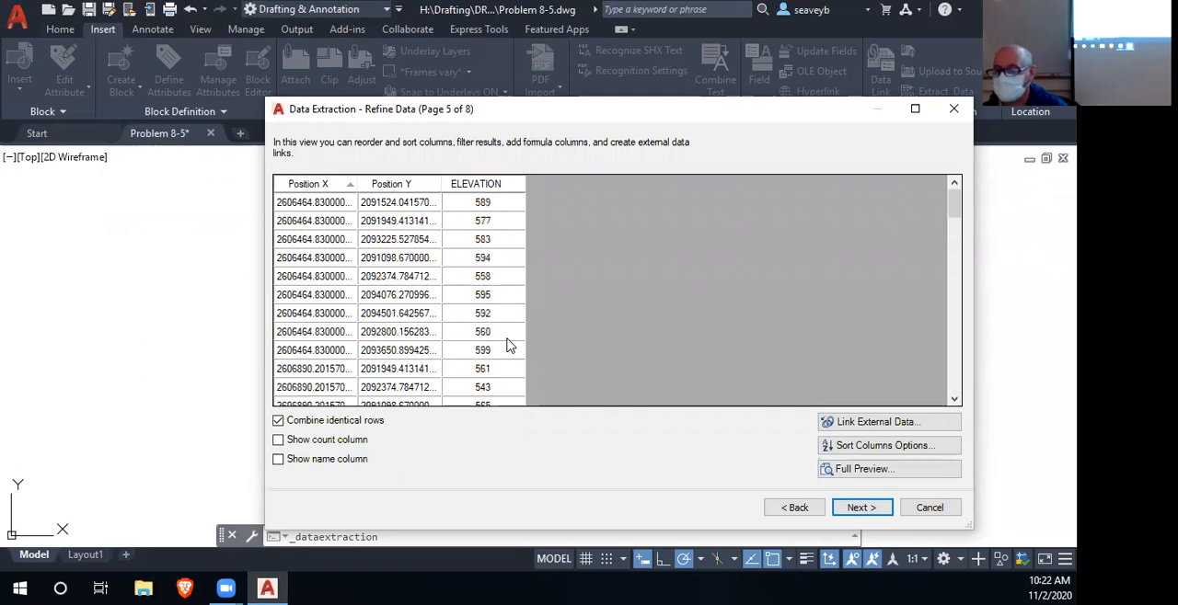
# - Accept the refined data, choose output to an external file, and open the selection of its save location
pyautogui.click(860, 508)
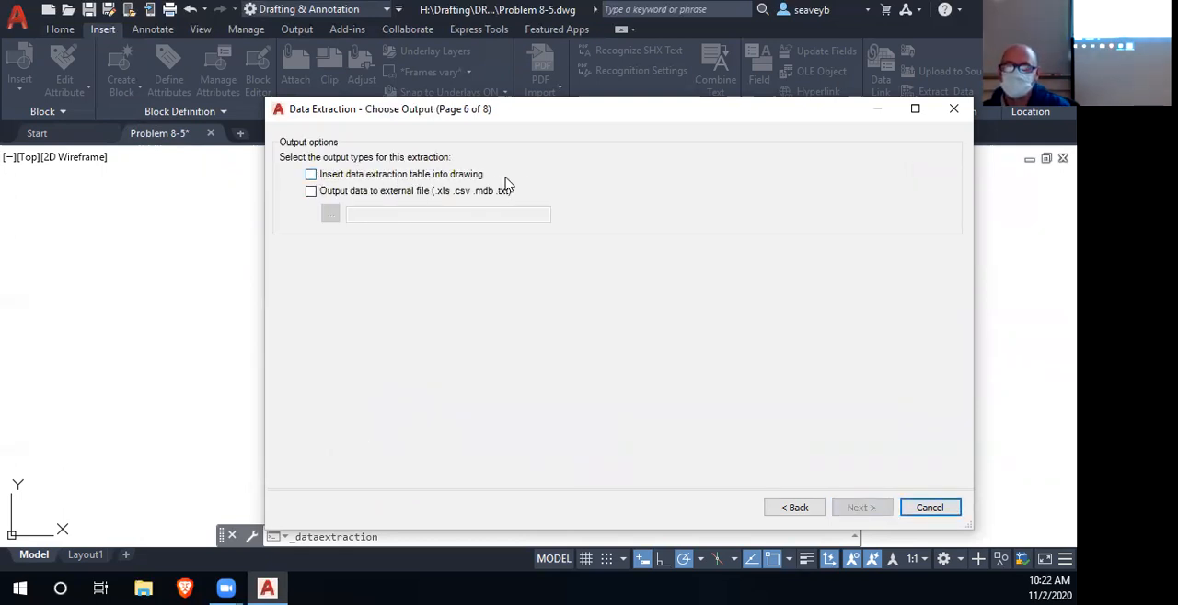
pyautogui.click(312, 192)
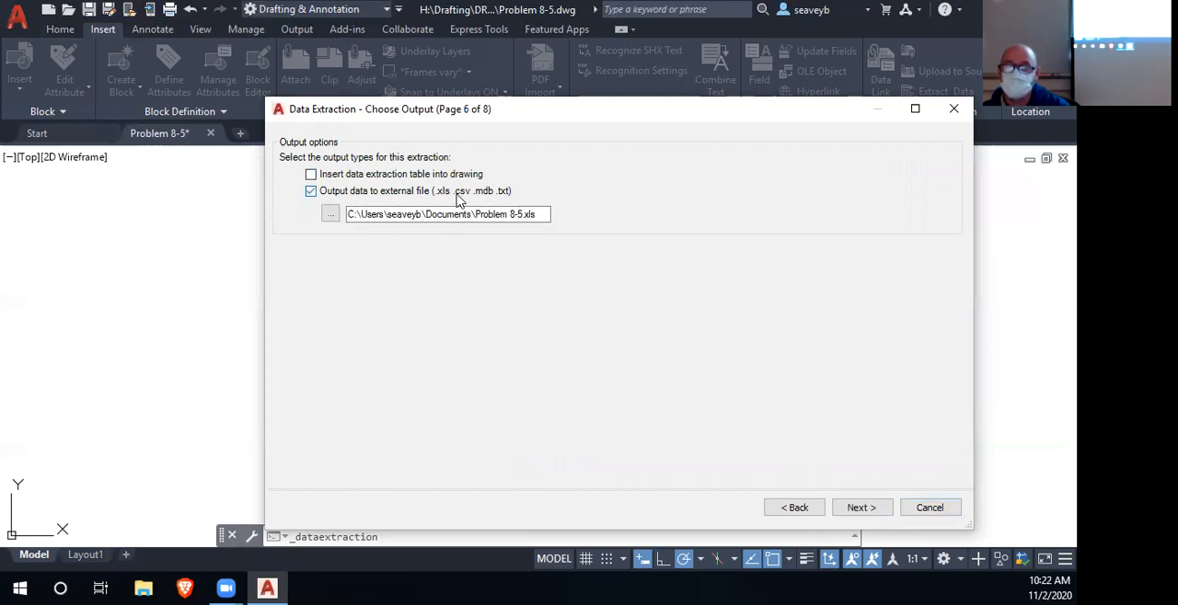
pyautogui.click(328, 216)
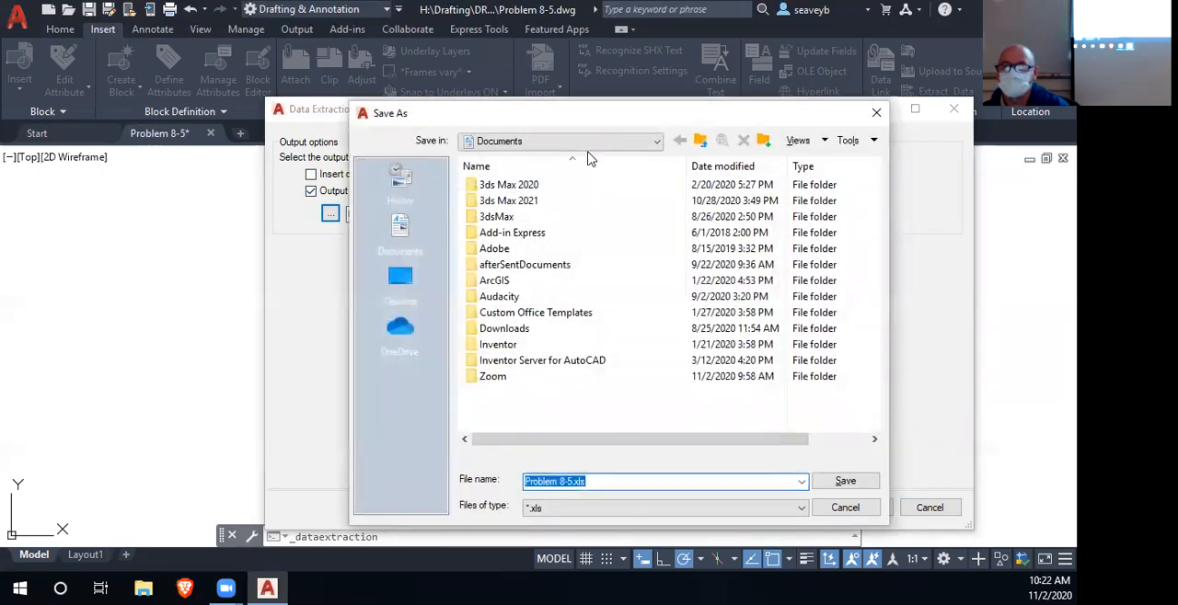
# - Set the save location of the output file to the folder Drafting\DRFT248\P8_5 on the H: drive
pyautogui.click(596, 143)
pyautogui.click(603, 252)
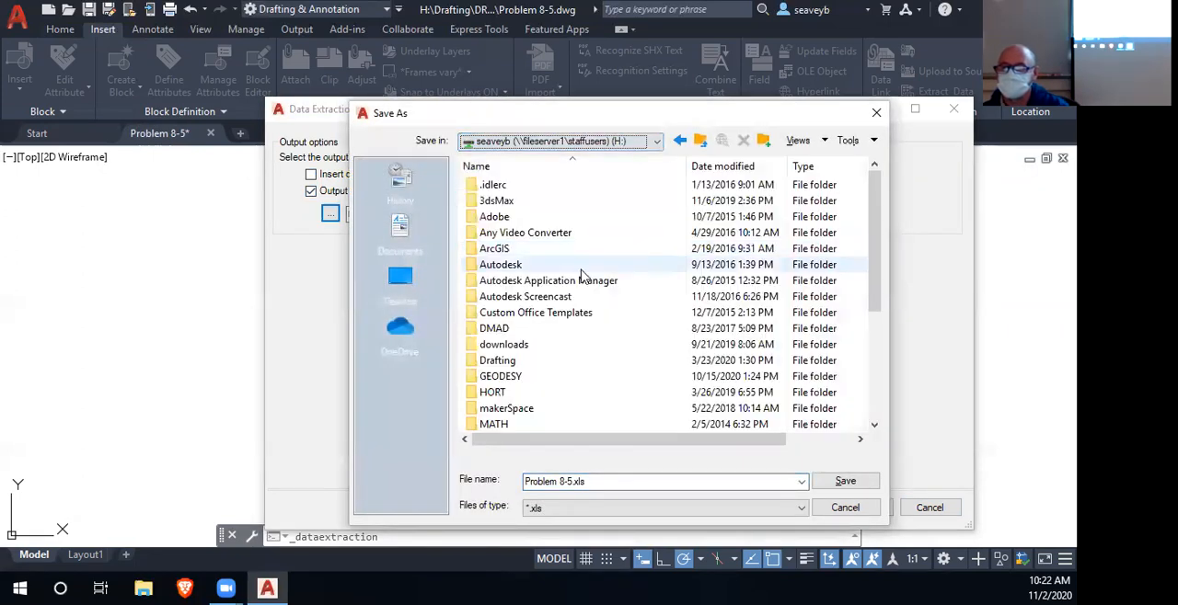
pyautogui.doubleClick(512, 361)
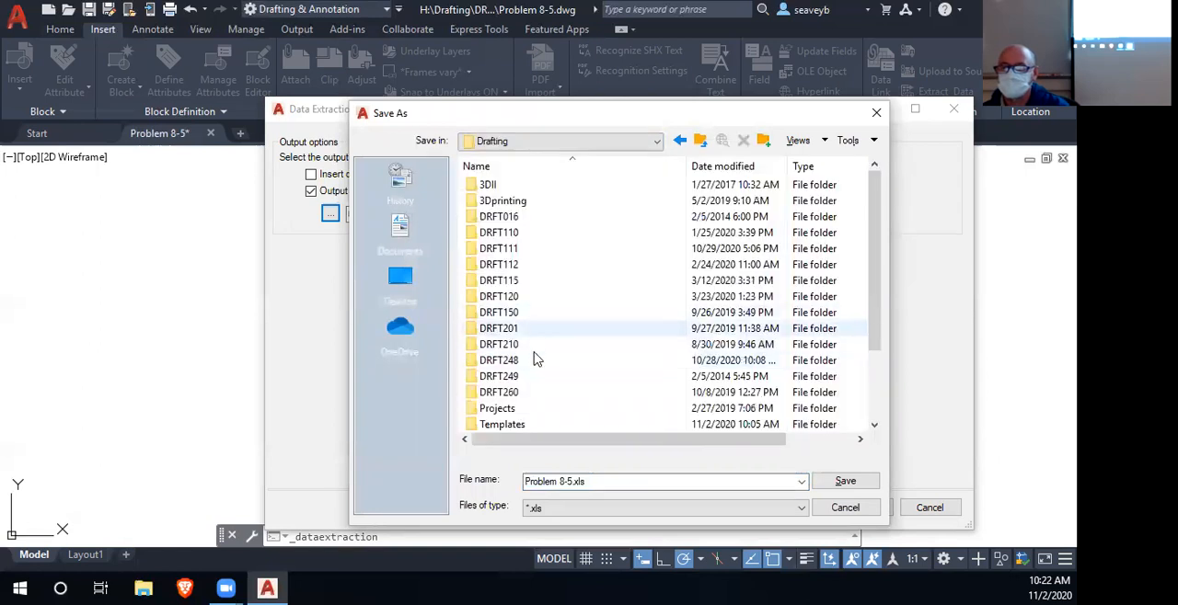
pyautogui.scroll(-1, 536, 376)
pyautogui.scroll(1, 539, 355)
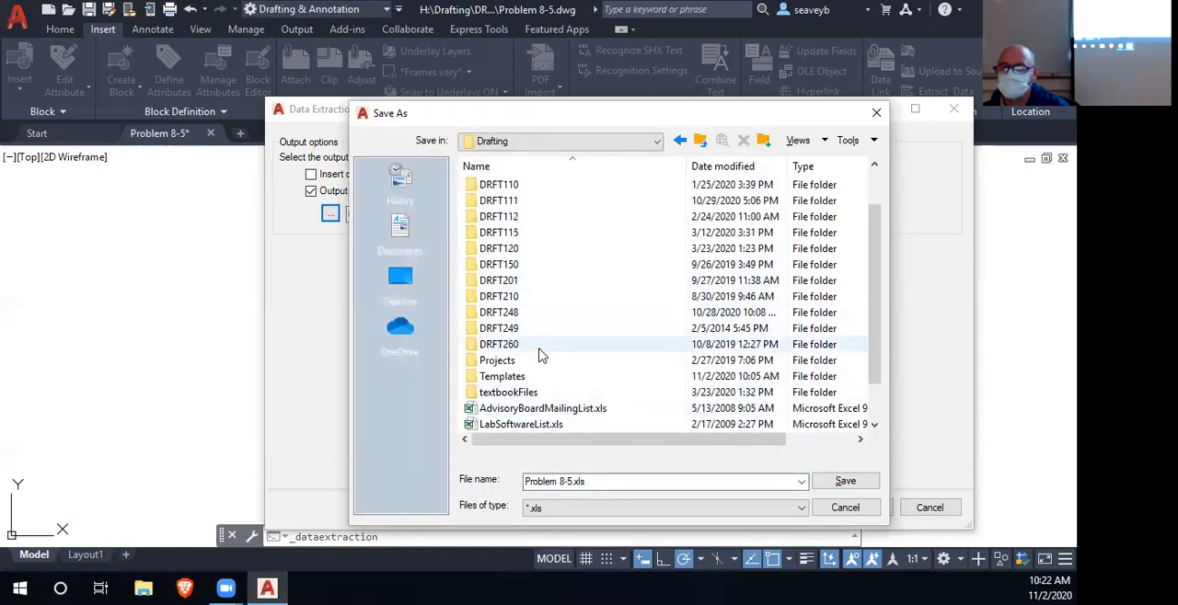
pyautogui.doubleClick(534, 360)
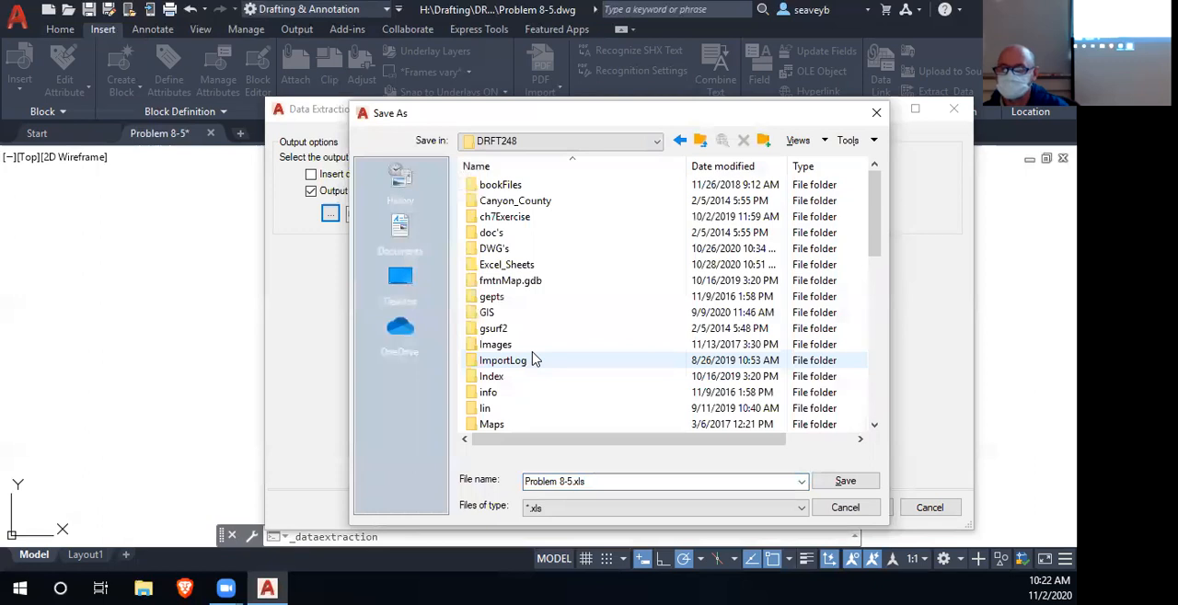
pyautogui.scroll(-4, 532, 340)
pyautogui.scroll(-1, 527, 322)
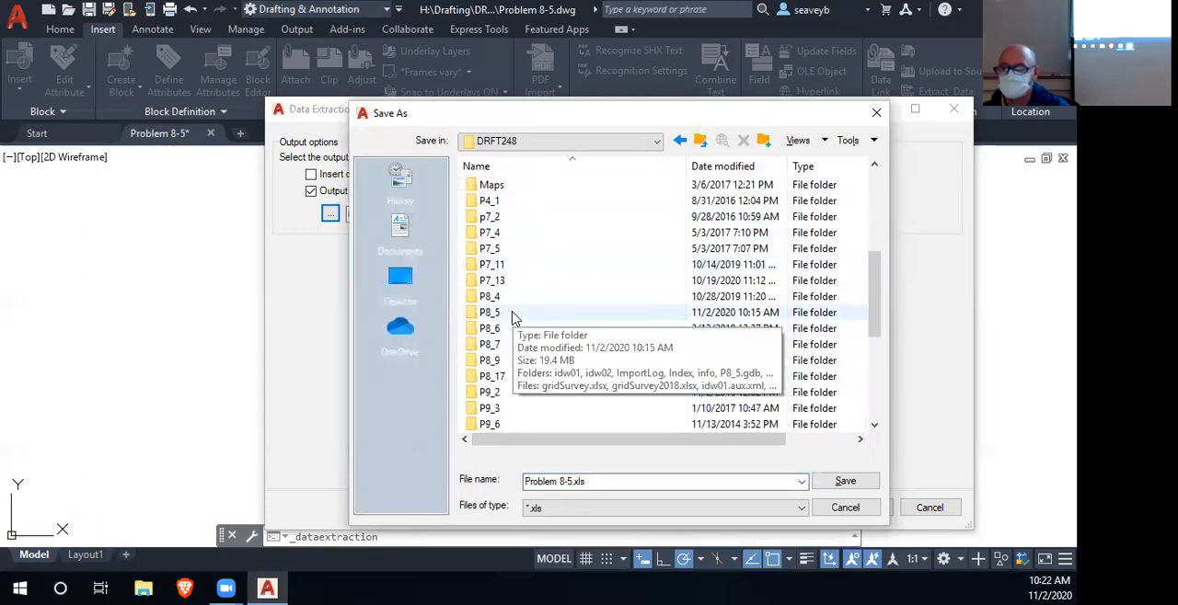
pyautogui.doubleClick(512, 315)
# - Set the output file type to CSV and save the output file in the P8_5 folder as p8_5points.csv
pyautogui.click(565, 514)
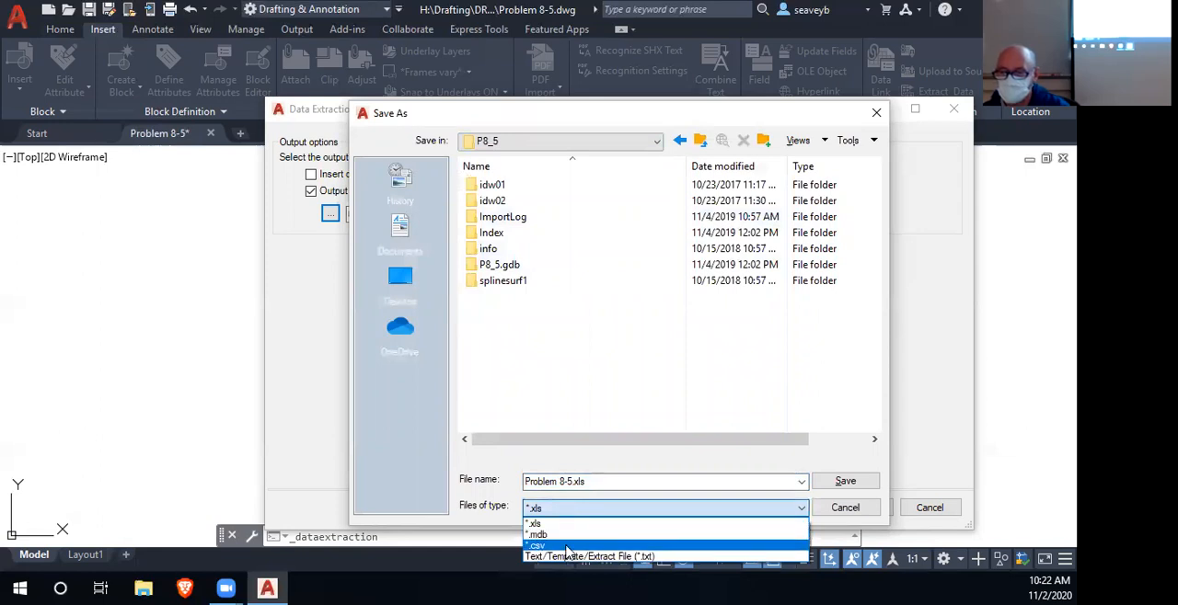
pyautogui.click(566, 547)
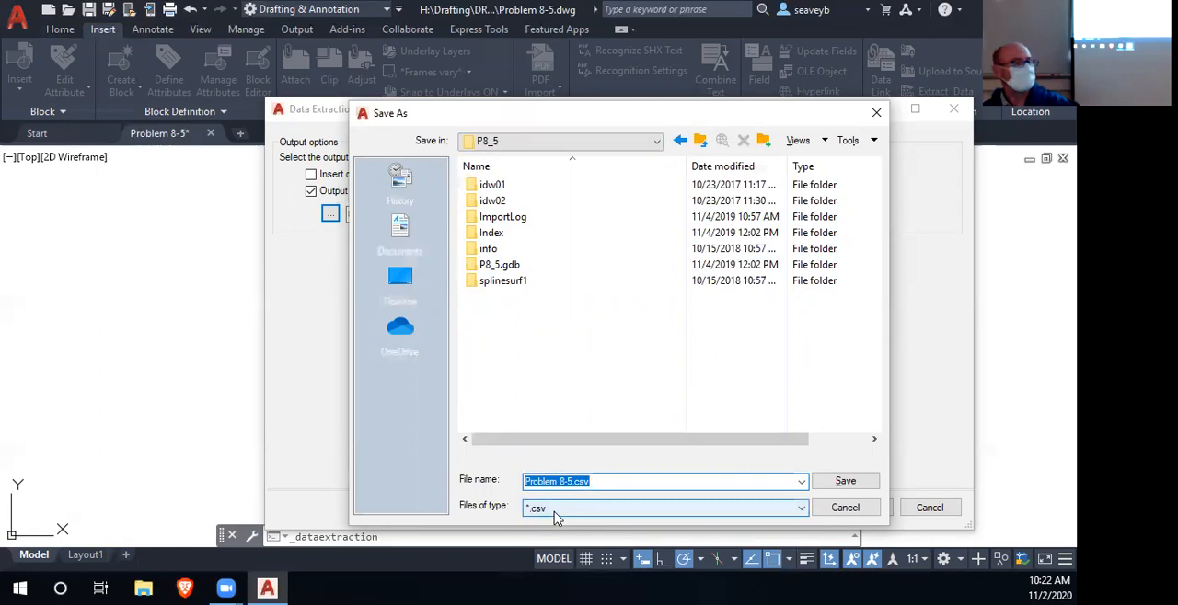
pyautogui.click(594, 485)
pyautogui.moveTo(573, 485); pyautogui.dragTo(475, 484)
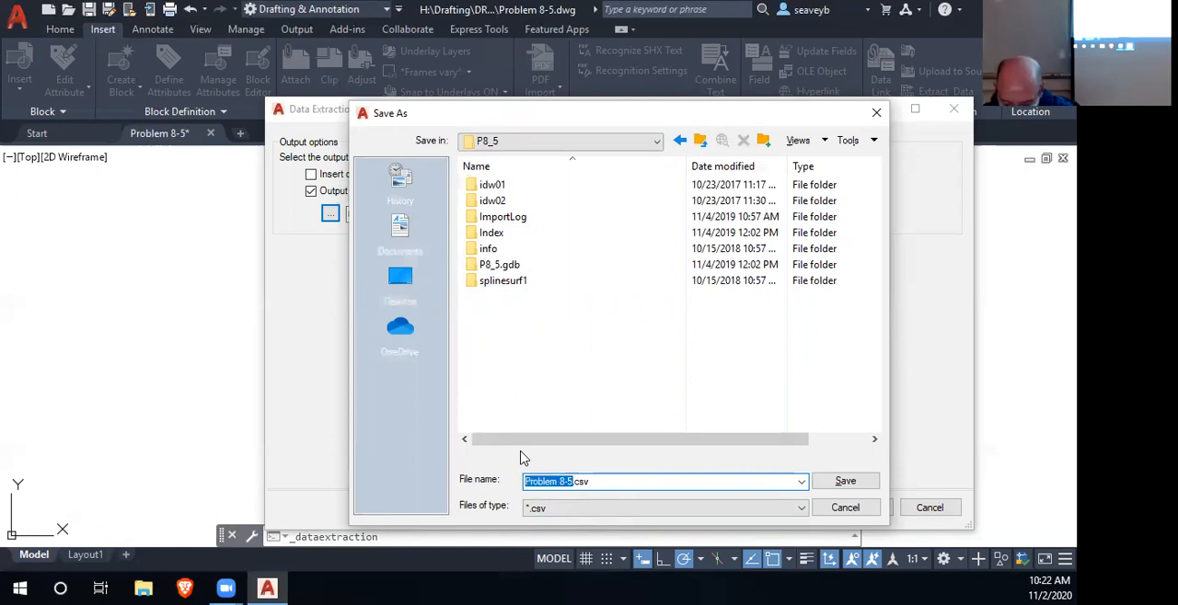
pyautogui.write('p')
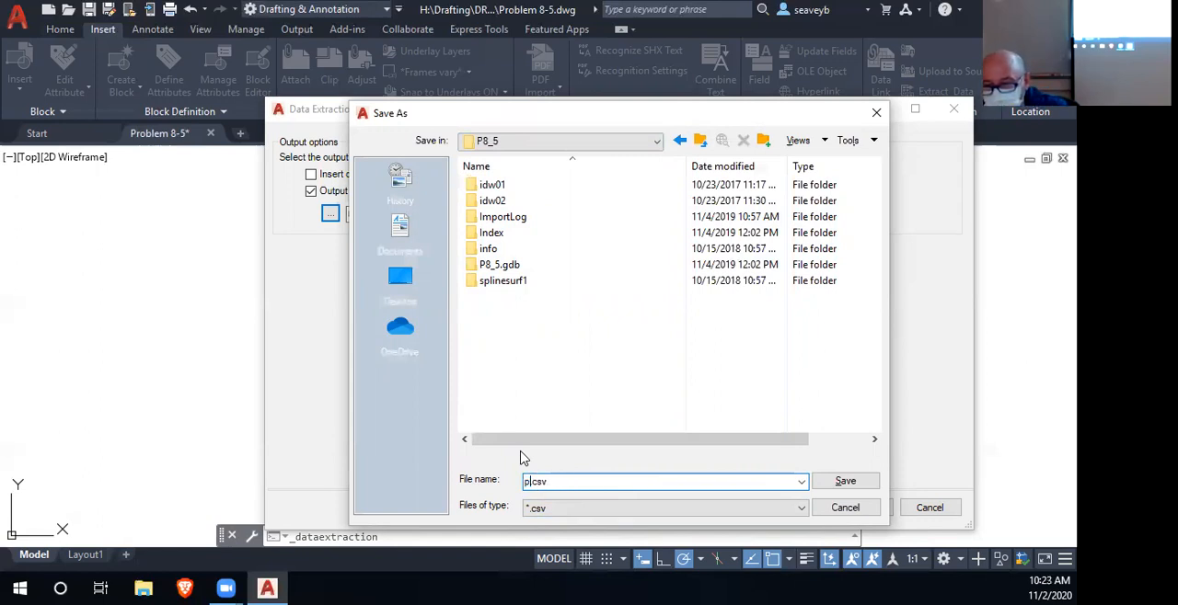
pyautogui.write('8_5points')
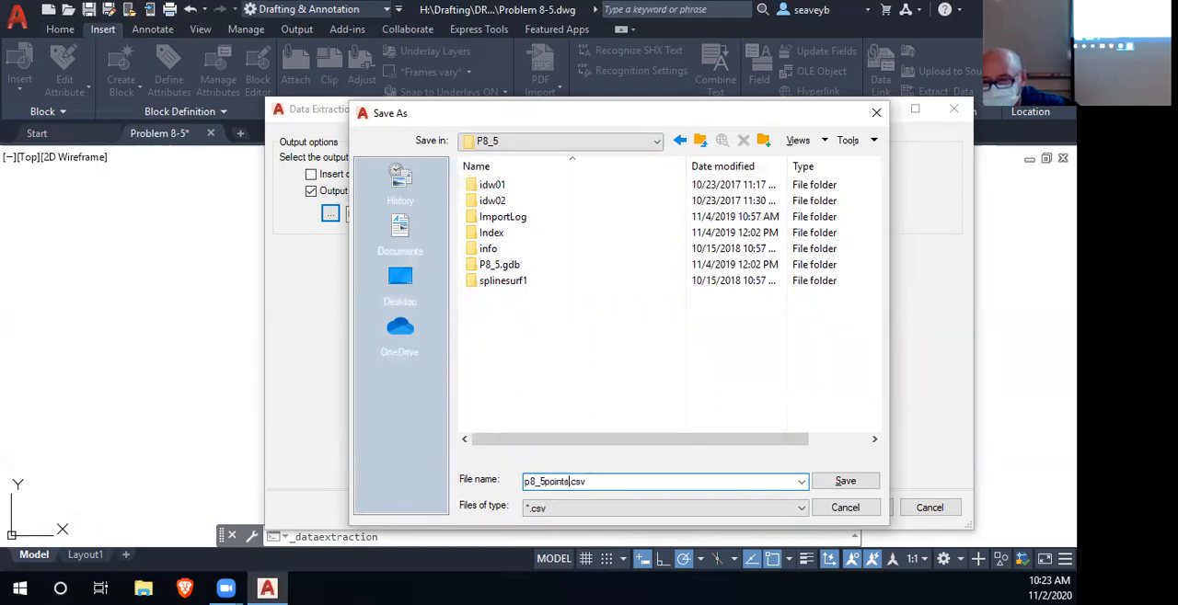
pyautogui.click(834, 484)
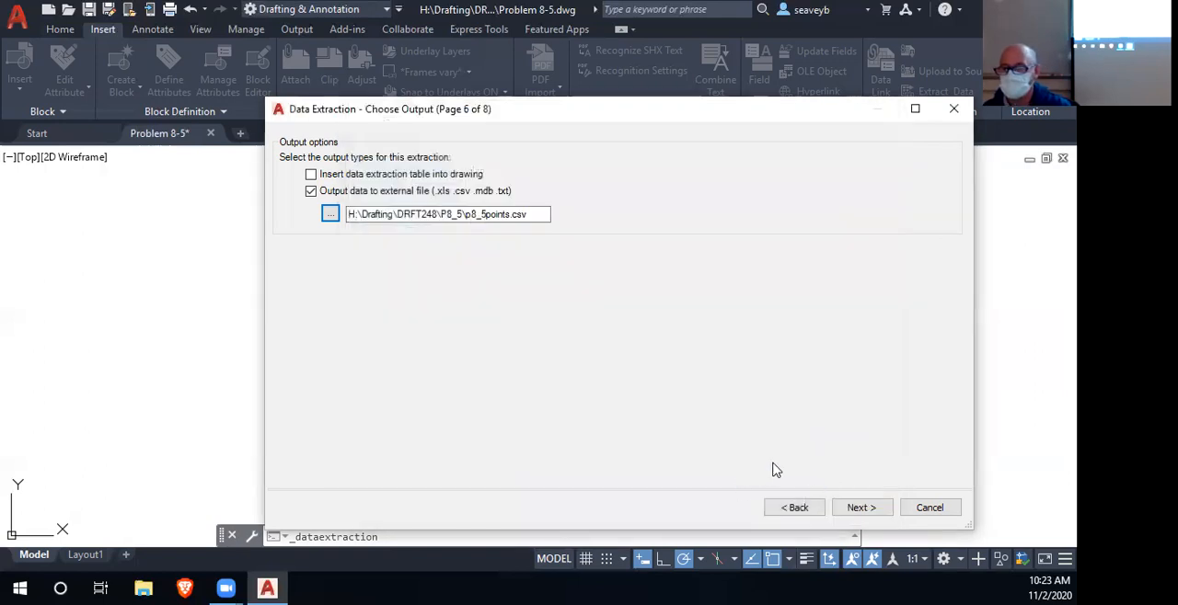
# - Complete the data extraction to the external file and exit AutoCAD with Problem 8-5.dwg saved
pyautogui.click(858, 507)
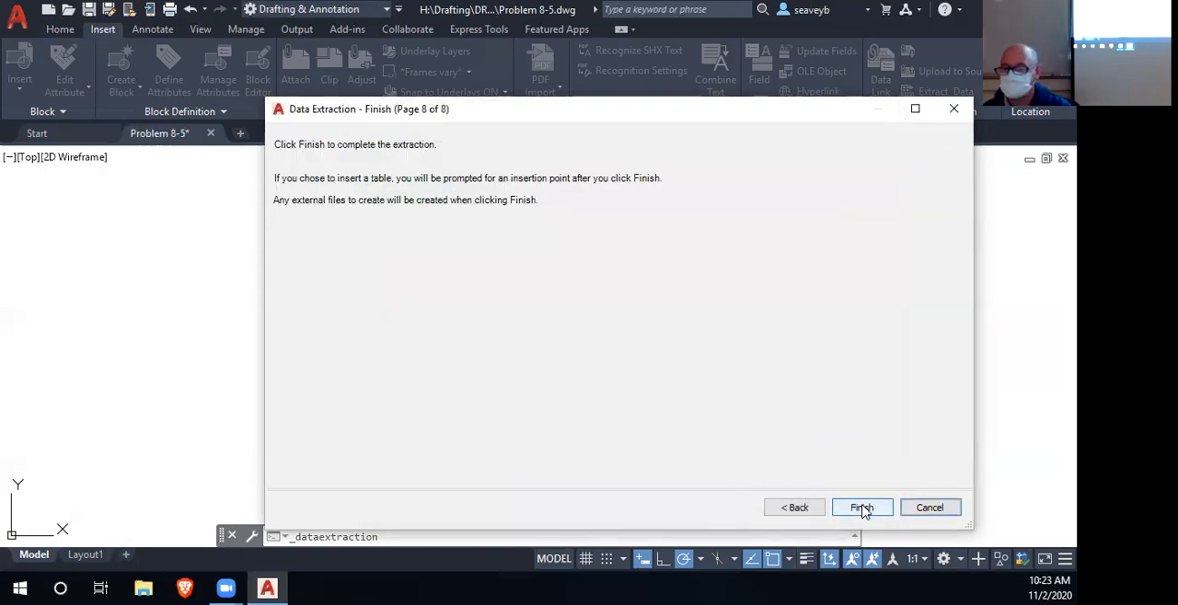
pyautogui.click(861, 507)
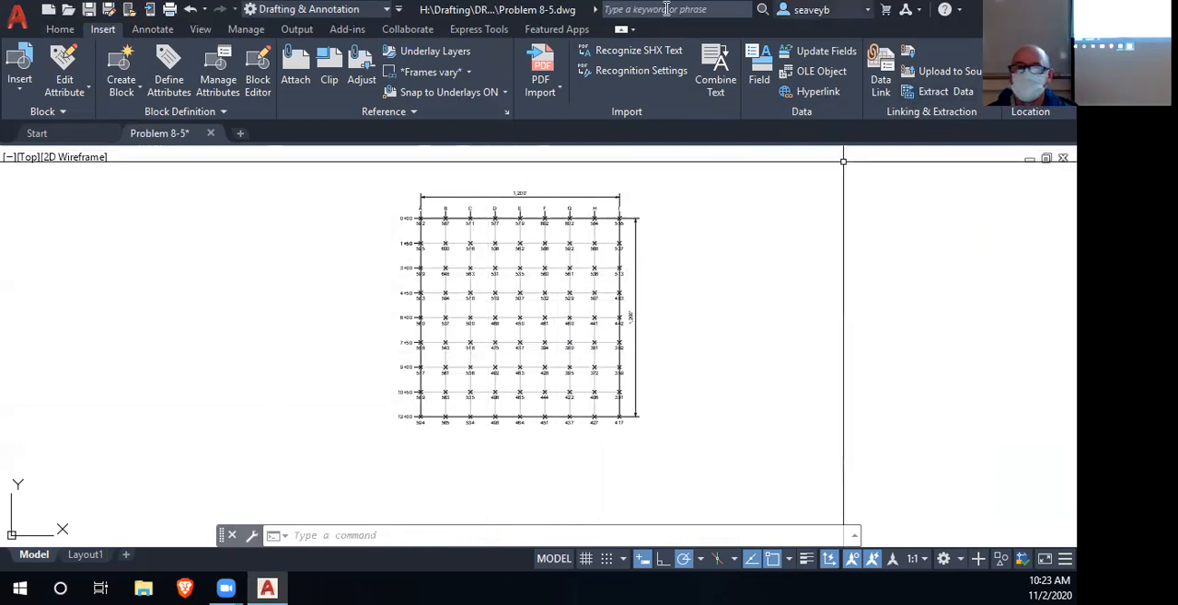
pyautogui.click(90, 9)
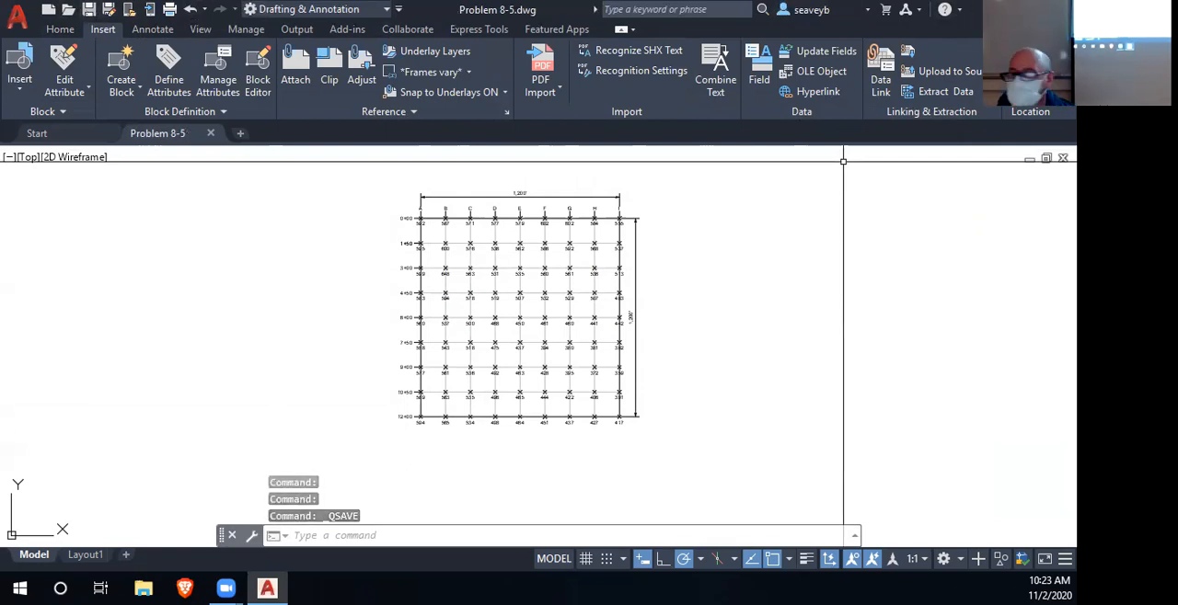
pyautogui.click(1060, 9)
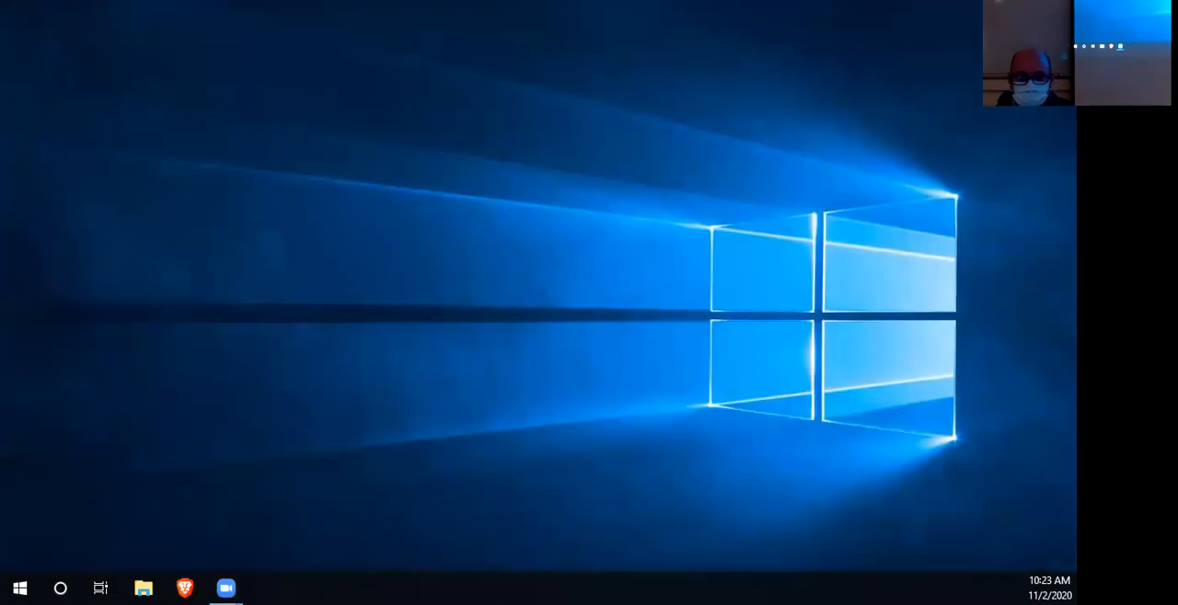
# - Switch to ArcGIS Pro and start a new project from the blank Map template
pyautogui.press('super')
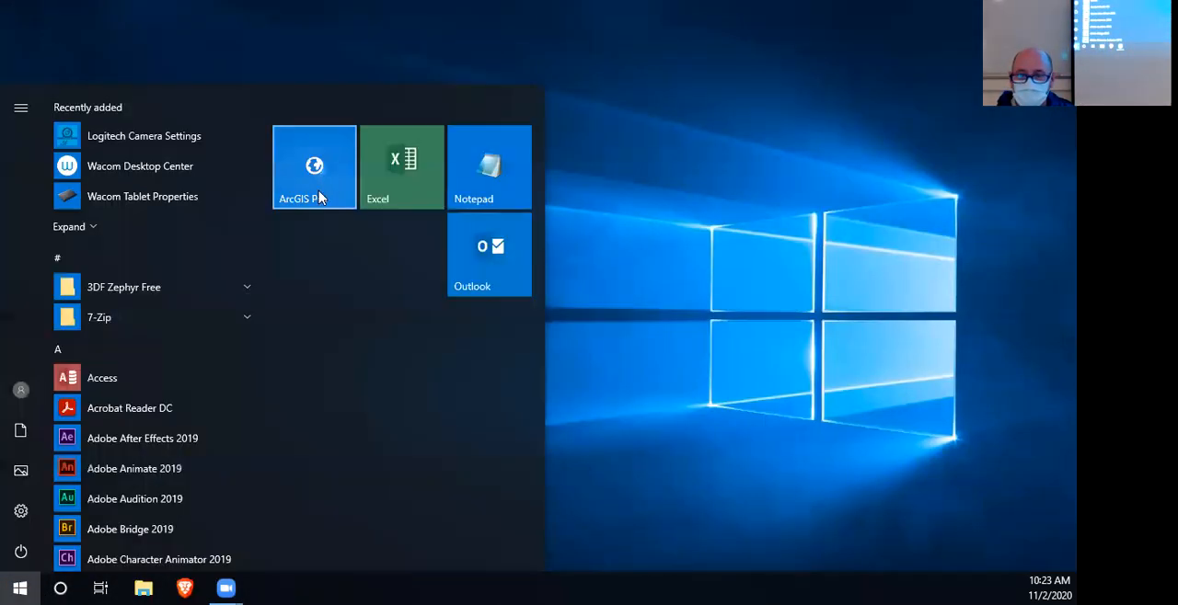
pyautogui.click(315, 191)
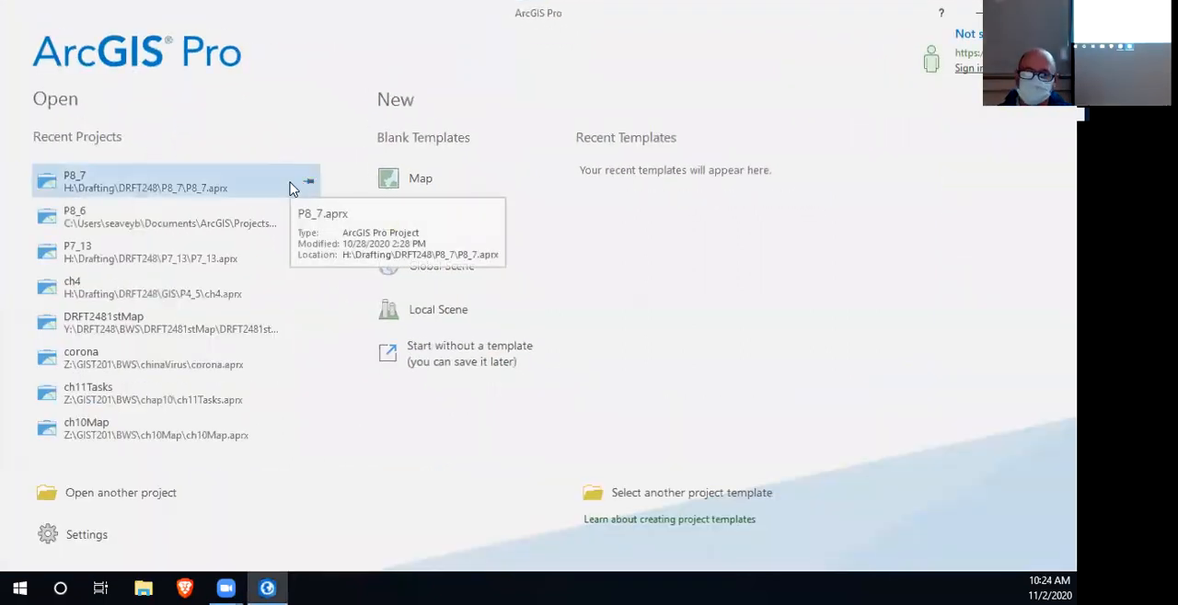
pyautogui.click(426, 184)
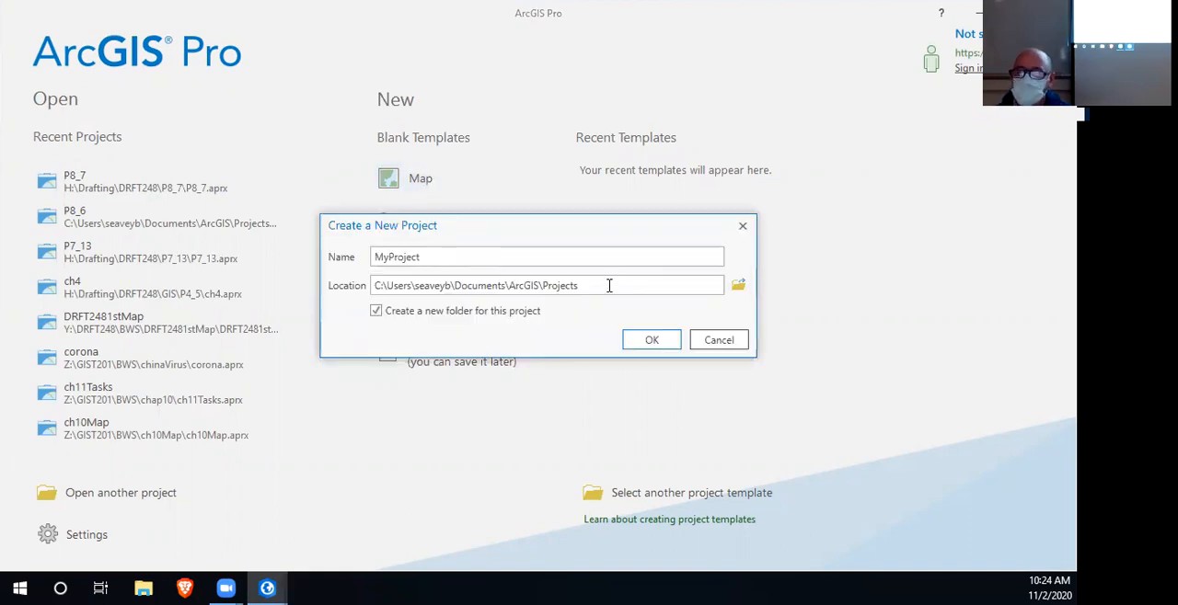
# - Set the new project's location to the folder Drafting\DRFT248\P8_5 on the H: drive
pyautogui.click(739, 286)
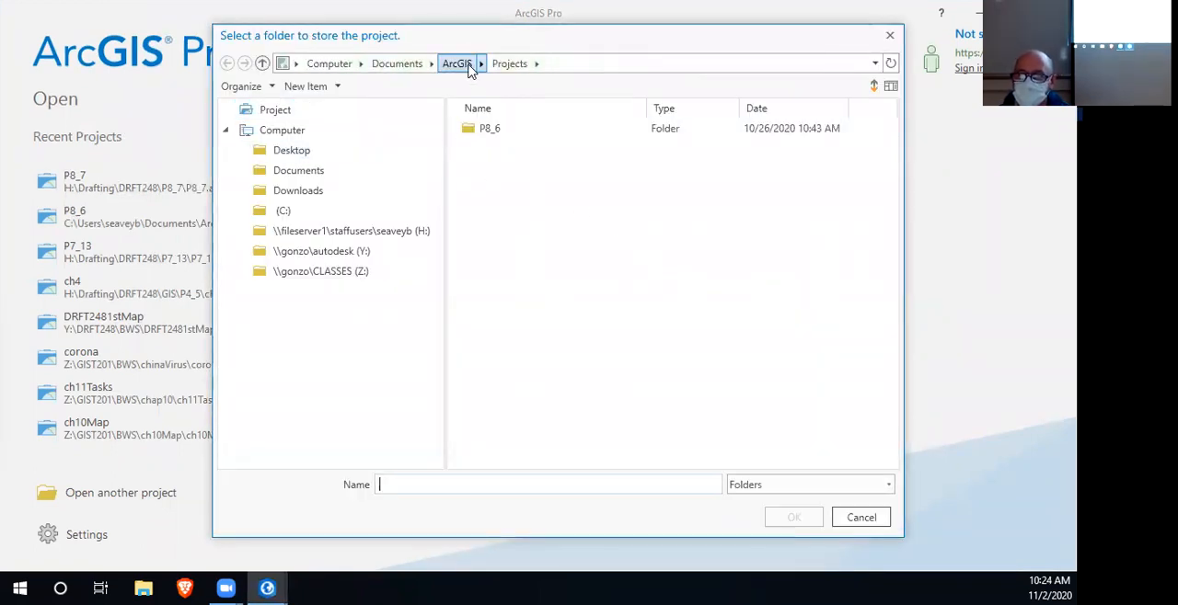
pyautogui.click(319, 235)
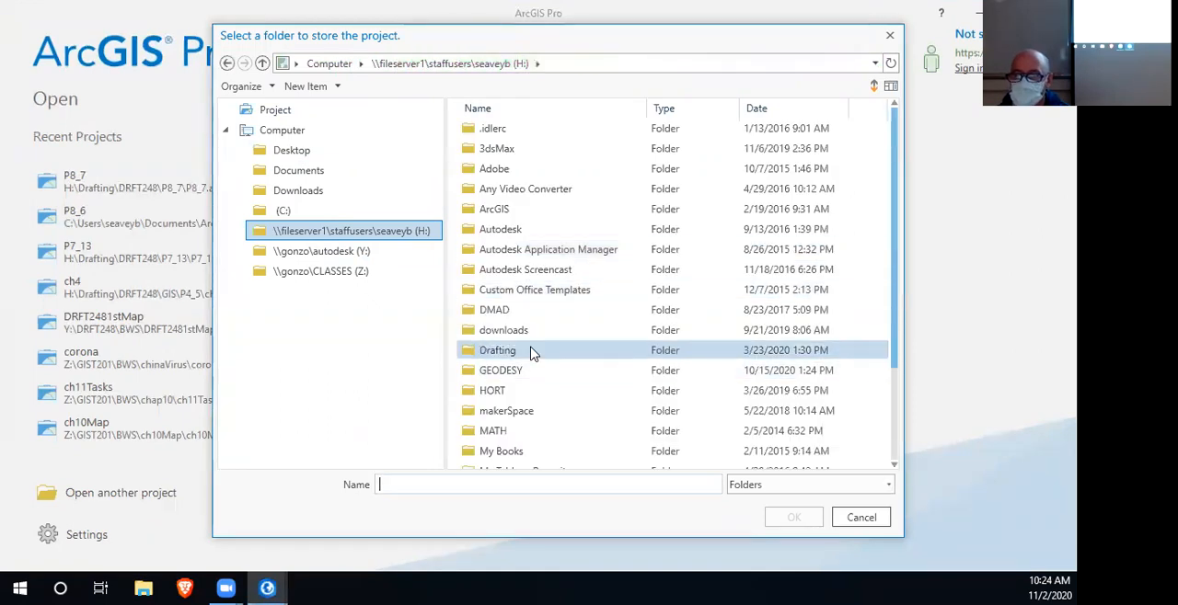
pyautogui.doubleClick(532, 351)
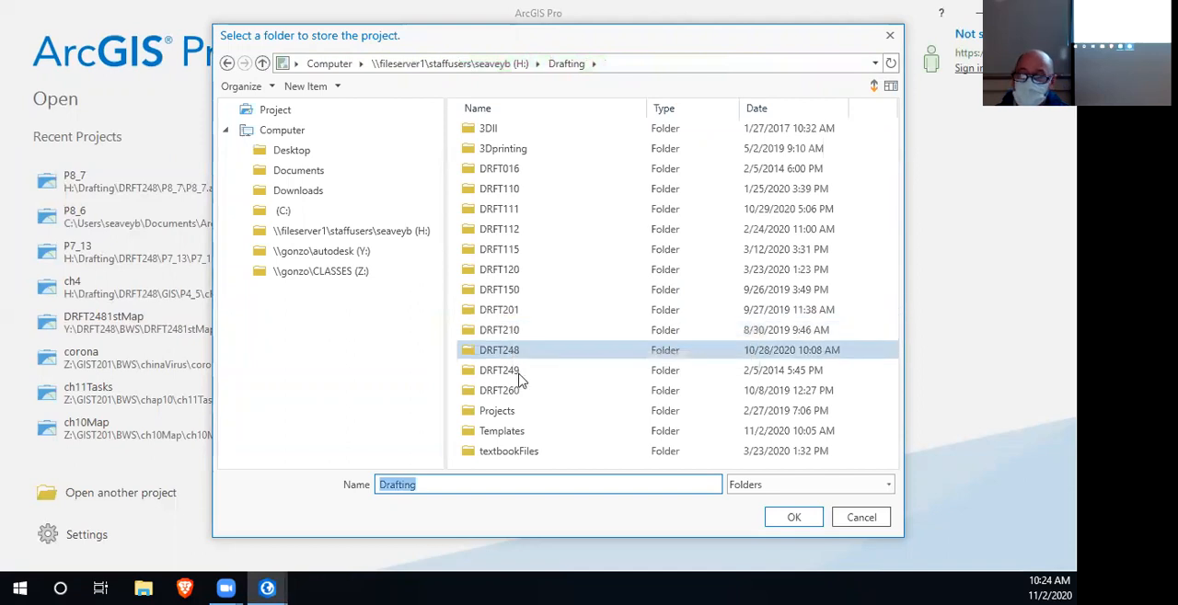
pyautogui.doubleClick(516, 354)
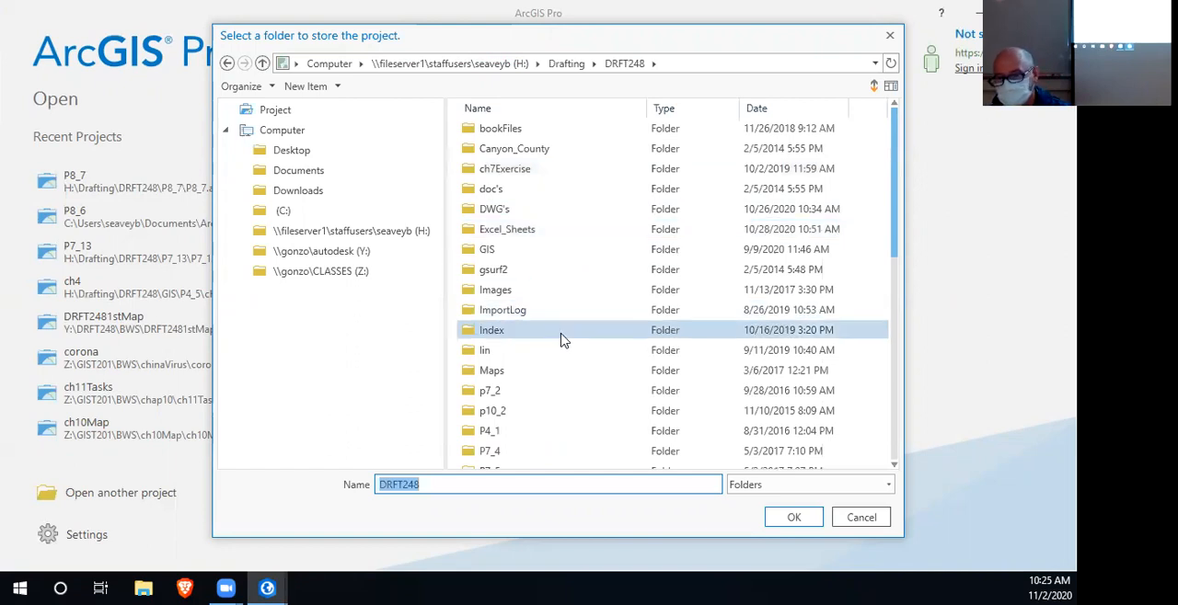
pyautogui.scroll(-4, 564, 337)
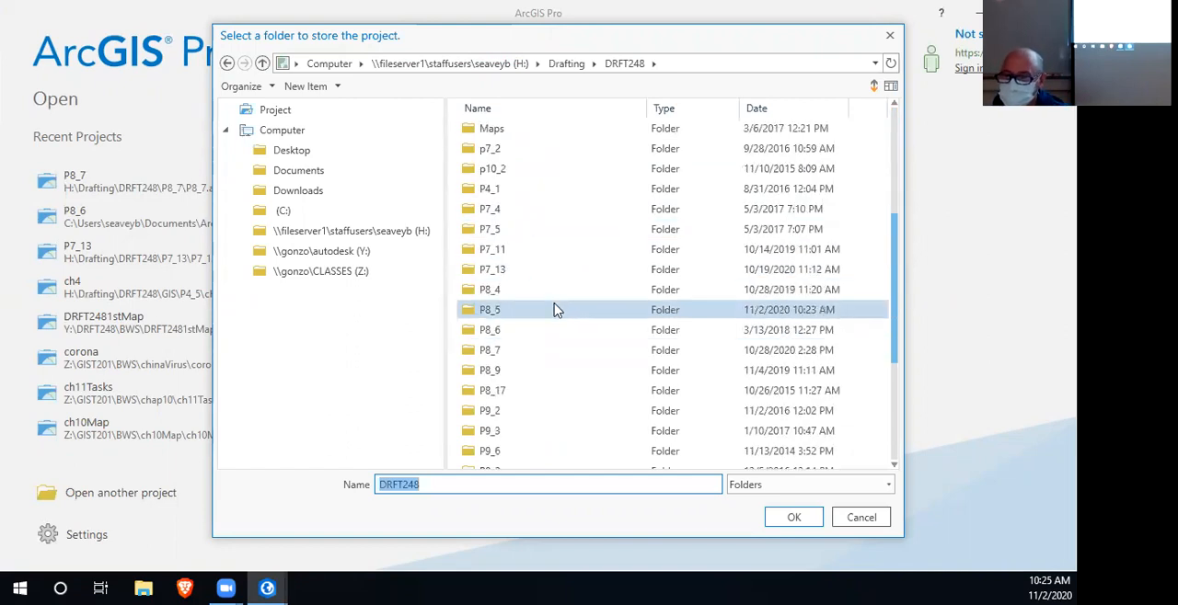
pyautogui.doubleClick(554, 309)
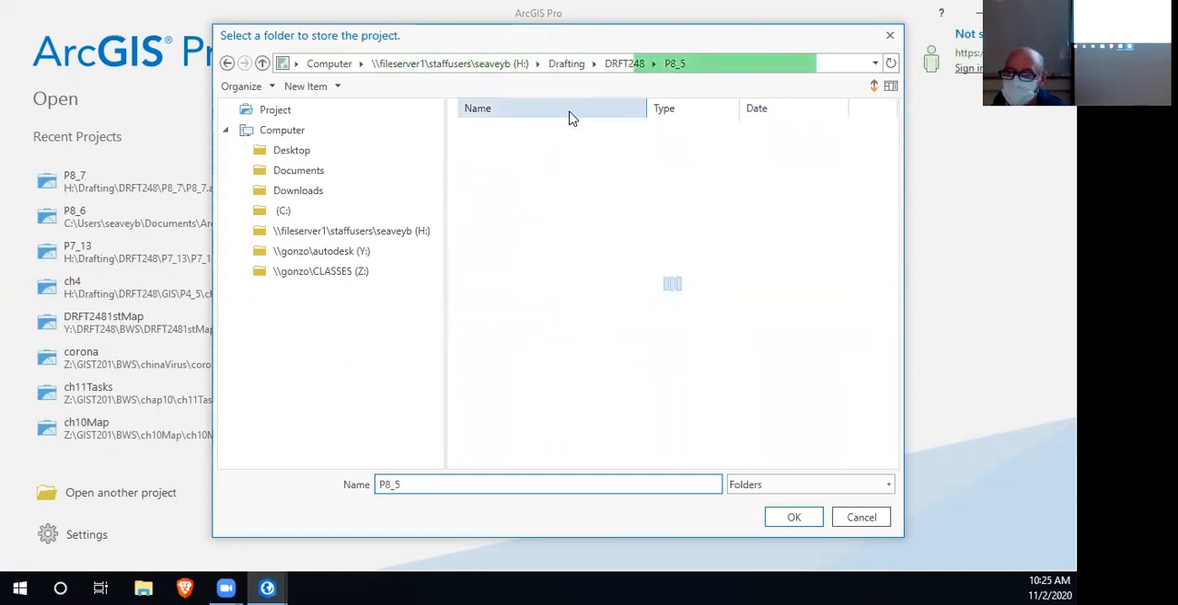
pyautogui.click(794, 519)
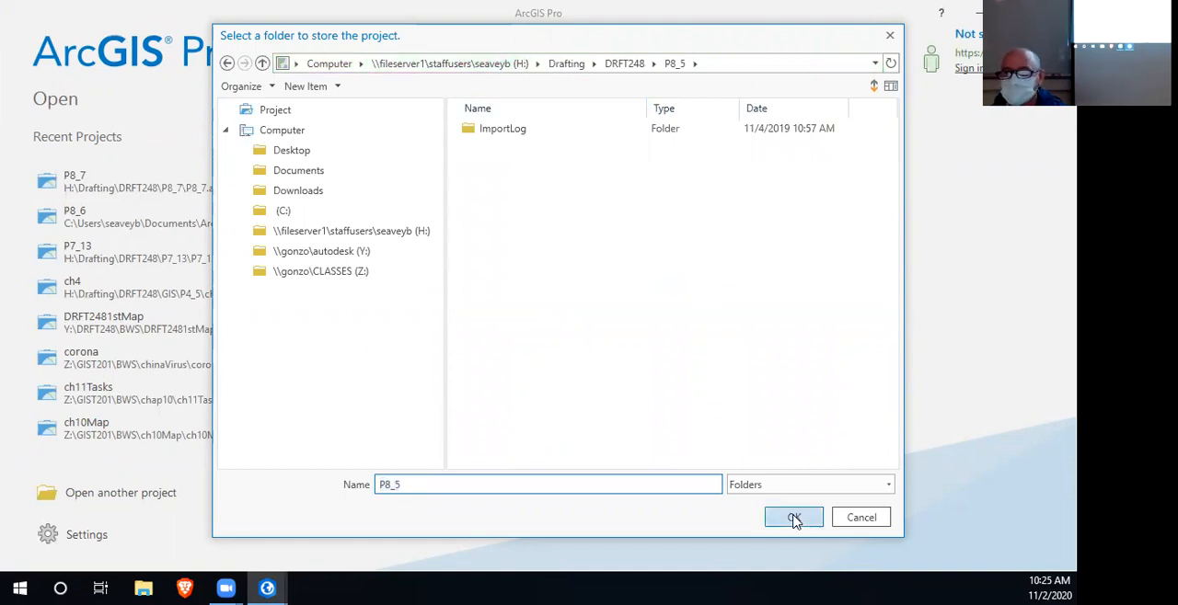
# - Turn off creating a new folder for the project and try to create it under the name P8_5
pyautogui.moveTo(436, 257); pyautogui.dragTo(339, 255)
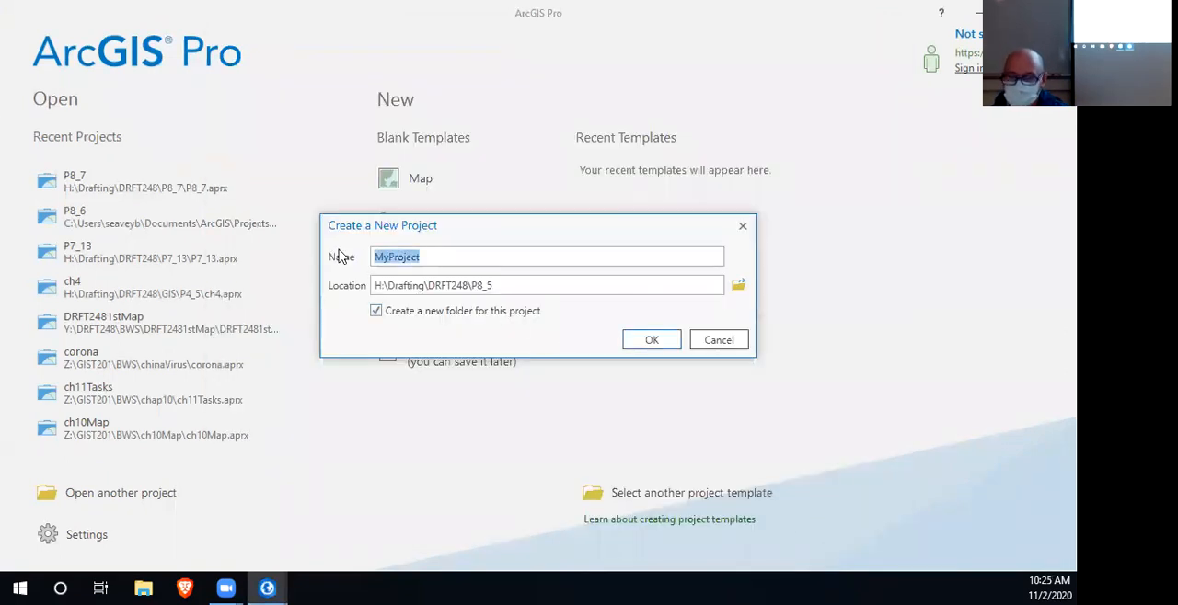
pyautogui.write('P8_5')
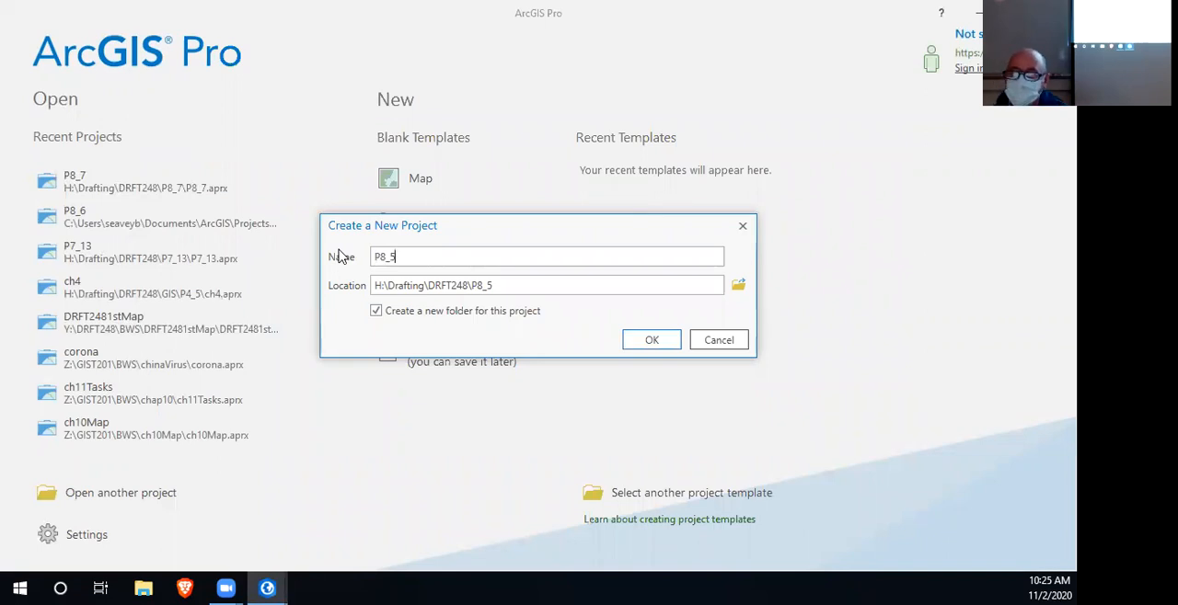
pyautogui.click(375, 311)
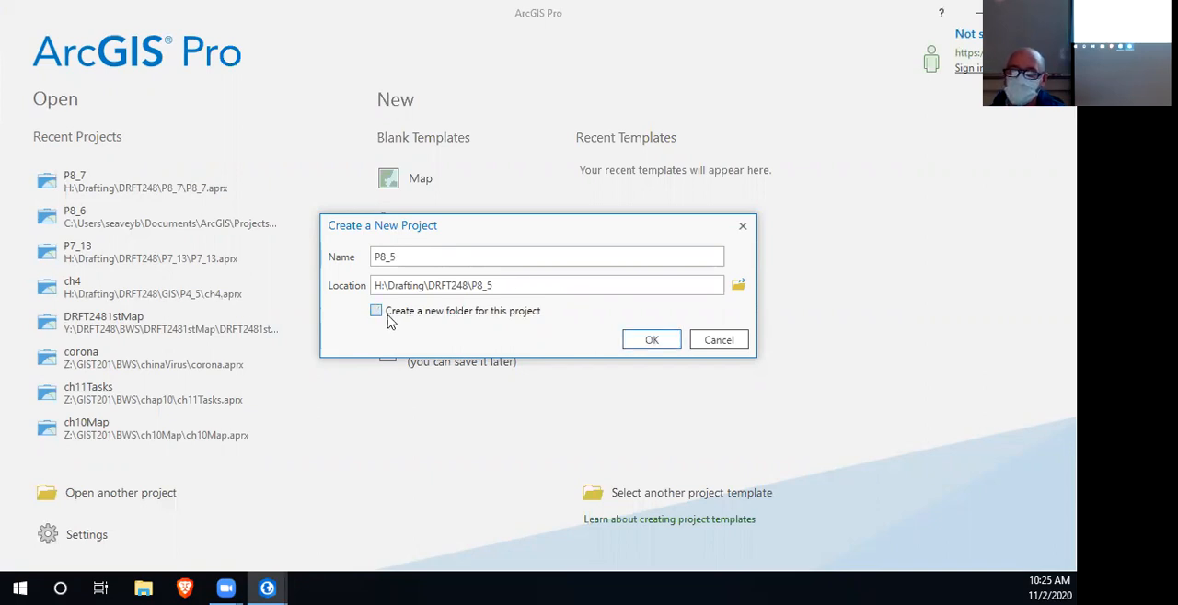
pyautogui.moveTo(500, 283); pyautogui.dragTo(471, 285)
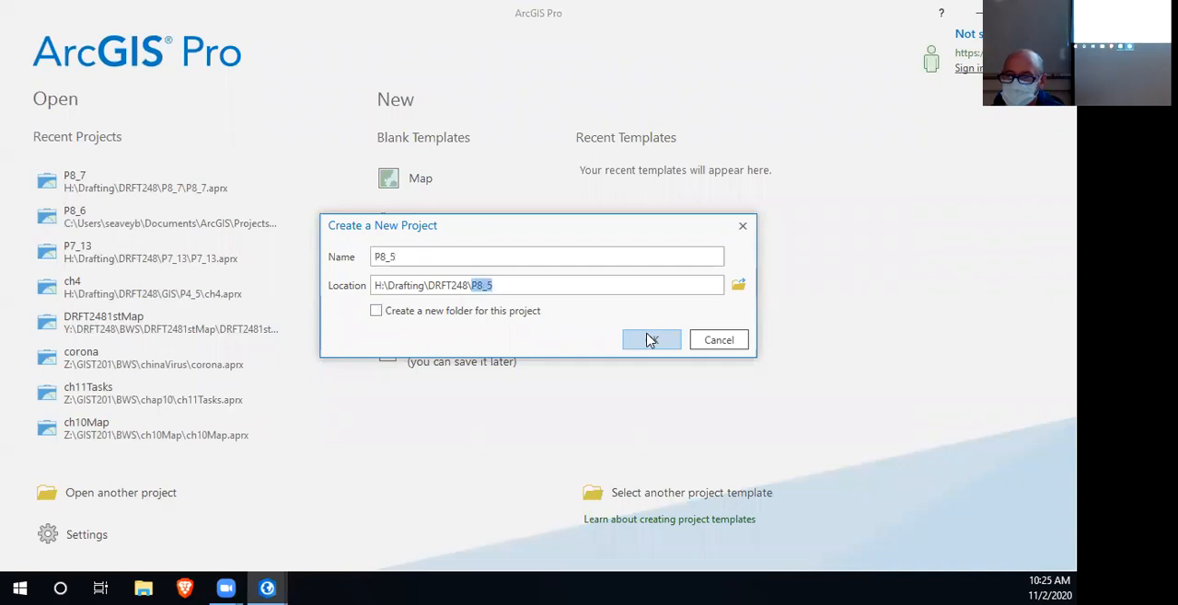
pyautogui.click(651, 341)
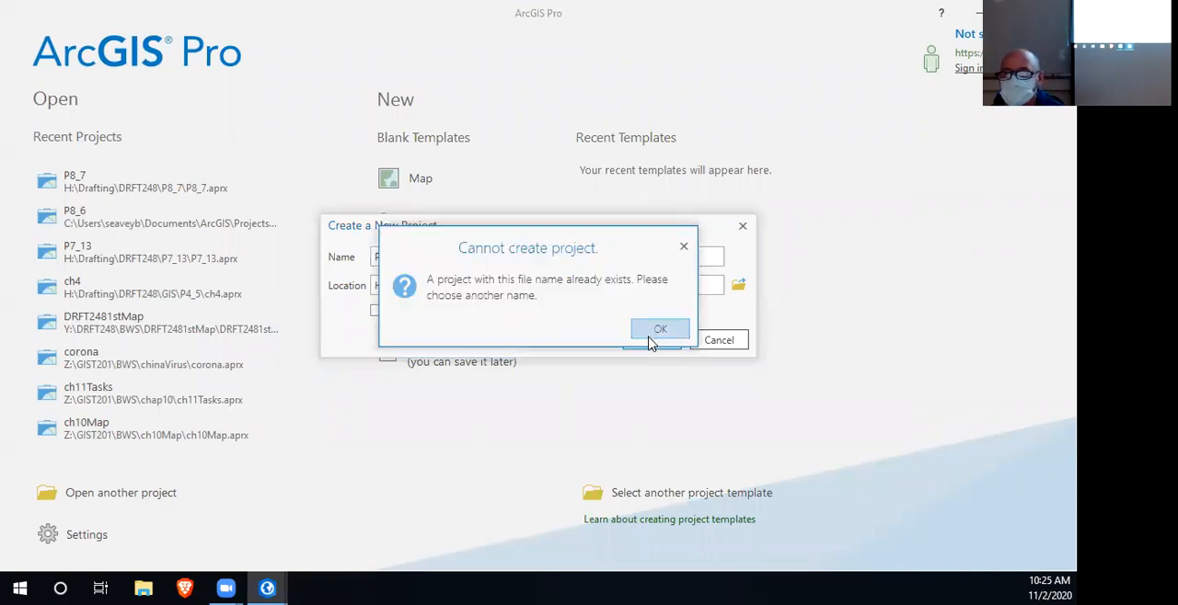
pyautogui.click(660, 331)
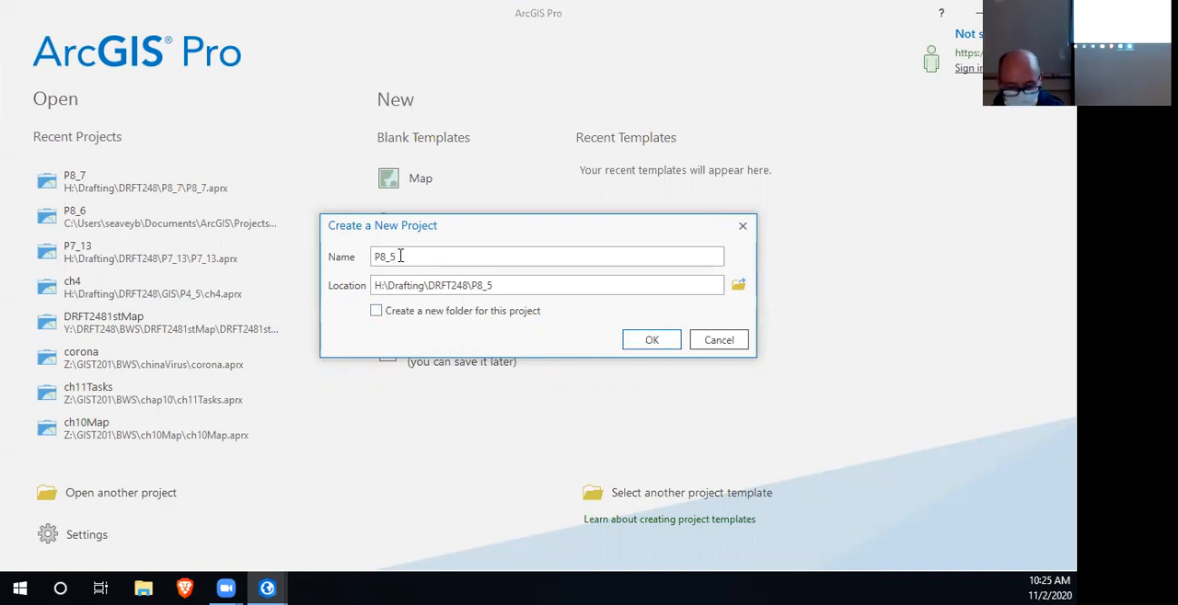
# - Create the project under the name P8_5a and expand its P8_5 folder connection in the Catalog
pyautogui.click(675, 339)
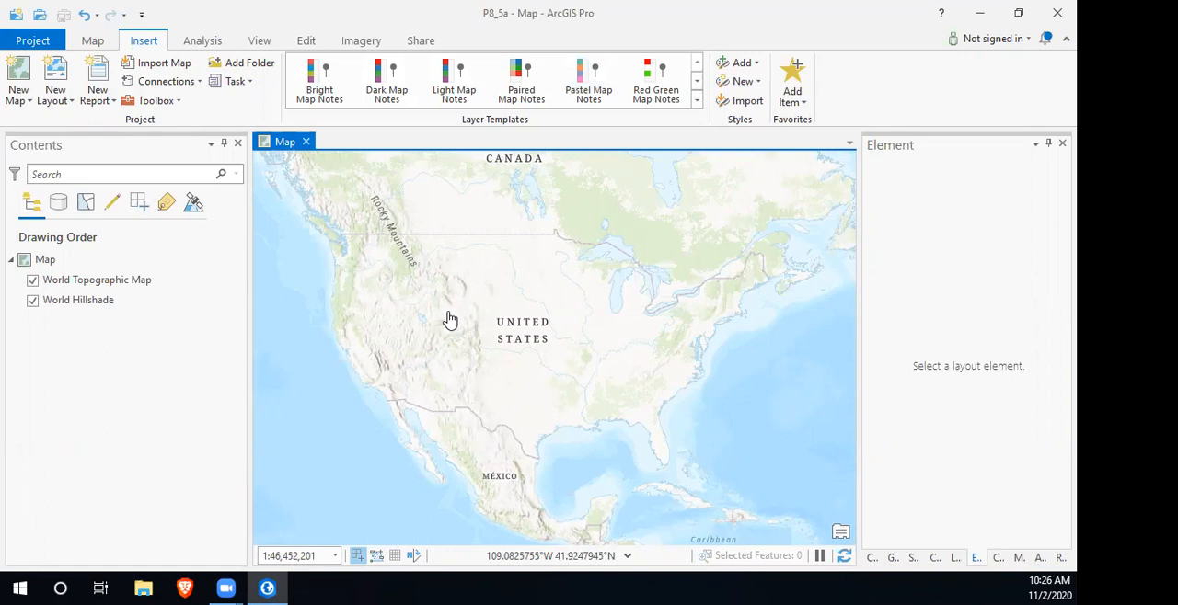
pyautogui.click(872, 557)
pyautogui.click(875, 305)
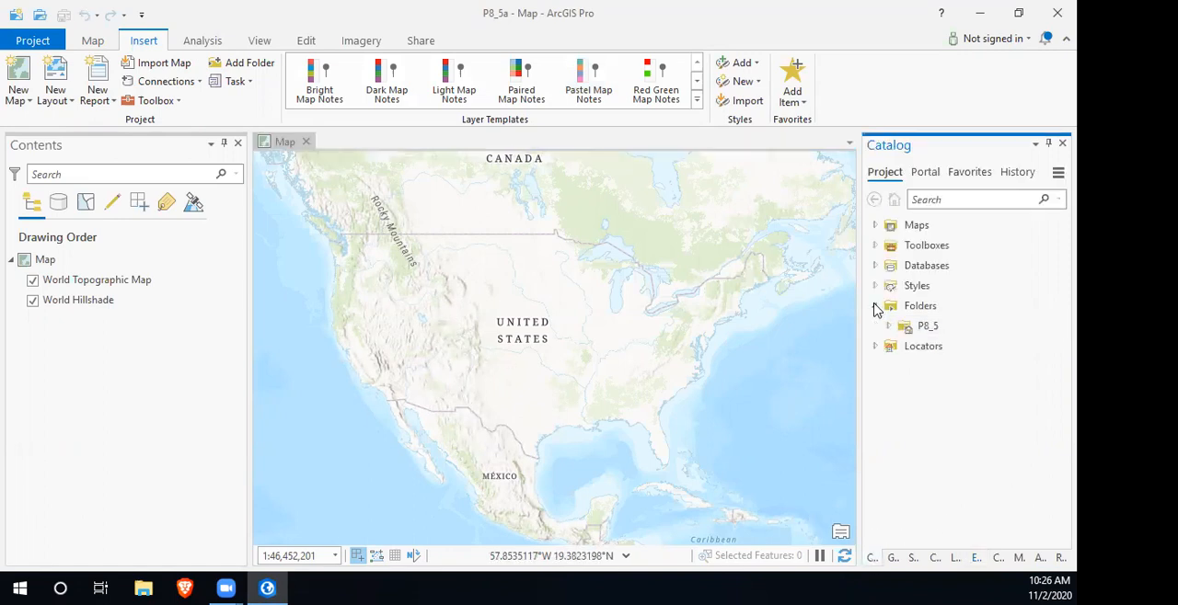
pyautogui.click(888, 328)
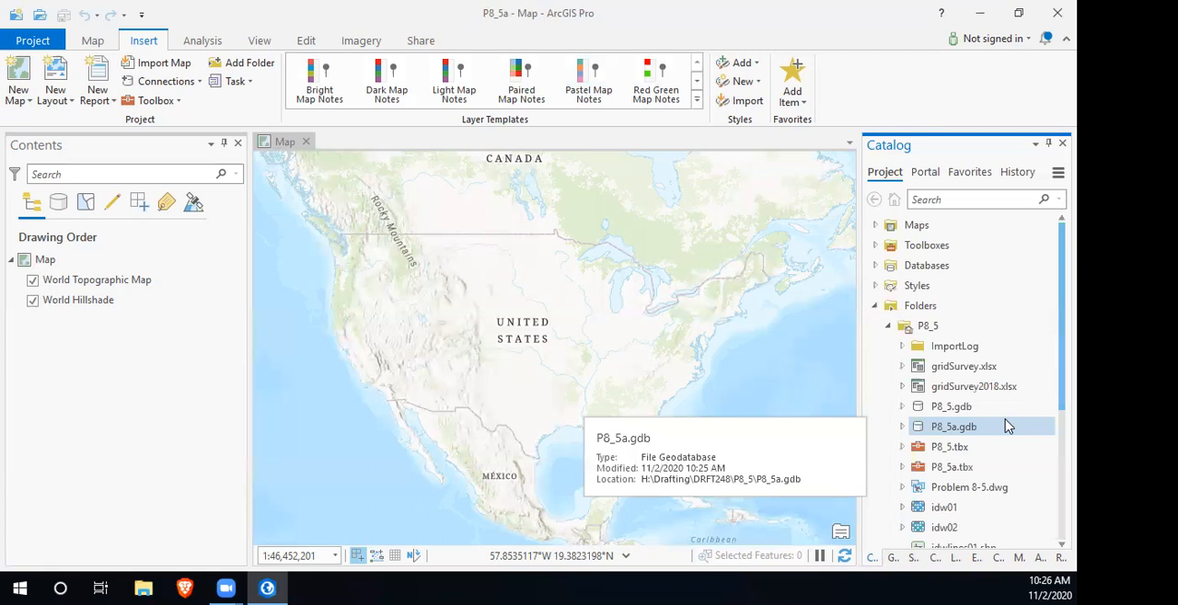
# - Look through the P8_5 folder's contents in the Catalog for p8_5points.csv and check the actions available for it
pyautogui.scroll(-2, 980, 350)
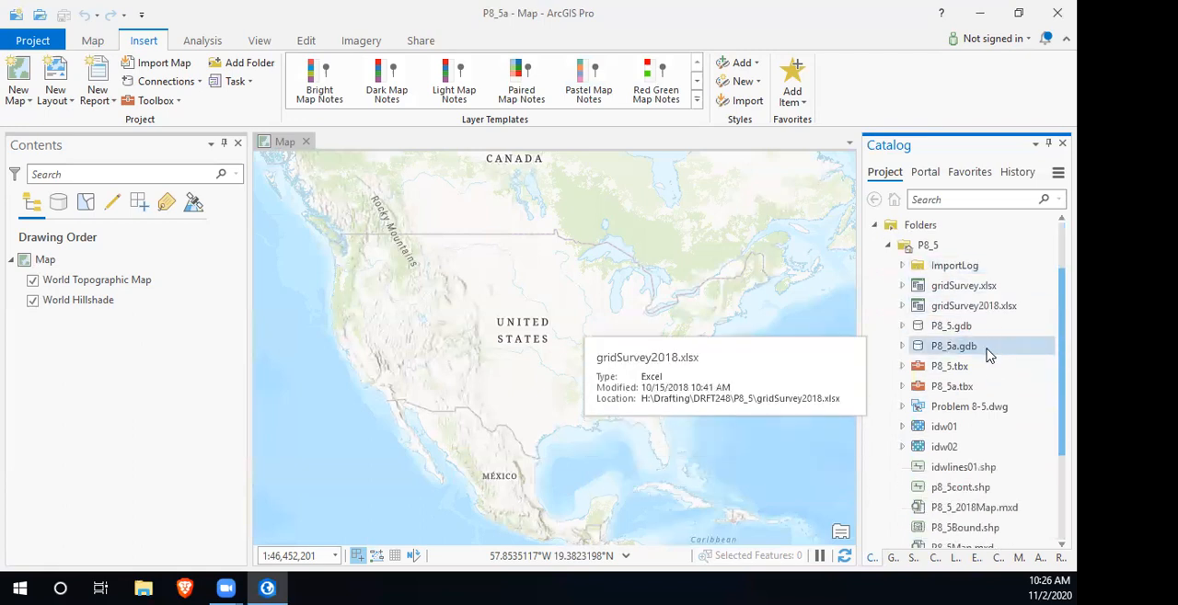
pyautogui.scroll(-4, 989, 356)
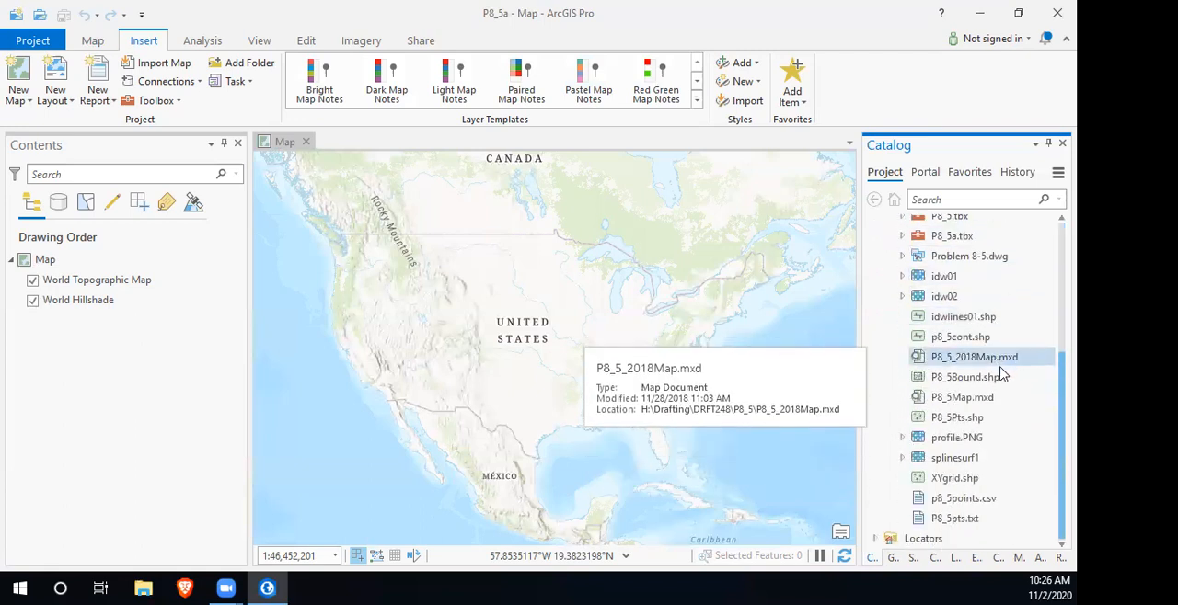
pyautogui.rightClick(965, 501)
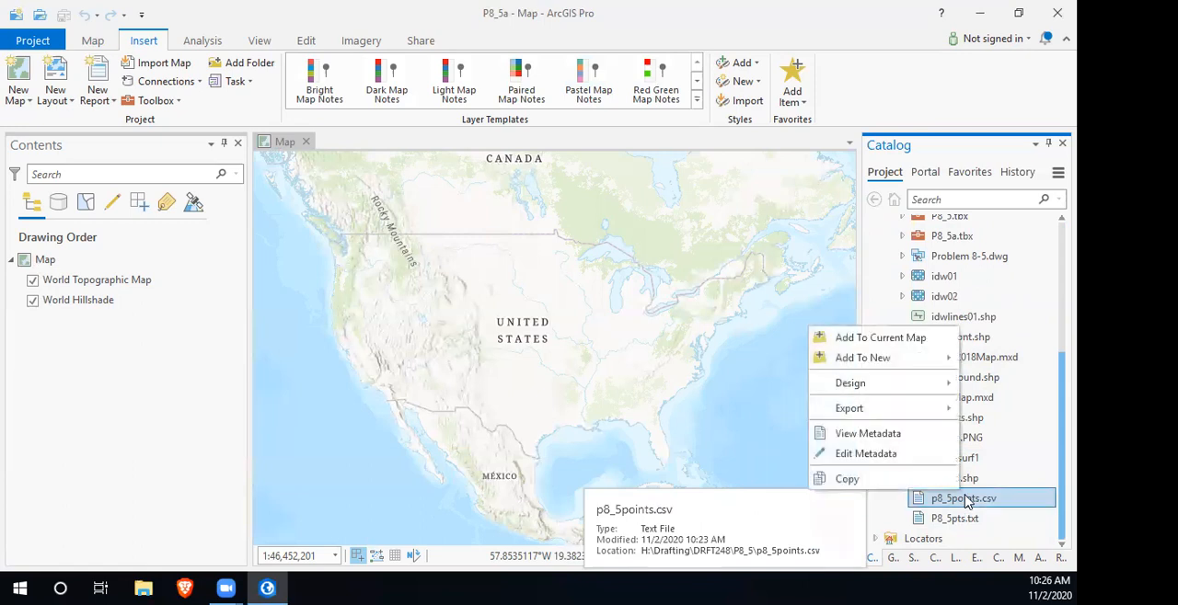
pyautogui.moveTo(891, 417)
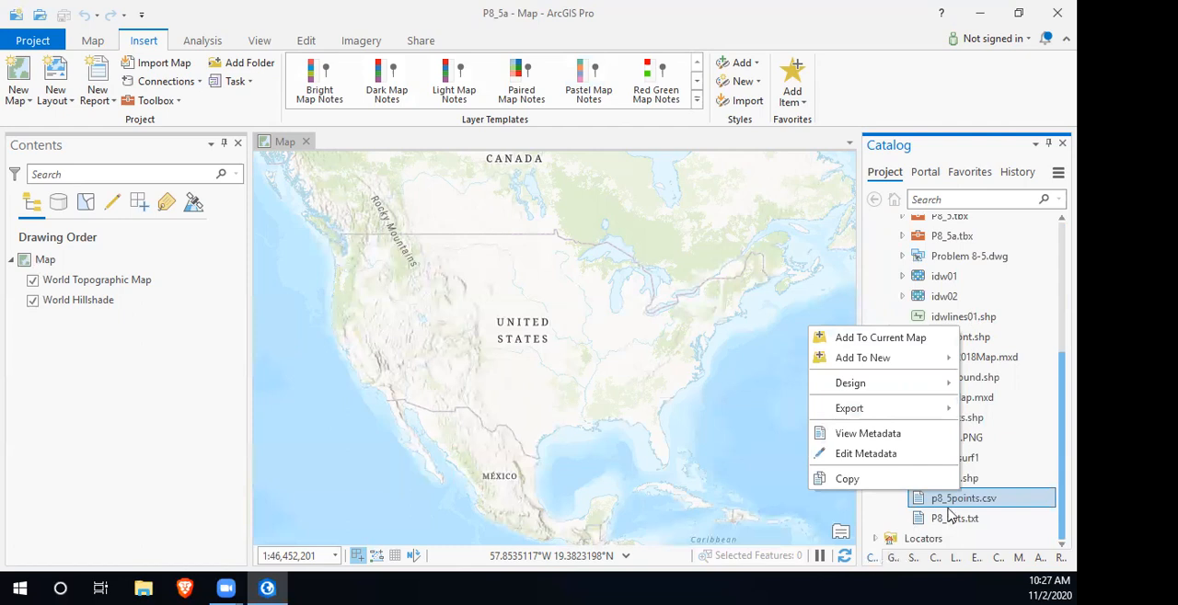
pyautogui.moveTo(1054, 367); pyautogui.dragTo(1052, 231)
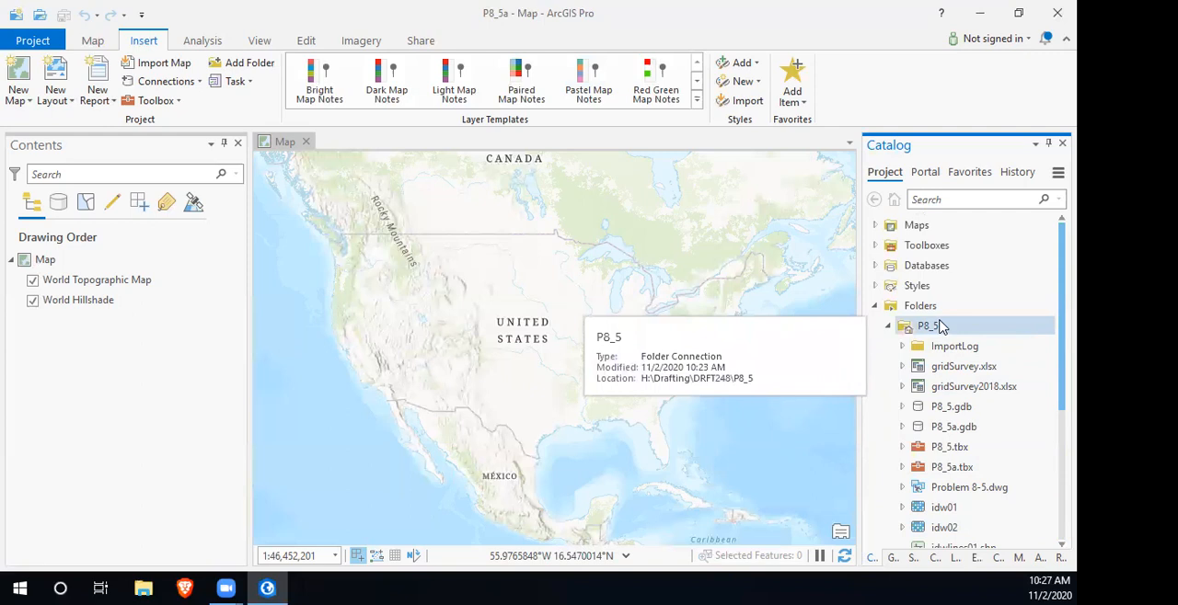
pyautogui.scroll(-2, 956, 396)
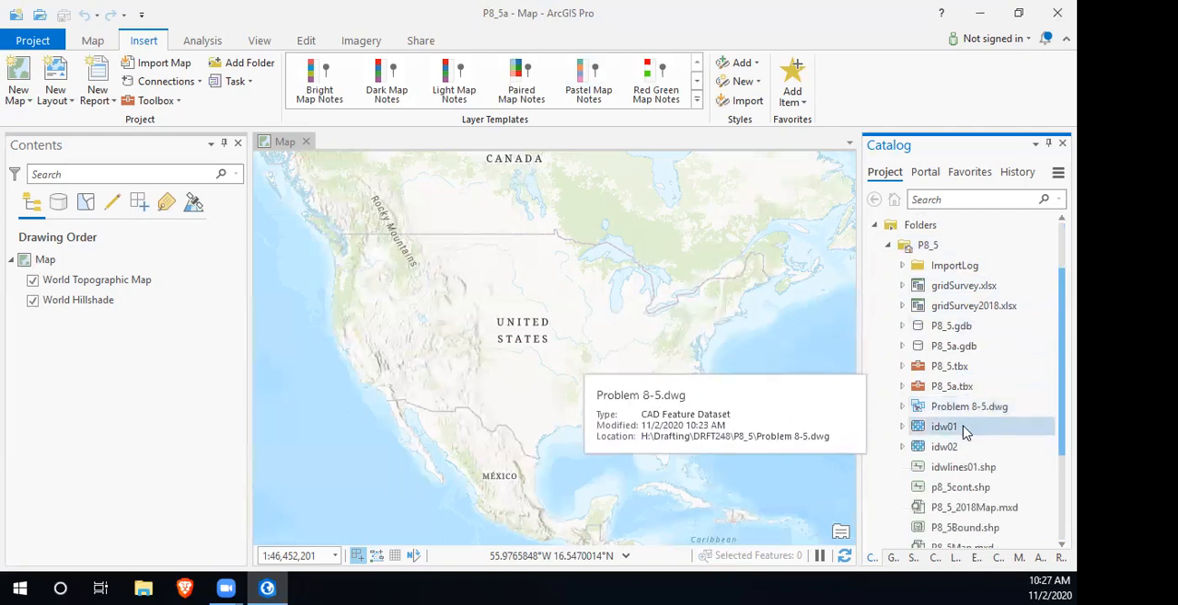
pyautogui.scroll(-2, 966, 438)
pyautogui.scroll(-2, 971, 460)
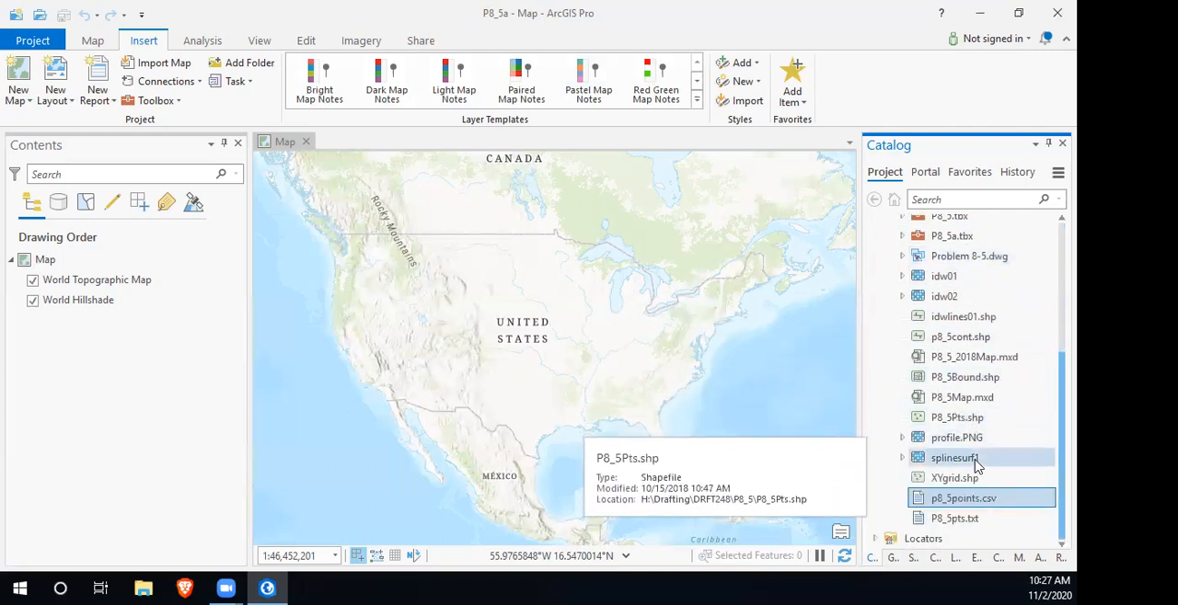
pyautogui.scroll(5, 975, 467)
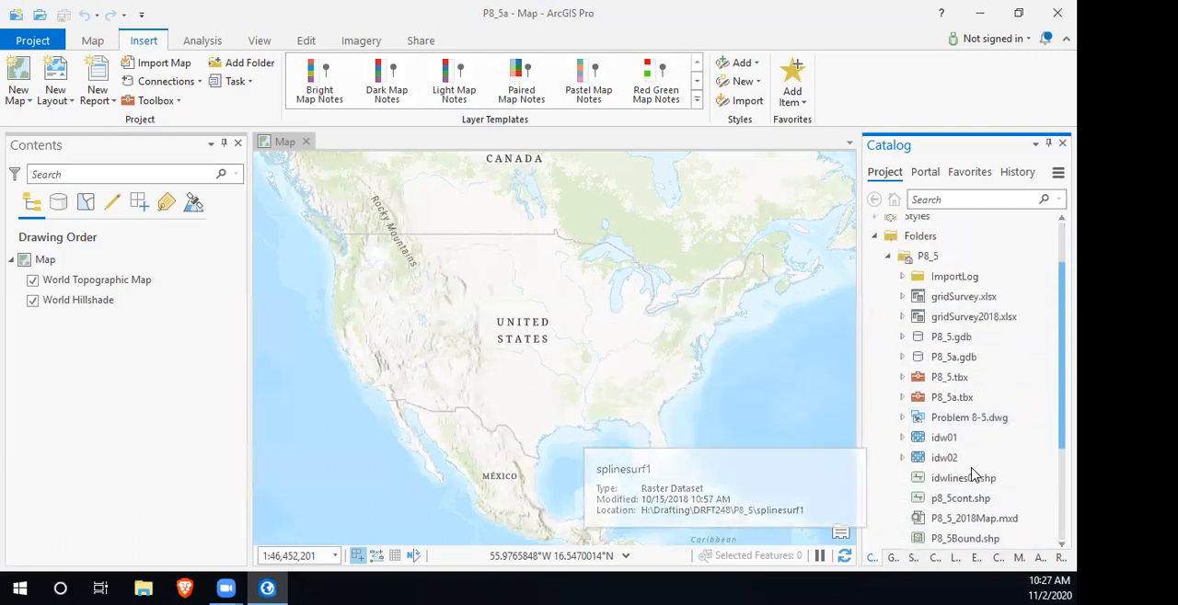
pyautogui.scroll(-5, 975, 474)
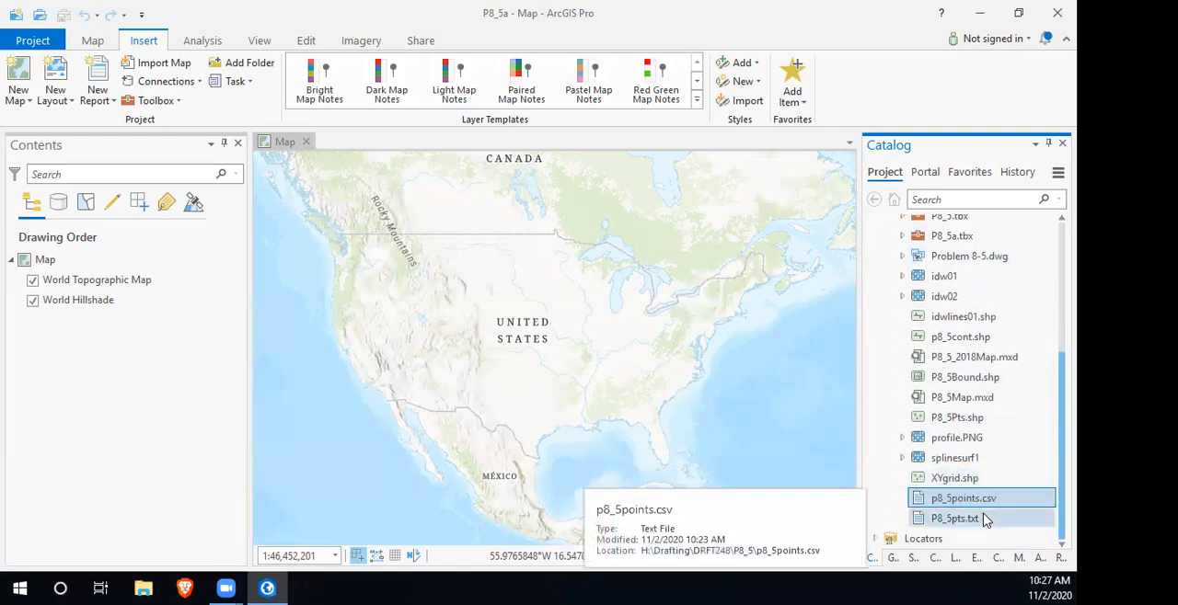
pyautogui.scroll(5, 975, 520)
pyautogui.scroll(1, 986, 521)
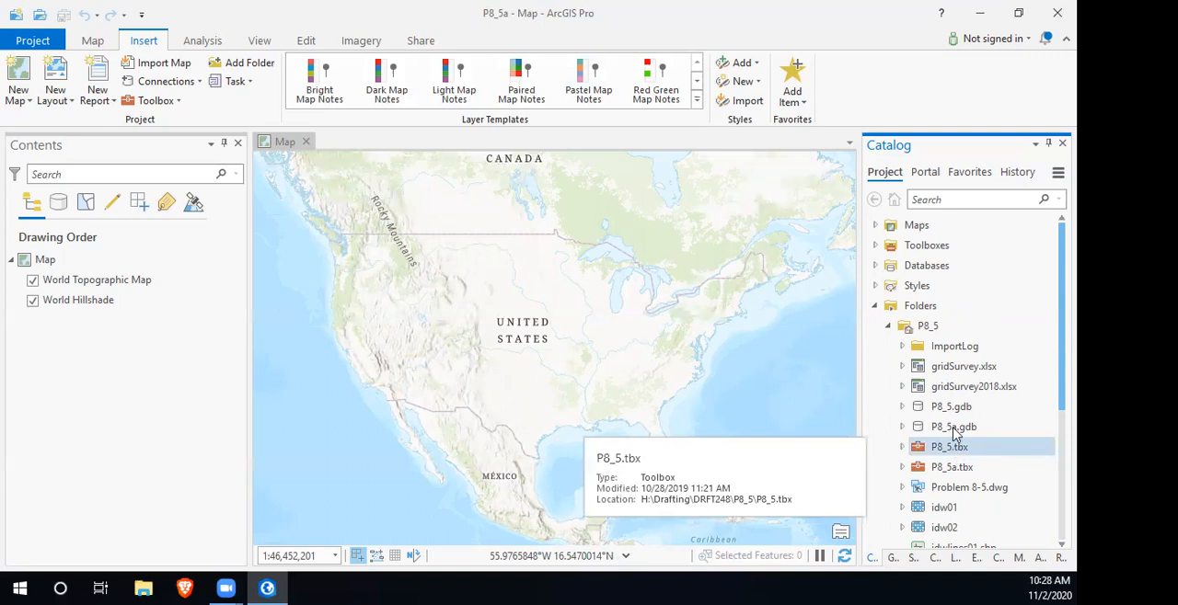
pyautogui.click(143, 588)
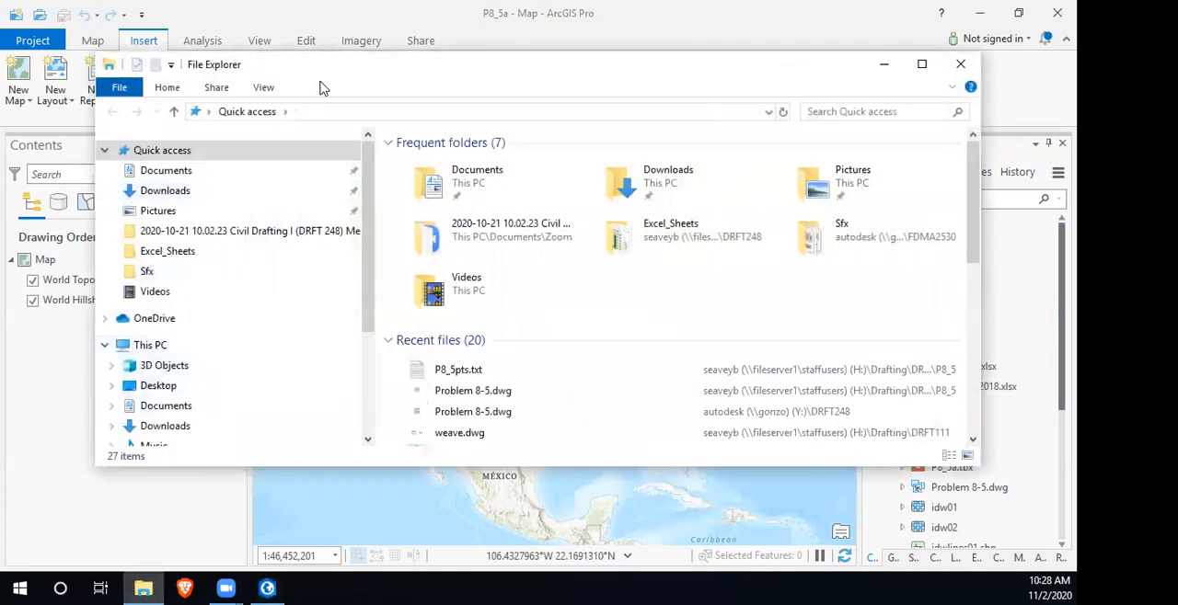
pyautogui.moveTo(337, 84); pyautogui.dragTo(358, 76)
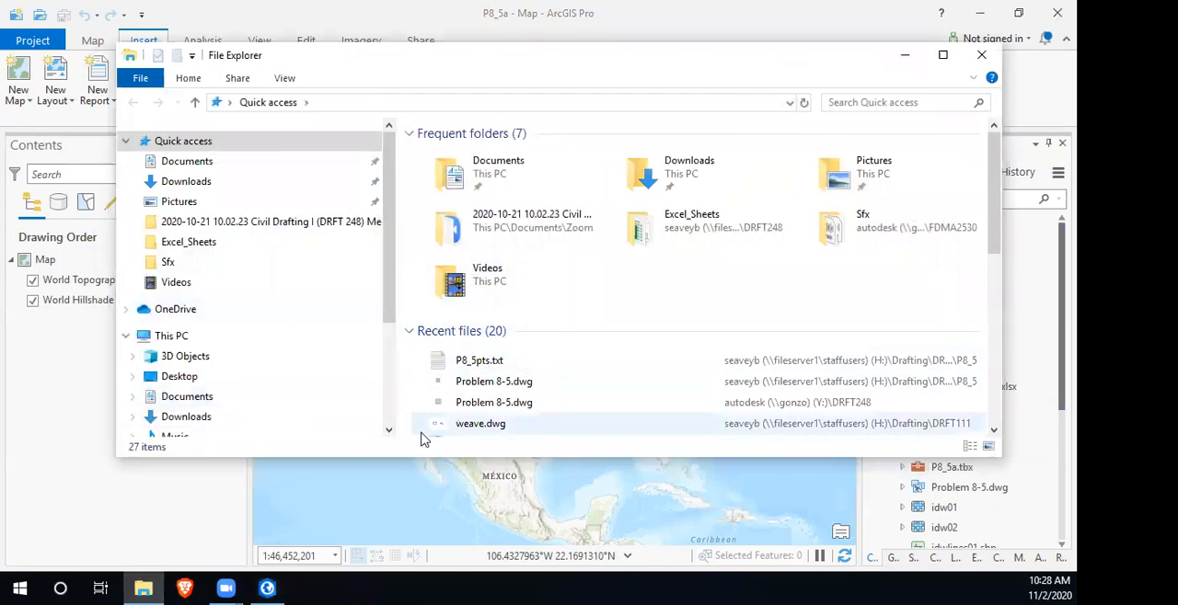
pyautogui.moveTo(444, 462); pyautogui.dragTo(447, 543)
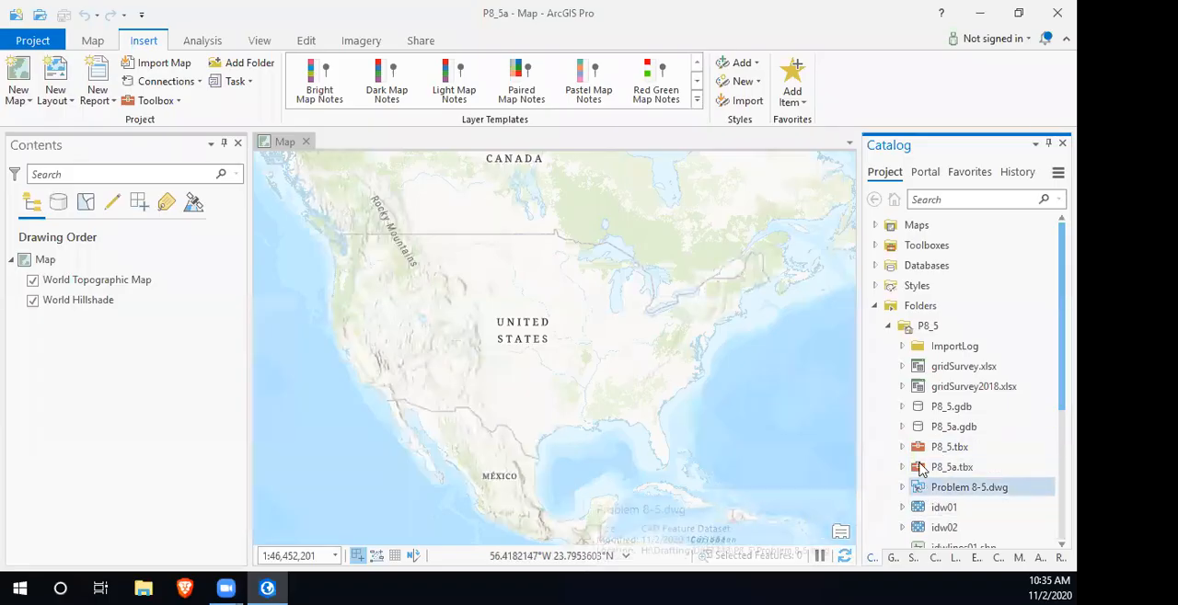
# - Start exporting p8_5points.csv to a point feature class and check the X field and coordinate system choices
pyautogui.scroll(-5, 936, 365)
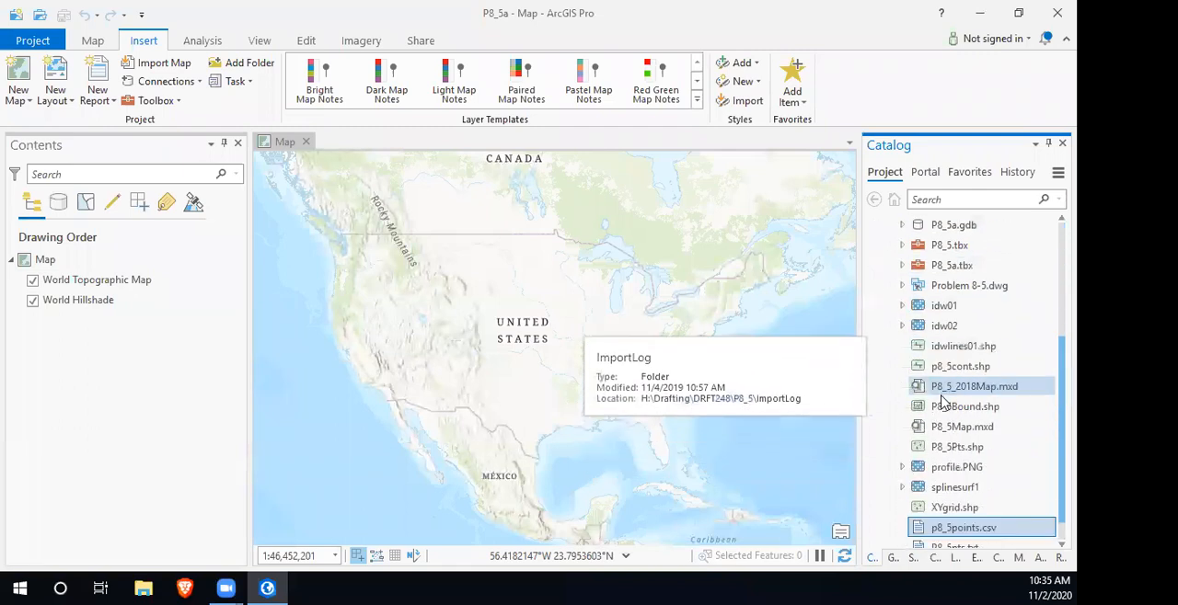
pyautogui.rightClick(957, 504)
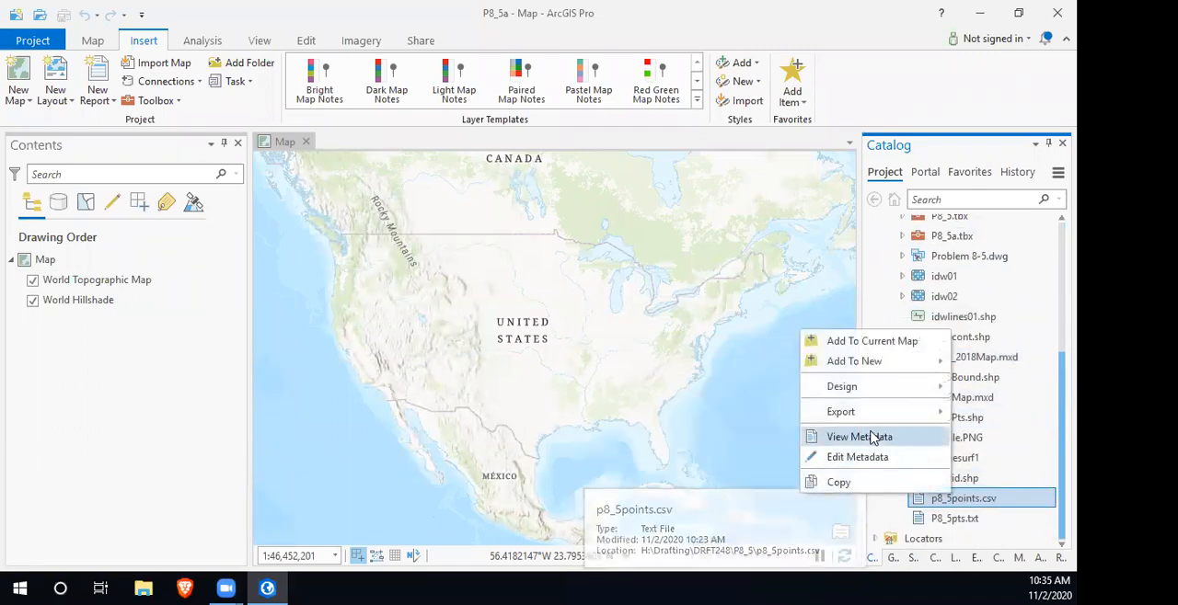
pyautogui.moveTo(855, 413)
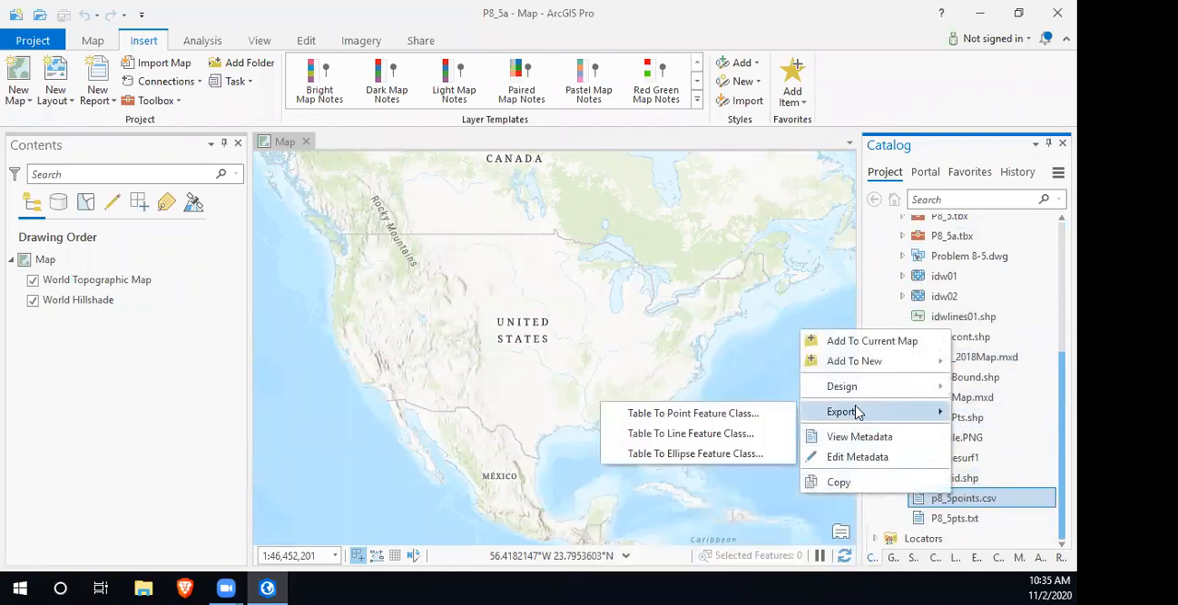
pyautogui.click(706, 415)
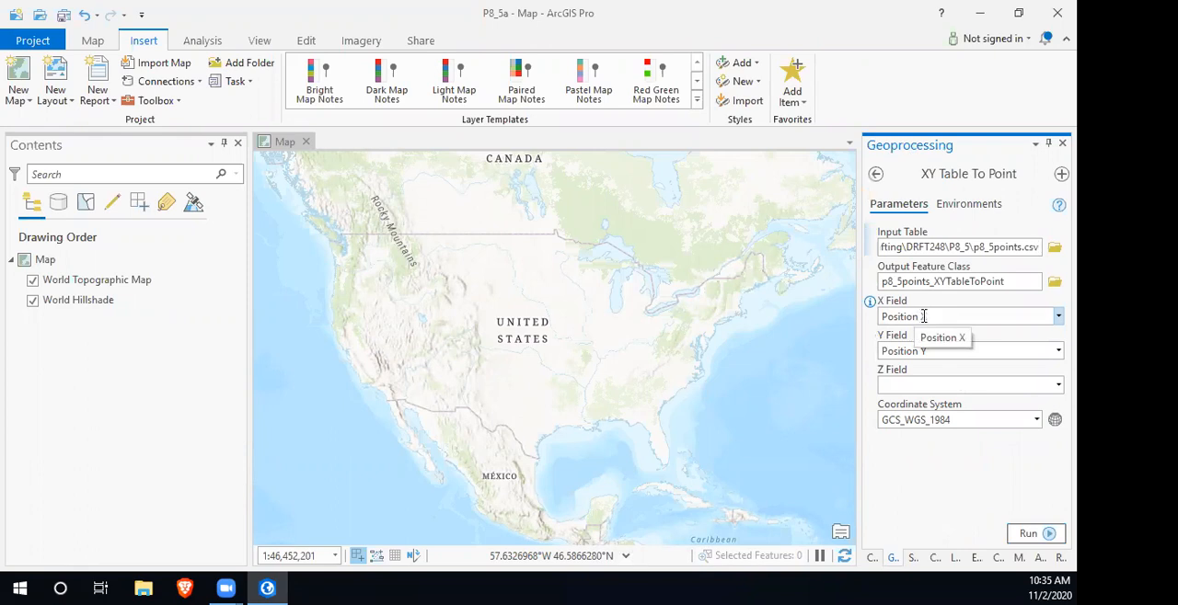
pyautogui.click(923, 317)
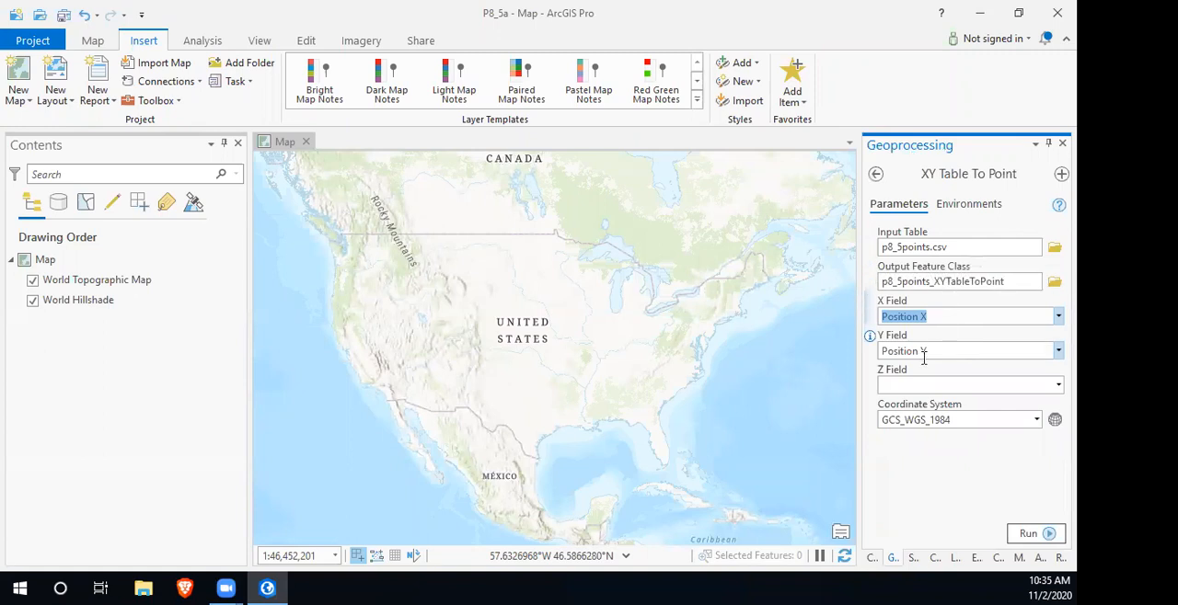
pyautogui.click(1036, 422)
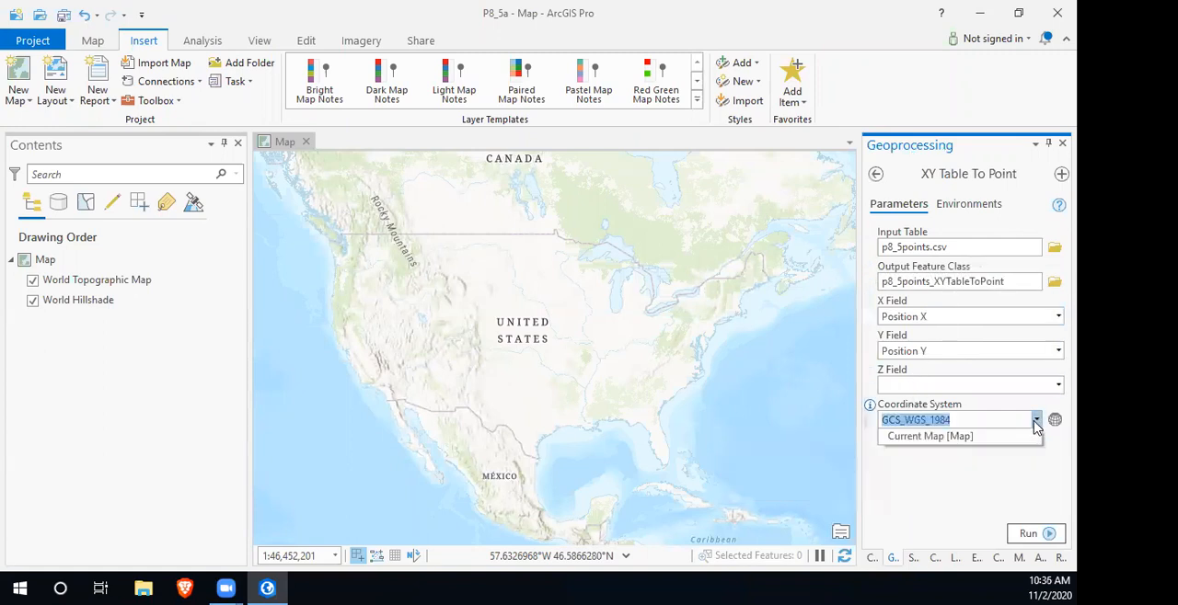
pyautogui.click(1036, 421)
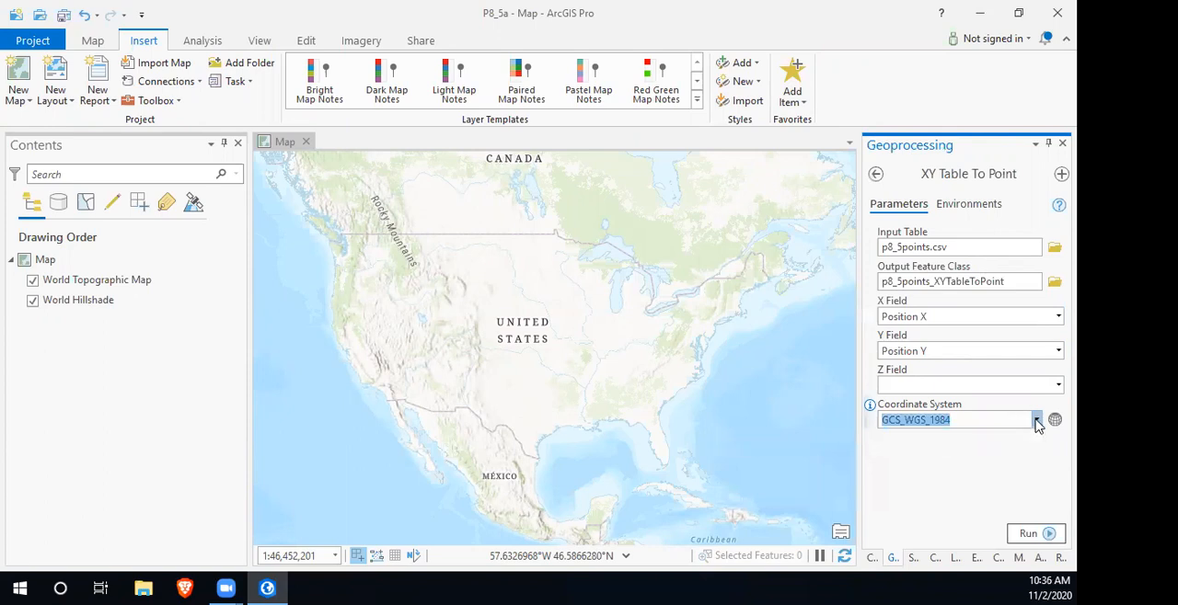
# - Set the map's XY coordinate system to the favorite NAD 1983 StatePlane New Mexico West FIPS 3003 Feet
pyautogui.click(43, 261)
pyautogui.doubleClick(44, 261)
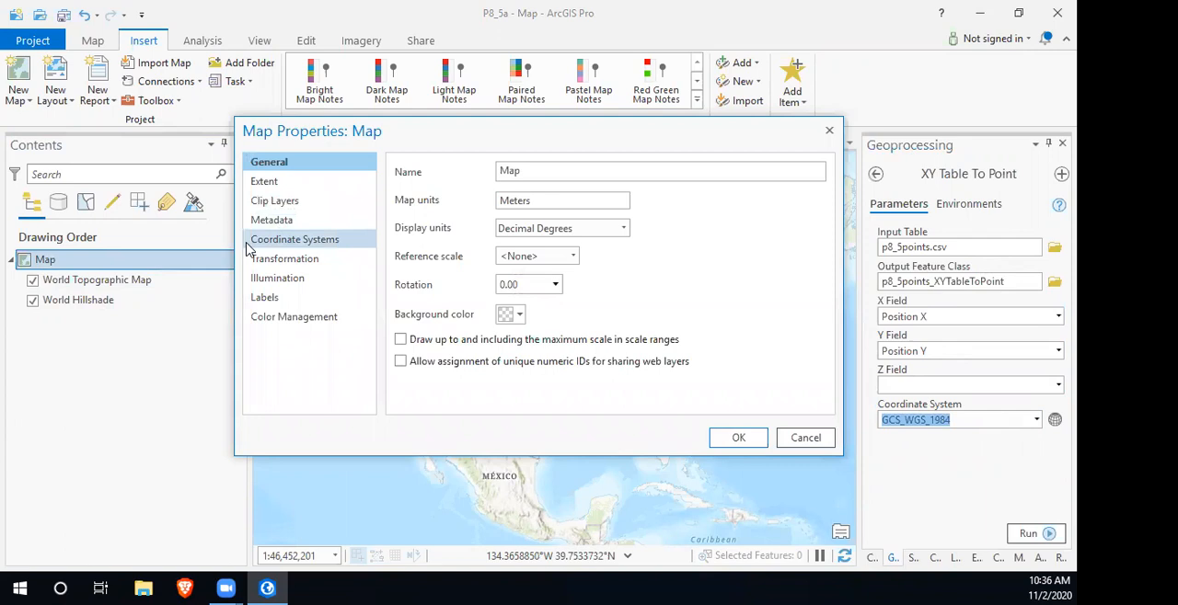
pyautogui.click(329, 241)
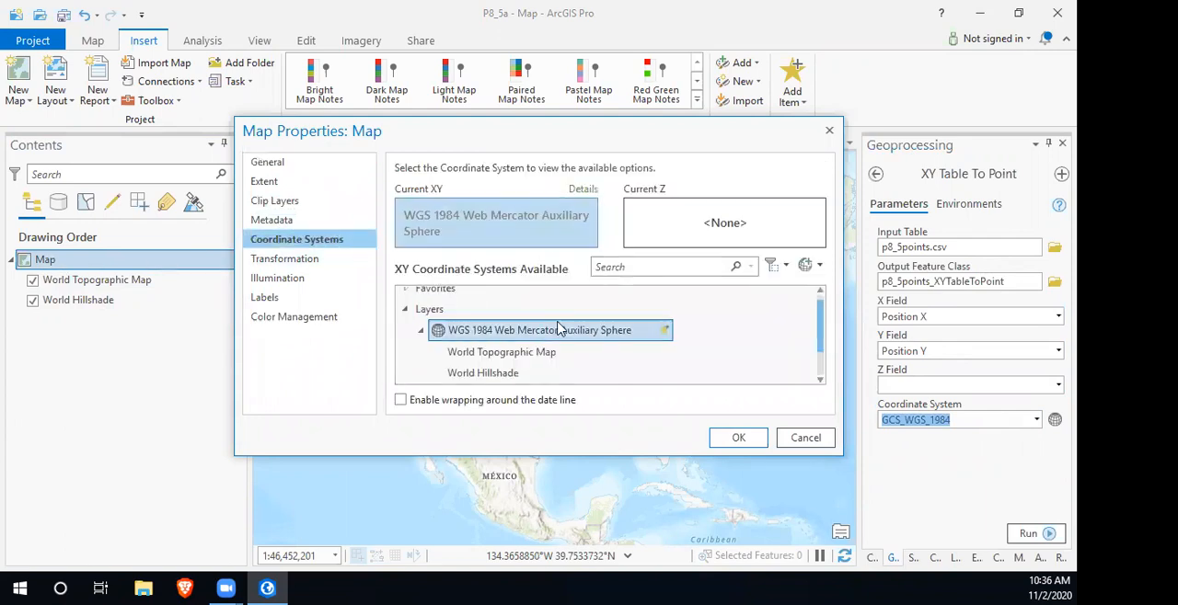
pyautogui.scroll(1, 447, 316)
pyautogui.click(406, 298)
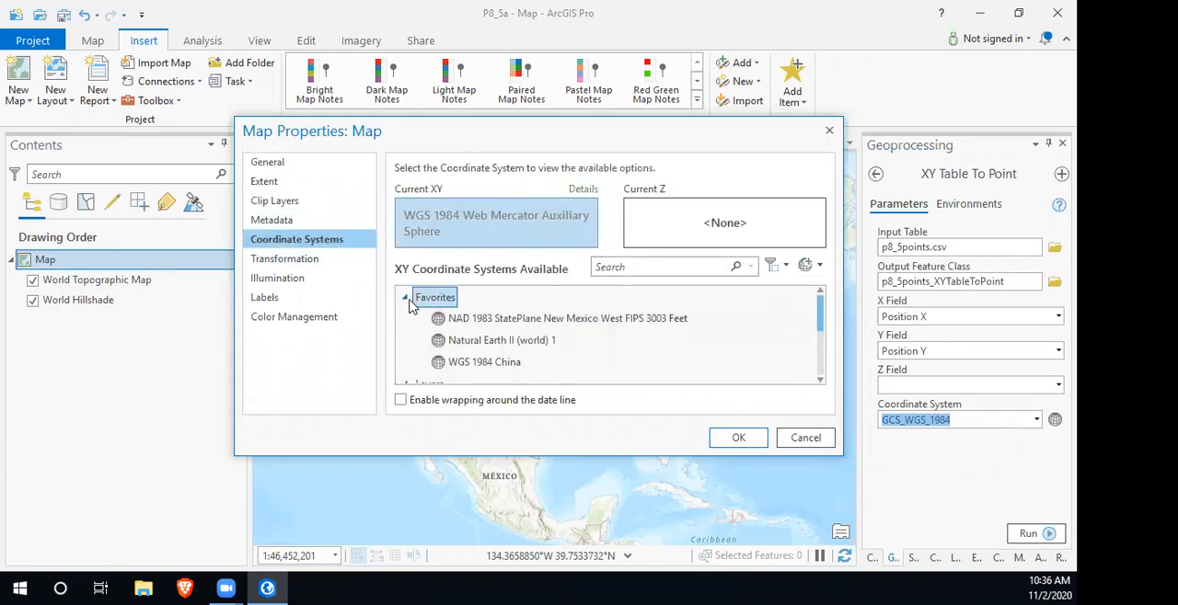
pyautogui.click(492, 319)
pyautogui.click(738, 437)
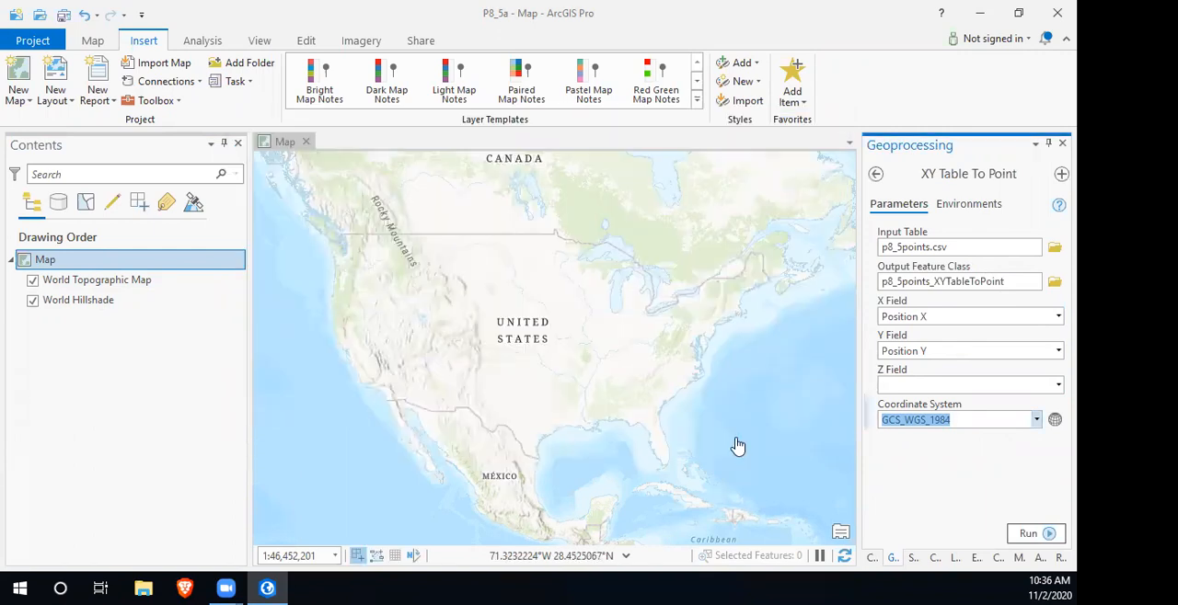
# - Set both the tool's coordinate system and its output coordinate system to Current Map and run XY Table To Point
pyautogui.click(1037, 420)
pyautogui.click(970, 439)
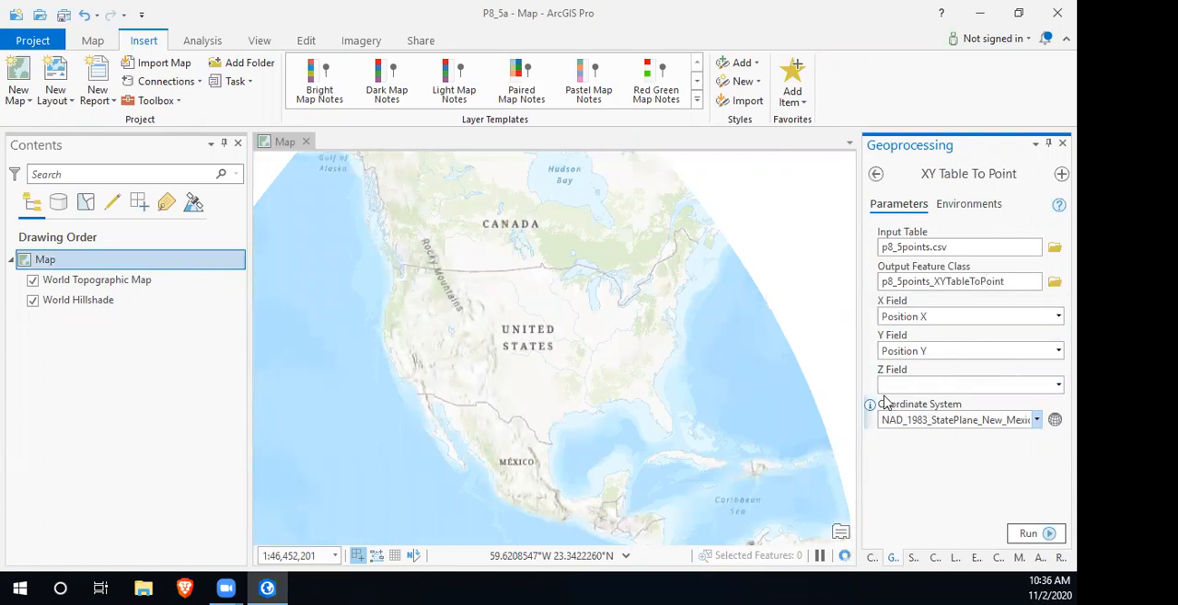
pyautogui.scroll(5, 481, 386)
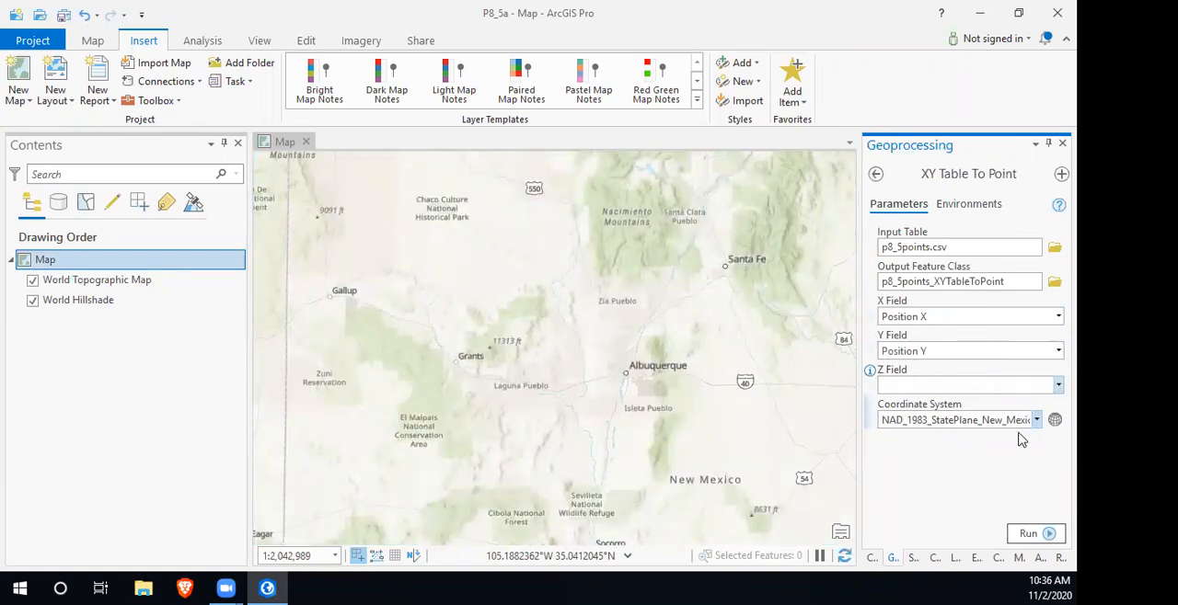
pyautogui.click(968, 204)
pyautogui.click(1036, 249)
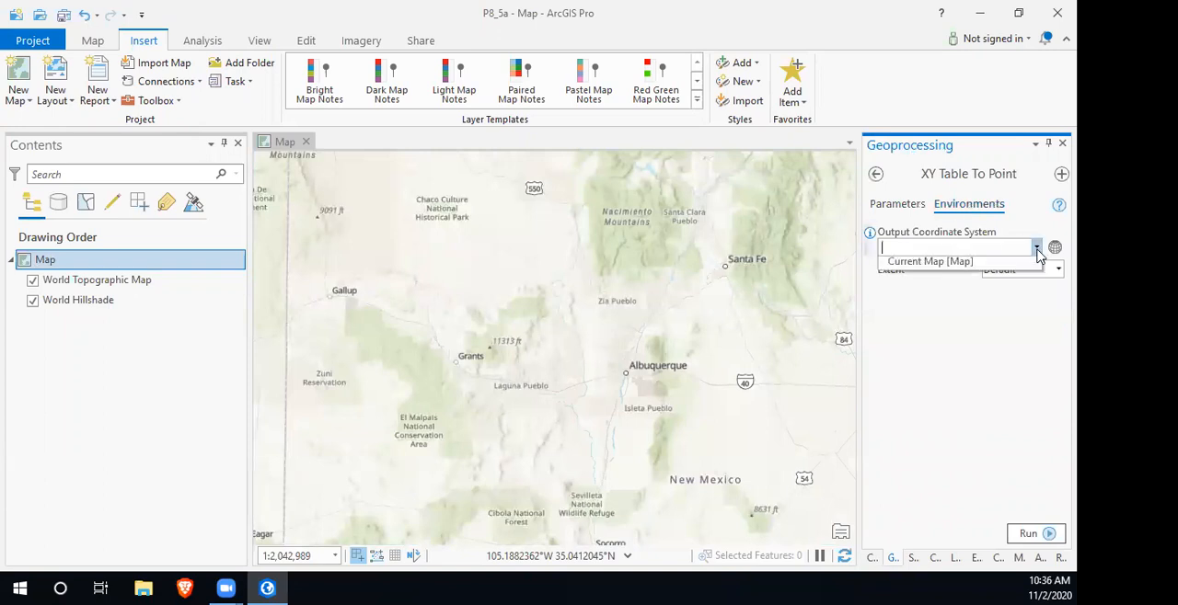
pyautogui.click(973, 263)
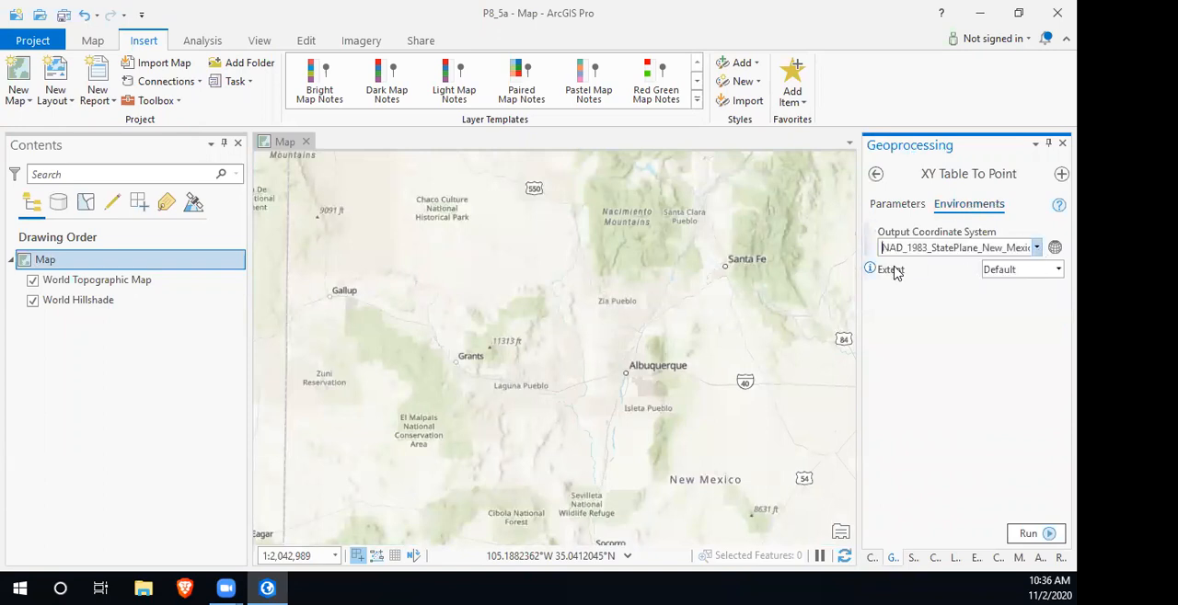
pyautogui.click(1048, 534)
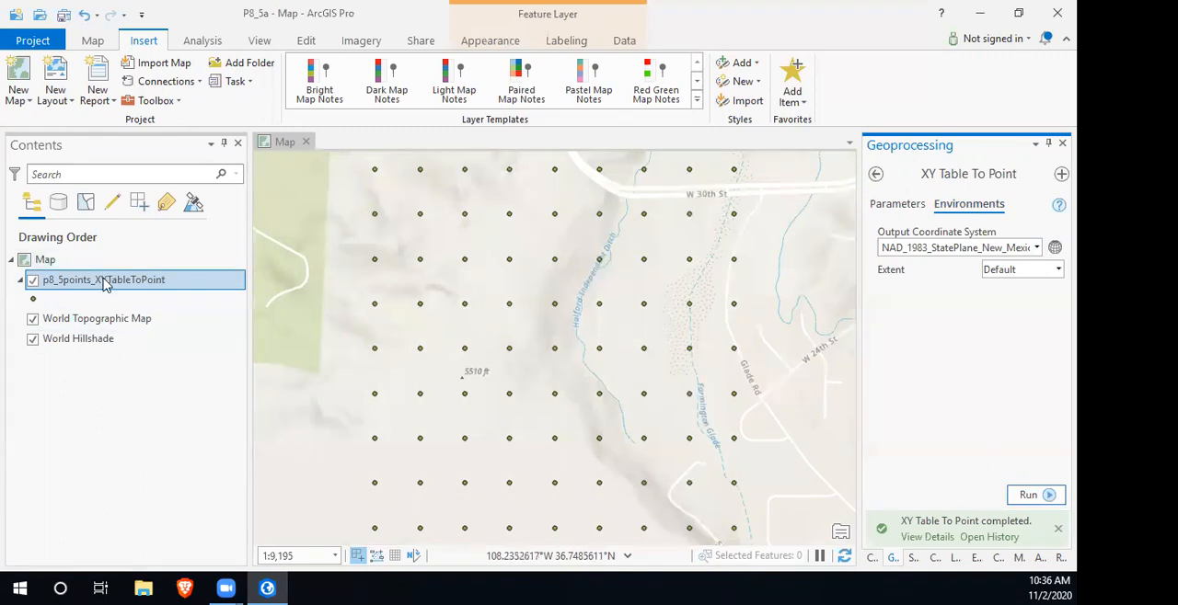
# - Open the attribute table of p8_5points_XYTableToPoint, dock it as a tab beside the map, and return to the map
pyautogui.hotkey('ctrl', 't')
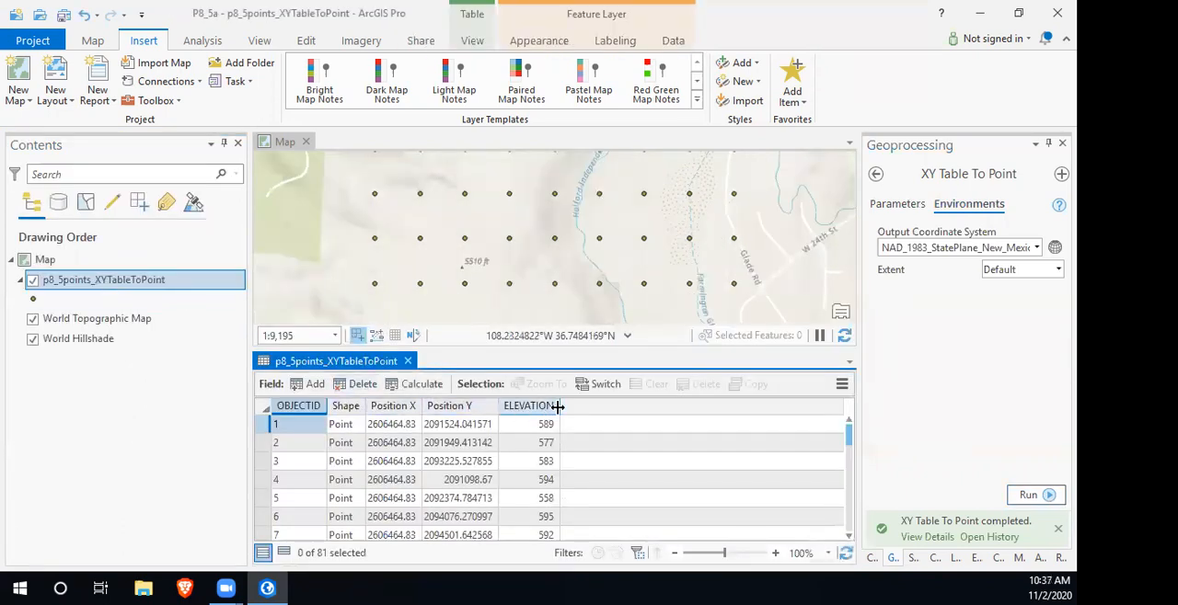
pyautogui.moveTo(414, 412)
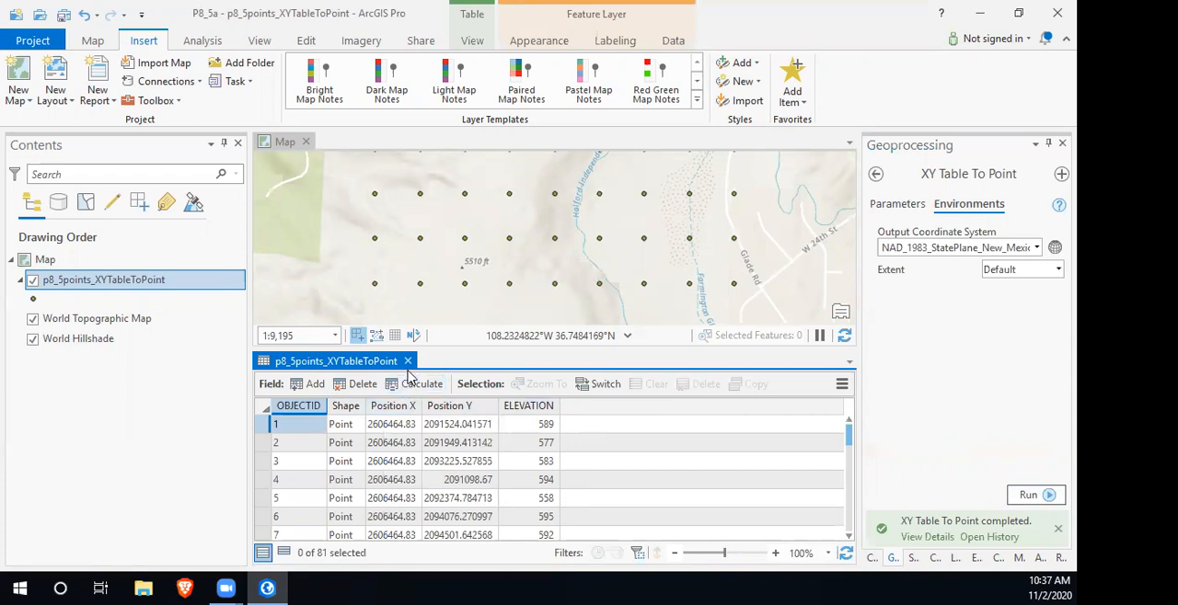
pyautogui.moveTo(367, 324); pyautogui.dragTo(361, 136)
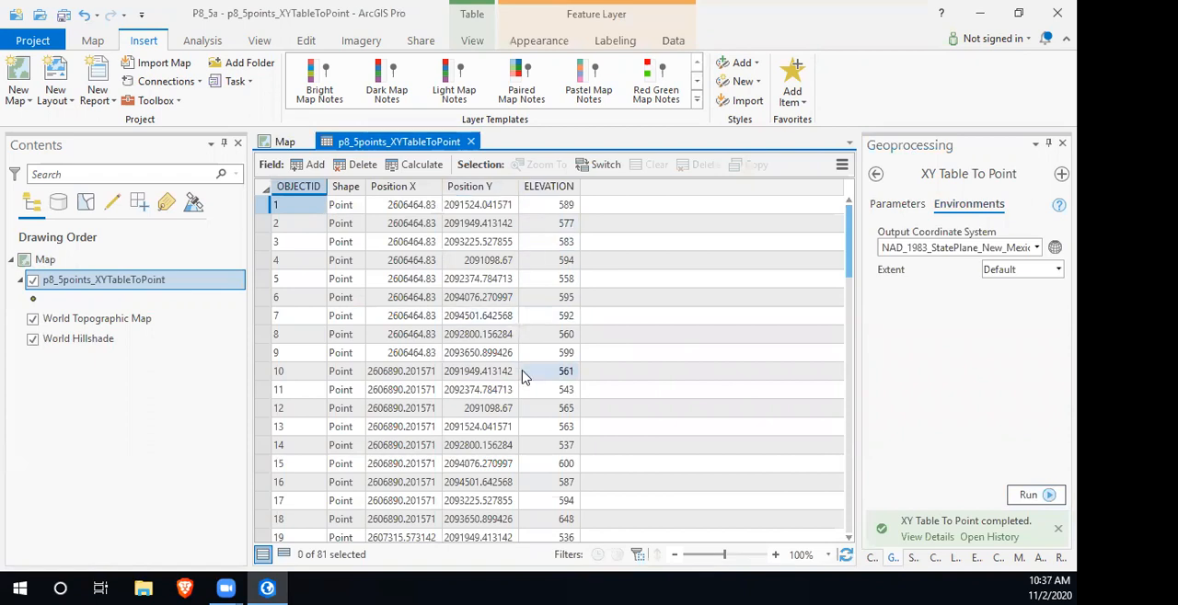
pyautogui.click(283, 145)
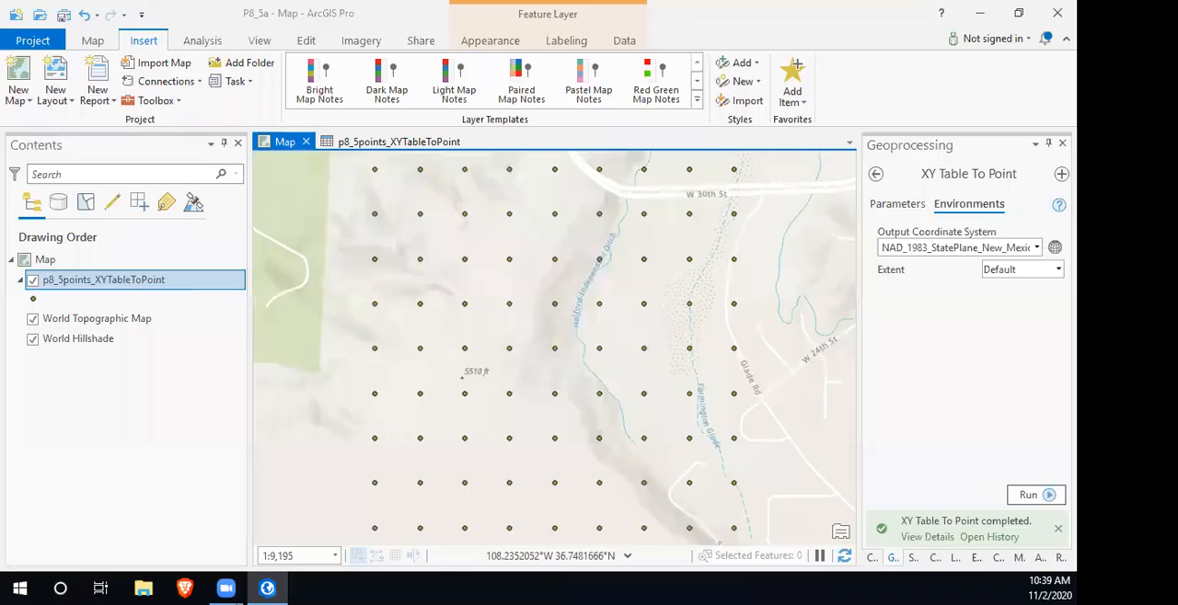
# - Hide the World Topographic Map and World Hillshade layers so that only the point grid is displayed
pyautogui.click(32, 319)
pyautogui.click(32, 338)
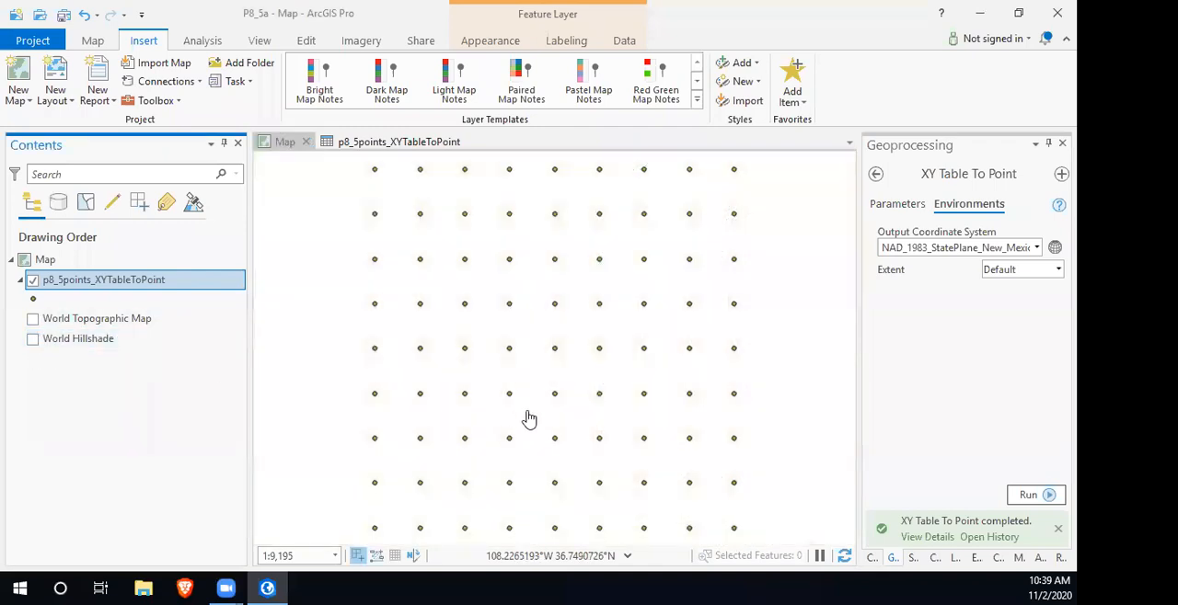
pyautogui.scroll(-2, 610, 350)
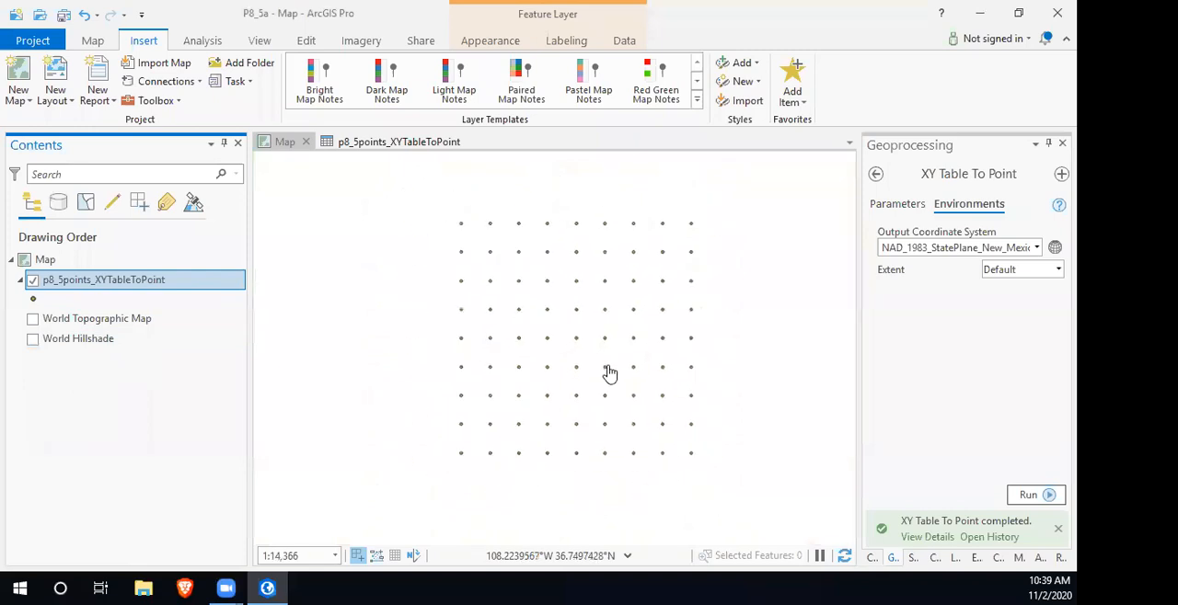
# - Open the IDW tool from the Interpolation toolset of the Spatial Analyst toolbox
pyautogui.moveTo(573, 395); pyautogui.dragTo(483, 371)
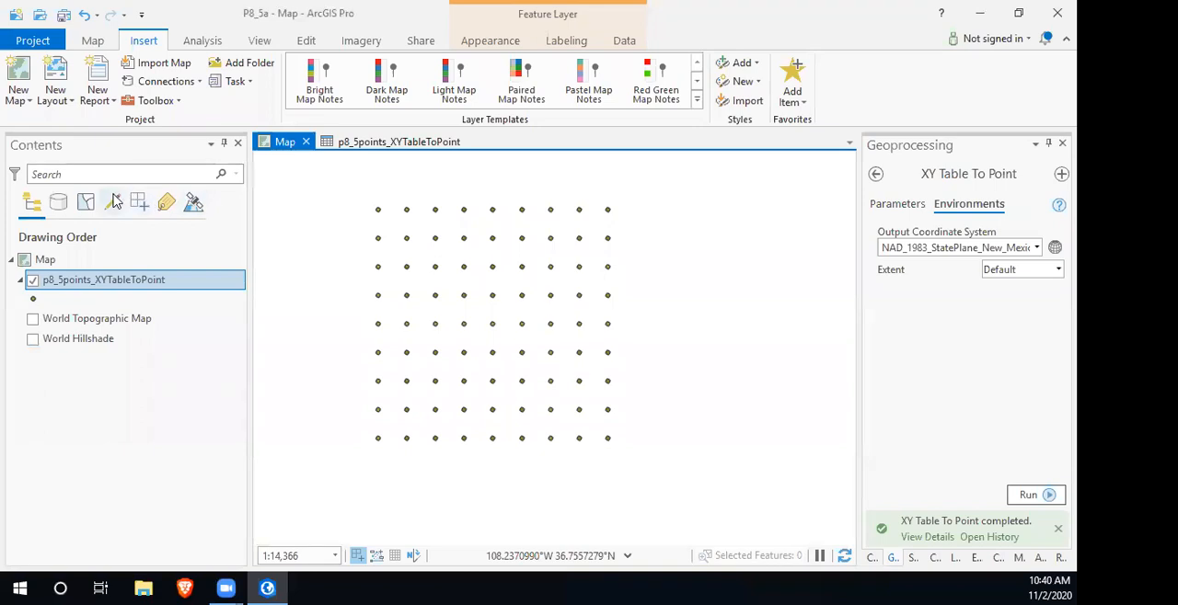
pyautogui.click(195, 44)
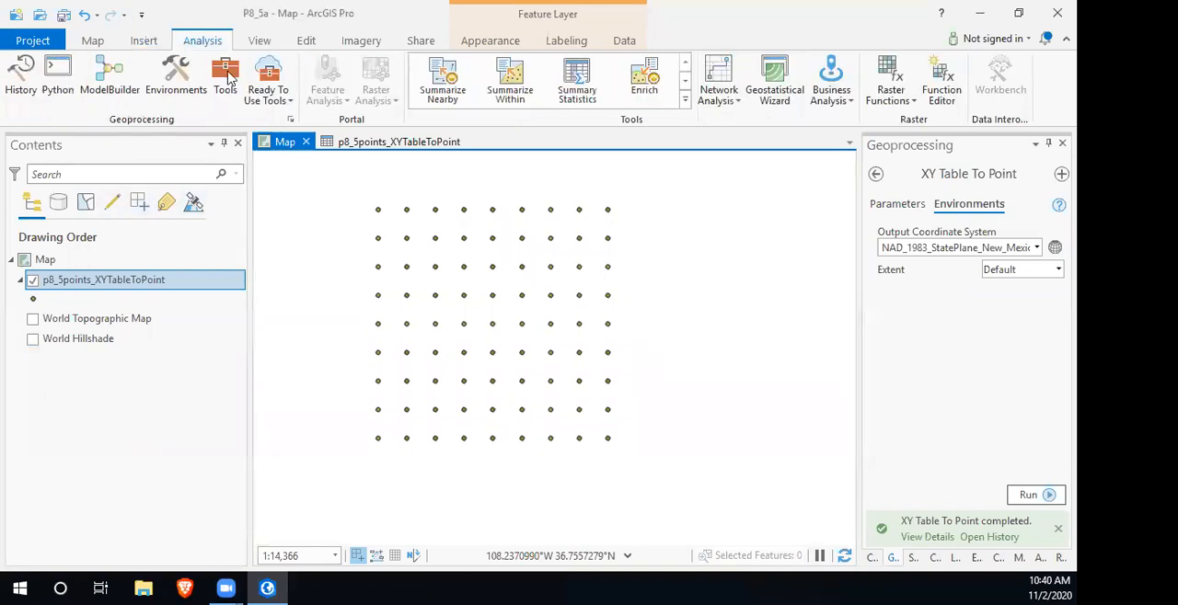
pyautogui.click(224, 81)
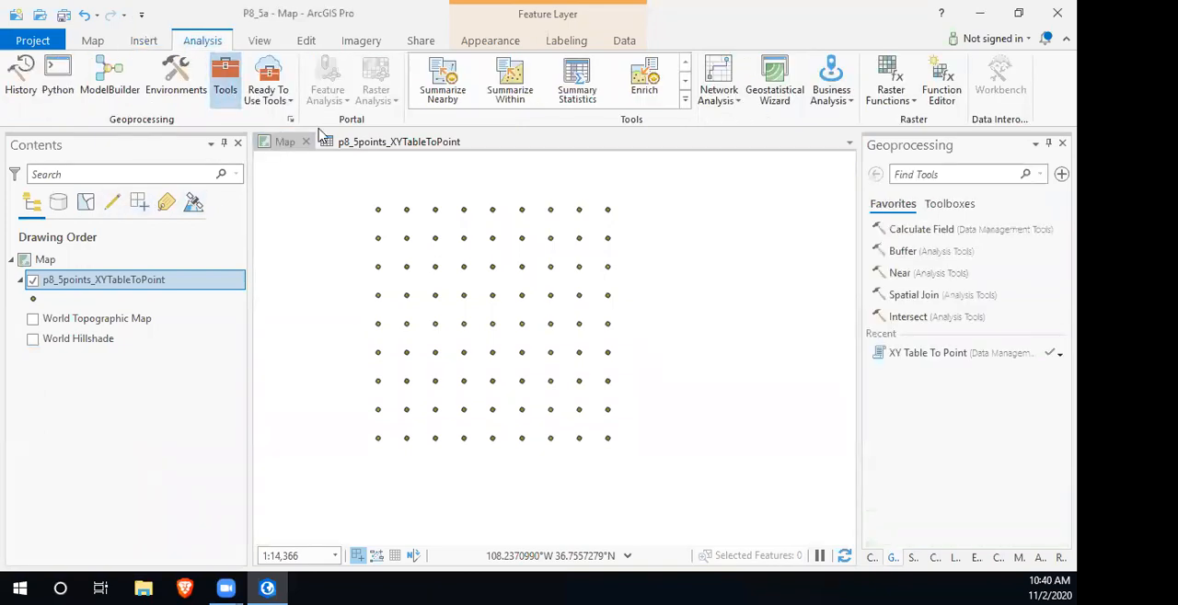
pyautogui.click(948, 205)
pyautogui.scroll(-5, 1020, 348)
pyautogui.click(991, 354)
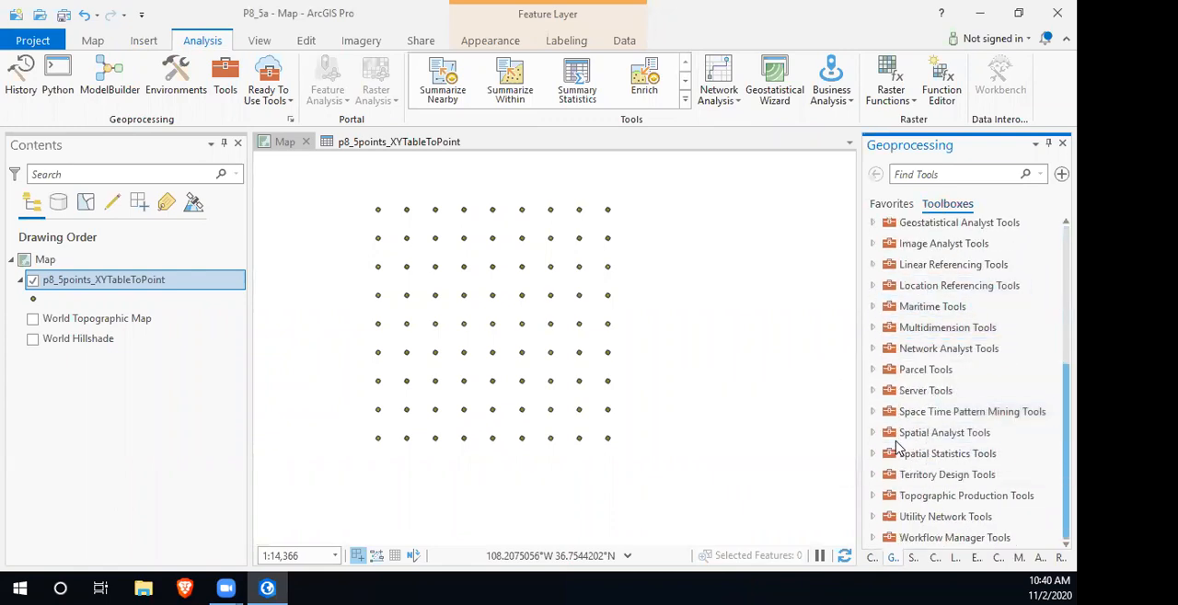
pyautogui.click(873, 433)
pyautogui.scroll(-2, 897, 414)
pyautogui.scroll(-4, 897, 408)
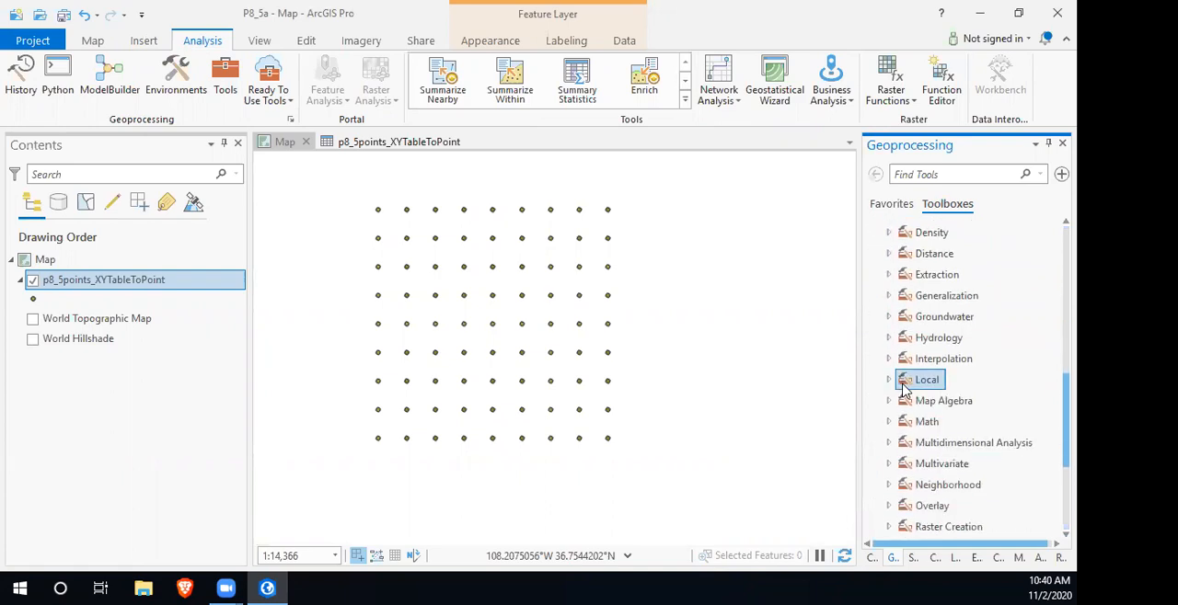
pyautogui.click(887, 358)
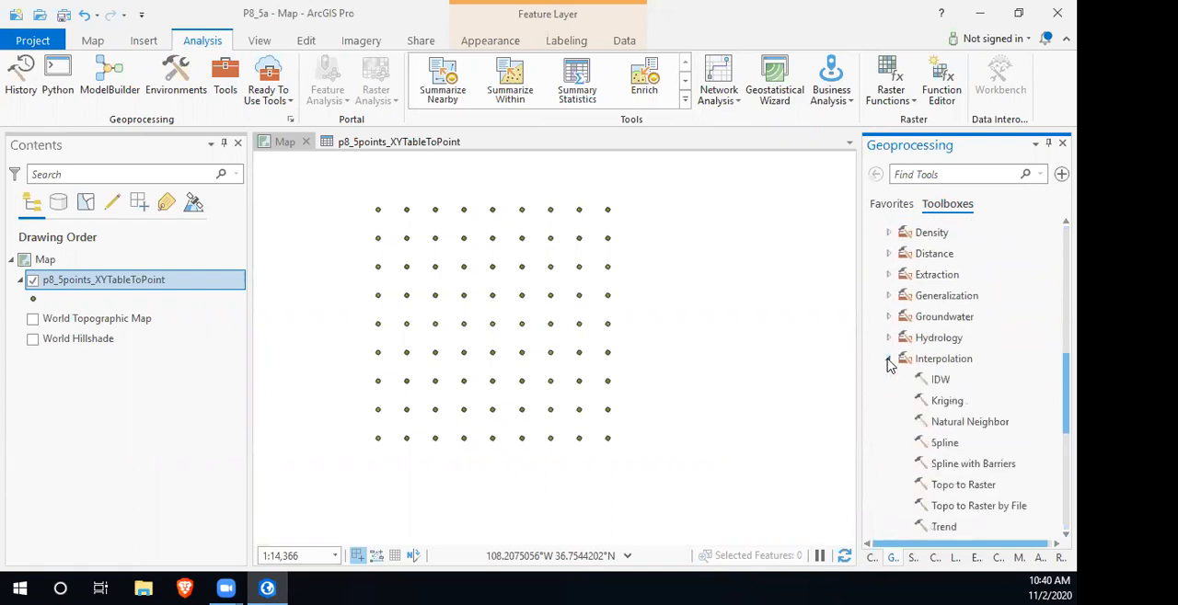
pyautogui.click(938, 380)
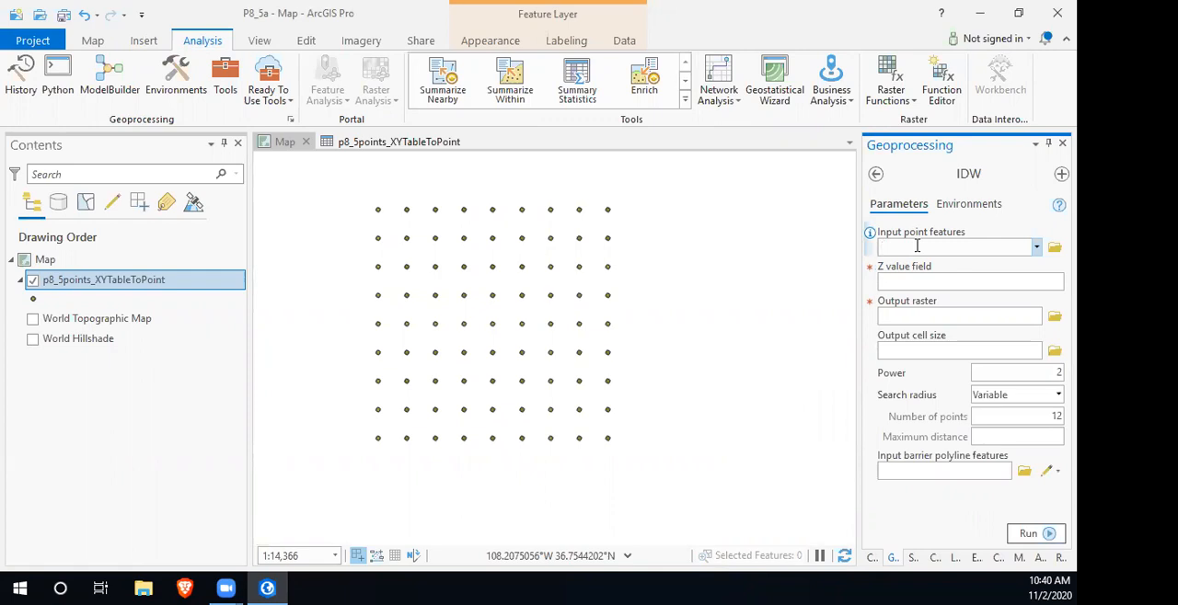
# - Set the IDW input point features to p8_5points_XYTableToPoint and the Z value field to ELEVATION
pyautogui.click(1037, 248)
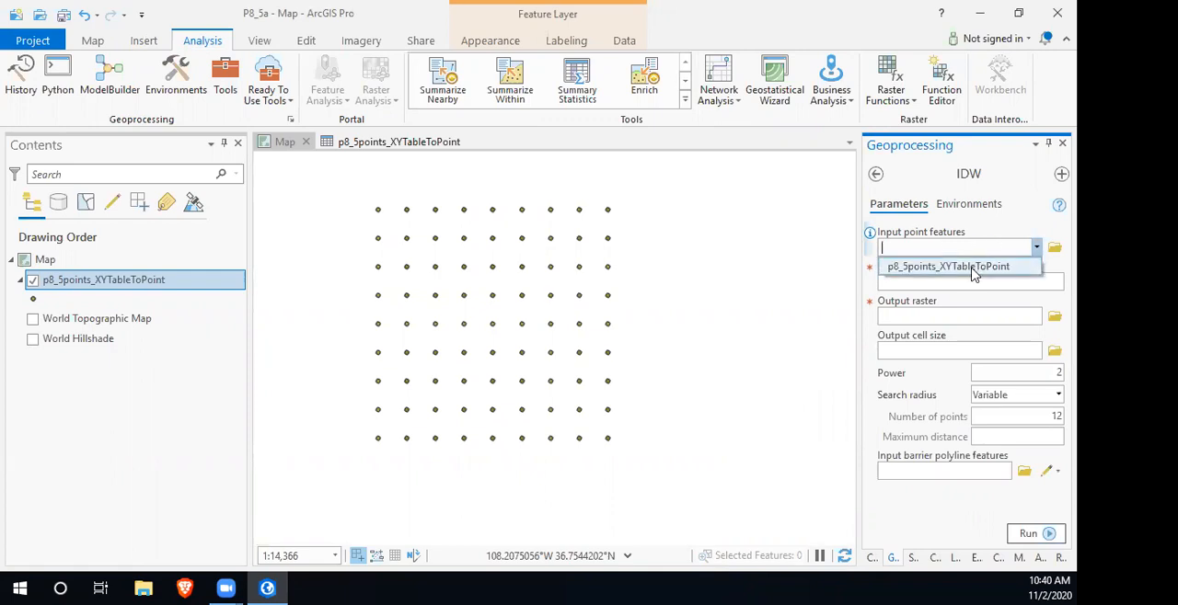
pyautogui.click(971, 269)
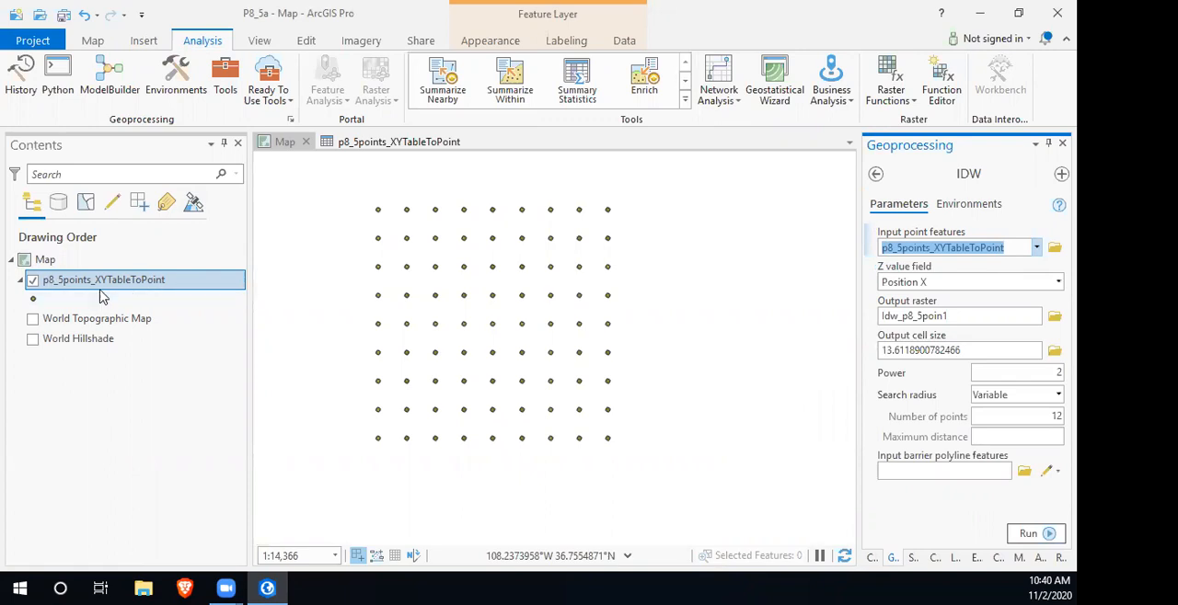
pyautogui.click(1055, 282)
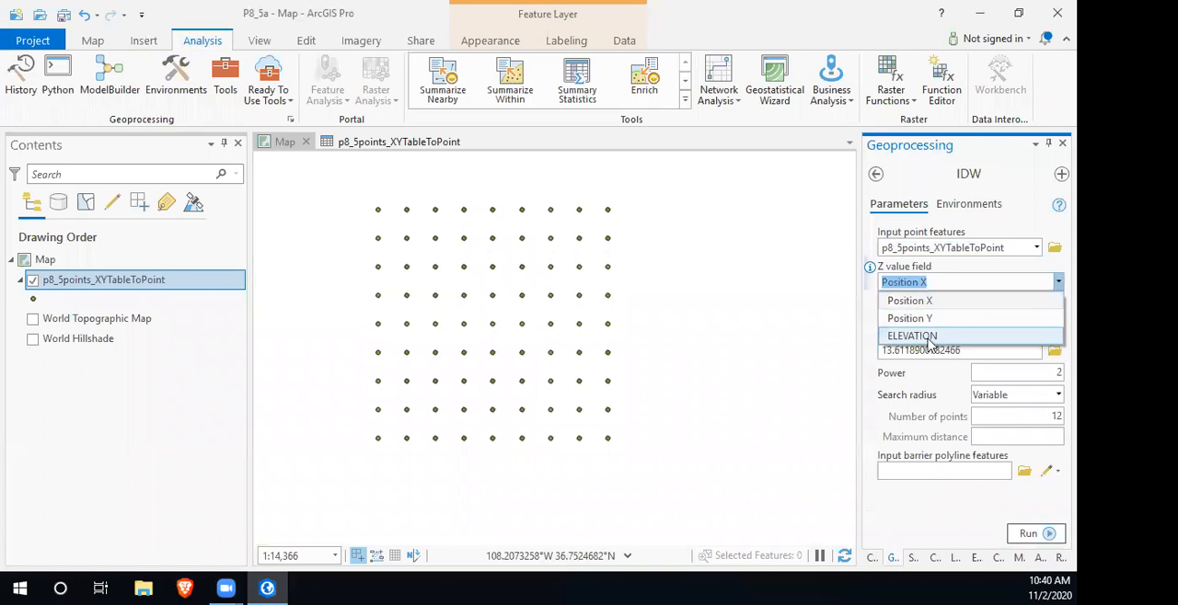
pyautogui.click(914, 337)
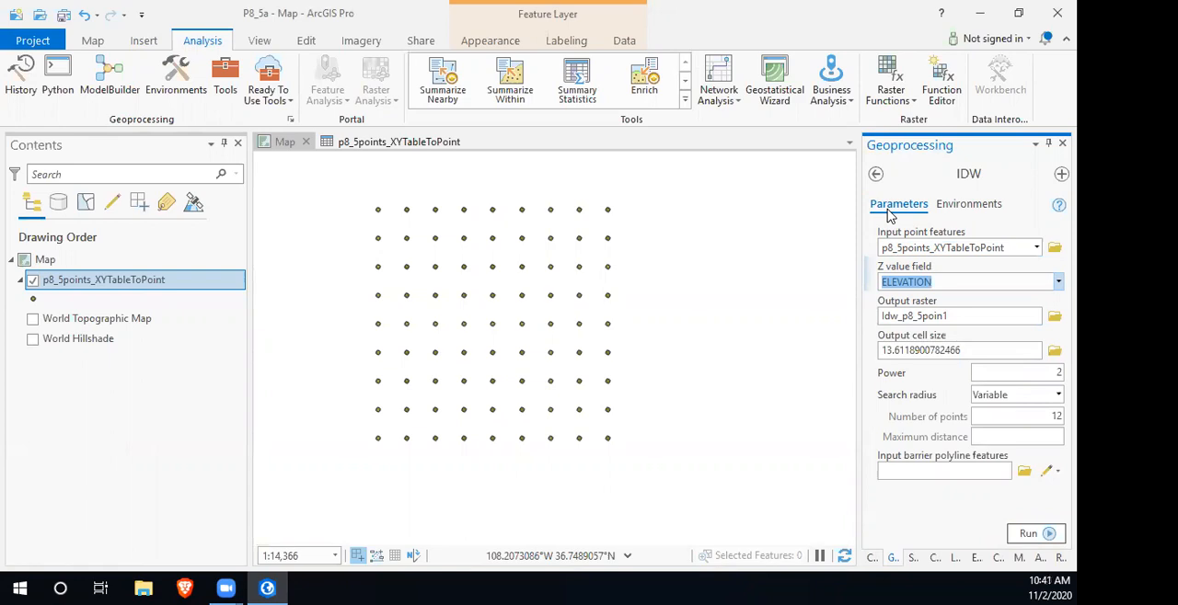
# - Name the output raster P8_5Surf in the P8_5a.gdb geodatabase
pyautogui.click(964, 315)
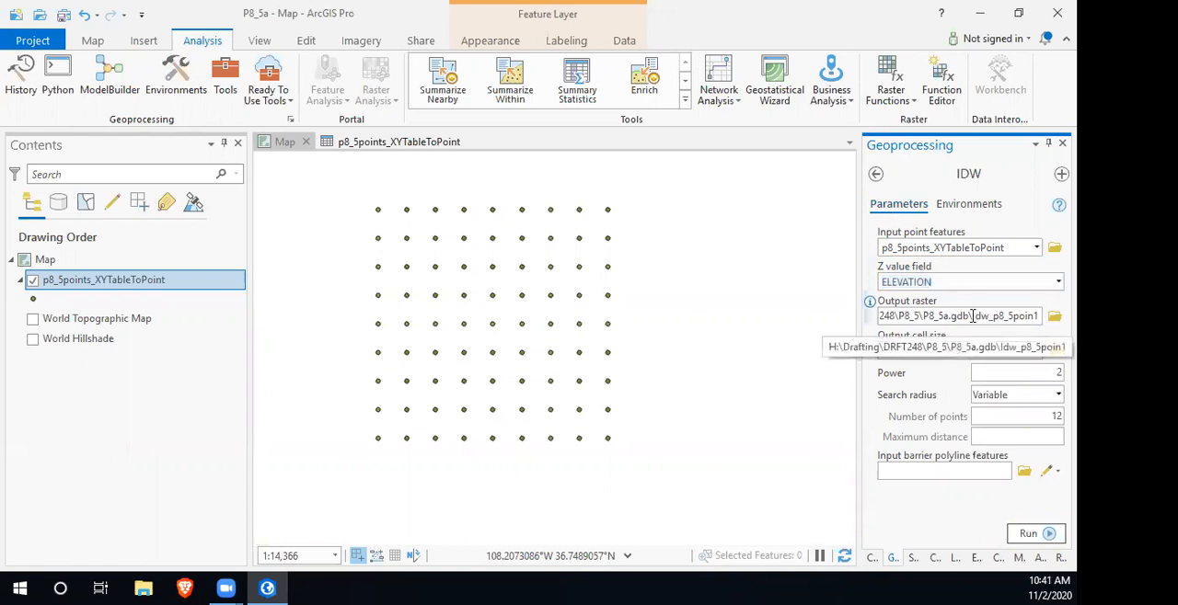
pyautogui.moveTo(974, 315); pyautogui.dragTo(1039, 316)
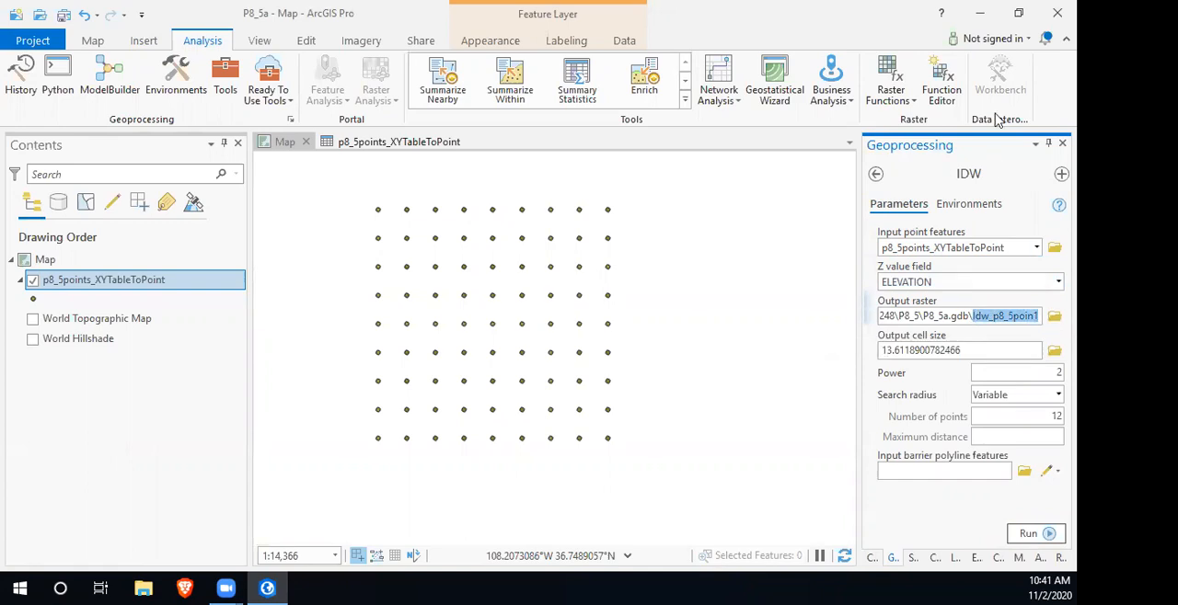
pyautogui.write('P8_5Surf')
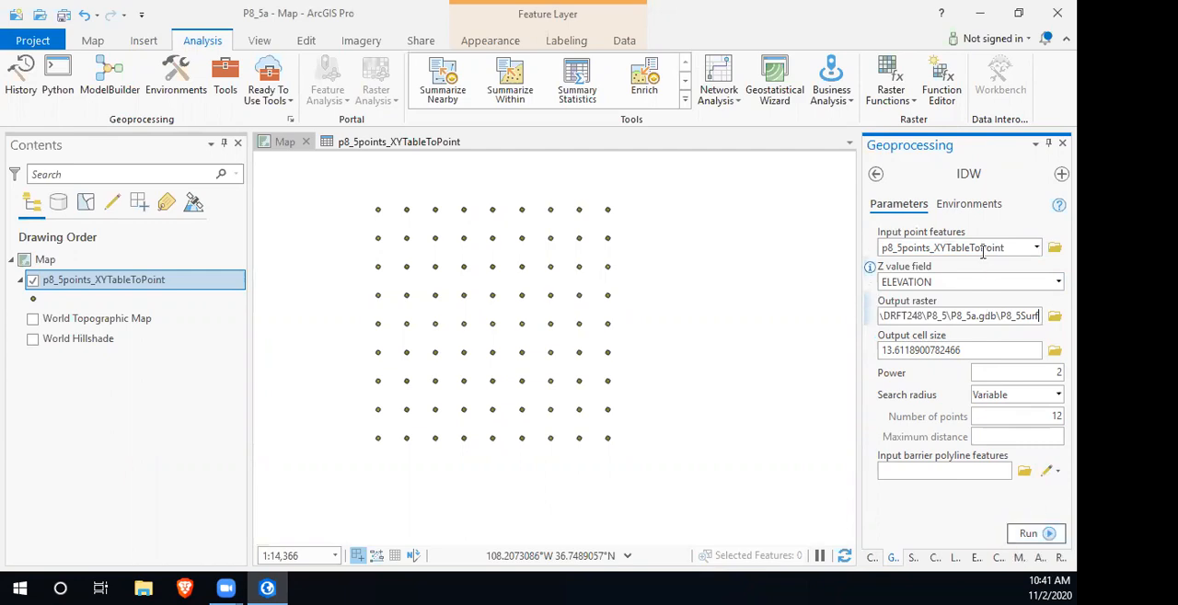
# - Set the IDW output coordinate system to the map's NAD 1983 StatePlane New Mexico system and run the tool
pyautogui.click(978, 203)
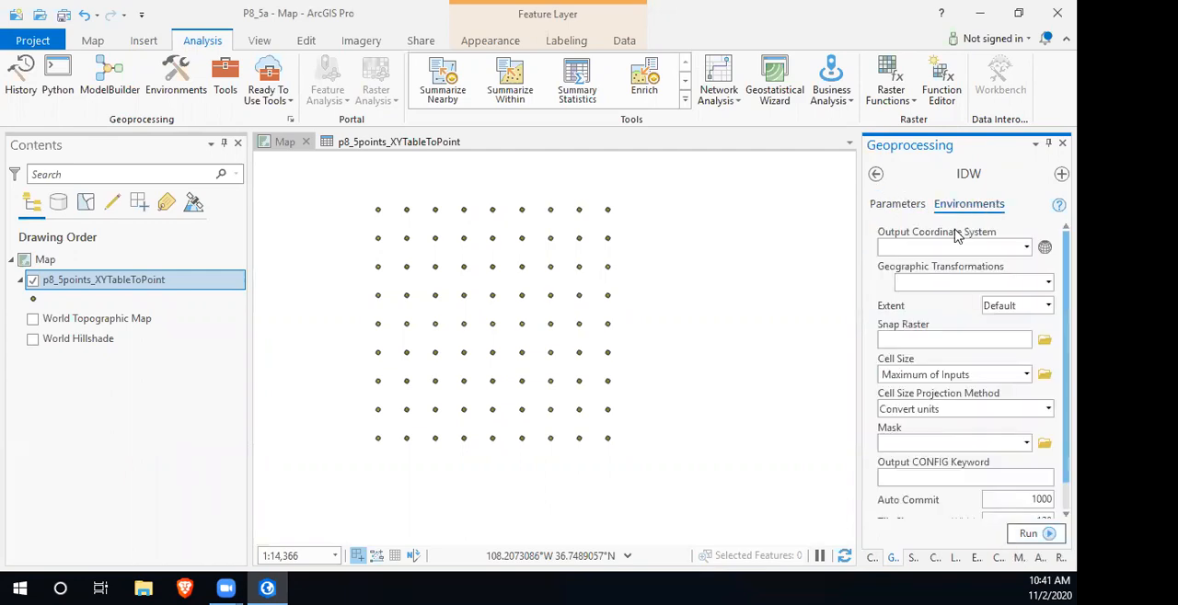
pyautogui.click(1026, 247)
pyautogui.click(957, 282)
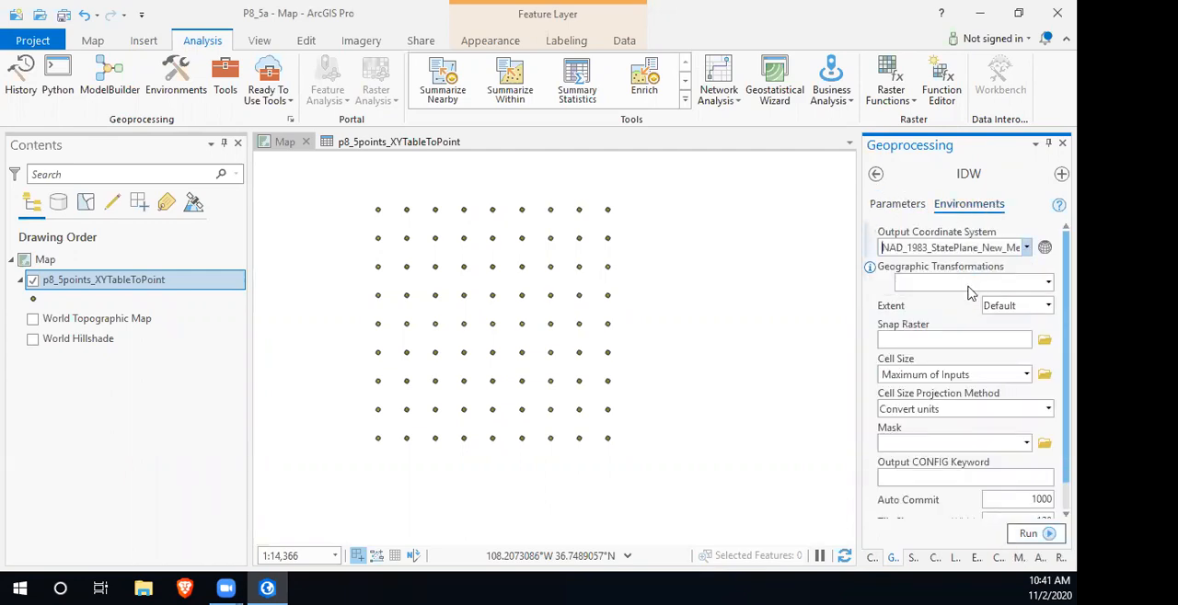
pyautogui.click(1052, 534)
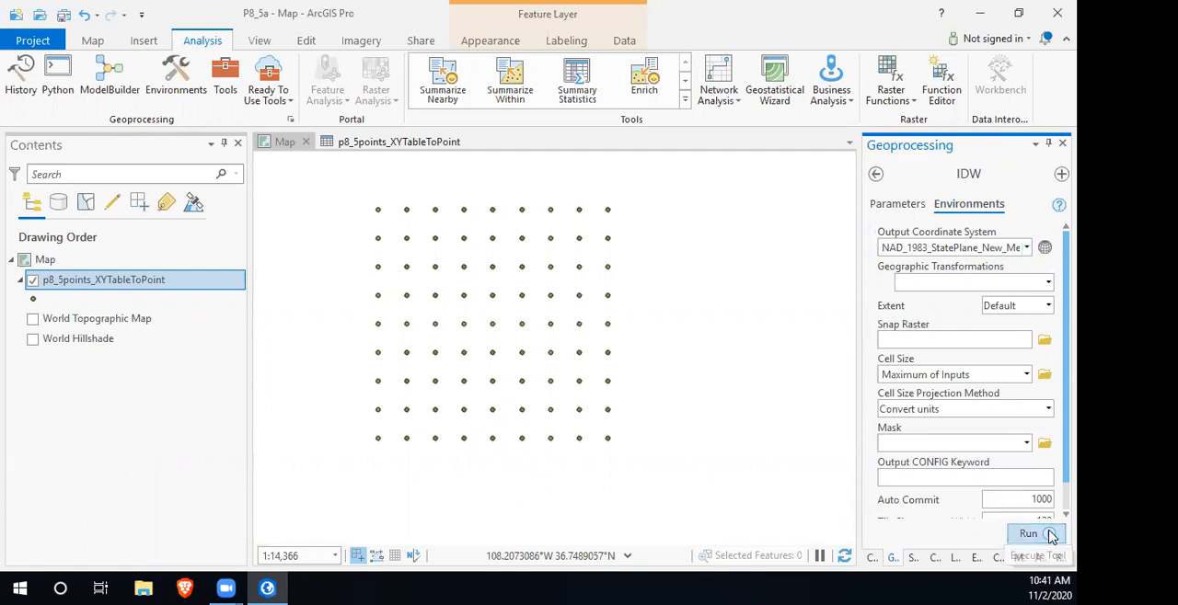
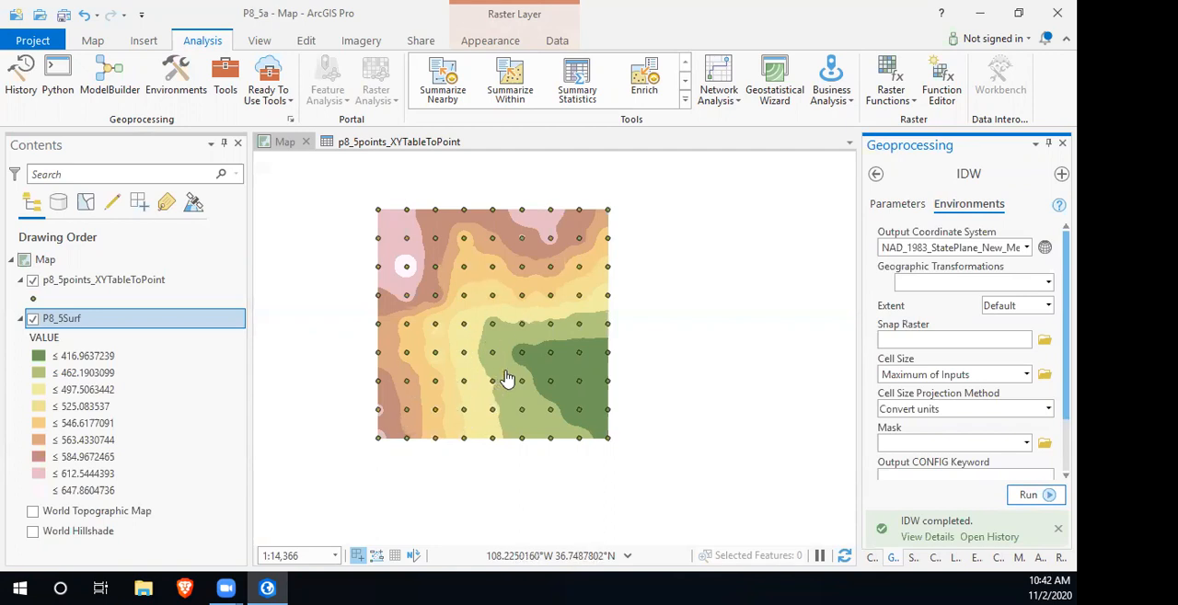
# - Open the Contour tool from the Surface toolset of the Spatial Analyst toolbox
pyautogui.click(876, 179)
pyautogui.click(876, 176)
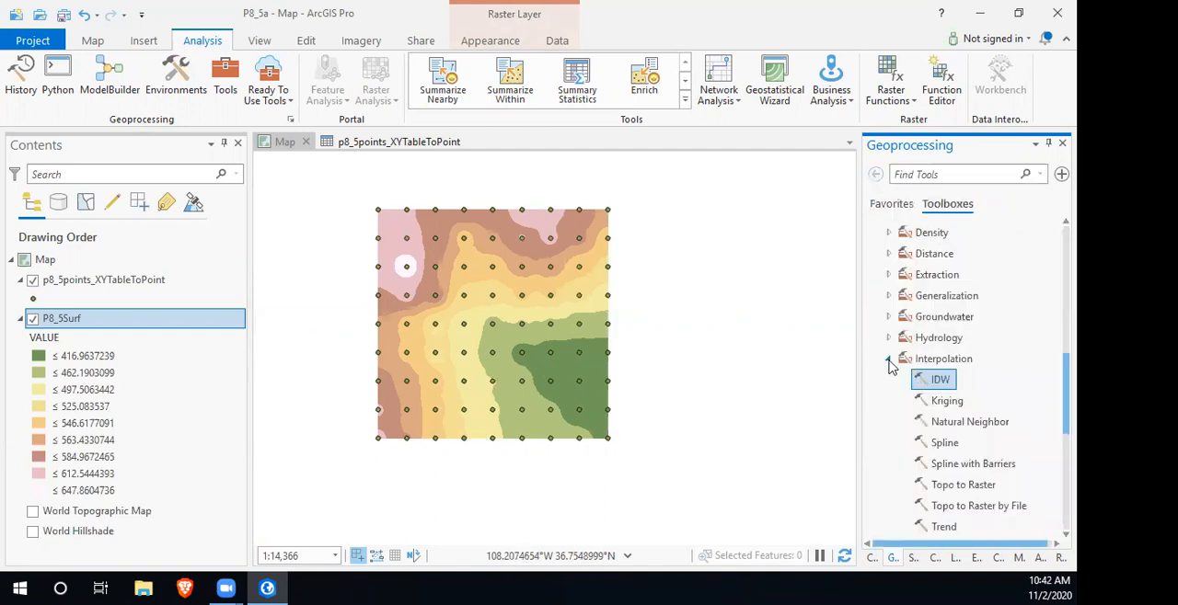
pyautogui.click(889, 362)
pyautogui.scroll(-3, 890, 354)
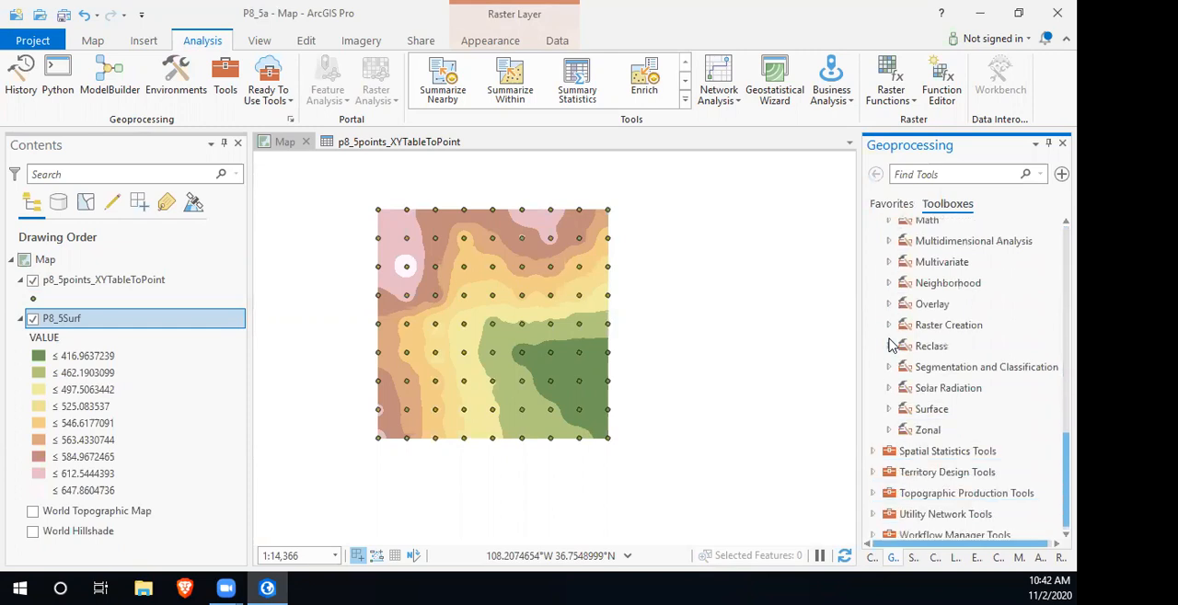
pyautogui.click(889, 409)
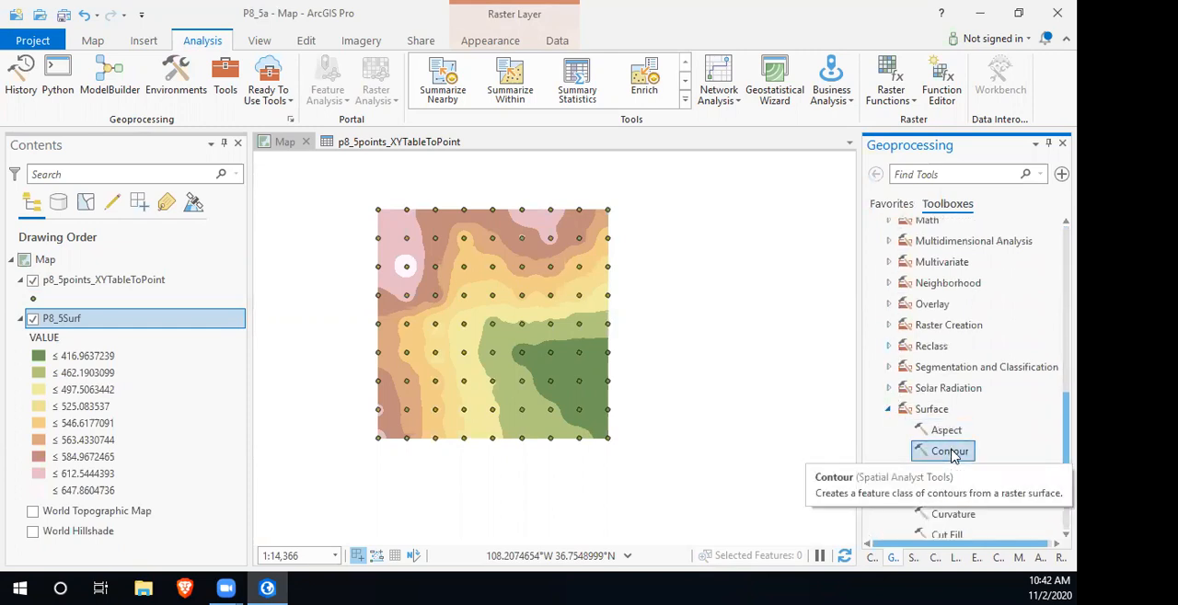
pyautogui.click(950, 452)
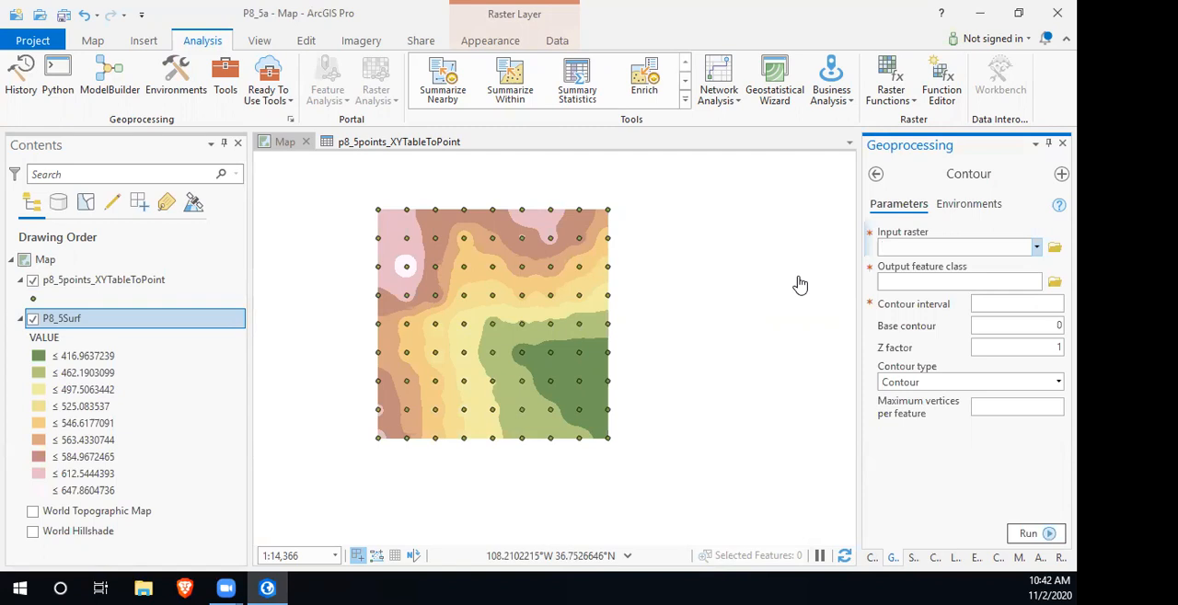
# - Return to the toolbox list, collapse the Surface toolset, and reopen the Contour tool from it
pyautogui.click(875, 173)
pyautogui.click(888, 409)
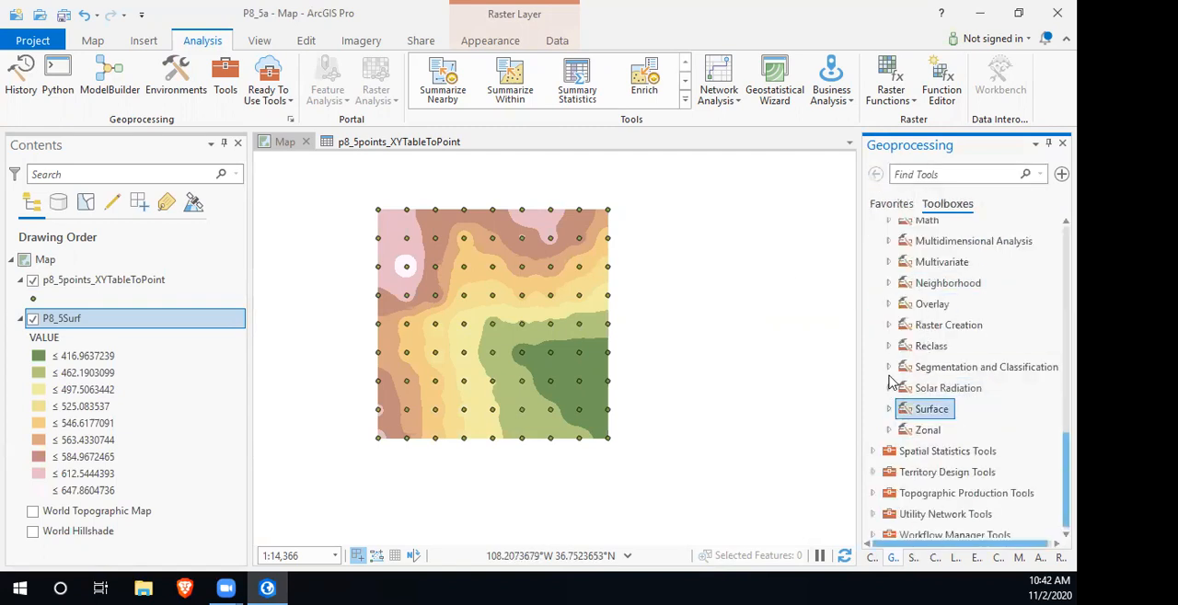
pyautogui.scroll(3, 897, 377)
pyautogui.scroll(3, 900, 373)
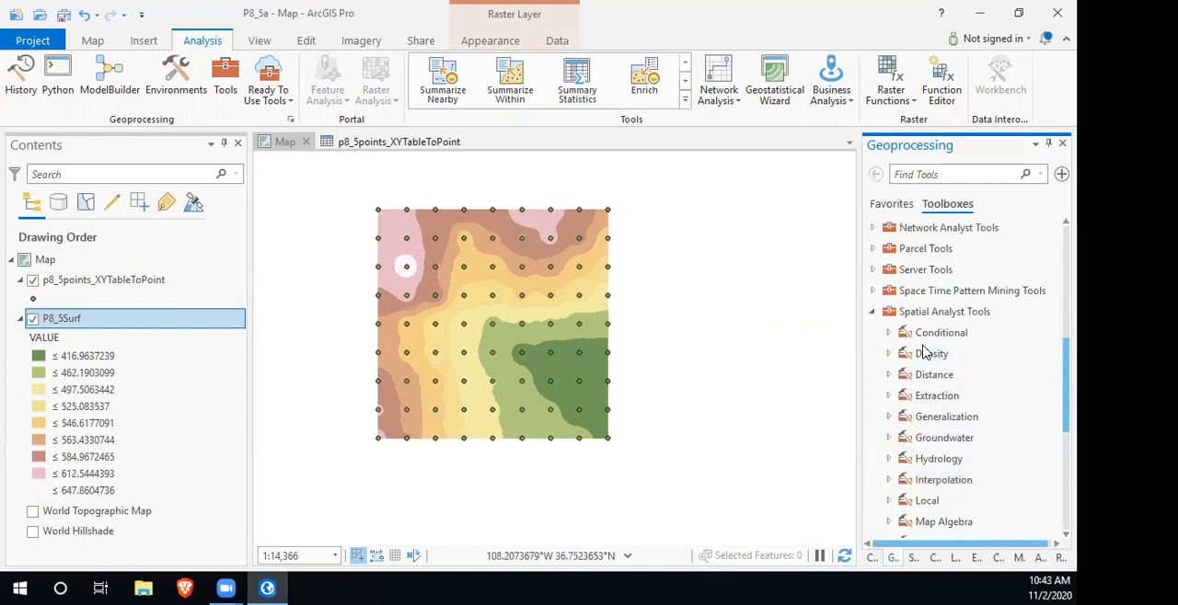
pyautogui.scroll(-4, 919, 347)
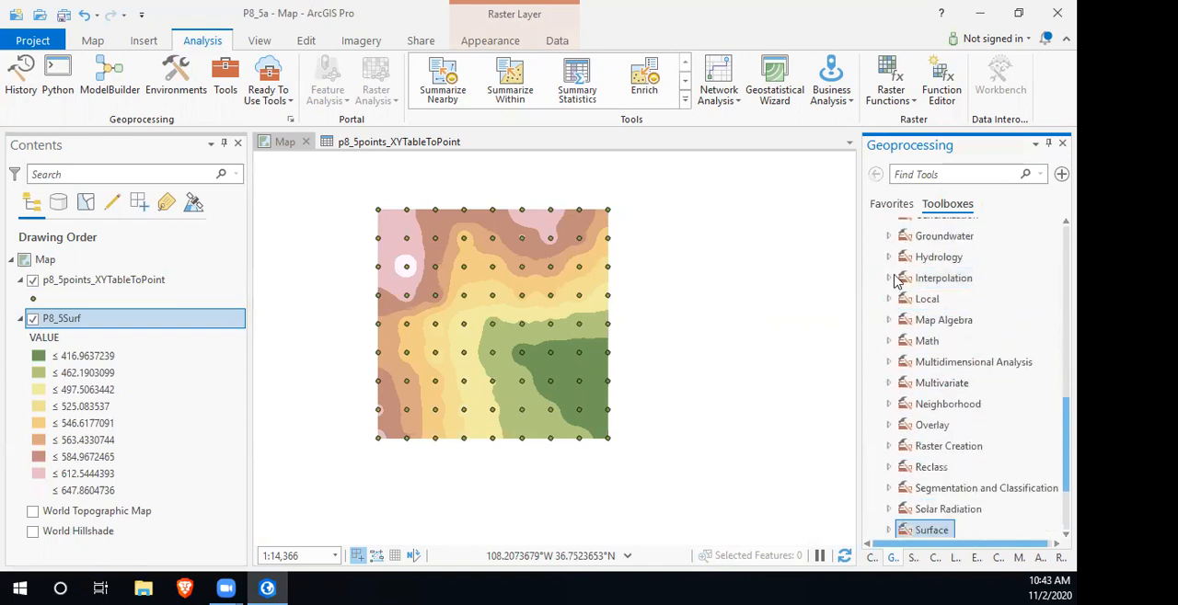
pyautogui.scroll(-3, 945, 507)
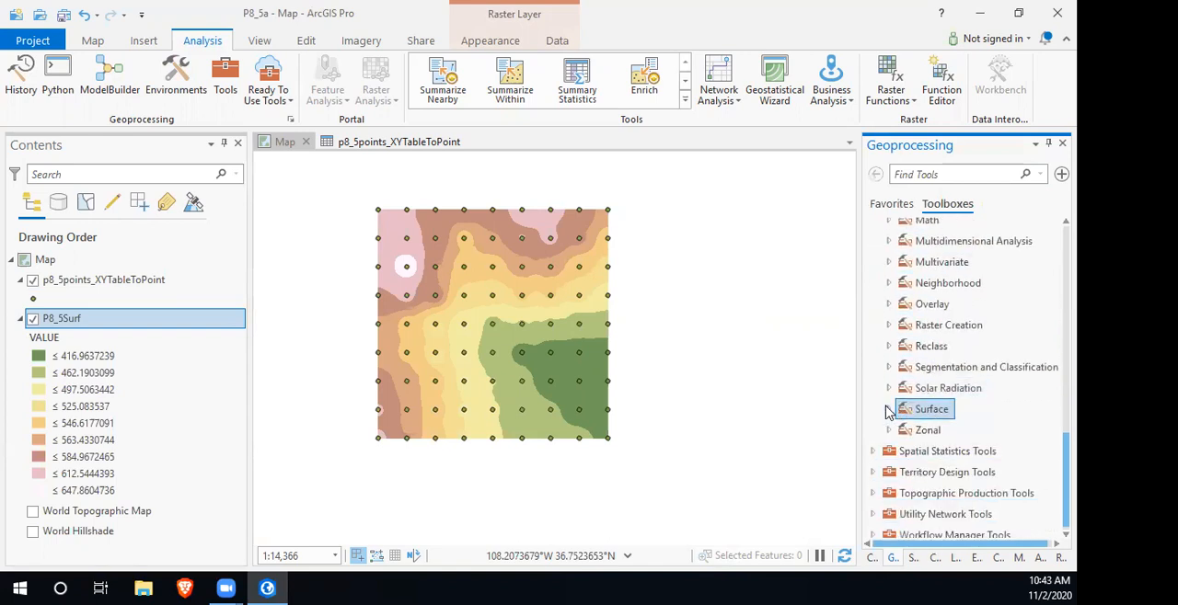
pyautogui.click(888, 409)
pyautogui.click(960, 454)
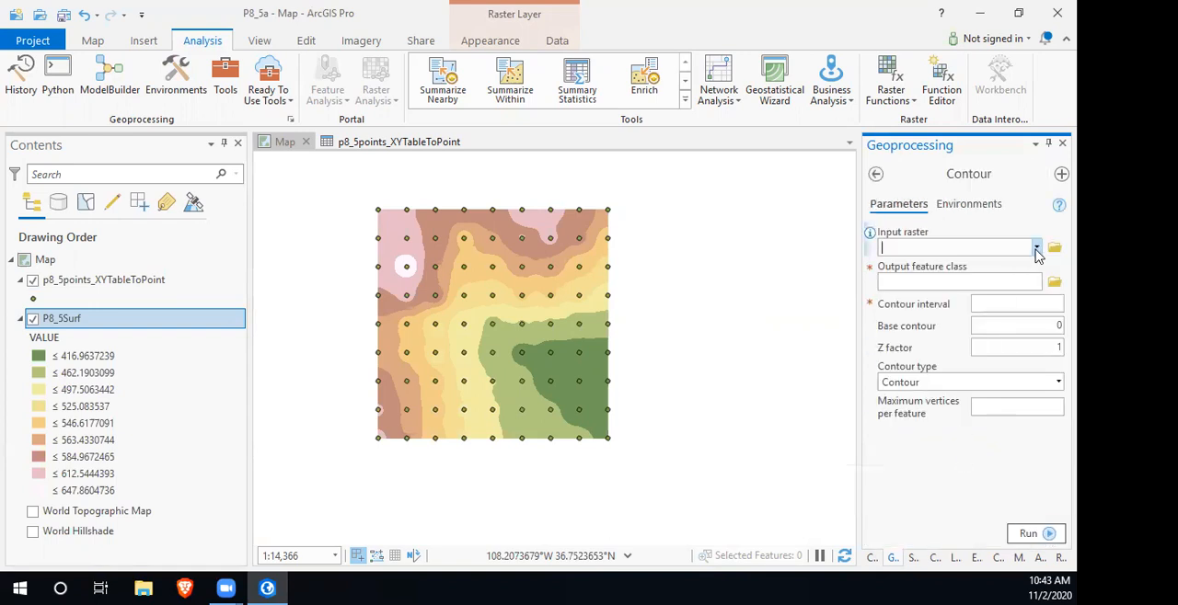
# - Set the Contour input raster to P8_5Surf, the output feature class to Contour_P8_5 and the contour interval to 10
pyautogui.click(1036, 249)
pyautogui.click(907, 267)
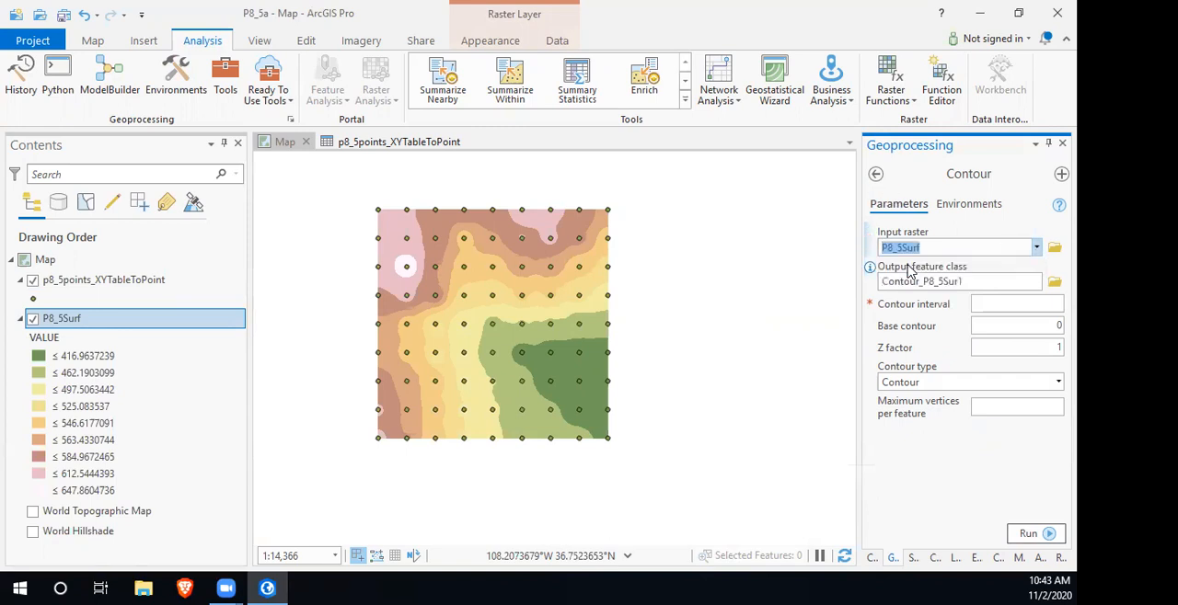
pyautogui.click(971, 282)
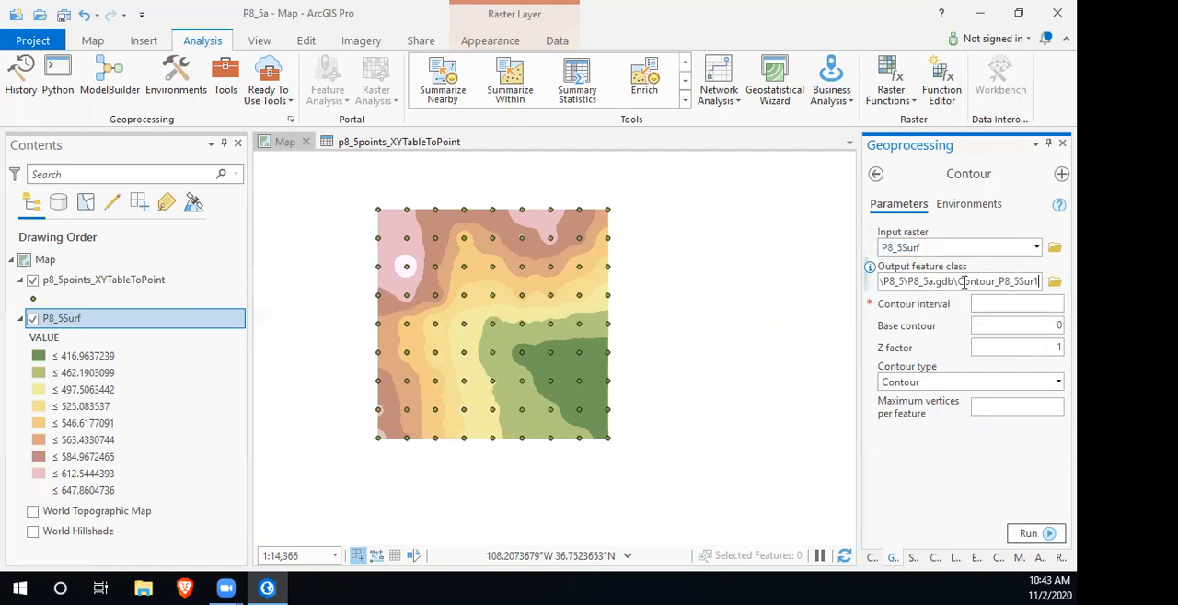
pyautogui.moveTo(1019, 282); pyautogui.dragTo(1054, 287)
pyautogui.press('BackSpace')
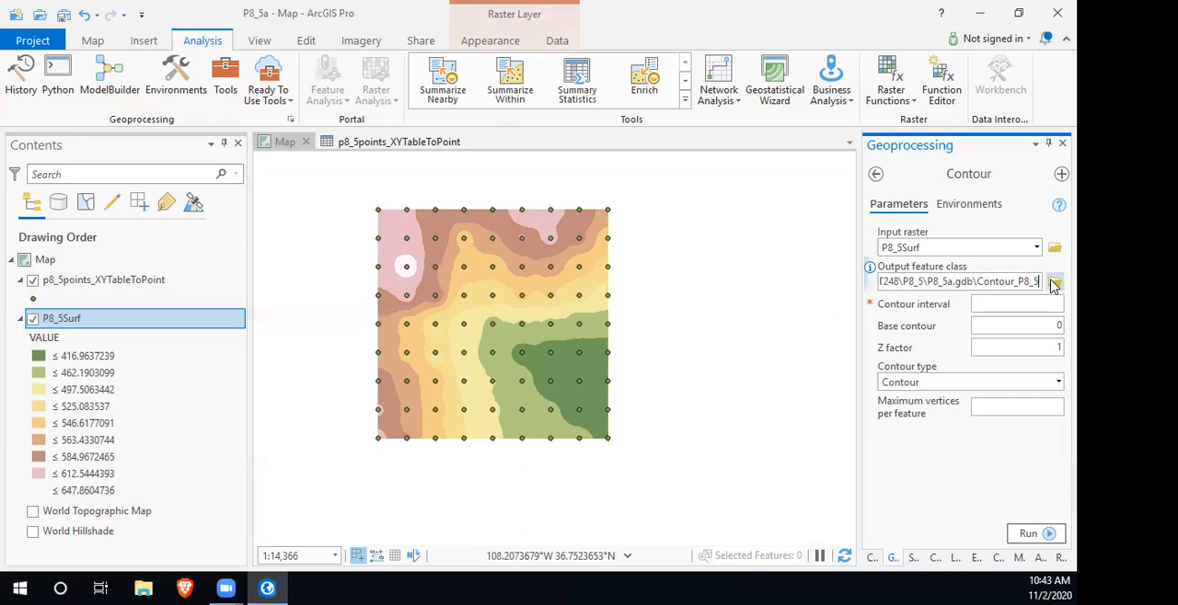
pyautogui.click(996, 304)
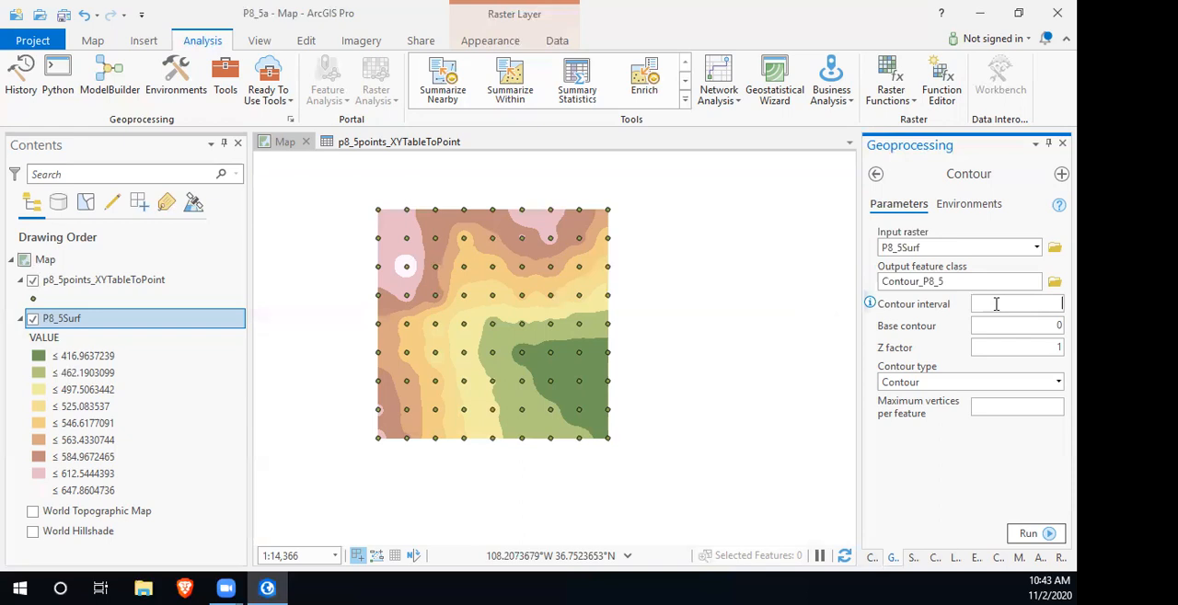
pyautogui.write('10')
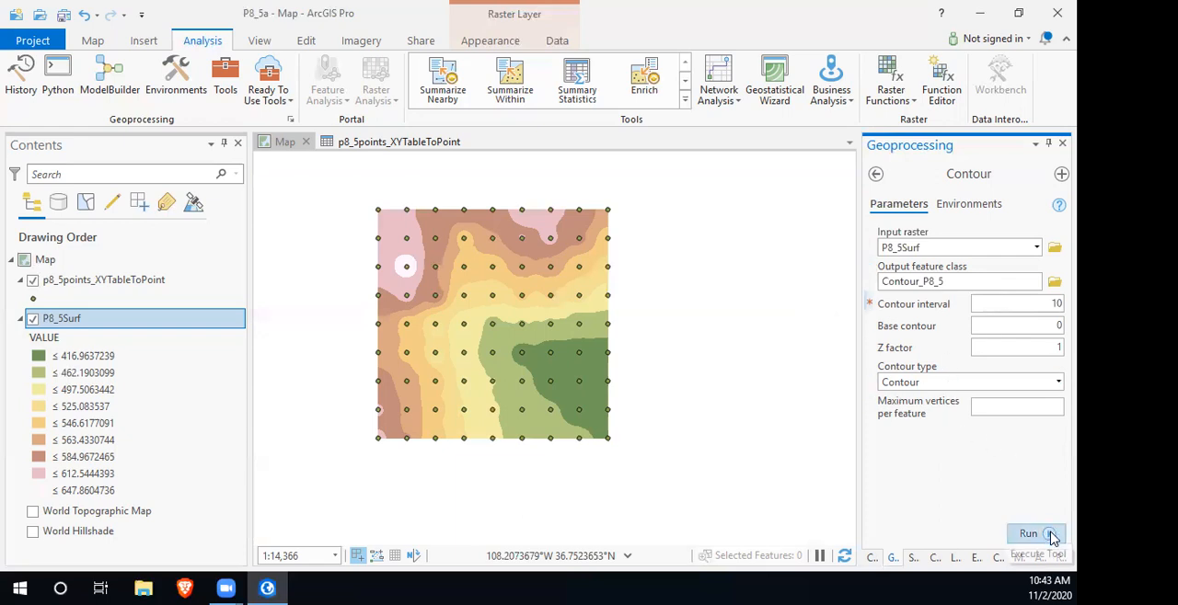
# - Set the Contour output coordinate system to the current map's NAD 1983 StatePlane New Mexico system and run the tool
pyautogui.click(973, 204)
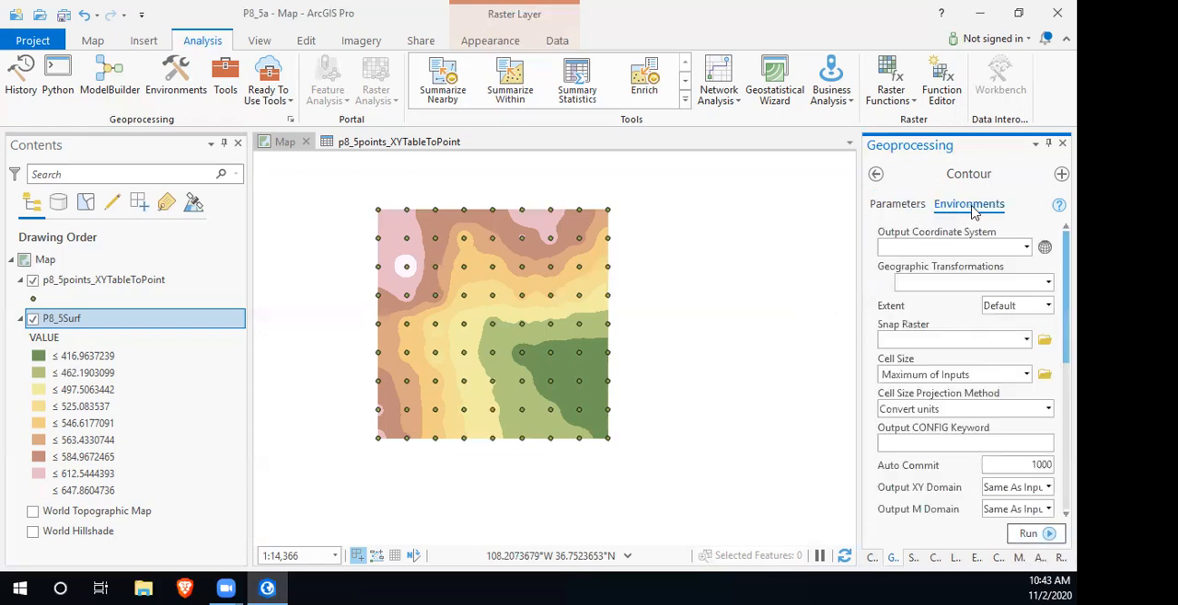
pyautogui.click(1026, 248)
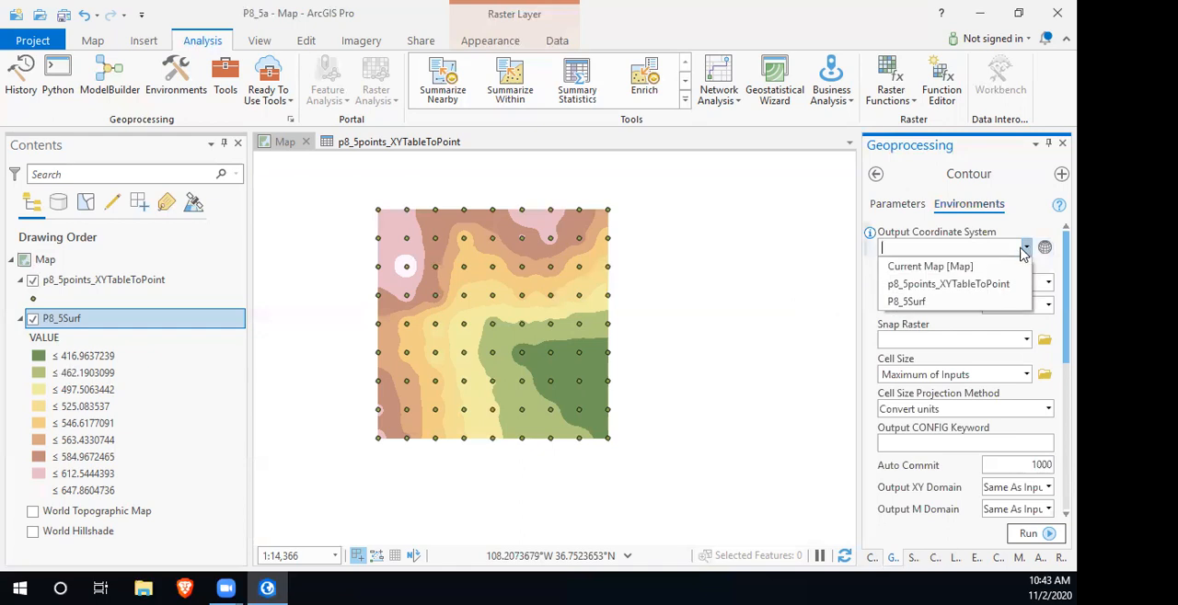
pyautogui.click(960, 273)
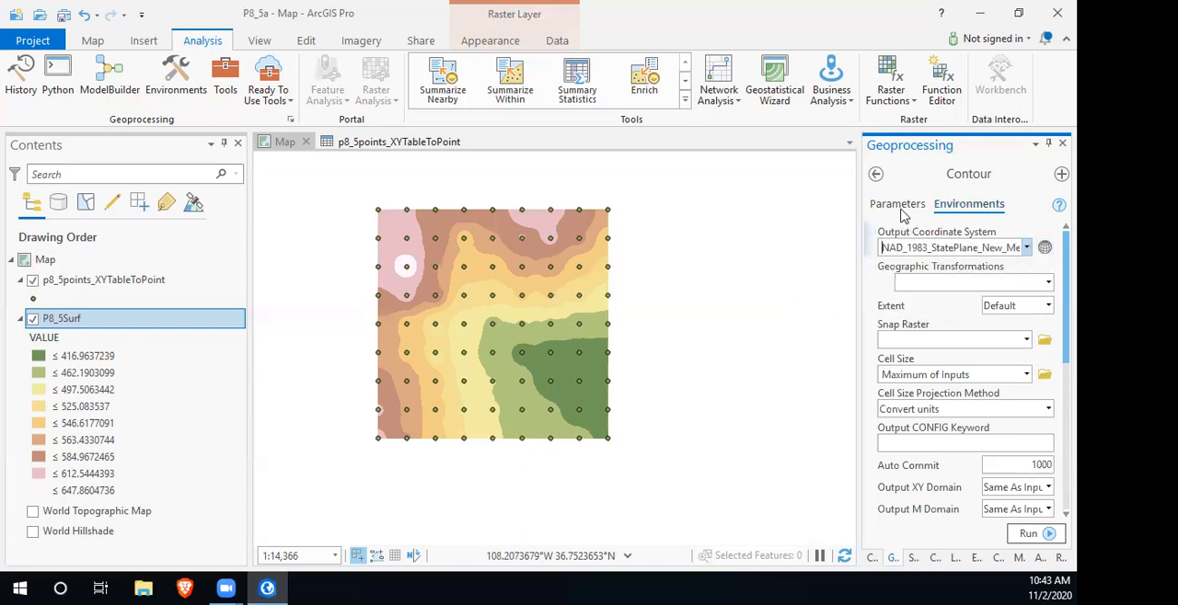
pyautogui.click(899, 206)
pyautogui.click(1040, 534)
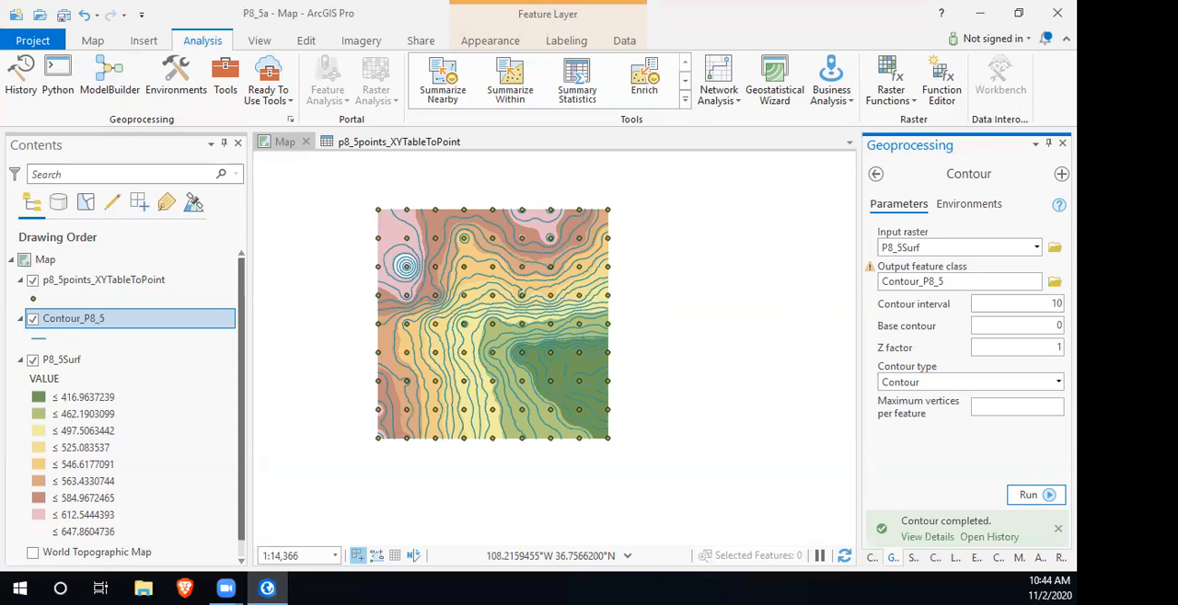
# - Hide the P8_5Surf raster layer beneath the contours and points
pyautogui.click(33, 360)
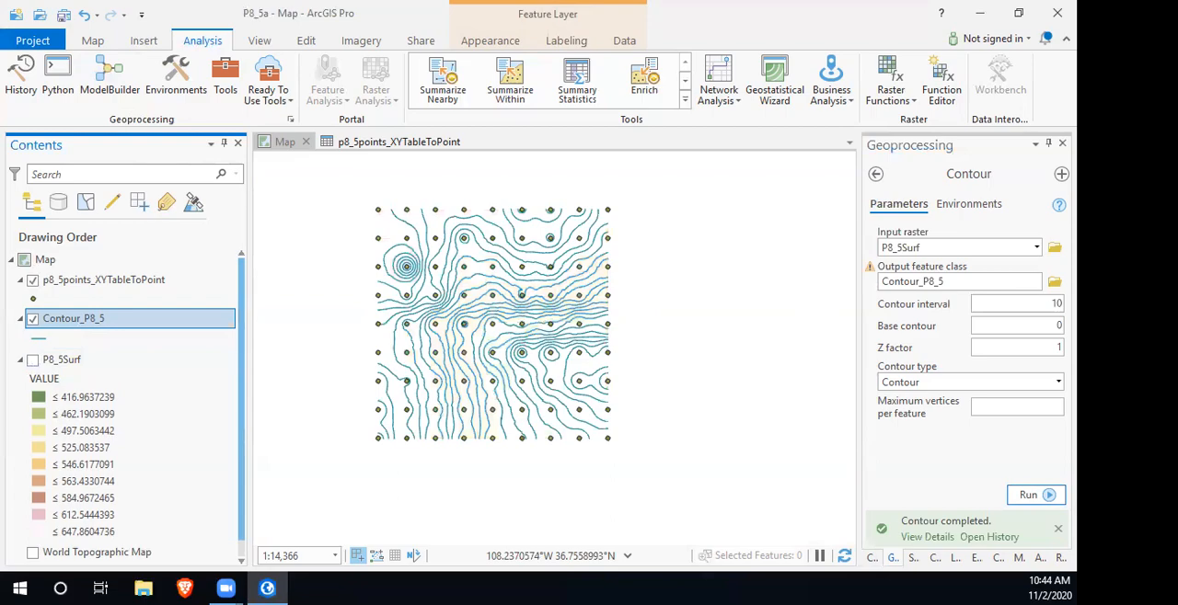
pyautogui.scroll(2, 503, 319)
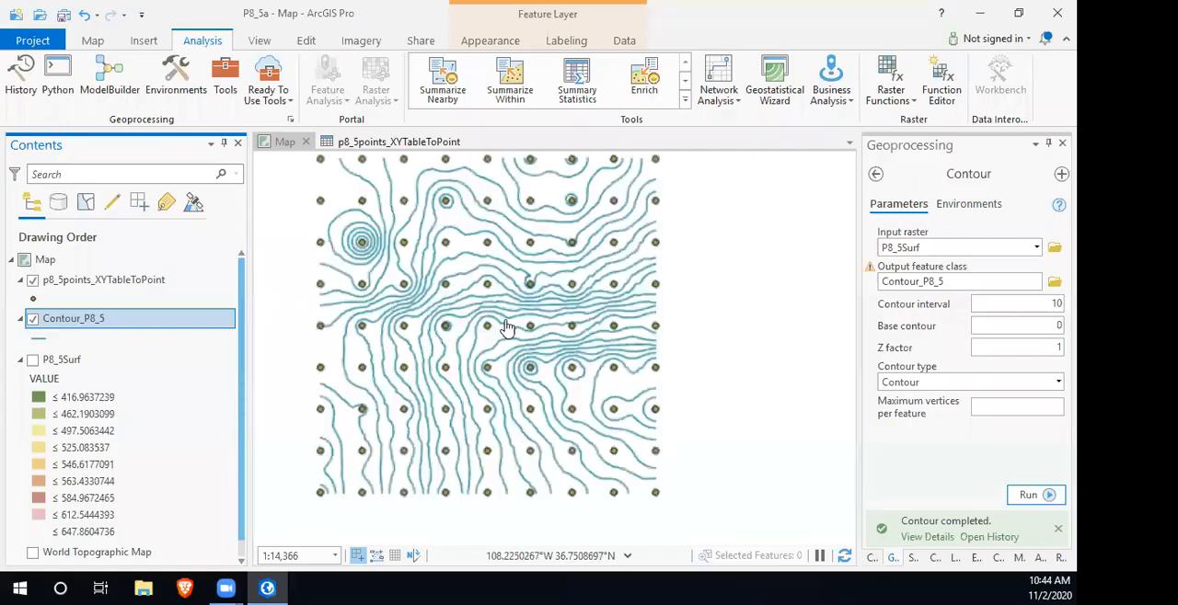
pyautogui.moveTo(485, 366); pyautogui.dragTo(552, 392)
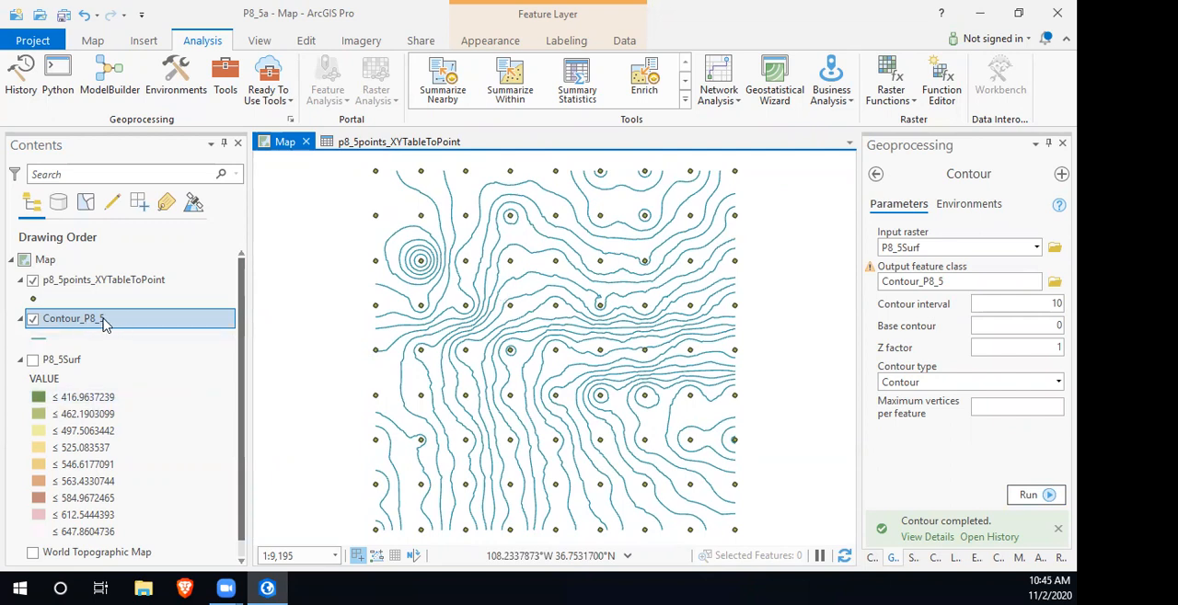
pyautogui.click(625, 41)
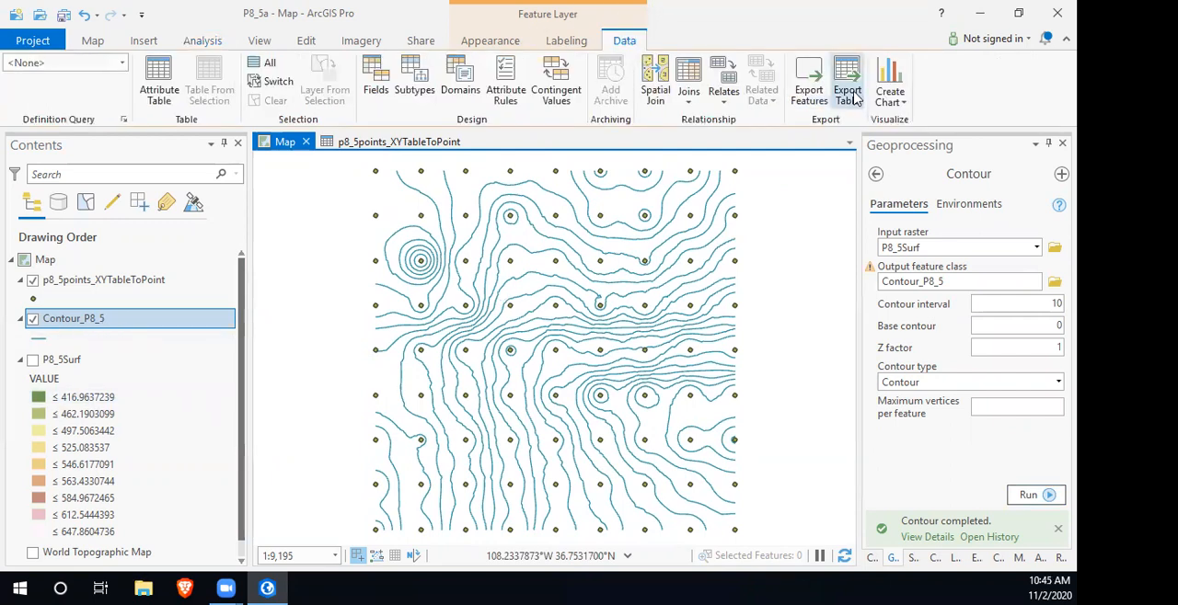
pyautogui.click(810, 87)
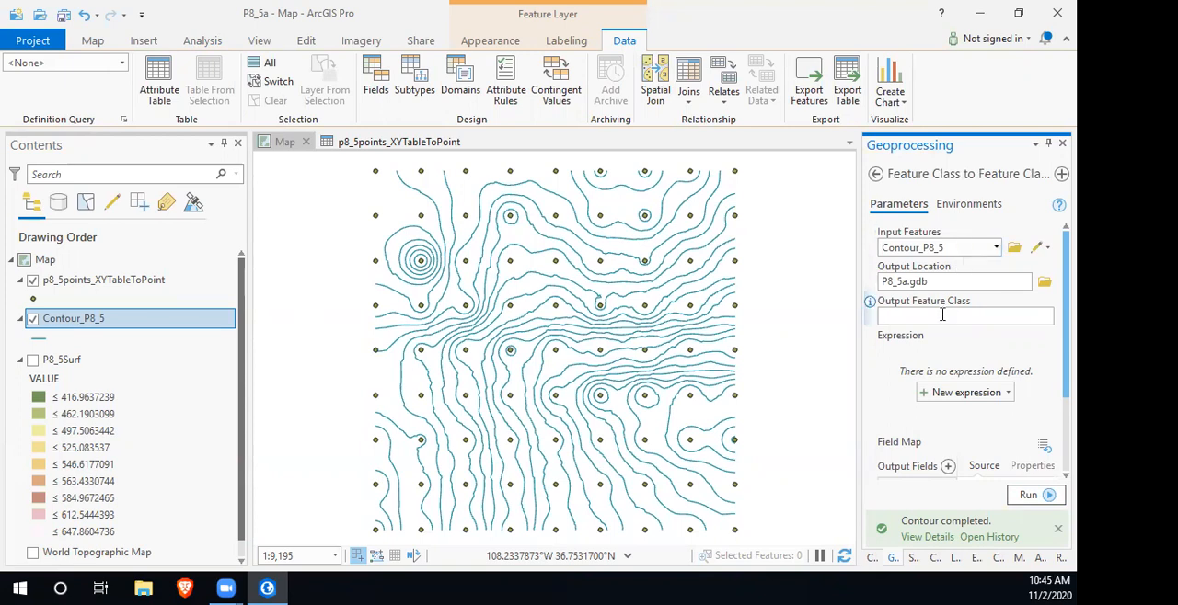
pyautogui.click(1044, 283)
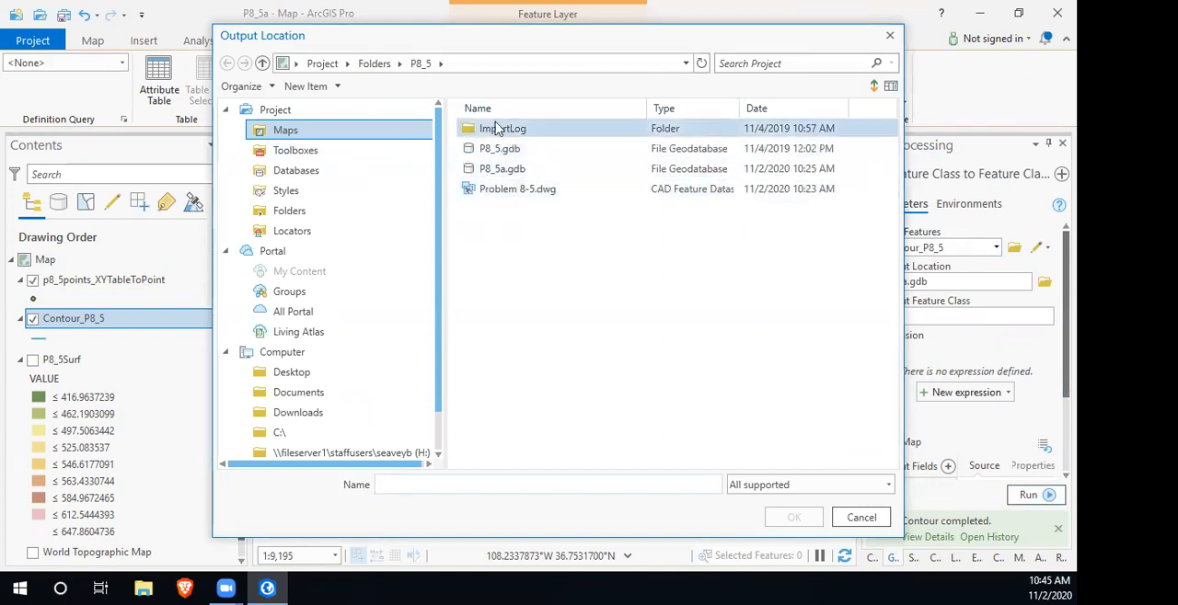
pyautogui.click(374, 63)
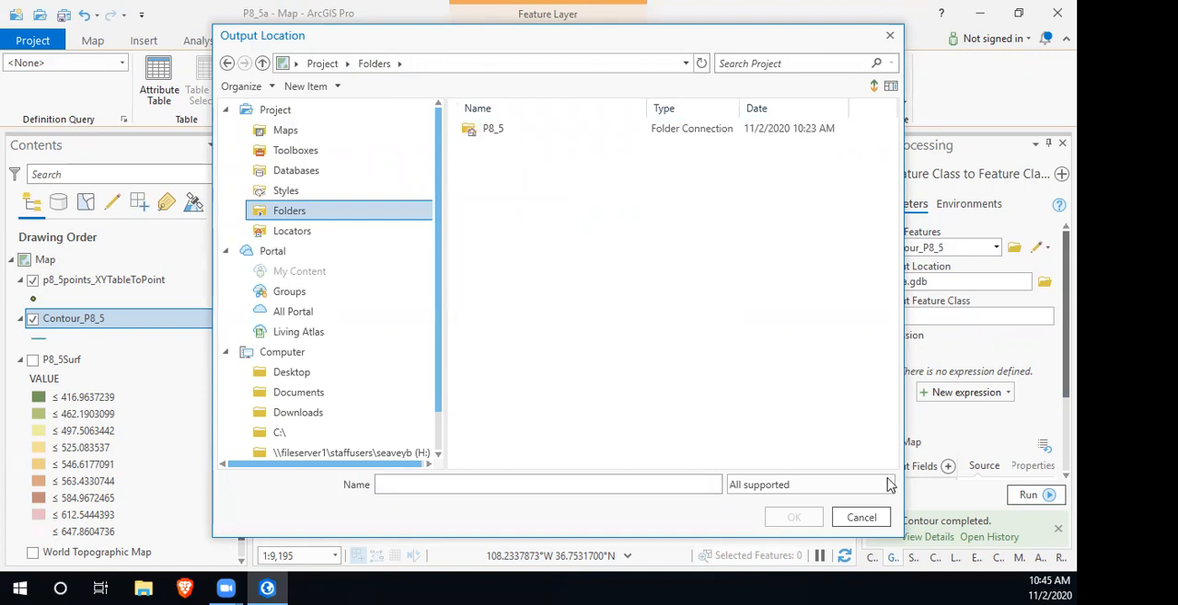
pyautogui.click(861, 517)
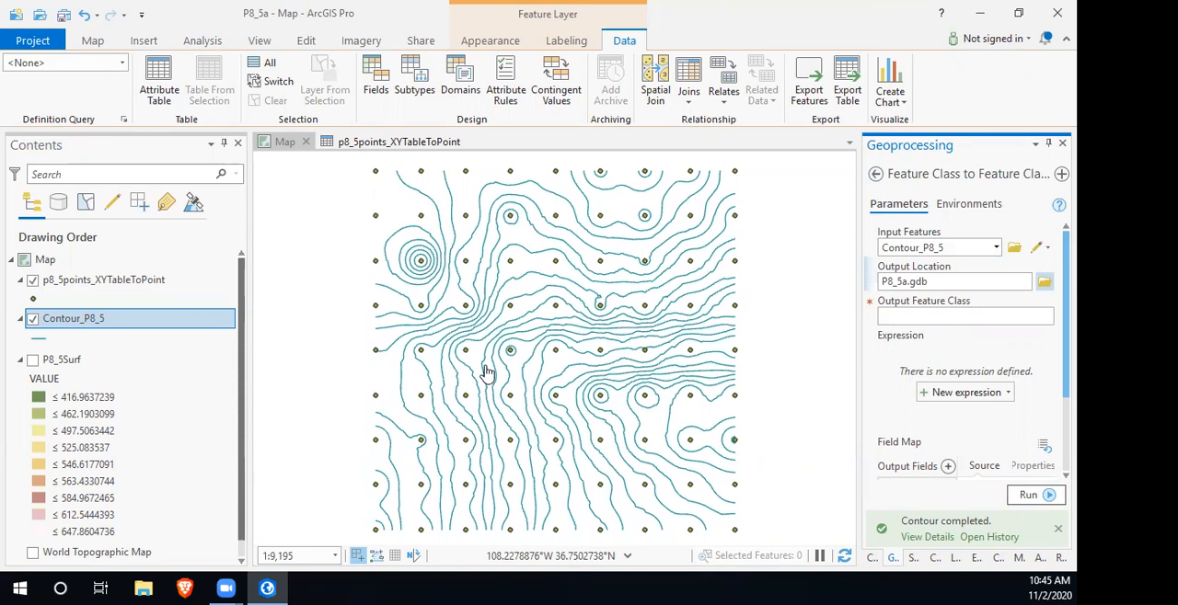
# - Open the Contour_P8_5 attribute table and dock it as a full-size tab alongside the map
pyautogui.rightClick(83, 326)
pyautogui.hotkey('ctrl', 't')
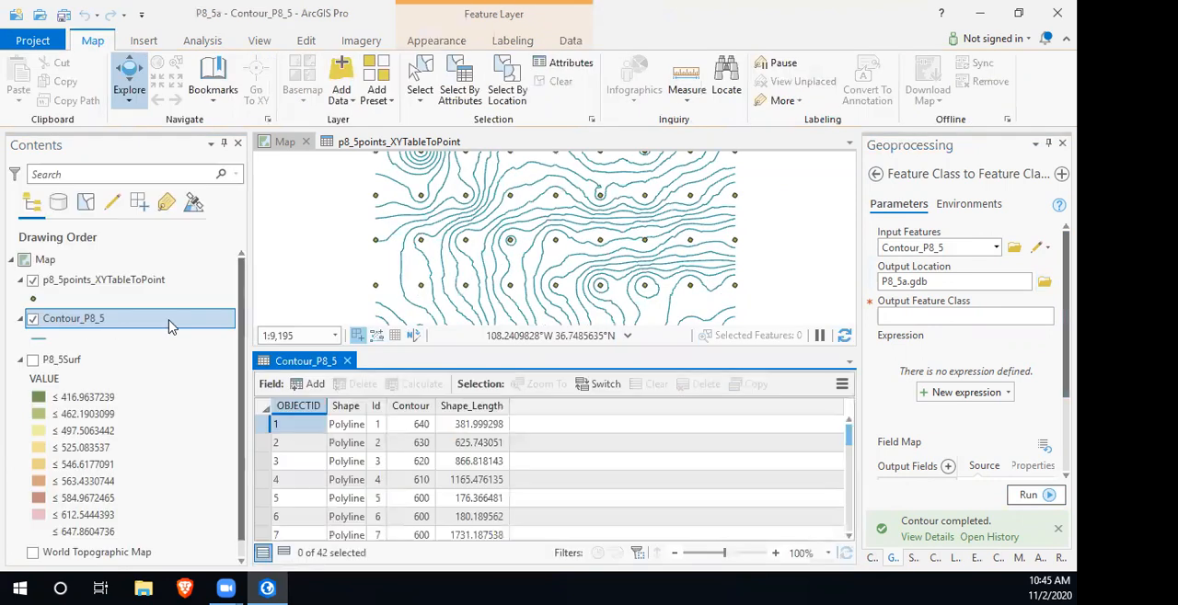
pyautogui.moveTo(340, 267); pyautogui.dragTo(372, 144)
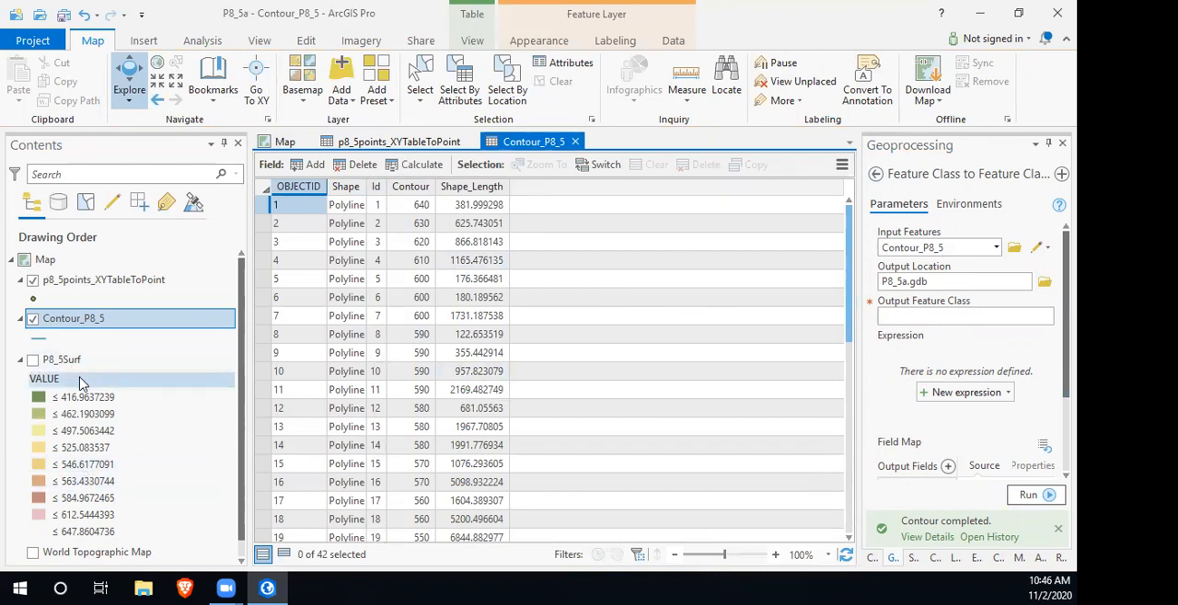
pyautogui.rightClick(84, 326)
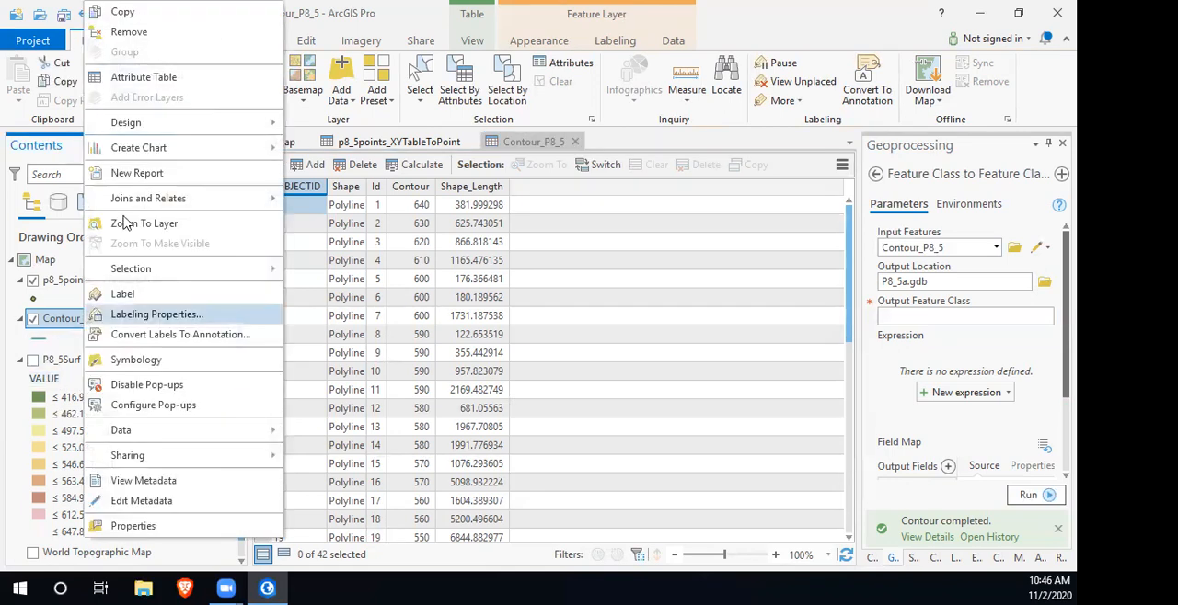
pyautogui.click(183, 79)
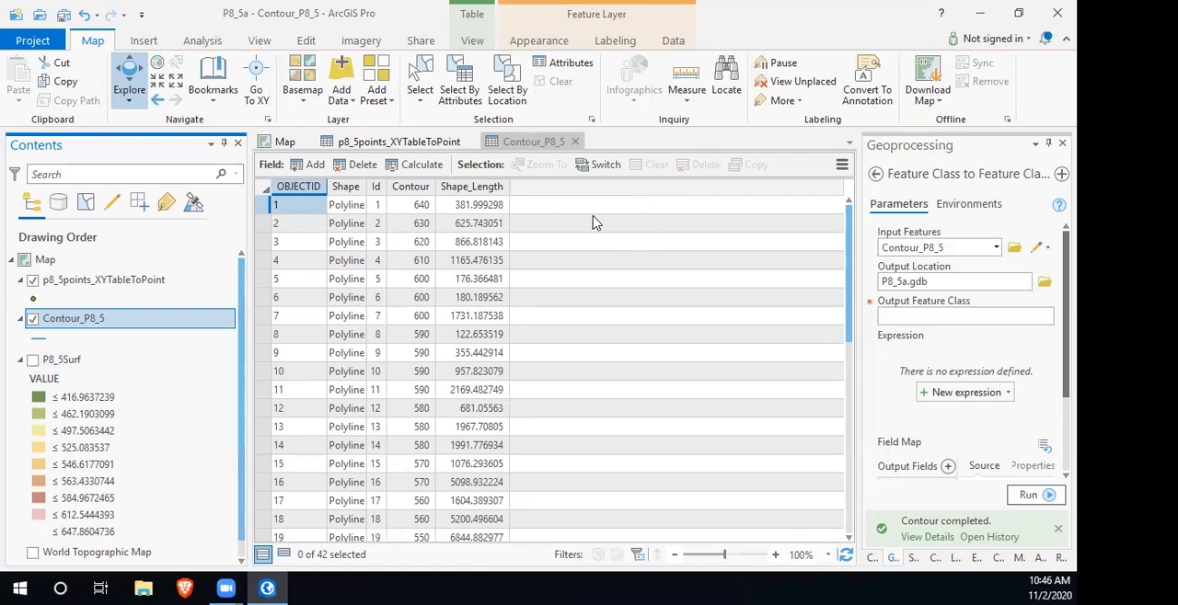
# - Add a new field named intInd with the Text data type to the Contour_P8_5 table
pyautogui.click(314, 163)
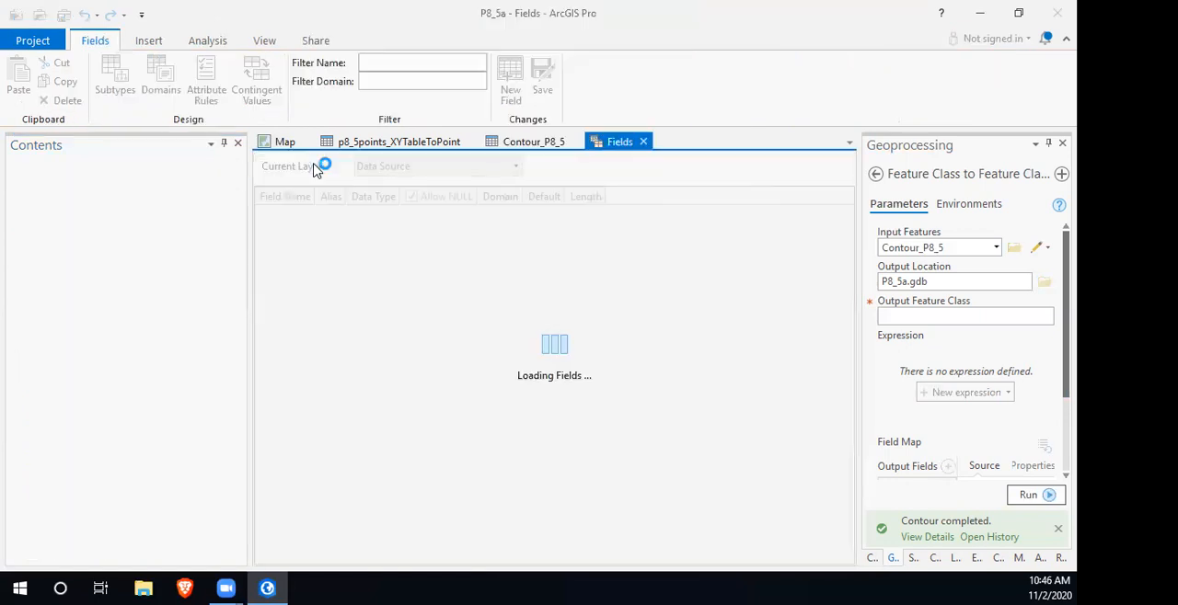
pyautogui.write('index')
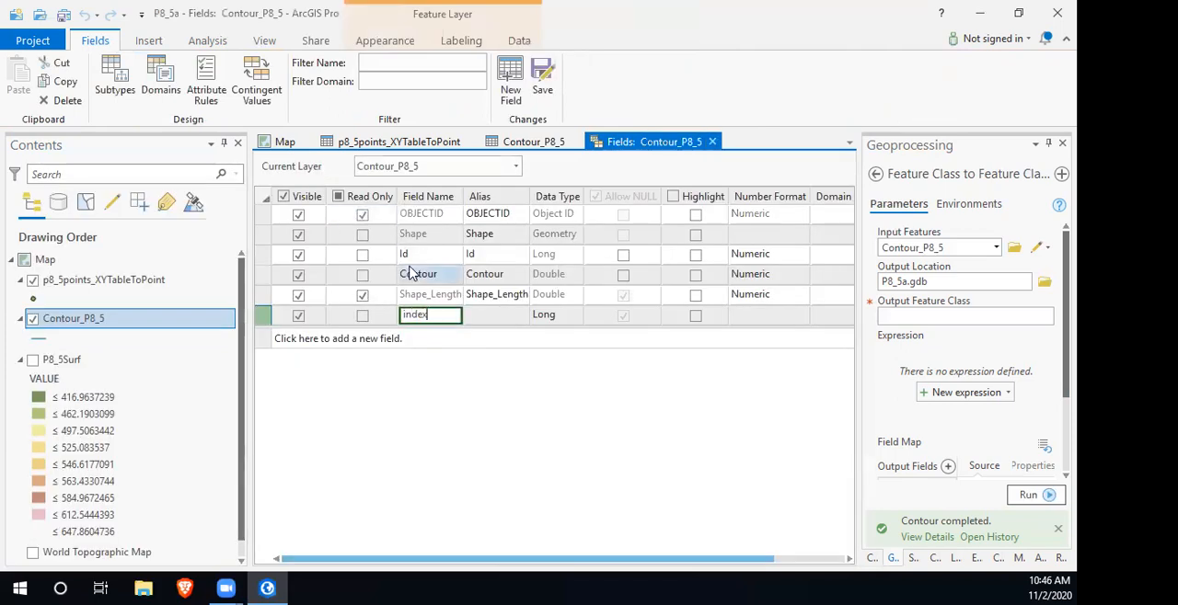
pyautogui.press('BackSpace')
pyautogui.press('BackSpace')
pyautogui.press('BackSpace')
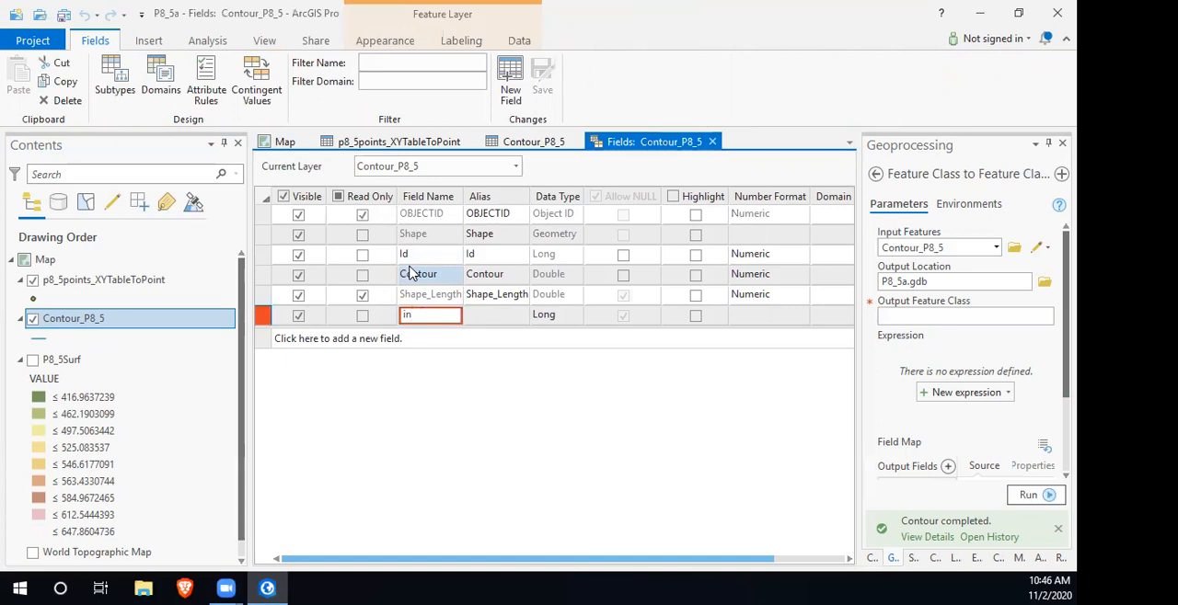
pyautogui.write('tInd')
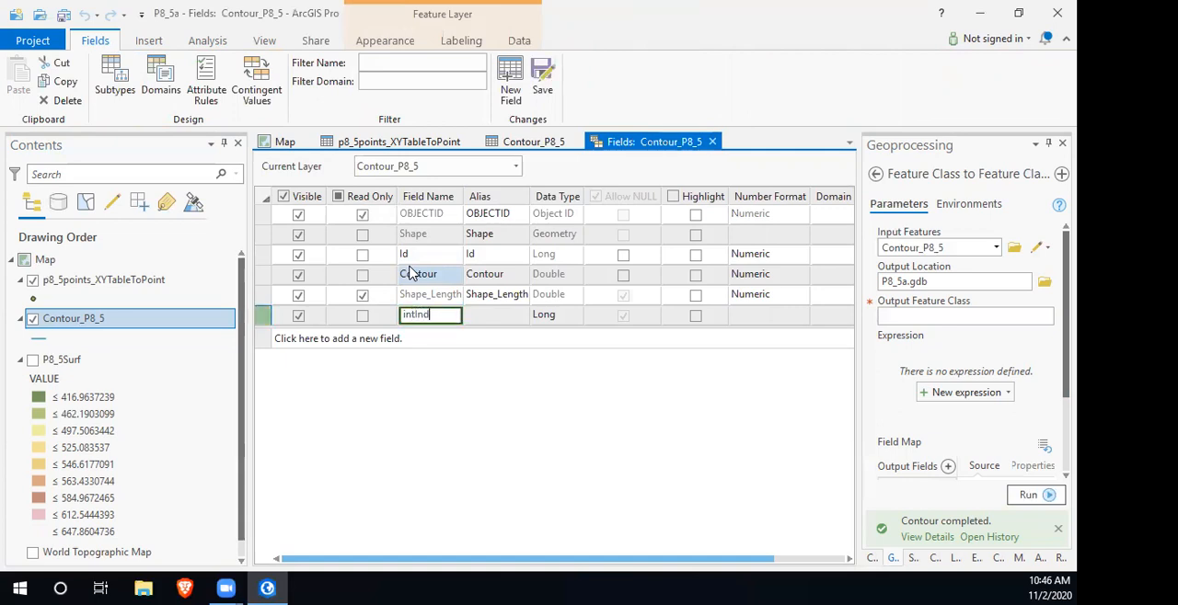
pyautogui.click(555, 318)
pyautogui.click(568, 317)
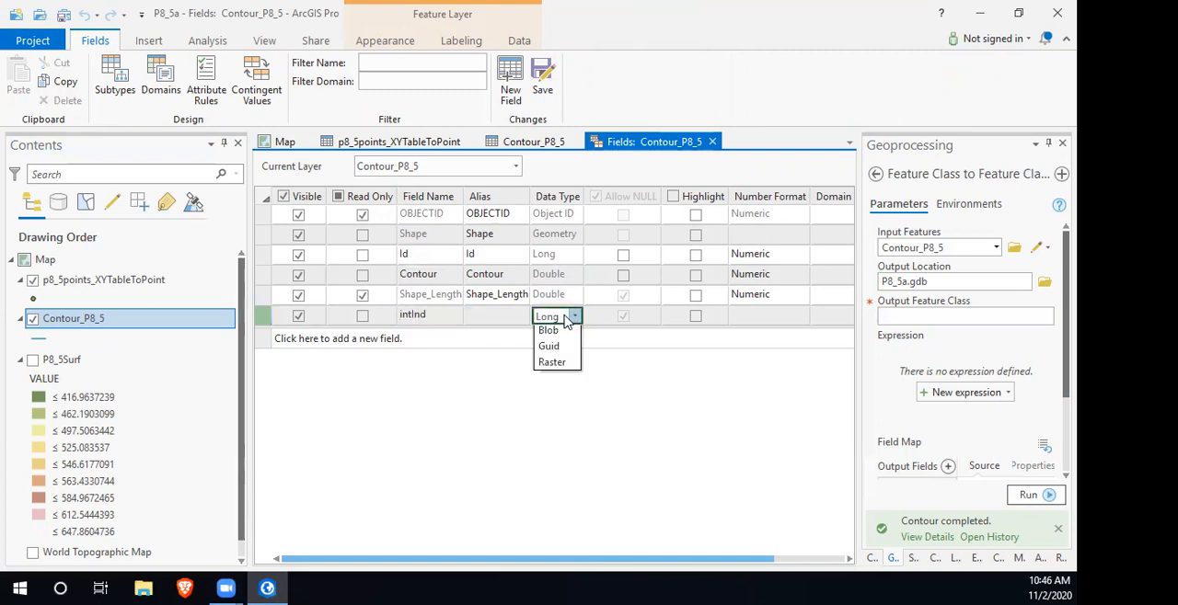
pyautogui.click(560, 415)
pyautogui.click(770, 315)
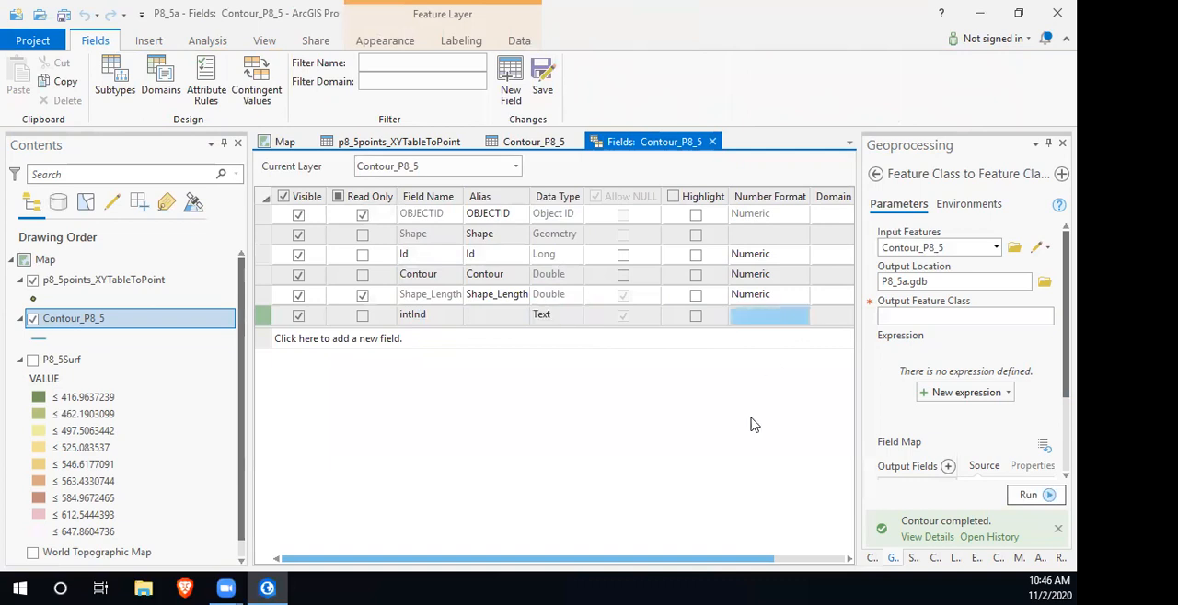
# - Set the intInd field's length to 8, save the field changes and close the field design view
pyautogui.moveTo(727, 565); pyautogui.dragTo(803, 565)
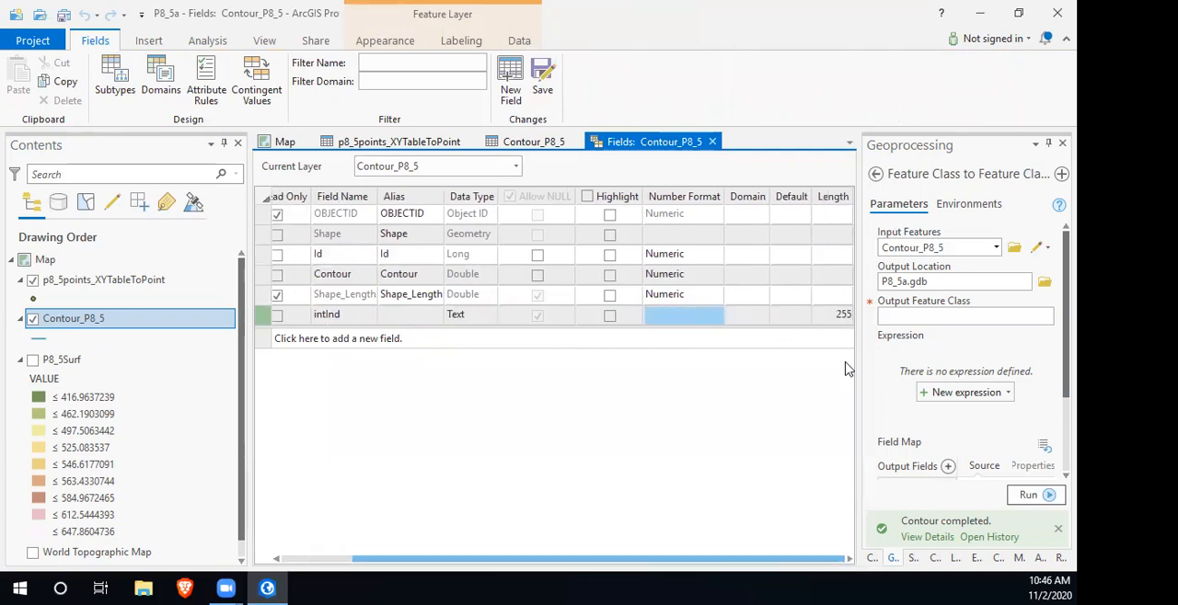
pyautogui.click(841, 317)
pyautogui.click(841, 315)
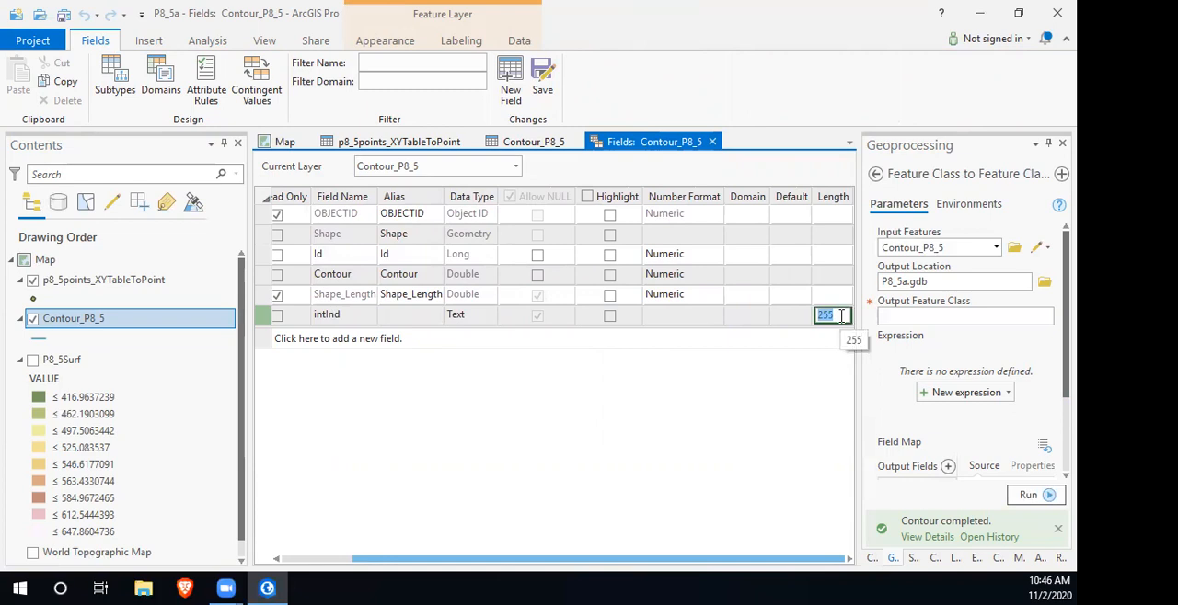
pyautogui.write('8')
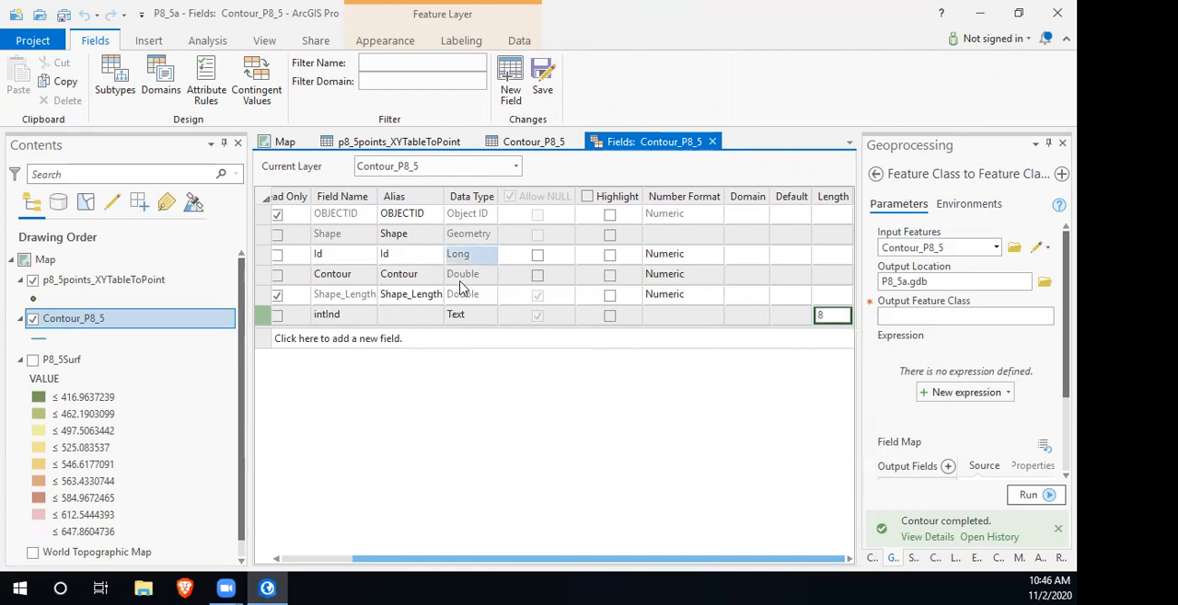
pyautogui.click(542, 78)
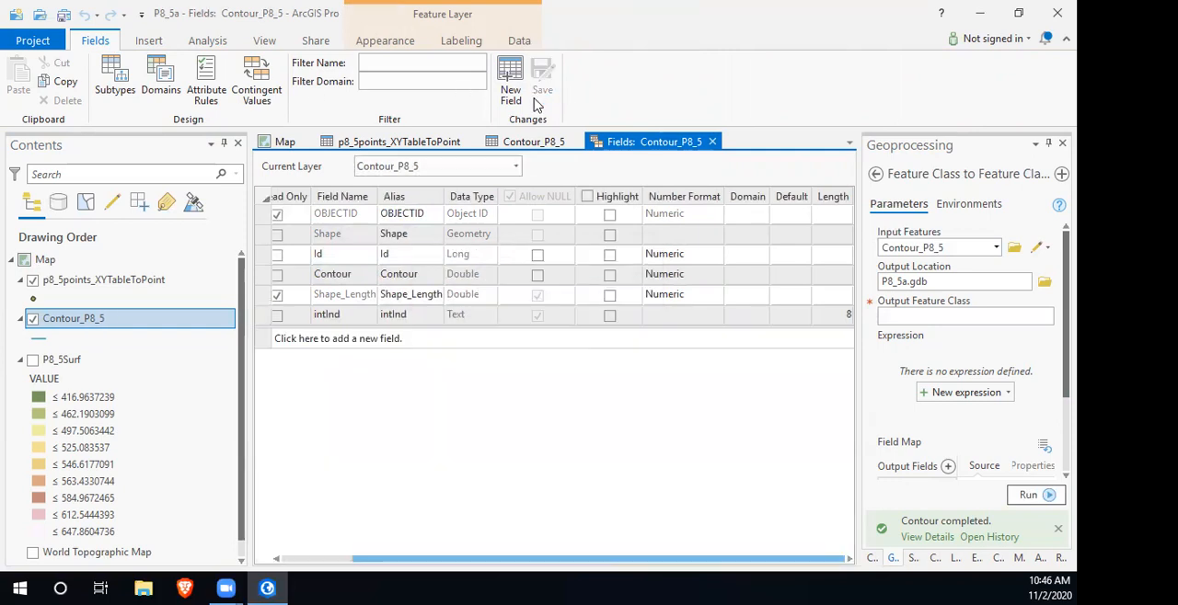
pyautogui.click(713, 143)
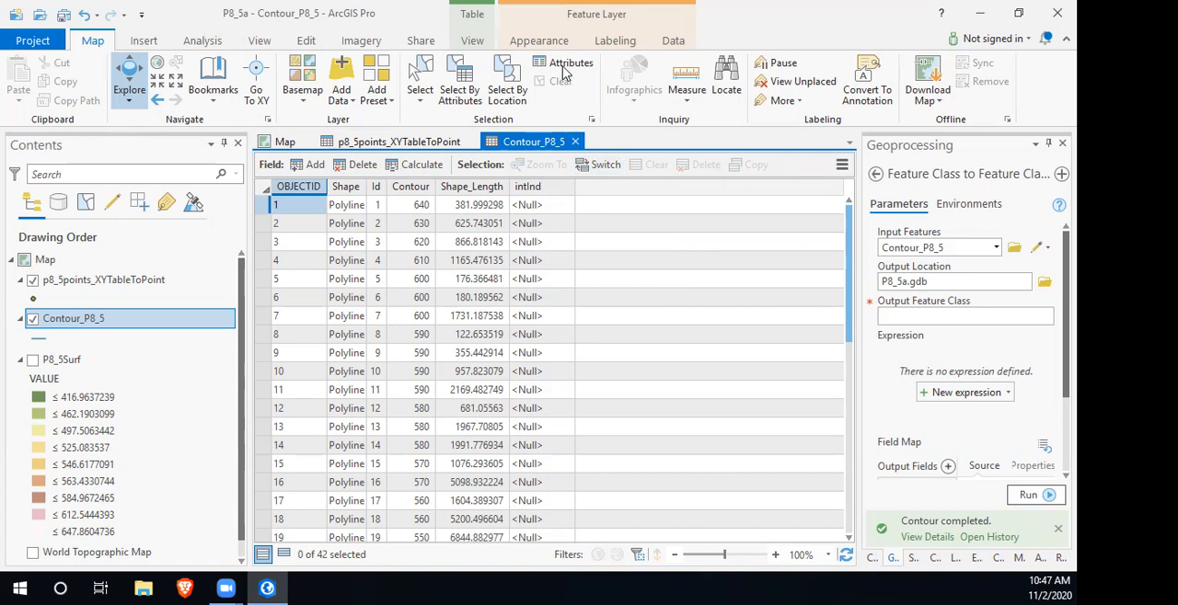
# - Start a Select By Attributes query on Contour_P8_5 with a where clause based on the Contour field
pyautogui.click(463, 83)
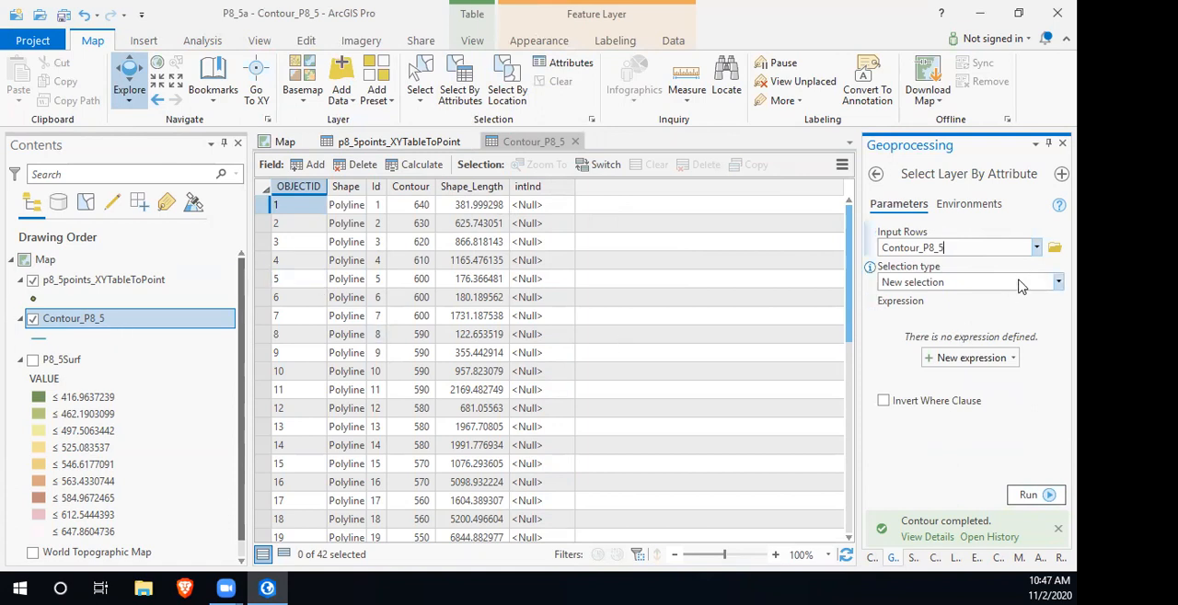
pyautogui.click(971, 357)
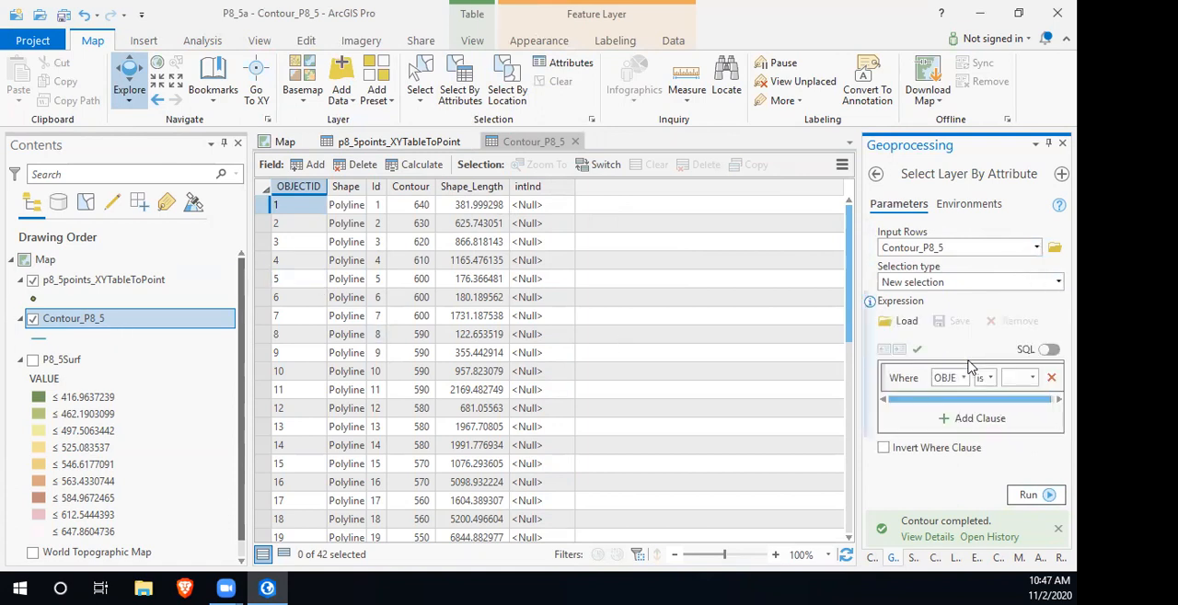
pyautogui.click(963, 378)
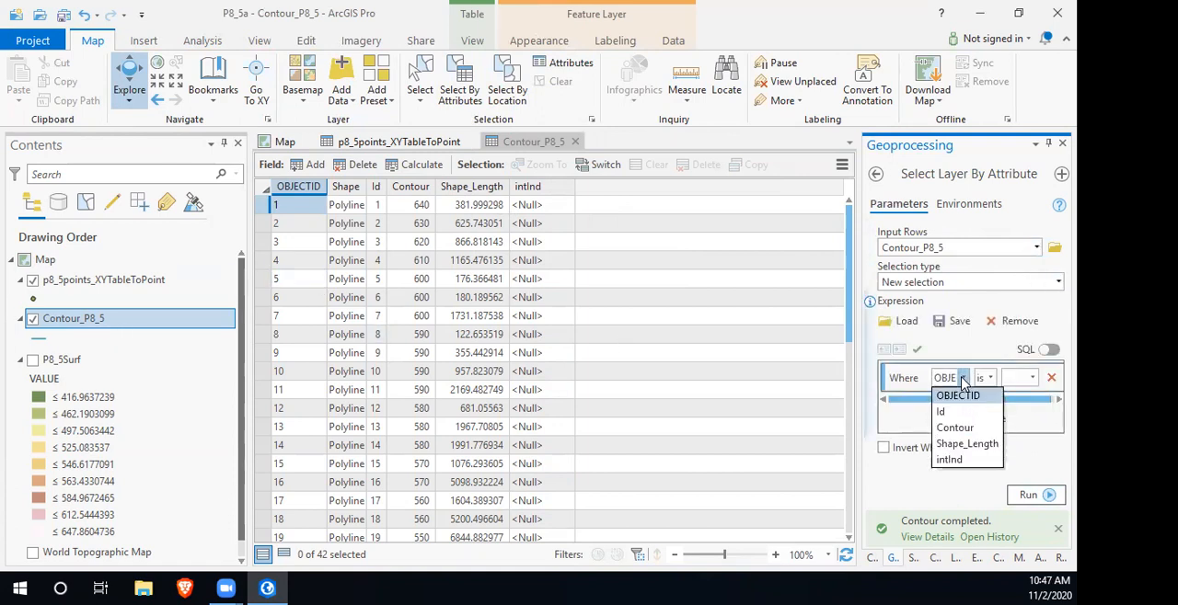
pyautogui.click(955, 427)
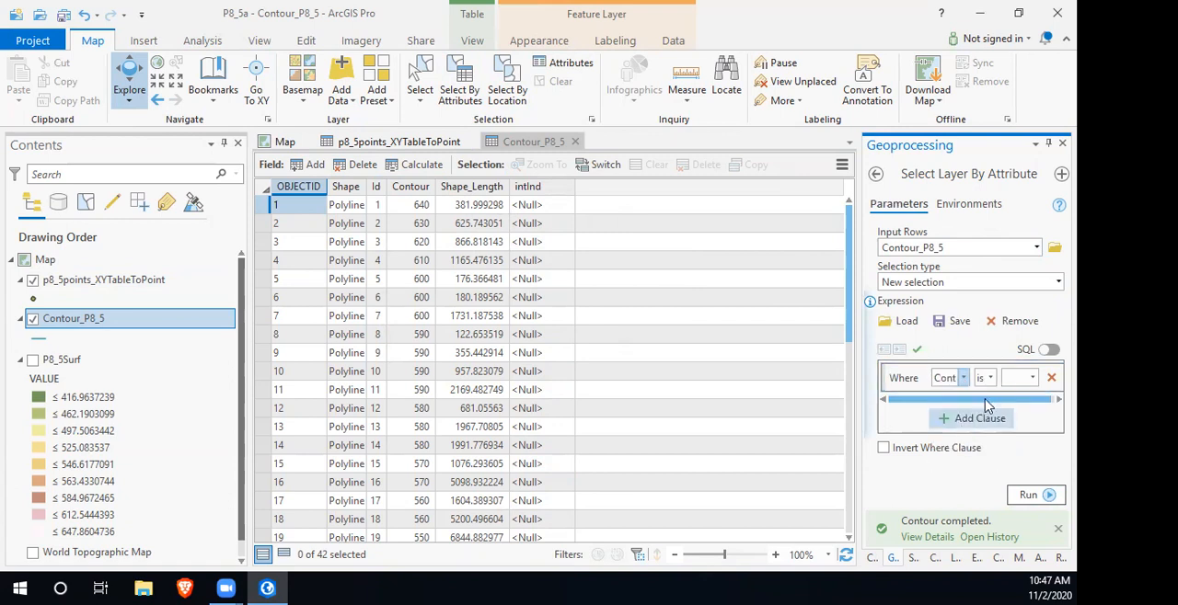
pyautogui.click(1034, 378)
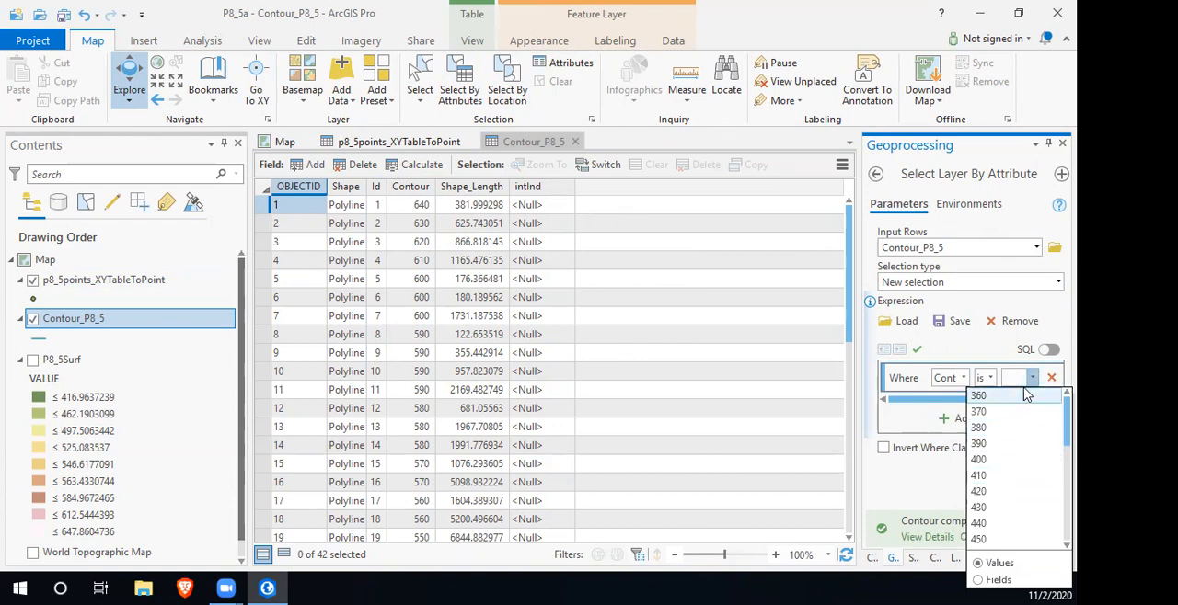
pyautogui.click(1034, 379)
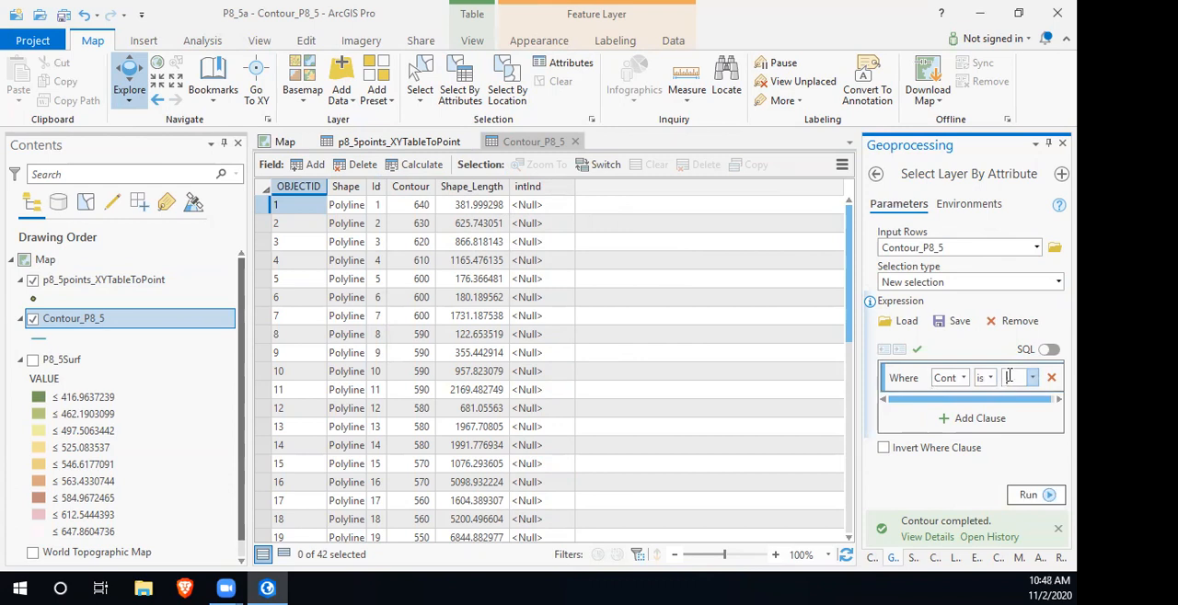
# - Rewrite the clause as the SQL expression mod(Contour,50) = 0 and run the selection on the contours
pyautogui.click(1048, 350)
pyautogui.click(884, 373)
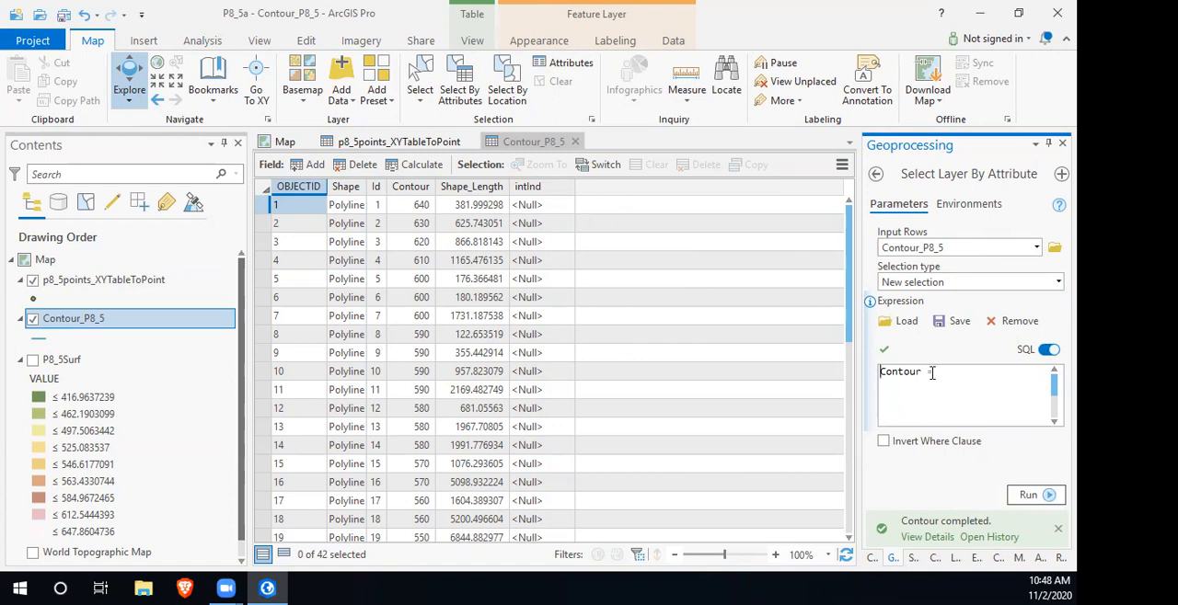
pyautogui.write('mod(')
pyautogui.write(',')
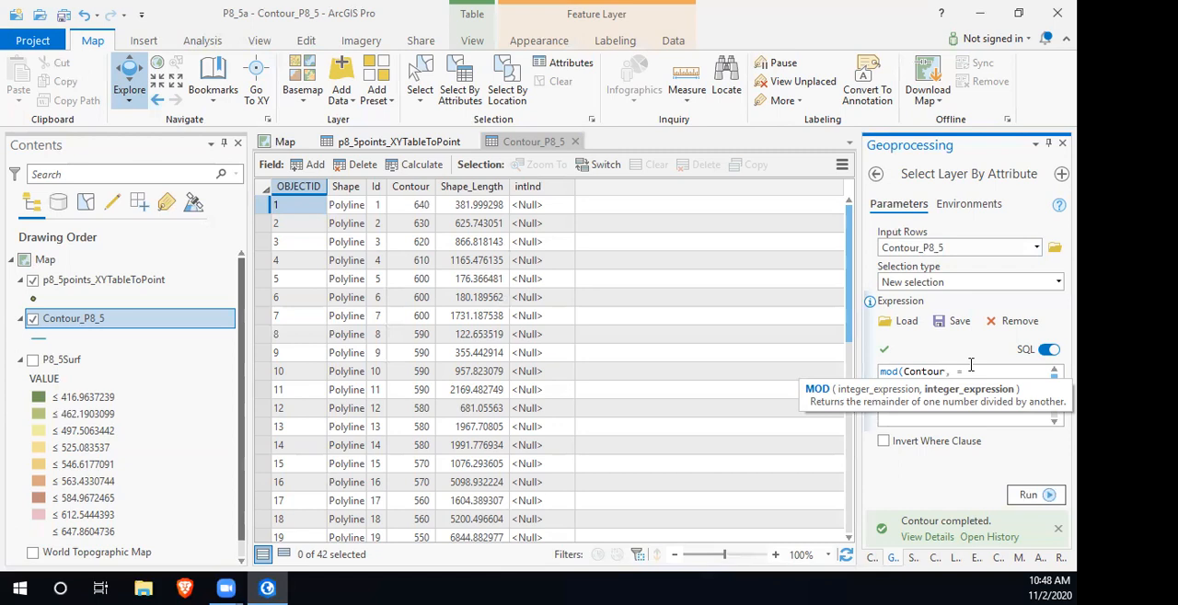
pyautogui.write('50)')
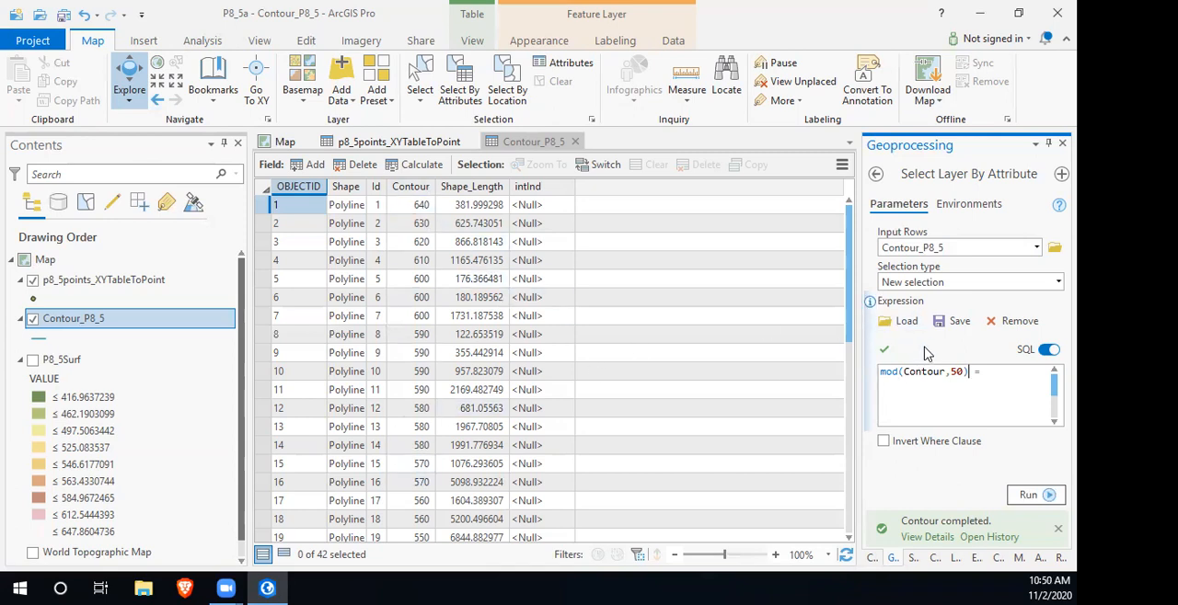
pyautogui.click(1006, 373)
pyautogui.write('0')
pyautogui.click(1049, 498)
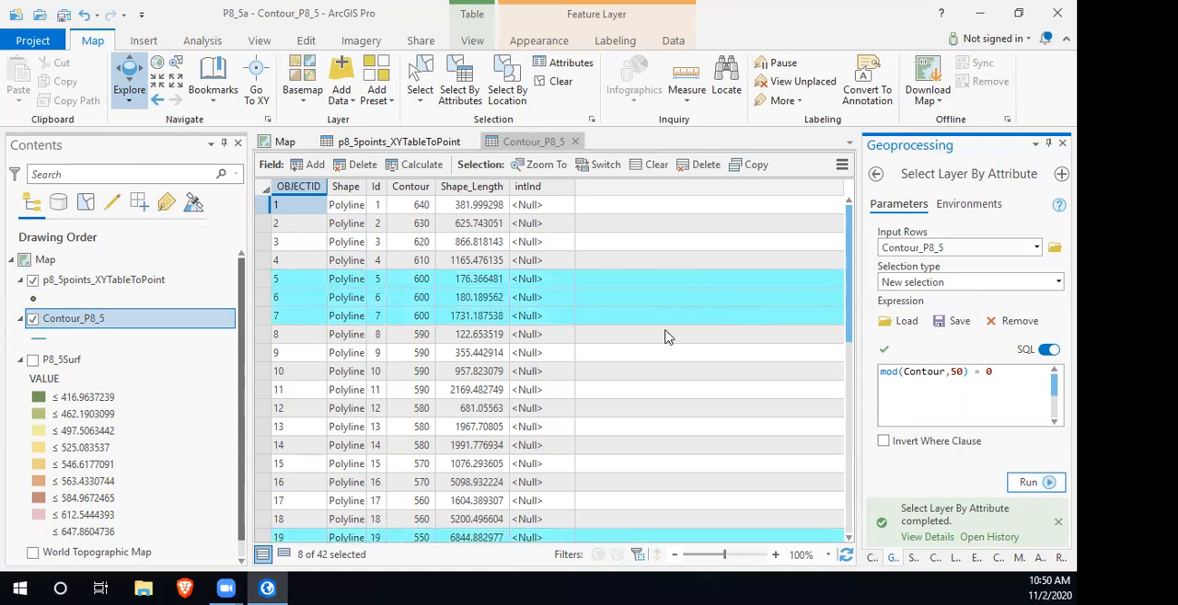
pyautogui.scroll(-6, 578, 373)
pyautogui.scroll(-3, 580, 382)
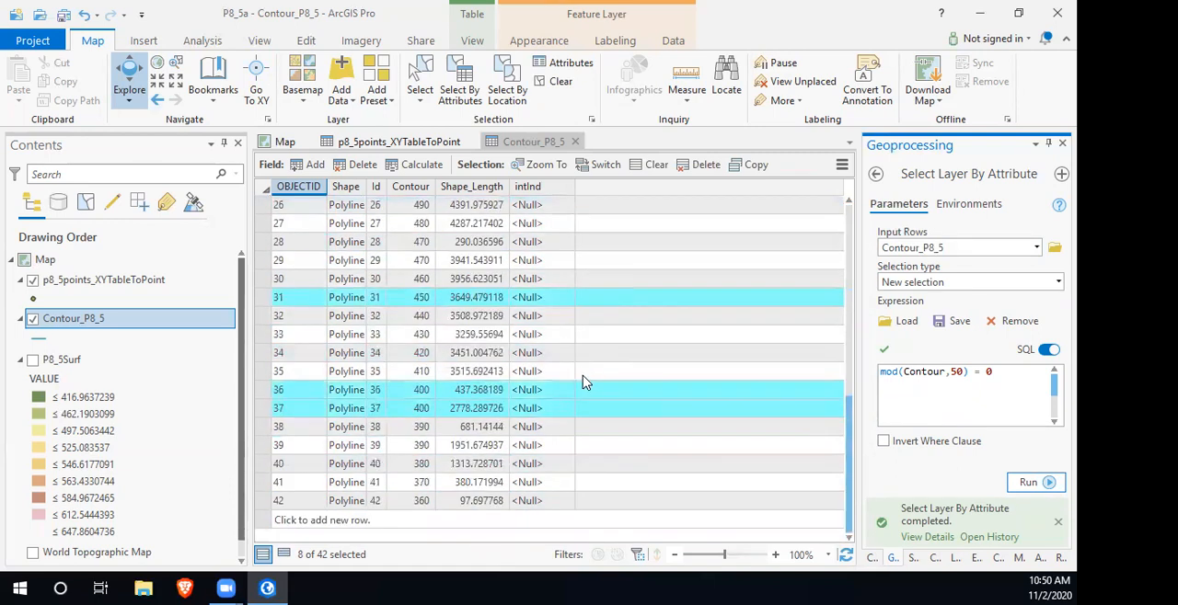
pyautogui.scroll(8, 582, 382)
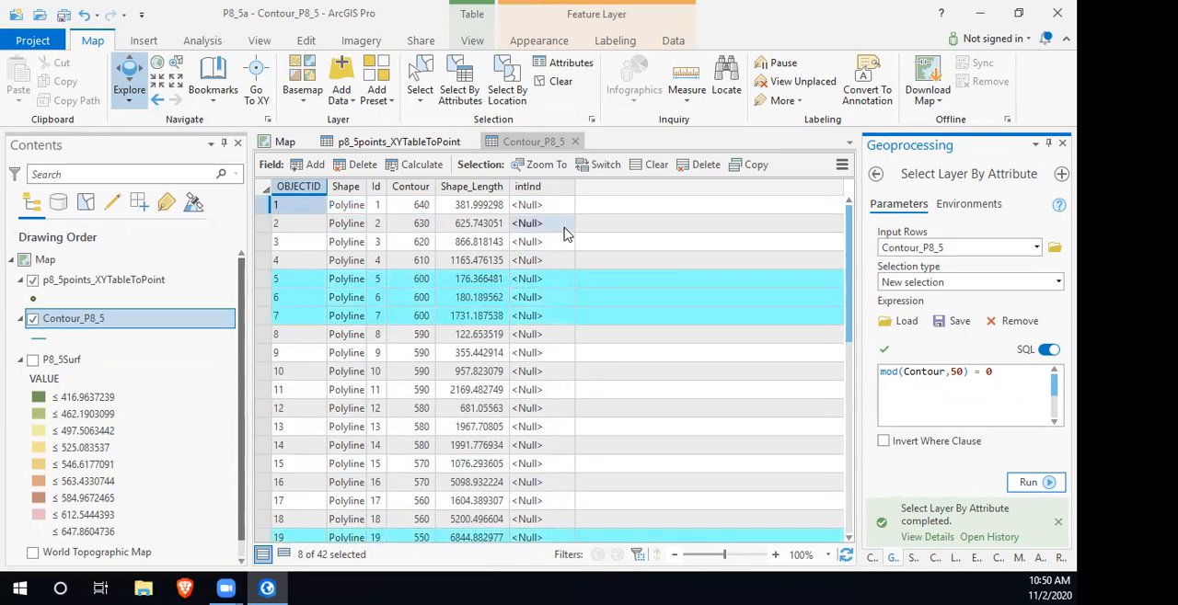
# - Calculate the intInd field as "Index" for the selected contours
pyautogui.moveTo(541, 193)
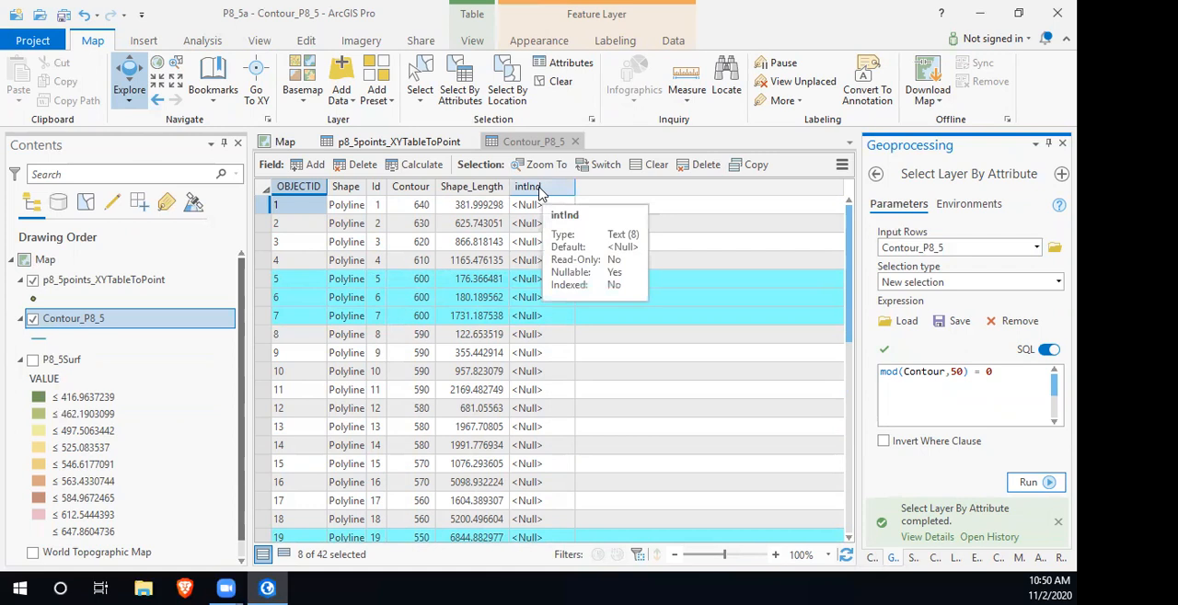
pyautogui.rightClick(541, 194)
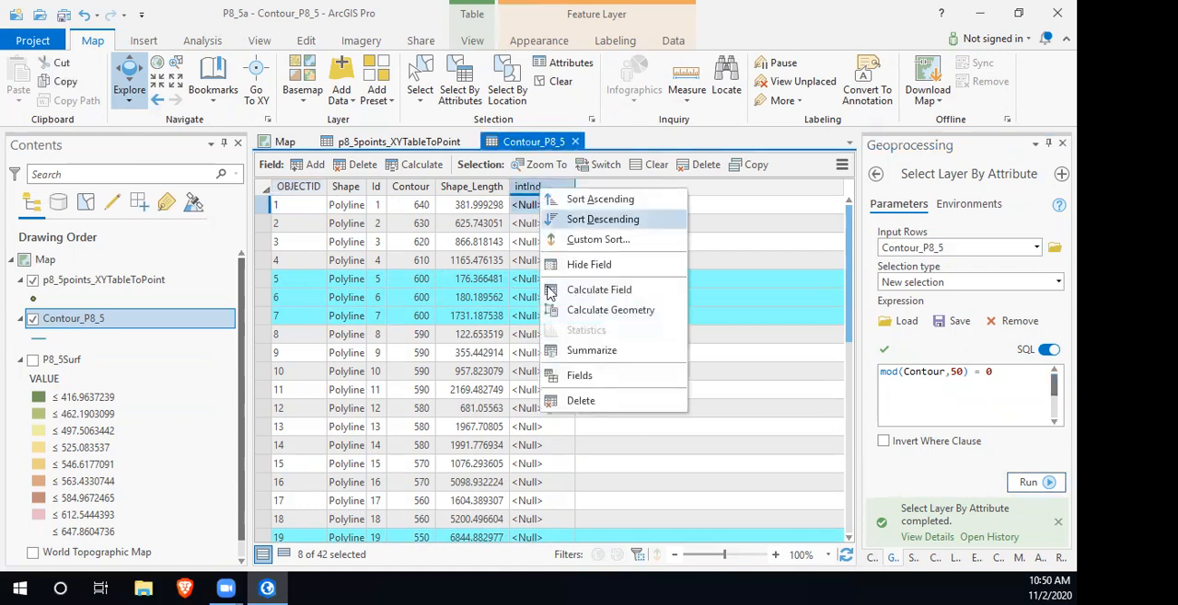
pyautogui.click(624, 293)
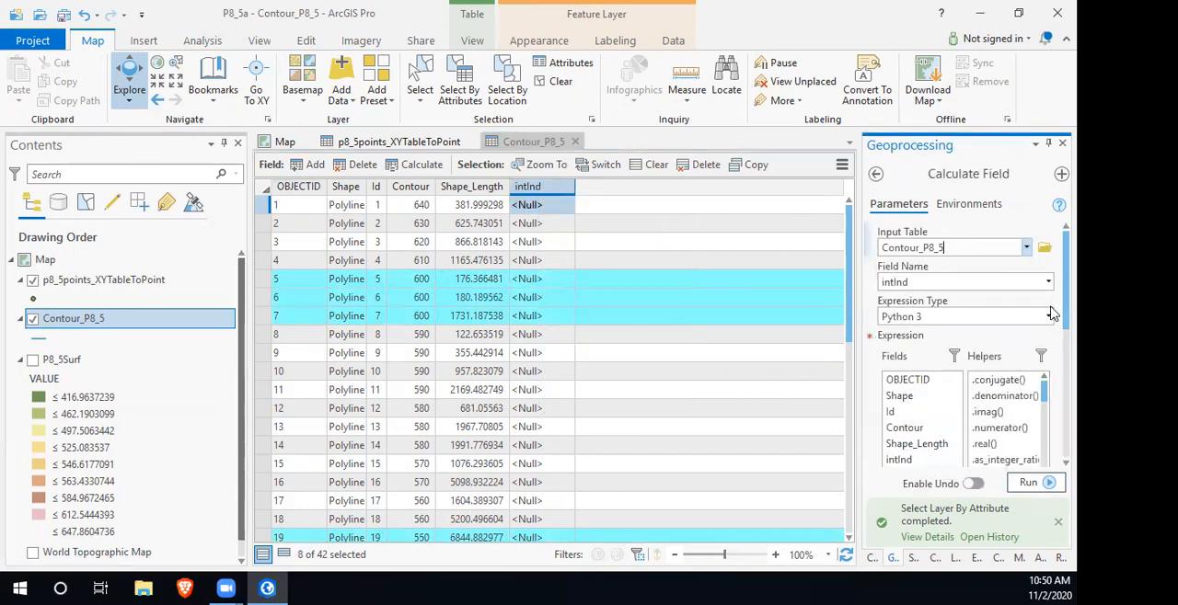
pyautogui.scroll(-5, 1053, 304)
pyautogui.click(893, 340)
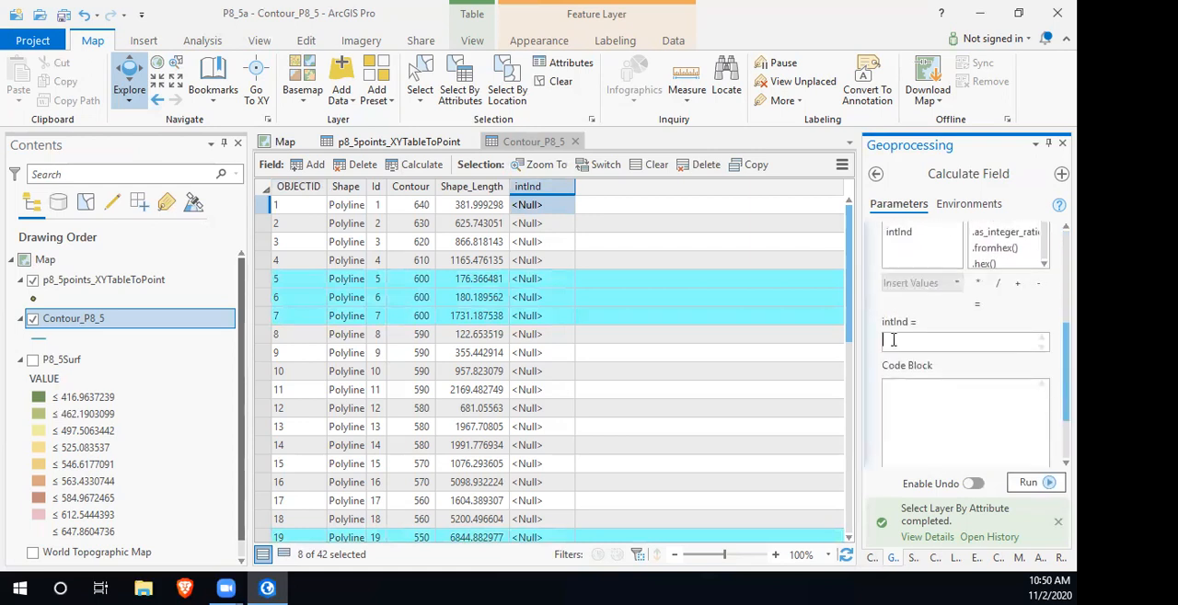
pyautogui.write('"Index"')
pyautogui.click(1049, 482)
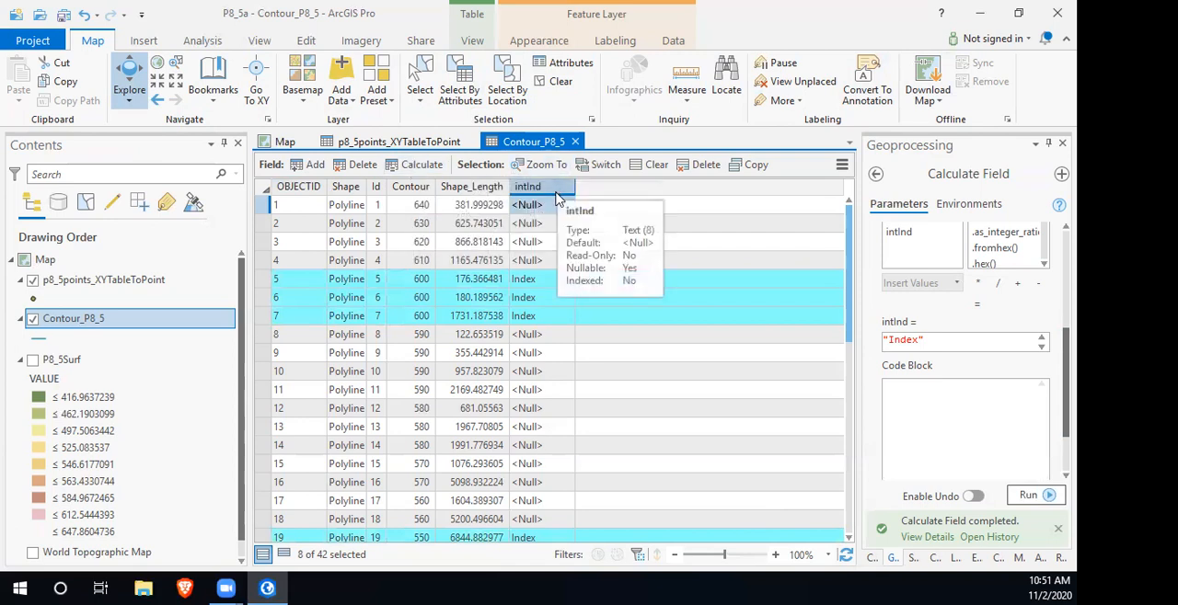
# - Switch the selection to the remaining contours and calculate their intInd field as "Int"
pyautogui.rightClick(555, 198)
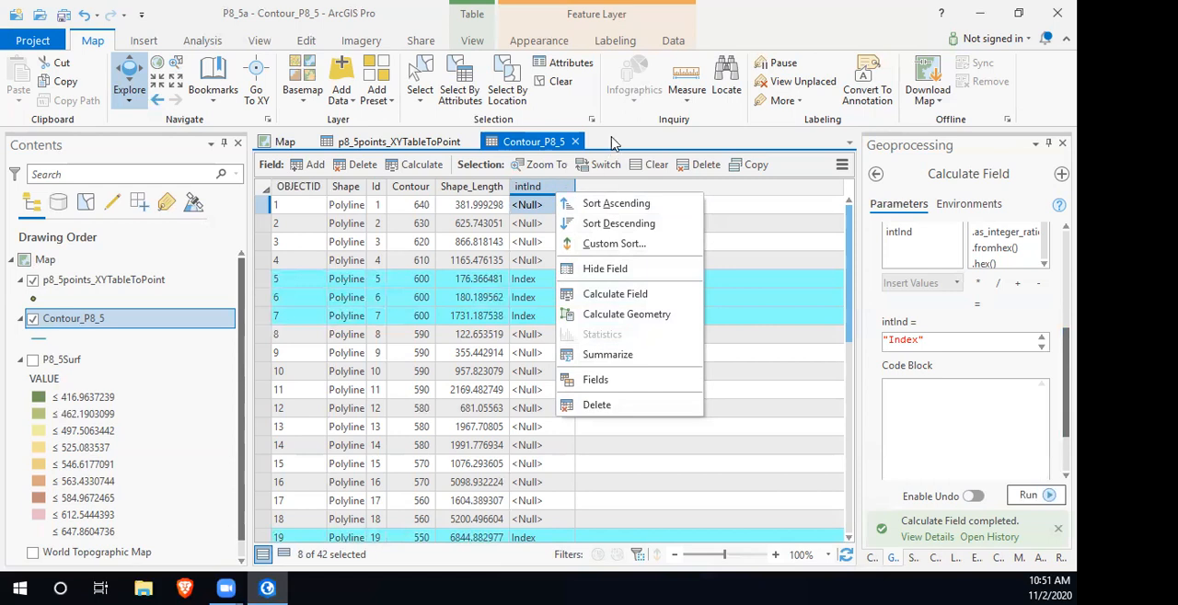
pyautogui.click(607, 167)
pyautogui.click(606, 165)
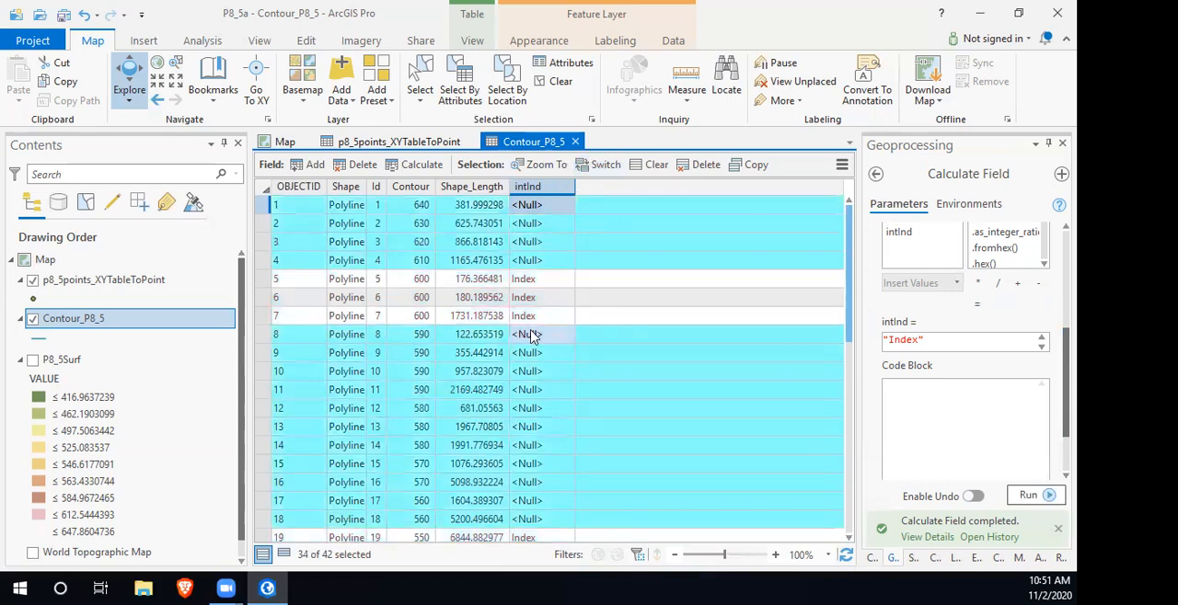
pyautogui.moveTo(920, 340); pyautogui.dragTo(902, 345)
pyautogui.write('t')
pyautogui.click(1047, 496)
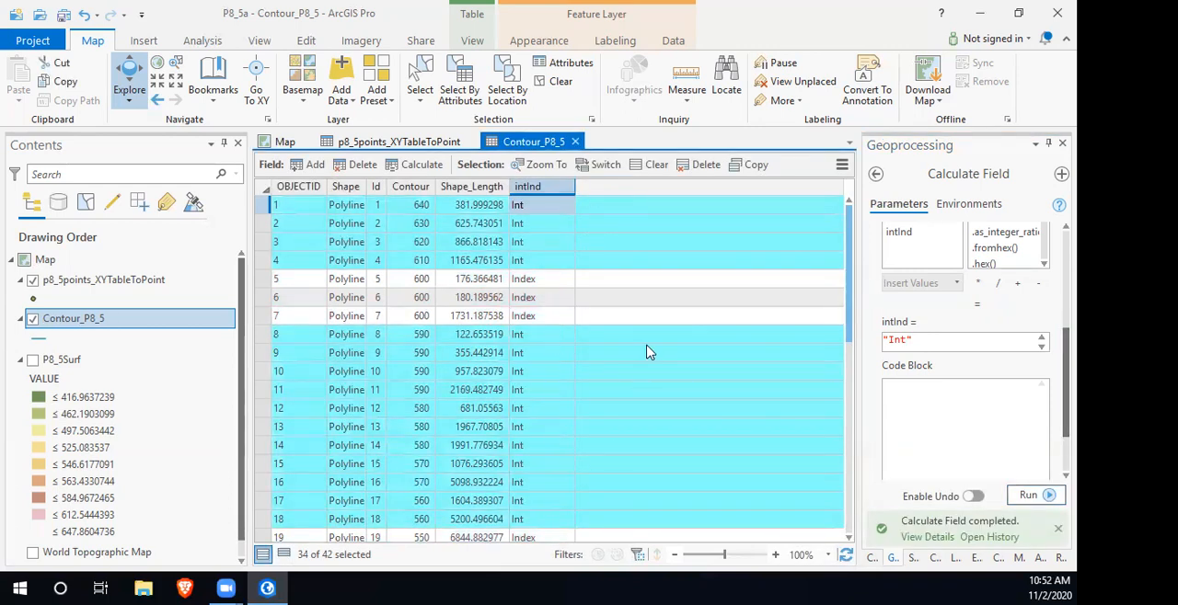
# - Clear the contour selection and close the Contour_P8_5 and p8_5points_XYTableToPoint attribute tables
pyautogui.click(655, 165)
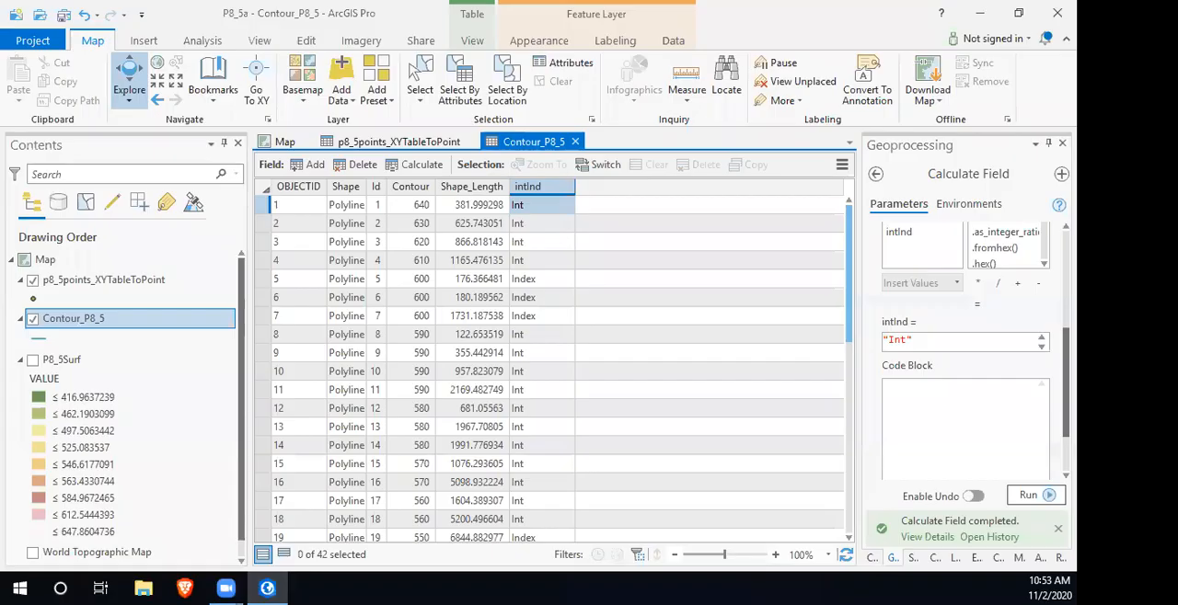
pyautogui.click(575, 142)
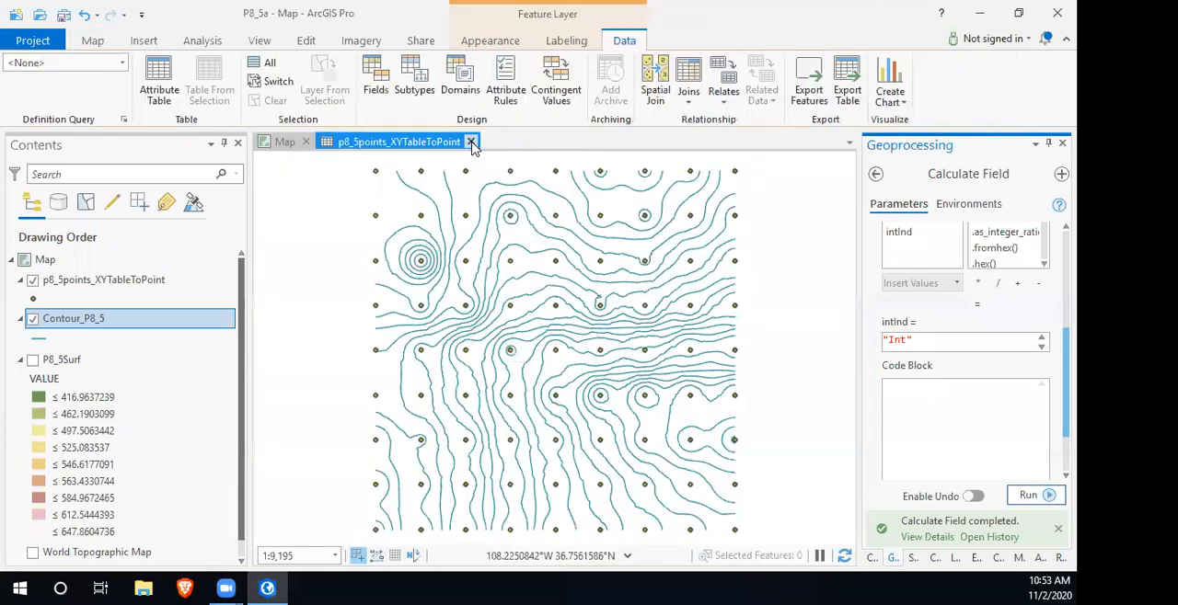
pyautogui.click(470, 142)
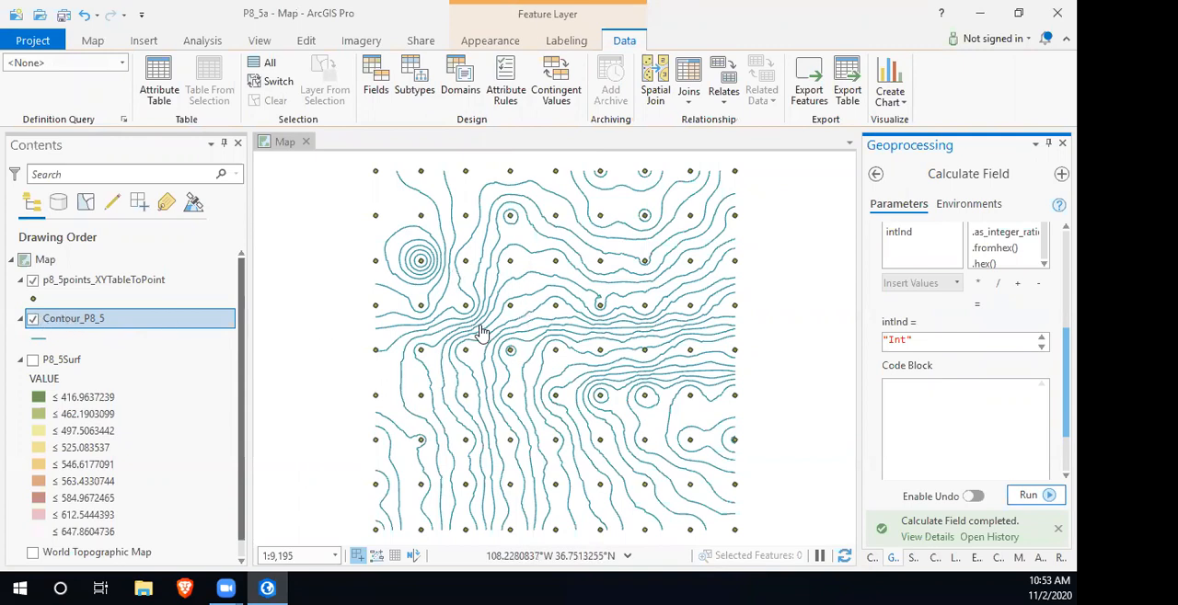
# - Symbolize the Contour_P8_5 layer with unique values based on the intInd field
pyautogui.click(477, 44)
pyautogui.click(386, 91)
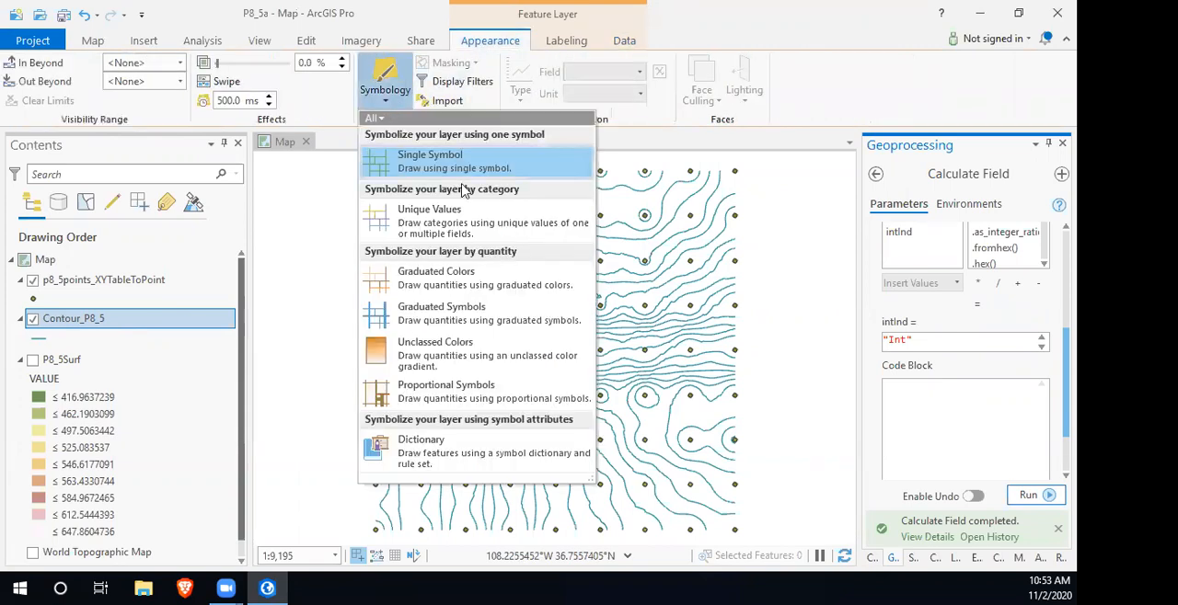
pyautogui.click(460, 225)
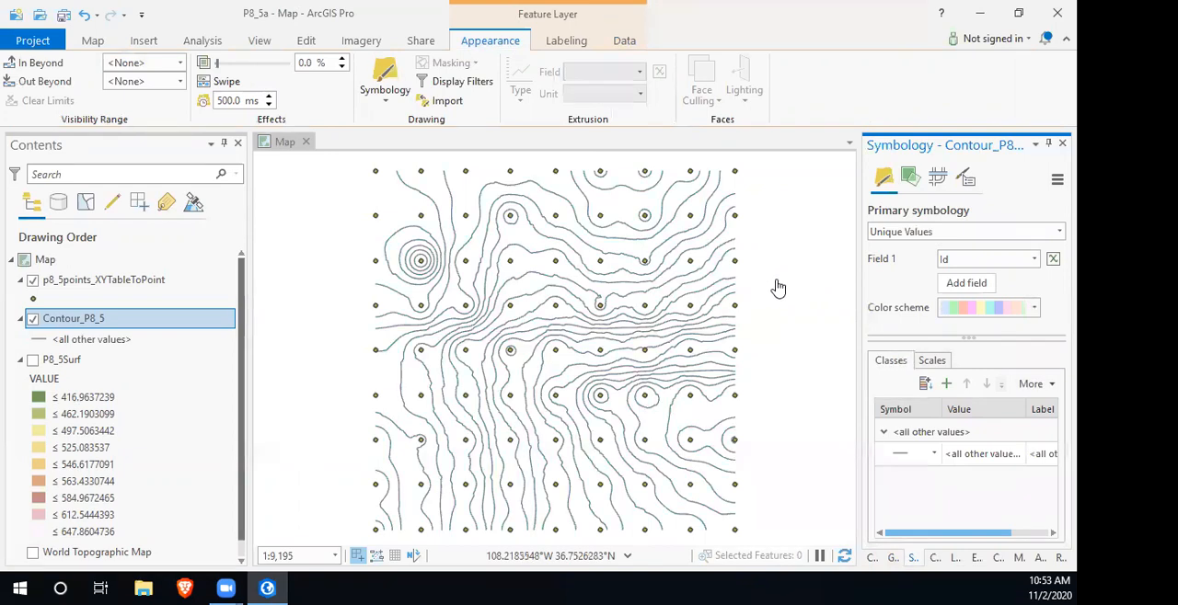
pyautogui.click(973, 260)
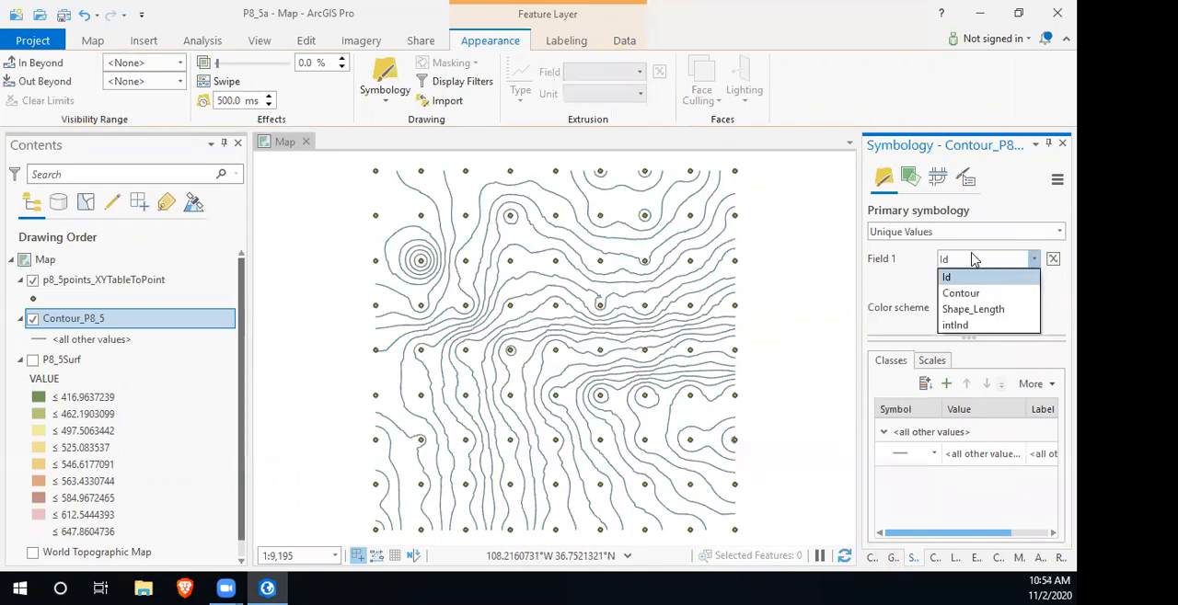
pyautogui.click(978, 328)
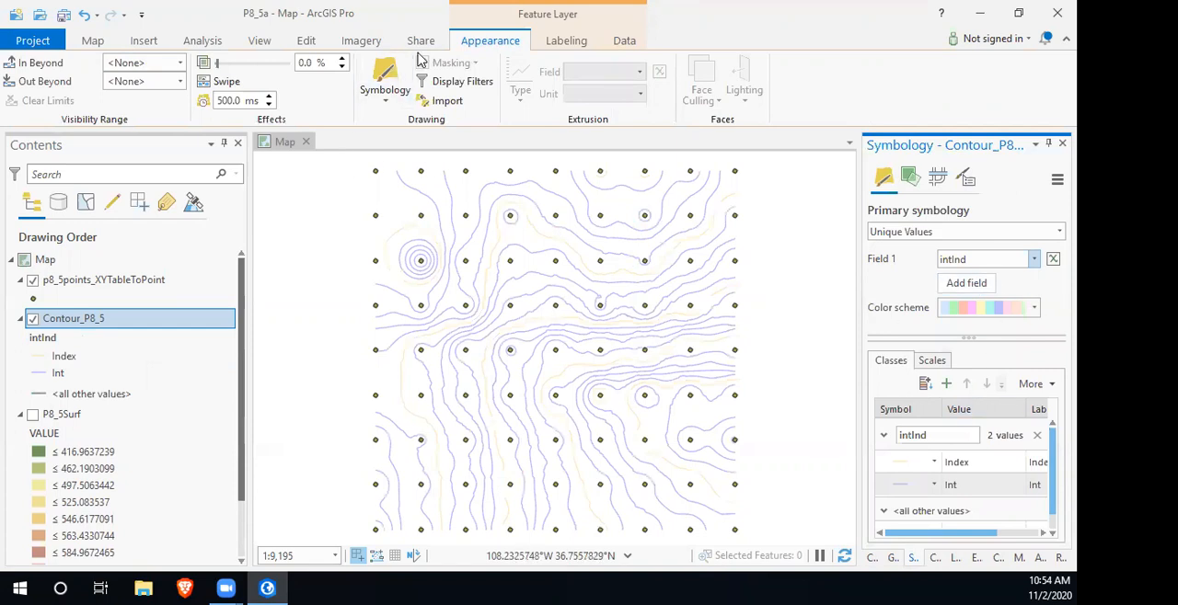
# - Remove the <all other values> class from the contour symbology
pyautogui.click(102, 44)
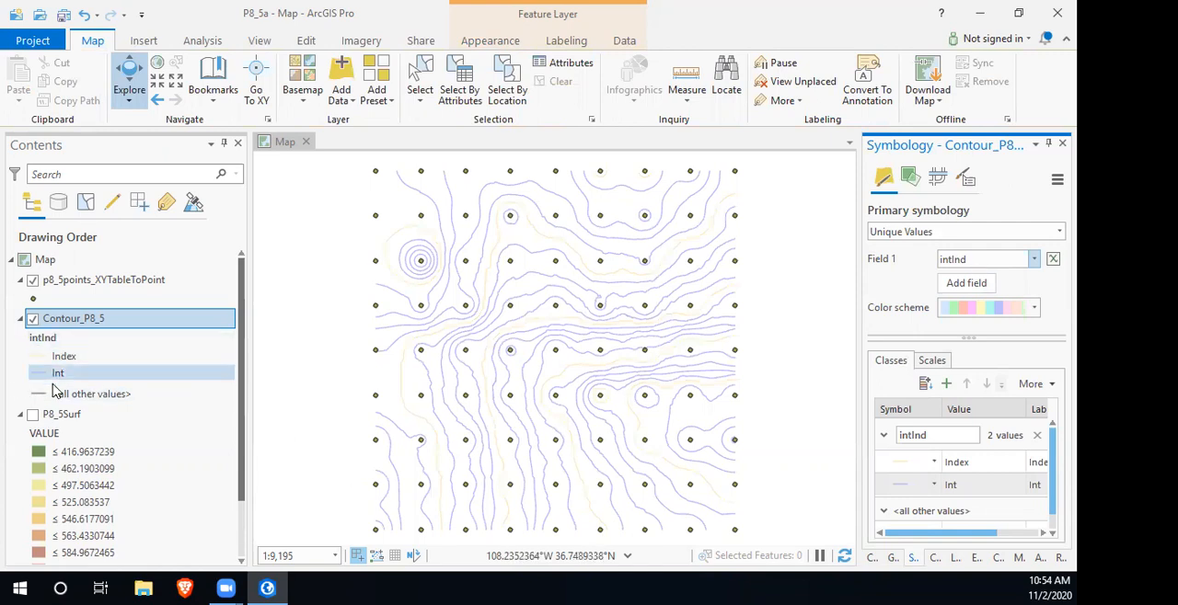
pyautogui.click(943, 515)
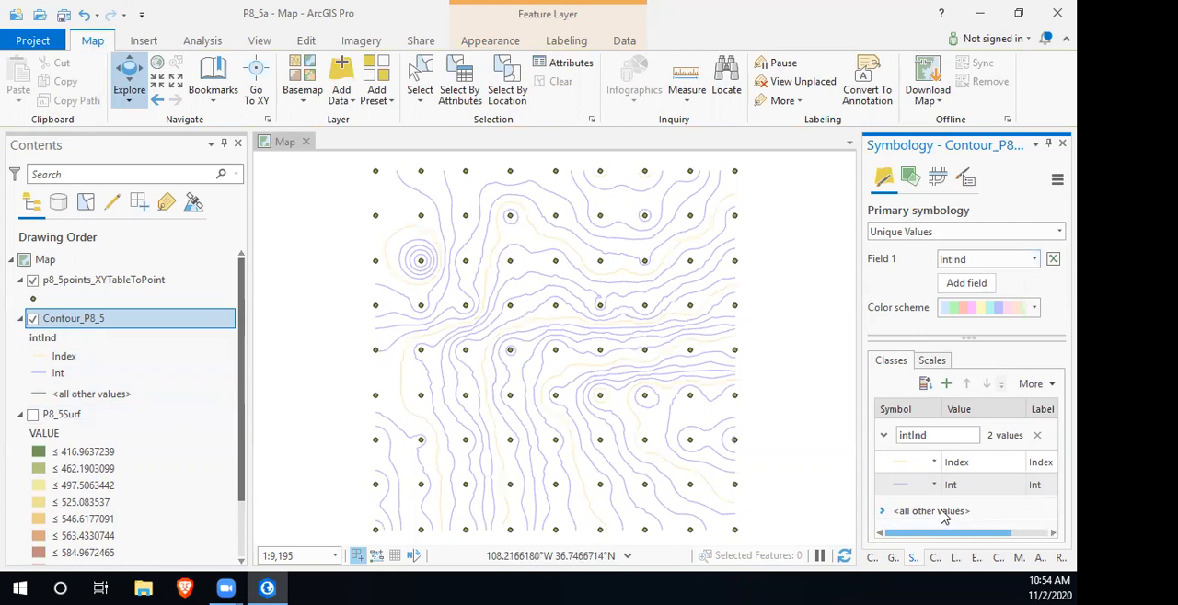
pyautogui.click(946, 515)
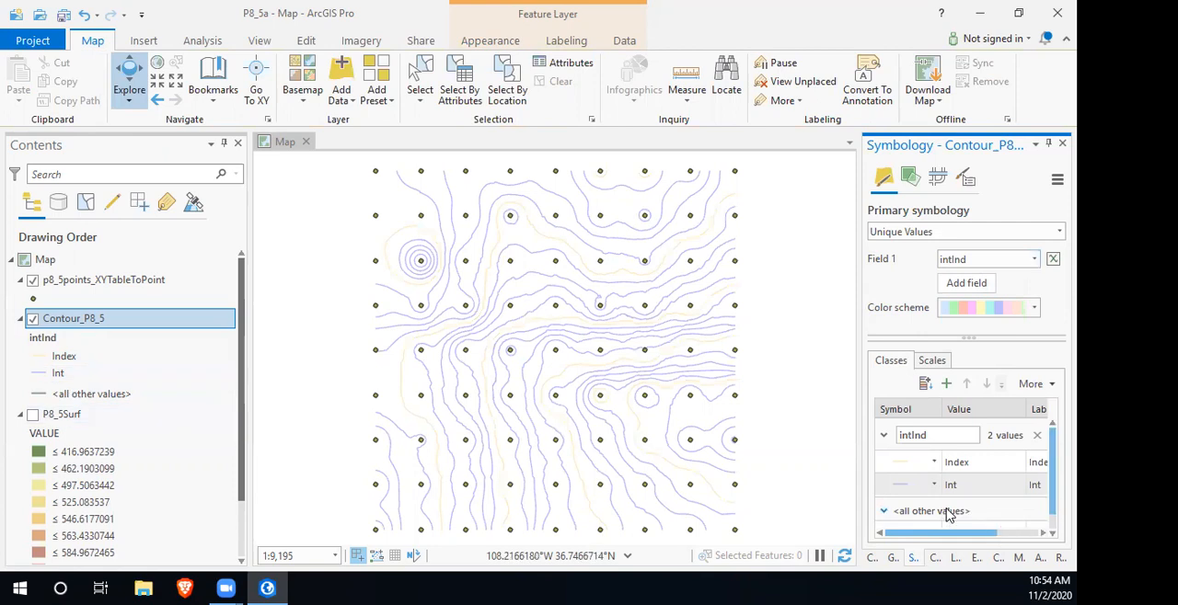
pyautogui.scroll(-1, 966, 506)
pyautogui.click(992, 508)
pyautogui.rightClick(975, 518)
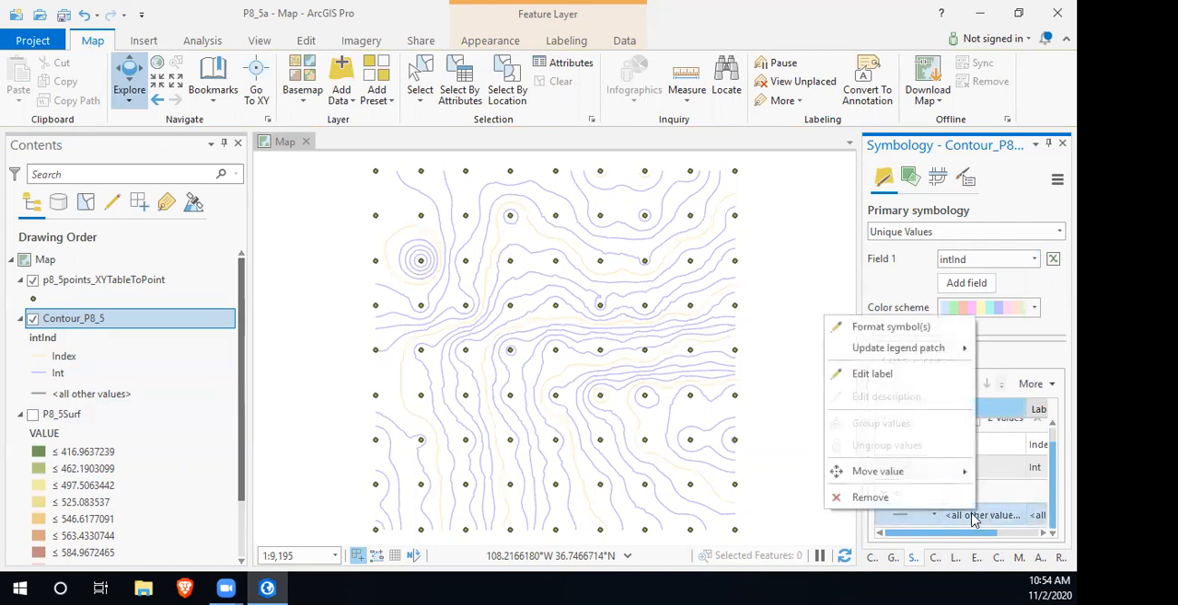
pyautogui.click(878, 496)
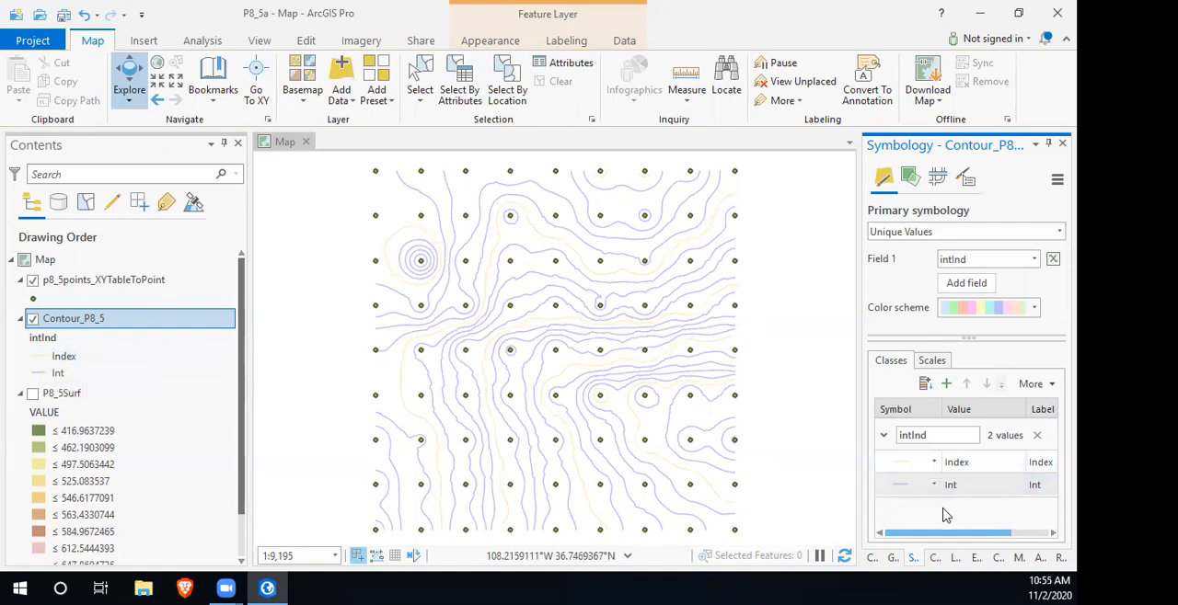
# - Format the Index contour symbol as a black line 1.5 pt wide and apply it
pyautogui.click(958, 463)
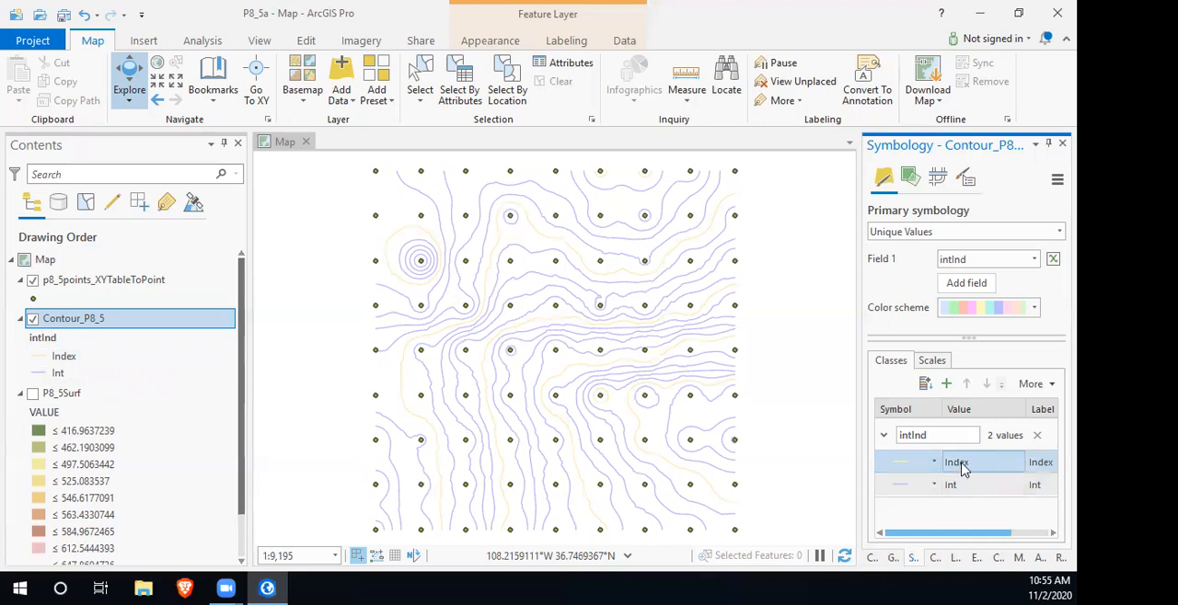
pyautogui.rightClick(962, 467)
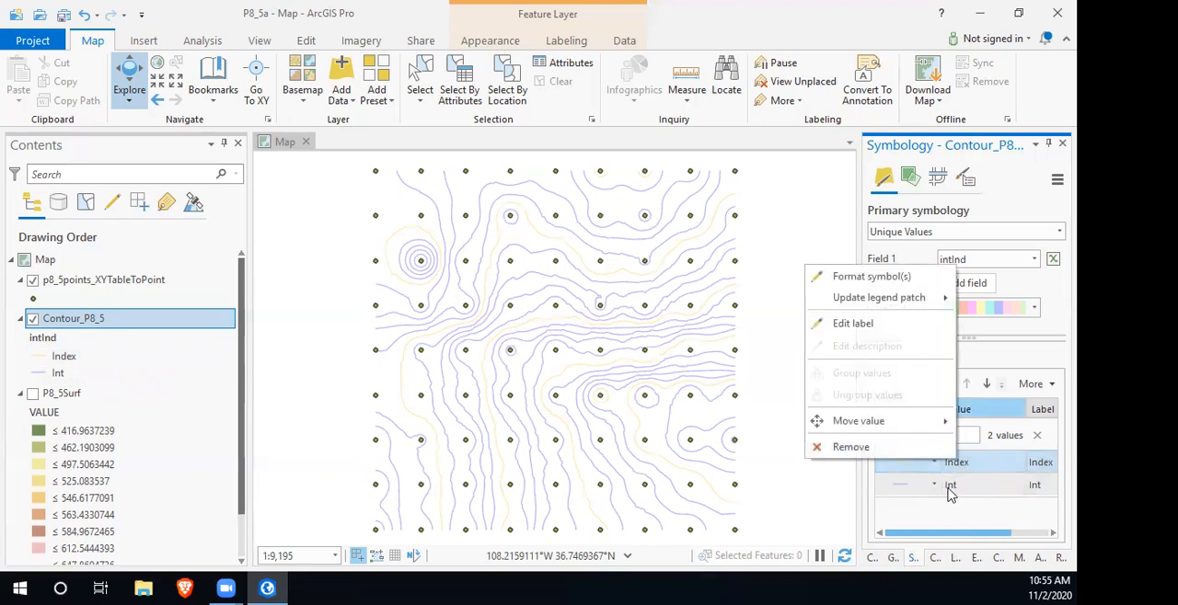
pyautogui.click(902, 471)
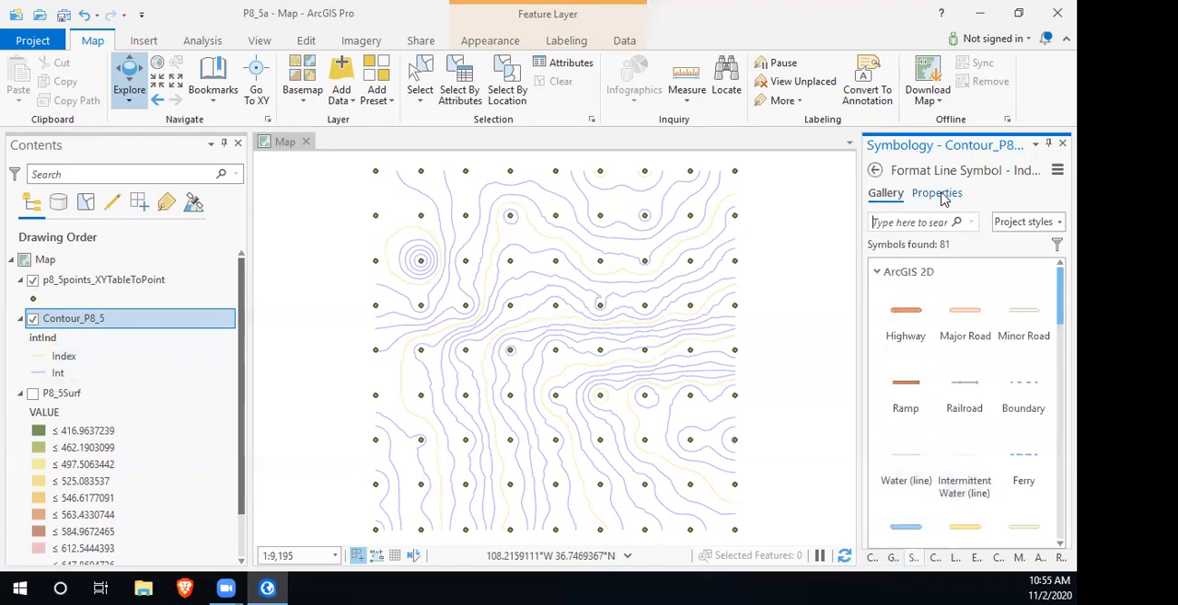
pyautogui.click(874, 170)
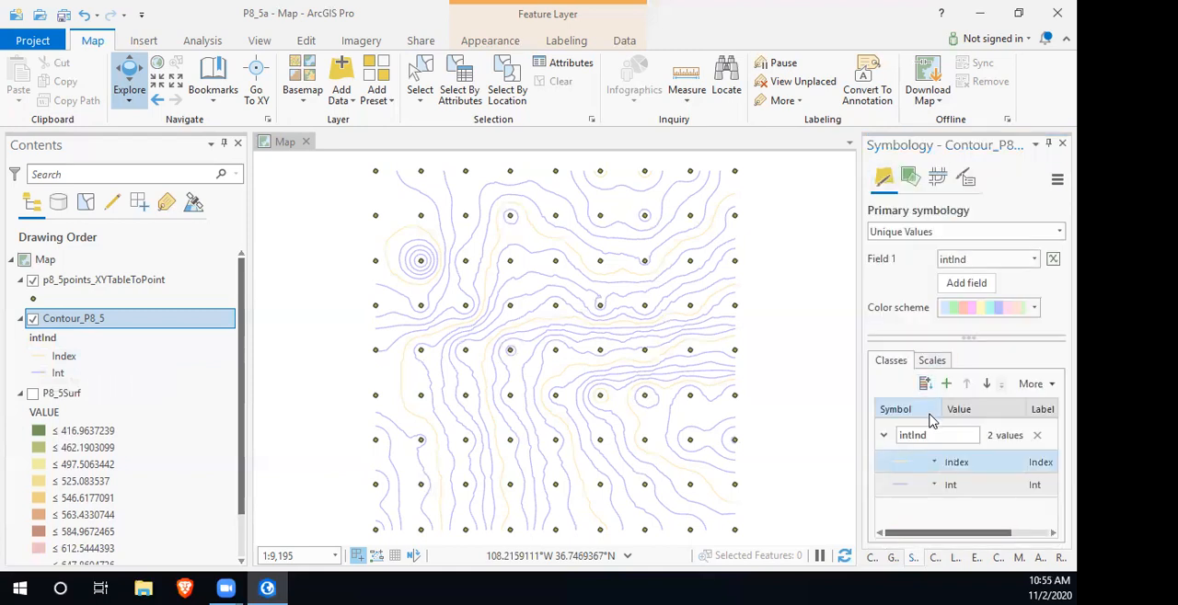
pyautogui.click(894, 464)
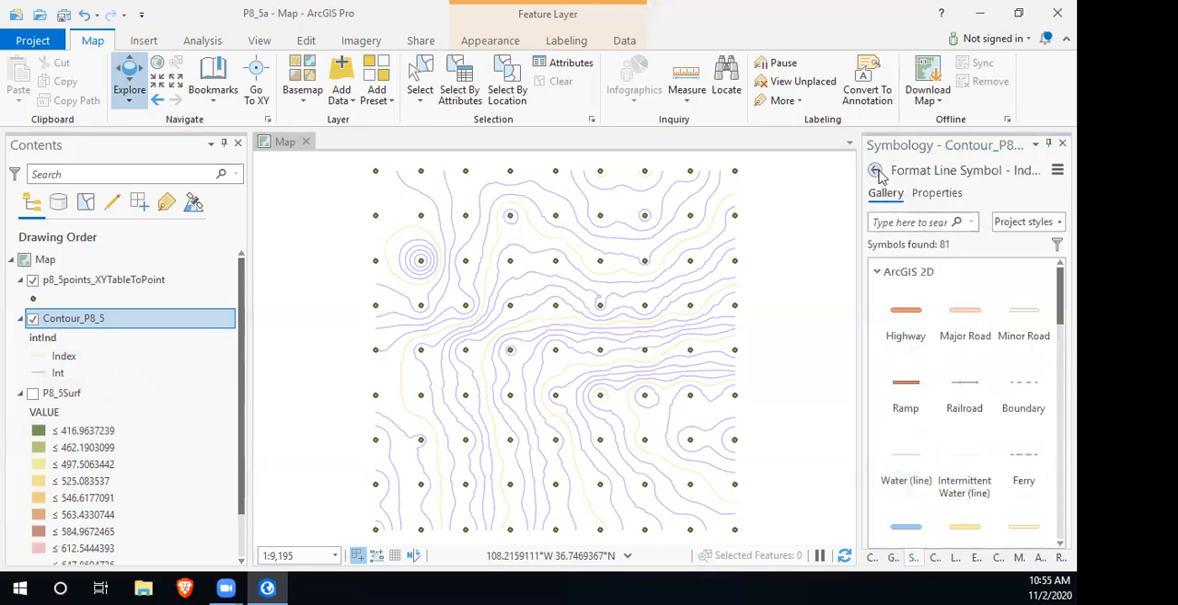
pyautogui.click(939, 194)
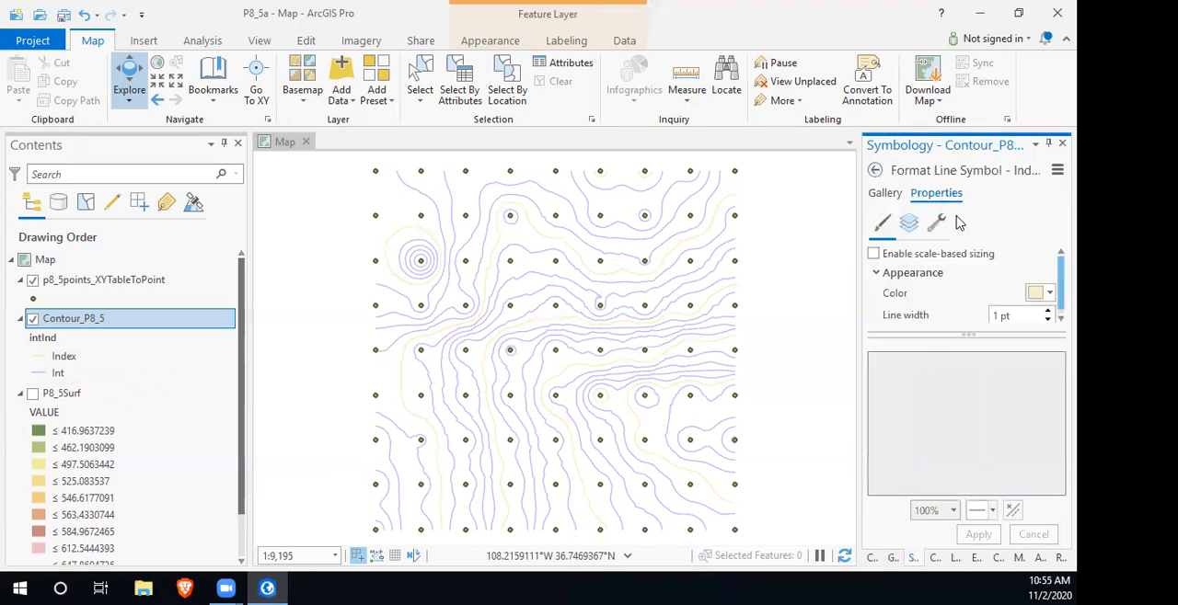
pyautogui.click(1048, 293)
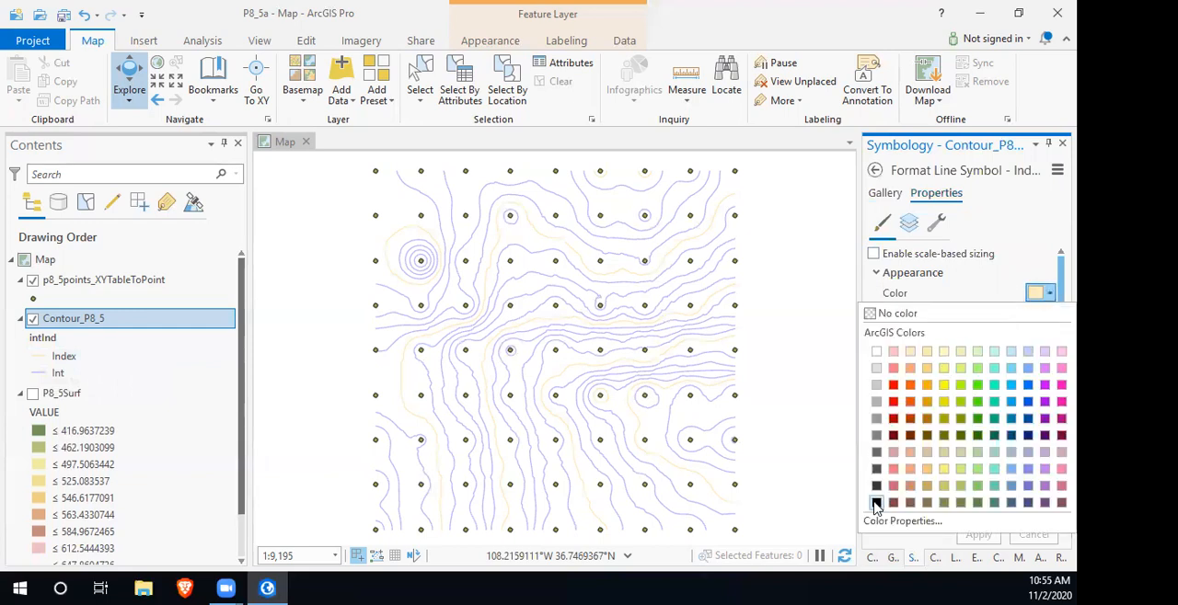
pyautogui.click(877, 502)
pyautogui.click(999, 314)
pyautogui.write('.5')
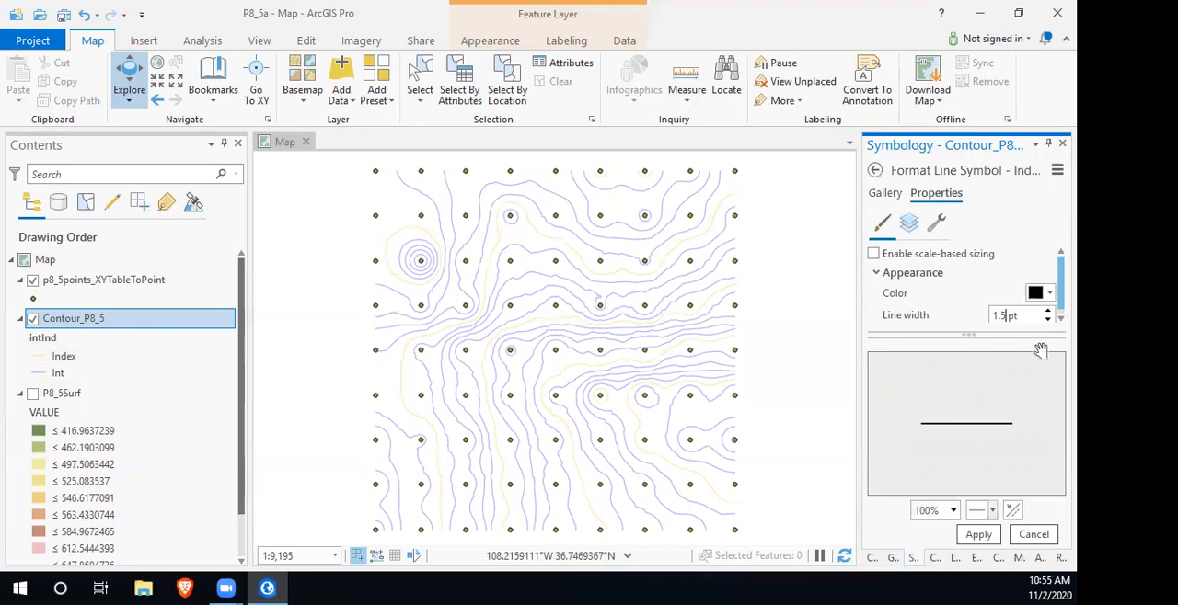
pyautogui.click(978, 534)
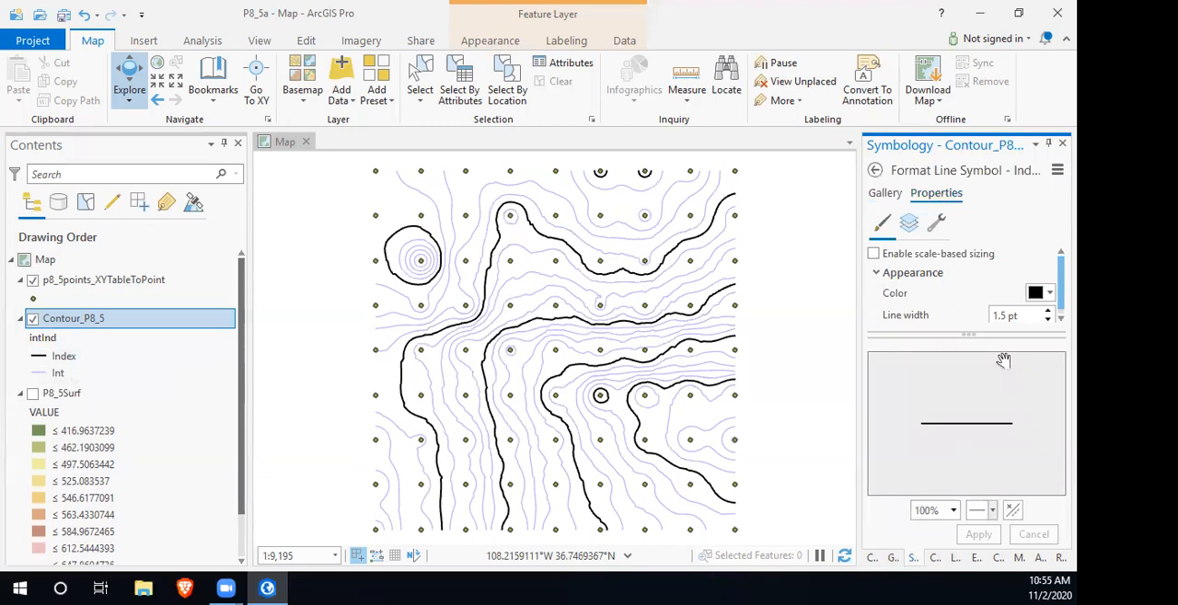
# - Format the Int contour symbol as a dark gray line 0.7 pt wide and apply it
pyautogui.click(874, 171)
pyautogui.click(901, 485)
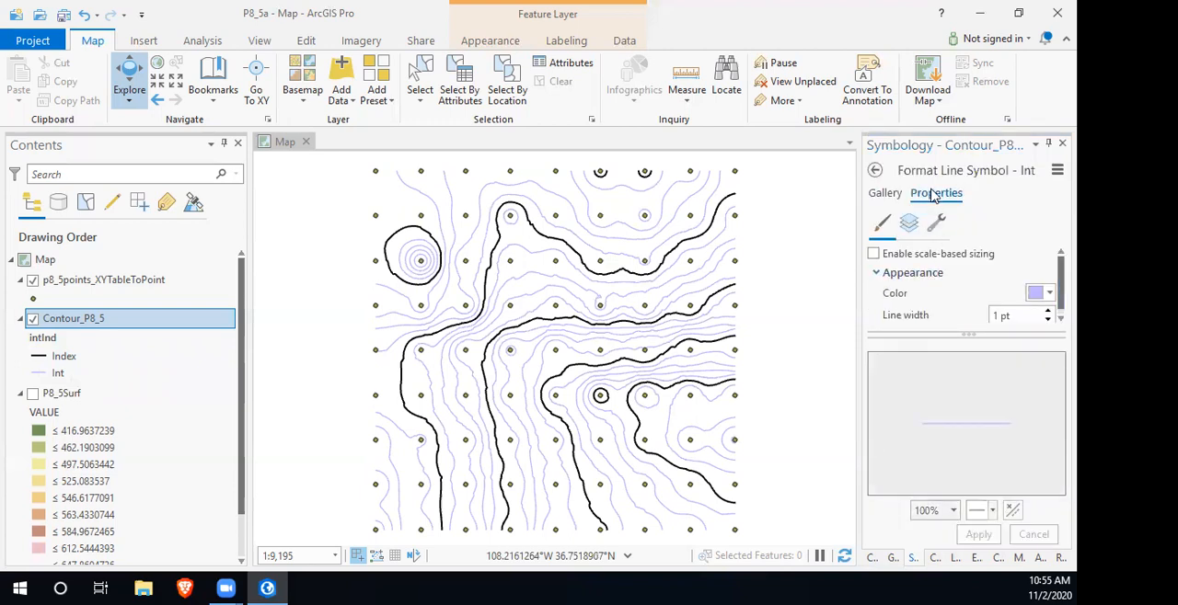
pyautogui.click(1044, 293)
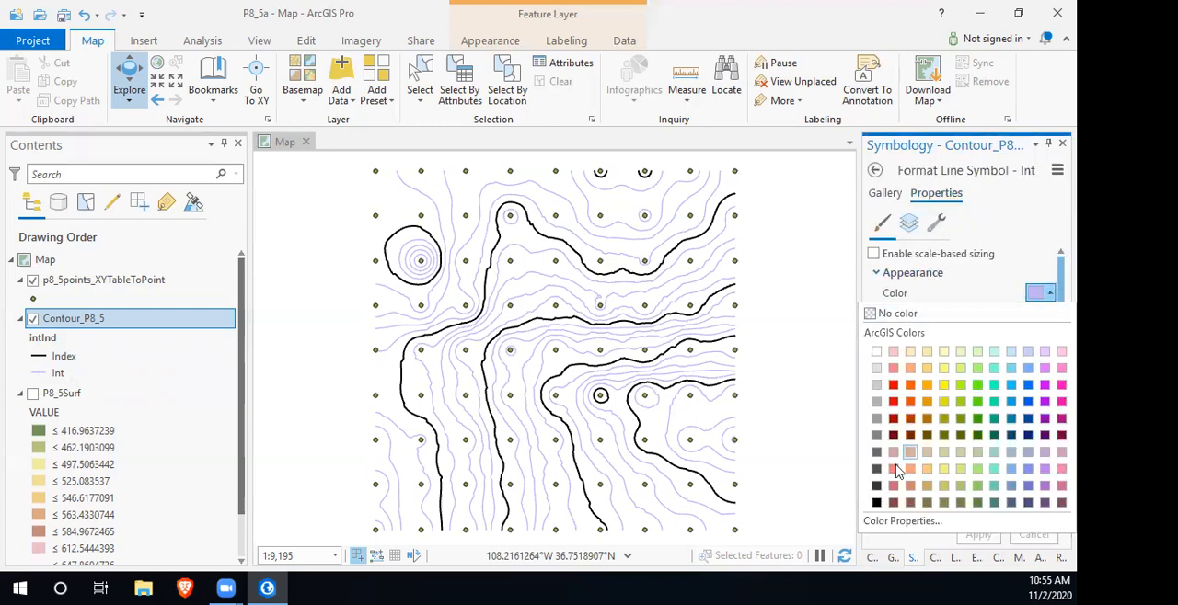
pyautogui.click(876, 486)
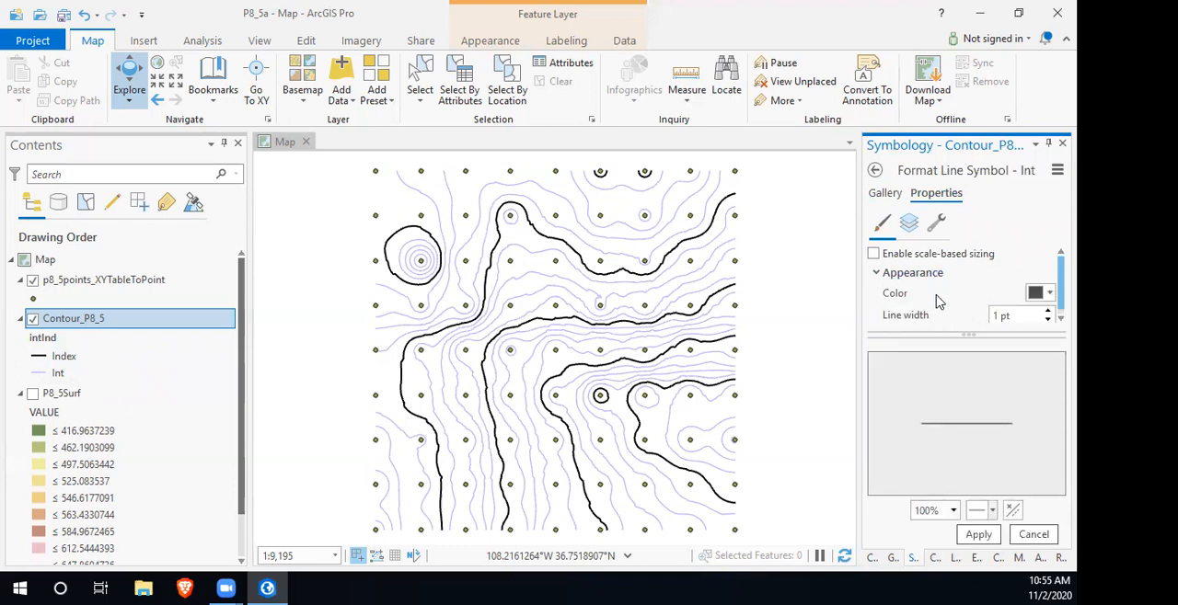
pyautogui.click(998, 317)
pyautogui.write('0.7')
pyautogui.press('Return')
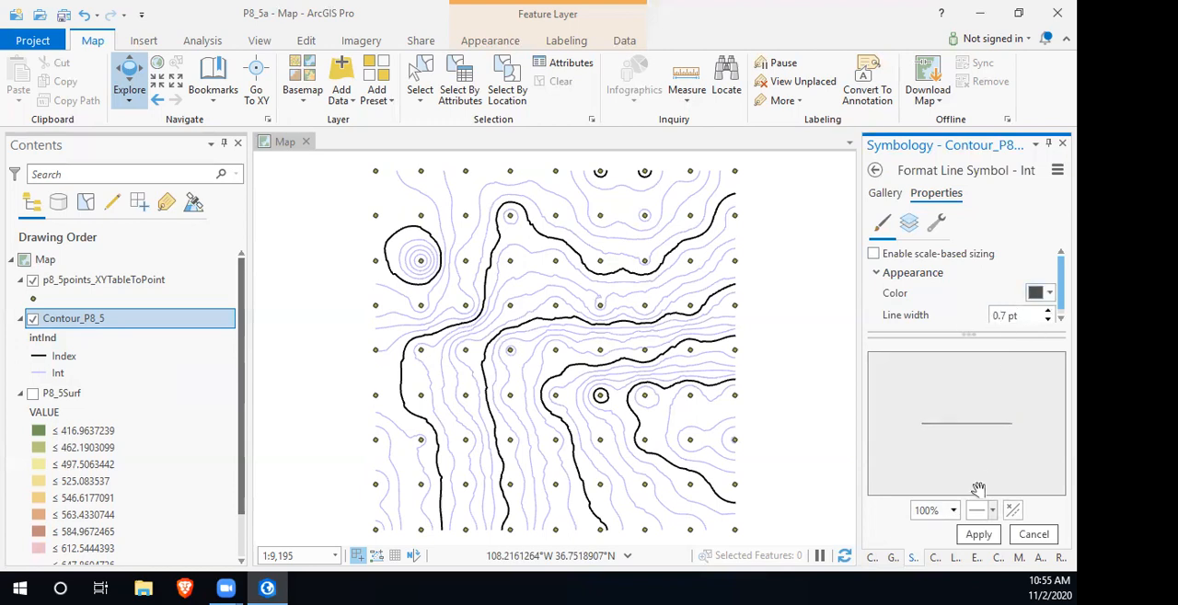
pyautogui.click(968, 537)
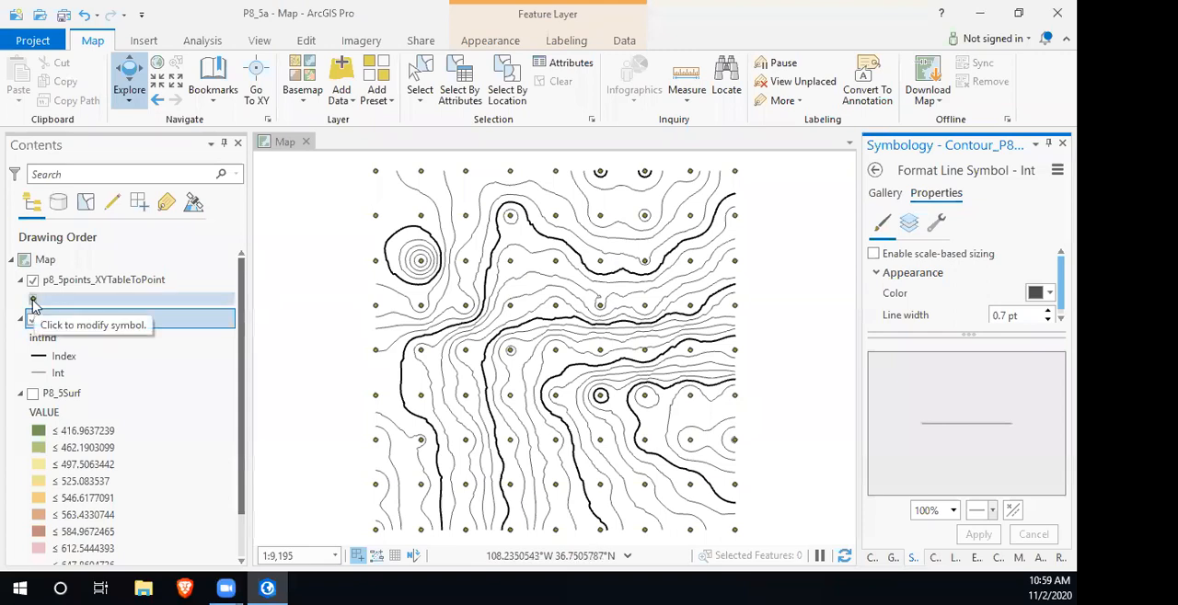
# - Change the p8_5points_XYTableToPoint symbol to Cross 4 from the ArcGIS 2D style
pyautogui.click(33, 301)
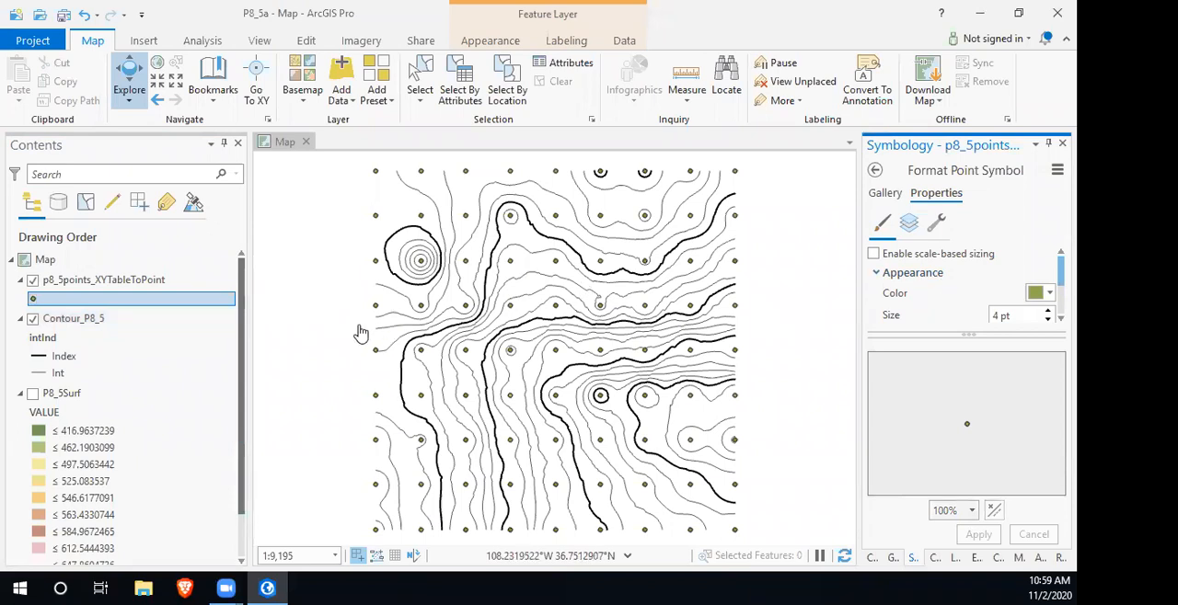
pyautogui.click(885, 195)
pyautogui.scroll(-5, 1053, 304)
pyautogui.moveTo(1054, 319); pyautogui.dragTo(1053, 342)
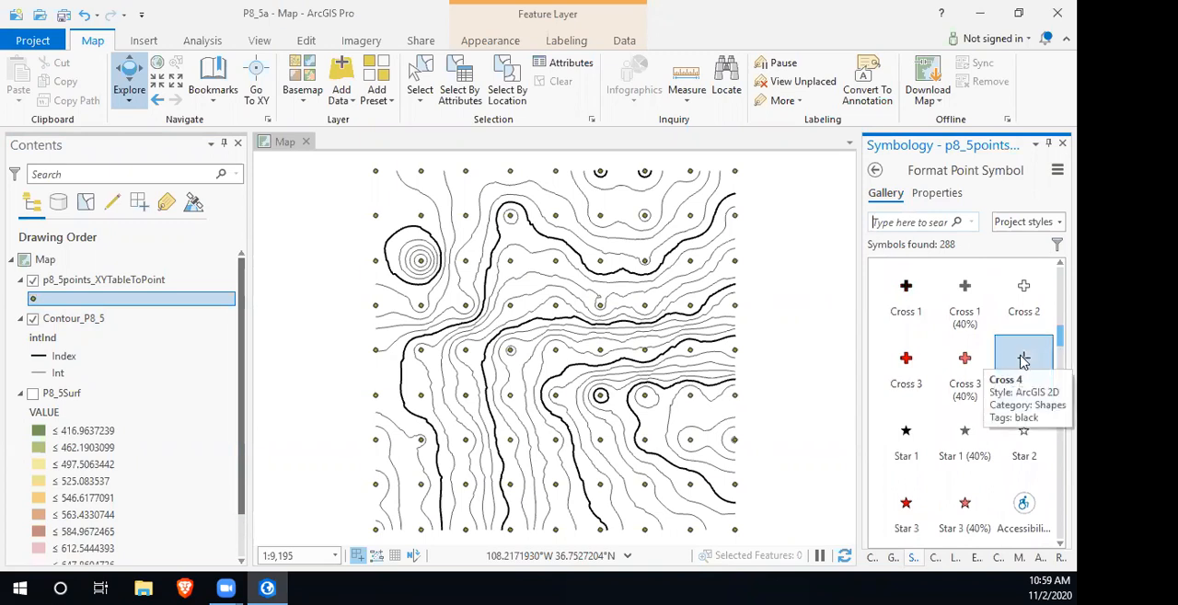
pyautogui.click(1024, 362)
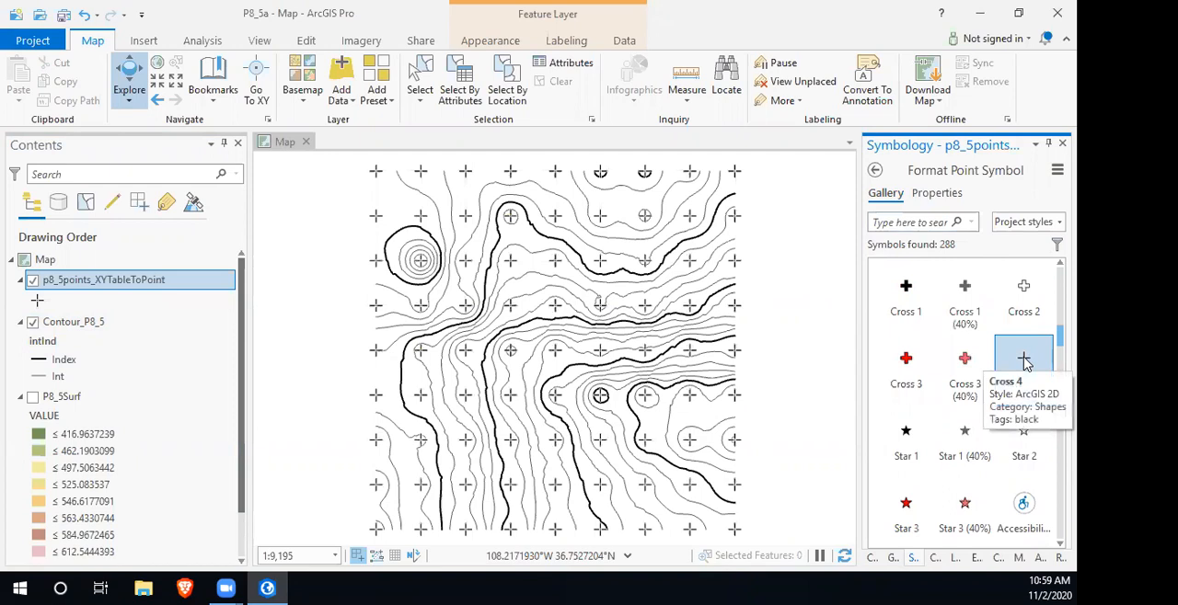
# - Set the point cross symbol's color to dark gray and its size to 7.2 pt, and apply the changes
pyautogui.click(933, 199)
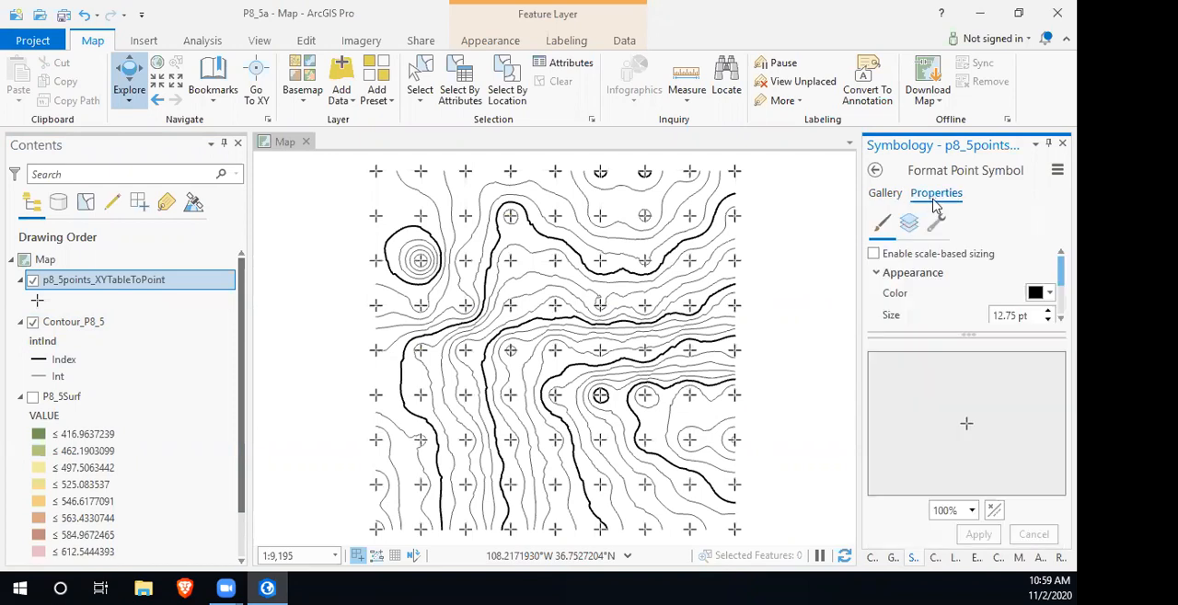
pyautogui.click(1049, 294)
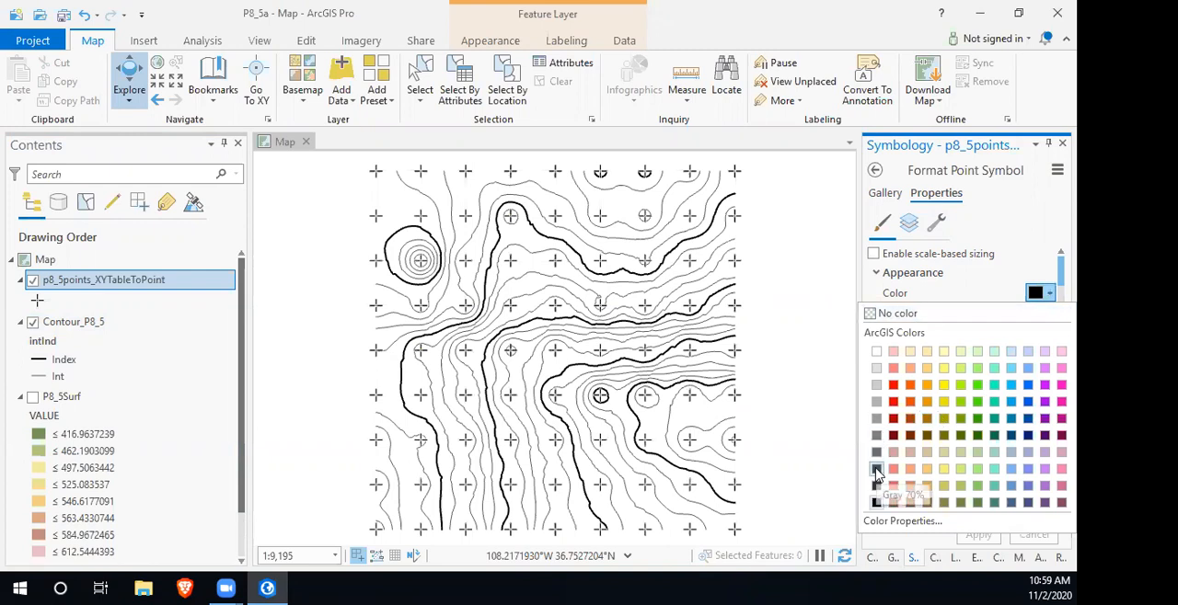
pyautogui.click(876, 470)
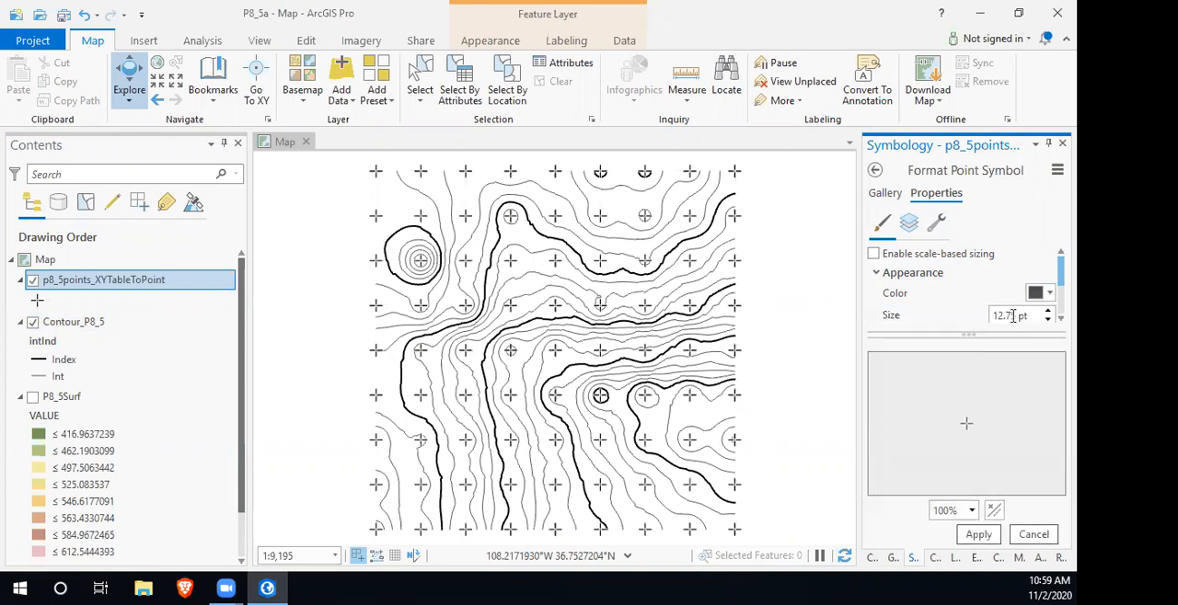
pyautogui.doubleClick(1012, 316)
pyautogui.write('7.2')
pyautogui.click(978, 535)
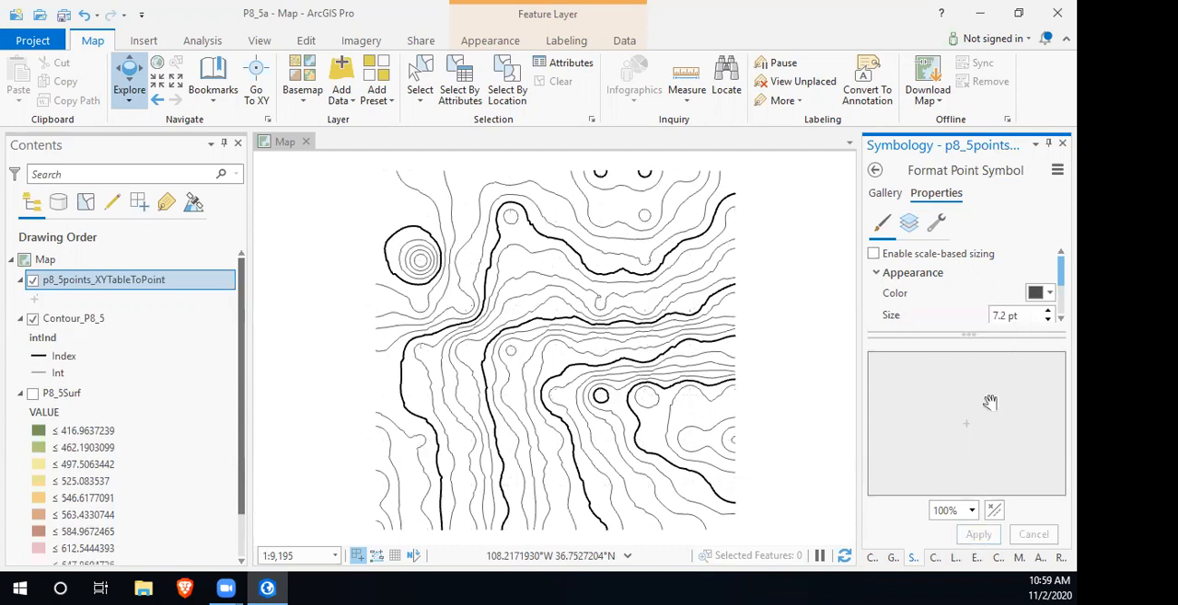
# - Rotate the point cross symbol to a 45° angle, apply it, and check the points on the map
pyautogui.scroll(-1, 975, 302)
pyautogui.doubleClick(989, 302)
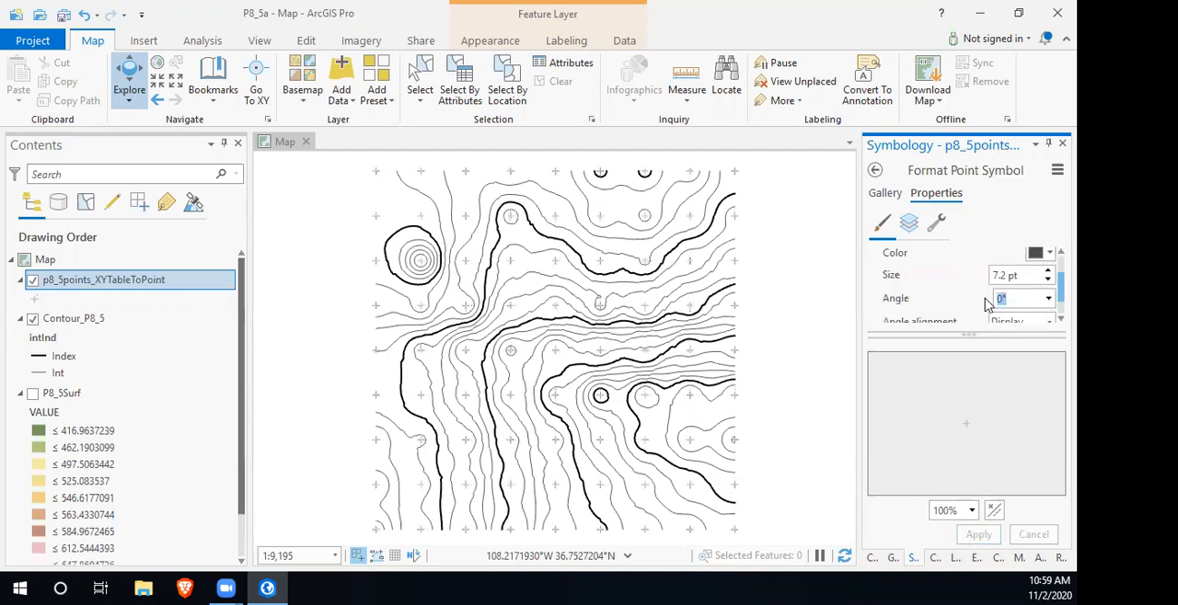
pyautogui.write('45')
pyautogui.click(980, 535)
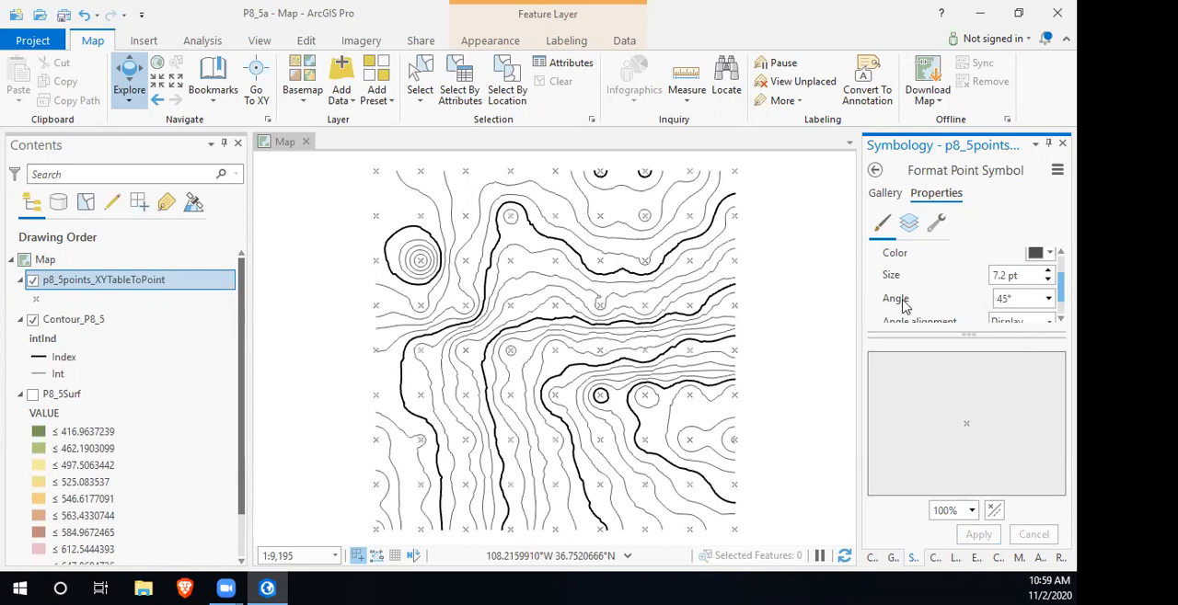
pyautogui.scroll(4, 462, 275)
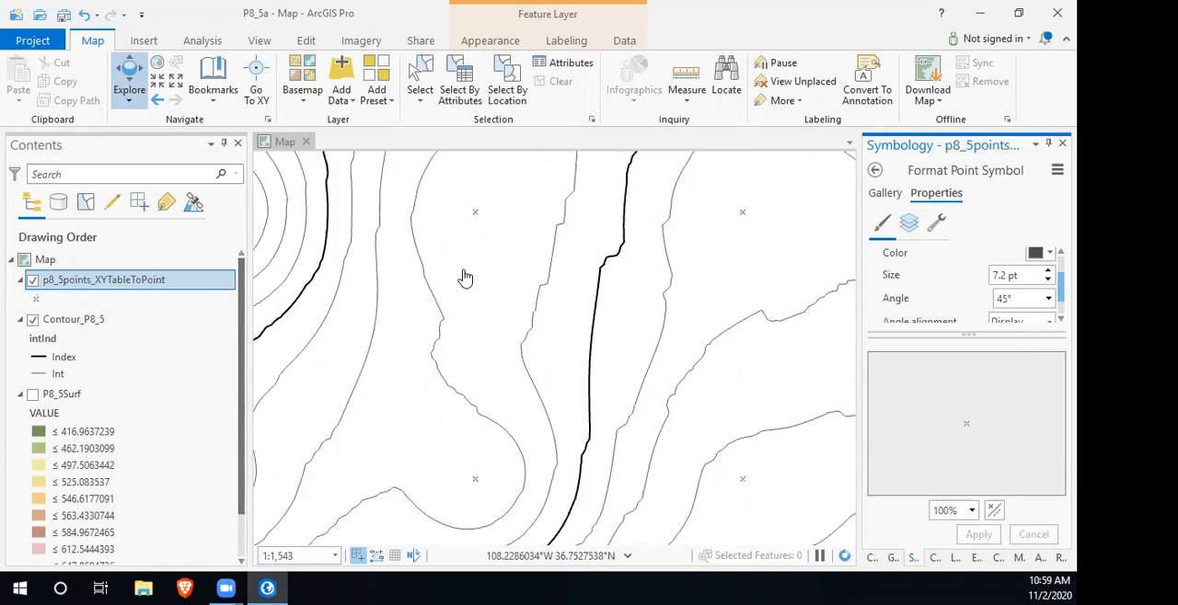
pyautogui.scroll(-5, 520, 304)
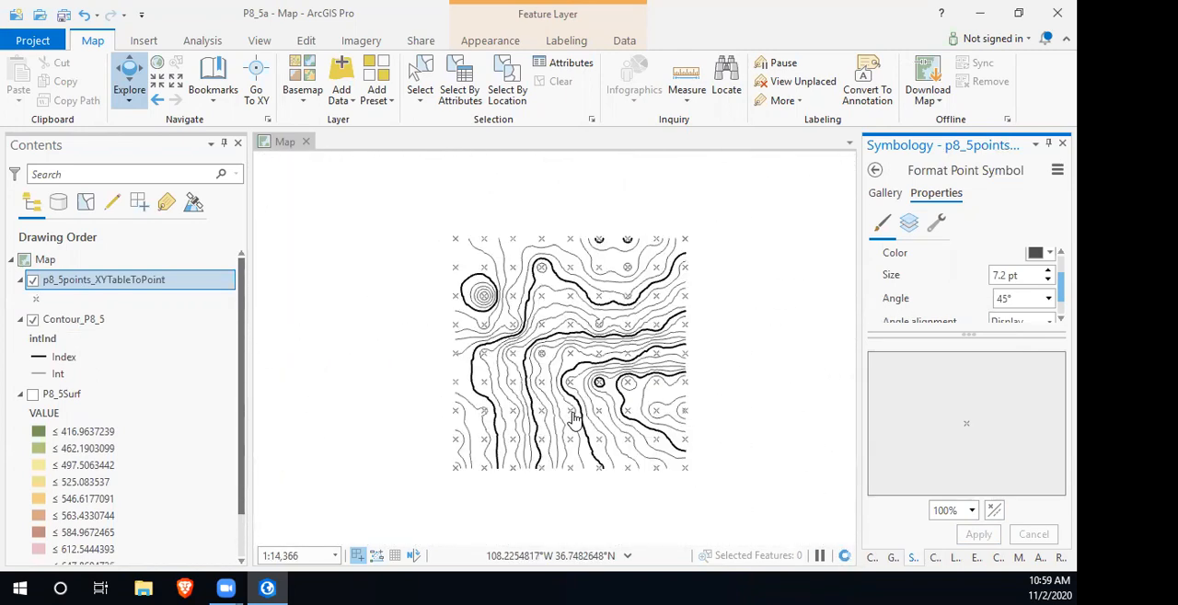
pyautogui.scroll(1, 635, 415)
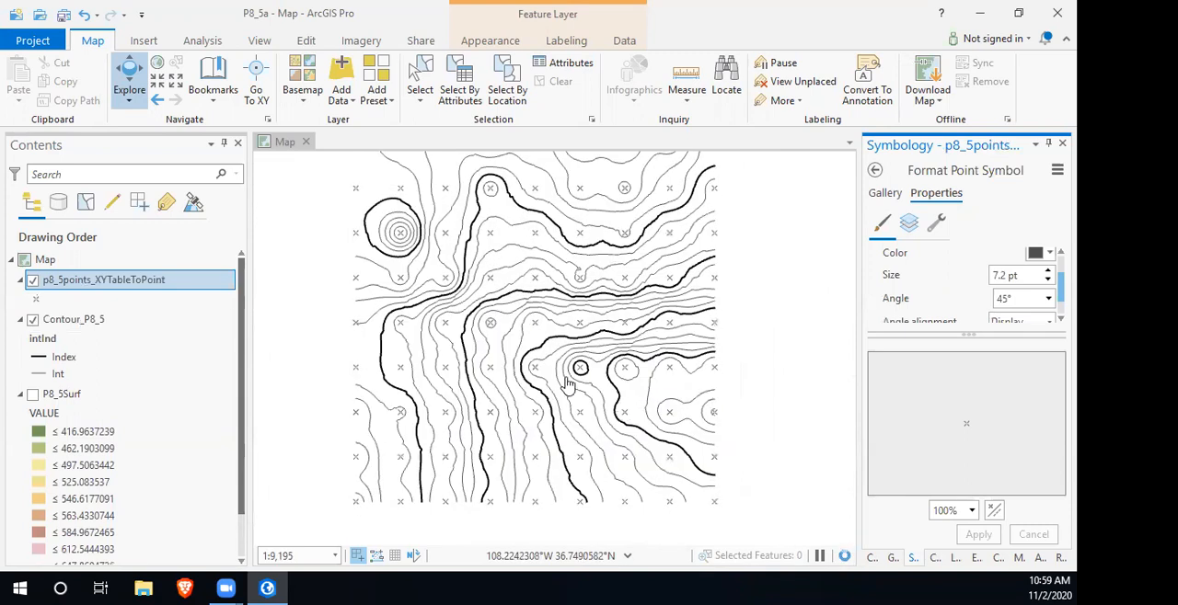
pyautogui.click(593, 397)
pyautogui.moveTo(491, 397); pyautogui.dragTo(521, 420)
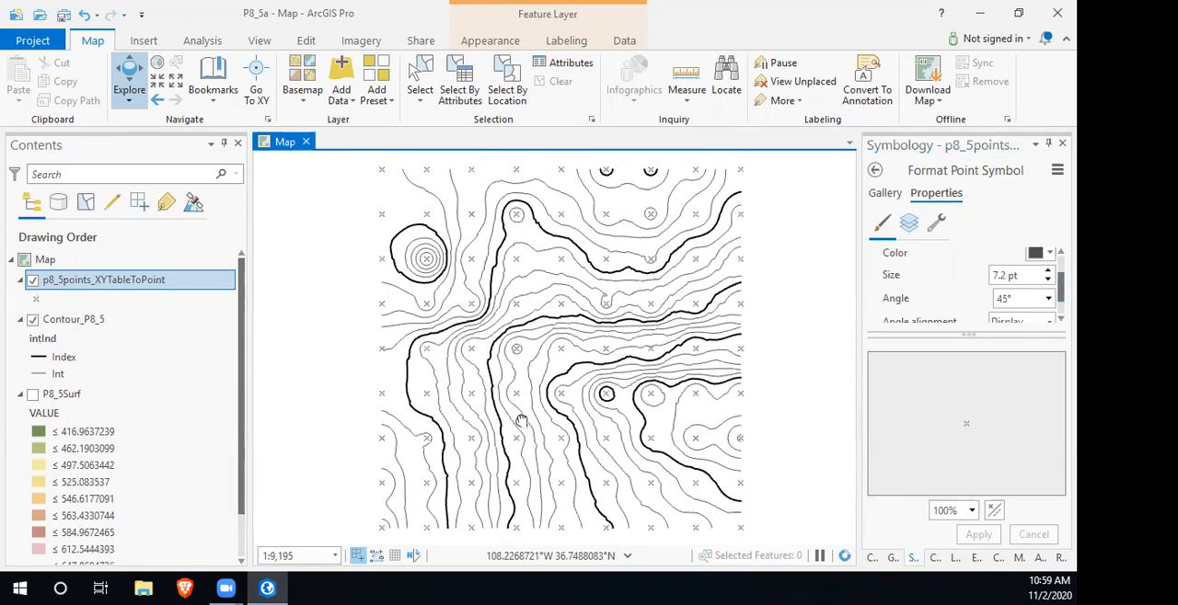
pyautogui.click(883, 194)
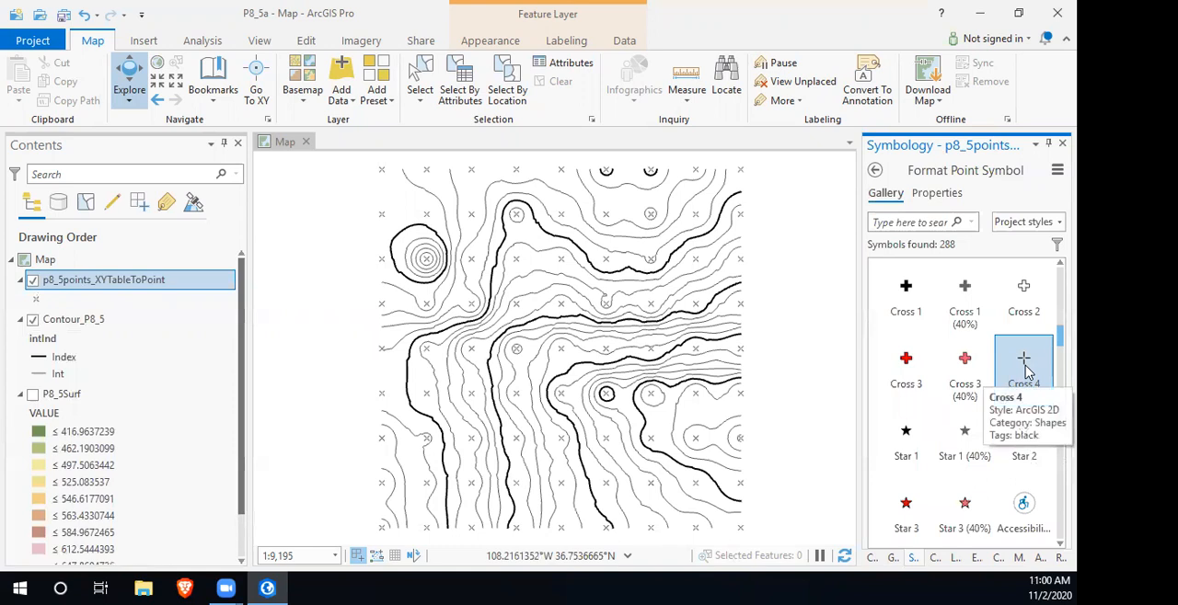
pyautogui.click(950, 193)
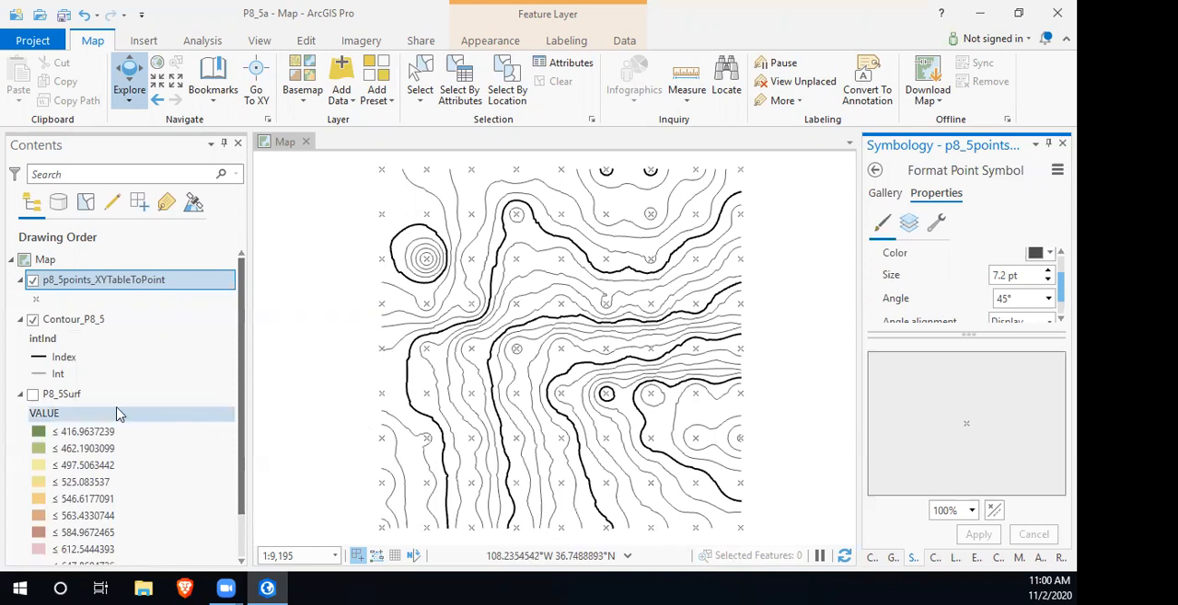
# - Limit the Contour_P8_5 label class to features where intInd is Index, and use the Contour field for the labels
pyautogui.click(83, 324)
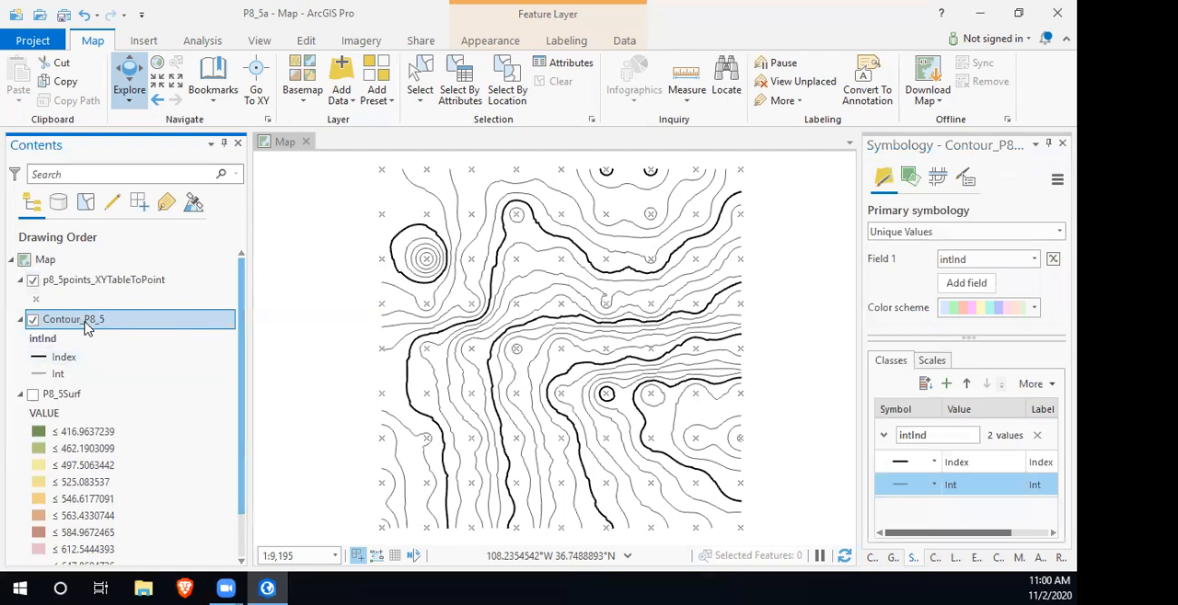
pyautogui.click(574, 42)
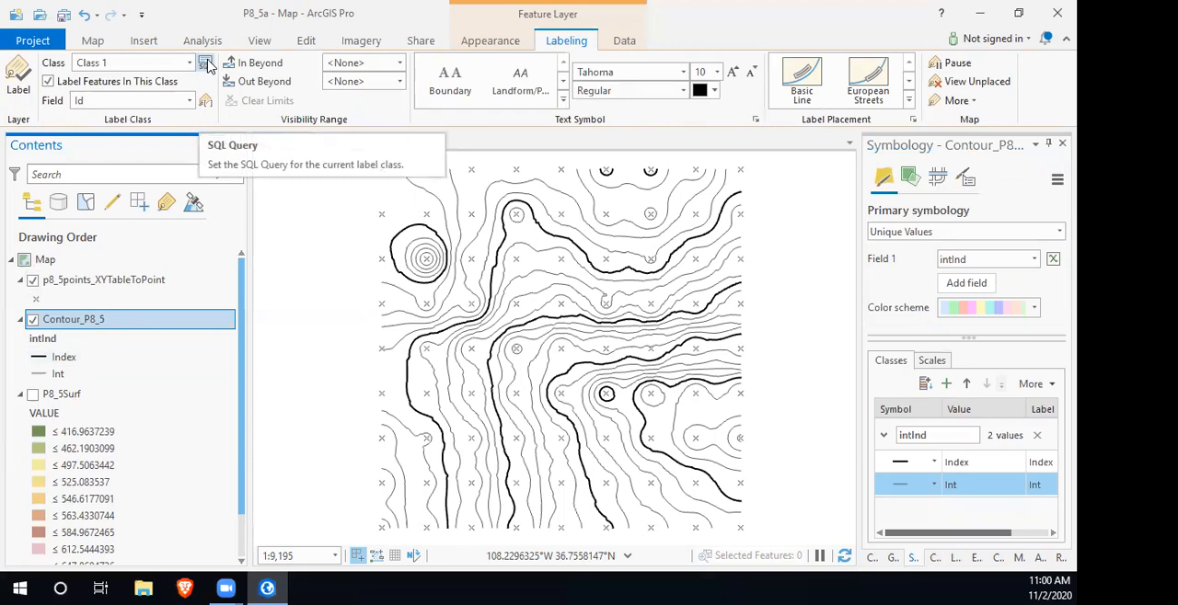
pyautogui.click(207, 65)
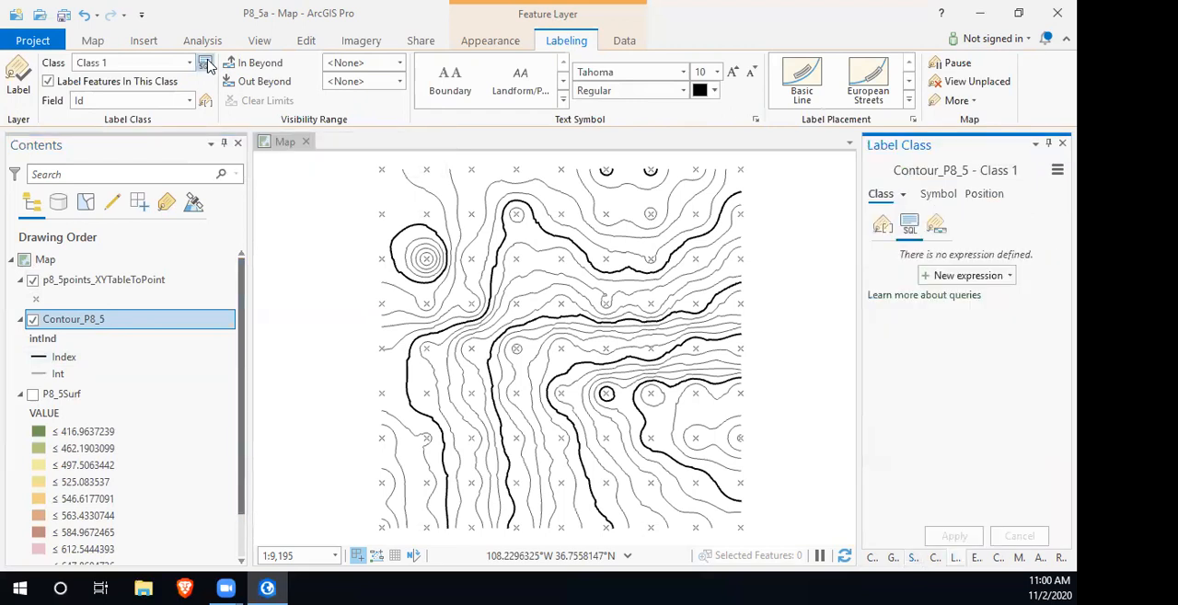
pyautogui.click(975, 275)
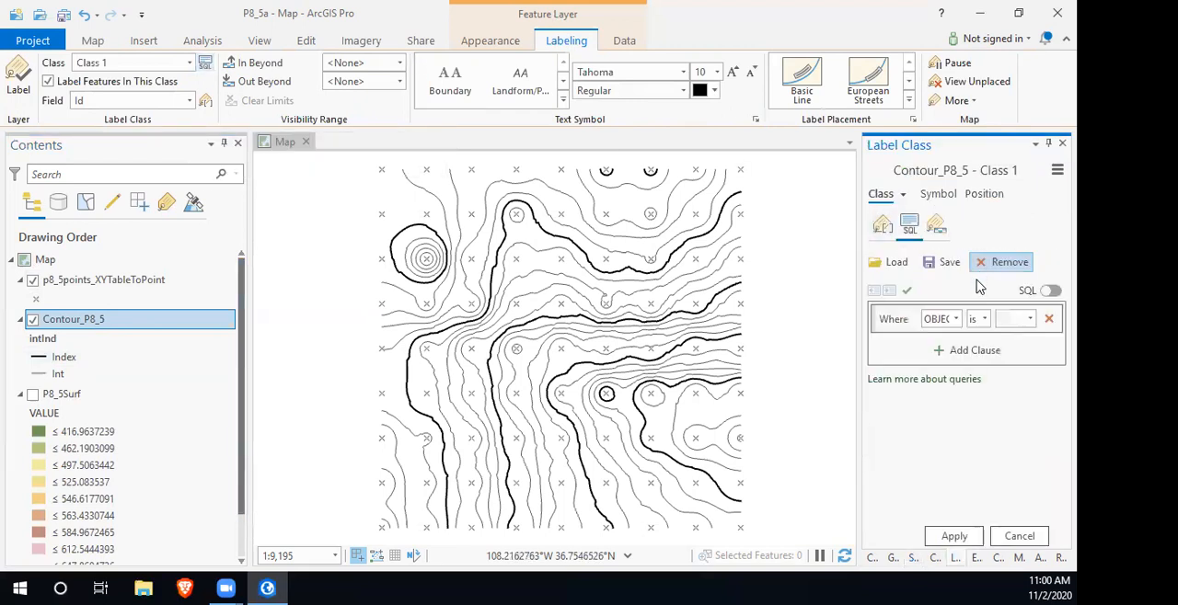
pyautogui.click(947, 318)
pyautogui.click(943, 402)
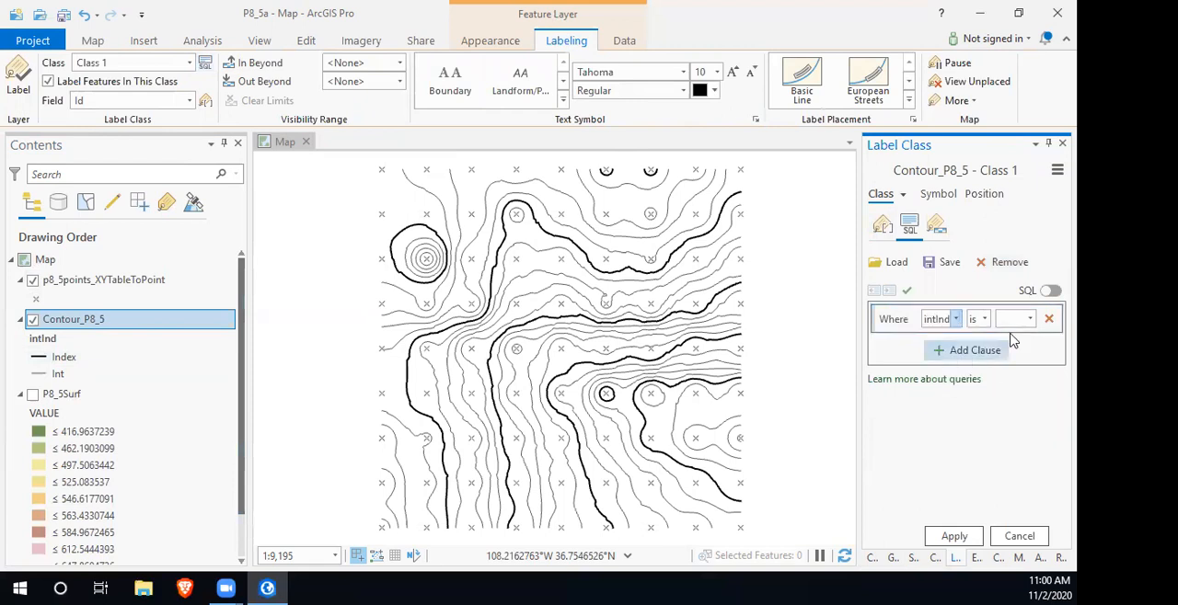
pyautogui.click(1029, 318)
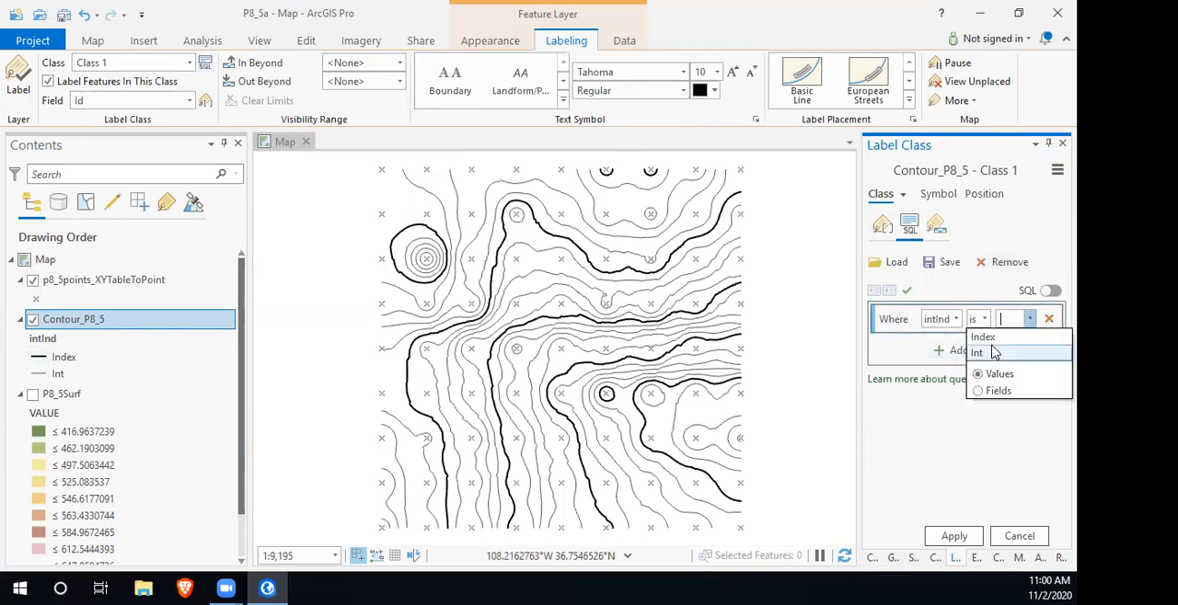
pyautogui.click(983, 337)
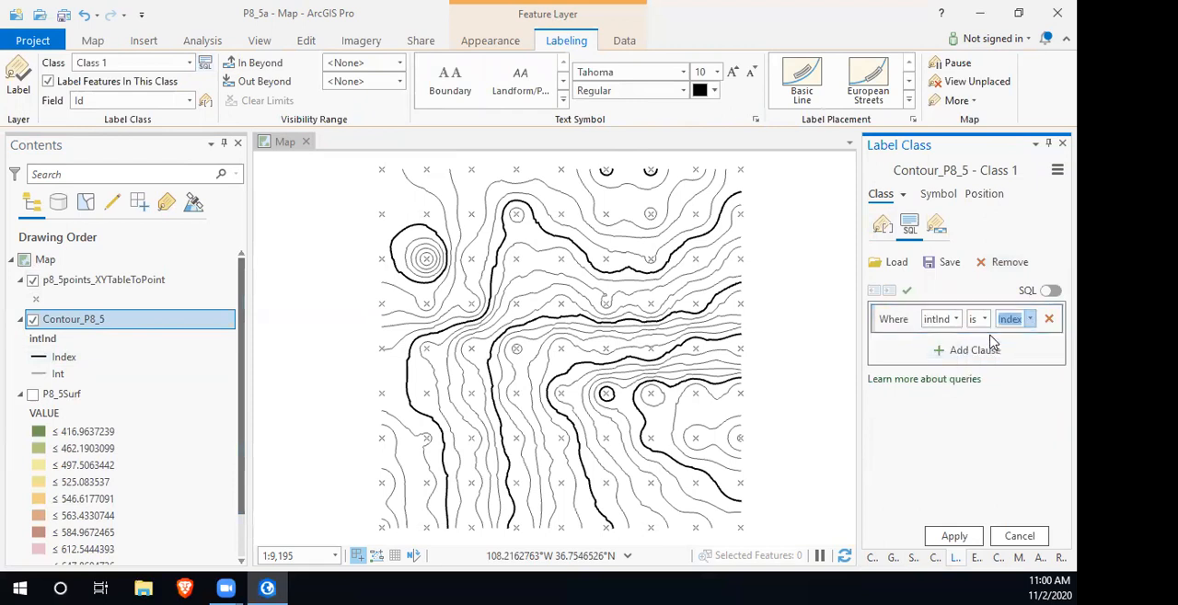
pyautogui.click(952, 538)
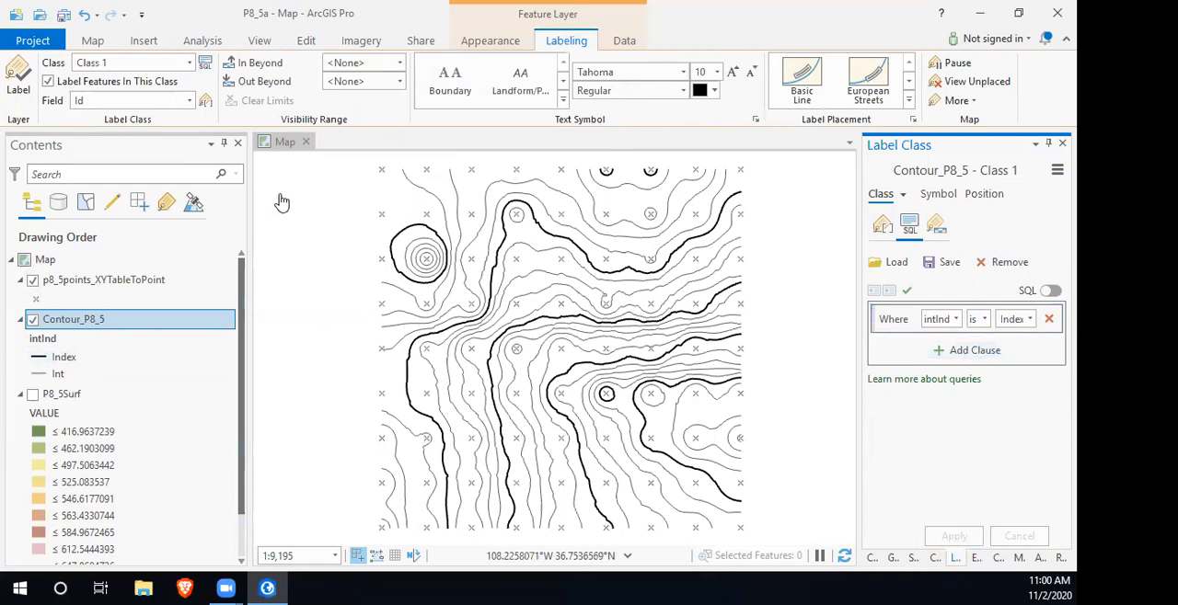
pyautogui.click(189, 100)
pyautogui.click(127, 144)
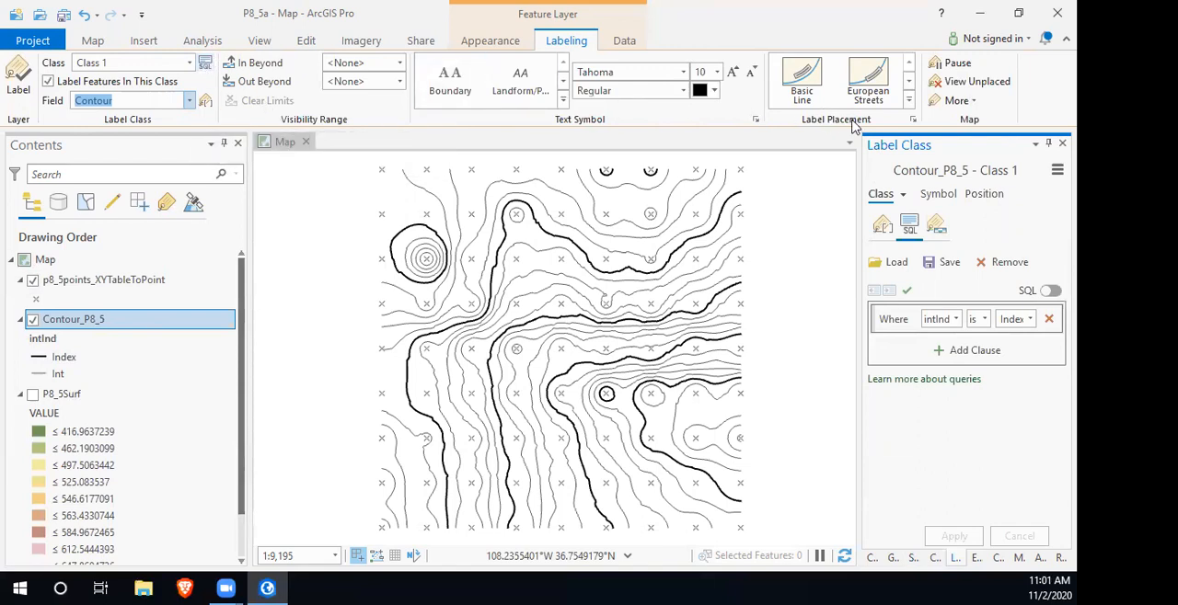
# - Give the contour label text a white halo, apply it, and turn on labels for Contour_P8_5
pyautogui.click(756, 120)
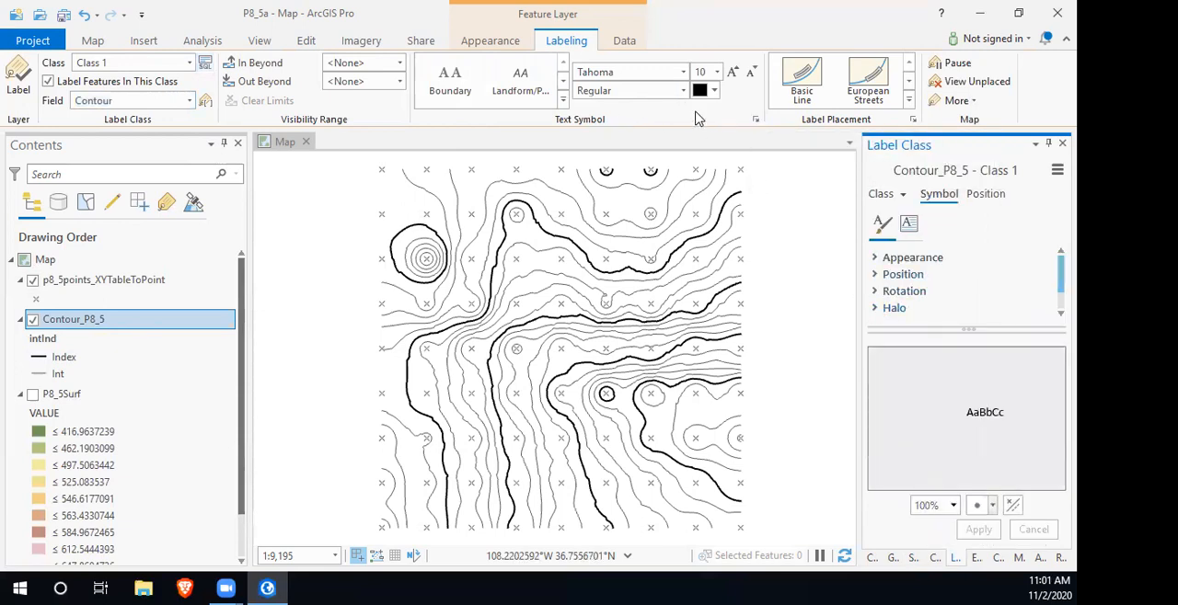
pyautogui.click(875, 308)
pyautogui.scroll(-2, 1003, 279)
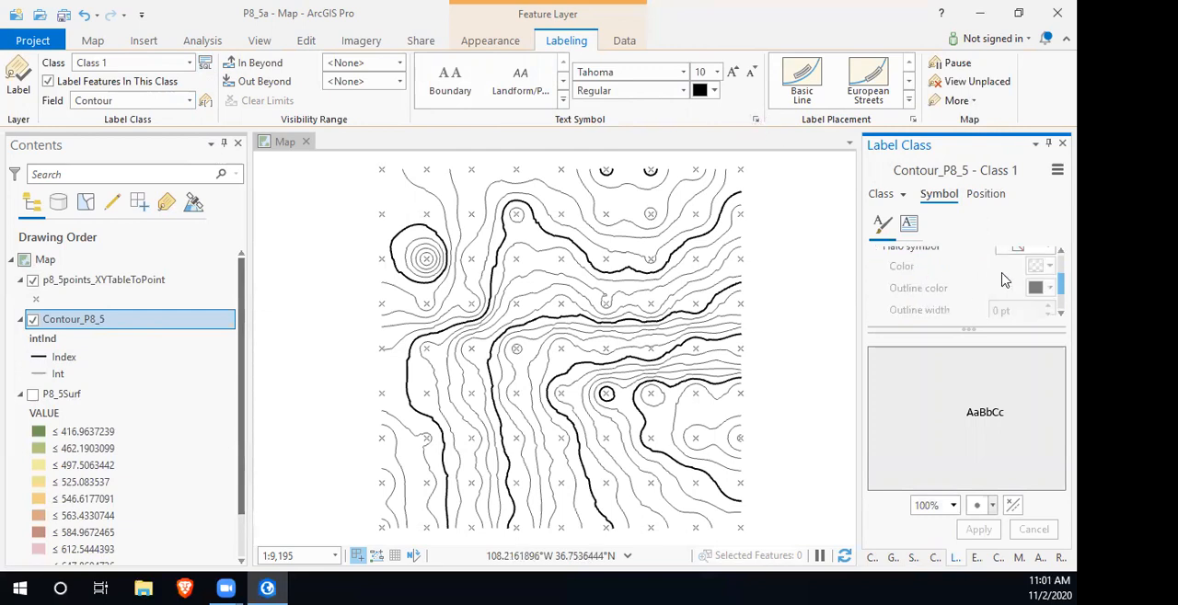
pyautogui.scroll(2, 1020, 271)
pyautogui.click(1051, 288)
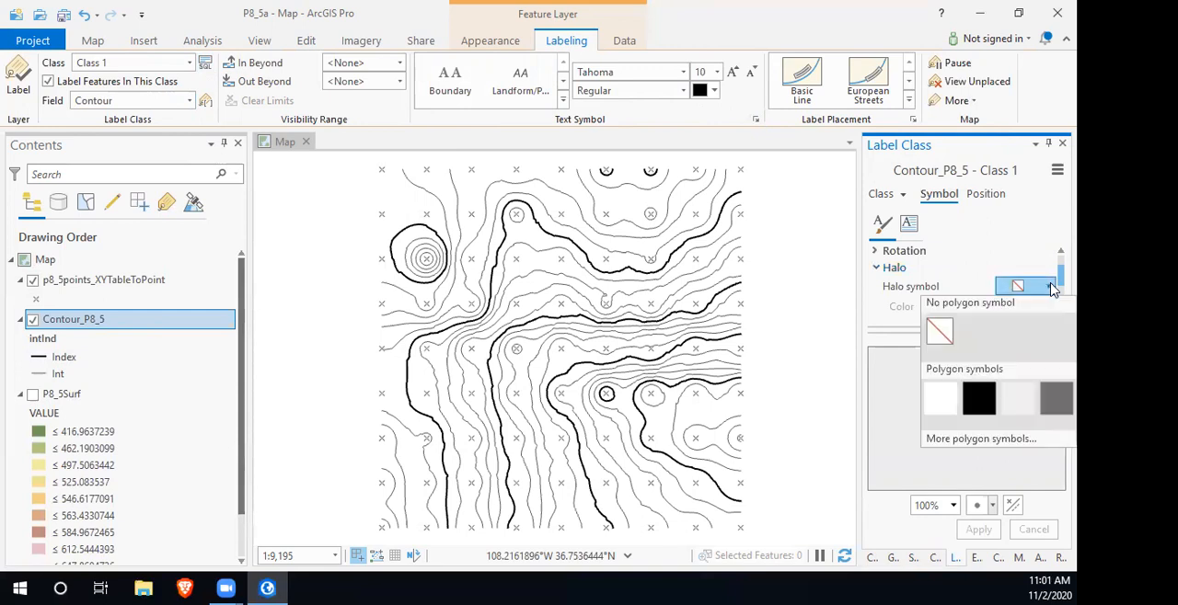
pyautogui.click(941, 401)
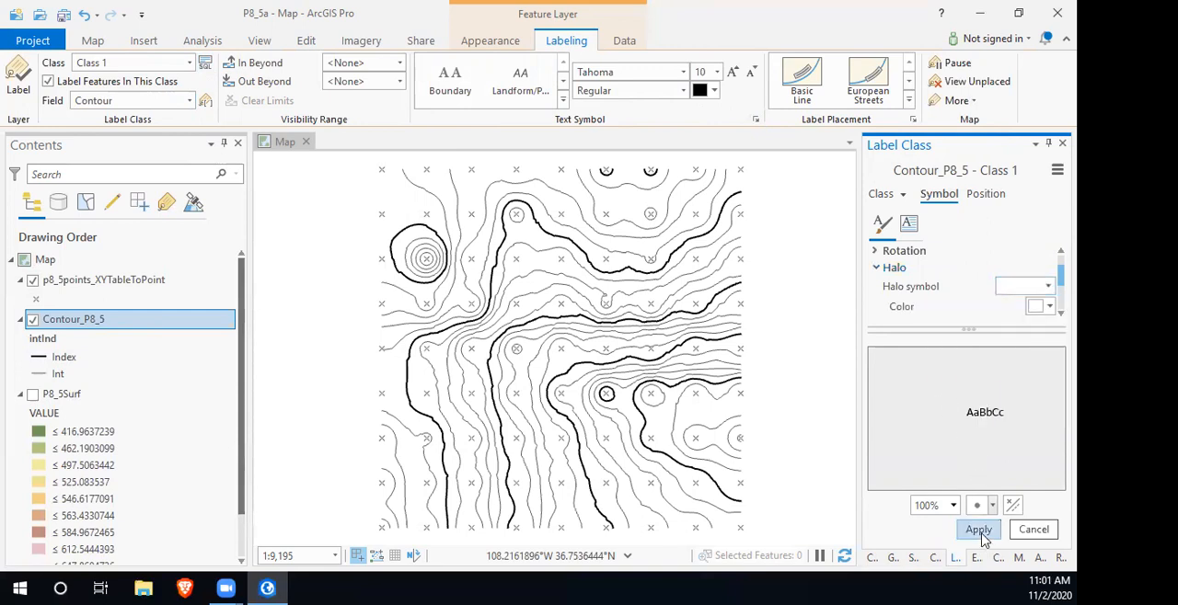
pyautogui.click(980, 534)
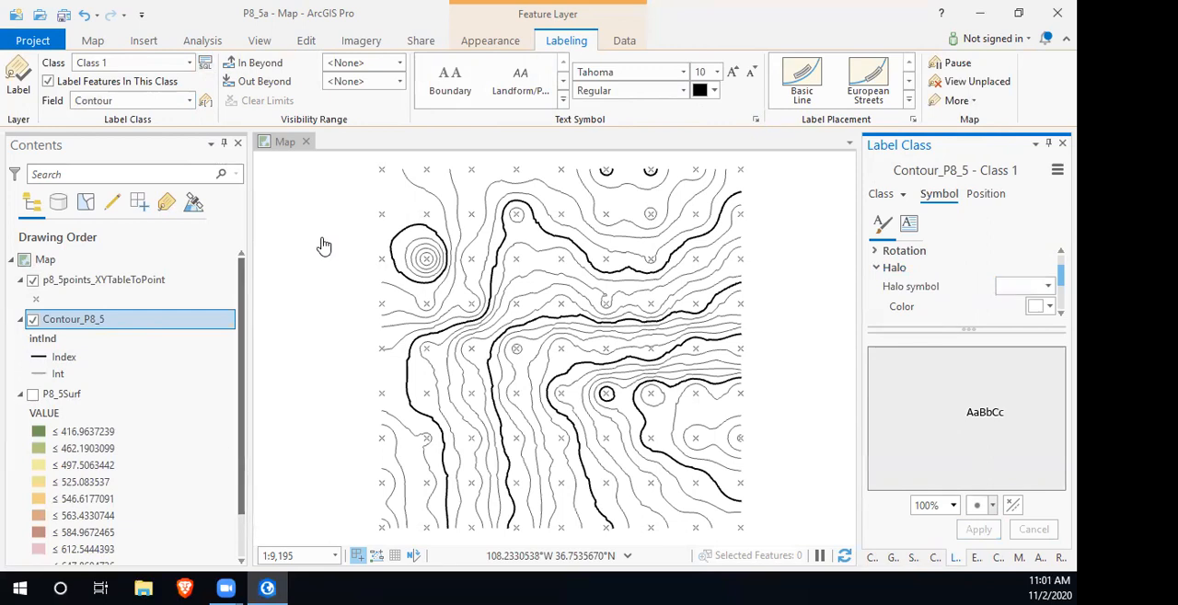
pyautogui.click(22, 79)
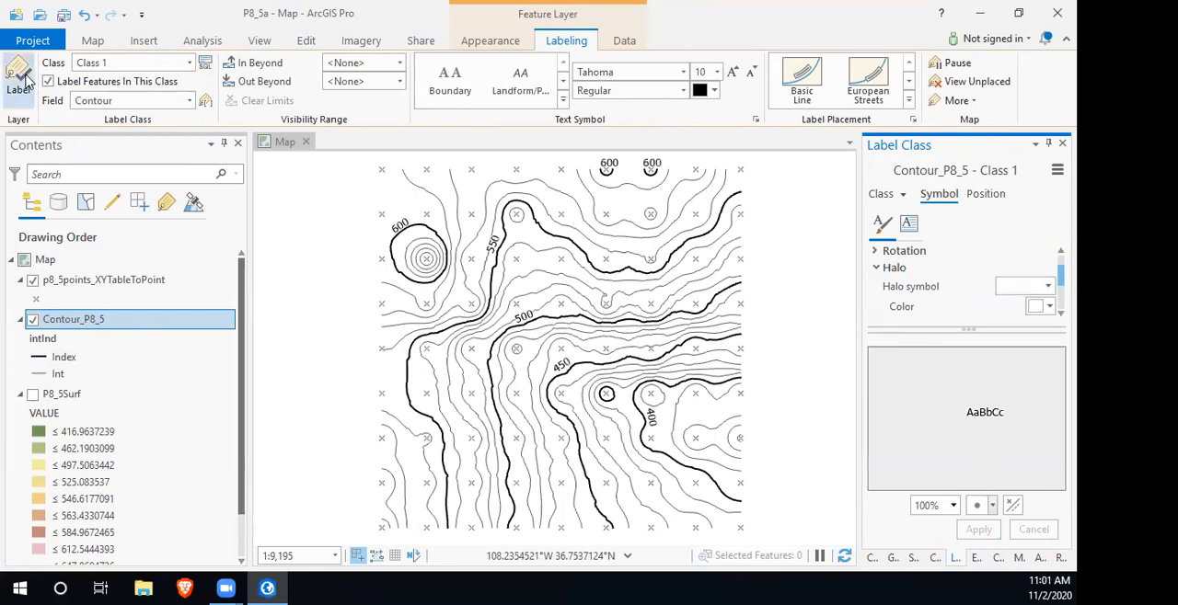
# - Use the European Streets placement for the contour labels and set their halo size to 2 pt
pyautogui.click(874, 81)
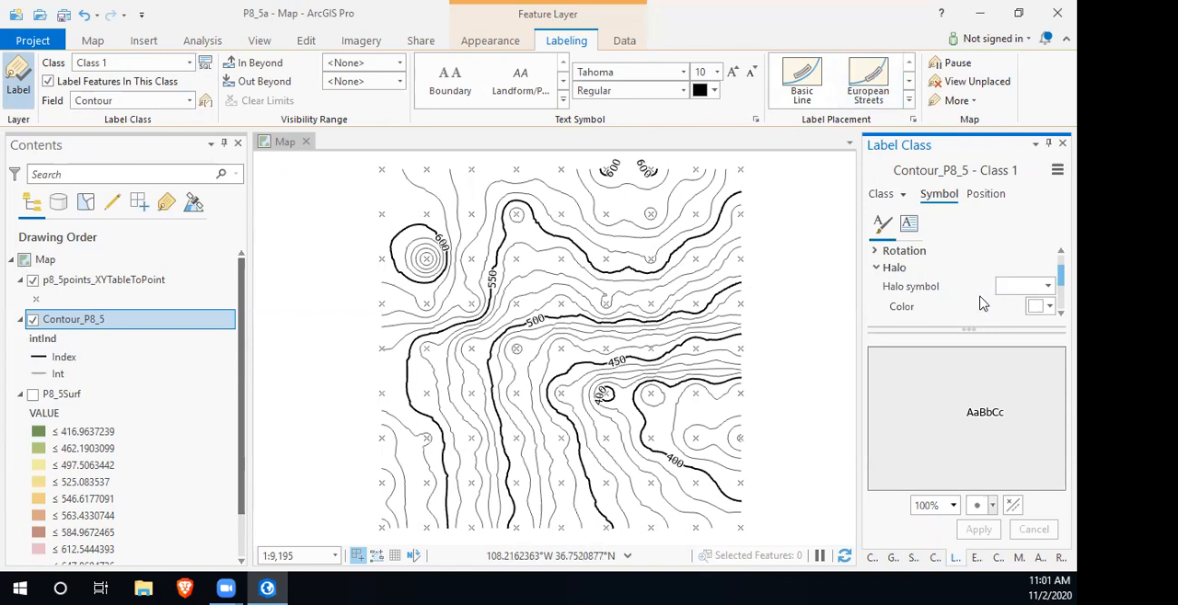
pyautogui.scroll(-2, 982, 304)
pyautogui.scroll(-1, 964, 297)
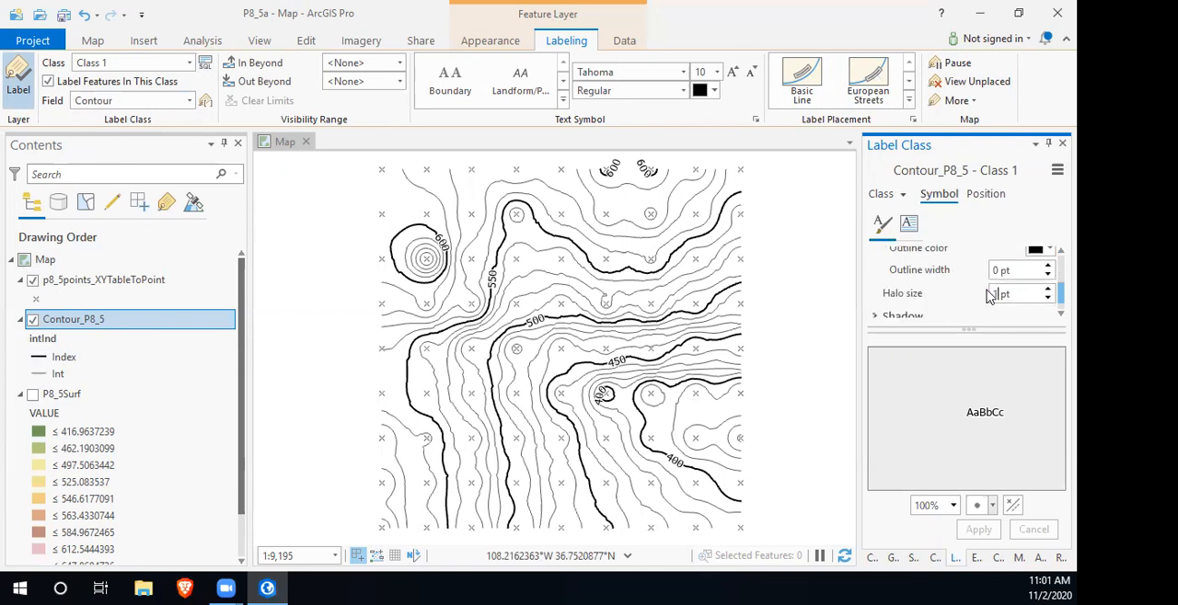
pyautogui.doubleClick(989, 295)
pyautogui.write('2')
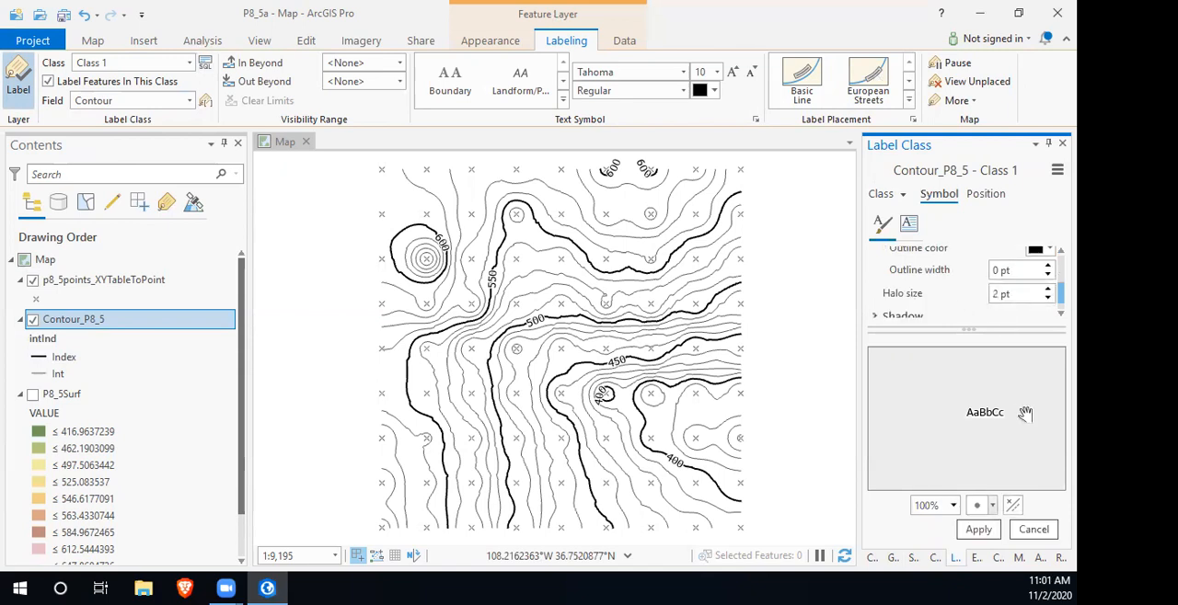
pyautogui.click(978, 529)
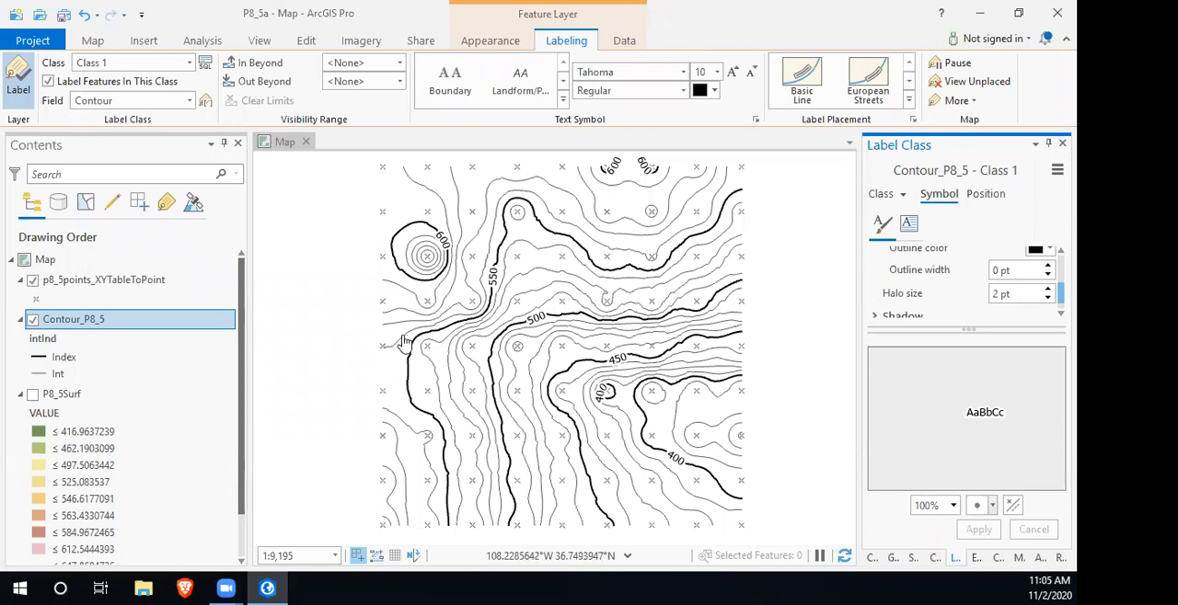
# - Create an ANSI portrait Letter layout and add a 1:9,195 map frame that nearly fills the page
pyautogui.click(137, 41)
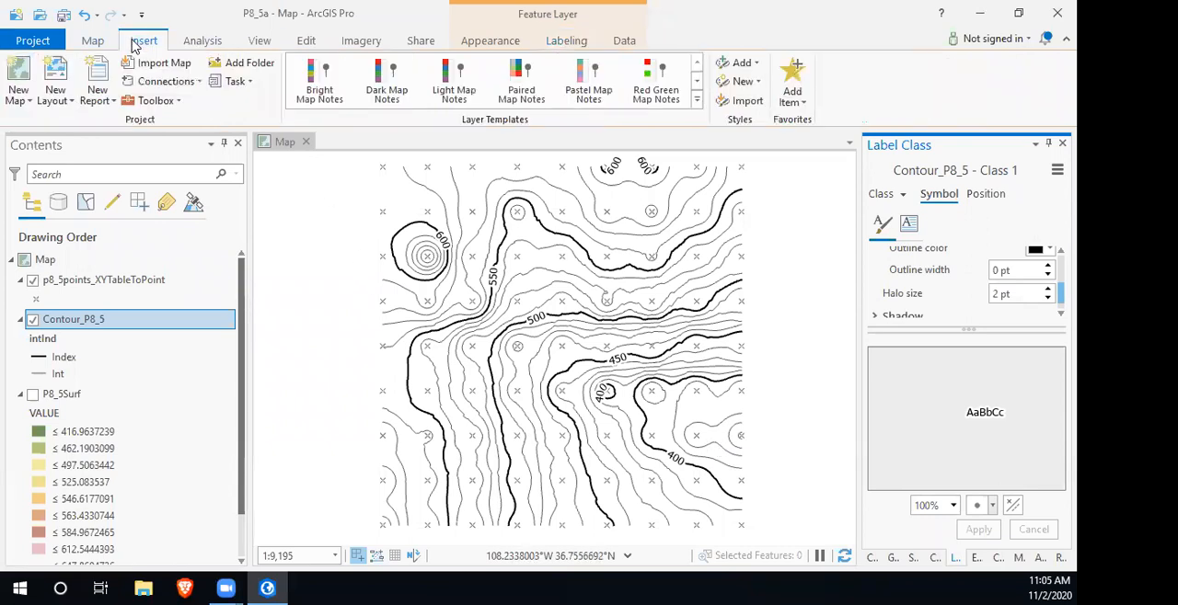
pyautogui.click(67, 73)
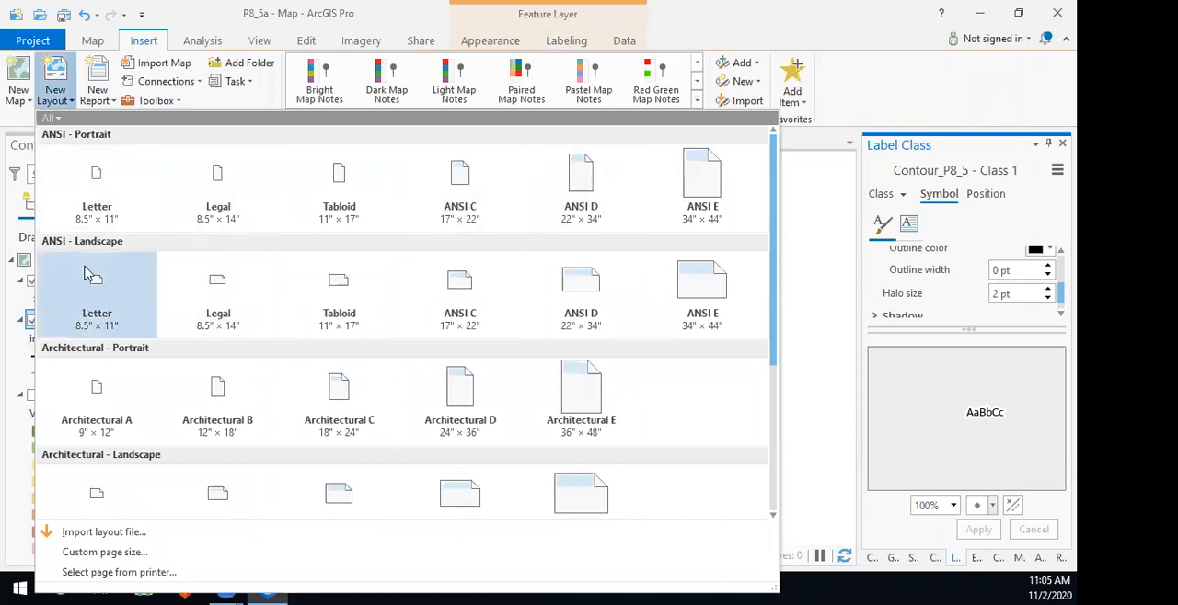
pyautogui.click(99, 176)
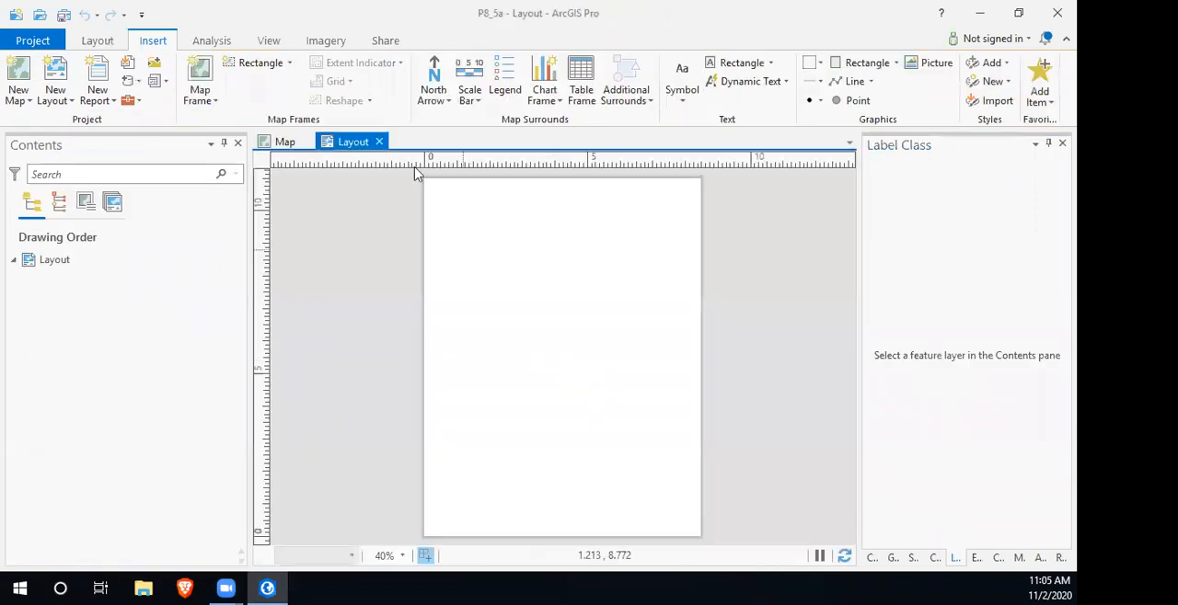
pyautogui.click(205, 92)
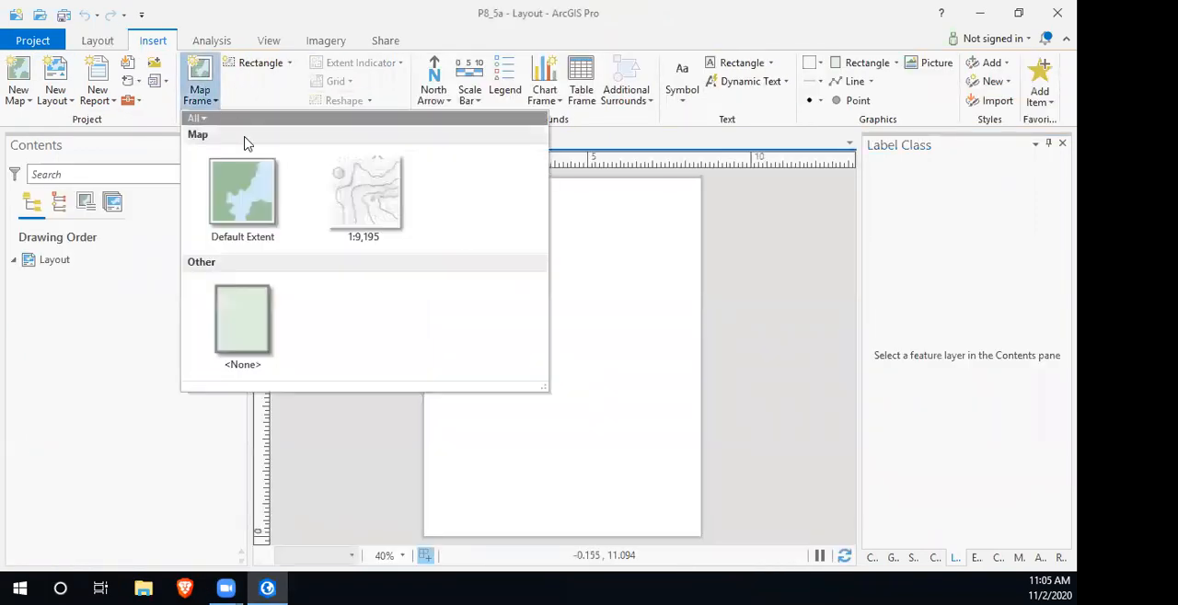
pyautogui.click(359, 193)
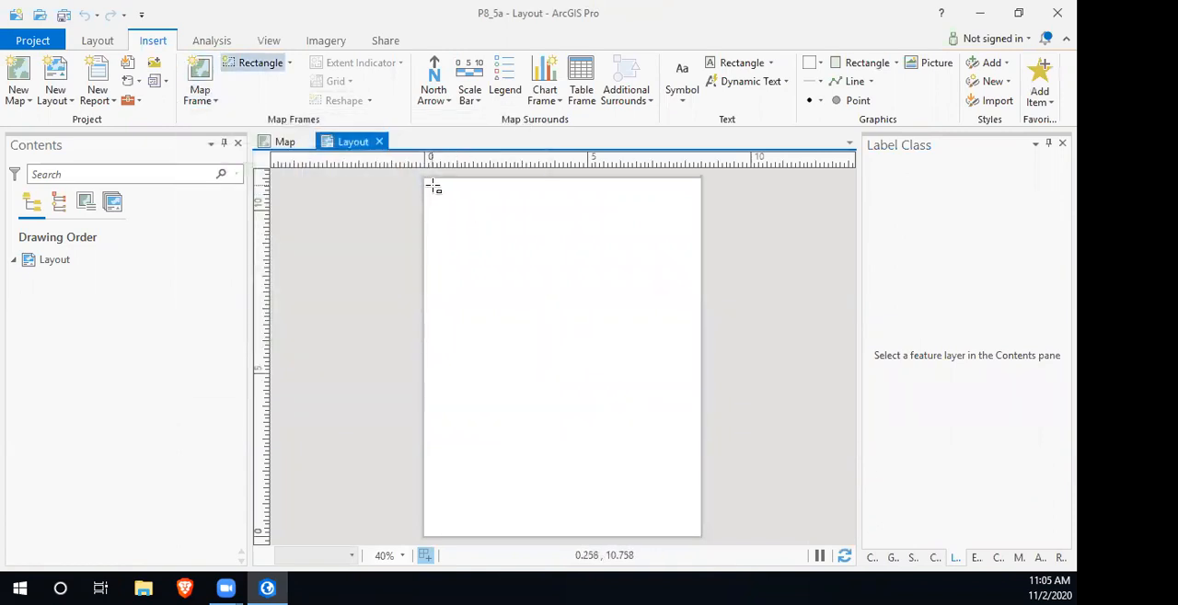
pyautogui.moveTo(433, 186)
pyautogui.mouseDown()
pyautogui.moveTo(555, 339)
pyautogui.moveTo(671, 531)
pyautogui.moveTo(697, 531)
pyautogui.mouseUp()
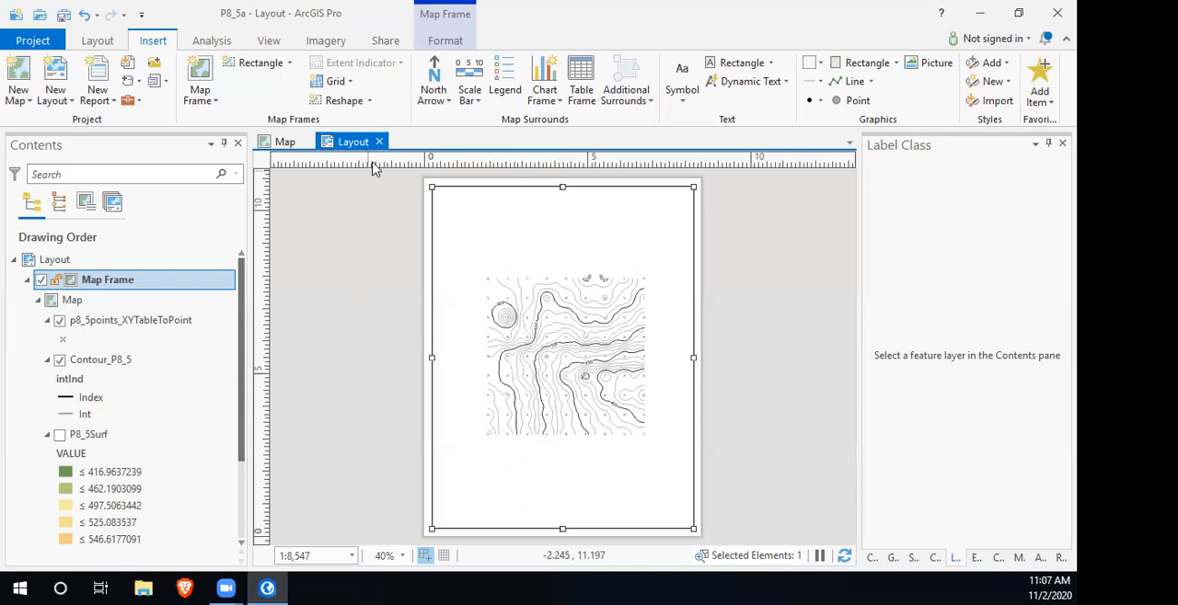
# - Create an Architectural C (18" × 24") portrait layout and add a 1:9,195 map frame that nearly fills the page
pyautogui.click(61, 96)
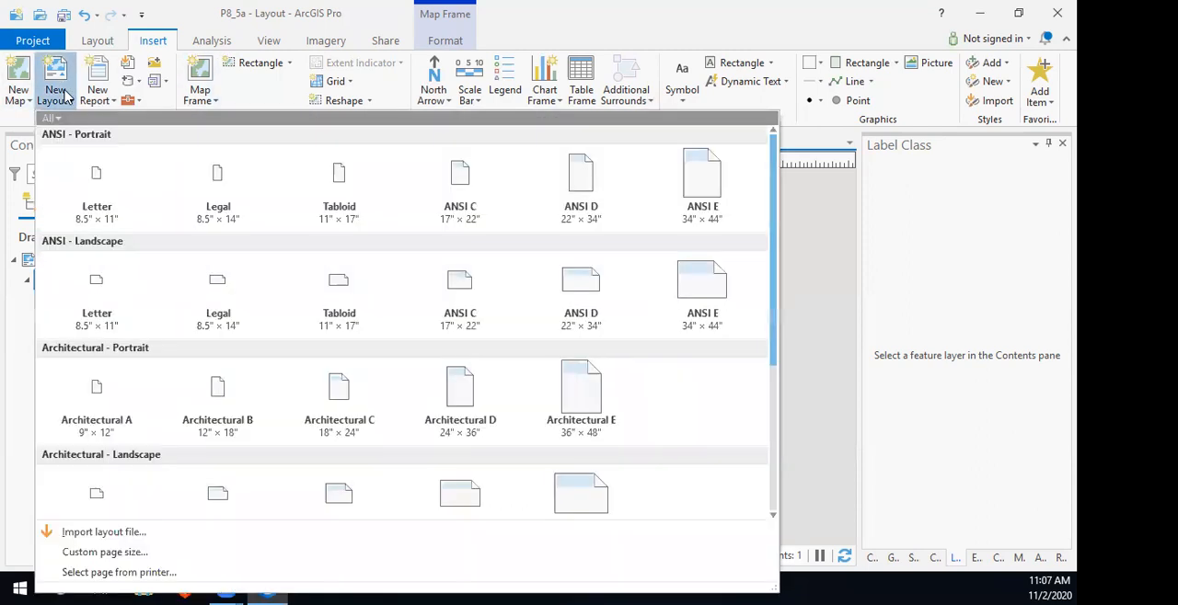
pyautogui.click(339, 409)
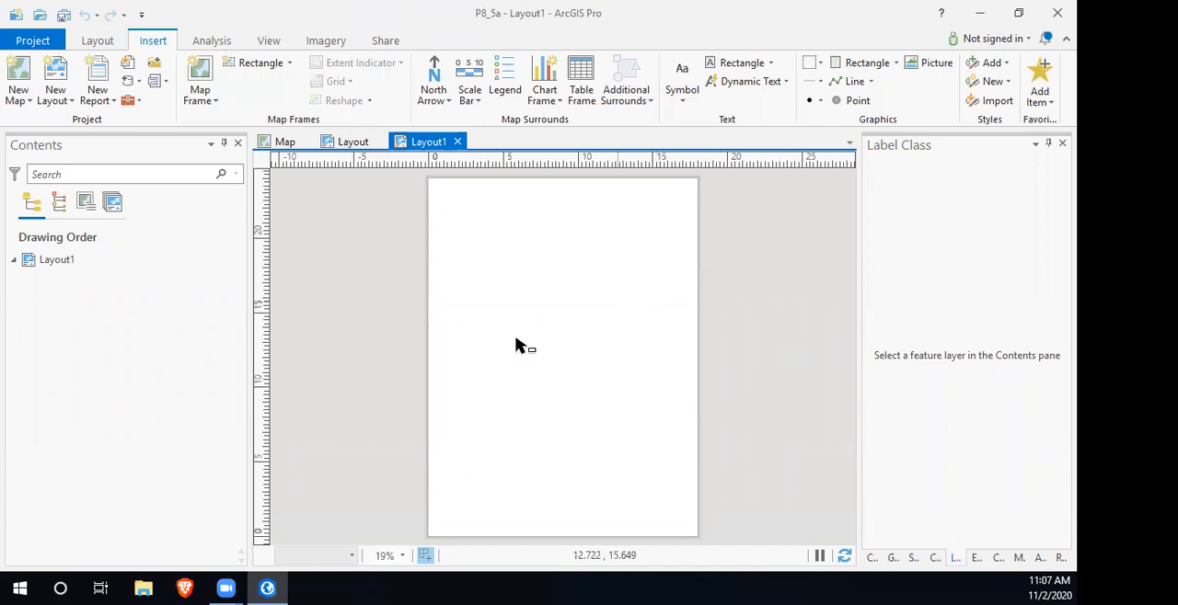
pyautogui.click(199, 101)
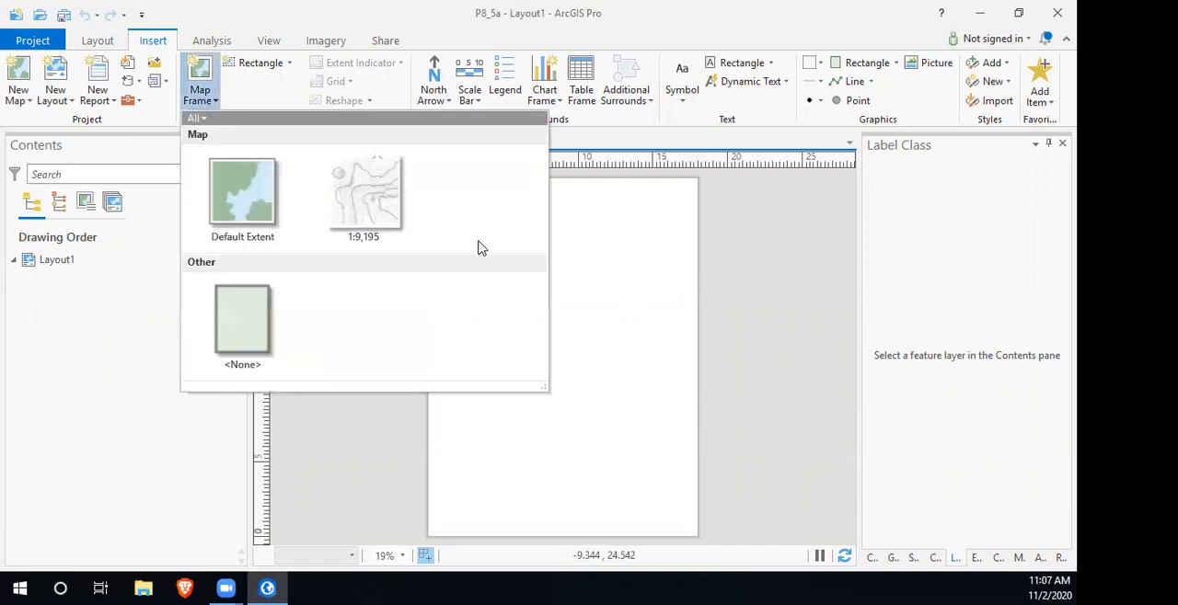
pyautogui.click(379, 207)
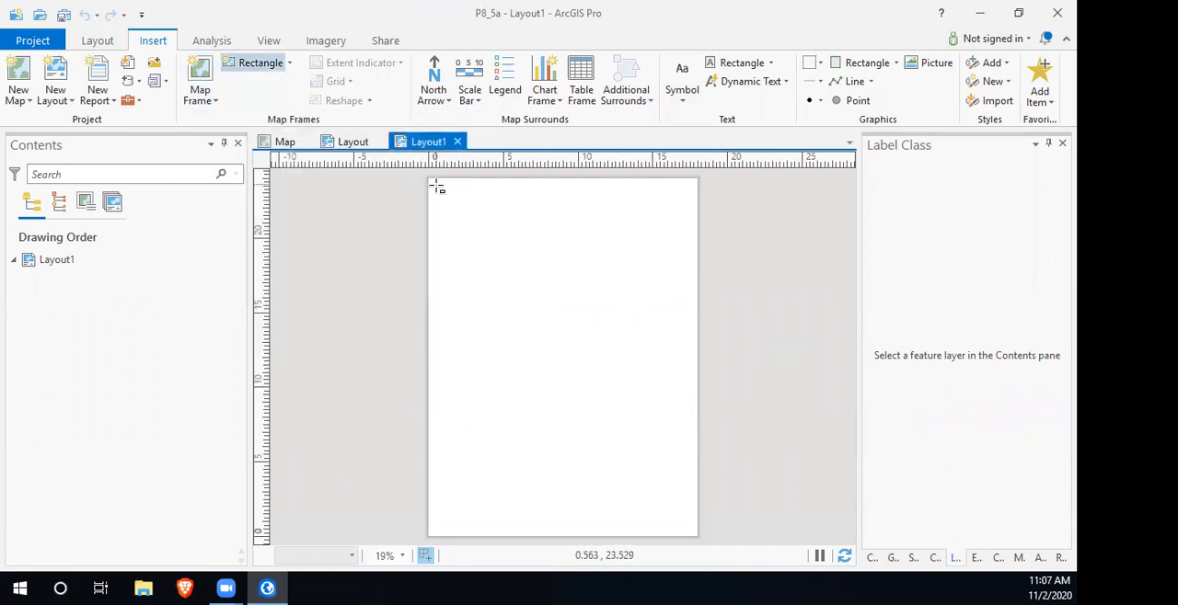
pyautogui.moveTo(436, 185); pyautogui.dragTo(694, 534)
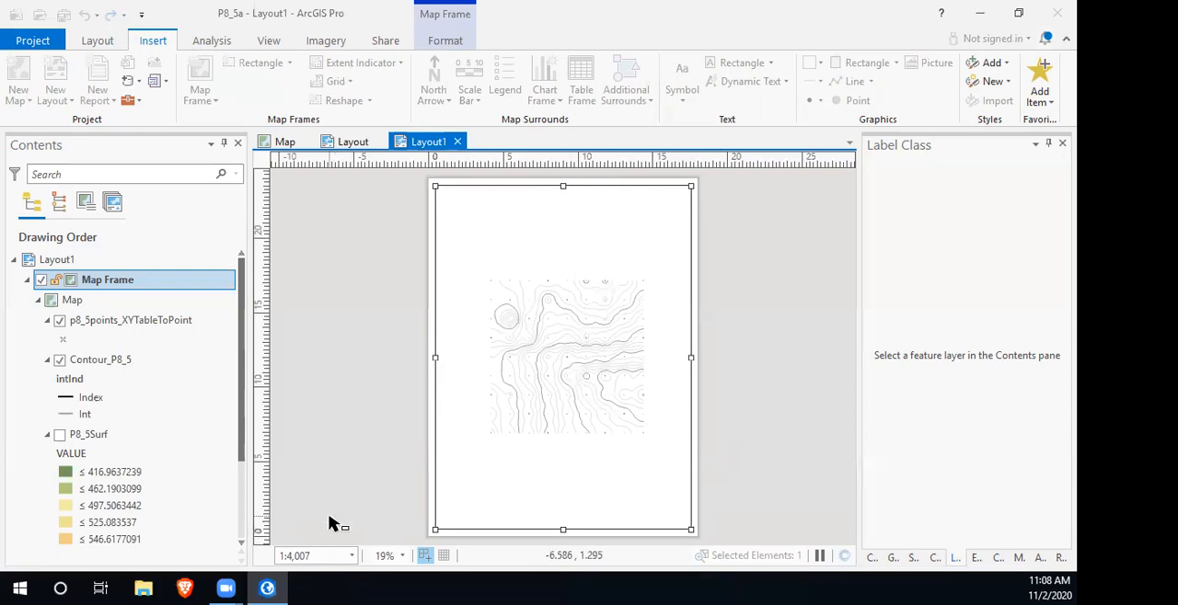
# - Set the scale of the Architectural C layout's map frame to 1:1,200
pyautogui.click(320, 562)
pyautogui.write('1200,')
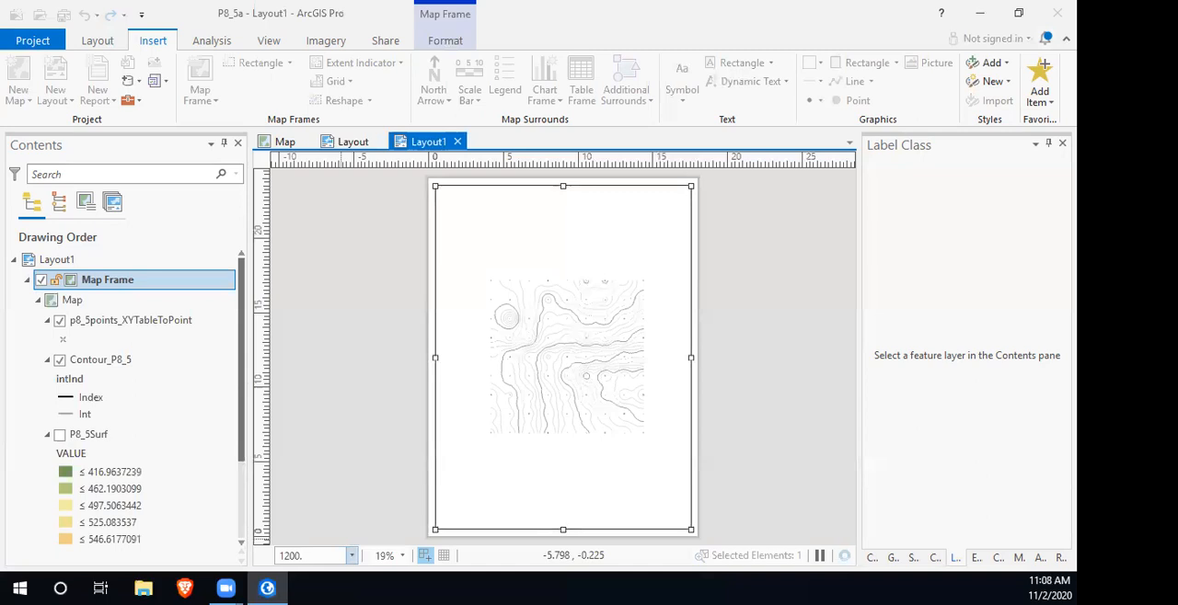
pyautogui.press('Return')
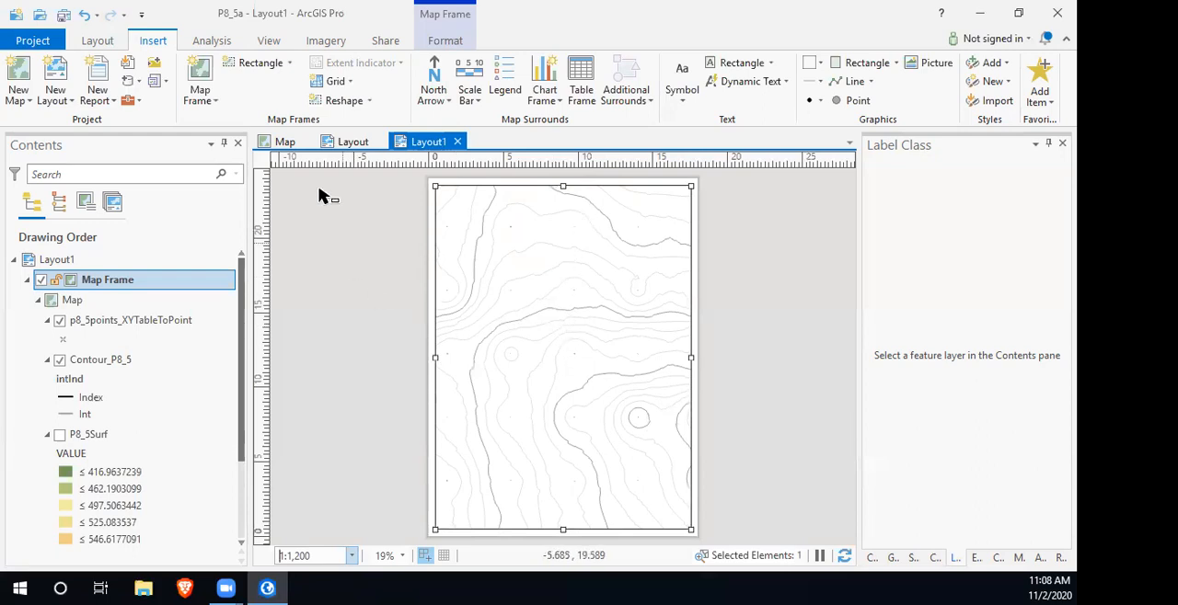
# - Measure the distance in the map between two horizontally adjacent survey points near the 550 contour
pyautogui.click(282, 143)
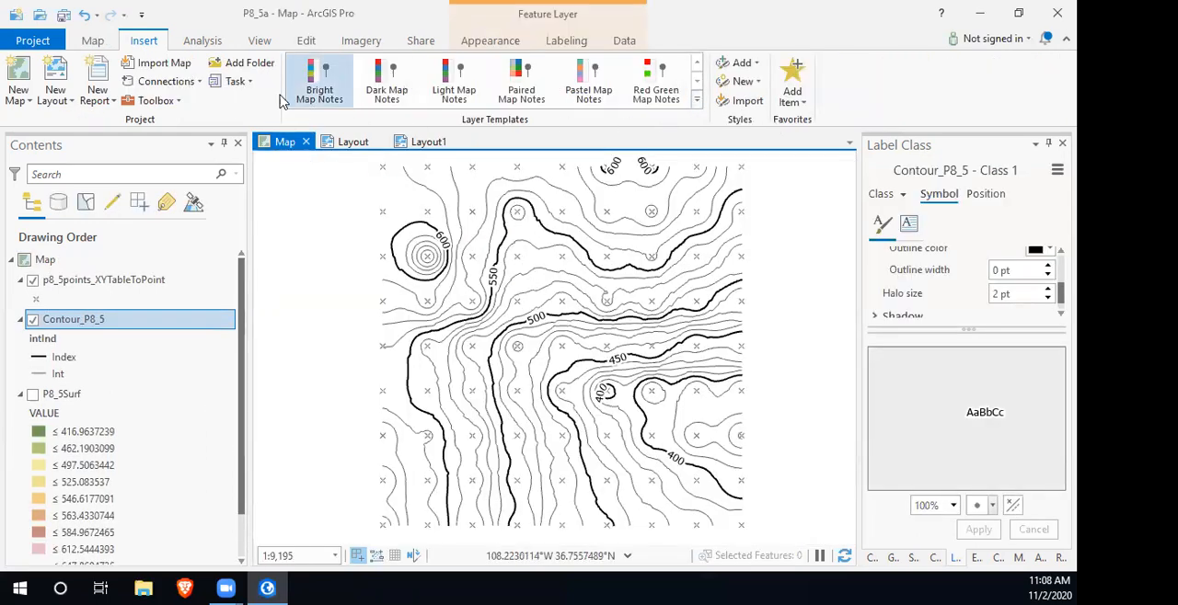
pyautogui.click(92, 41)
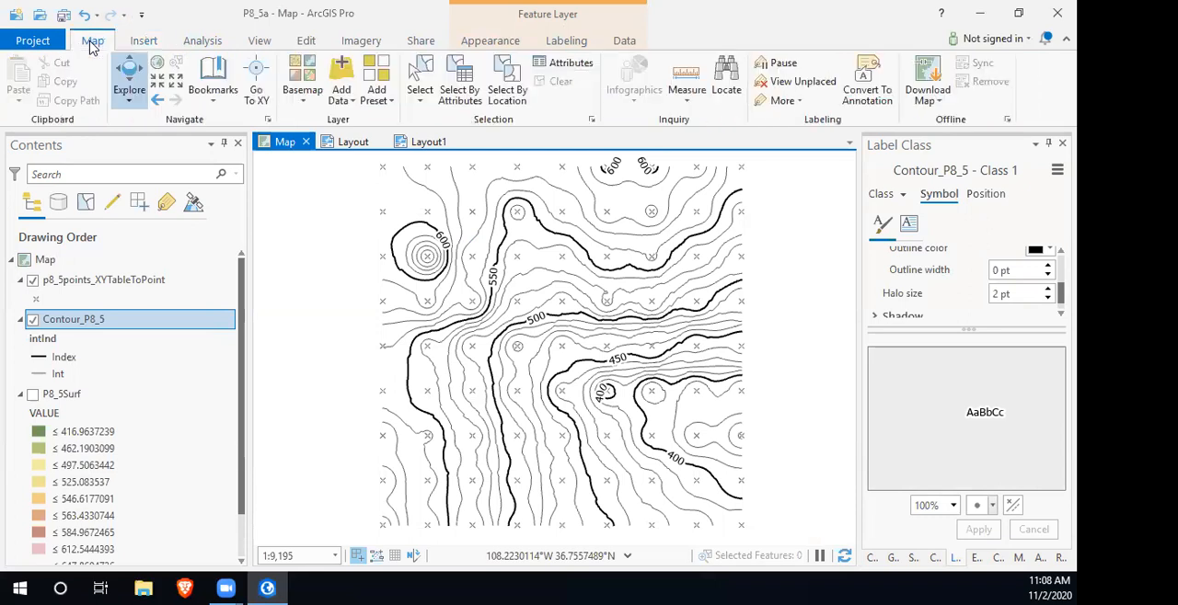
pyautogui.click(685, 81)
pyautogui.scroll(5, 473, 264)
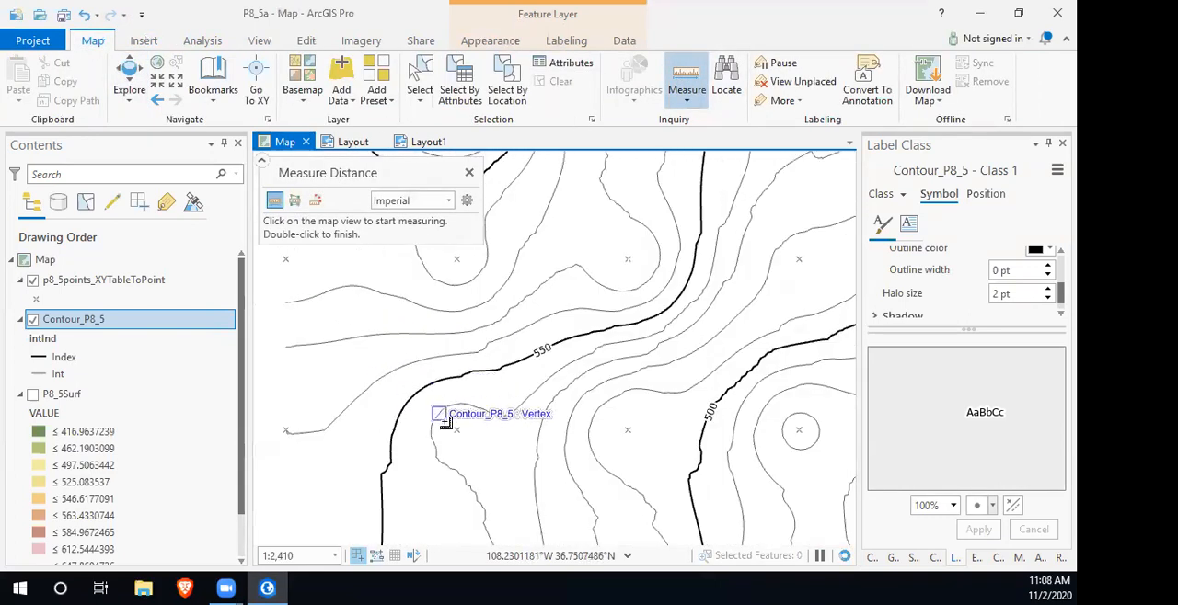
pyautogui.click(457, 431)
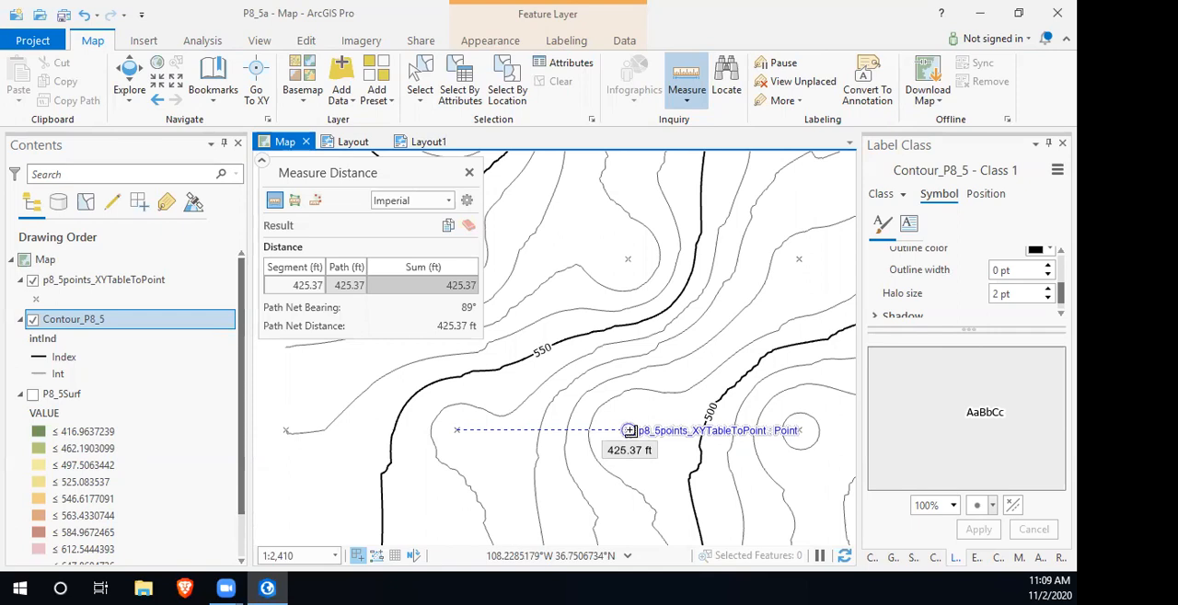
pyautogui.press('Escape')
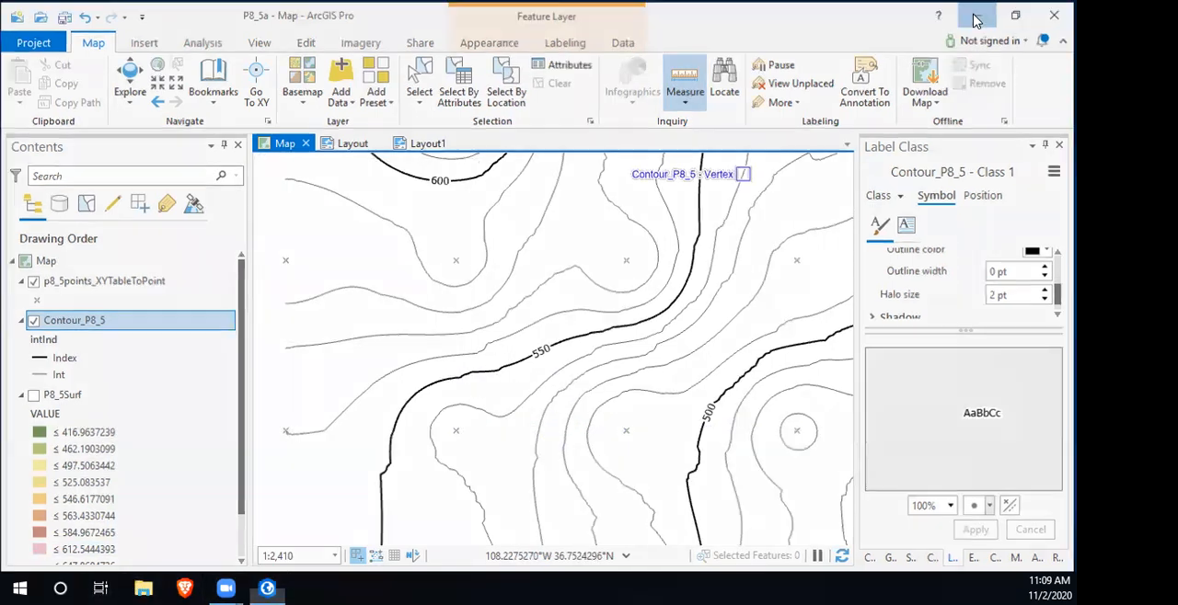
# - Switch to AutoCAD, close Drawing1 and open Problem 8-5.dwg without showing proxy graphics
pyautogui.click(976, 17)
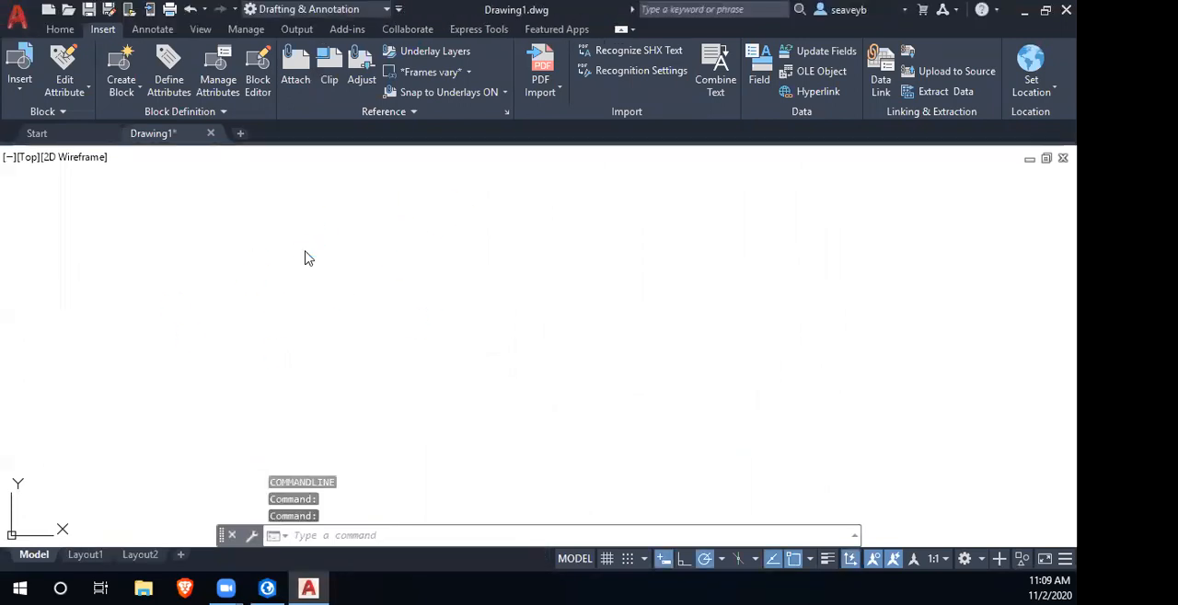
pyautogui.click(58, 135)
pyautogui.click(197, 135)
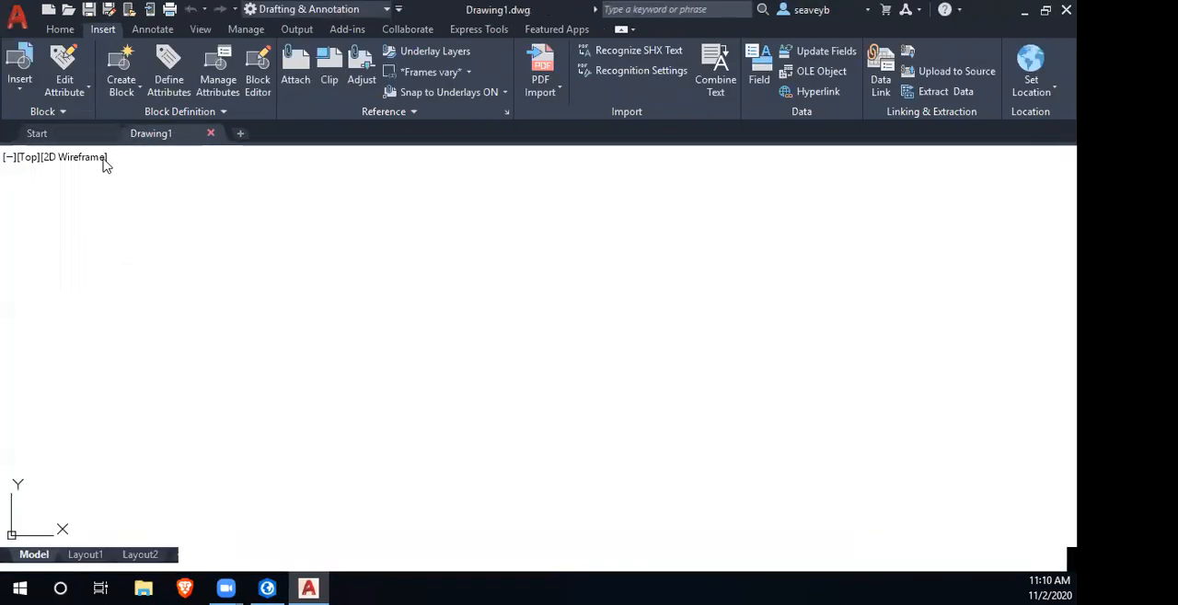
pyautogui.click(446, 253)
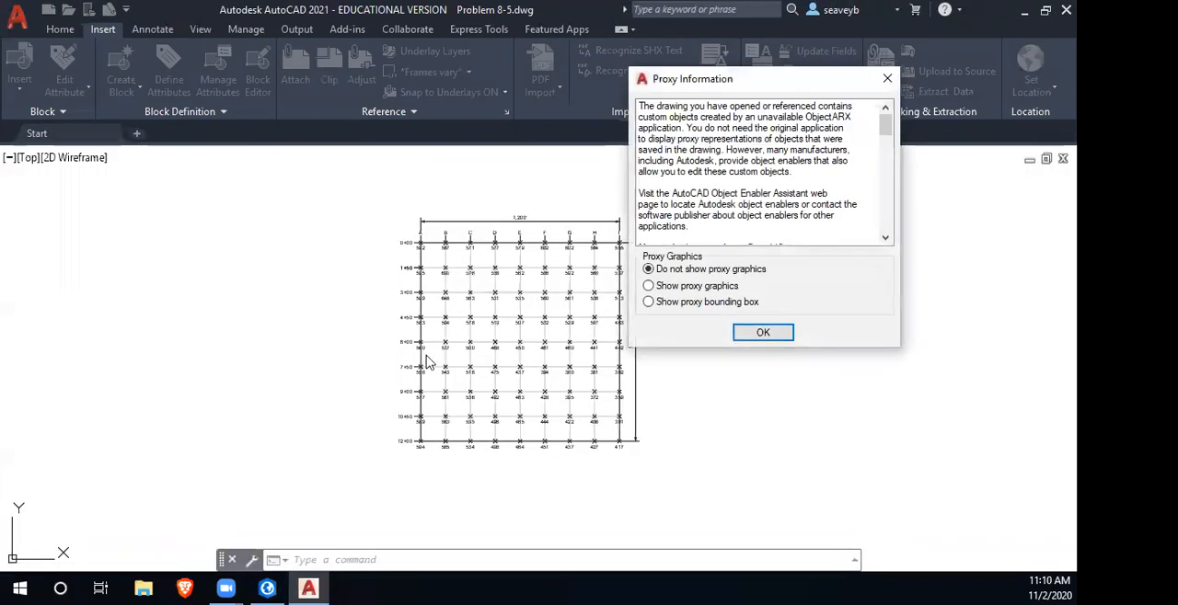
pyautogui.click(763, 332)
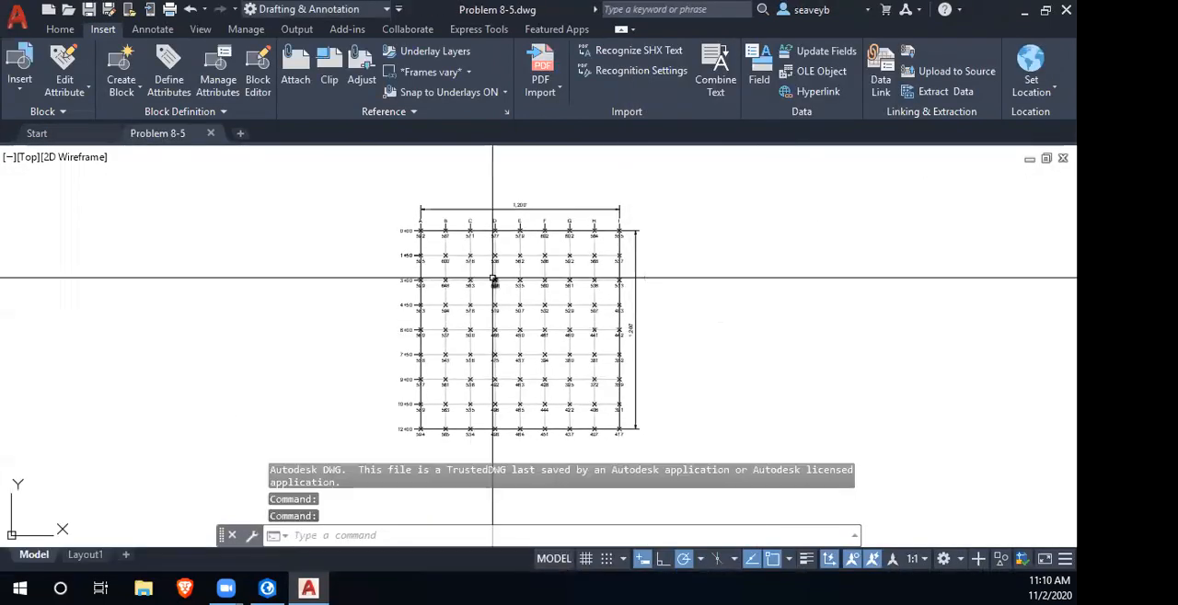
# - Check the spacing around point A on row 0+00 with the quick Measure tool
pyautogui.scroll(8, 431, 235)
pyautogui.moveTo(433, 237); pyautogui.dragTo(487, 367)
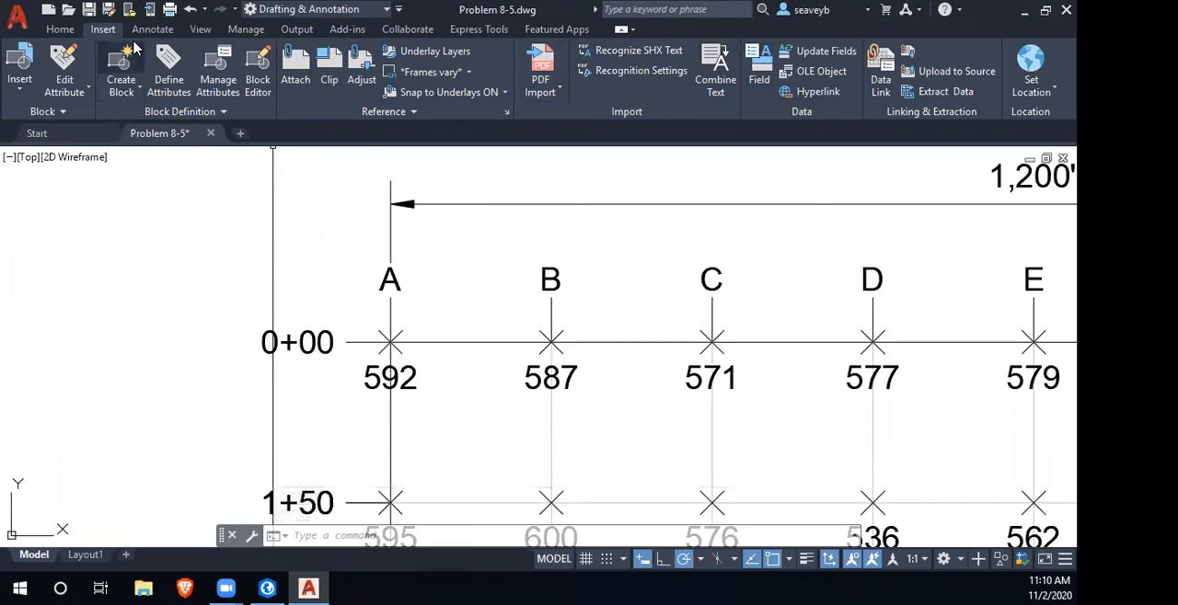
pyautogui.click(60, 29)
pyautogui.click(851, 64)
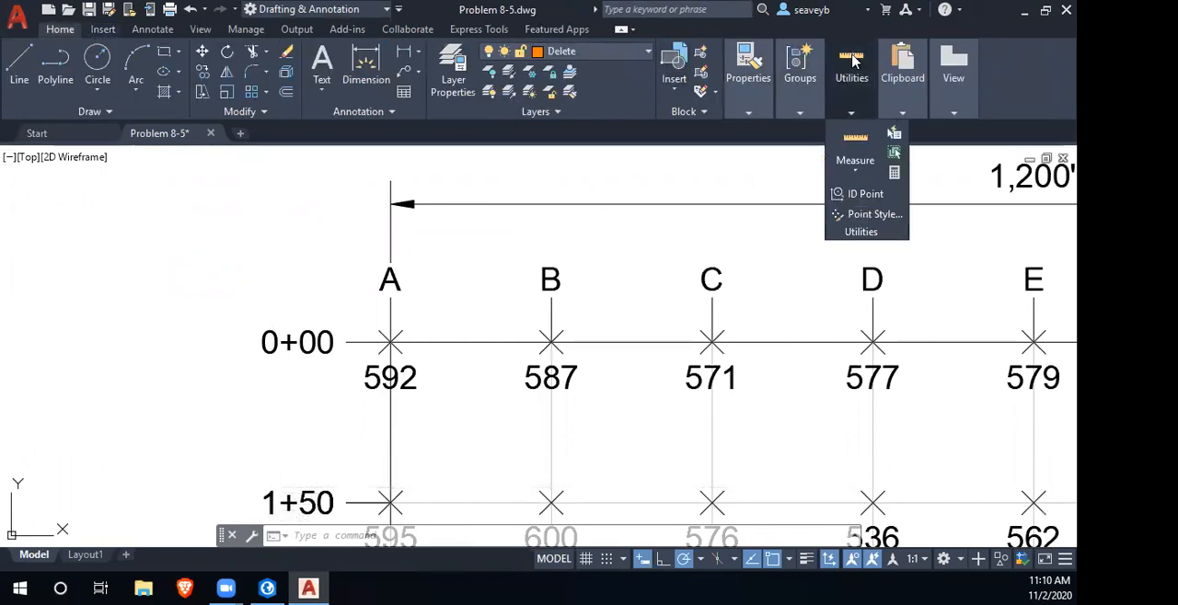
pyautogui.click(857, 148)
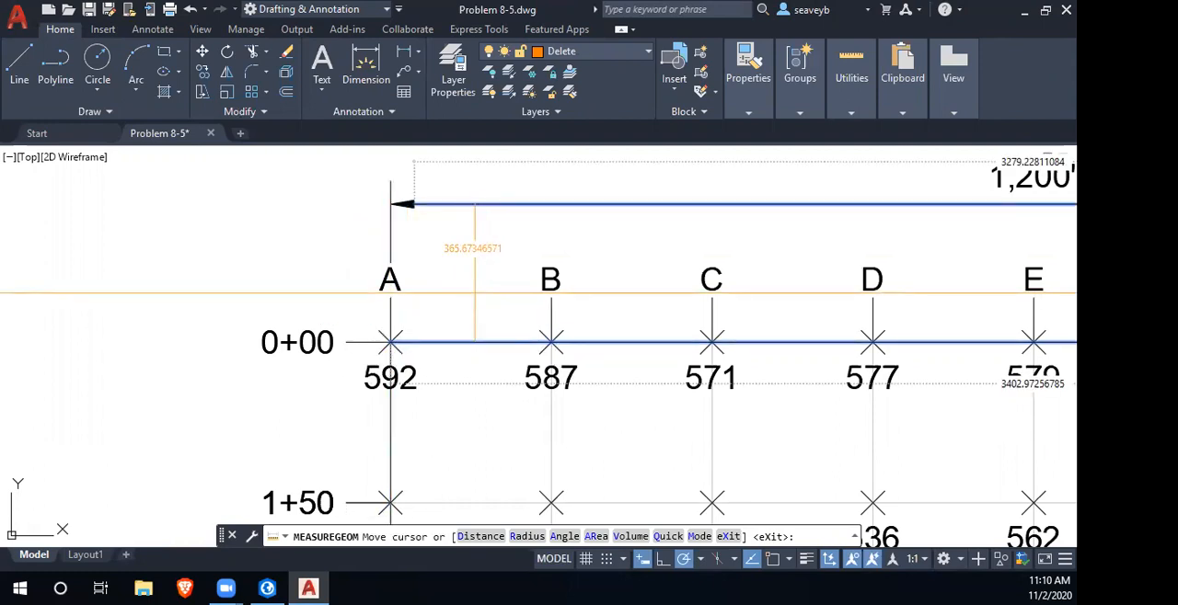
pyautogui.press('Escape')
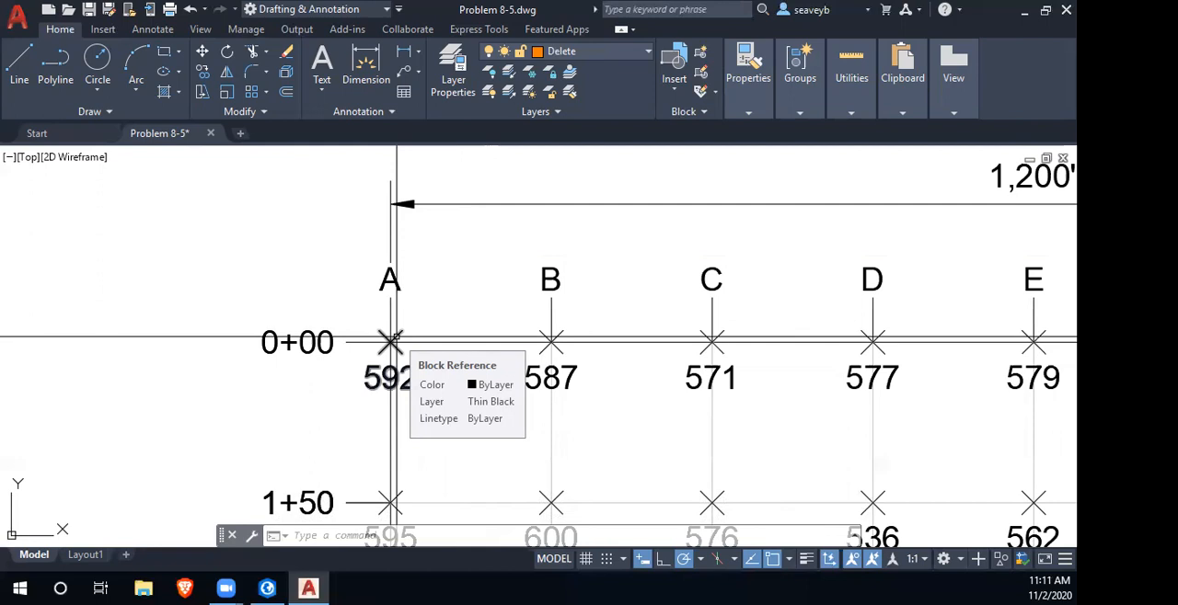
# - Measure the distance from point A to point B on row 0+00 of the elevation grid
pyautogui.scroll(-5, 395, 343)
pyautogui.moveTo(571, 351); pyautogui.dragTo(449, 208)
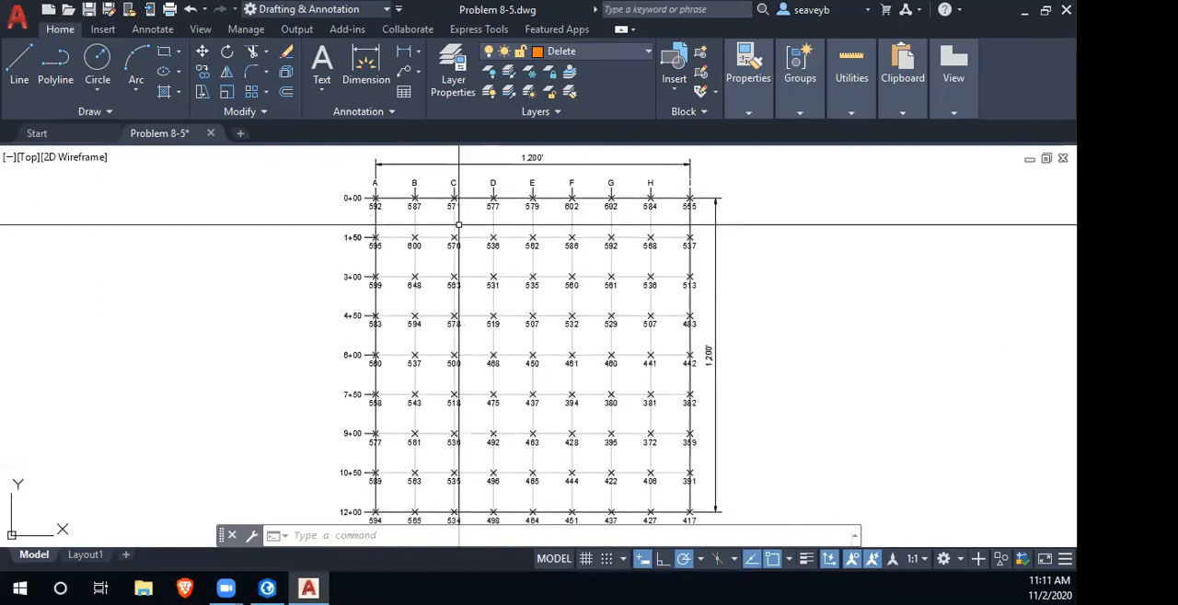
pyautogui.scroll(-3, 462, 228)
pyautogui.scroll(2, 463, 371)
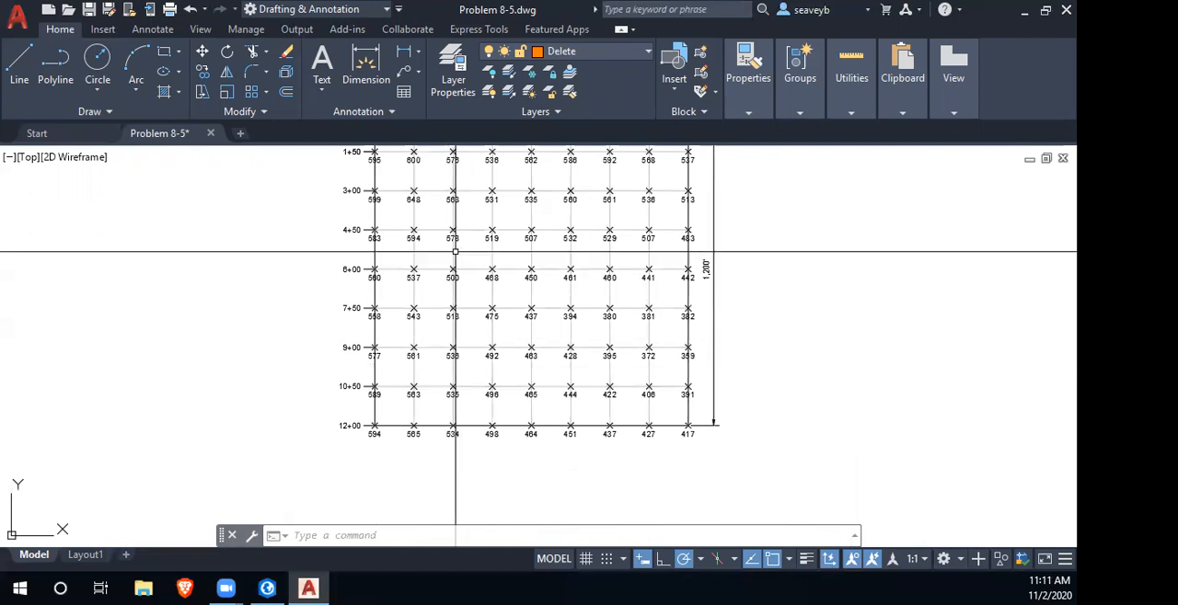
pyautogui.moveTo(453, 258); pyautogui.dragTo(526, 389)
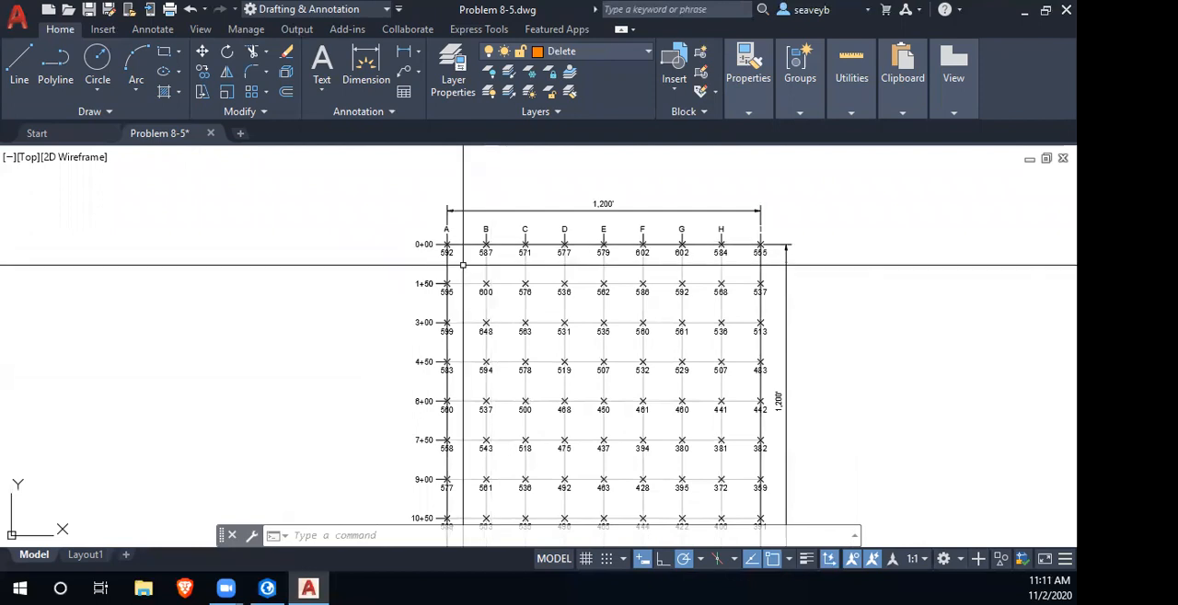
pyautogui.click(851, 112)
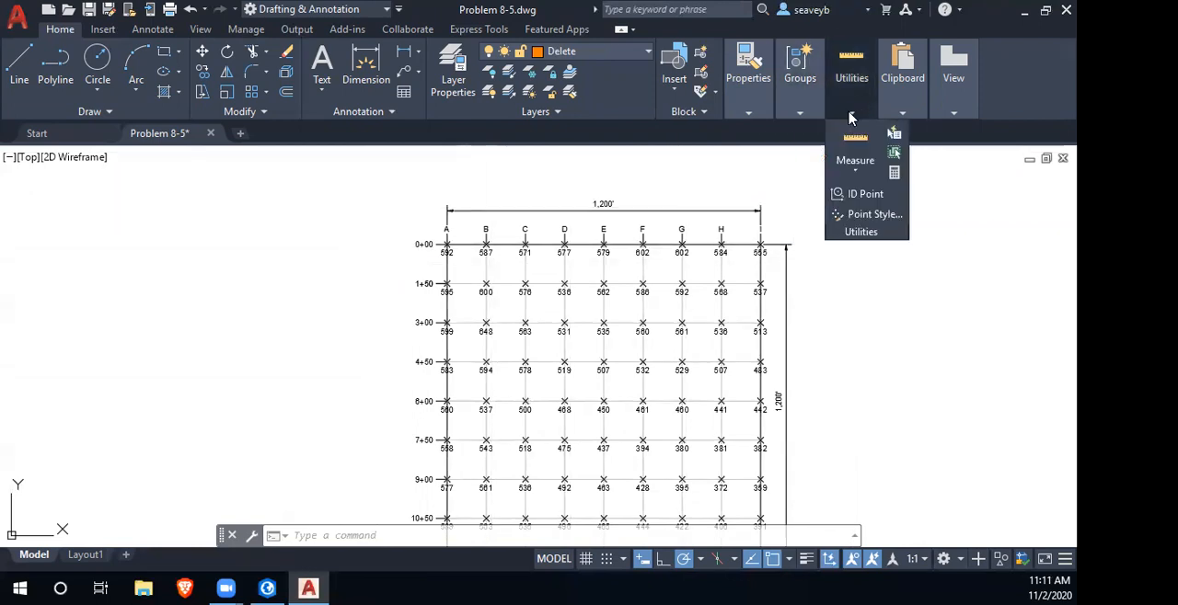
pyautogui.click(855, 171)
pyautogui.click(860, 234)
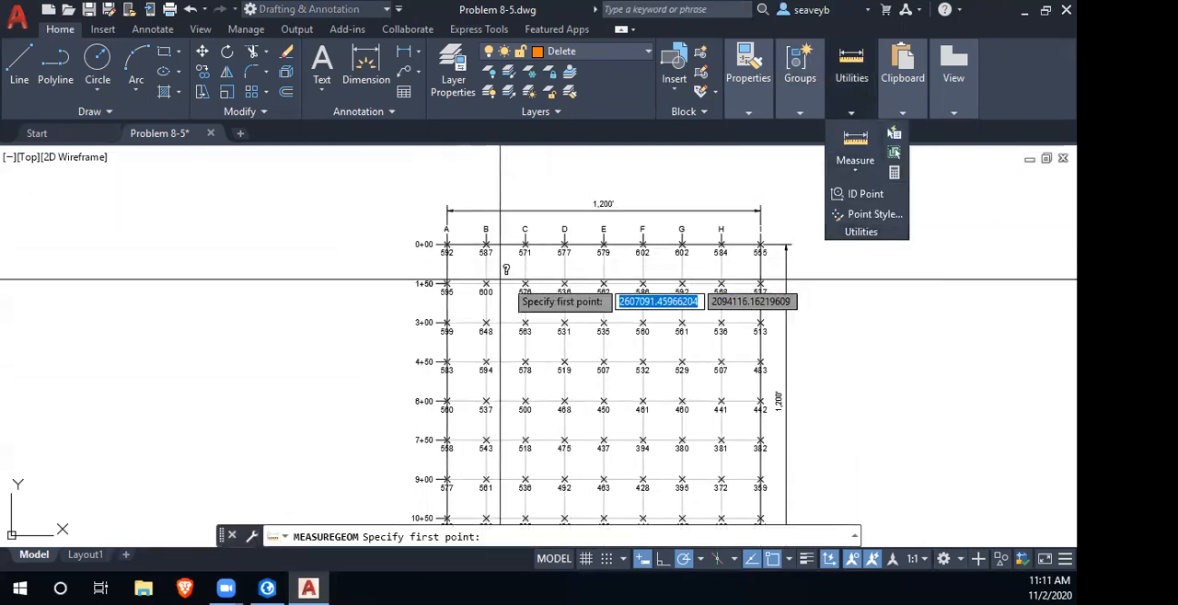
pyautogui.scroll(10, 433, 247)
pyautogui.click(558, 279)
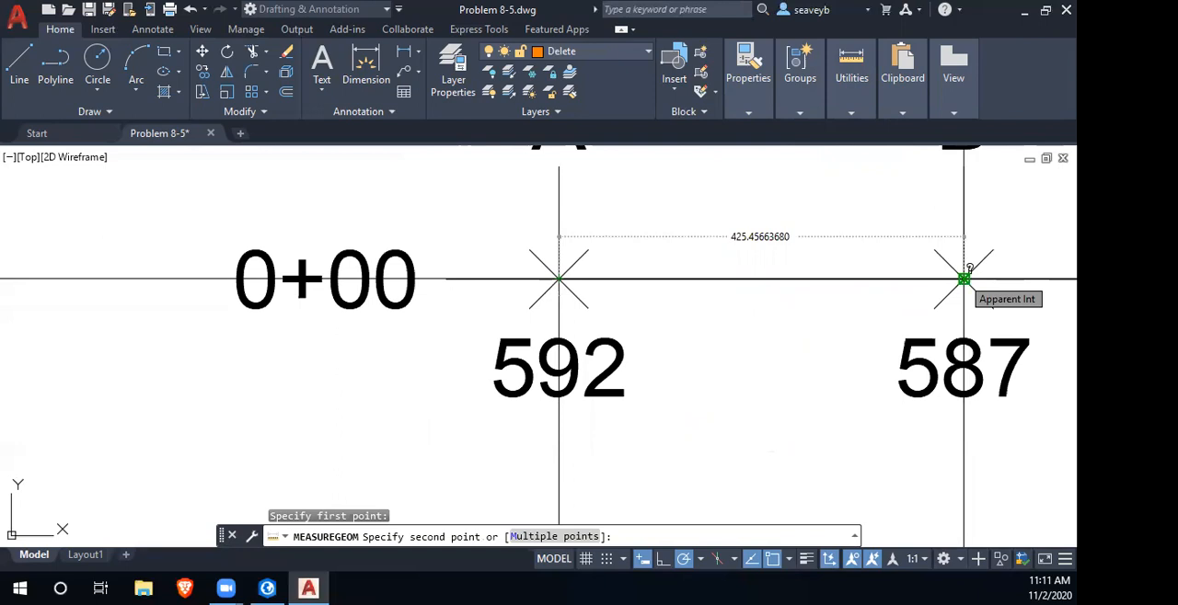
# - Close AutoCAD without saving changes to Problem 8-5.dwg and launch the Old Calculator app
pyautogui.click(1066, 10)
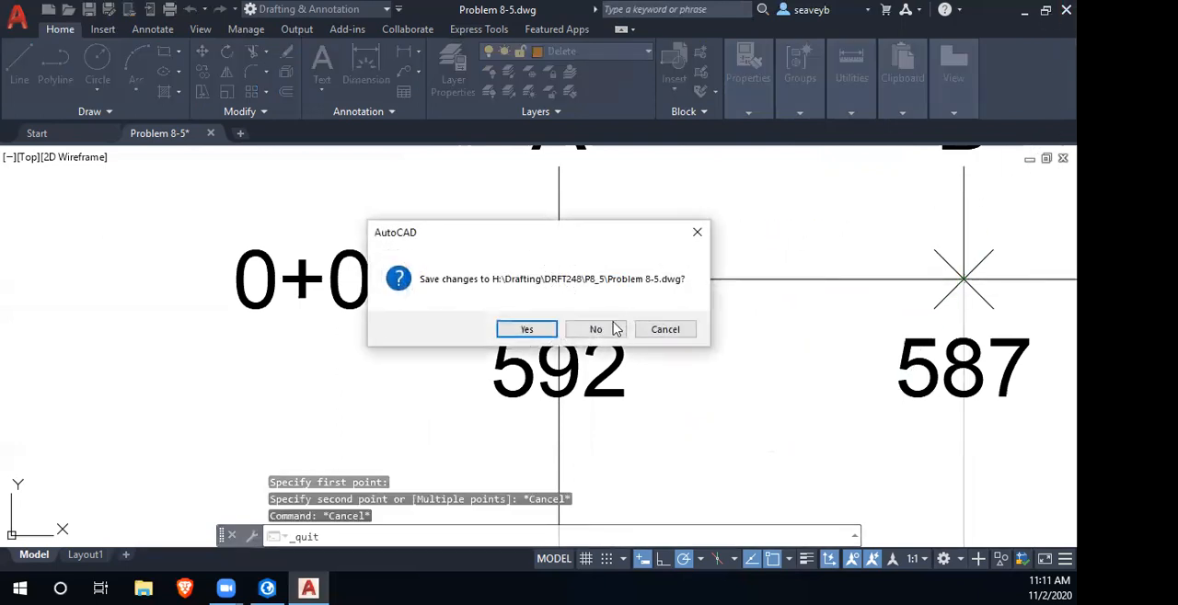
pyautogui.click(594, 329)
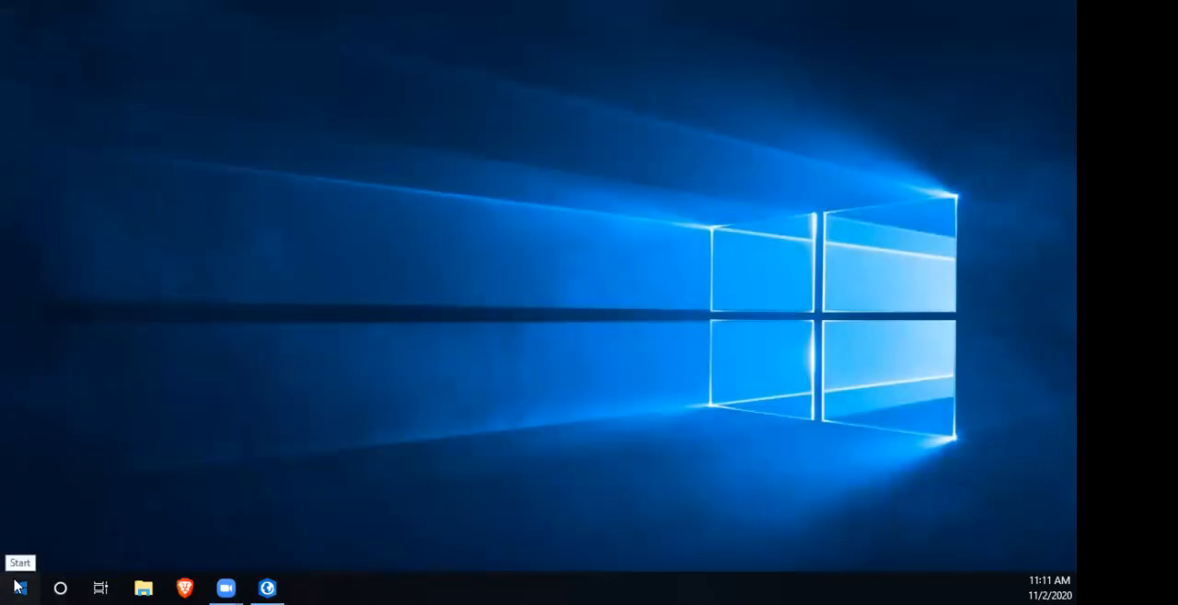
pyautogui.click(20, 586)
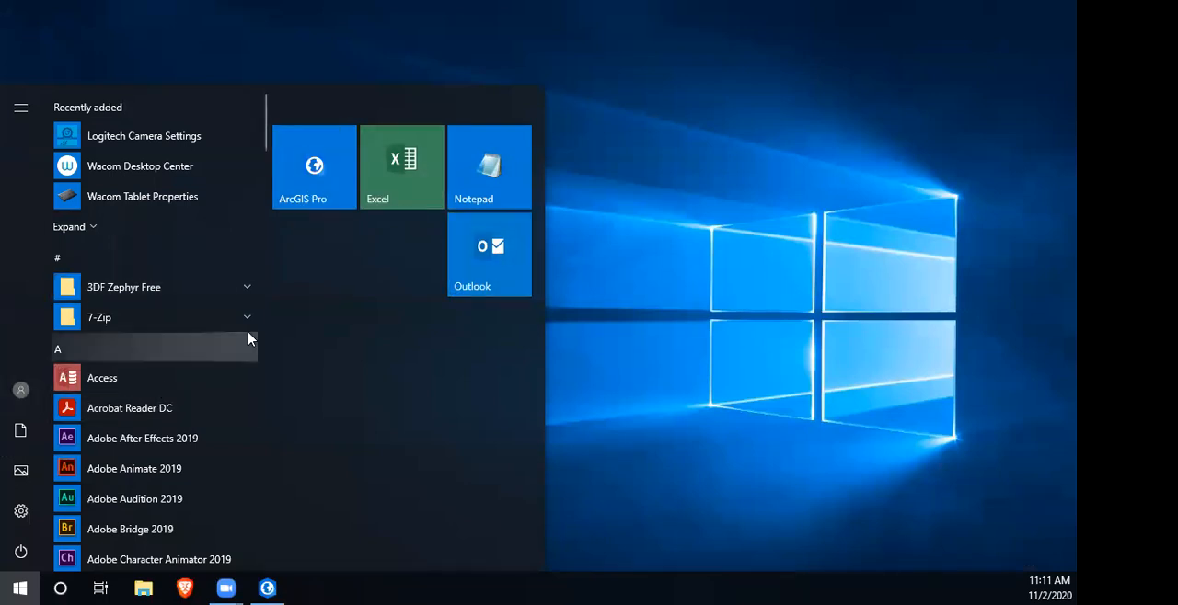
pyautogui.write('xa;')
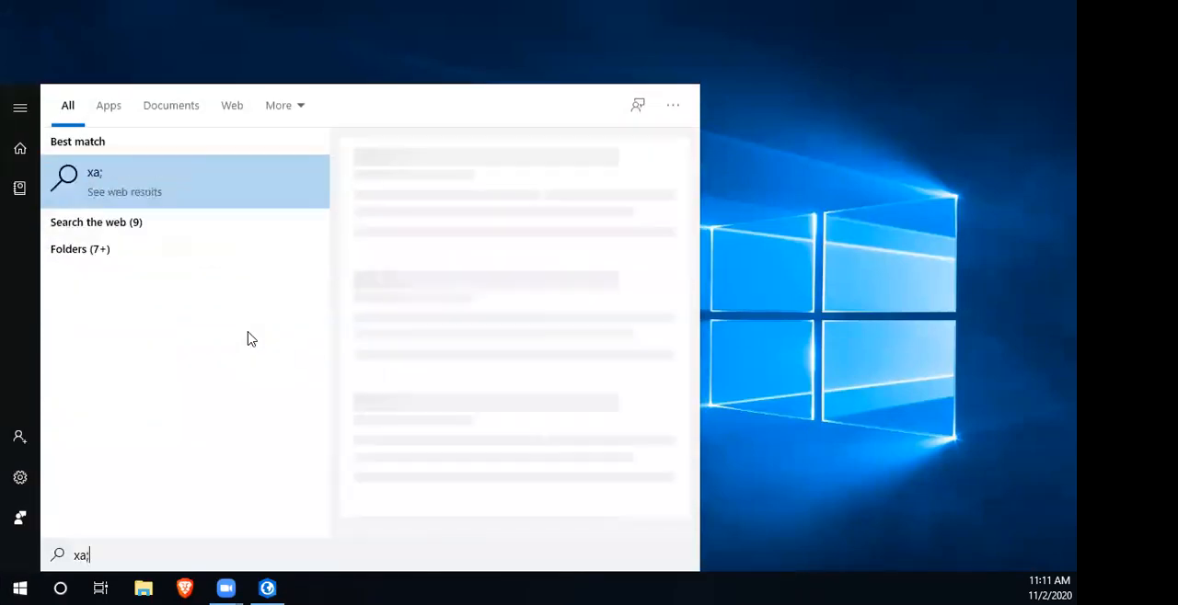
pyautogui.press('BackSpace')
pyautogui.press('BackSpace')
pyautogui.press('BackSpace')
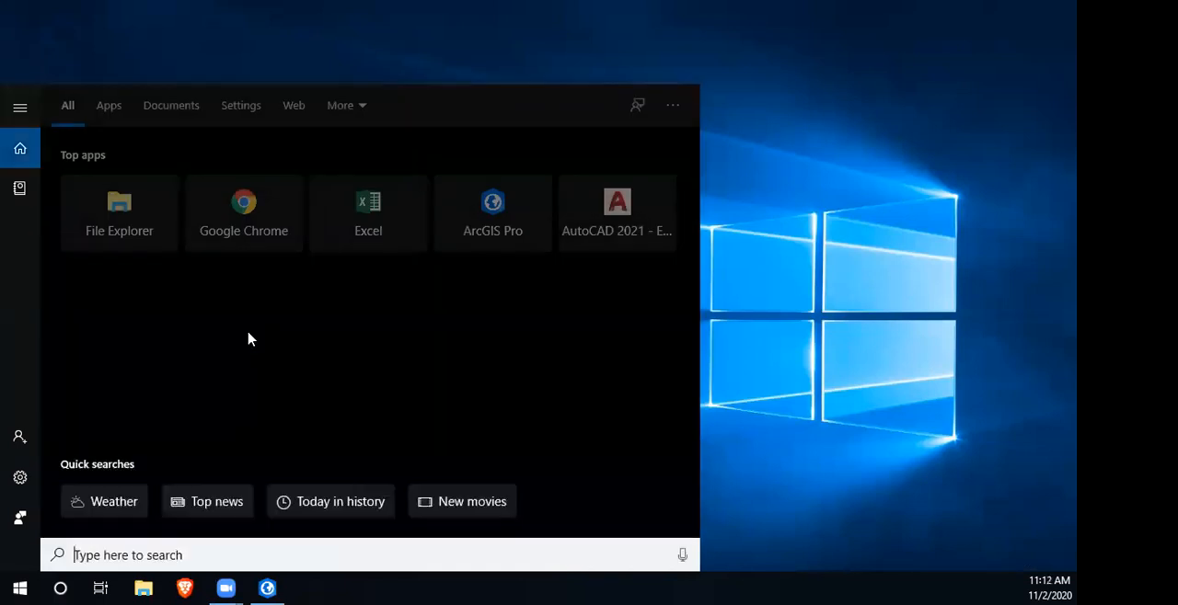
pyautogui.write('calc')
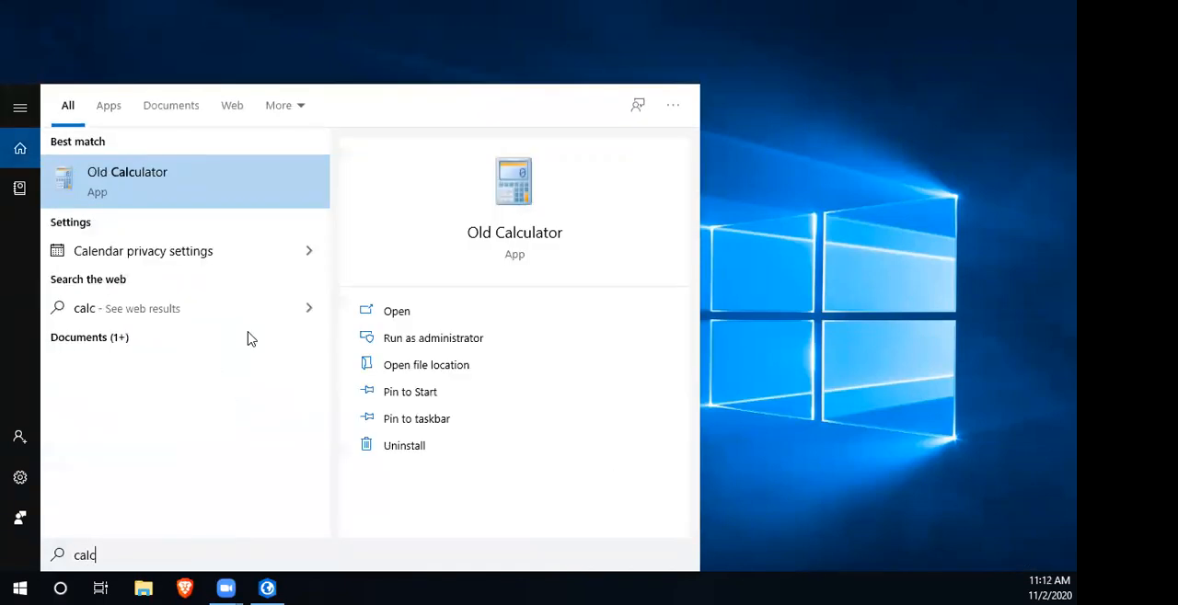
pyautogui.press('Return')
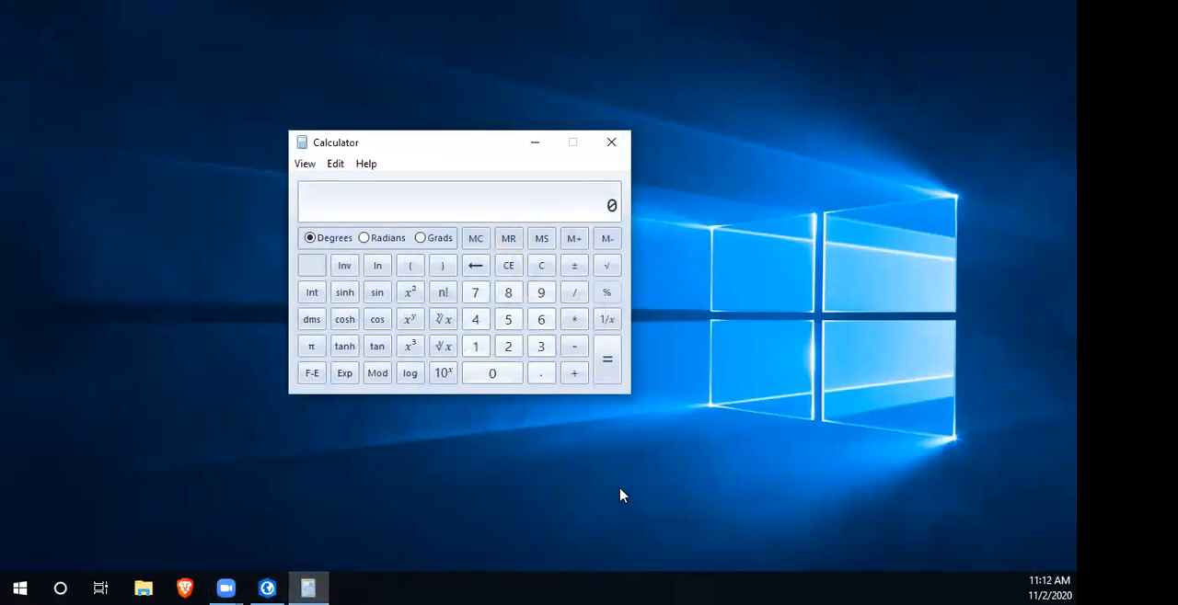
# - Divide the nominal 150 ft grid spacing by 425.4566368
pyautogui.write('100')
pyautogui.press('BackSpace')
pyautogui.press('BackSpace')
pyautogui.write('50')
pyautogui.write('/425')
pyautogui.write('.4')
pyautogui.write('5')
pyautogui.write('6636')
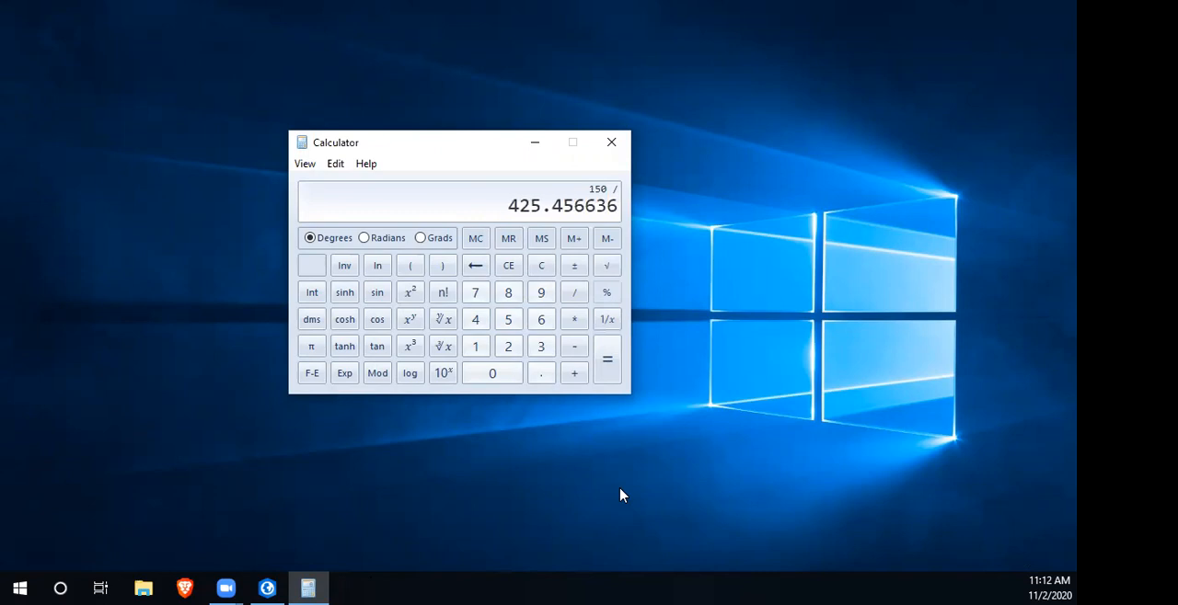
pyautogui.write('8')
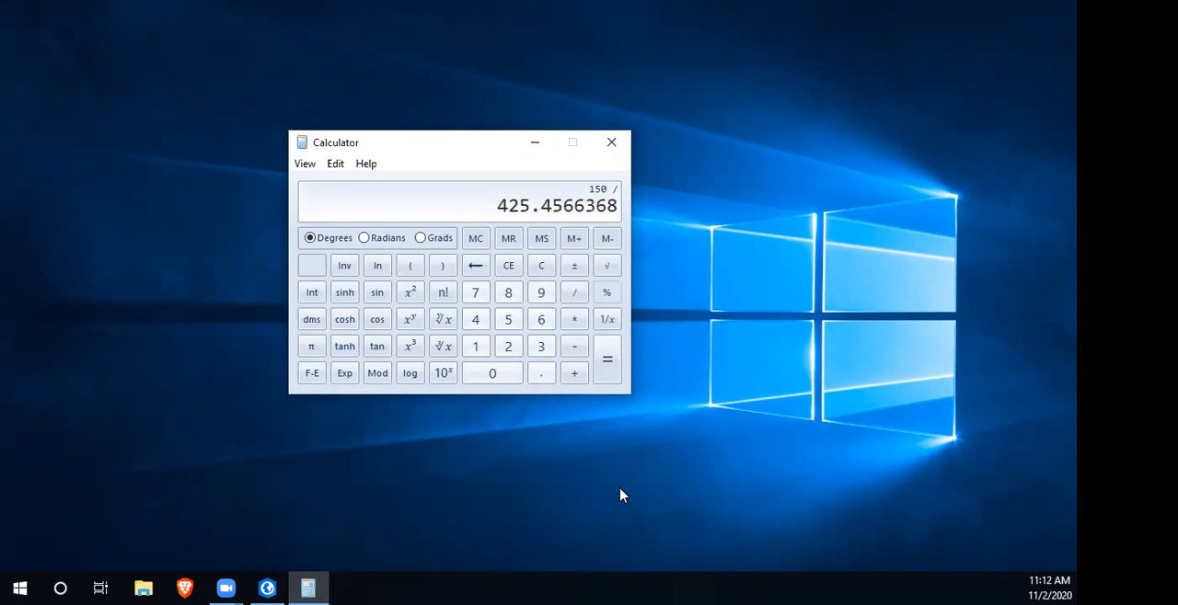
pyautogui.press('Return')
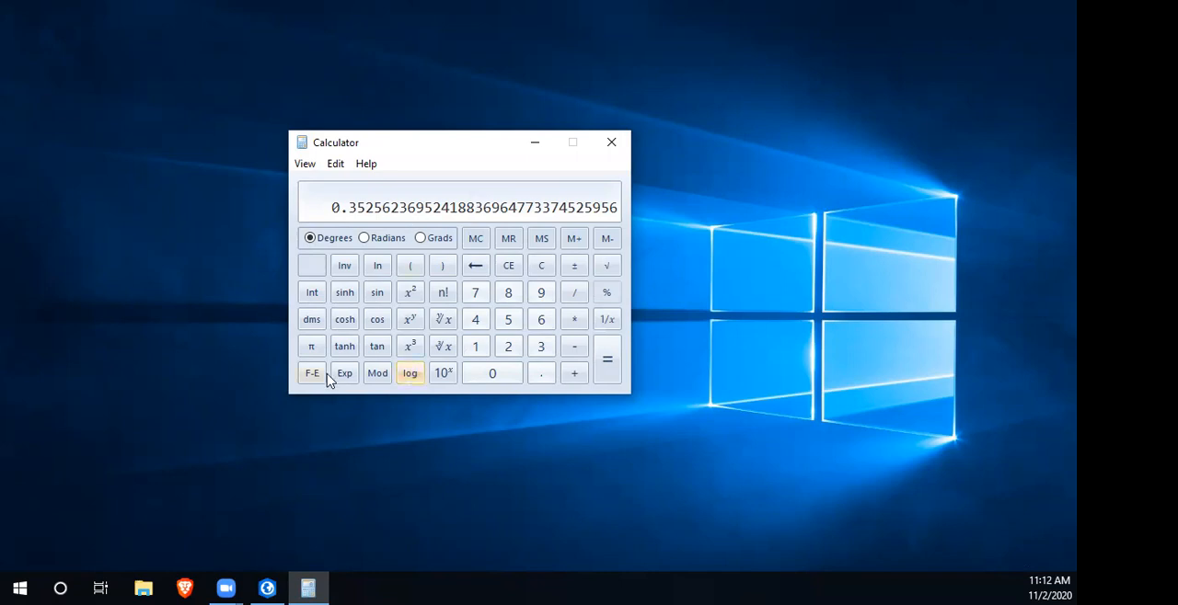
# - Take the reciprocal of the quotient and multiply it by 100
pyautogui.click(605, 322)
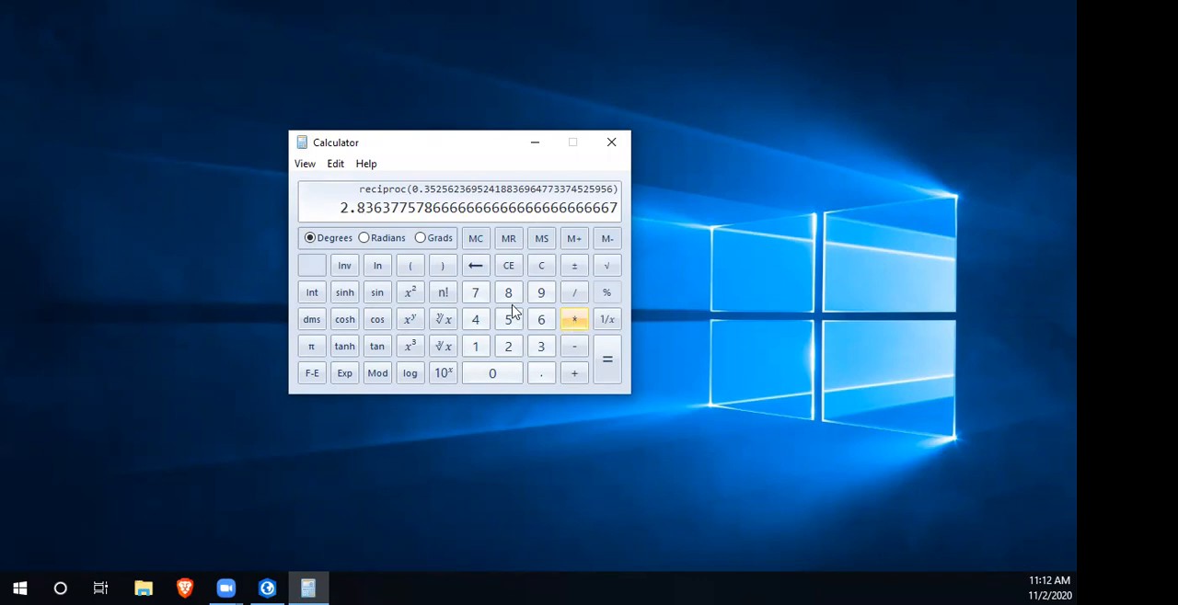
pyautogui.click(574, 322)
pyautogui.click(475, 346)
pyautogui.click(493, 379)
pyautogui.click(494, 379)
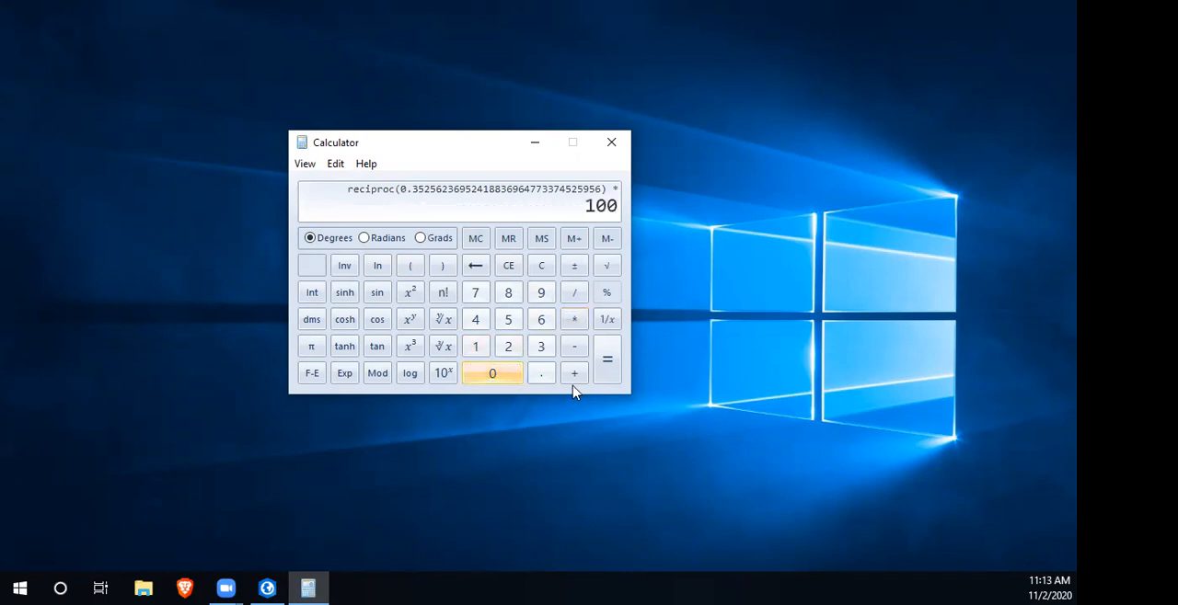
pyautogui.click(607, 375)
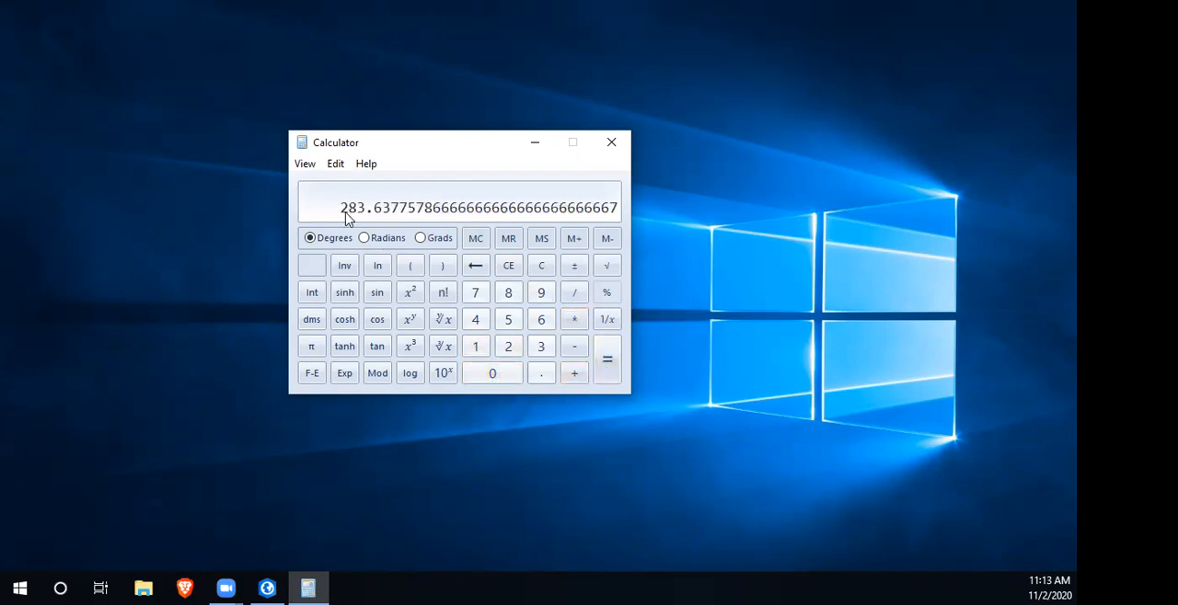
# - Multiply the result by 12 and copy the product to the clipboard
pyautogui.click(574, 319)
pyautogui.click(475, 346)
pyautogui.click(506, 347)
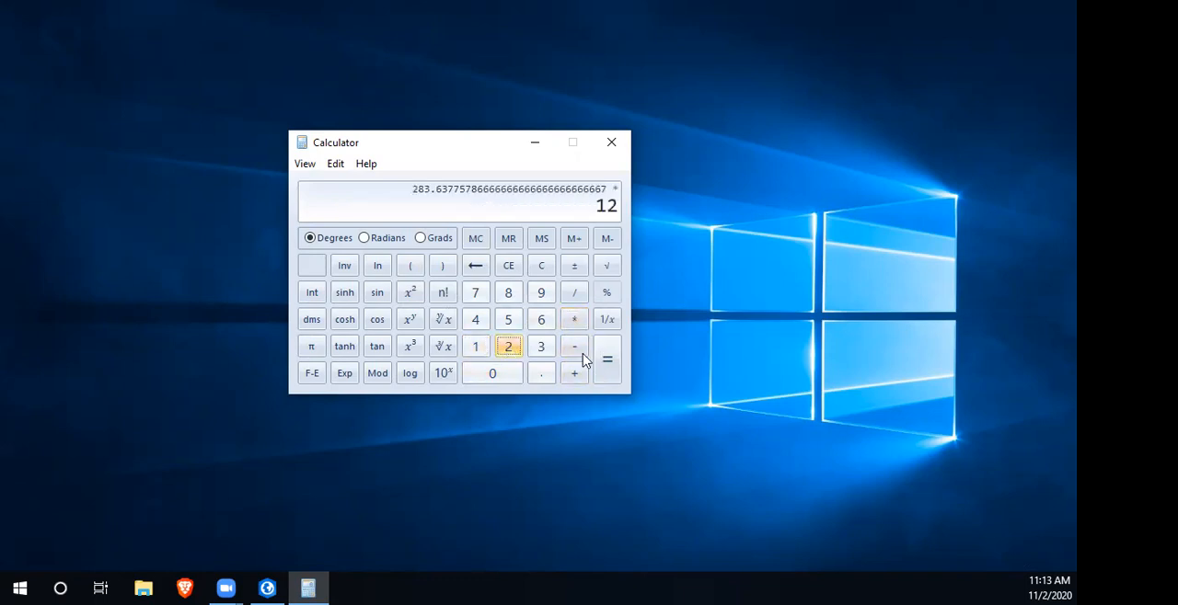
pyautogui.click(607, 361)
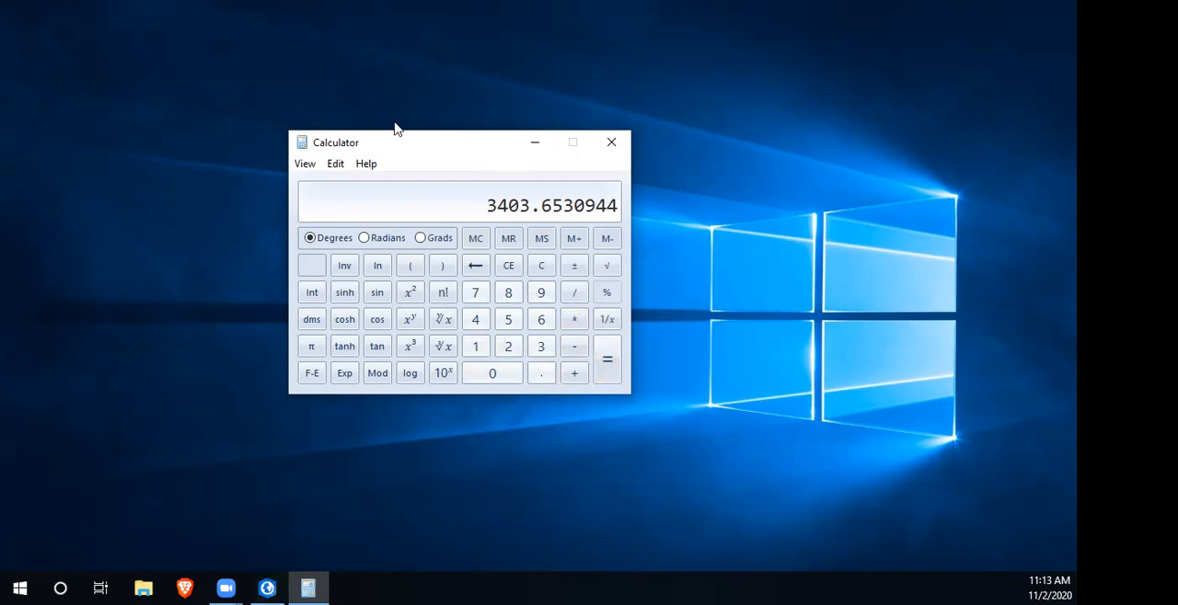
pyautogui.click(335, 163)
pyautogui.click(361, 185)
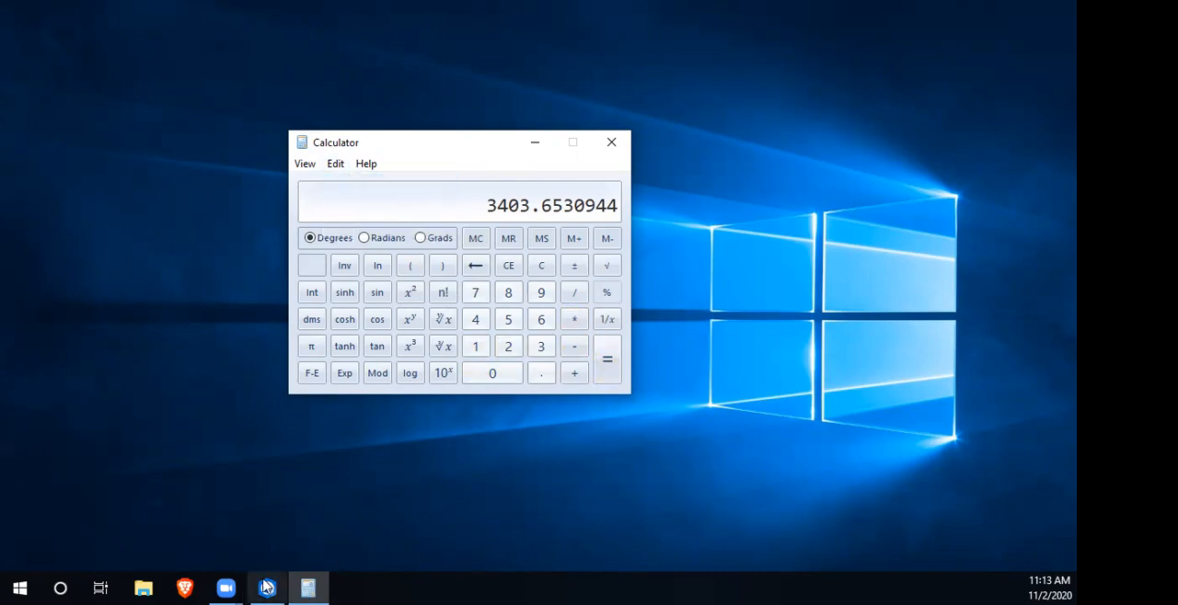
# - Switch to ArcGIS Pro and set the Map view's scale to the copied value, 3403.6530944
pyautogui.click(267, 587)
pyautogui.click(281, 558)
pyautogui.hotkey('ctrl', 'v')
pyautogui.press('Return')
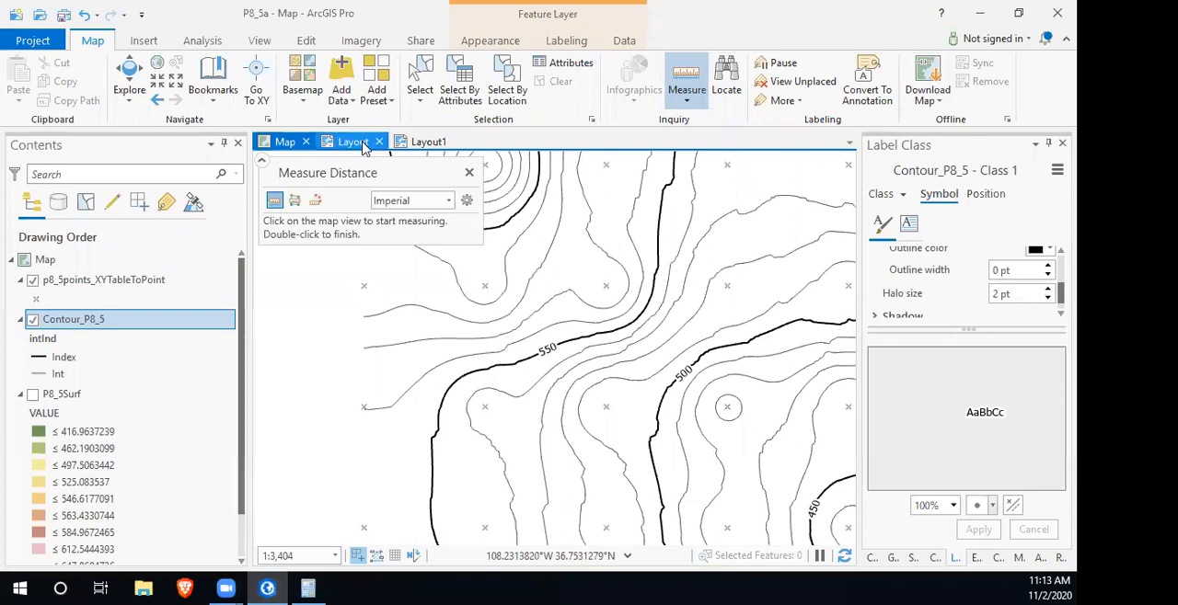
# - Set the map frame scale in Layout1 to the copied value, 3403.6530944
pyautogui.click(436, 145)
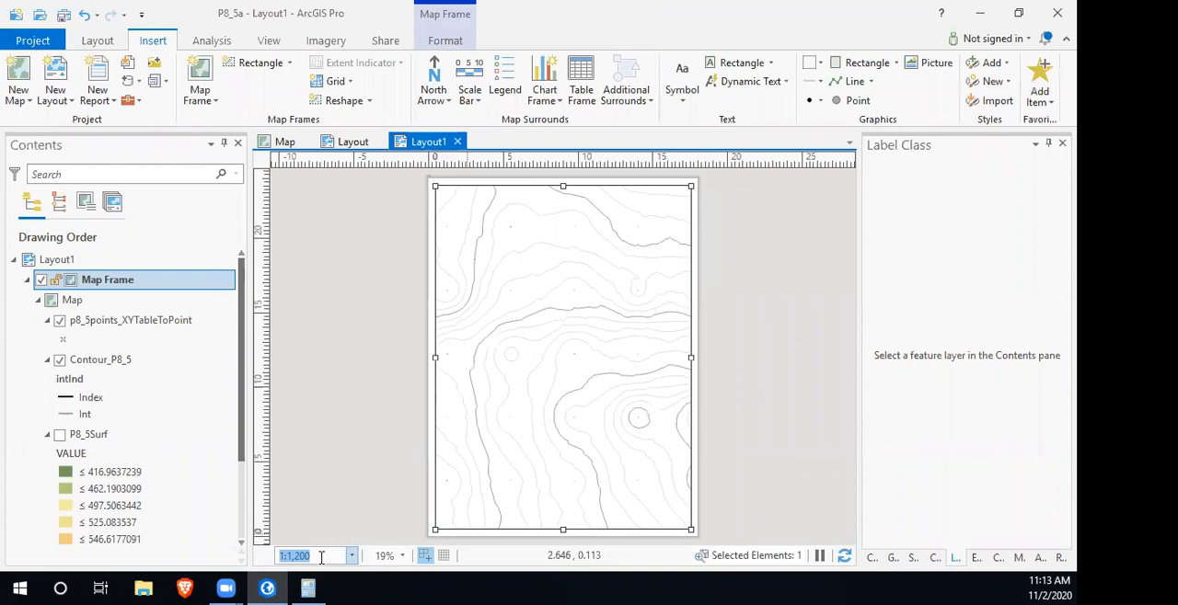
pyautogui.hotkey('ctrl', 'v')
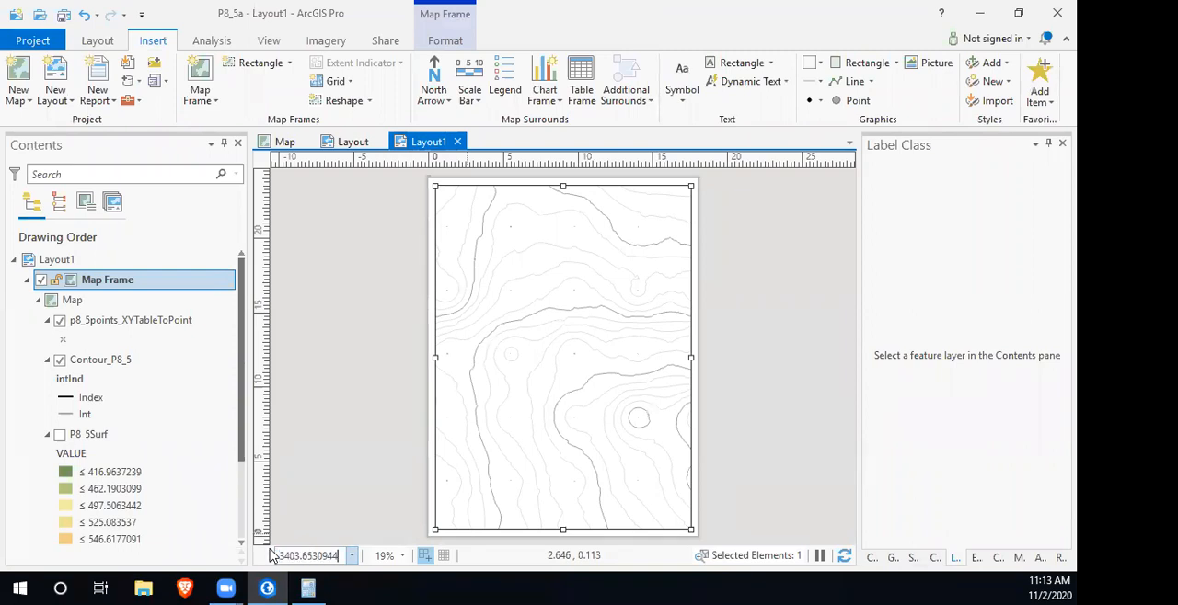
pyautogui.press('Return')
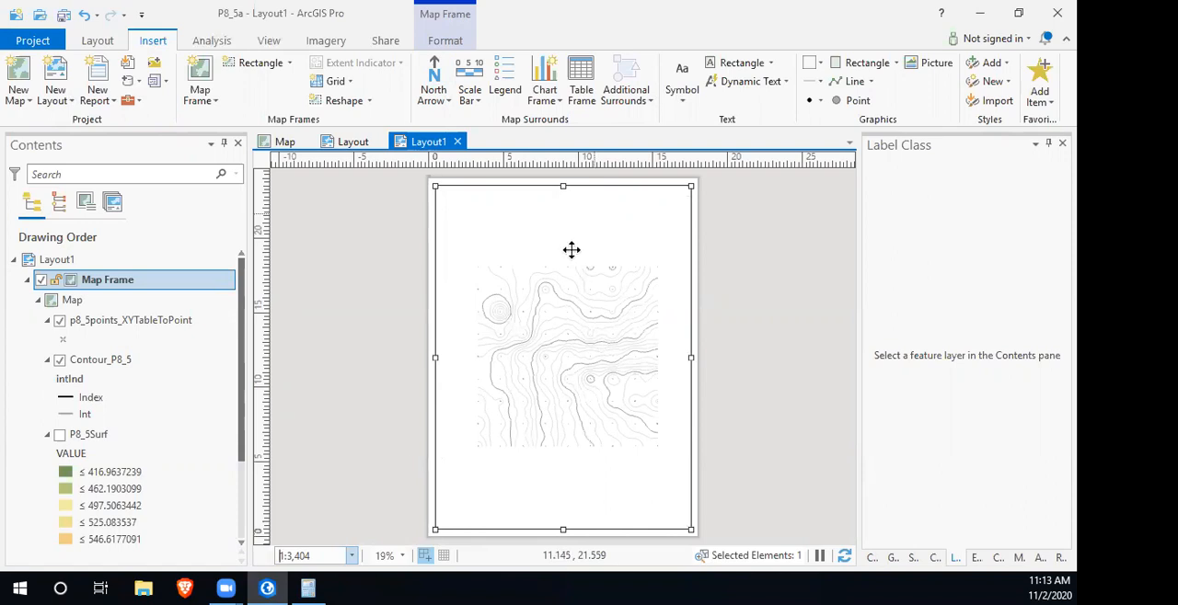
# - Switch to Calculator, multiply the scale value by 2 and copy the product to the clipboard
pyautogui.click(308, 588)
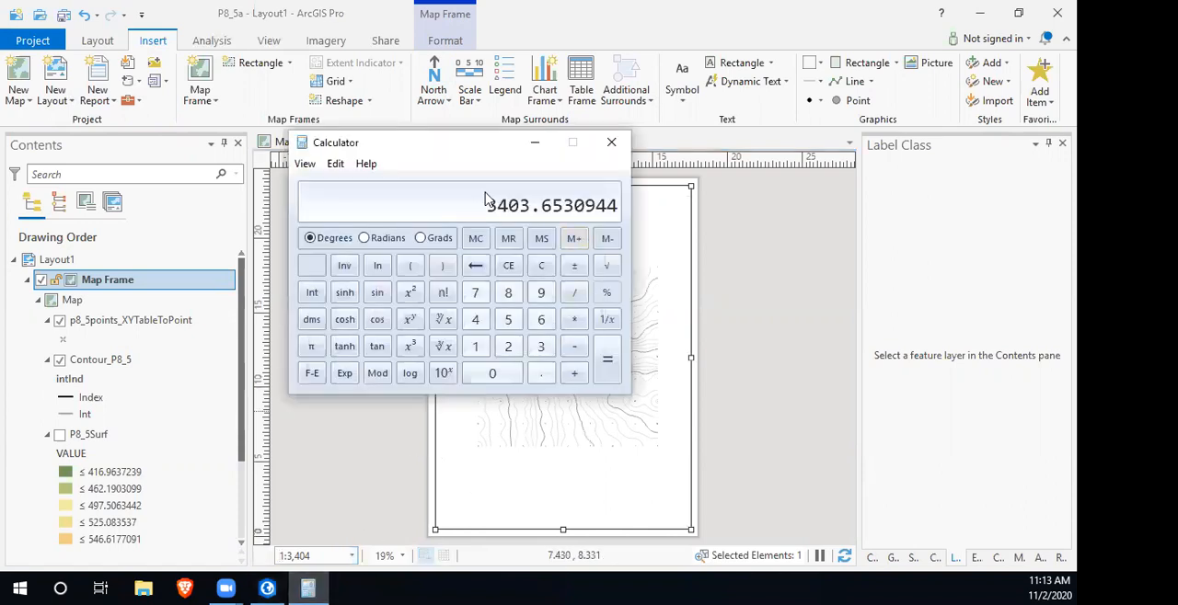
pyautogui.moveTo(463, 157); pyautogui.dragTo(634, 70)
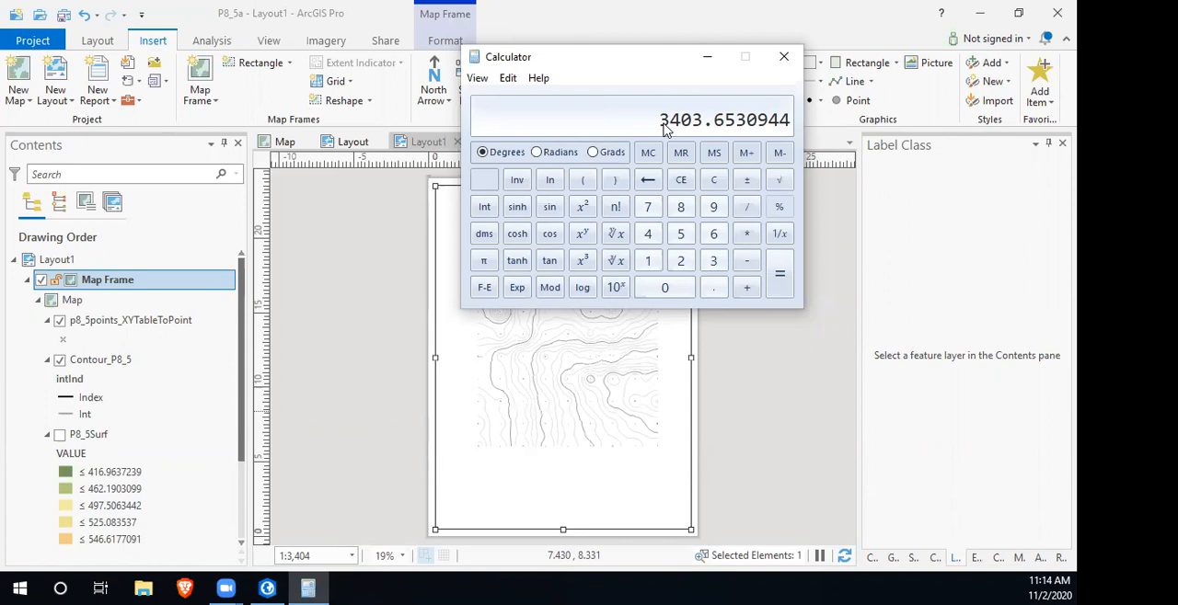
pyautogui.click(746, 234)
pyautogui.click(681, 261)
pyautogui.click(777, 273)
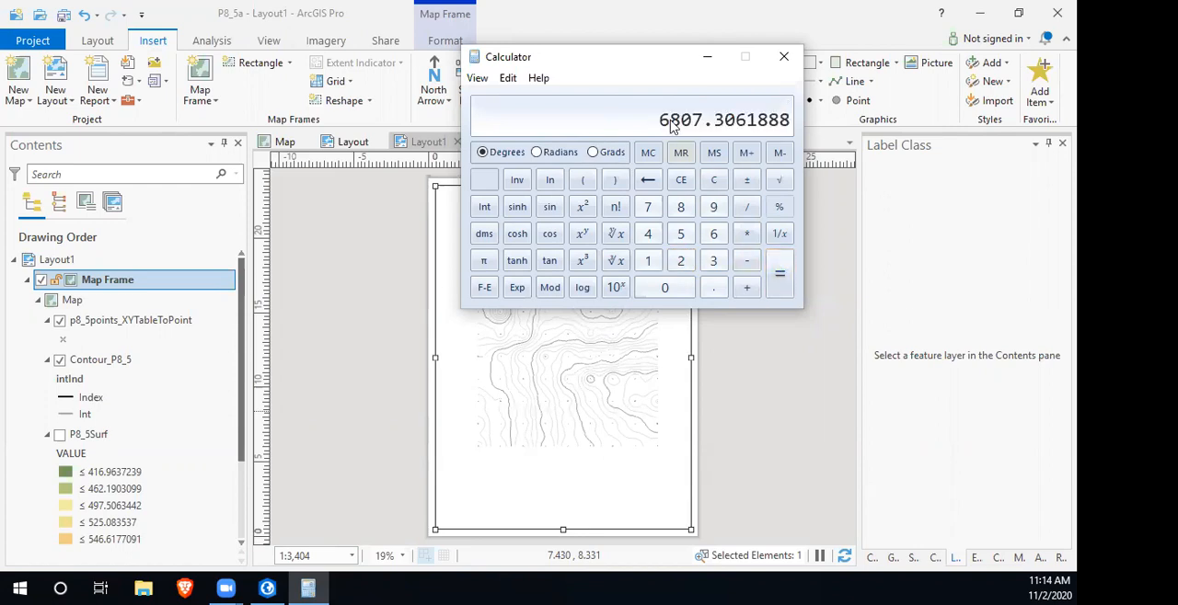
pyautogui.click(511, 79)
pyautogui.click(532, 97)
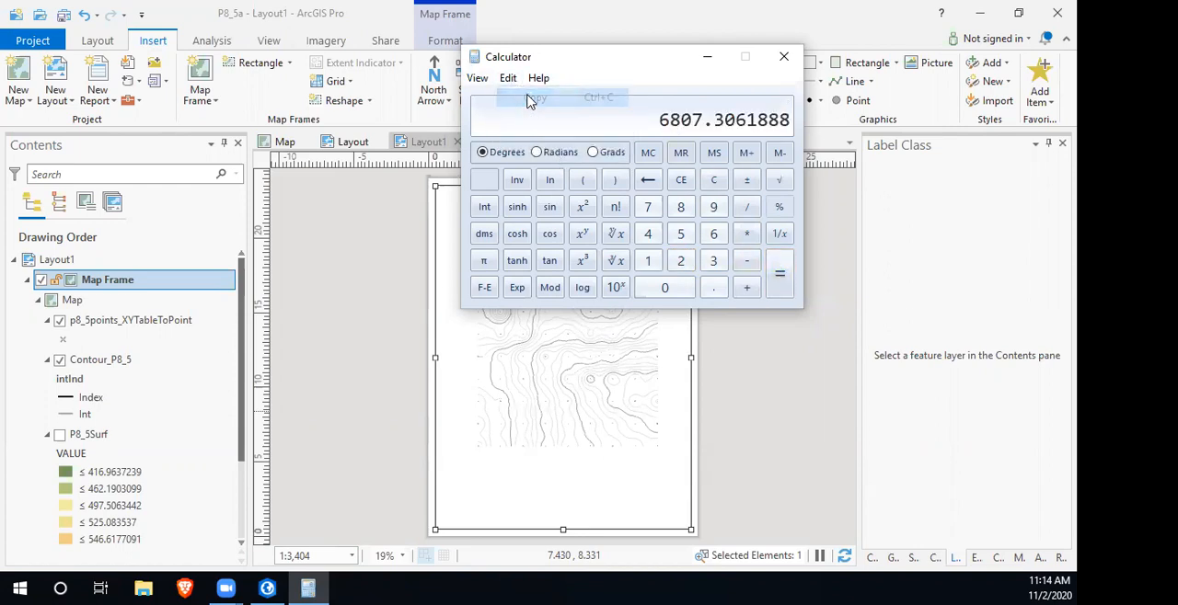
# - Return to ArcGIS Pro and set the map frame scale in the layout named Layout to 6807.3061888
pyautogui.click(563, 14)
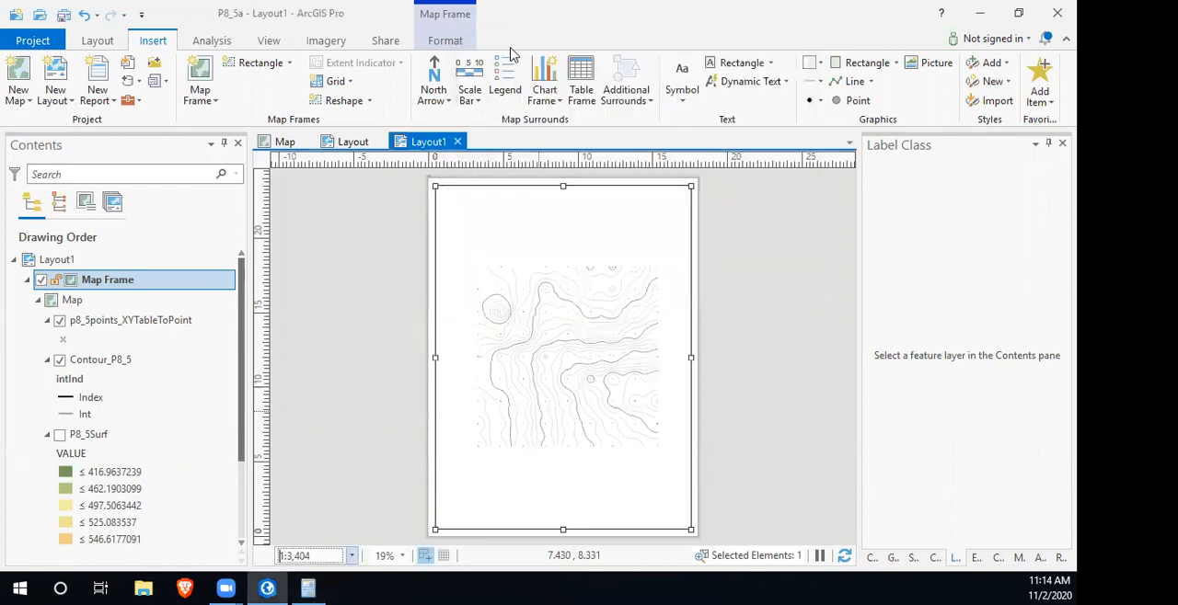
pyautogui.click(358, 141)
pyautogui.moveTo(317, 556); pyautogui.dragTo(274, 557)
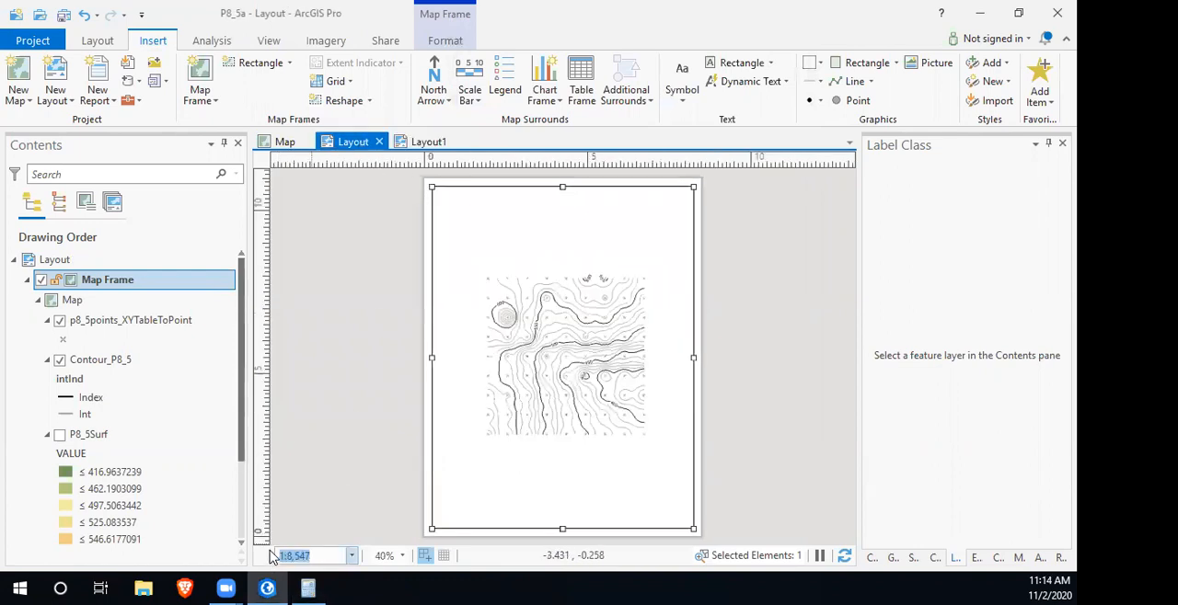
pyautogui.hotkey('ctrl', 'v')
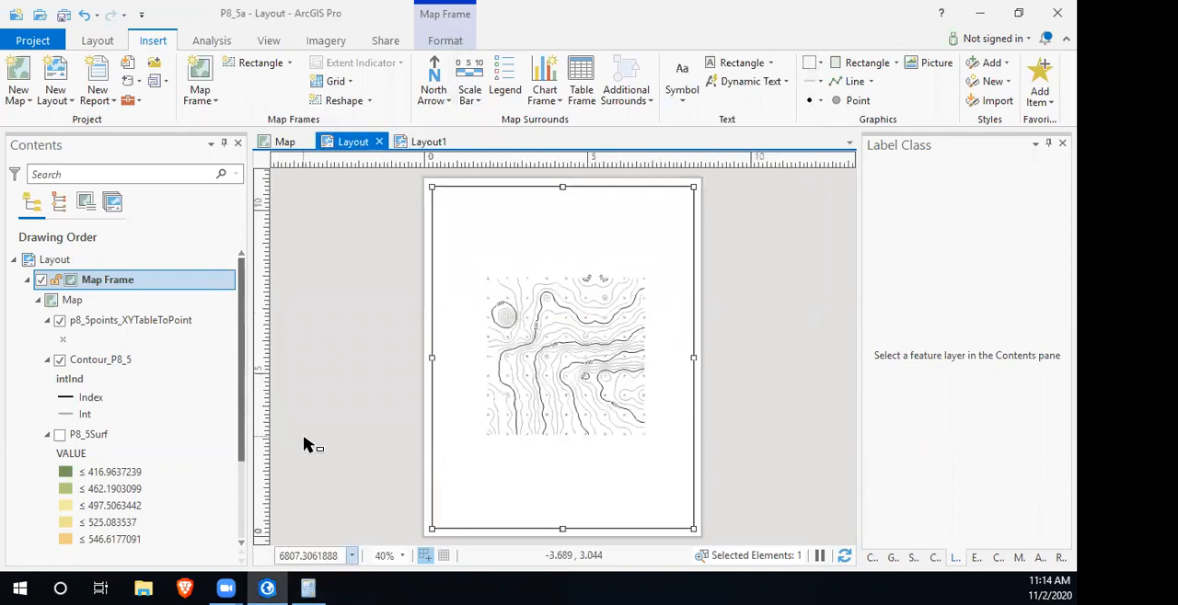
pyautogui.press('Return')
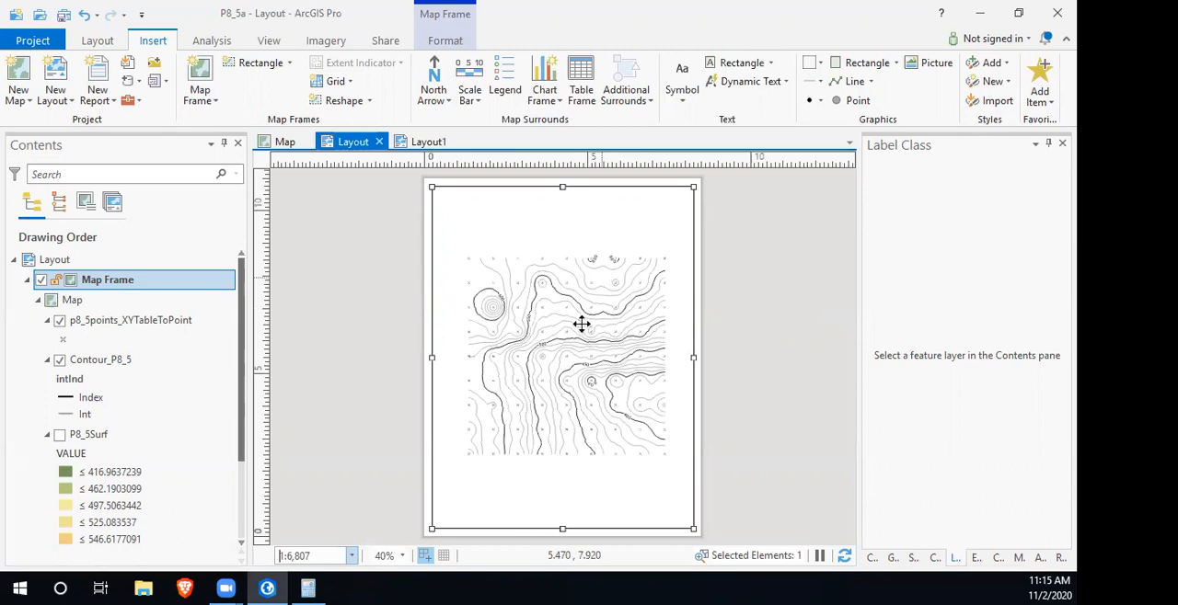
# - Open the map frame's display options in Layout and review the available scale choices without changing the scale
pyautogui.click(307, 589)
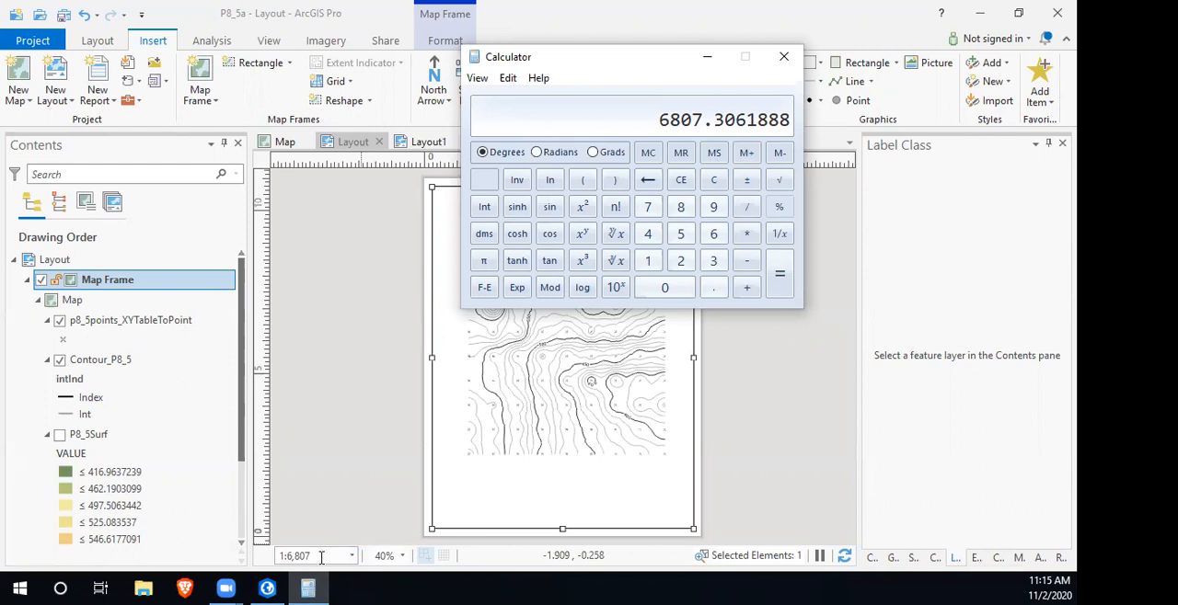
pyautogui.doubleClick(109, 281)
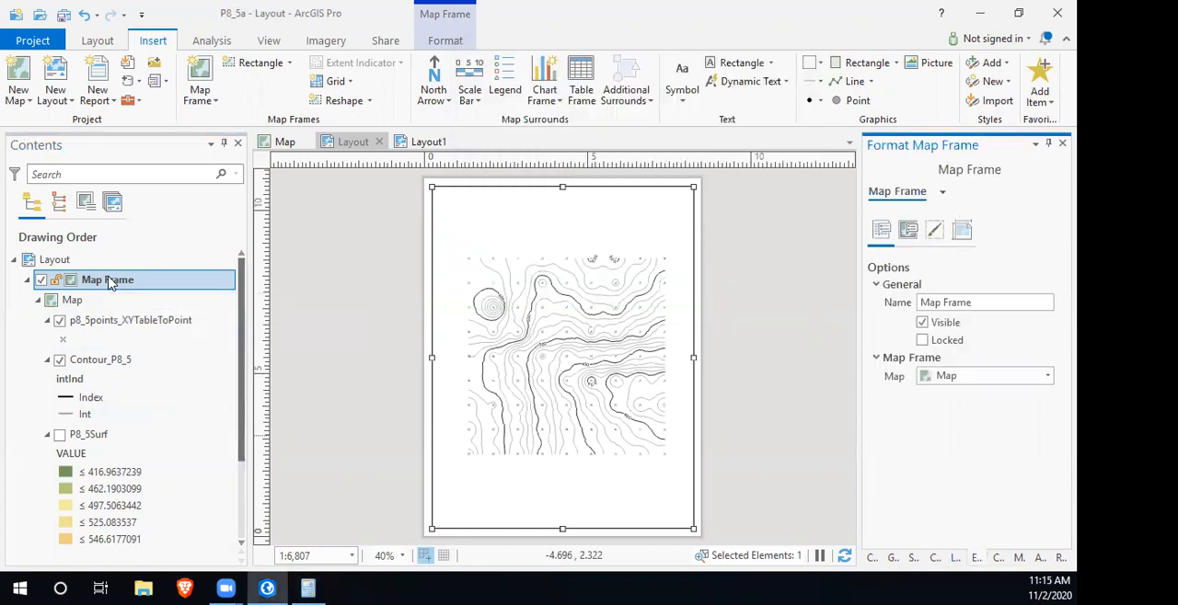
pyautogui.click(909, 231)
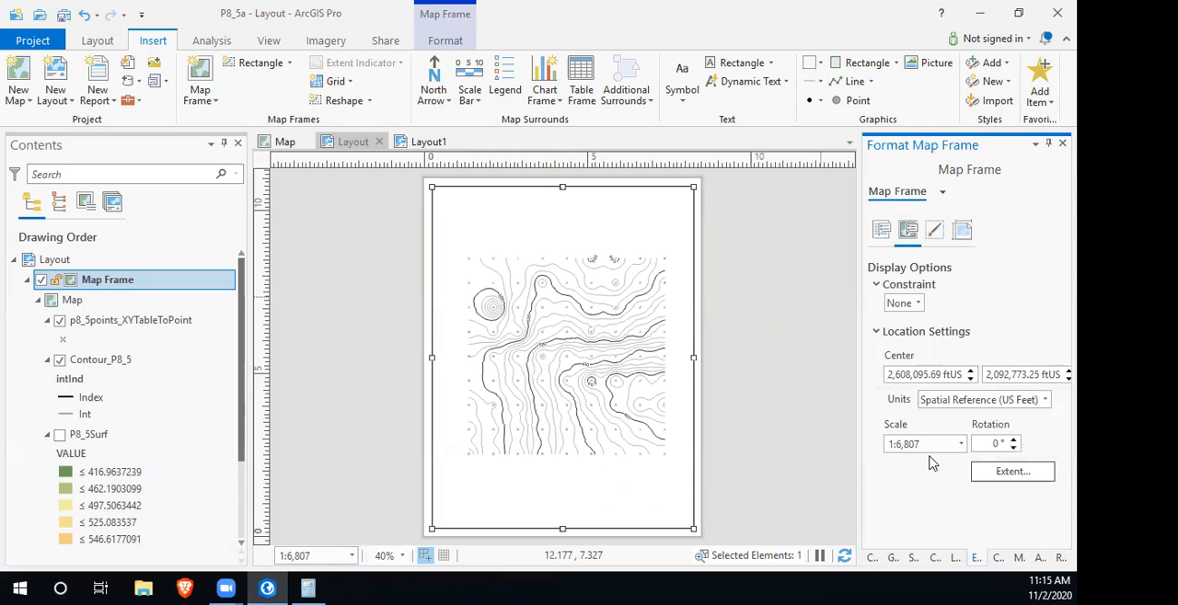
pyautogui.click(962, 445)
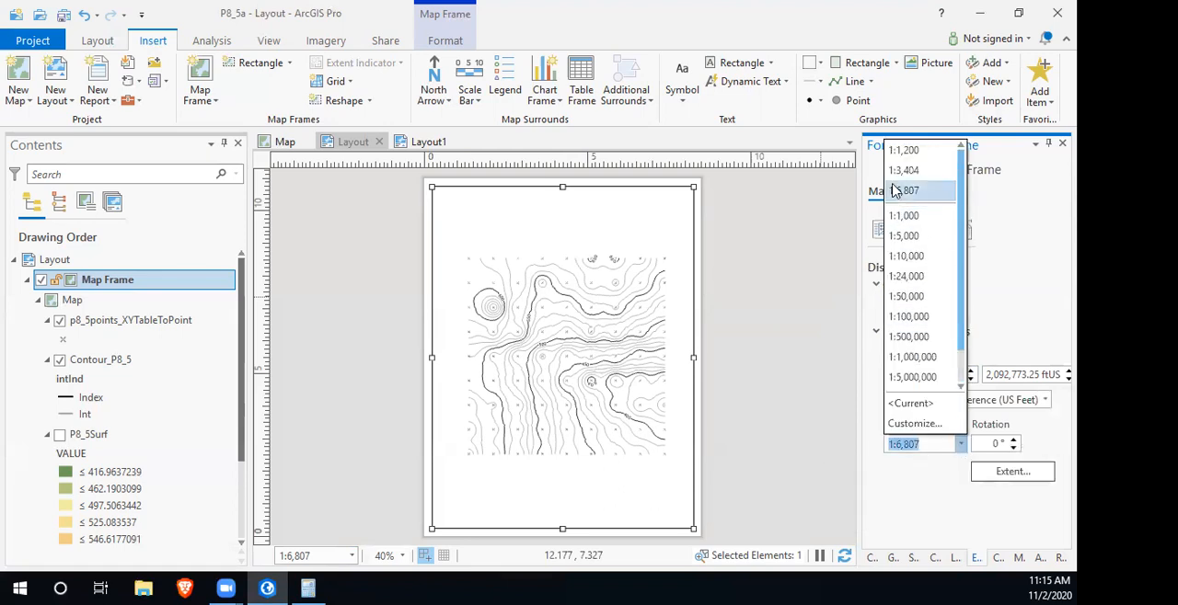
pyautogui.click(1019, 235)
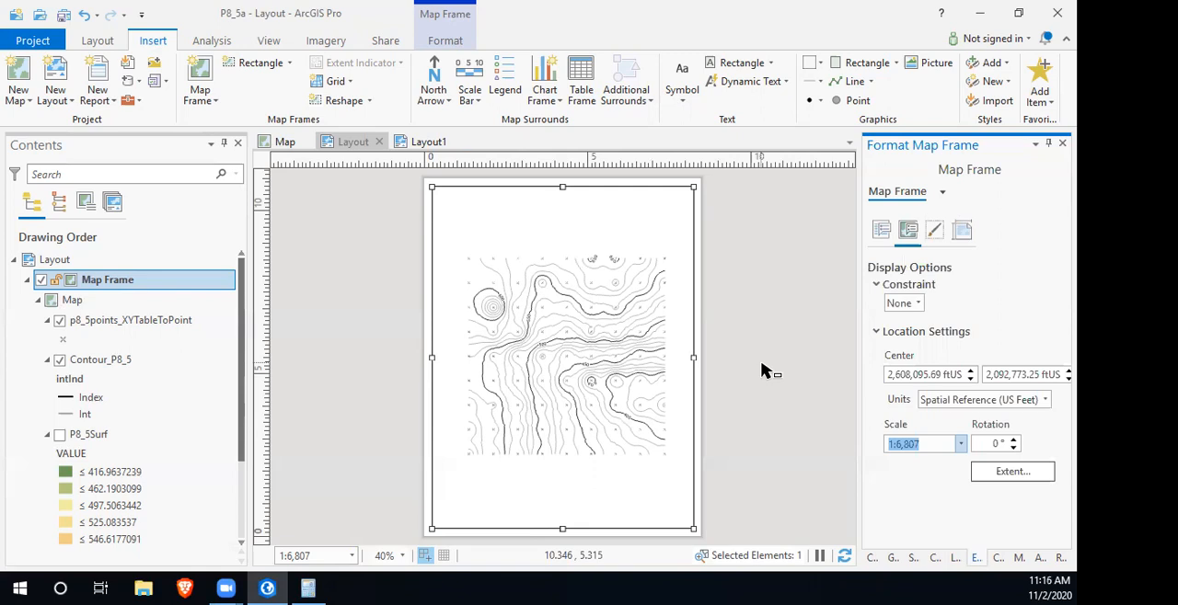
# - Activate the map frame, pan the contour map slightly upward on the page, and return to the layout
pyautogui.rightClick(572, 262)
pyautogui.click(610, 243)
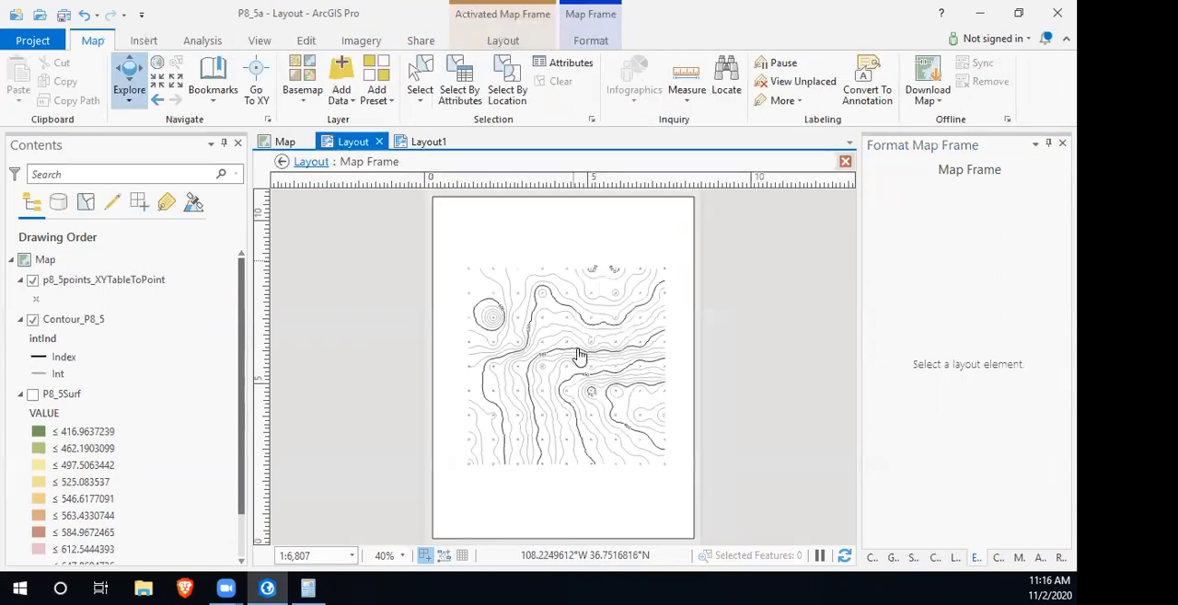
pyautogui.moveTo(579, 357); pyautogui.dragTo(575, 328)
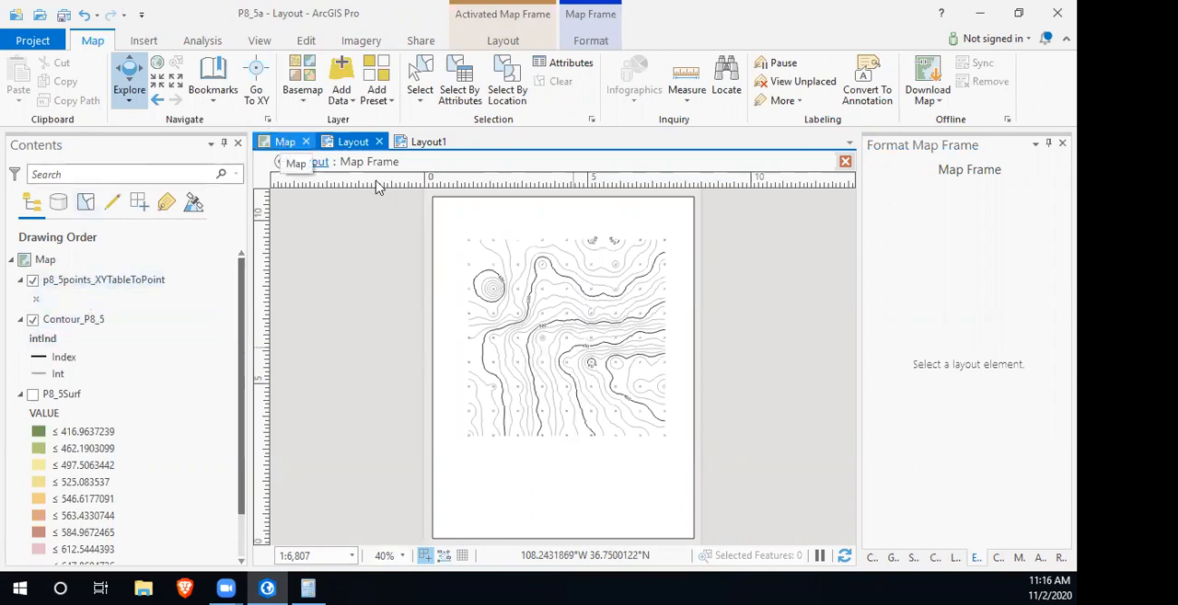
pyautogui.click(311, 162)
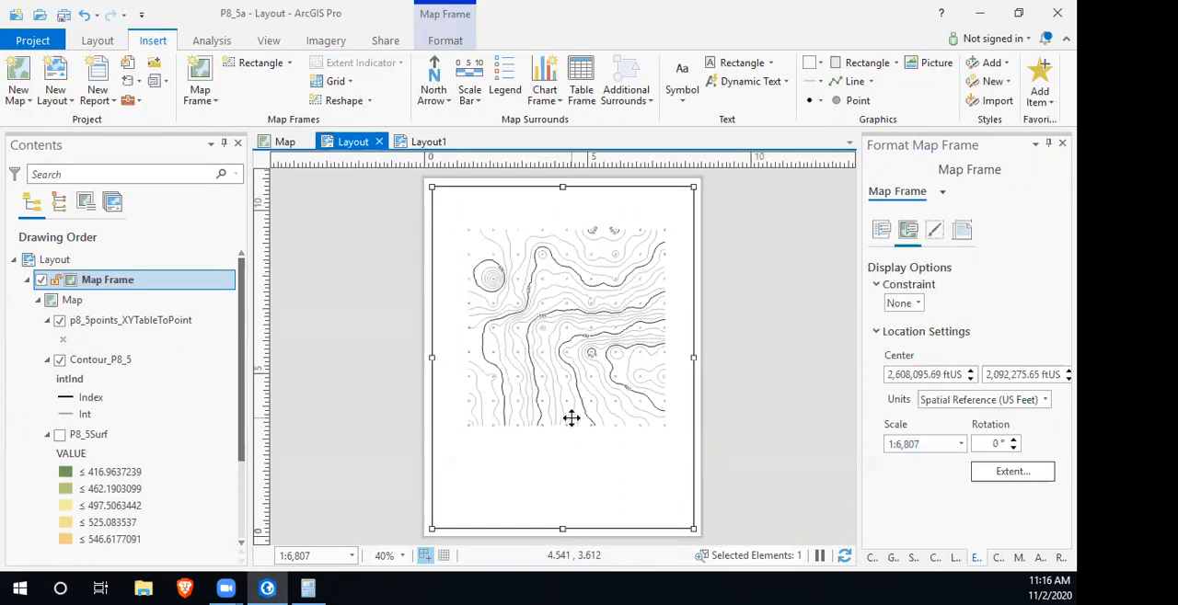
# - Insert a slim needle-style north arrow beneath the contour map's lower-left corner
pyautogui.click(443, 98)
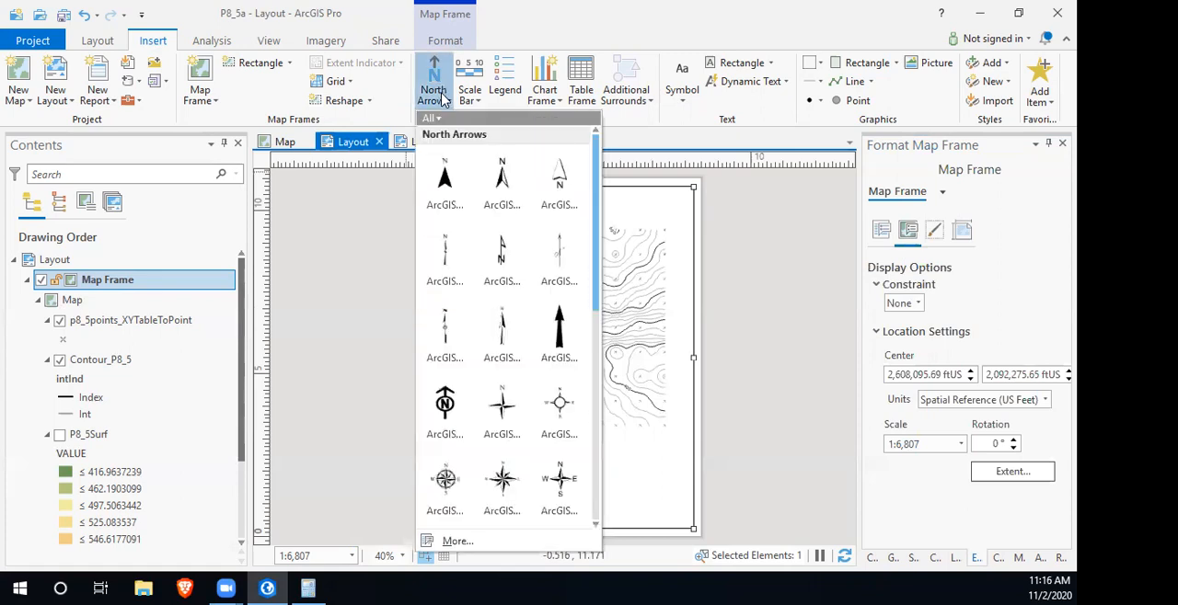
pyautogui.click(442, 249)
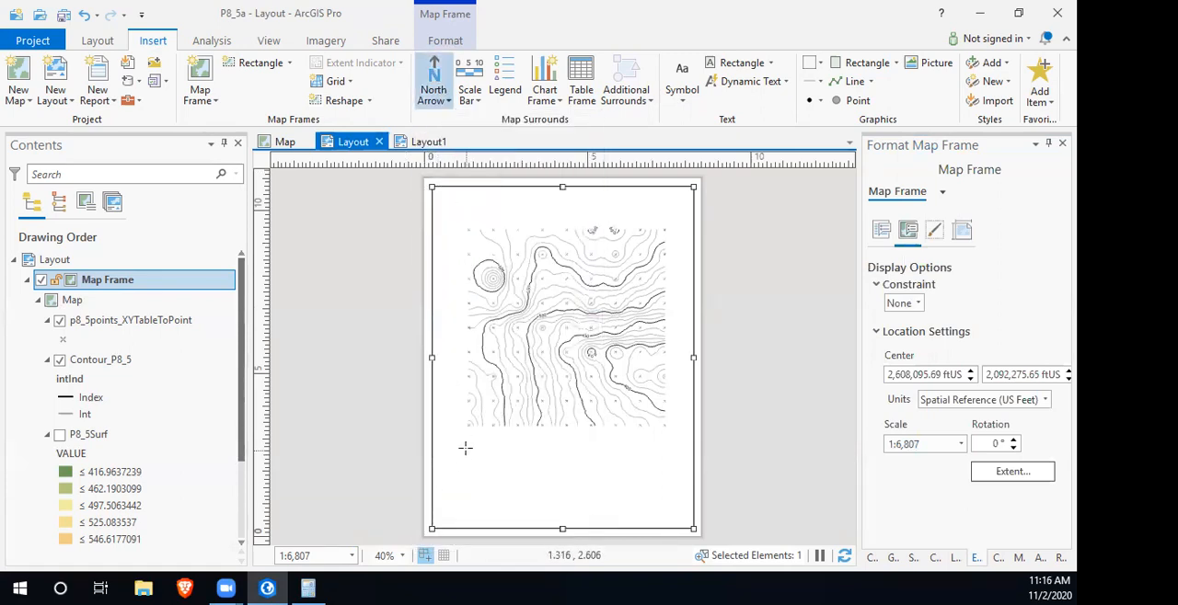
pyautogui.moveTo(462, 448); pyautogui.dragTo(473, 502)
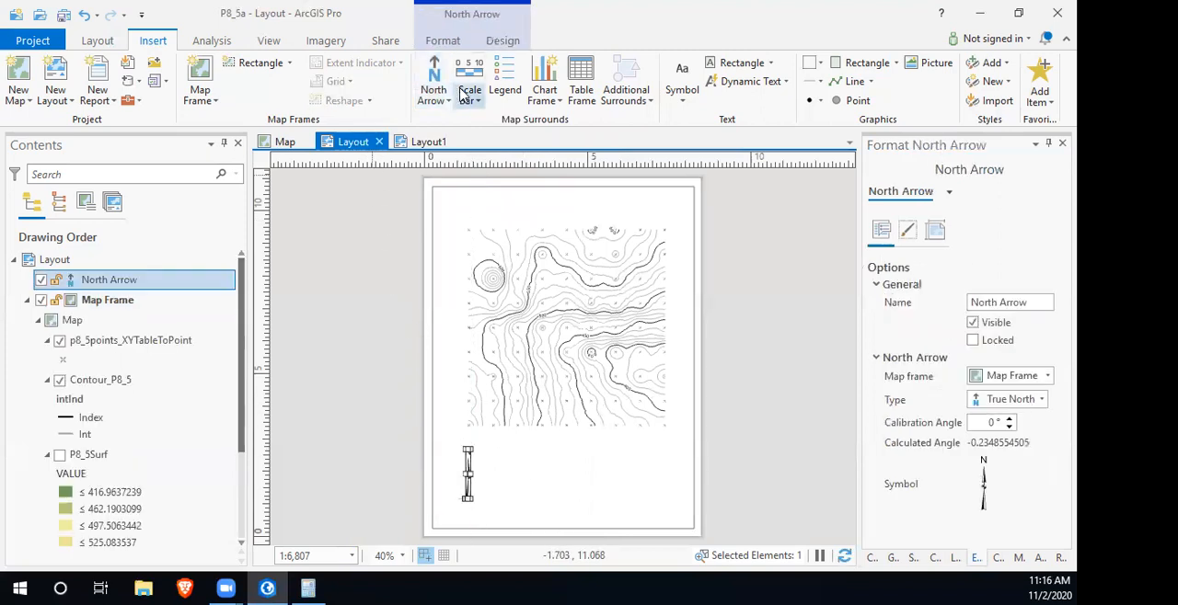
# - Insert the Scale dynamic text of the map frame below the contour map, beside the north arrow
pyautogui.click(763, 82)
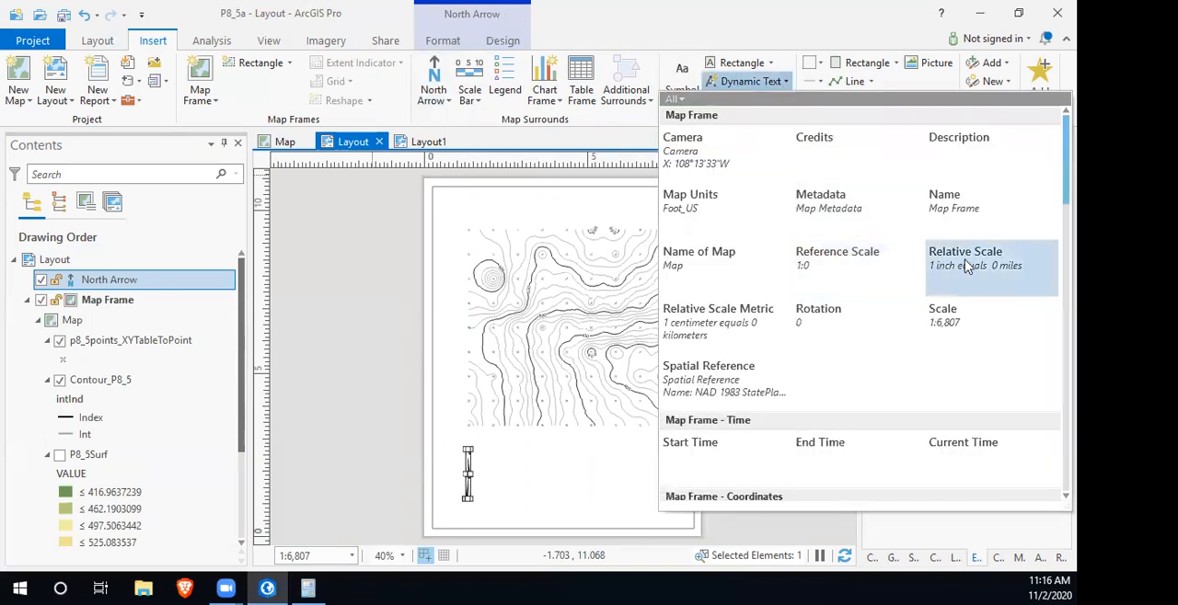
pyautogui.click(954, 319)
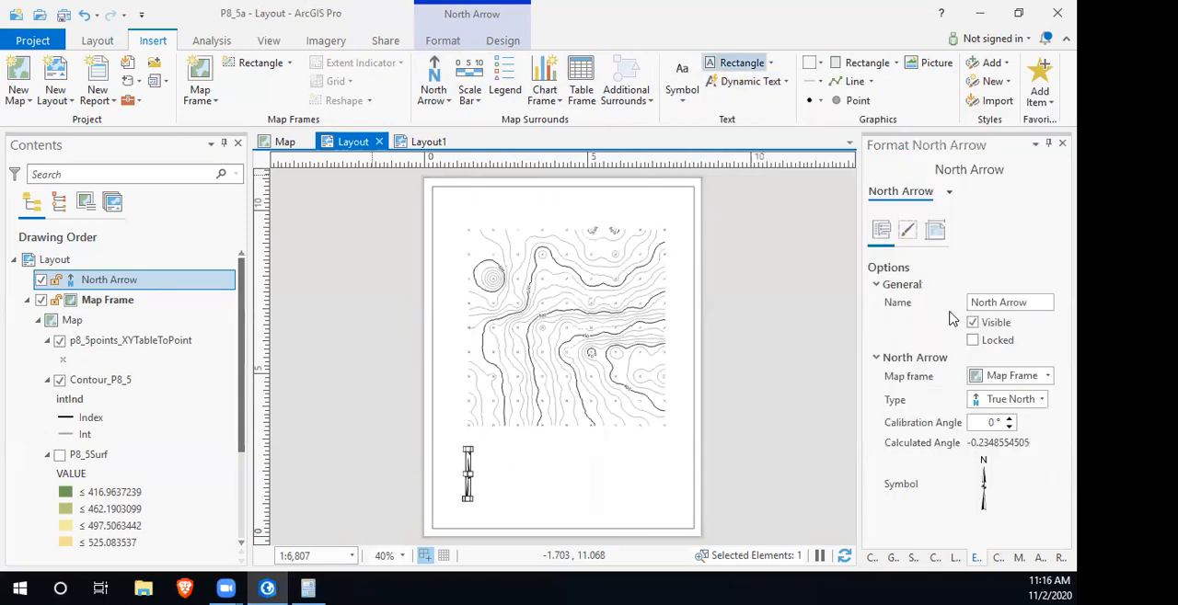
pyautogui.moveTo(521, 475); pyautogui.dragTo(596, 498)
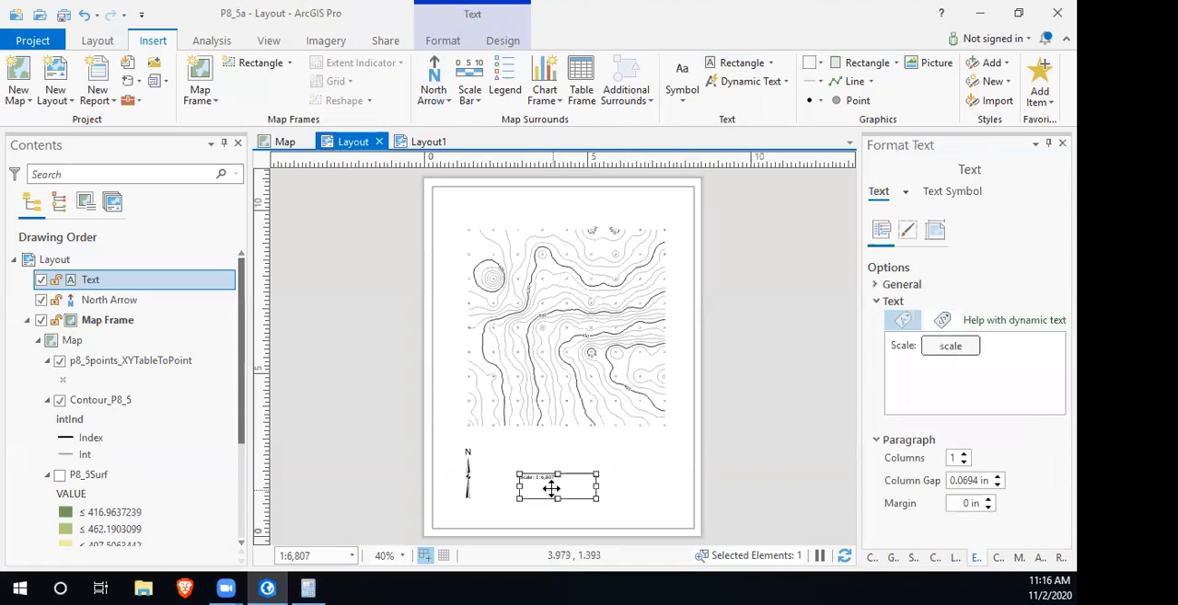
# - Replace the dynamic scale expression in the new text with 1:2400 so it reads "Scale: 1:2400"
pyautogui.scroll(3, 543, 480)
pyautogui.scroll(4, 544, 480)
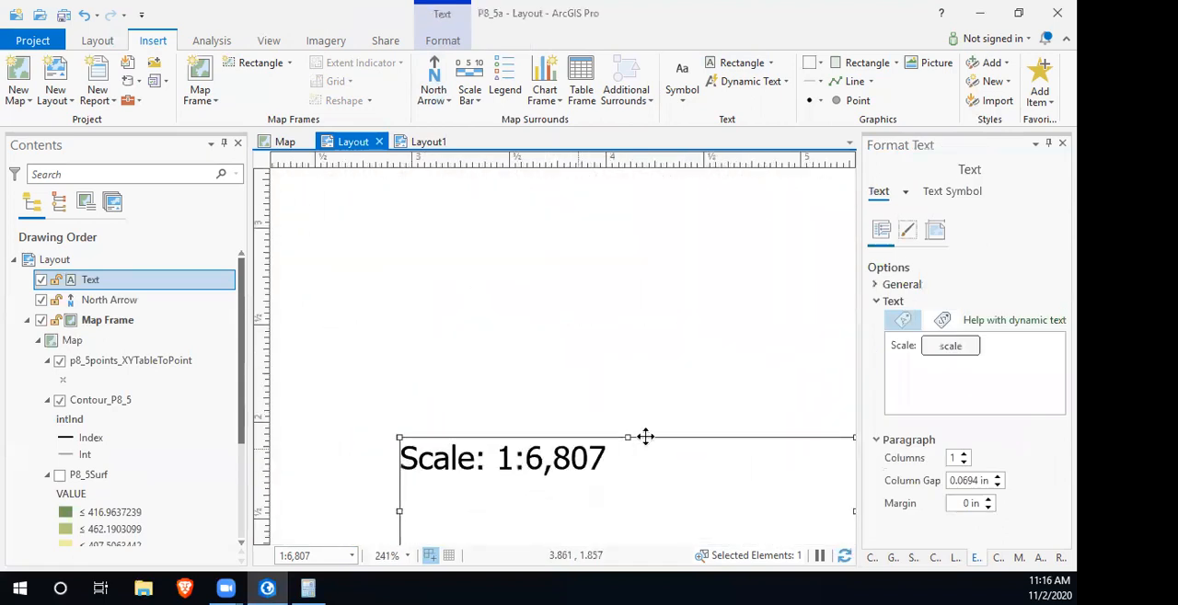
pyautogui.click(948, 347)
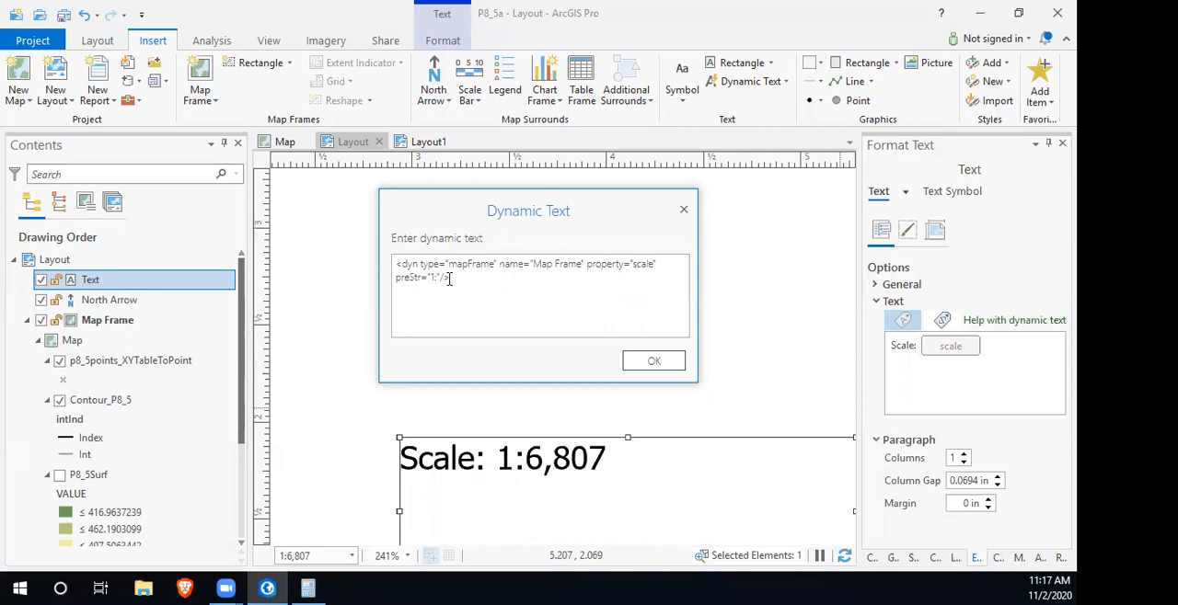
pyautogui.moveTo(452, 279); pyautogui.dragTo(397, 265)
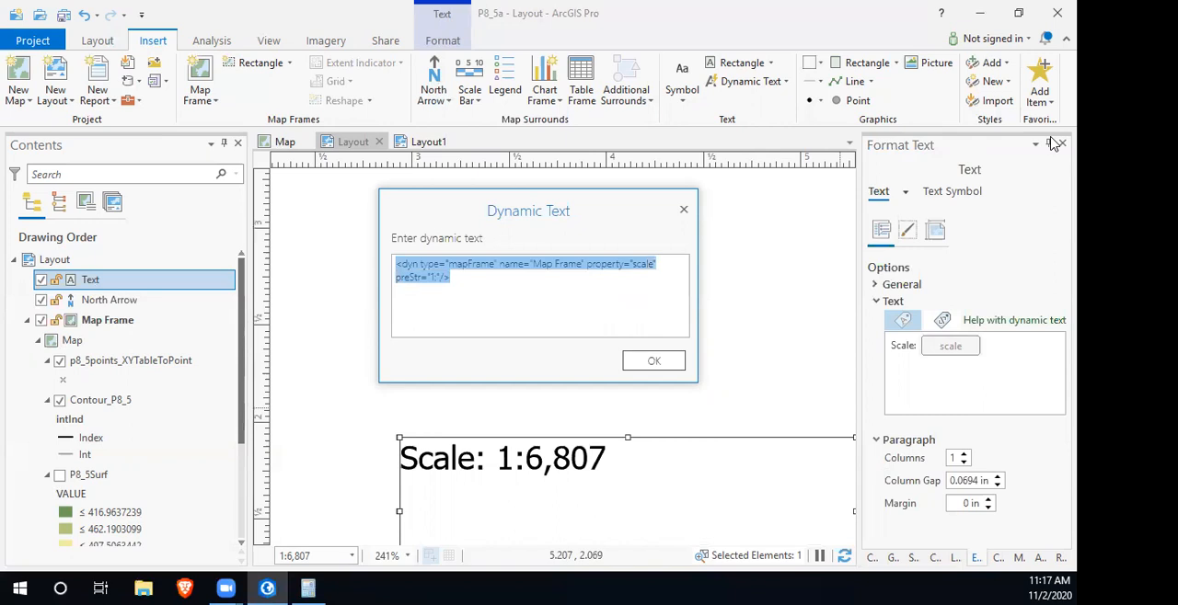
pyautogui.press('Delete')
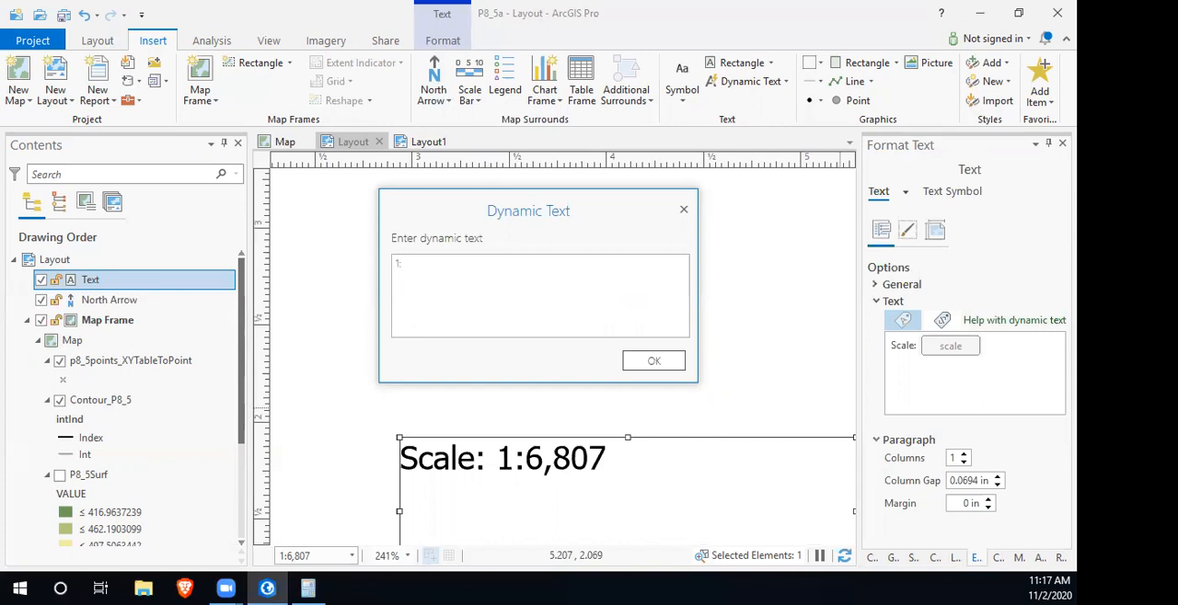
pyautogui.write('1:2400')
pyautogui.click(637, 361)
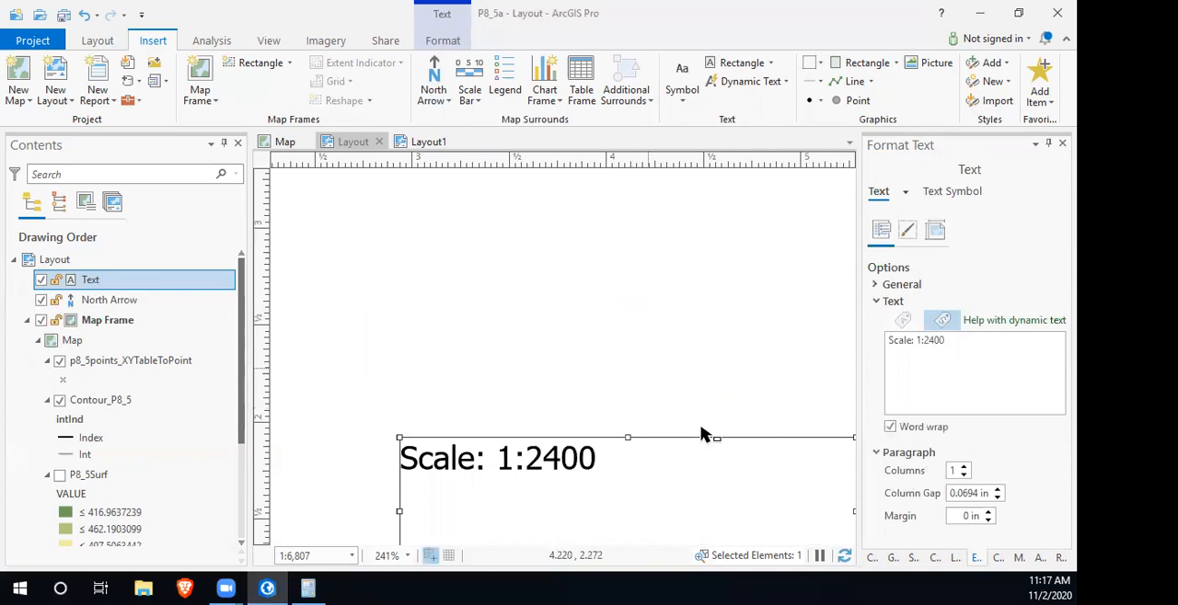
# - Shrink the "Scale: 1:2400" text box to fit closely around its text
pyautogui.scroll(-6, 685, 466)
pyautogui.moveTo(729, 500); pyautogui.dragTo(668, 476)
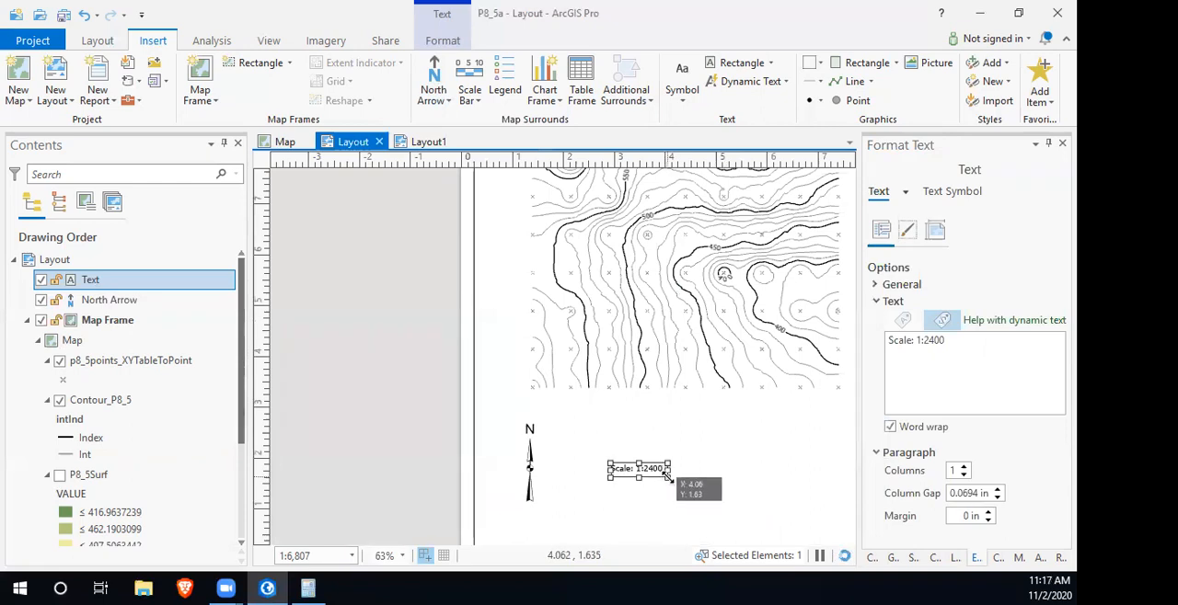
pyautogui.click(687, 505)
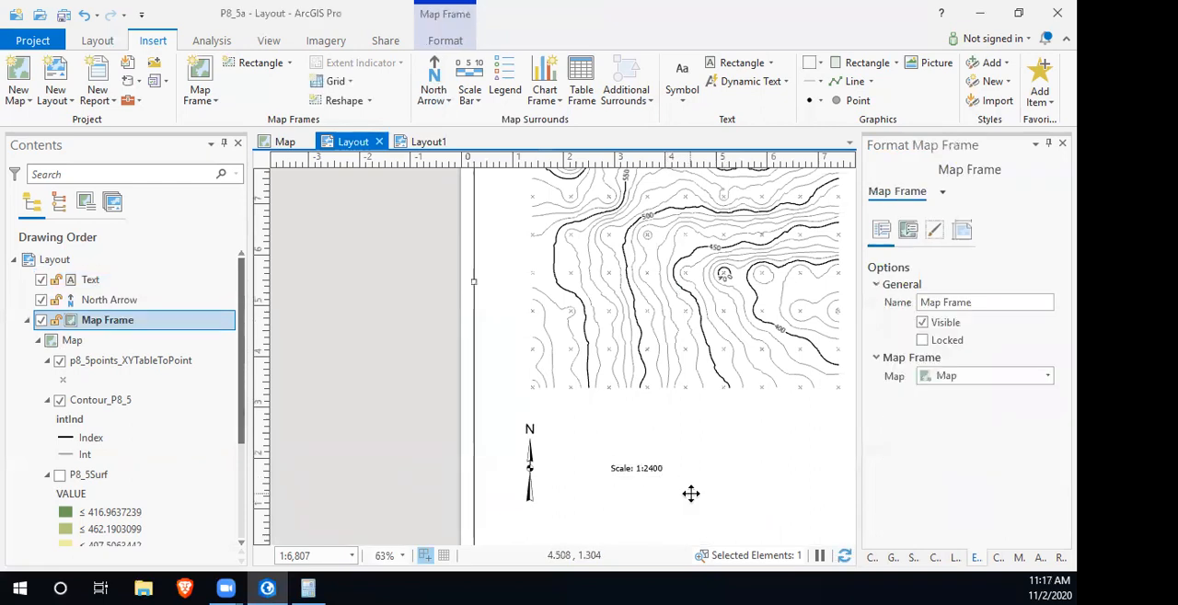
# - Insert the Relative Scale dynamic text directly above the "Scale: 1:2400" text
pyautogui.click(747, 83)
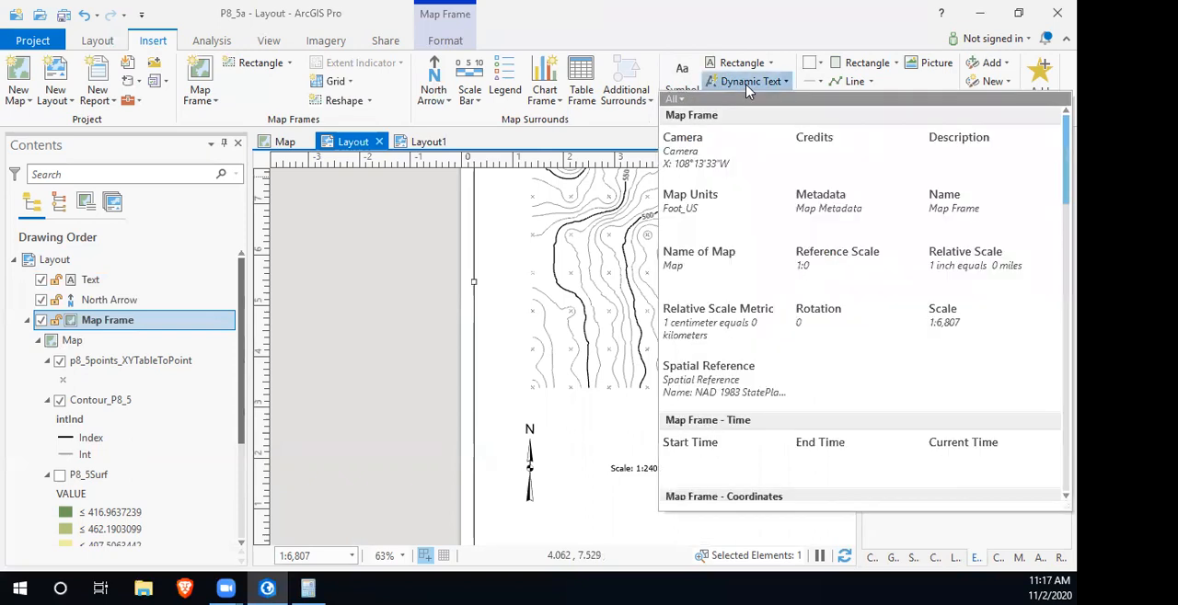
pyautogui.click(965, 266)
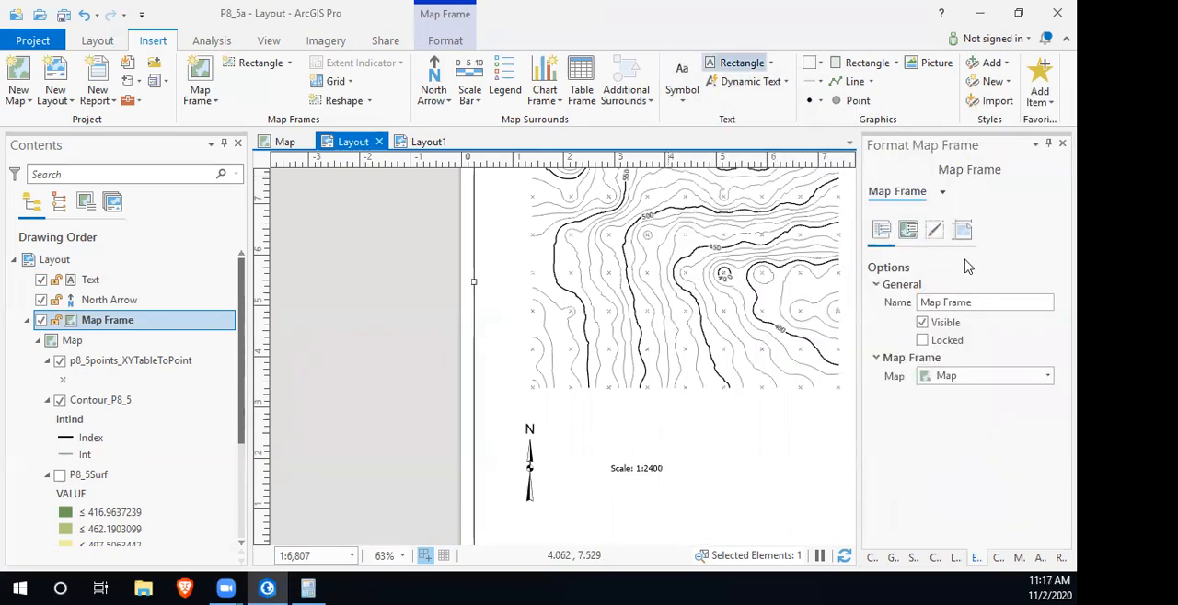
pyautogui.moveTo(589, 443); pyautogui.dragTo(675, 461)
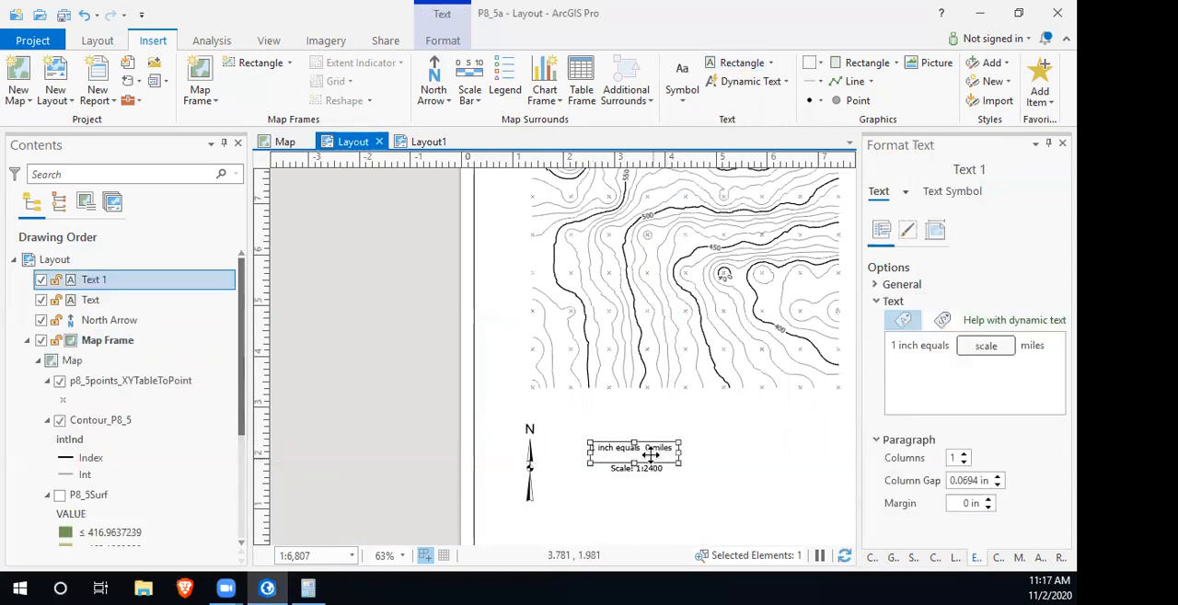
# - Change the unit word in the relative scale text from miles to feet
pyautogui.click(1028, 344)
pyautogui.moveTo(1046, 344); pyautogui.dragTo(1023, 349)
pyautogui.write('feet')
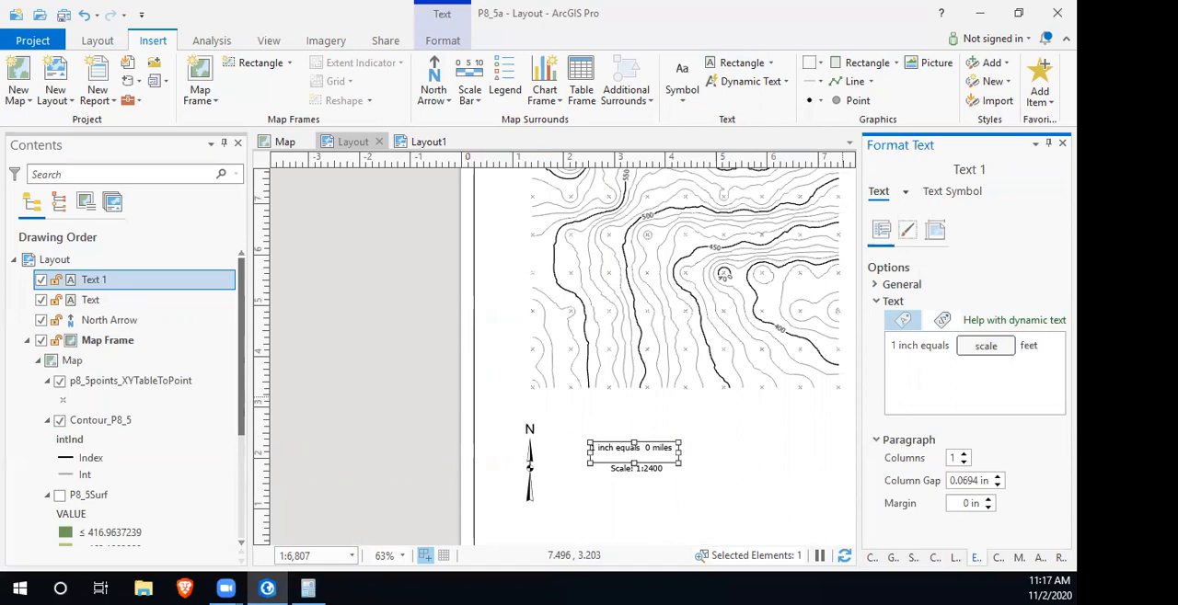
# - Remove the dynamic scale field and the word "equals" so the relative scale text reads "1 inch = 200 feet"
pyautogui.rightClick(988, 353)
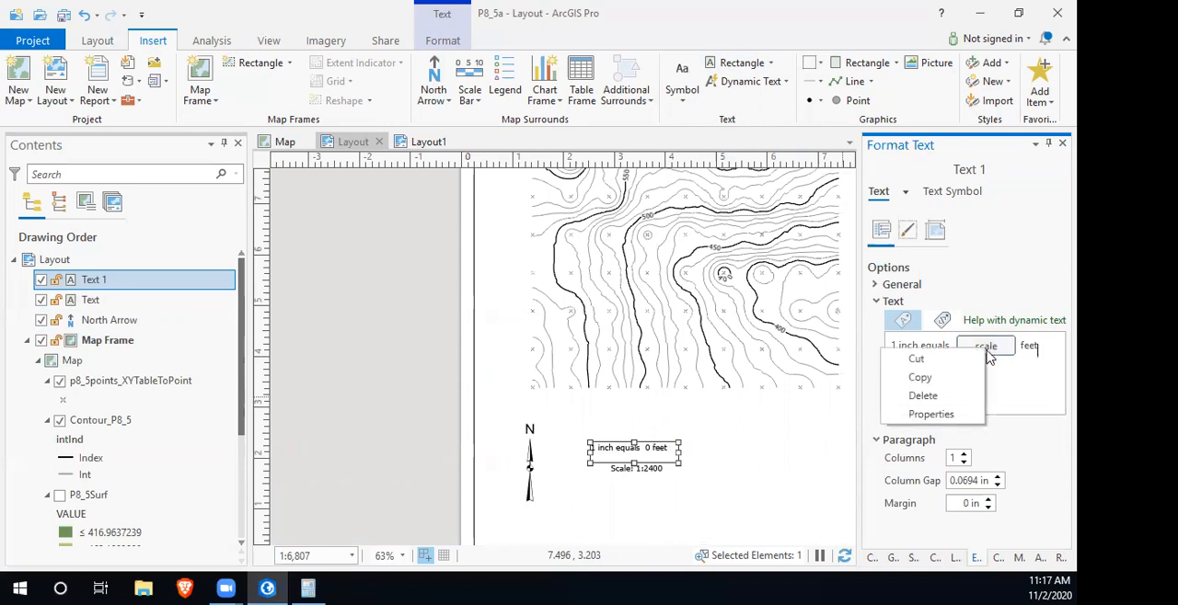
pyautogui.click(949, 395)
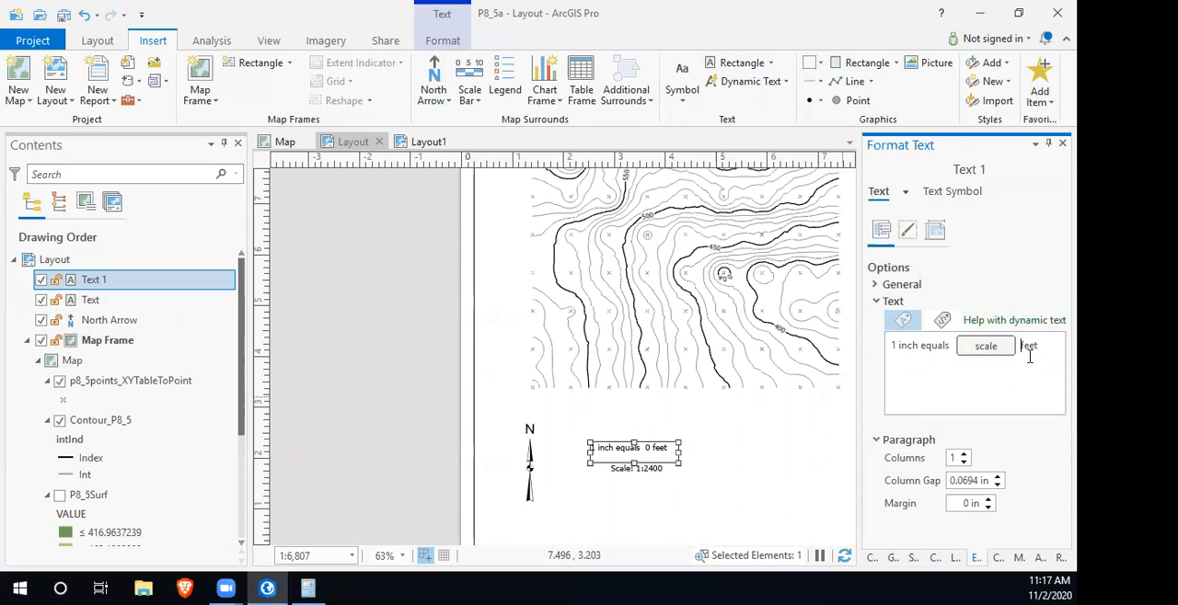
pyautogui.press('BackSpace')
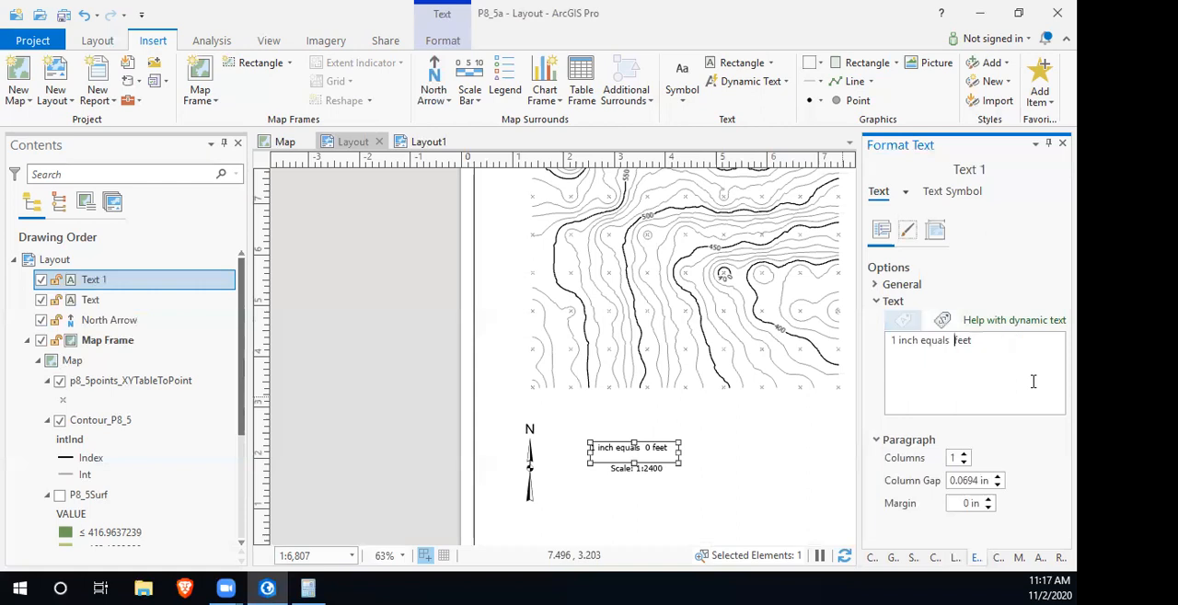
pyautogui.press('BackSpace')
pyautogui.press('BackSpace')
pyautogui.press('BackSpace')
pyautogui.press('BackSpace')
pyautogui.press('BackSpace')
pyautogui.press('BackSpace')
pyautogui.write('= 200')
pyautogui.click(713, 455)
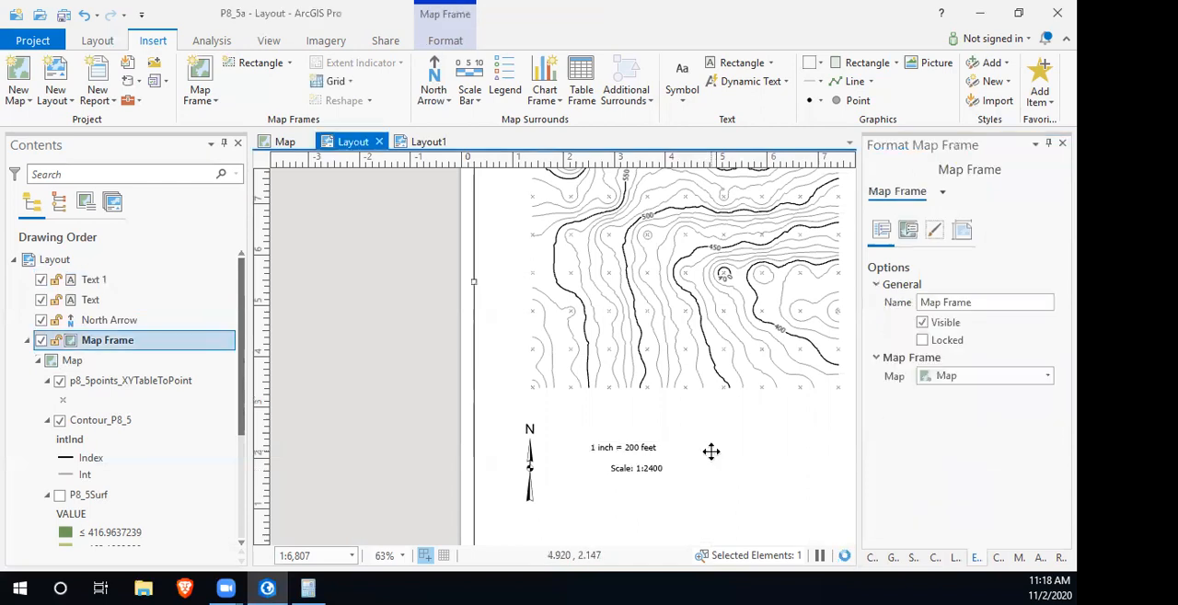
# - Move and nudge the "1 inch = 200 feet" text so it sits centred just above "Scale: 1:2400"
pyautogui.click(637, 448)
pyautogui.moveTo(637, 448); pyautogui.dragTo(640, 458)
pyautogui.click(747, 493)
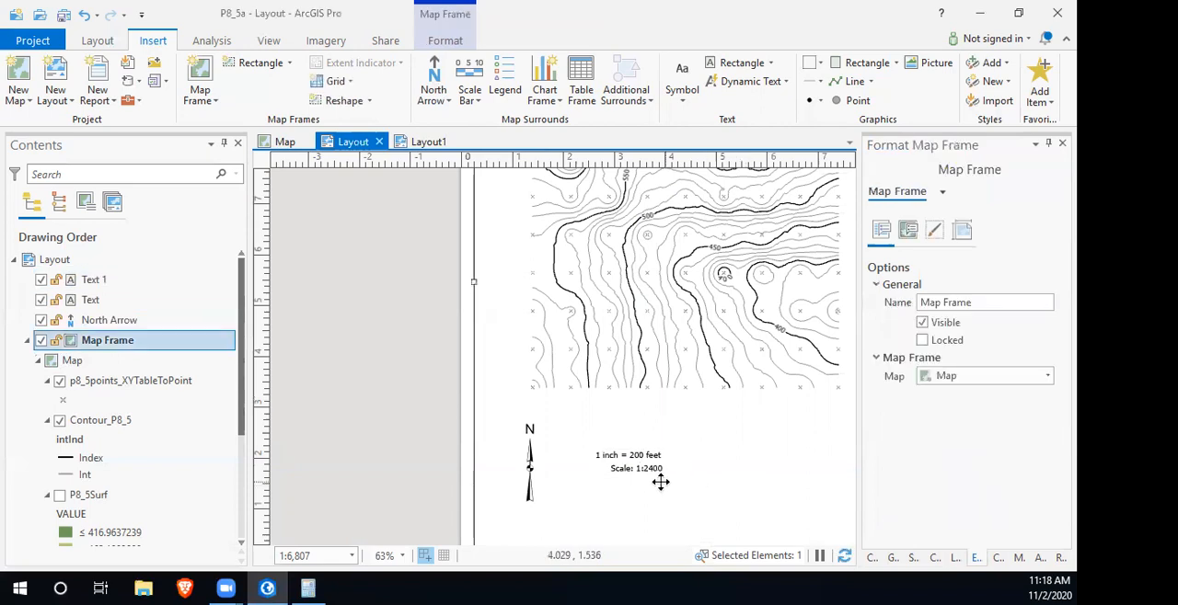
pyautogui.click(639, 454)
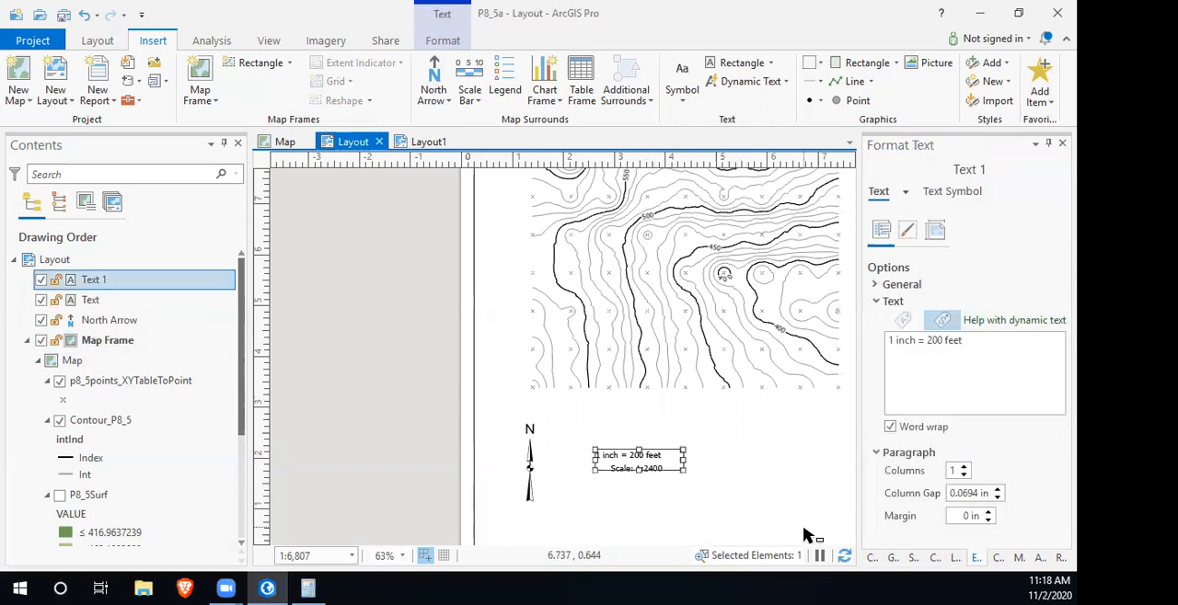
pyautogui.press('Right')
pyautogui.press('Right')
pyautogui.press('Right')
pyautogui.press('Down')
pyautogui.press('Down')
pyautogui.press('Down')
pyautogui.press('Down')
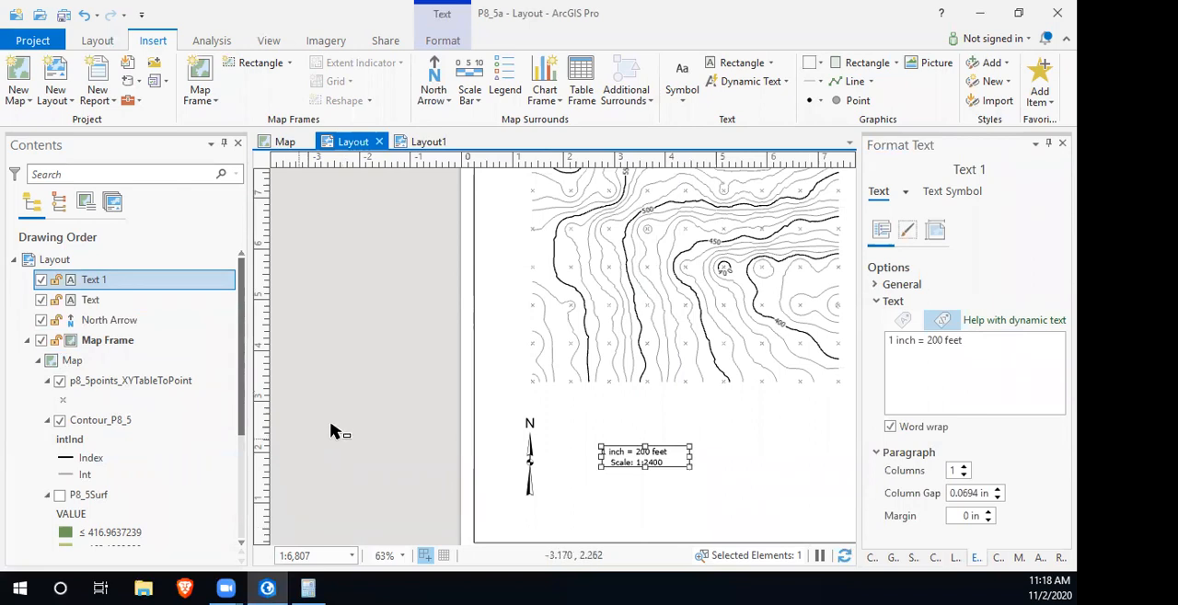
pyautogui.click(358, 419)
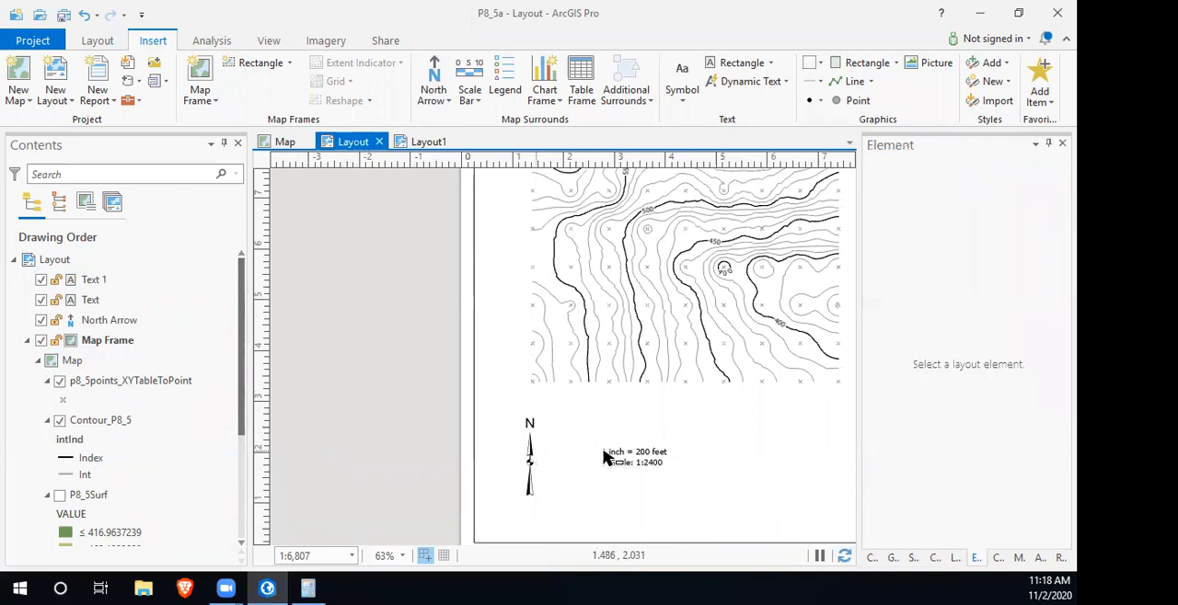
# - Insert the Spatial Reference dynamic text in a box at the lower-right corner of the layout page
pyautogui.scroll(-4, 657, 450)
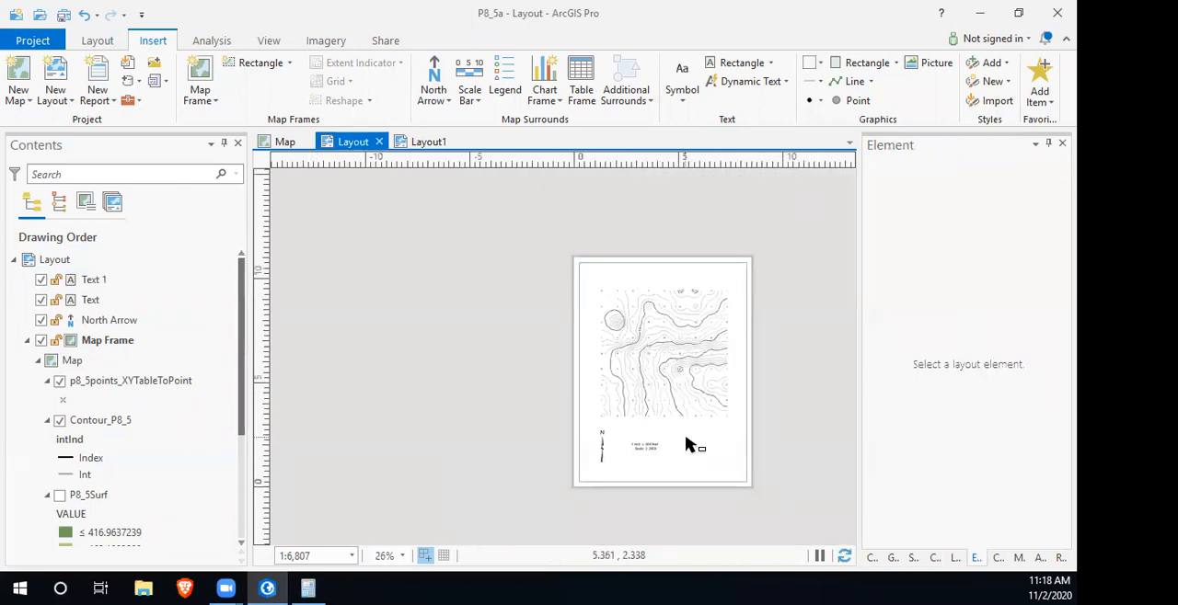
pyautogui.scroll(3, 688, 445)
pyautogui.moveTo(688, 445); pyautogui.dragTo(610, 469)
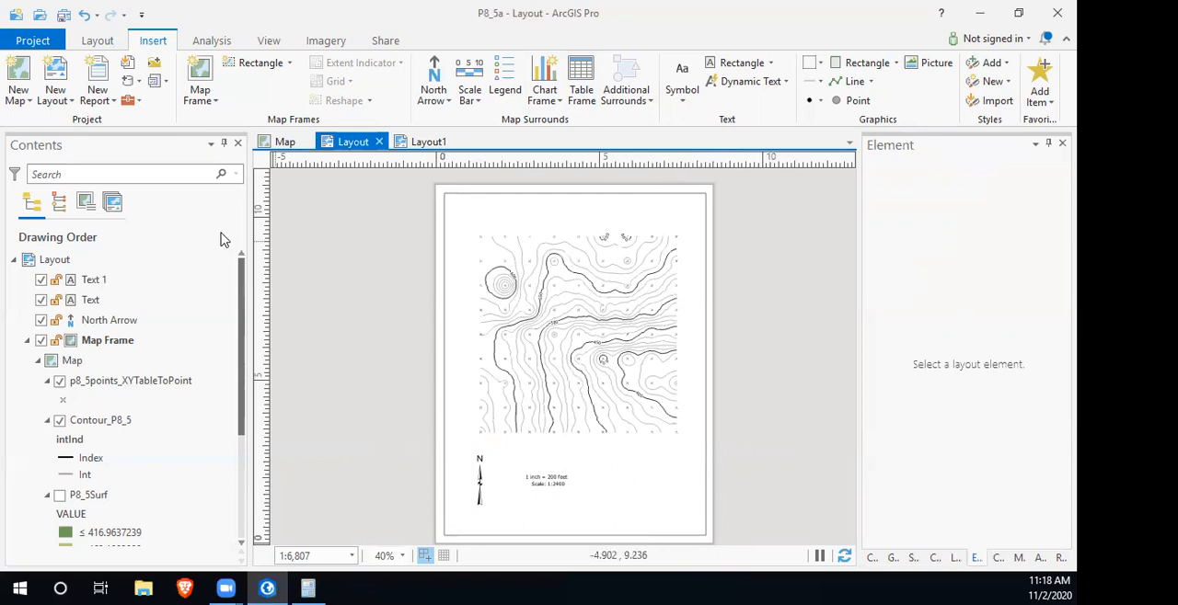
pyautogui.click(787, 85)
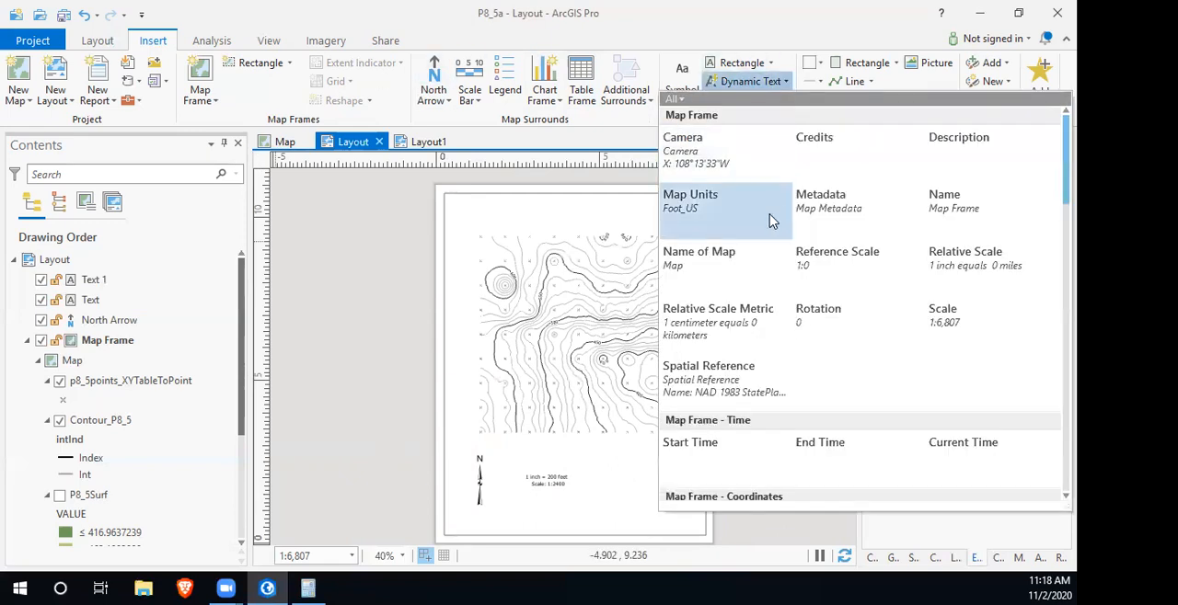
pyautogui.click(715, 366)
pyautogui.moveTo(623, 455); pyautogui.dragTo(709, 541)
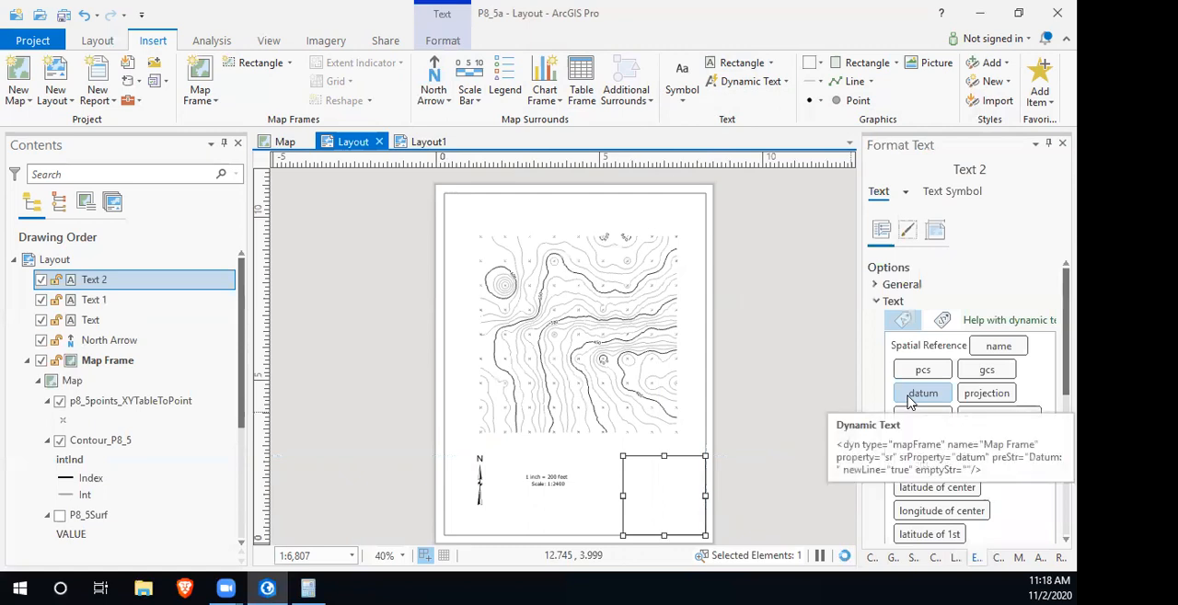
# - Set the font size of the spatial reference text to 7.2 pt and apply it
pyautogui.click(951, 191)
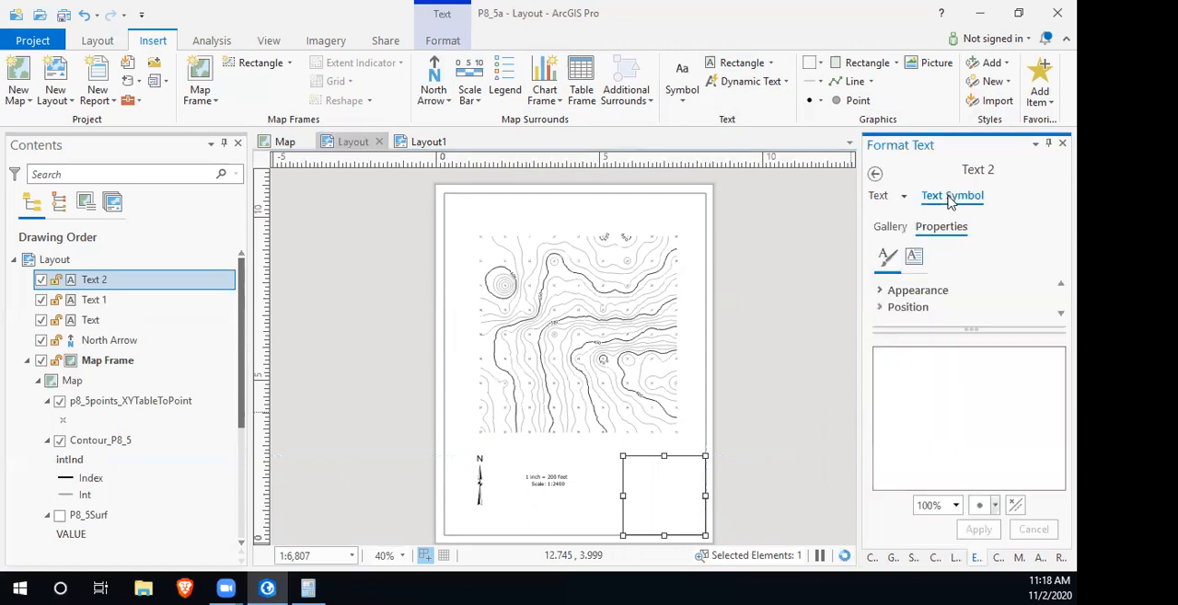
pyautogui.click(889, 290)
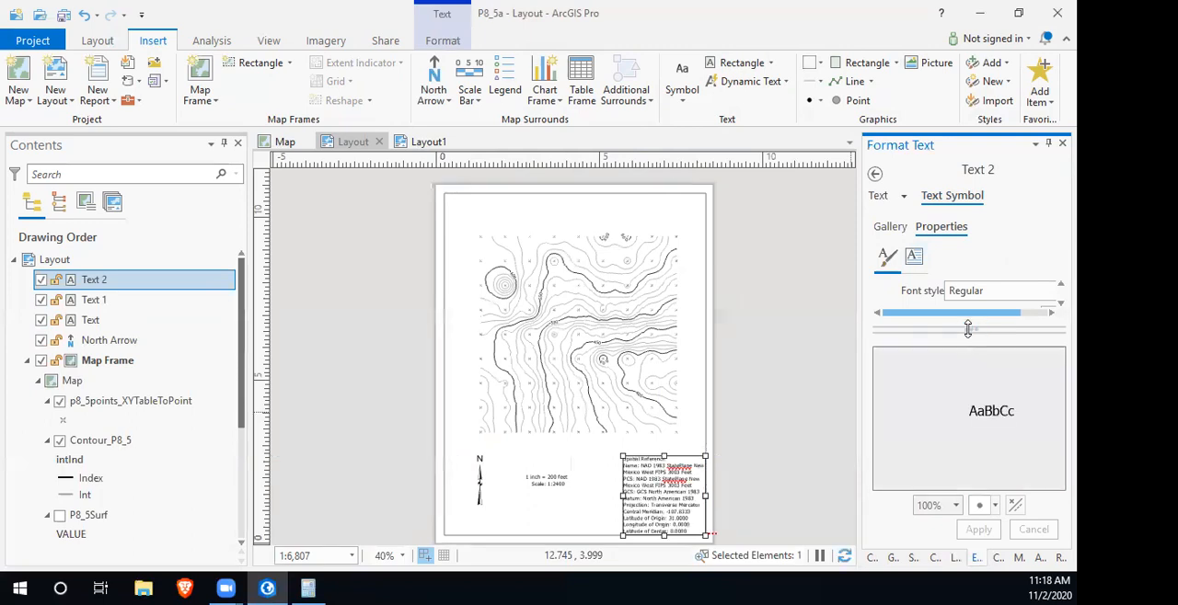
pyautogui.moveTo(968, 330); pyautogui.dragTo(969, 511)
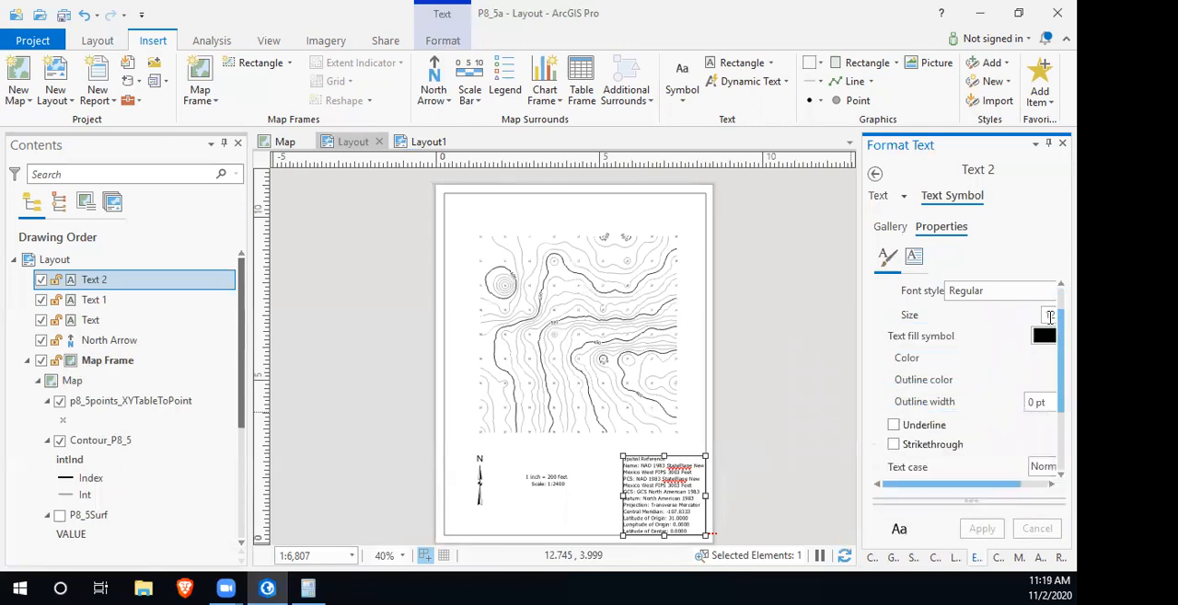
pyautogui.click(1050, 314)
pyautogui.moveTo(1036, 314); pyautogui.dragTo(1008, 316)
pyautogui.write('8')
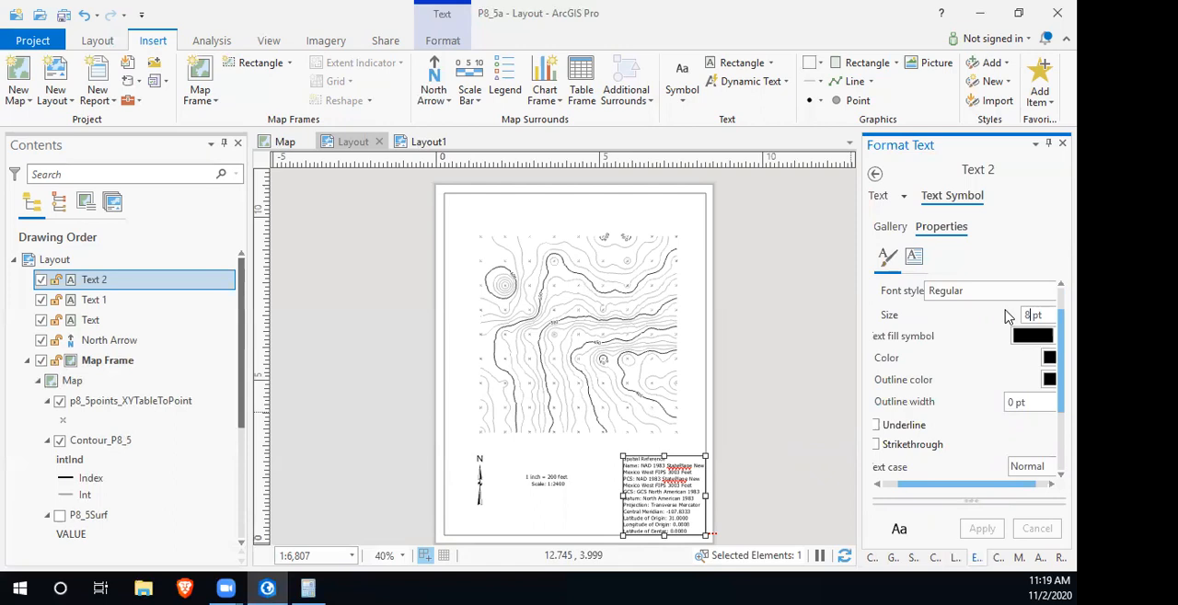
pyautogui.write('.2')
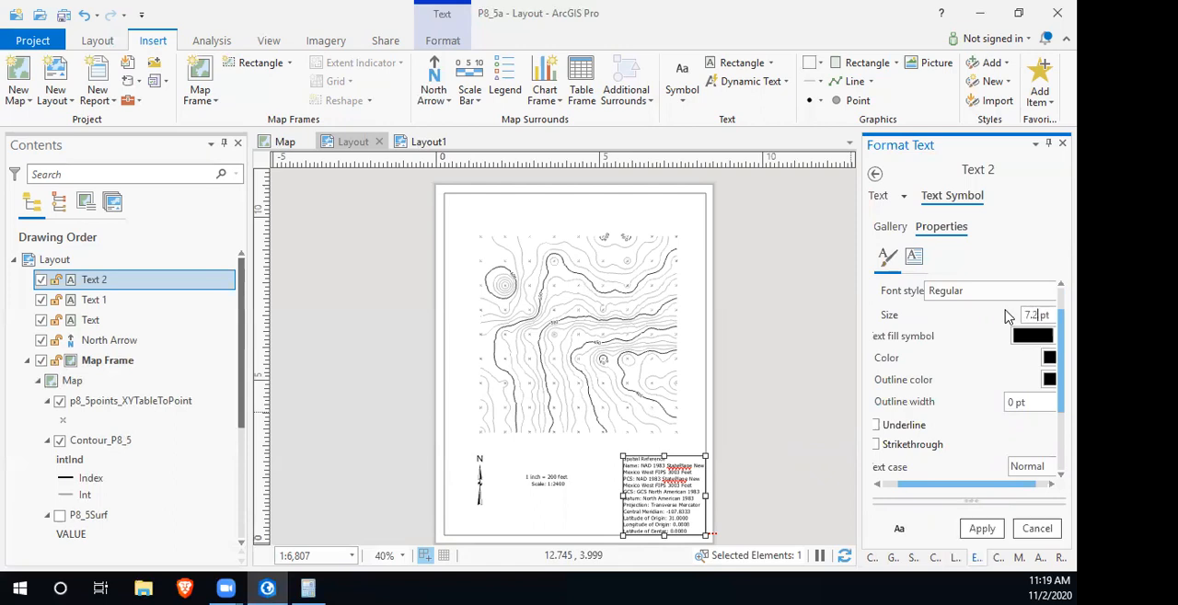
pyautogui.click(982, 529)
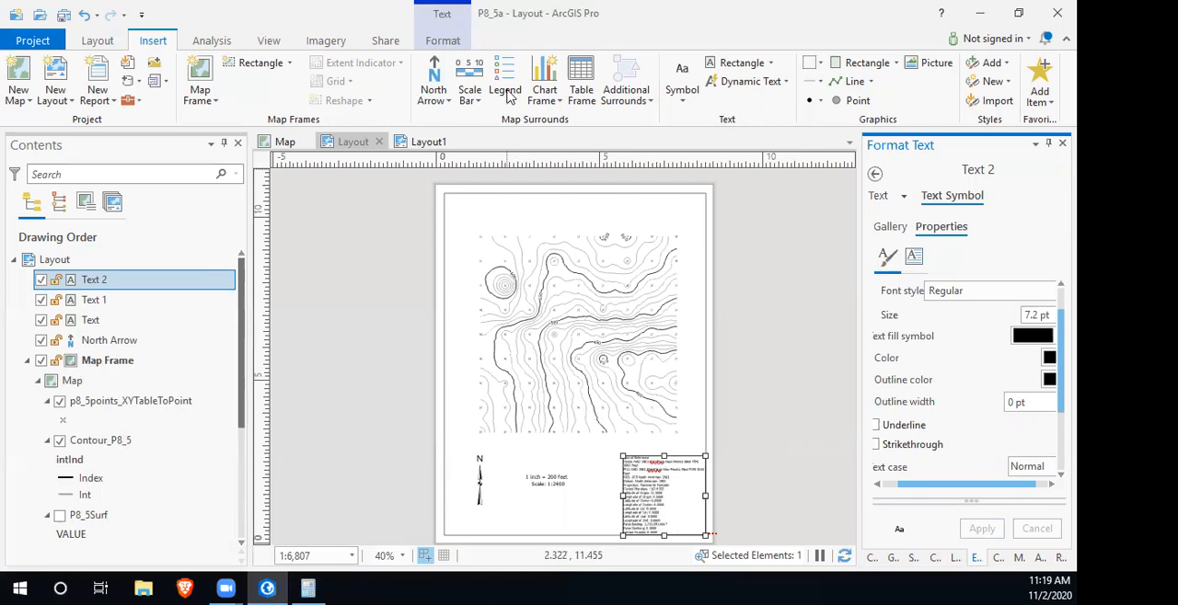
# - Insert a rectangular text box above the contour map containing the title "Problem P8-5"
pyautogui.click(709, 66)
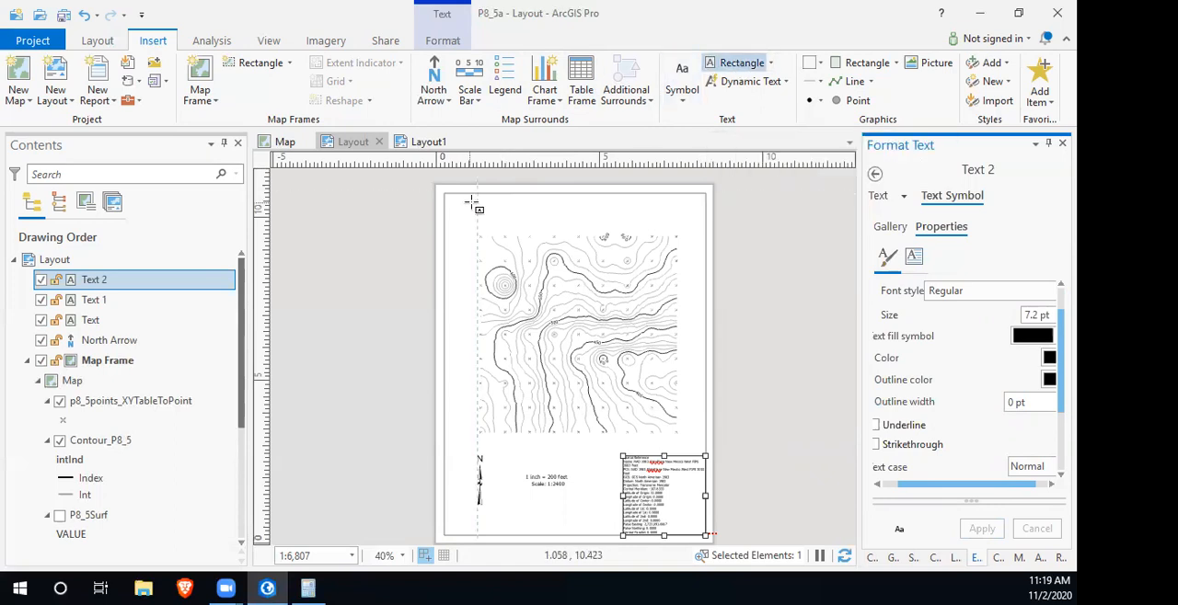
pyautogui.scroll(2, 472, 205)
pyautogui.scroll(3, 471, 205)
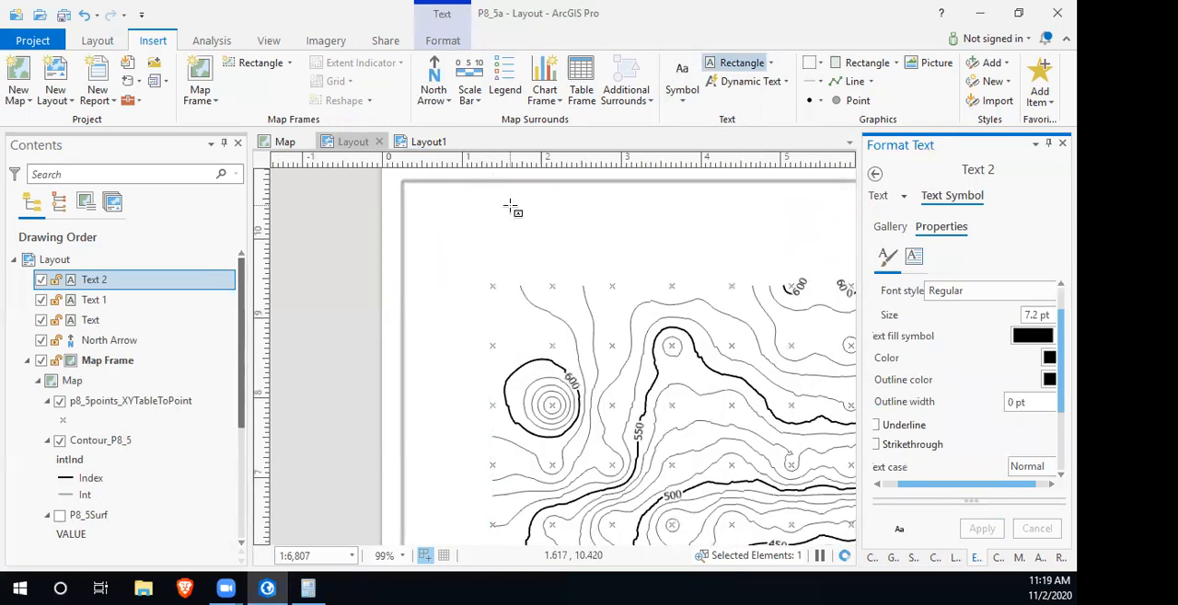
pyautogui.moveTo(550, 196); pyautogui.dragTo(851, 262)
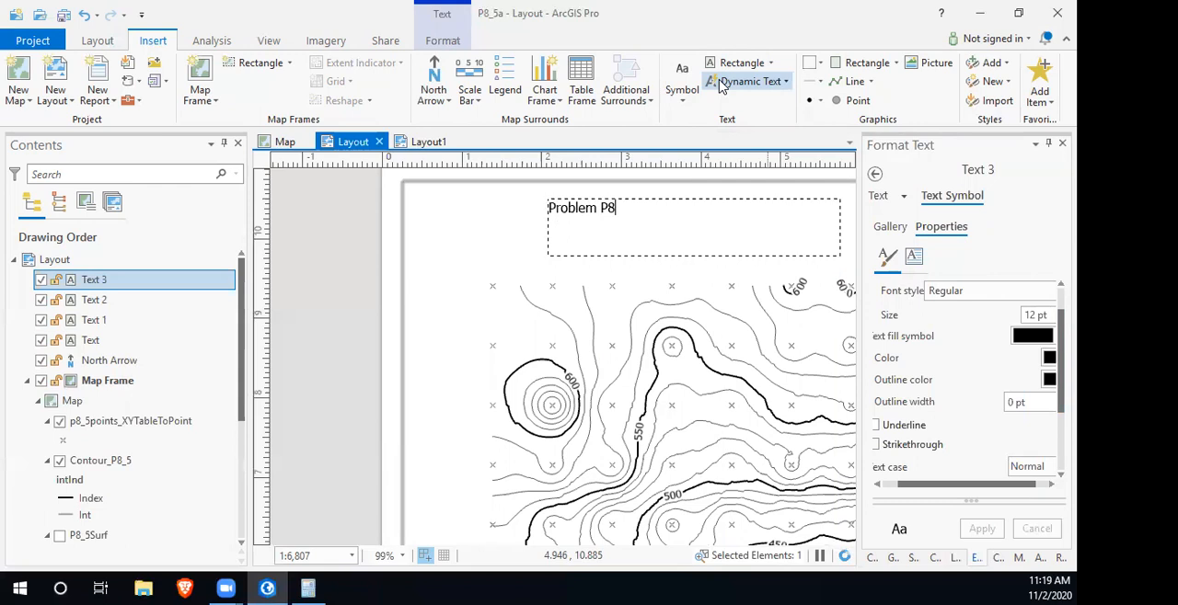
pyautogui.write('-5')
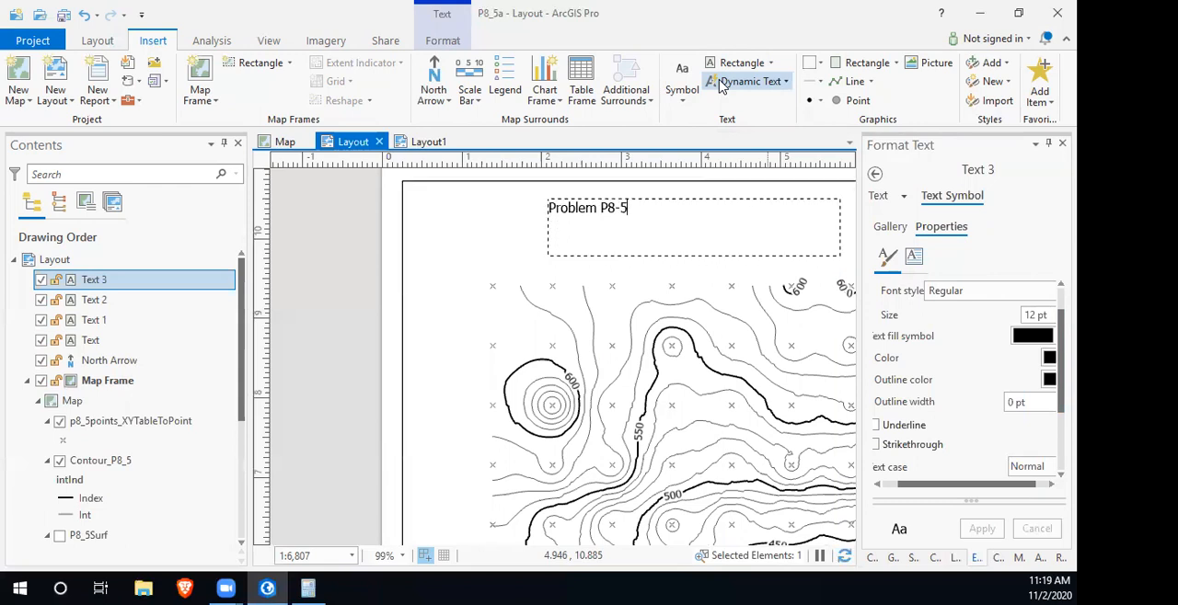
pyautogui.click(342, 217)
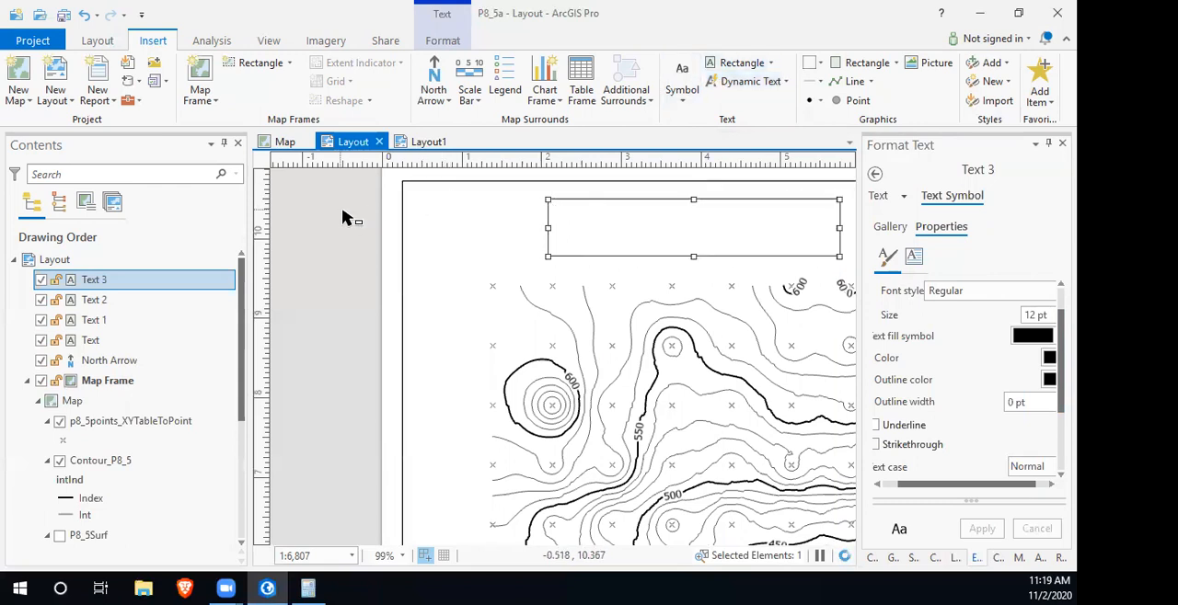
# - Set the font size of the "Problem P8-5" title to 20 pt and apply it
pyautogui.moveTo(840, 257); pyautogui.dragTo(571, 246)
pyautogui.moveTo(444, 250); pyautogui.dragTo(628, 276)
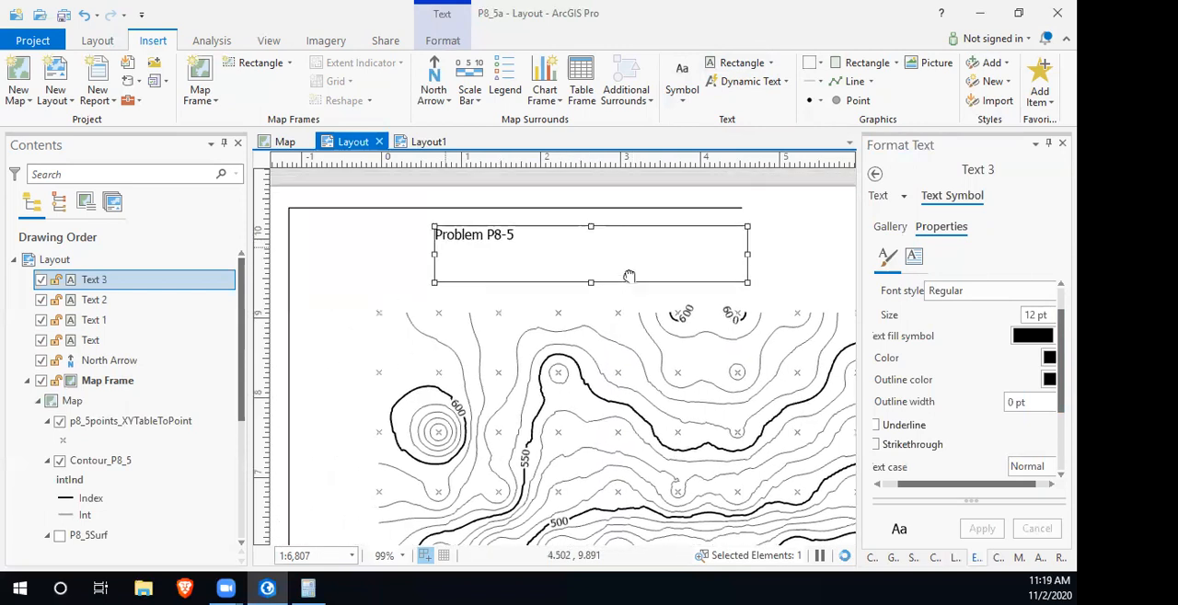
pyautogui.scroll(-3, 938, 383)
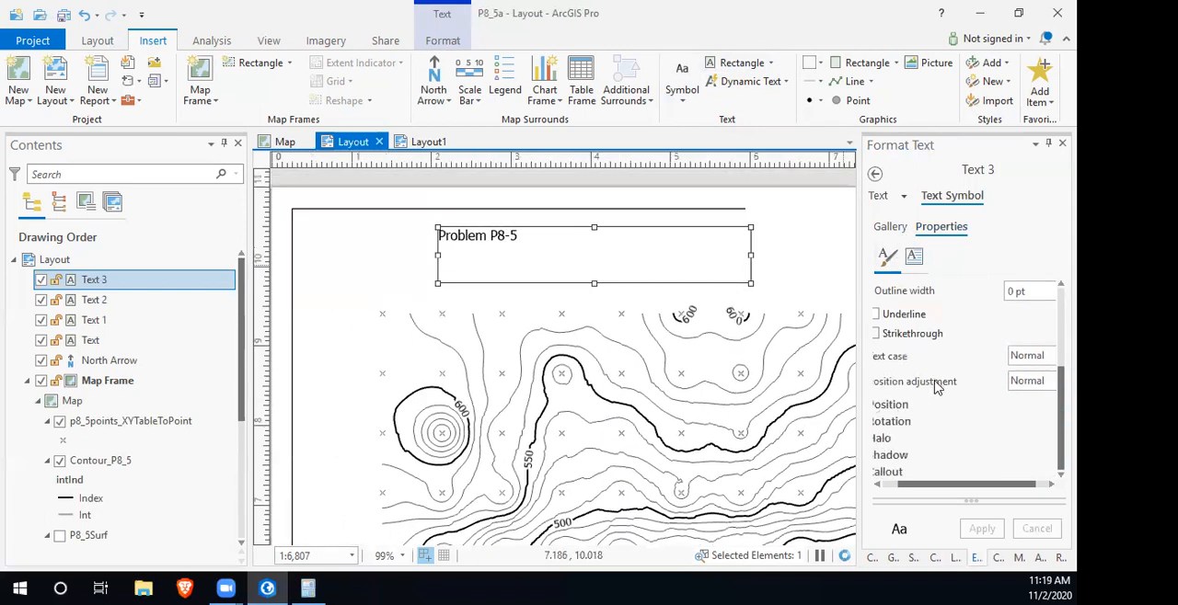
pyautogui.moveTo(972, 502)
pyautogui.mouseDown()
pyautogui.moveTo(973, 381)
pyautogui.moveTo(972, 502)
pyautogui.mouseUp()
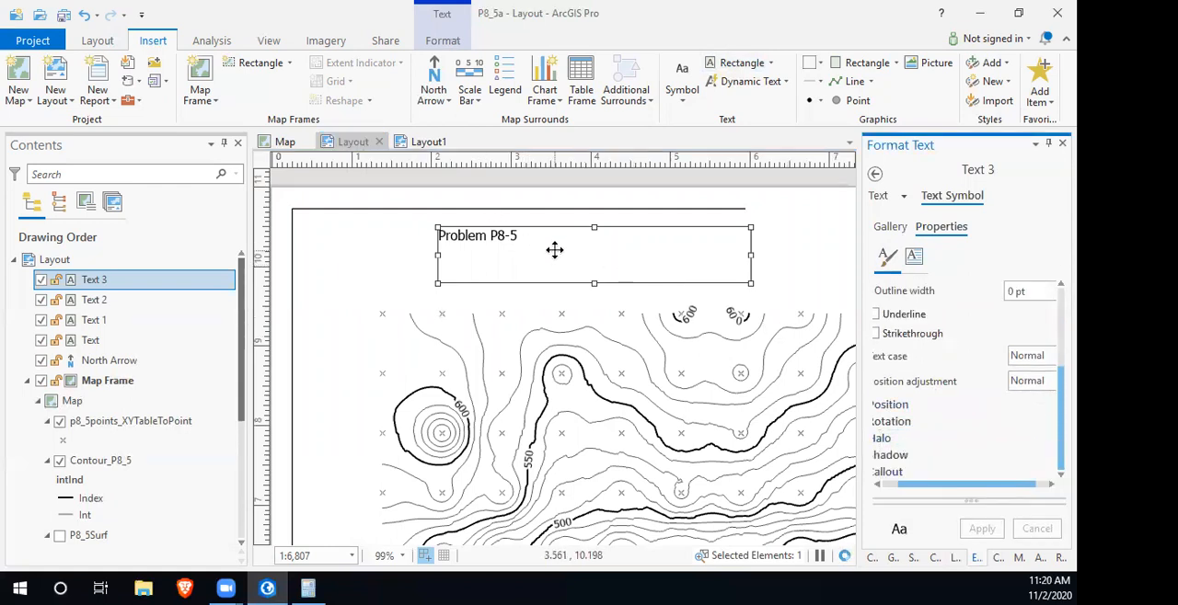
pyautogui.click(913, 259)
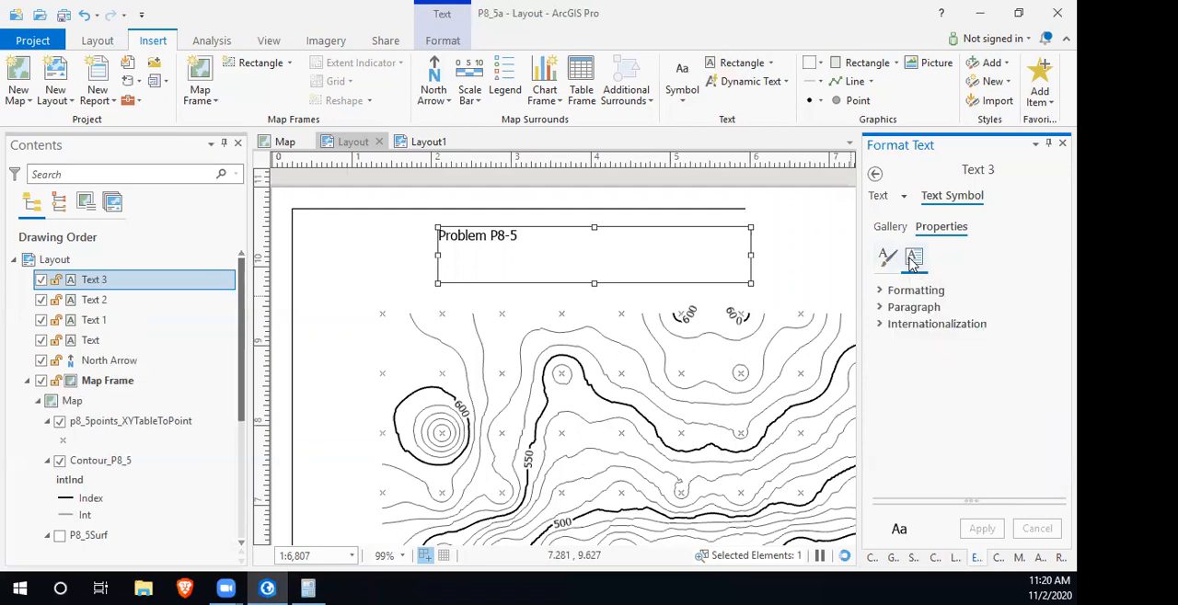
pyautogui.click(887, 307)
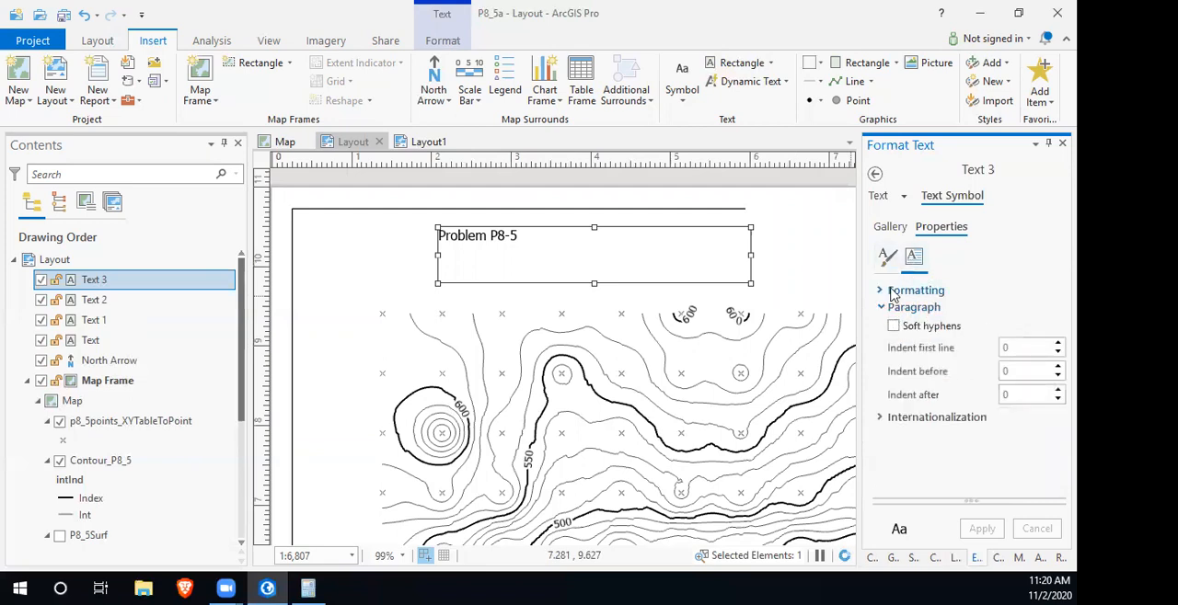
pyautogui.click(881, 293)
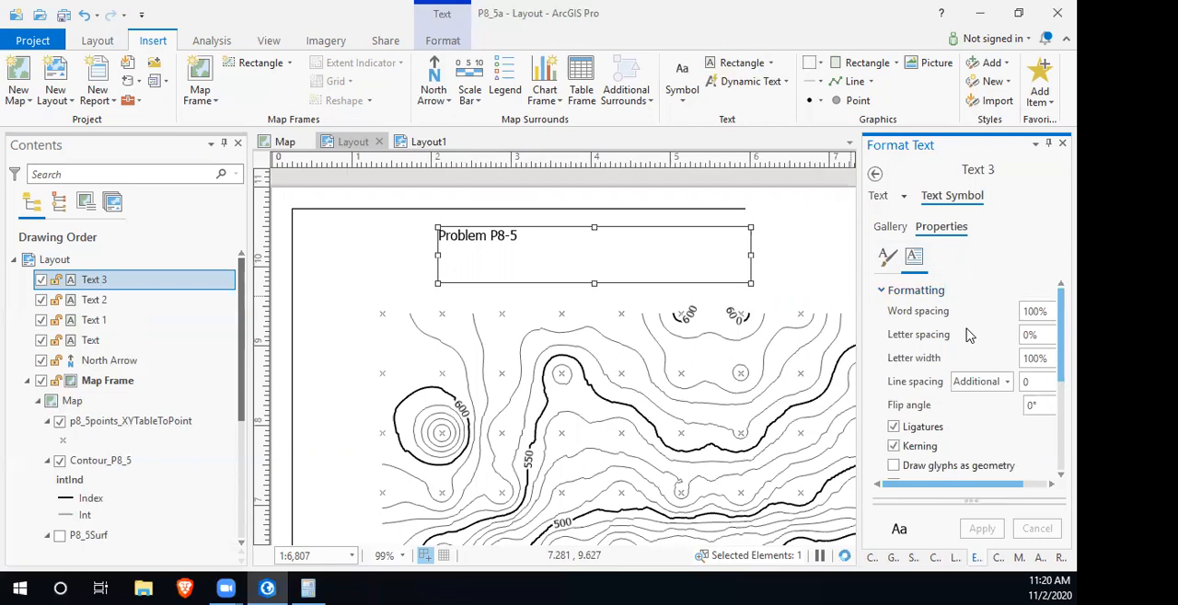
pyautogui.click(885, 257)
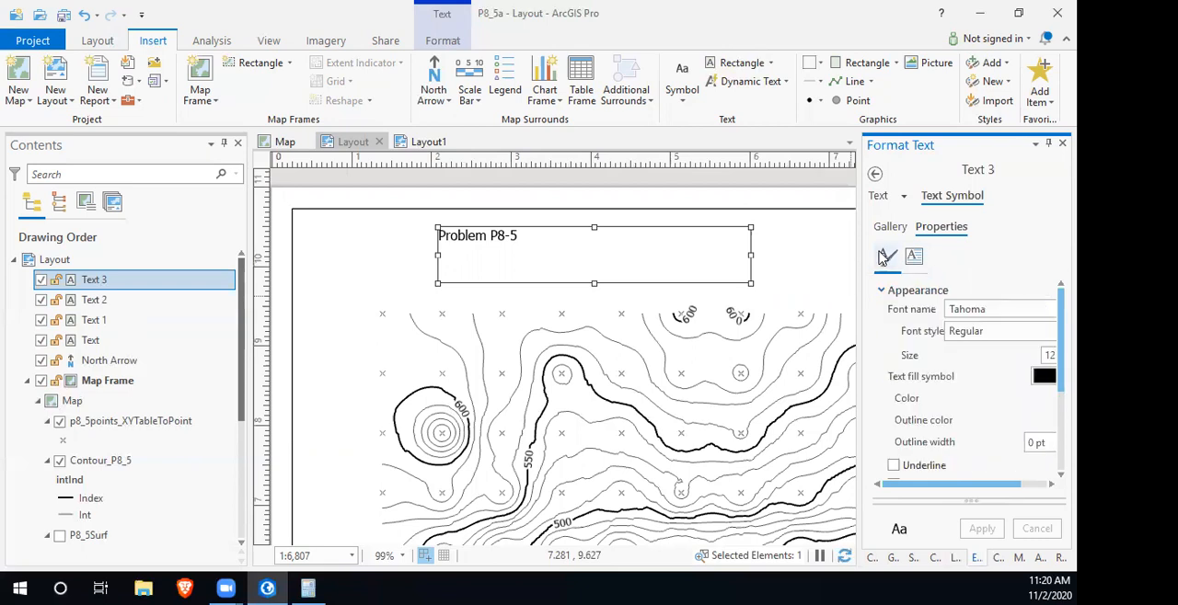
pyautogui.click(1048, 355)
pyautogui.write('2')
pyautogui.press('Return')
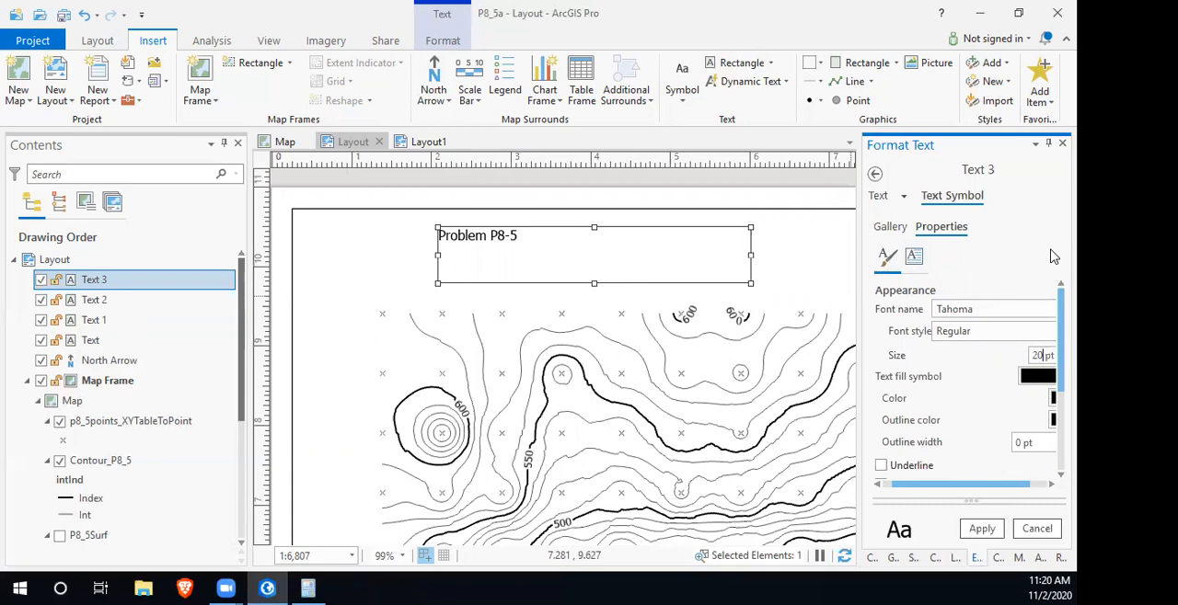
pyautogui.click(982, 529)
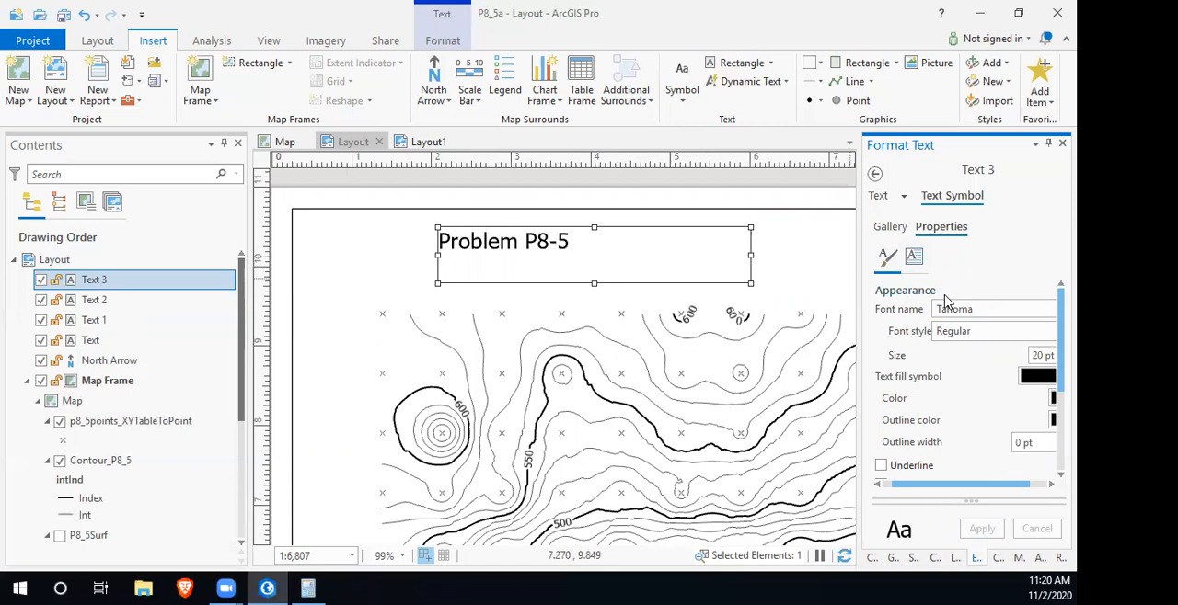
# - Centre the "Problem P8-5" title horizontally within its text box and apply the alignment
pyautogui.click(915, 259)
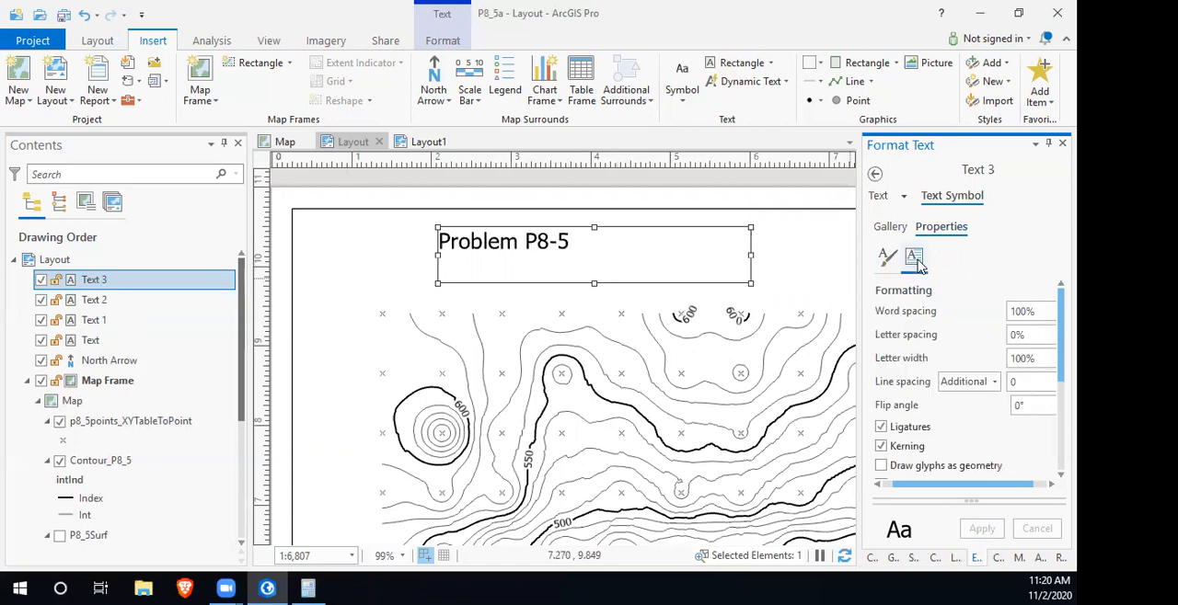
pyautogui.click(888, 257)
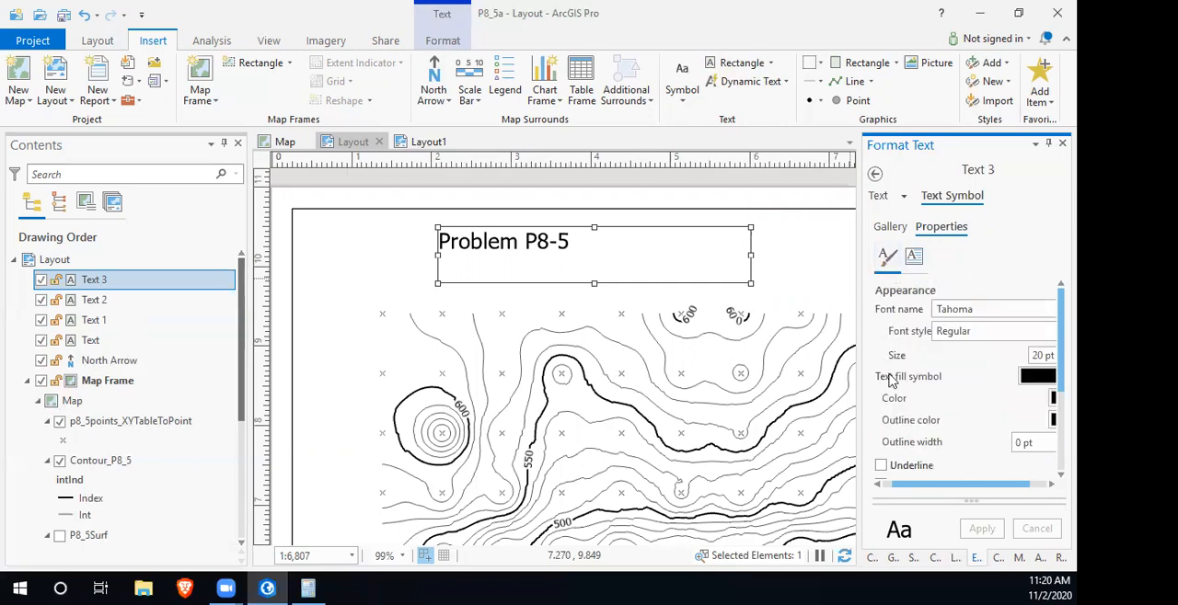
pyautogui.scroll(-3, 893, 442)
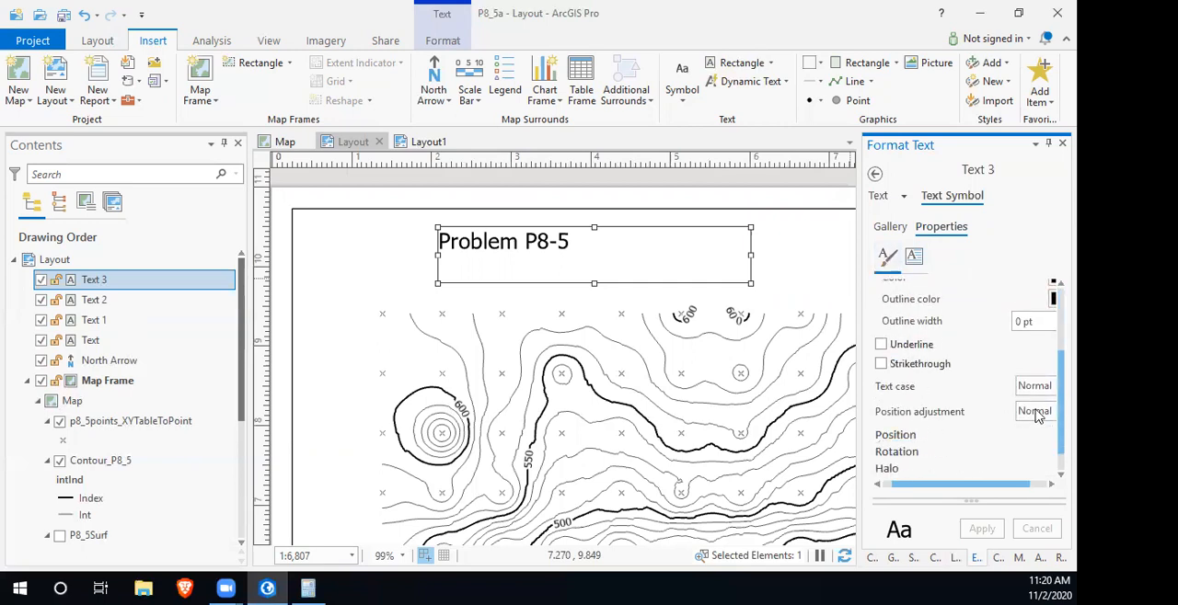
pyautogui.click(906, 436)
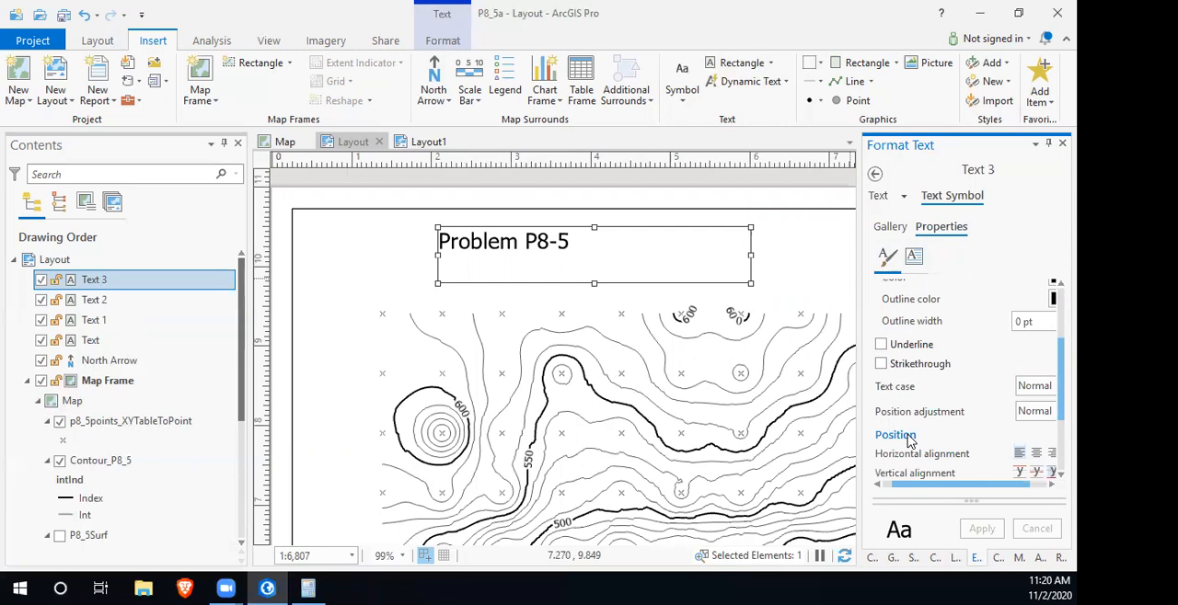
pyautogui.scroll(-2, 948, 425)
pyautogui.click(1036, 372)
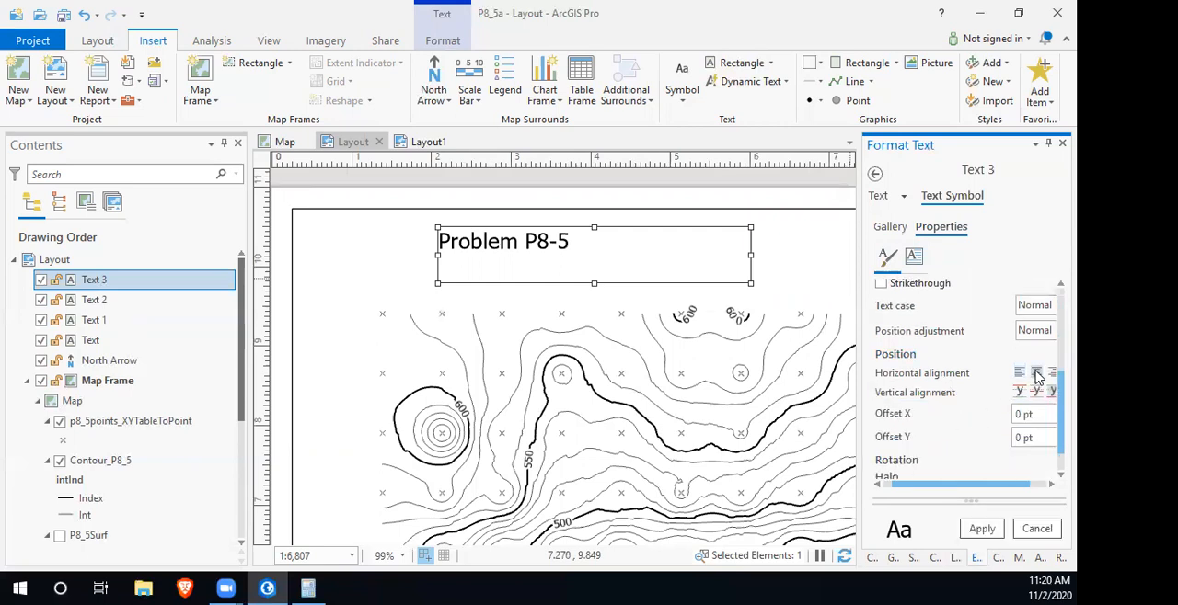
pyautogui.click(981, 528)
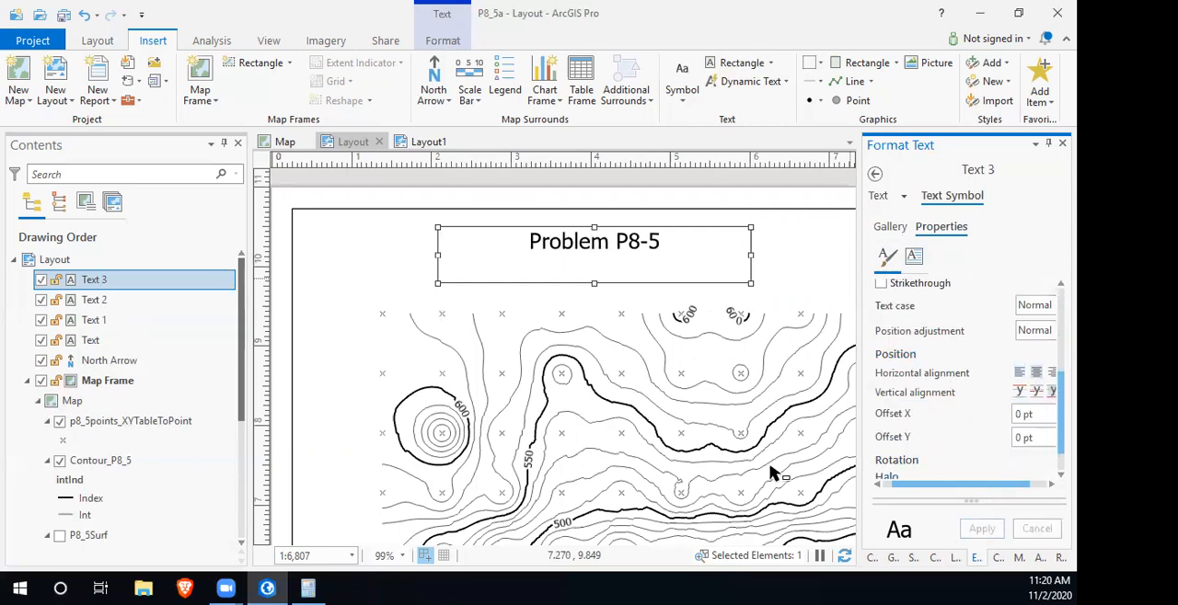
# - Enlarge the spatial reference text box upward to a height of about 2.95 and widen it leftward to fit all its lines
pyautogui.scroll(-3, 704, 416)
pyautogui.scroll(5, 705, 415)
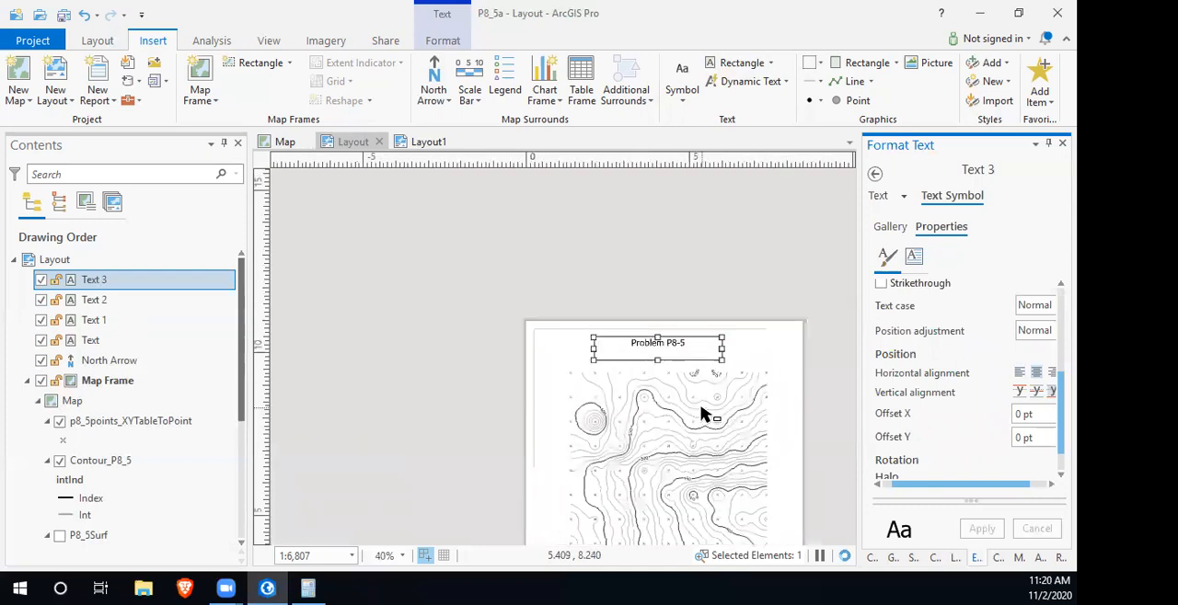
pyautogui.moveTo(627, 388); pyautogui.dragTo(531, 79)
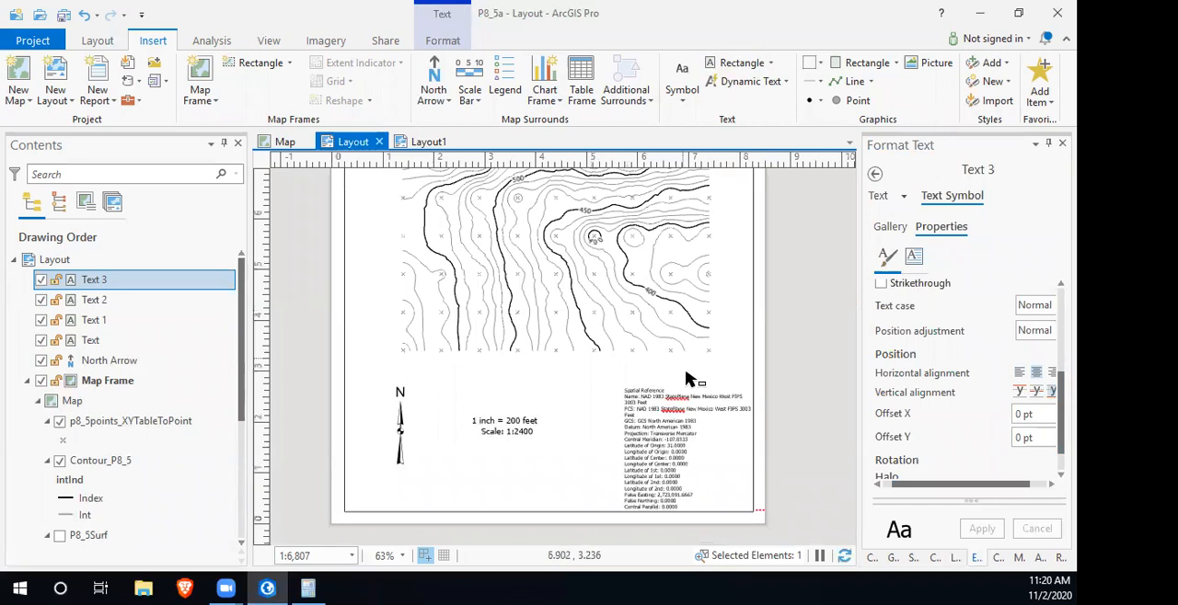
pyautogui.click(670, 423)
pyautogui.moveTo(686, 383); pyautogui.dragTo(690, 362)
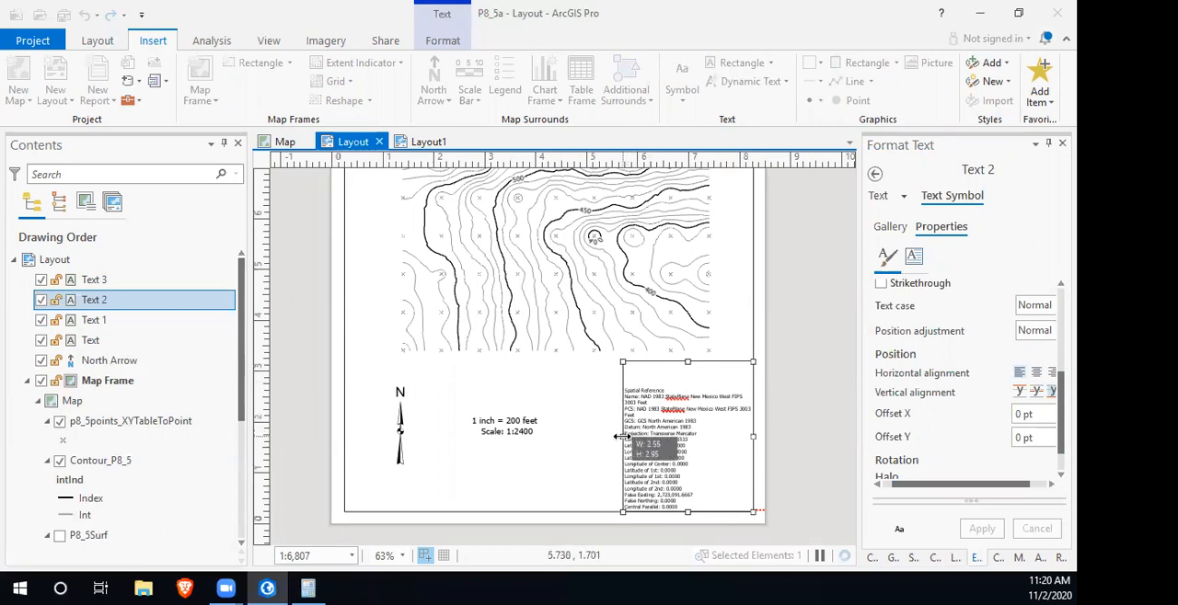
pyautogui.moveTo(621, 437); pyautogui.dragTo(608, 438)
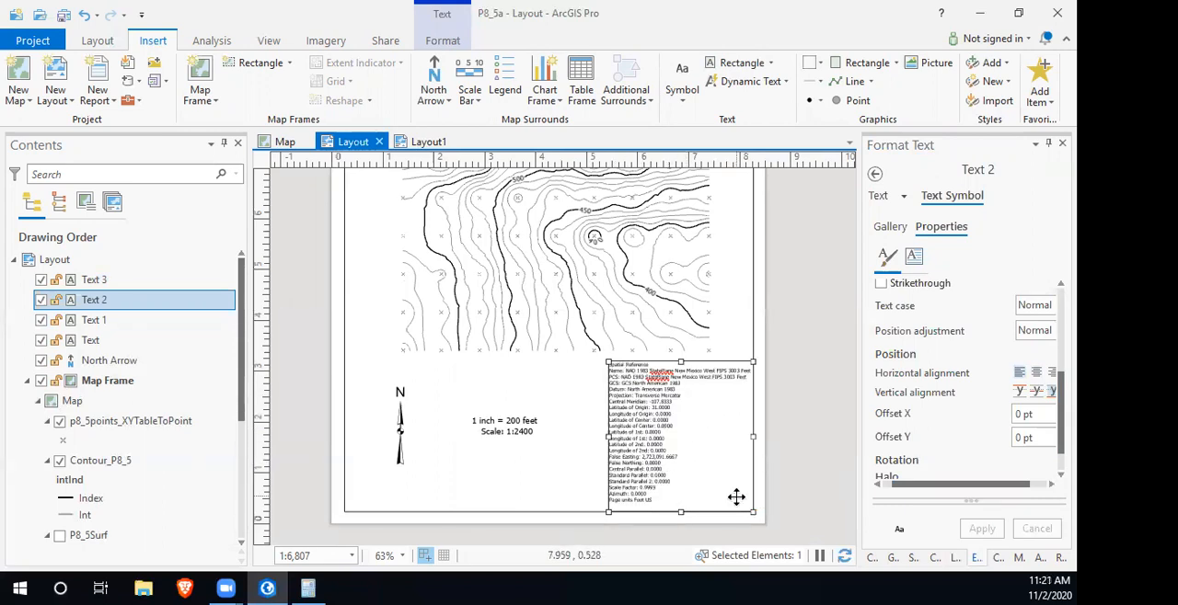
pyautogui.click(814, 414)
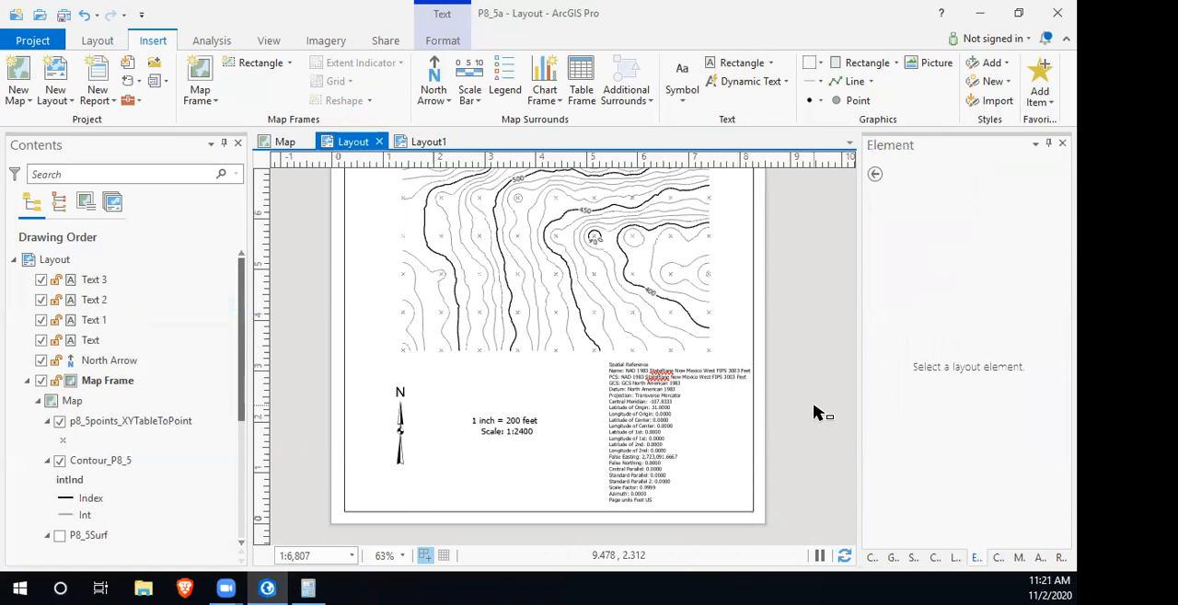
pyautogui.scroll(-3, 541, 460)
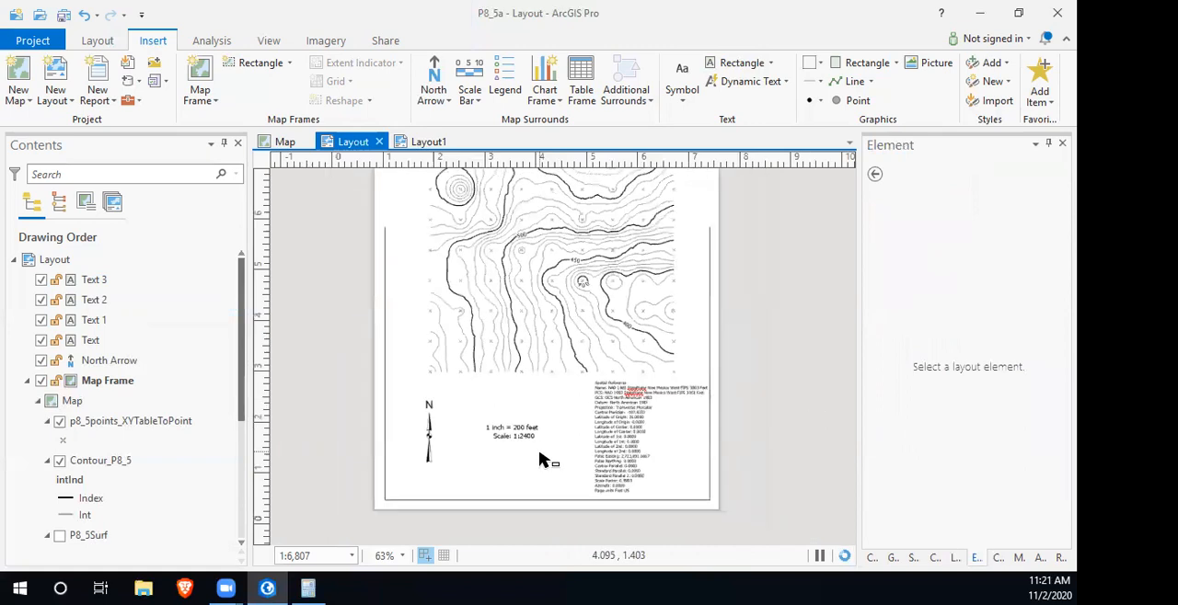
pyautogui.moveTo(538, 291); pyautogui.dragTo(555, 319)
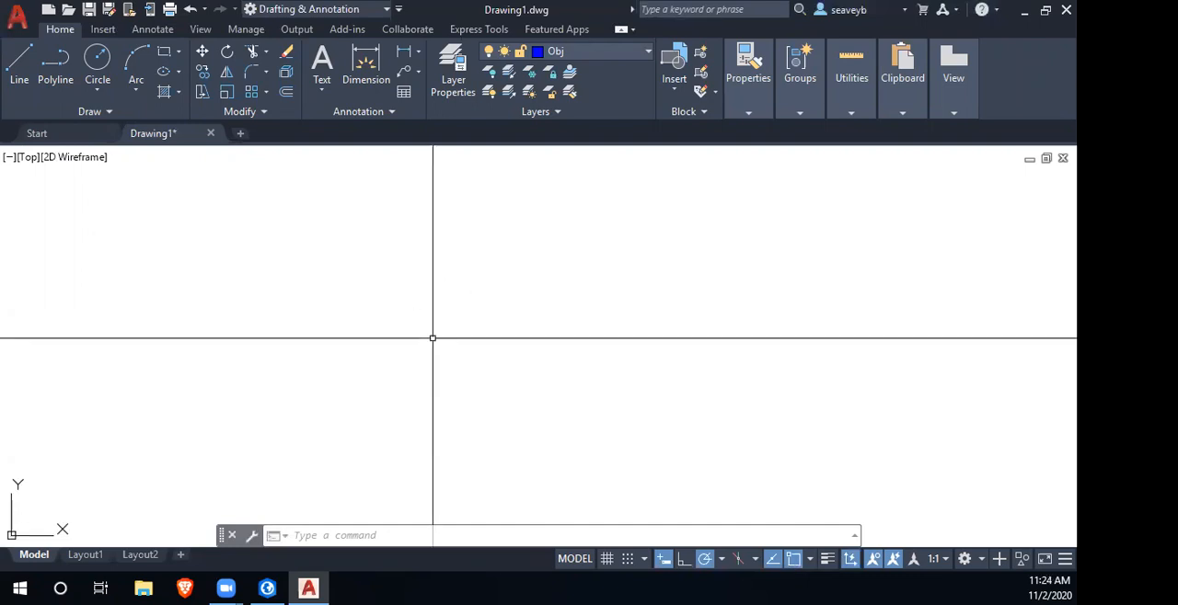
# - In AutoCAD, draw a circle on the Obj layer in Drawing1 with a freely picked centre and radius
pyautogui.write('c')
pyautogui.press('Return')
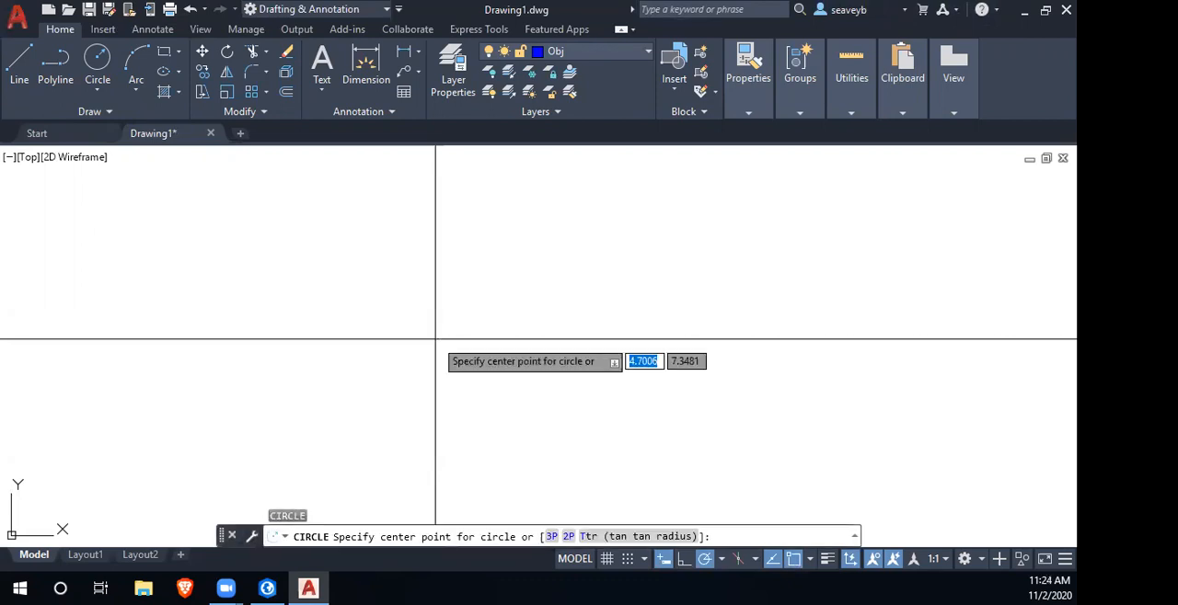
pyautogui.click(432, 283)
pyautogui.click(619, 390)
pyautogui.scroll(-2, 605, 384)
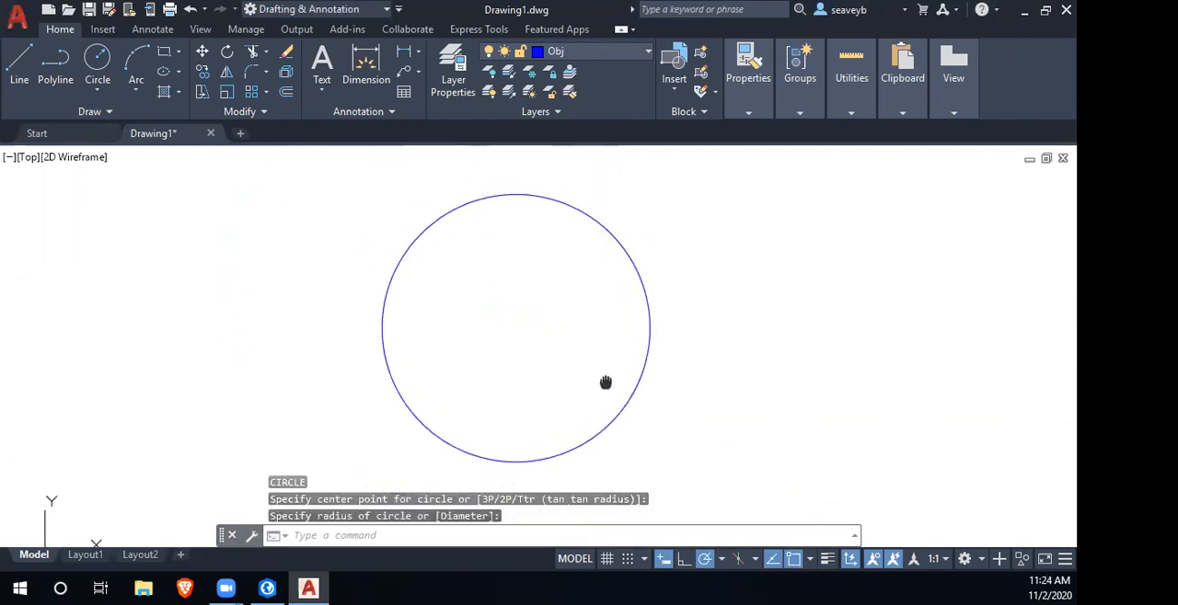
# - Make Hatch the current layer
pyautogui.scroll(2, 497, 295)
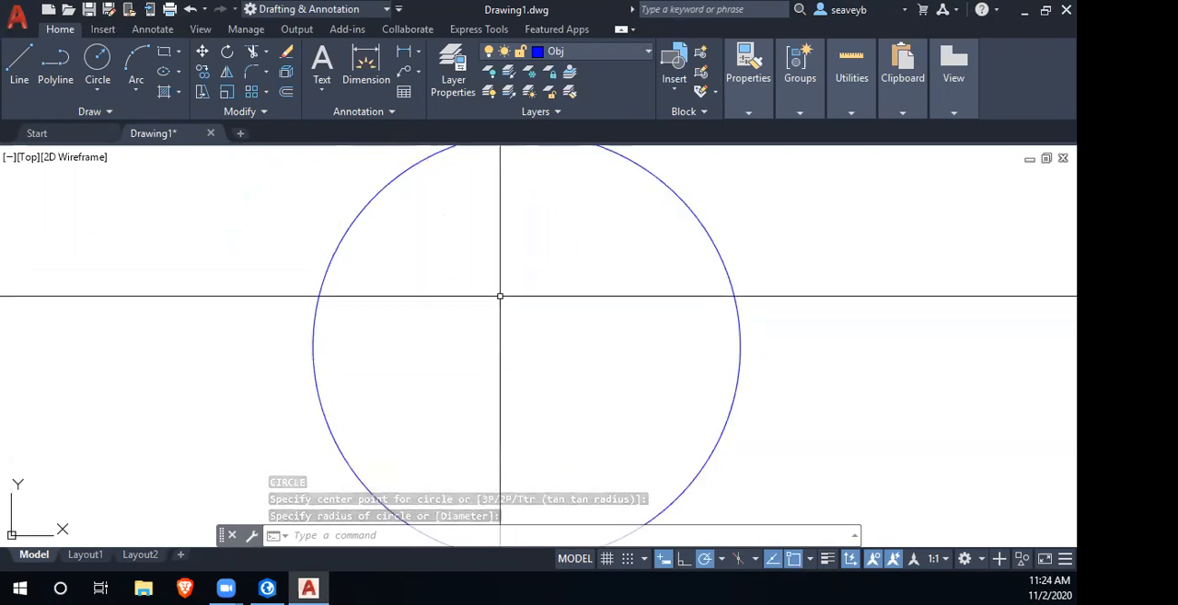
pyautogui.click(635, 51)
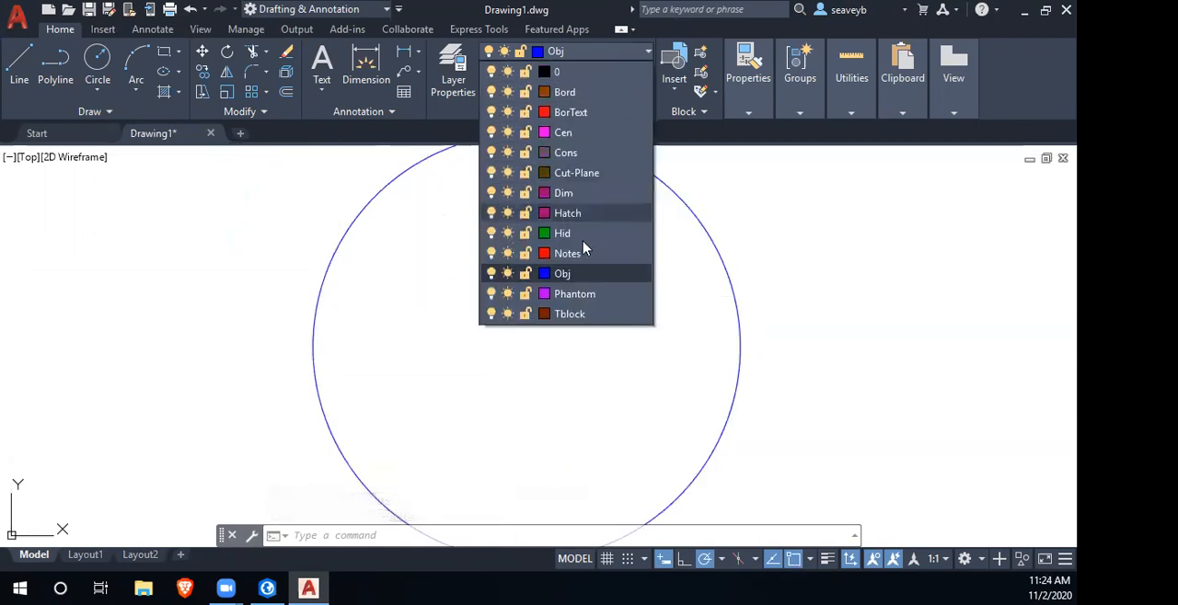
pyautogui.click(580, 215)
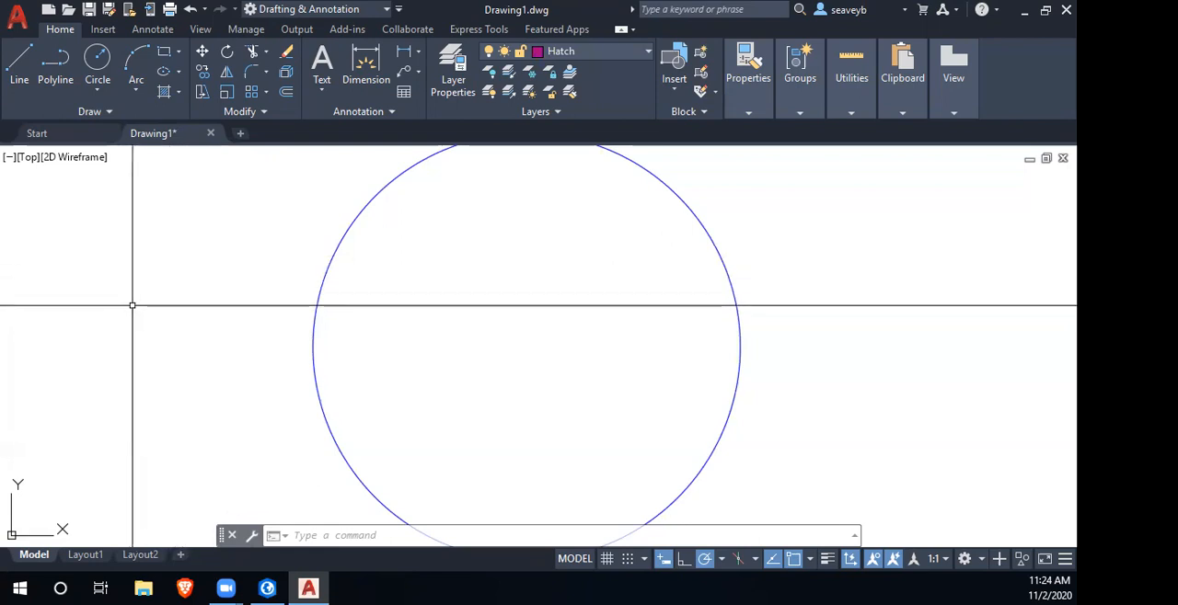
# - Draw the first grass blade as a fit spline outside the circle, curving down from its upper tip to the clump's base
pyautogui.scroll(5, 234, 319)
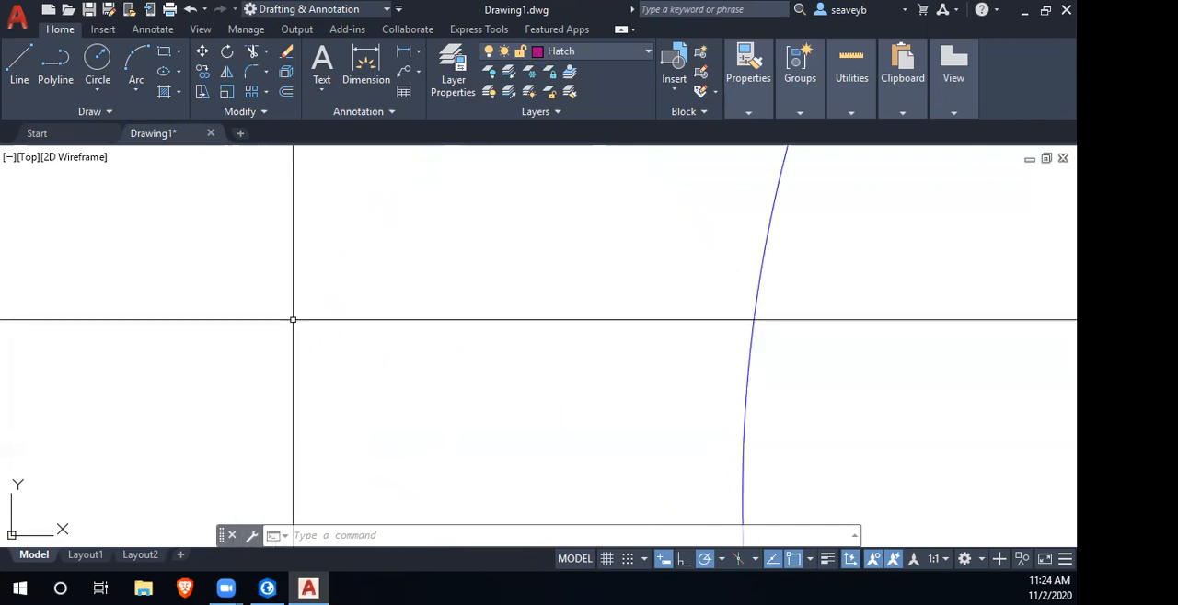
pyautogui.press('Return')
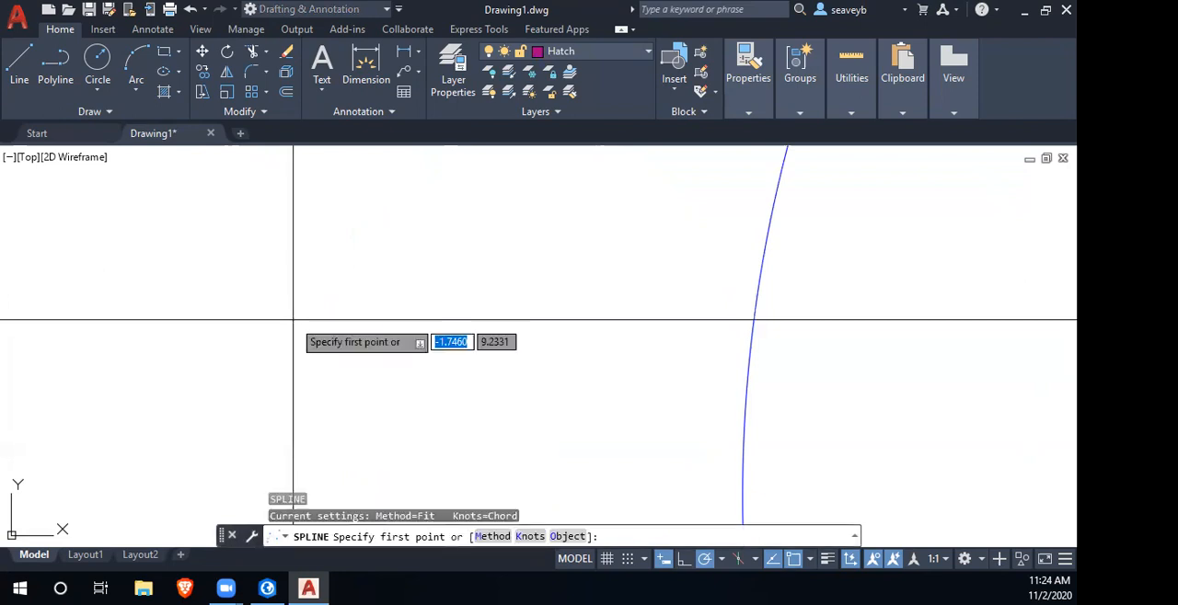
pyautogui.click(313, 307)
pyautogui.click(339, 337)
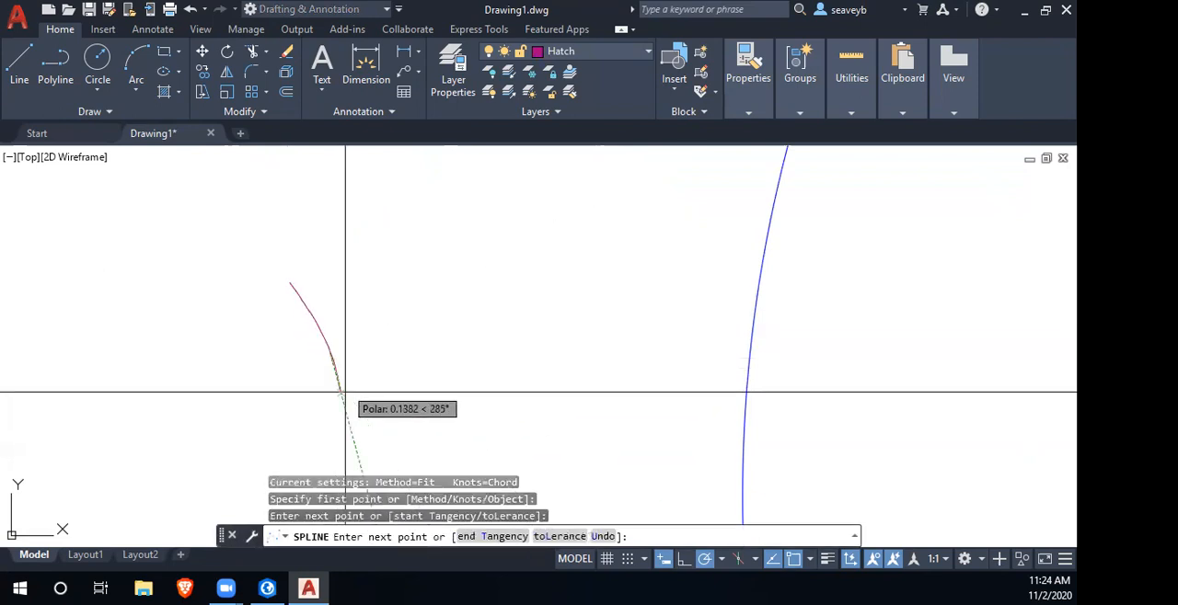
pyautogui.click(332, 428)
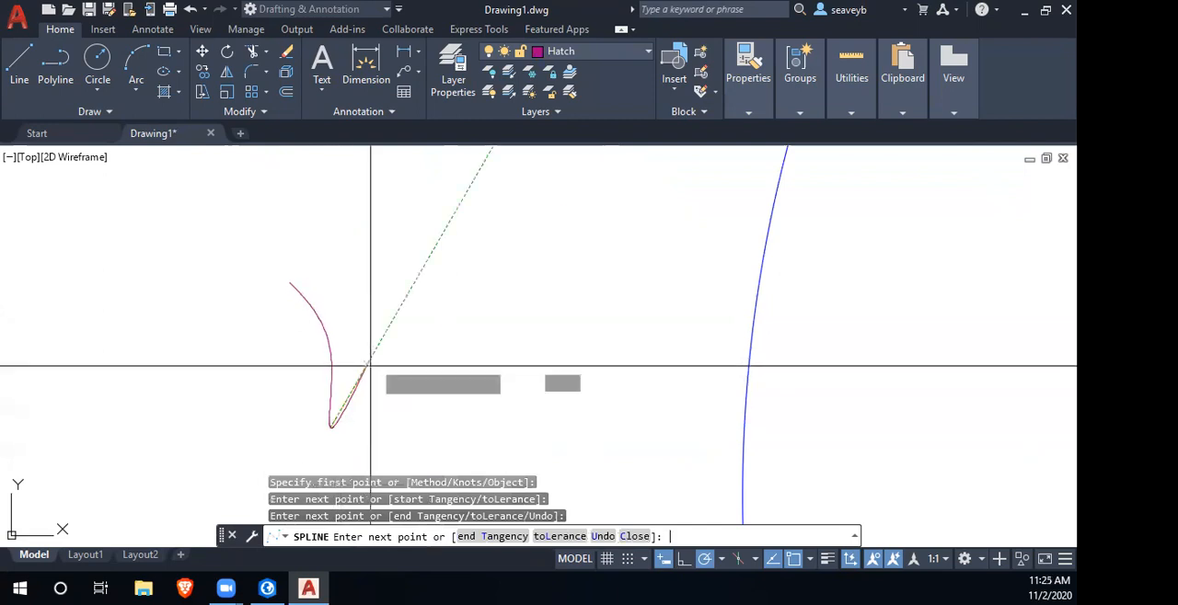
pyautogui.press('Return')
pyautogui.press('Return')
# - Draw a second spline blade that leans outward toward the circle and ends at the first blade's base point
pyautogui.click(373, 340)
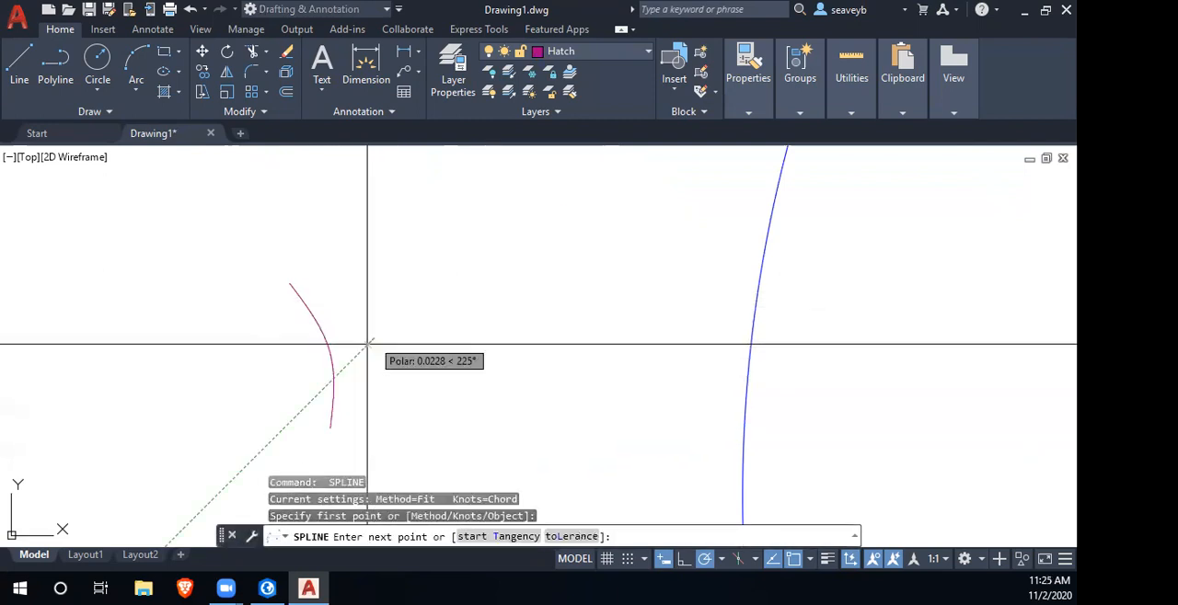
pyautogui.click(331, 427)
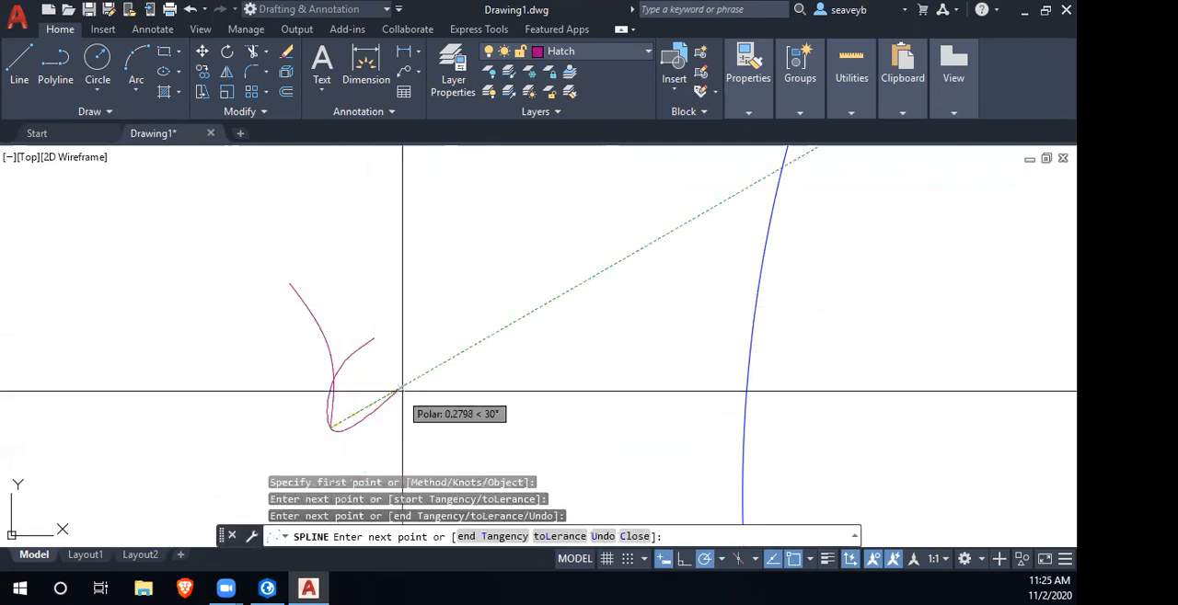
pyautogui.press('Return')
pyautogui.press('Return')
# - Draw a tall third spline blade between the first two tips, curving down to their shared base point
pyautogui.click(345, 277)
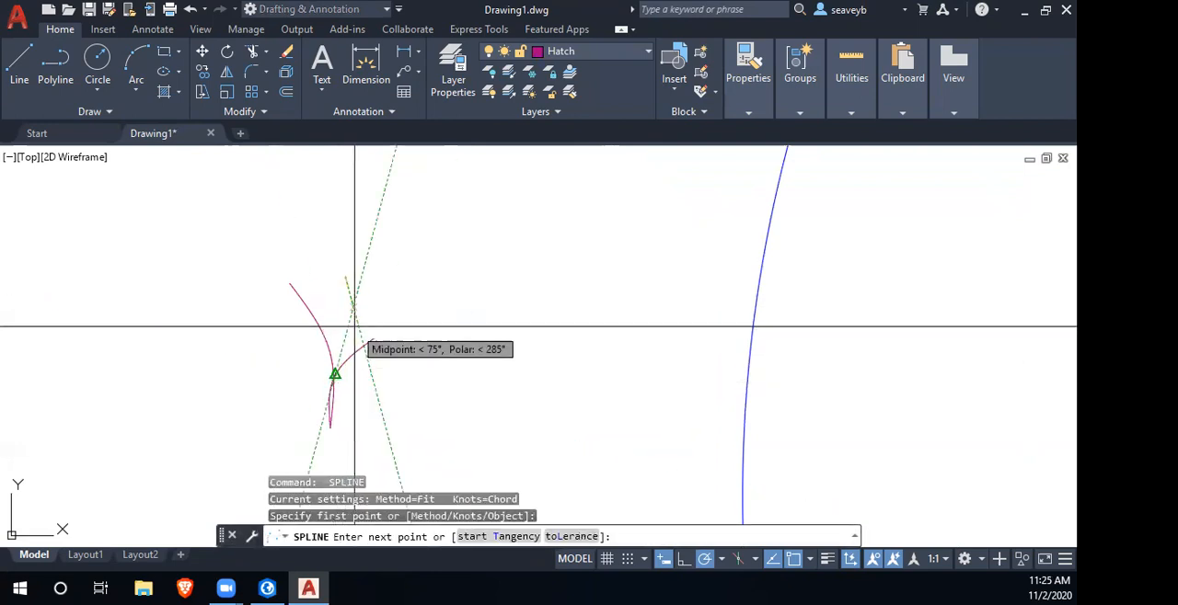
pyautogui.click(339, 378)
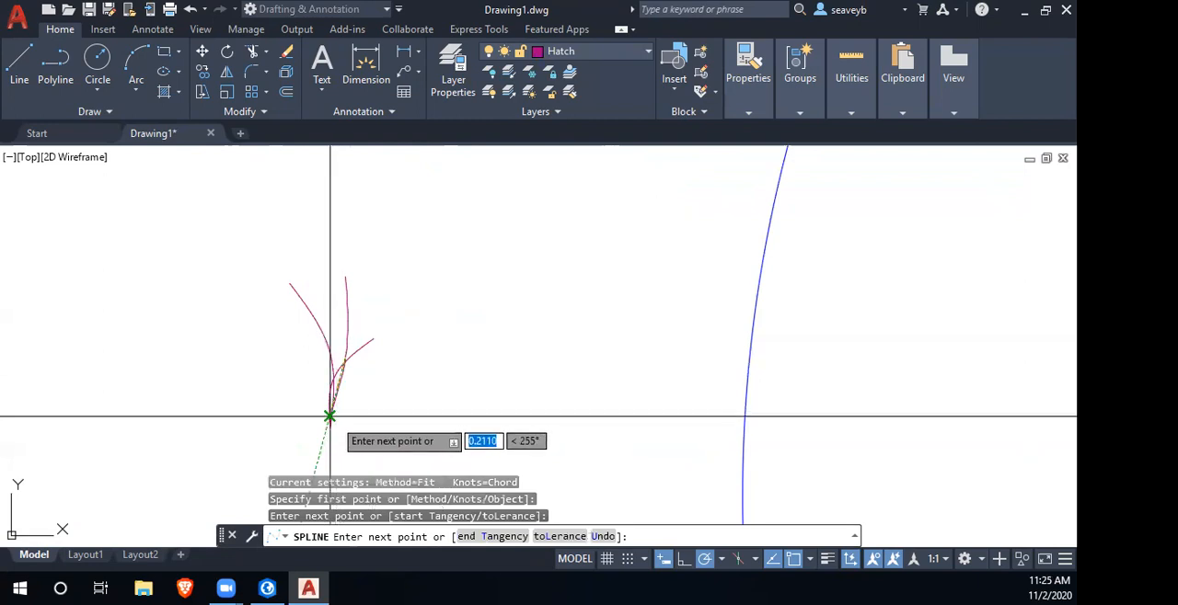
pyautogui.click(333, 390)
pyautogui.click(330, 425)
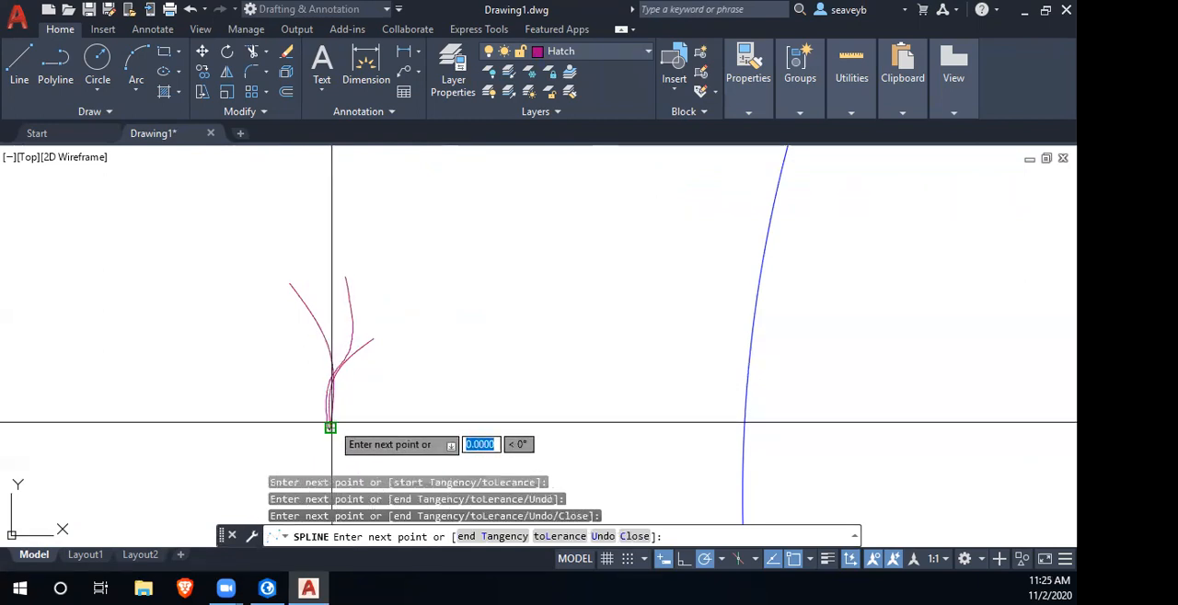
pyautogui.press('Return')
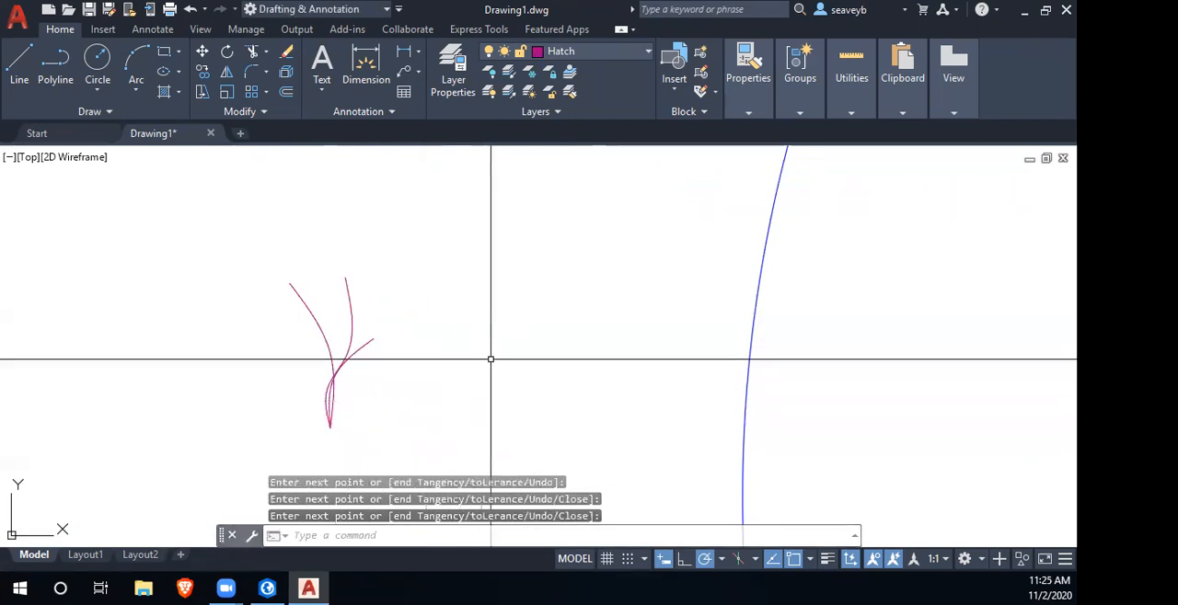
# - Draw a short spline blade on the clump's side away from the circle, ending just beside the shared base
pyautogui.press('Return')
pyautogui.click(294, 369)
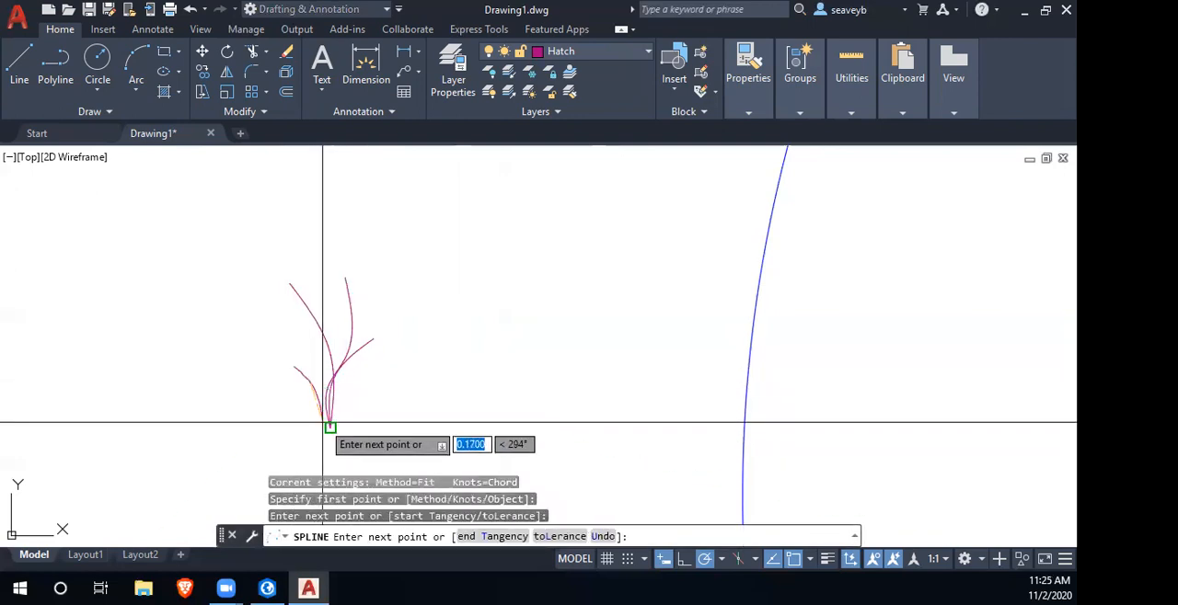
pyautogui.click(330, 428)
pyautogui.click(322, 428)
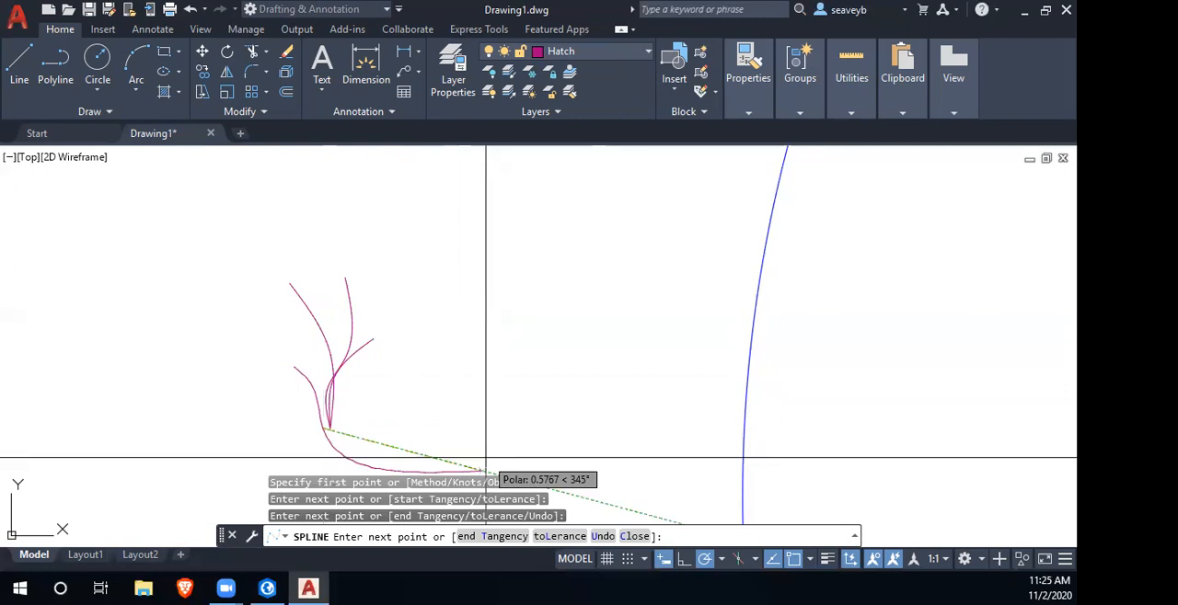
pyautogui.press('Return')
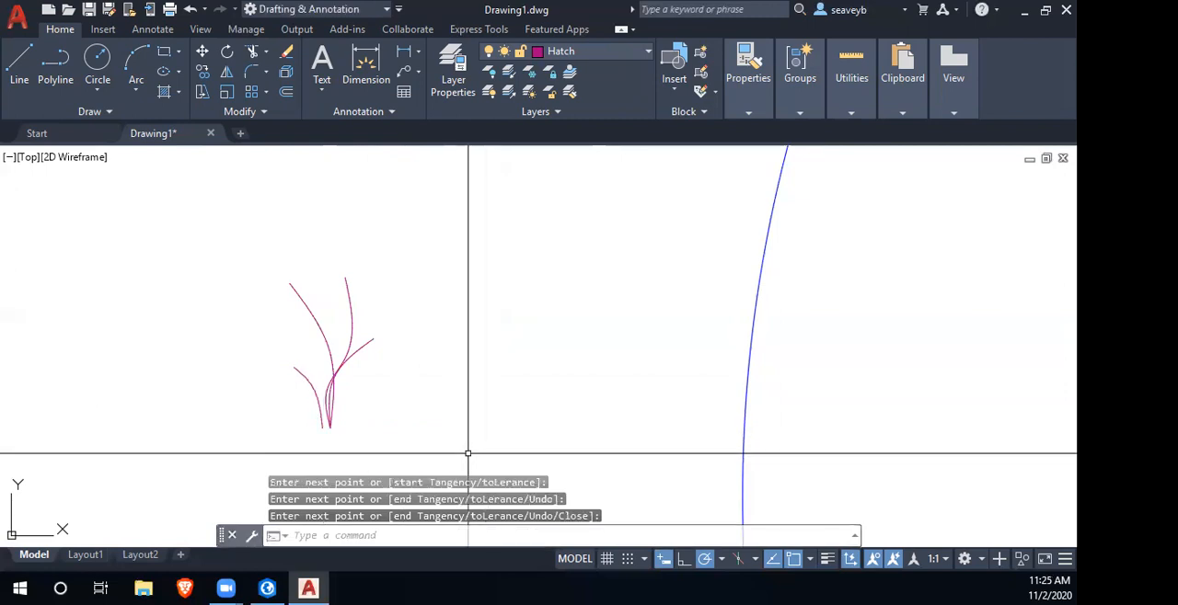
# - Draw a short spline blade on the clump's side nearest the circle, ending just beside the shared base
pyautogui.press('Return')
pyautogui.click(355, 393)
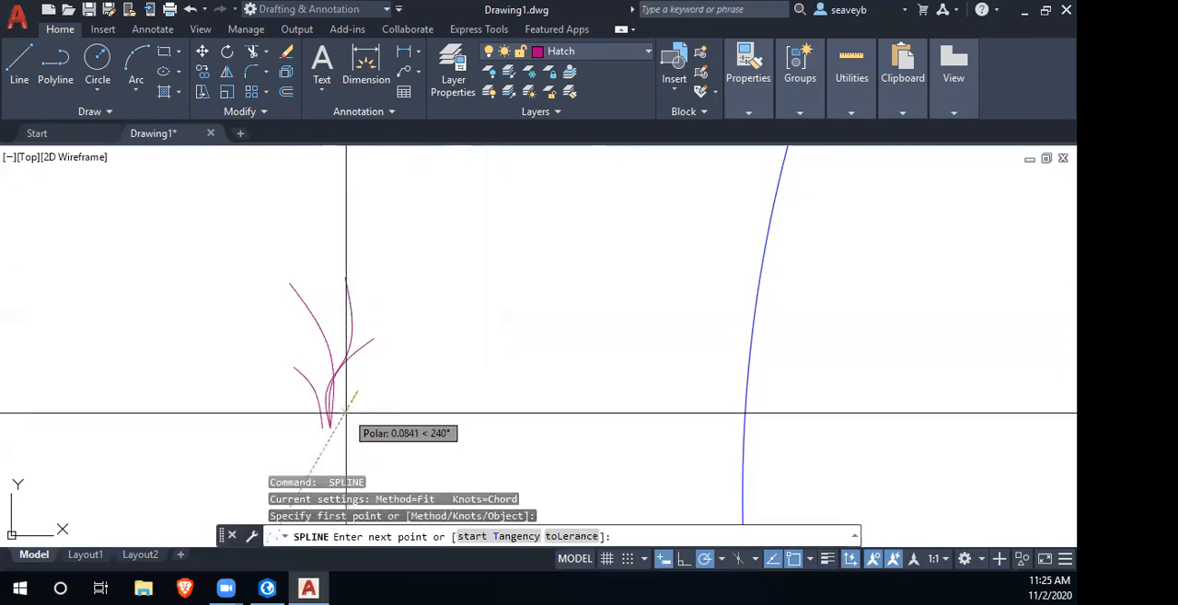
pyautogui.scroll(5, 334, 403)
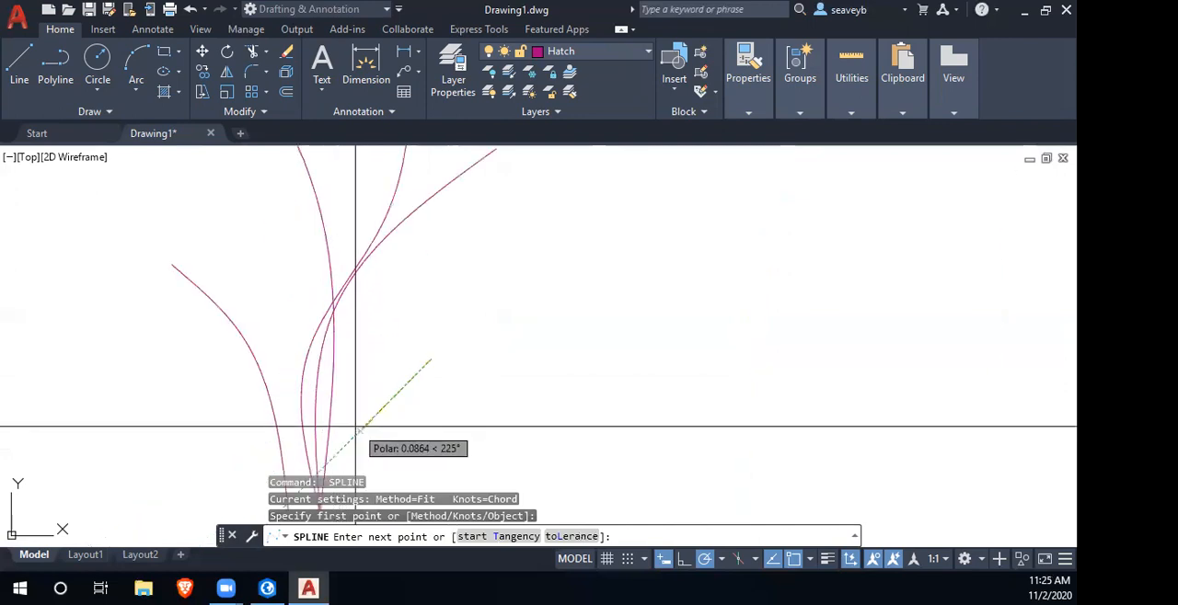
pyautogui.click(359, 429)
pyautogui.scroll(-2, 359, 473)
pyautogui.moveTo(360, 473); pyautogui.dragTo(366, 371)
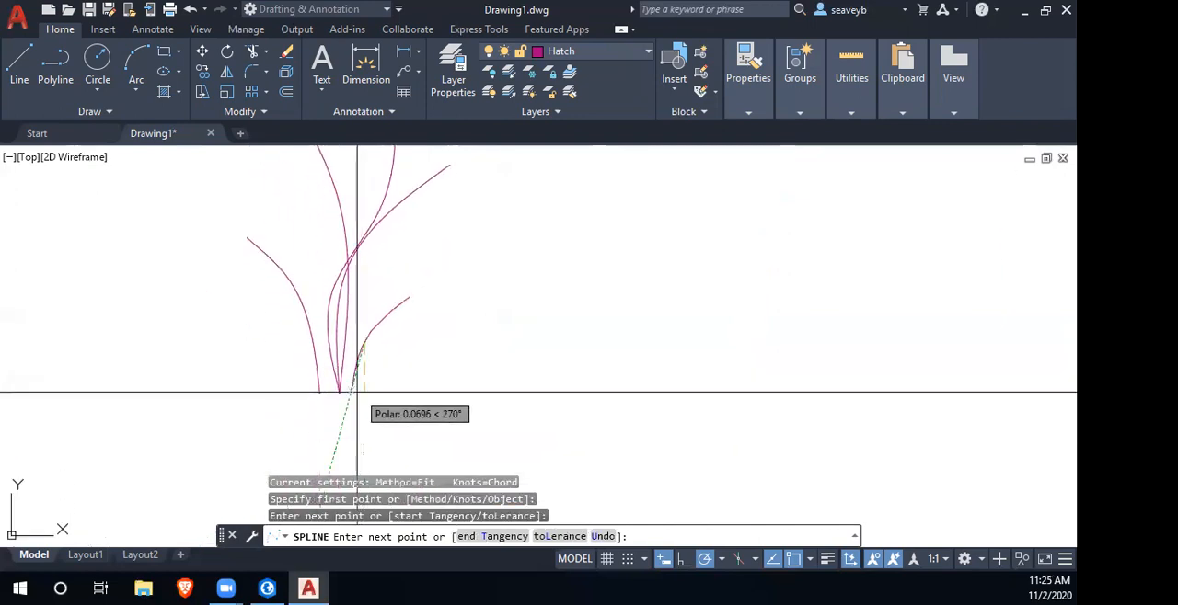
pyautogui.click(342, 389)
pyautogui.press('Return')
# - Define the five grass splines as a block named grassyKnoll, with its base point at the blades' shared lower endpoint
pyautogui.scroll(-3, 394, 326)
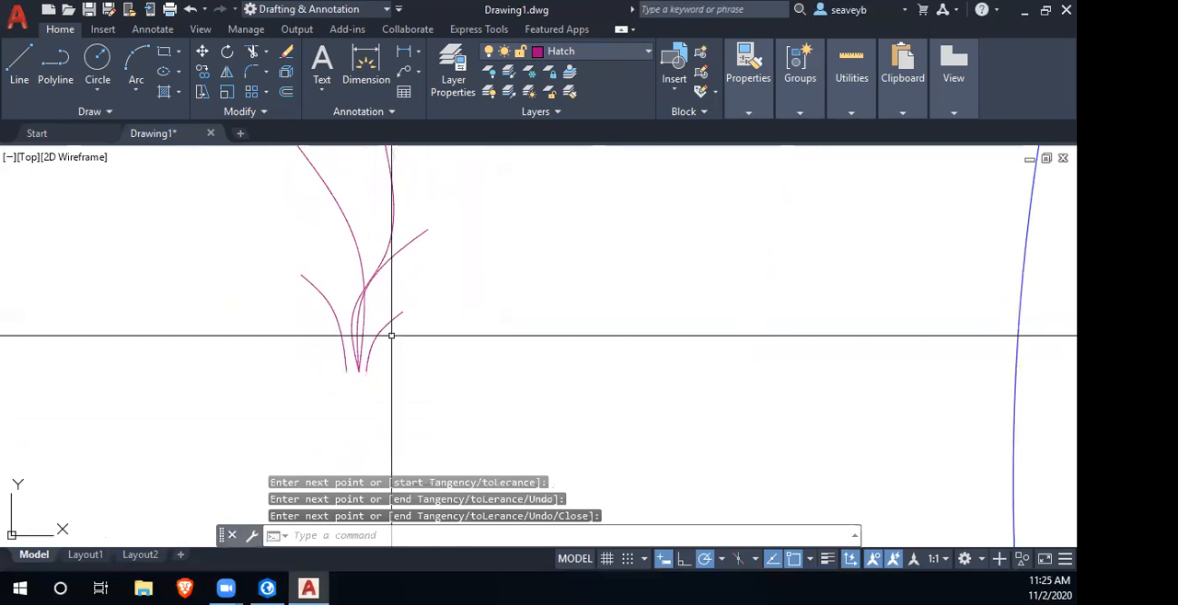
pyautogui.scroll(-2, 413, 347)
pyautogui.click(310, 254)
pyautogui.click(477, 402)
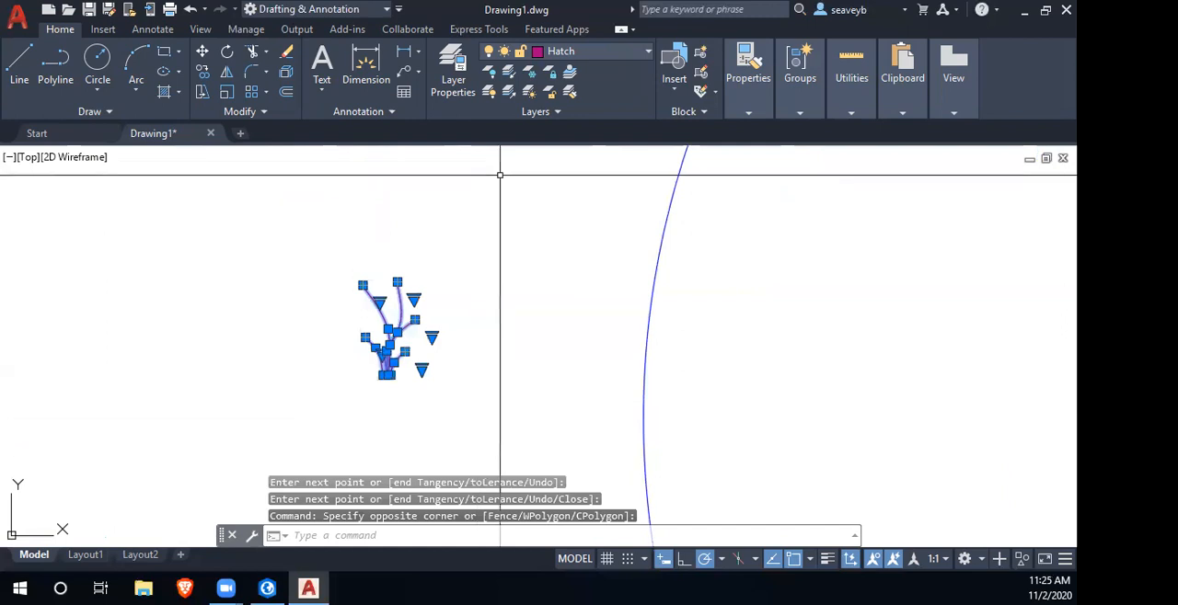
pyautogui.press('BackSpace')
pyautogui.write('ck')
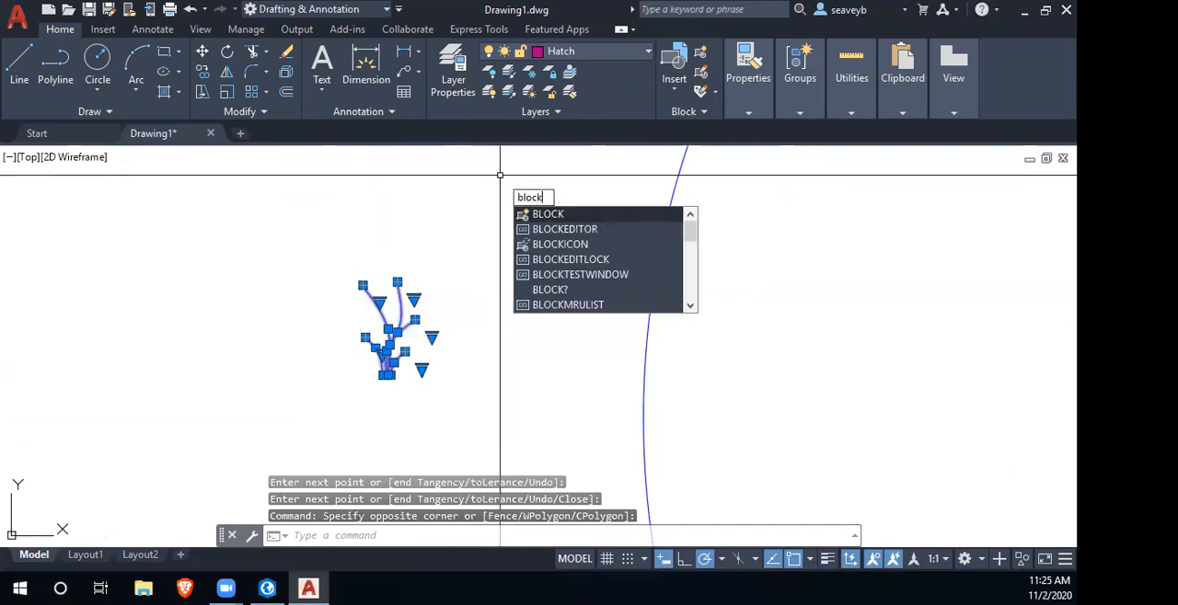
pyautogui.press('Return')
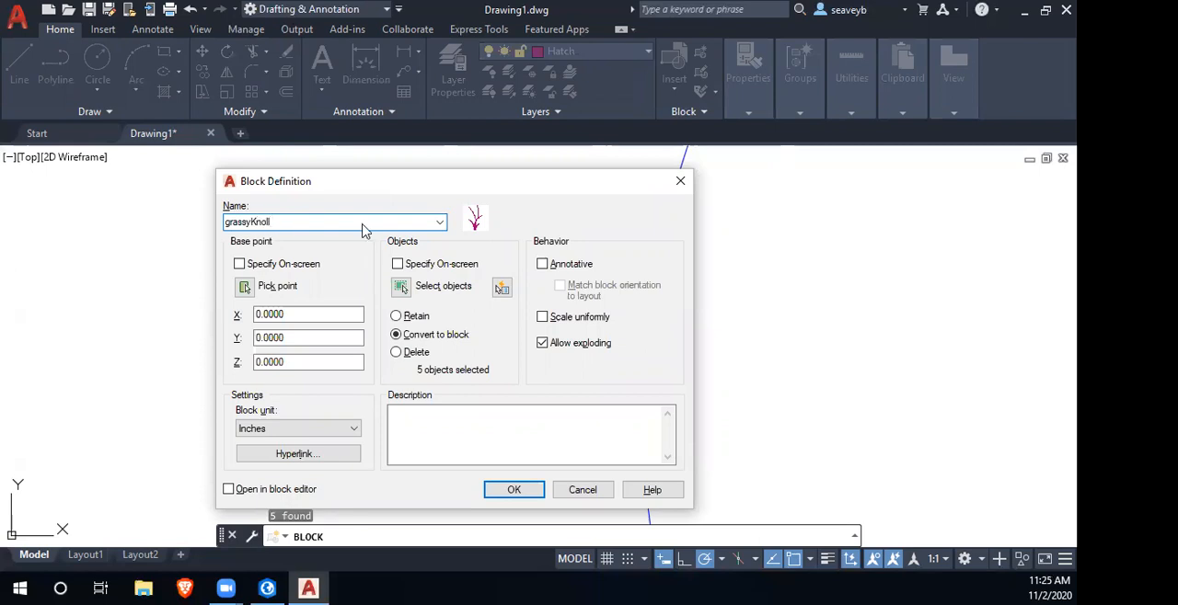
pyautogui.click(245, 287)
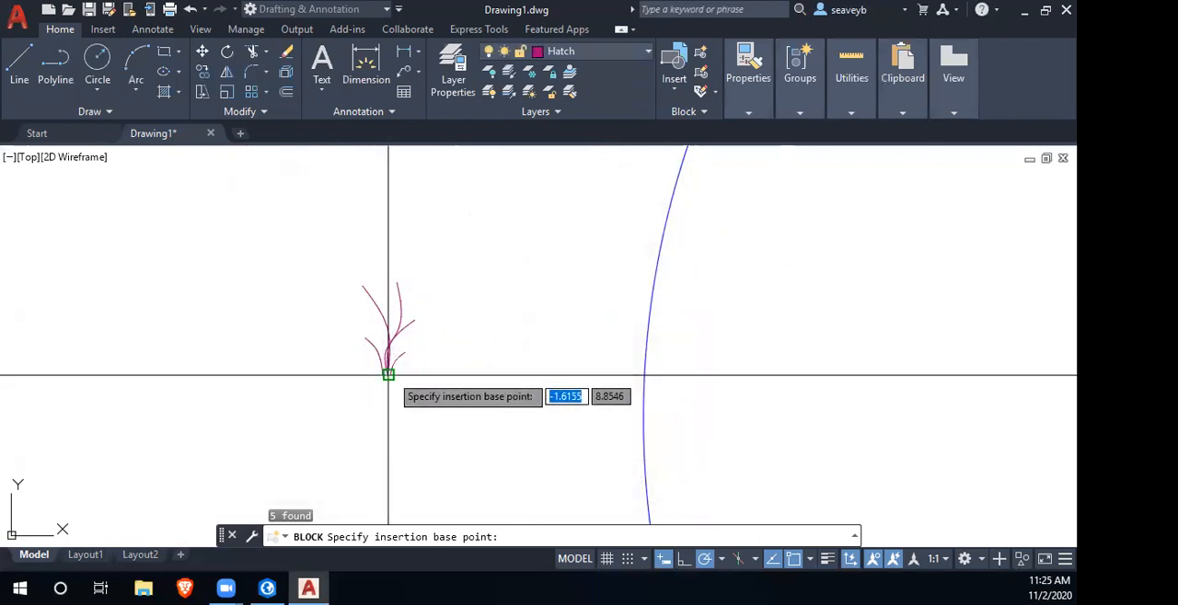
pyautogui.click(387, 375)
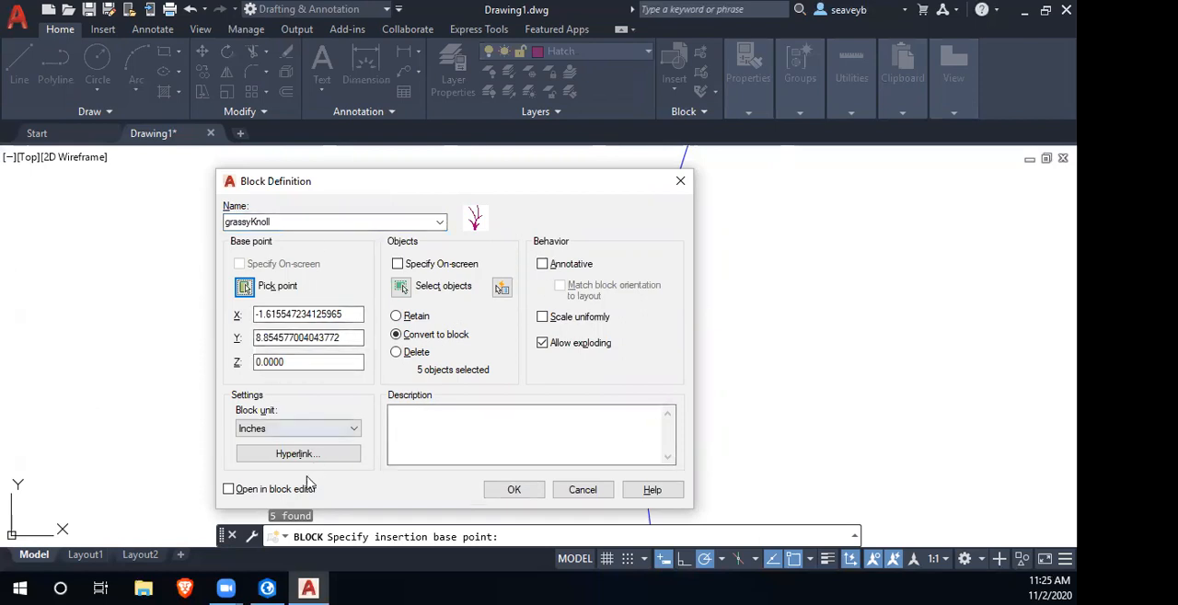
pyautogui.click(534, 494)
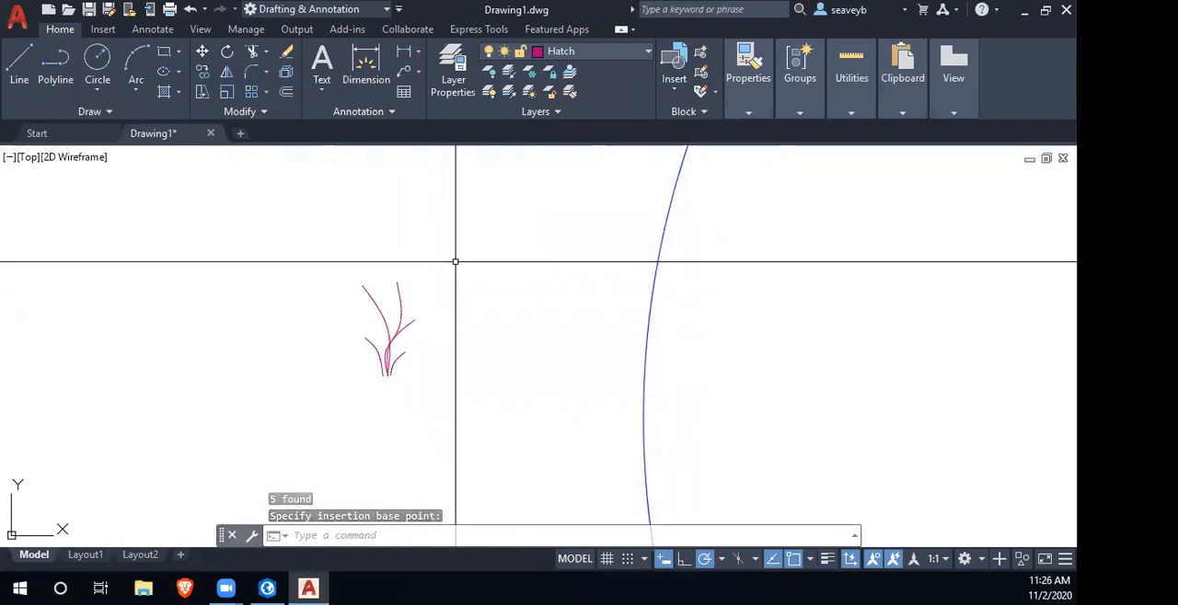
# - Start SuperHatch with the GRASSYKNOLL block as the pattern and its parameters specified on screen
pyautogui.write('sup')
pyautogui.press('Return')
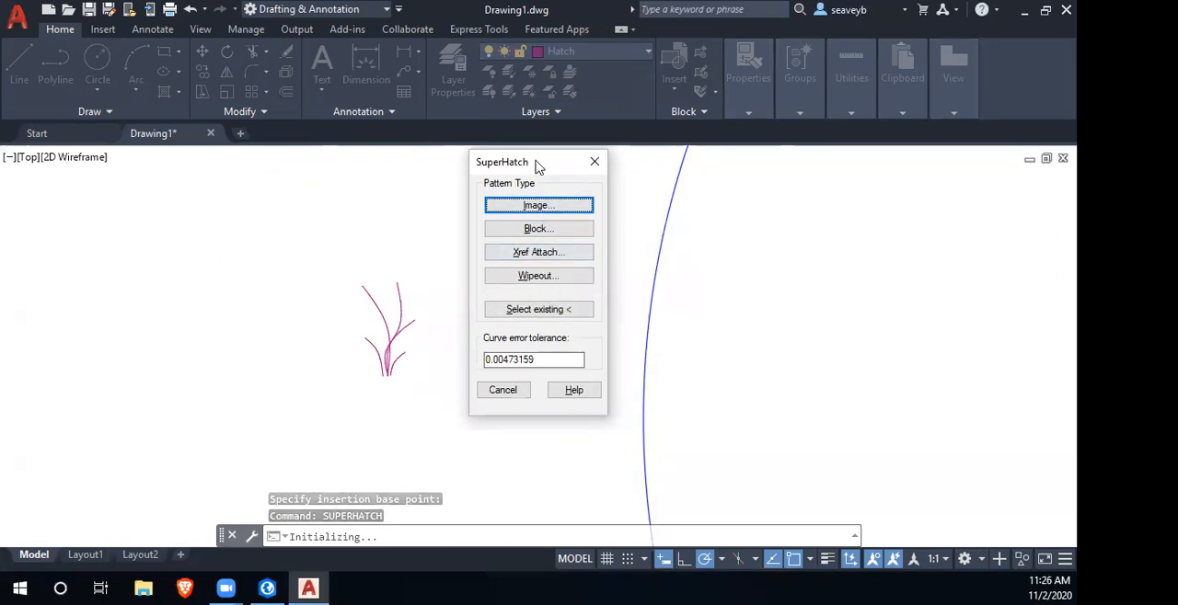
pyautogui.moveTo(531, 163); pyautogui.dragTo(245, 86)
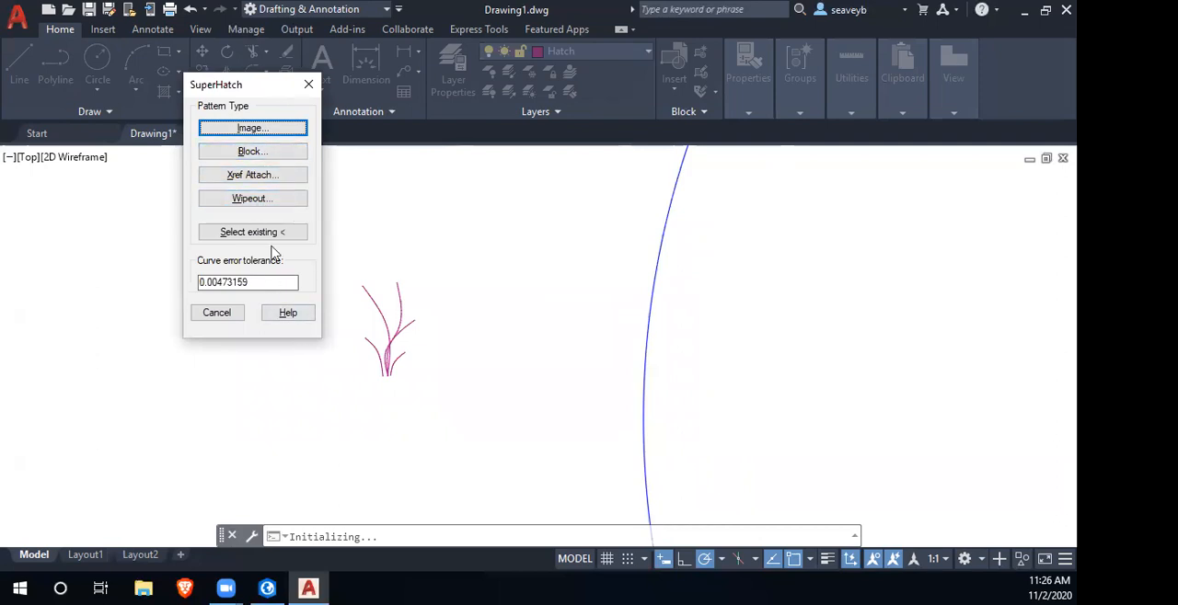
pyautogui.click(254, 152)
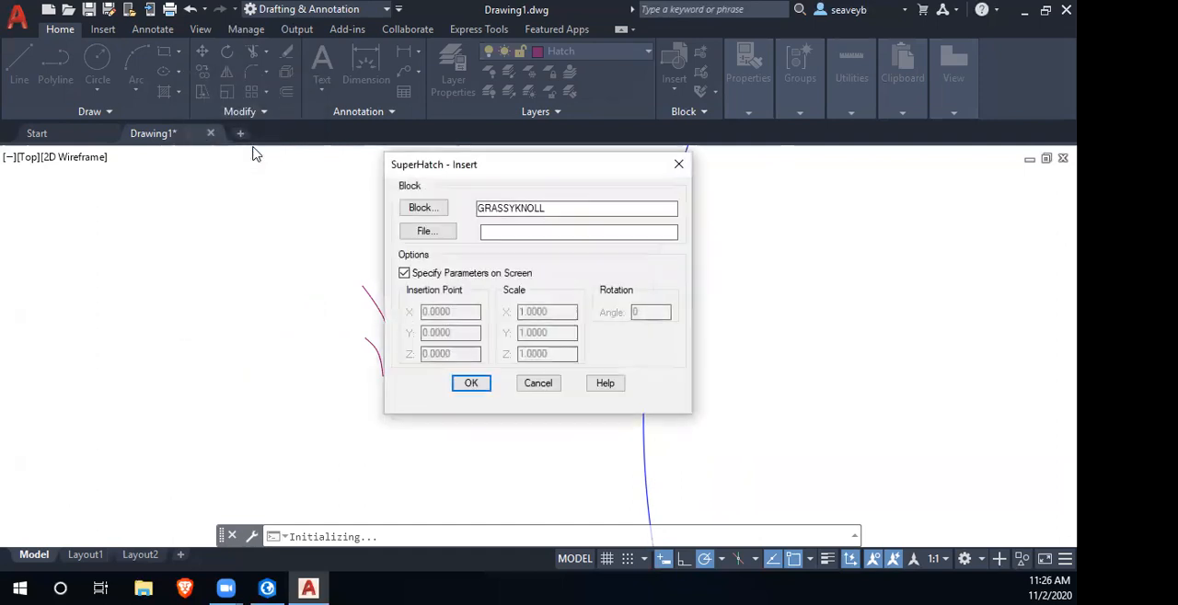
pyautogui.click(472, 384)
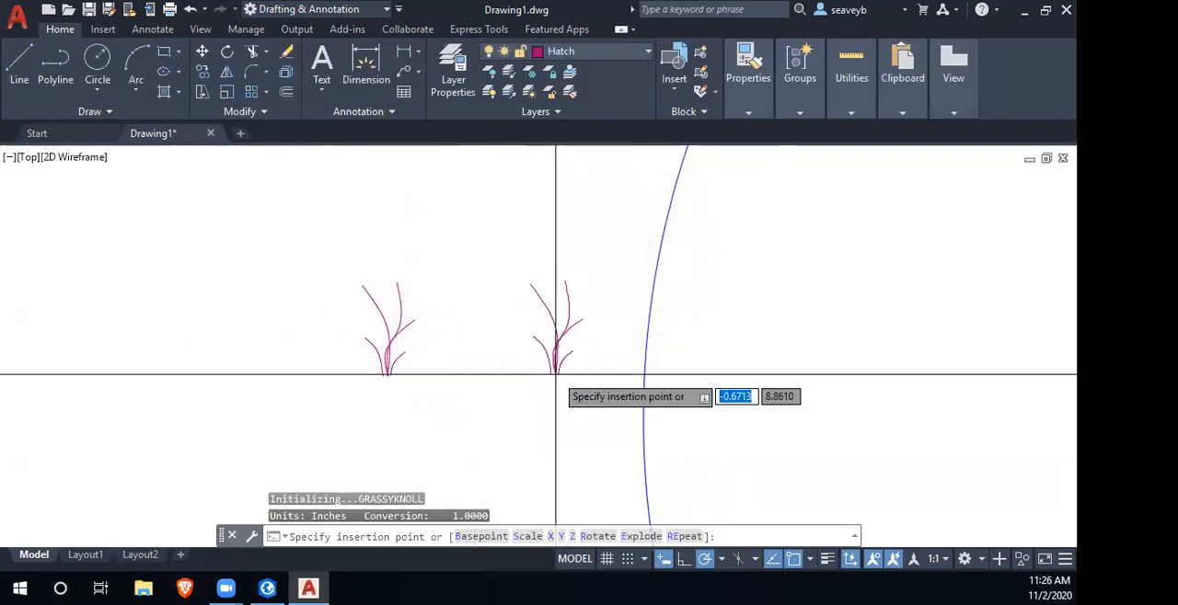
# - Place the pattern block at the circle's centre with X scale 1, Y scale matching X, and rotation angle 0
pyautogui.scroll(-4, 669, 394)
pyautogui.moveTo(712, 414); pyautogui.dragTo(293, 333)
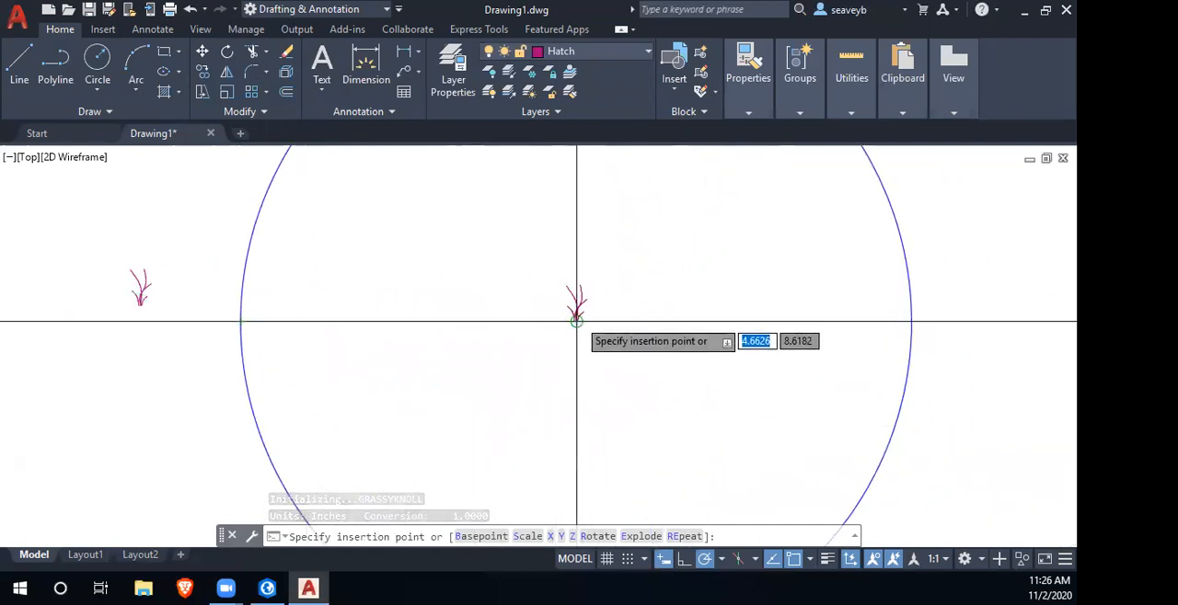
pyautogui.click(576, 321)
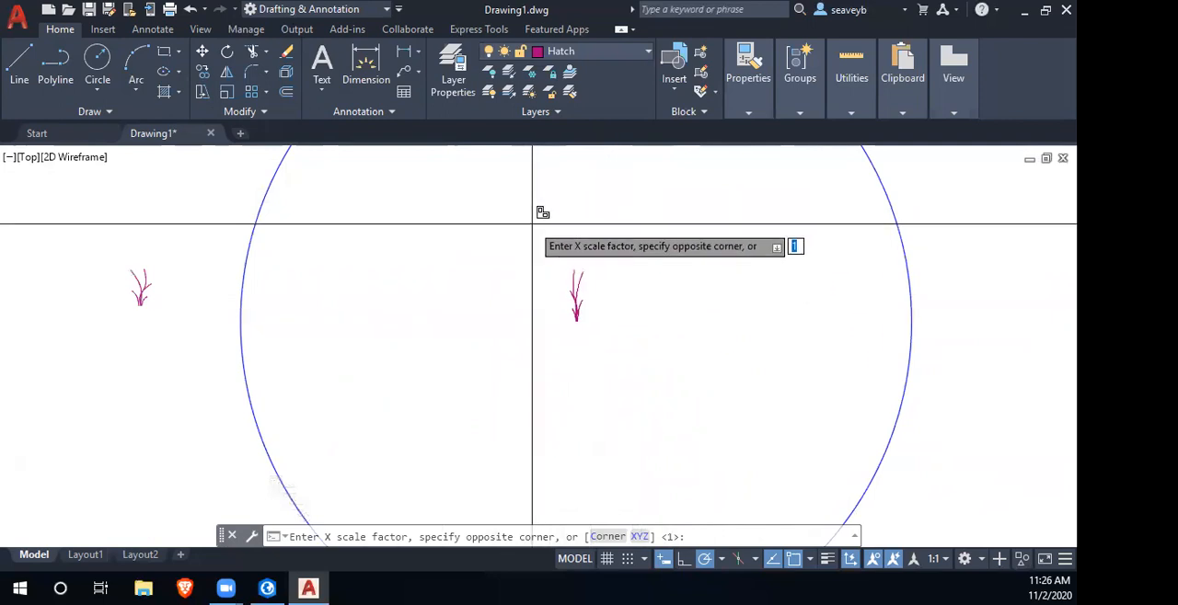
pyautogui.press('Return')
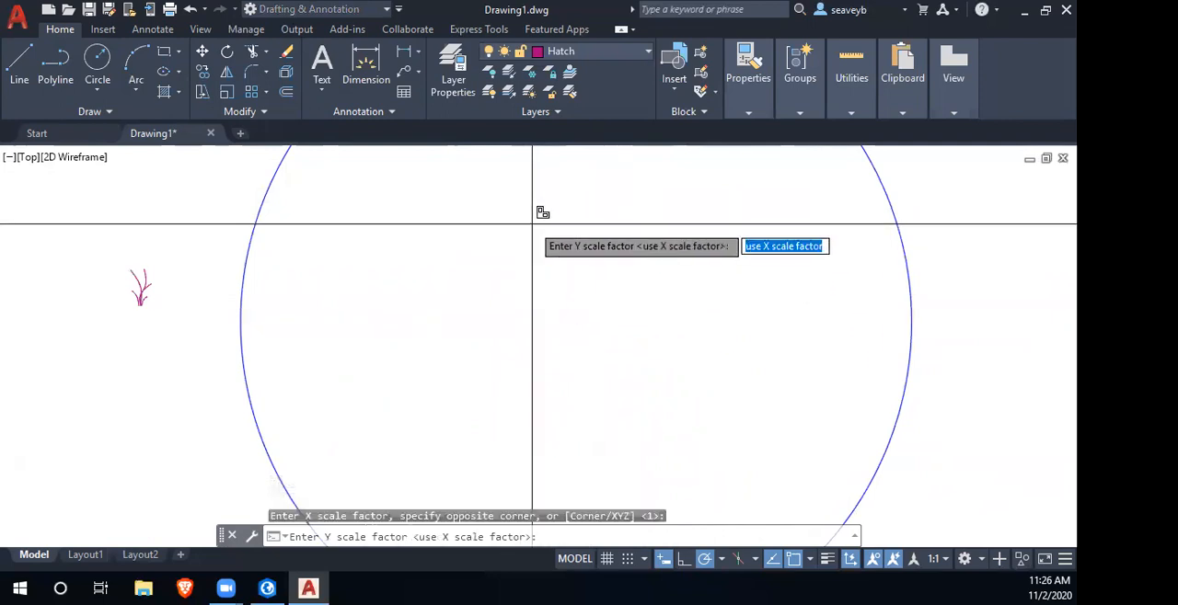
pyautogui.press('Return')
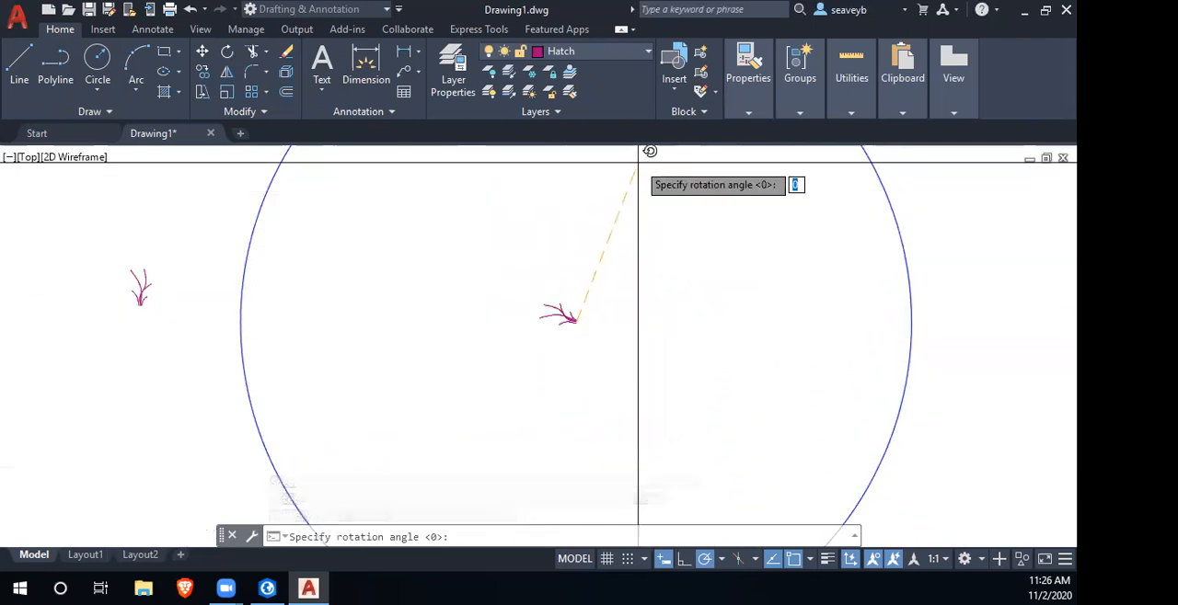
pyautogui.press('Return')
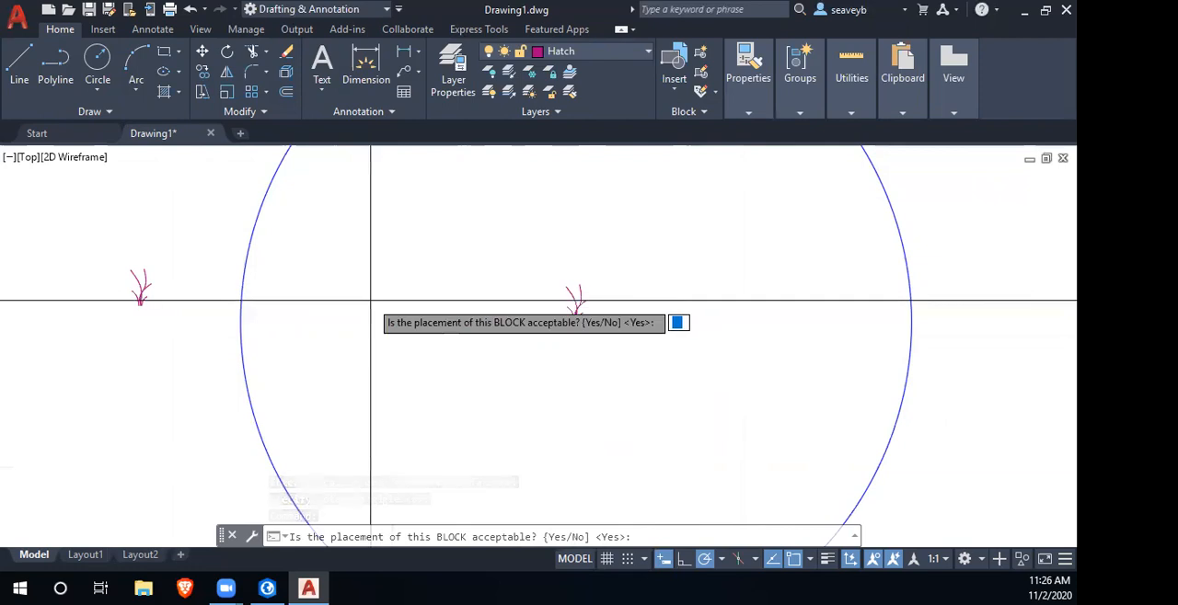
# - Accept the block placement and enclose the grass clump in a square pattern tile with a diagonal of about 1.21 at 45°
pyautogui.press('Return')
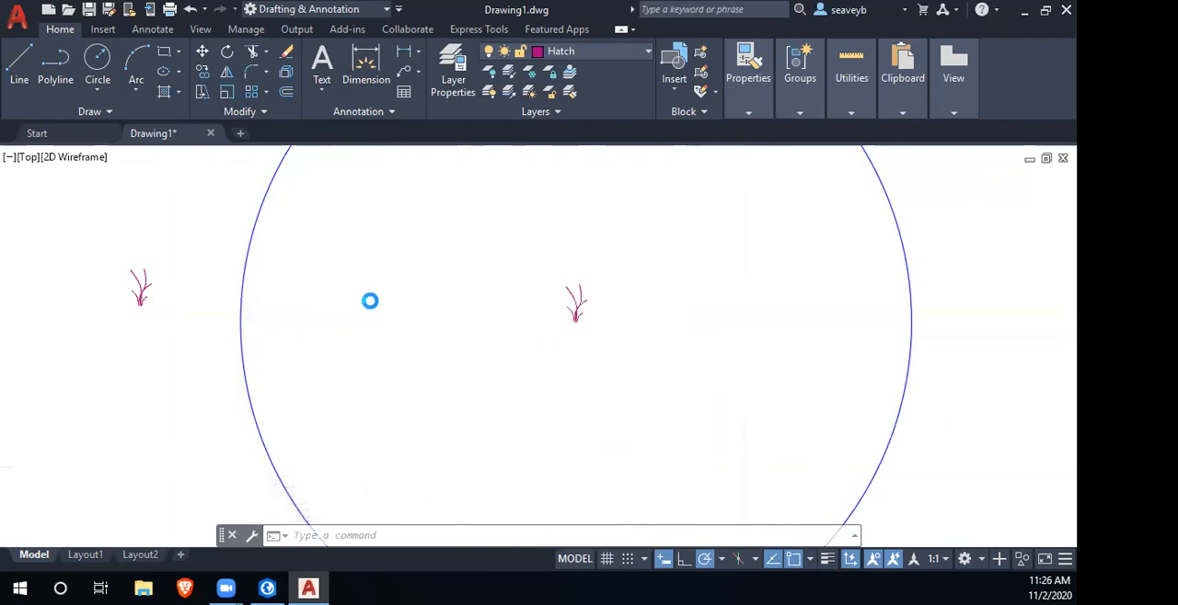
pyautogui.scroll(6, 568, 306)
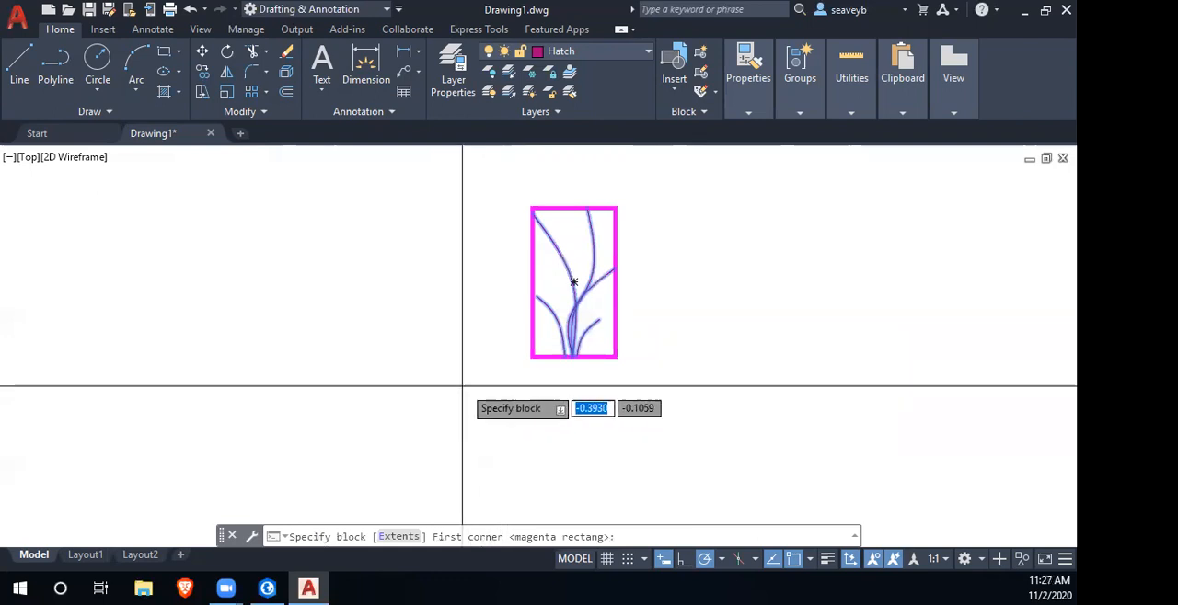
pyautogui.click(429, 403)
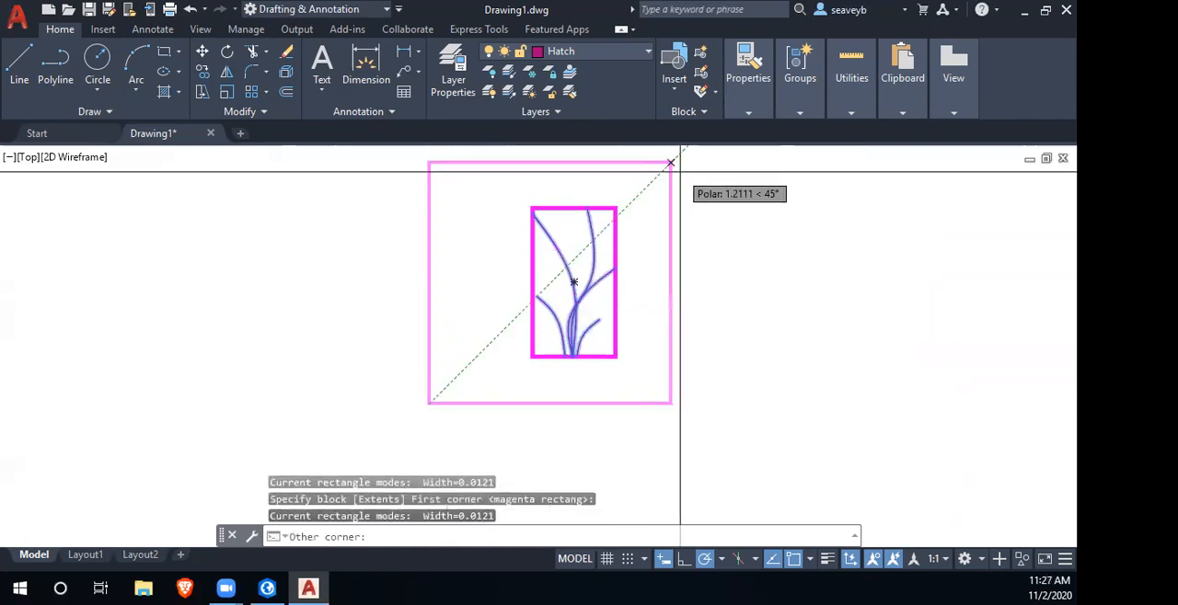
pyautogui.click(671, 163)
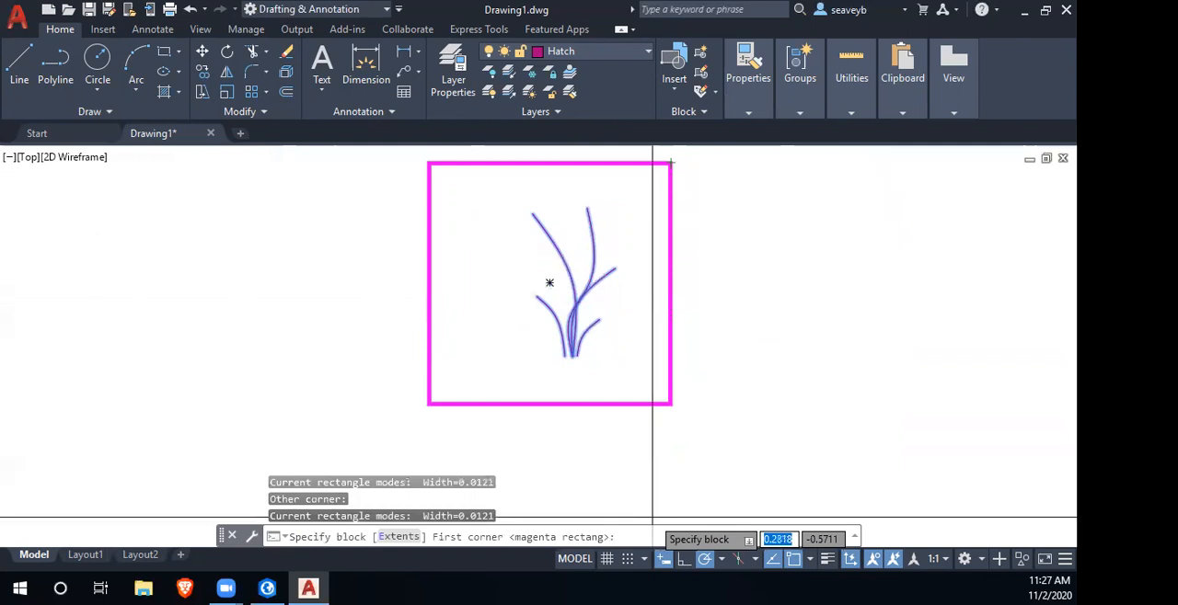
# - Accept the pattern tile and fill the circle with the grass SuperHatch by specifying an internal point
pyautogui.press('Return')
pyautogui.scroll(-5, 618, 457)
pyautogui.moveTo(585, 473); pyautogui.dragTo(494, 305)
pyautogui.scroll(-2, 497, 375)
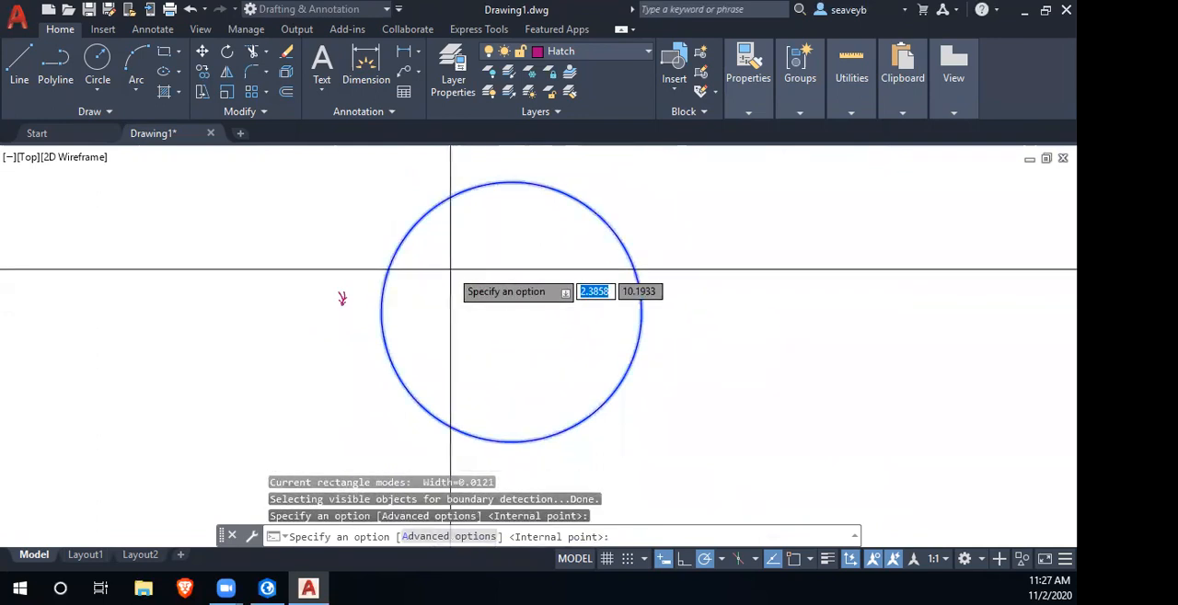
pyautogui.click(450, 270)
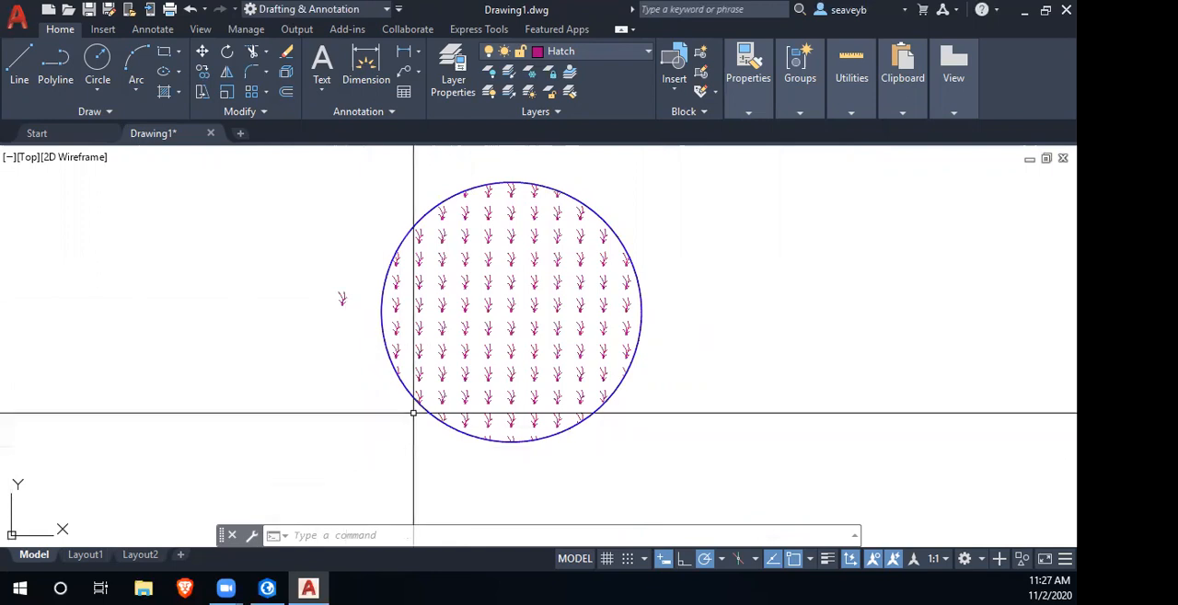
pyautogui.scroll(8, 526, 310)
pyautogui.scroll(-4, 635, 378)
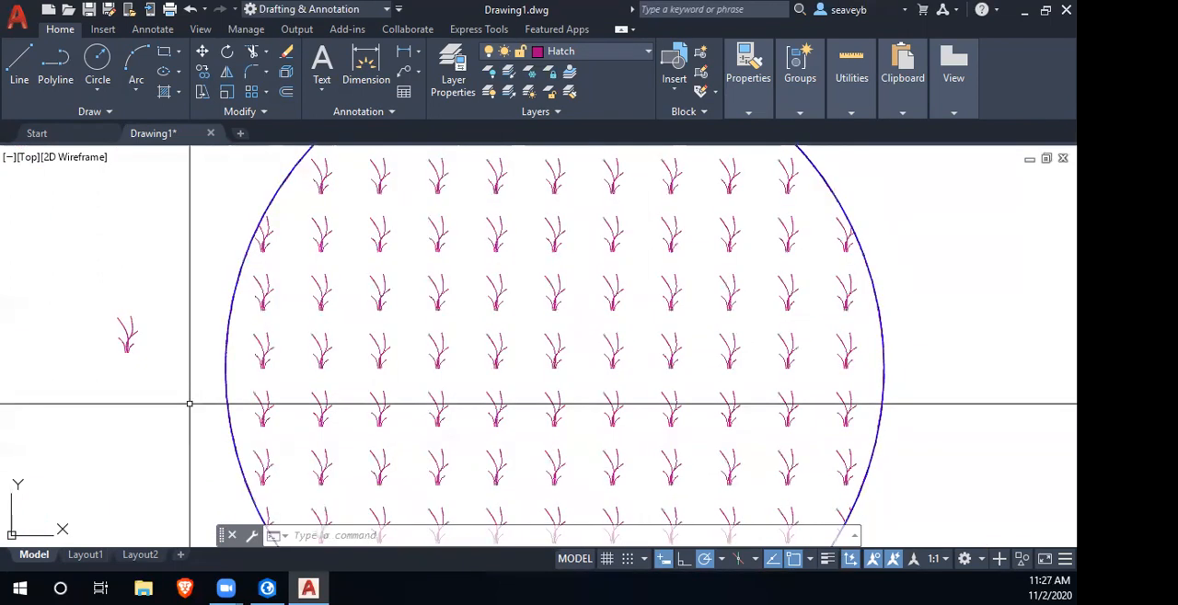
pyautogui.moveTo(265, 361)
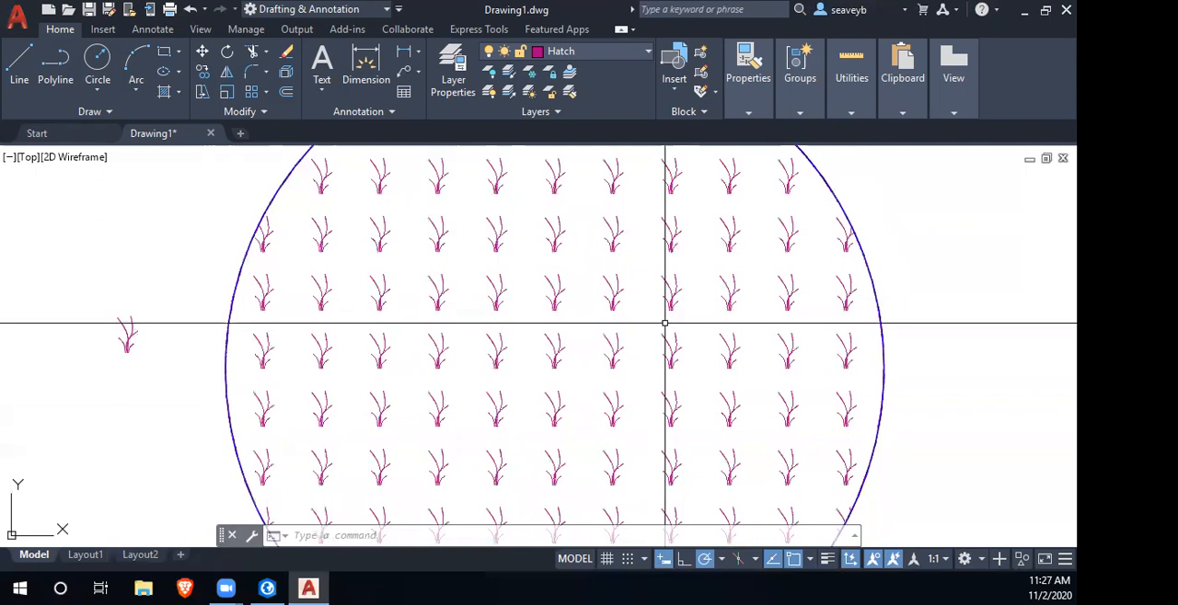
# - Switch to the Brave browser and run a Google image search for emoji
pyautogui.click(185, 589)
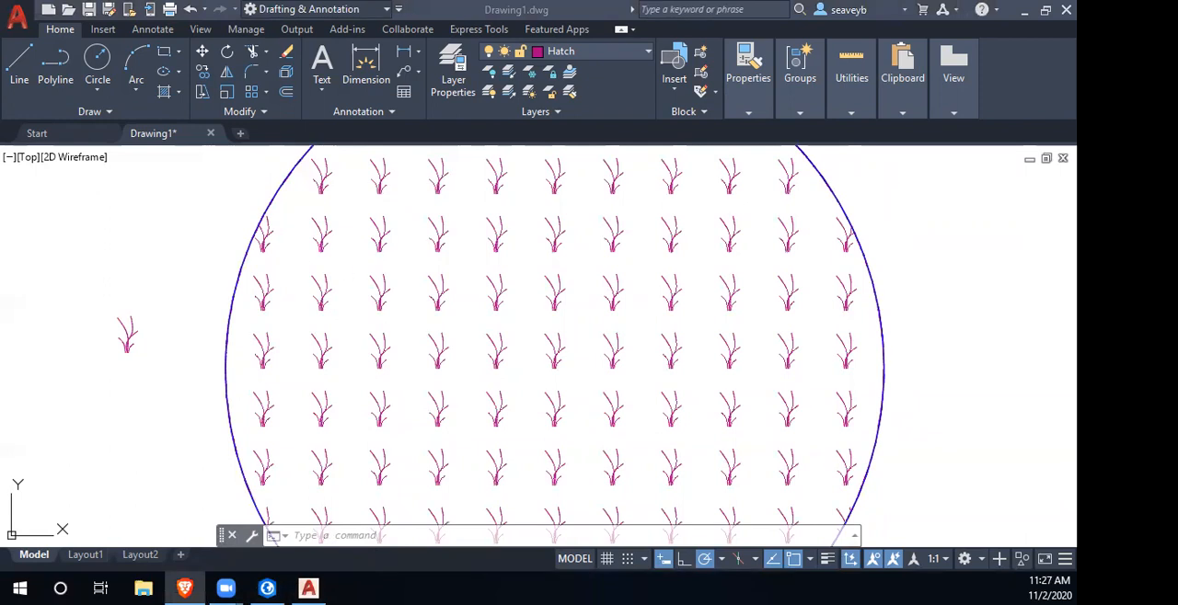
pyautogui.click(466, 52)
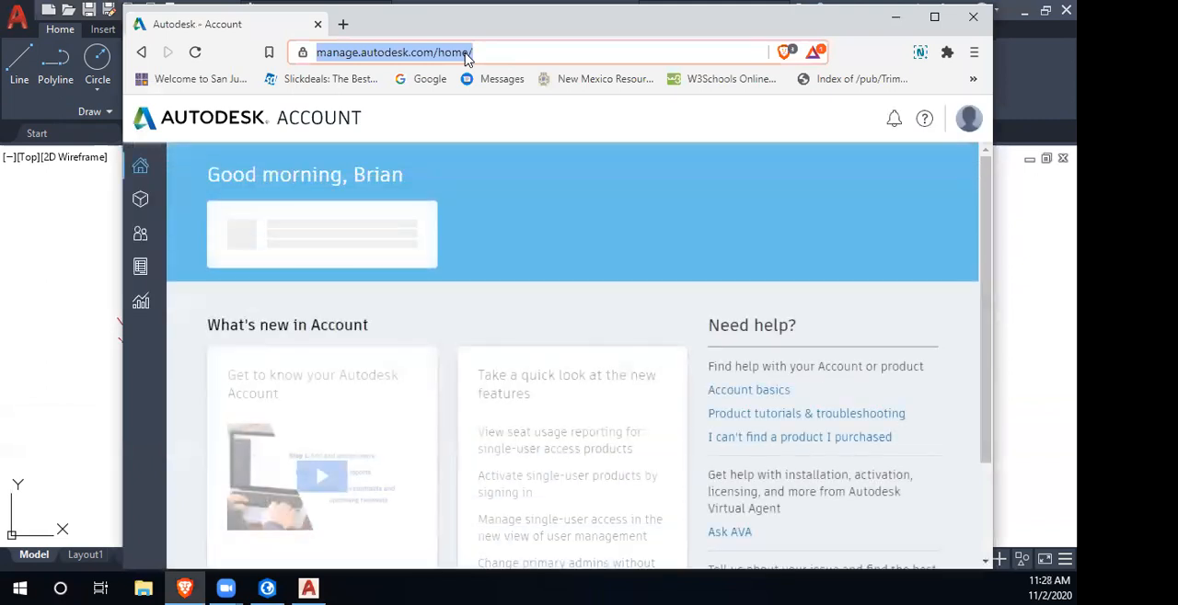
pyautogui.write('emoji')
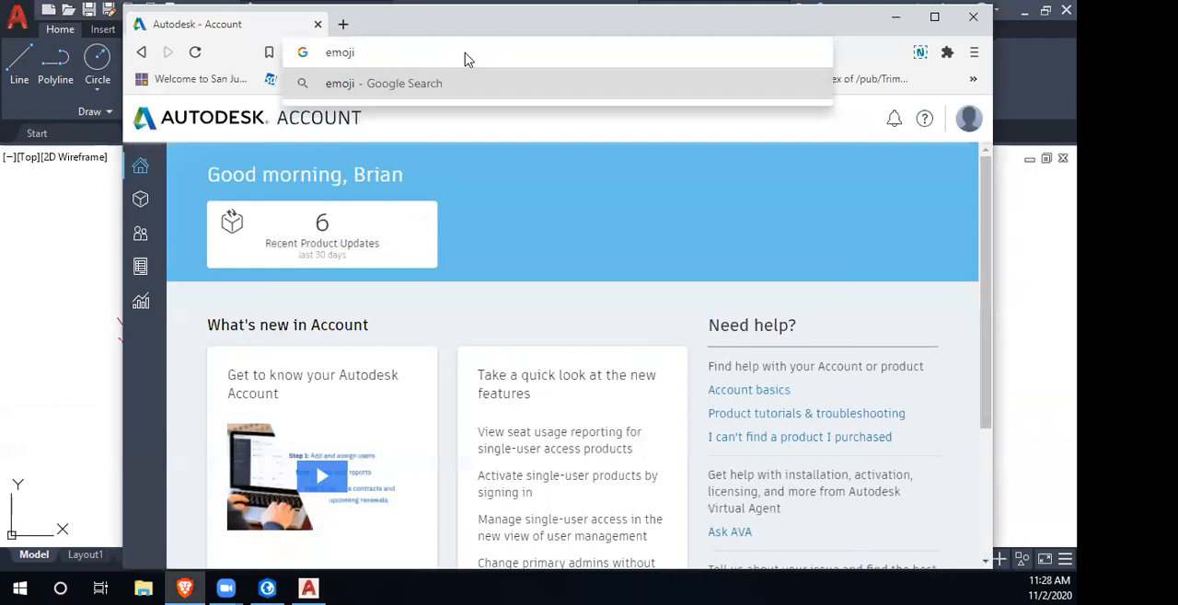
pyautogui.press('Return')
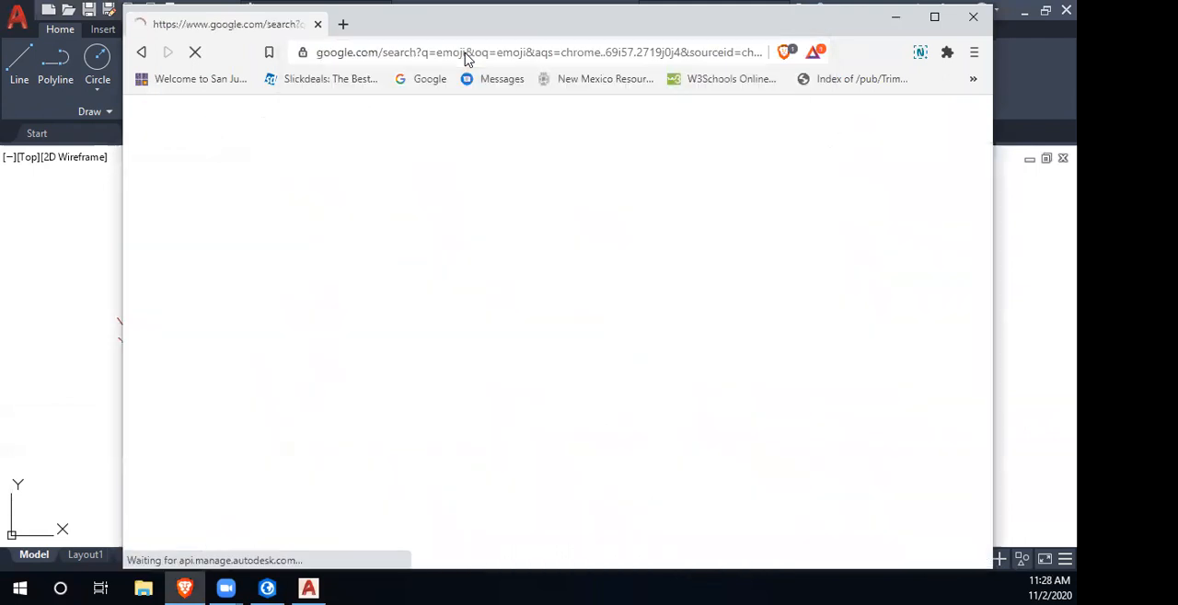
pyautogui.click(363, 180)
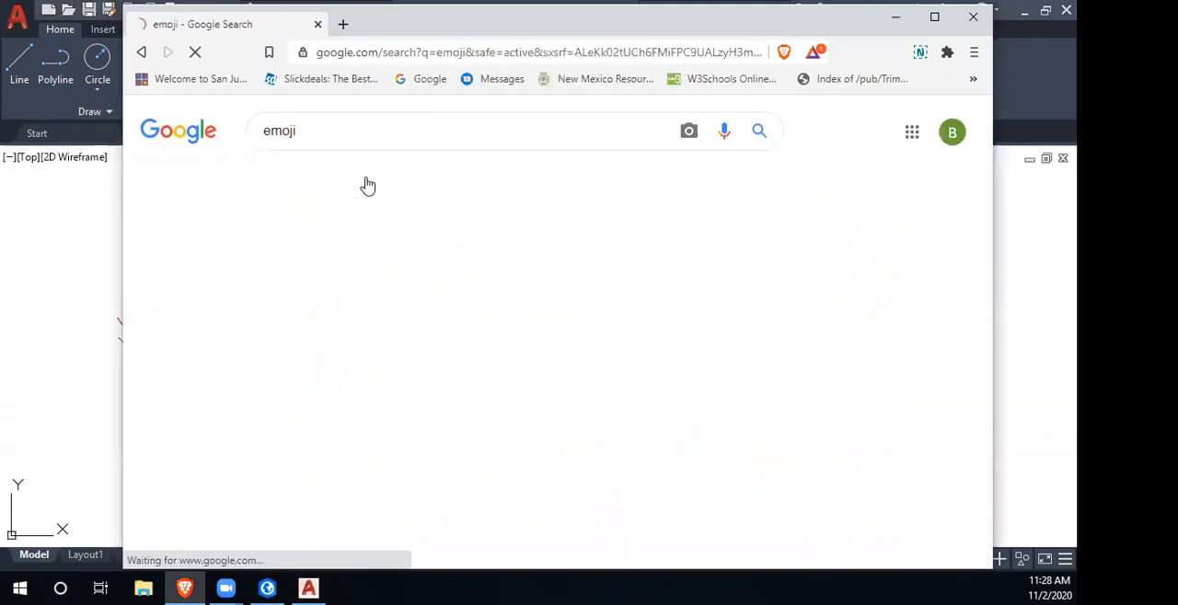
# - Browse the emoji image results and open the preview of the Pleading Face Emoji from emojiterra.com
pyautogui.scroll(-3, 649, 372)
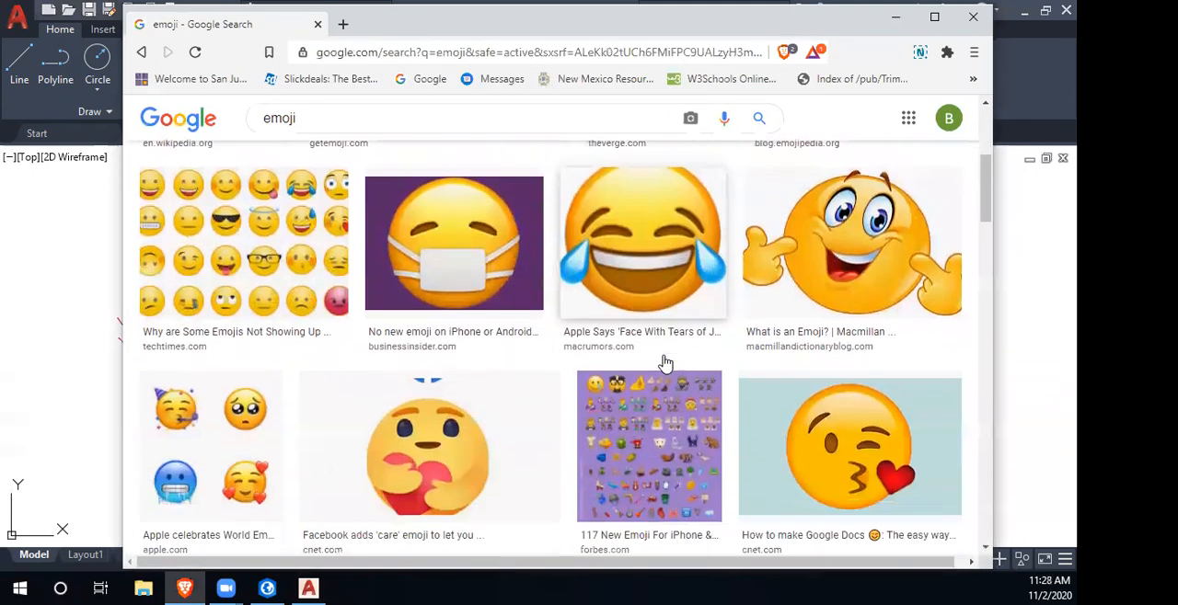
pyautogui.scroll(1, 657, 377)
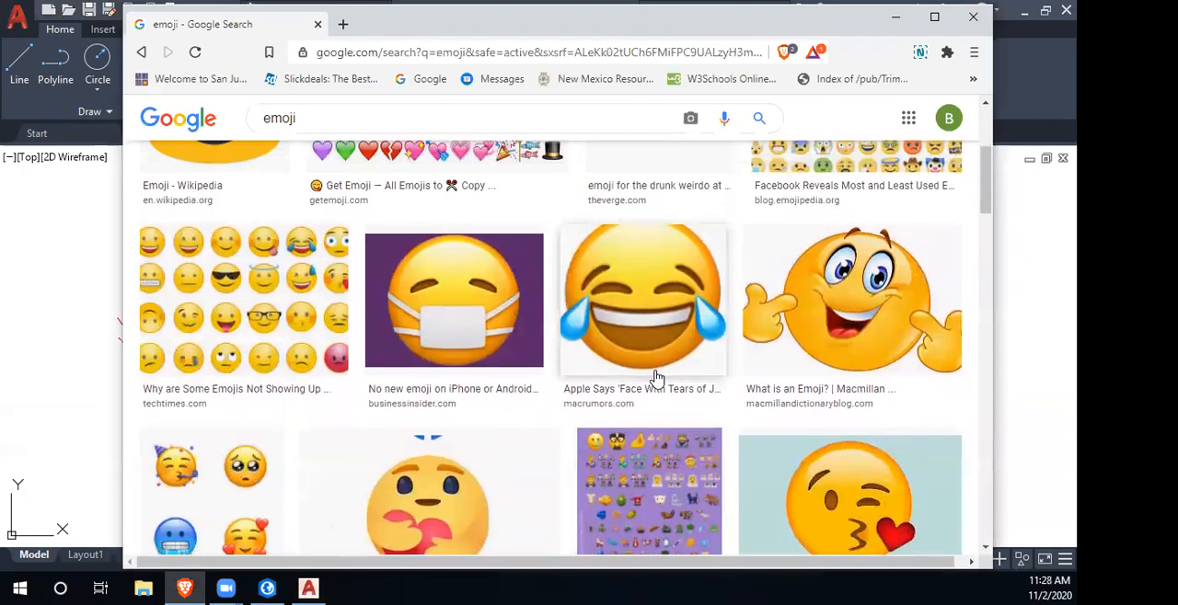
pyautogui.scroll(-4, 657, 378)
pyautogui.scroll(-5, 655, 377)
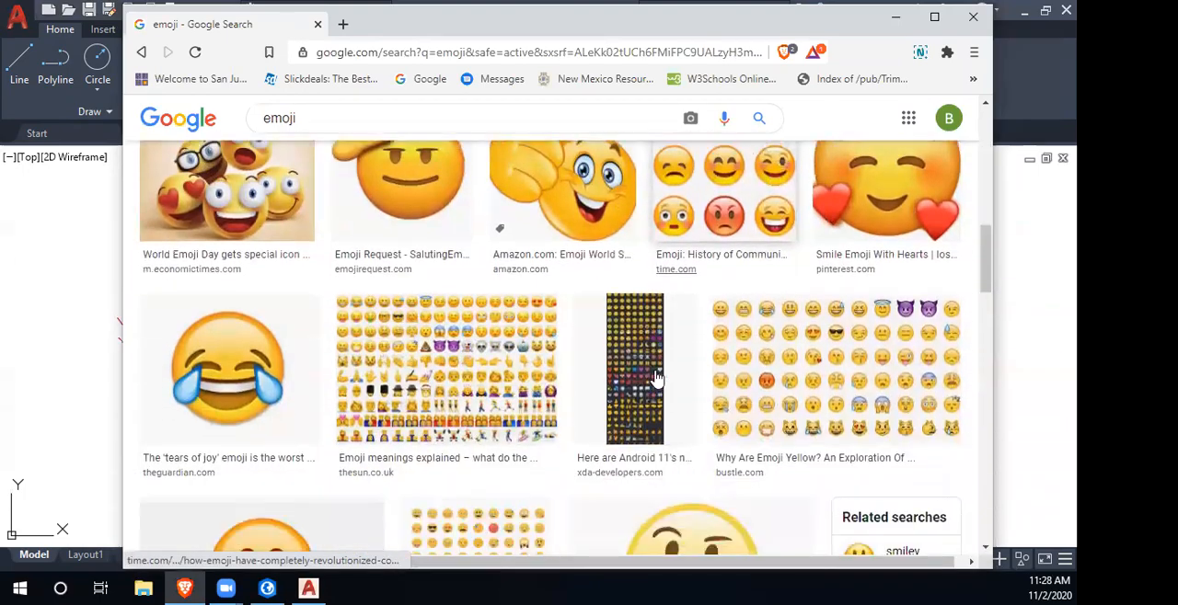
pyautogui.scroll(-7, 612, 394)
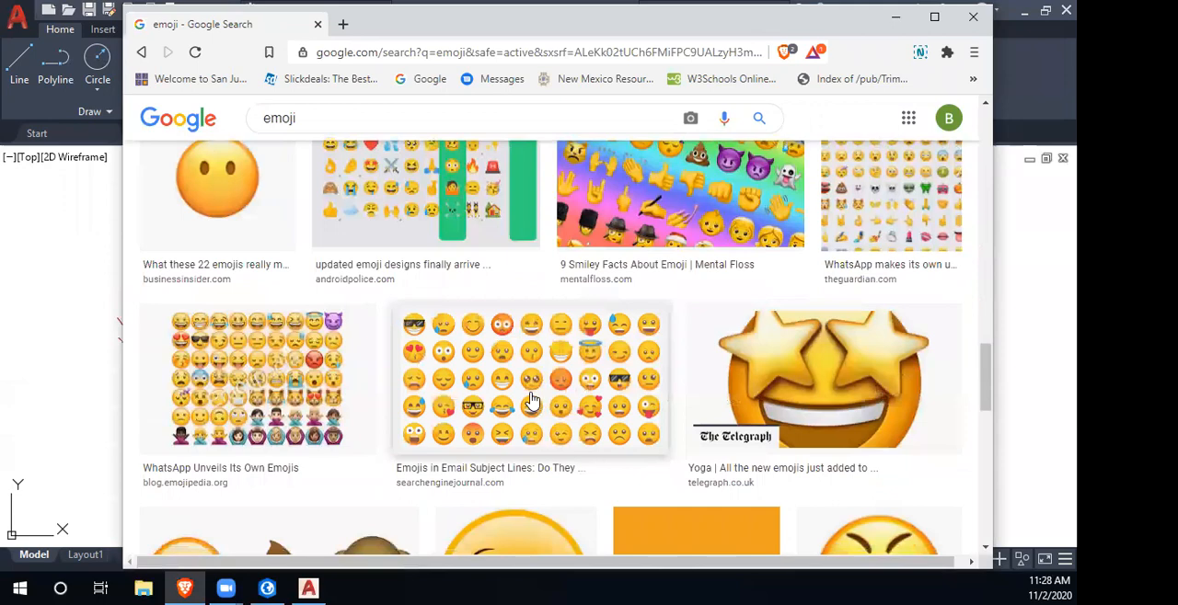
pyautogui.scroll(-1, 626, 423)
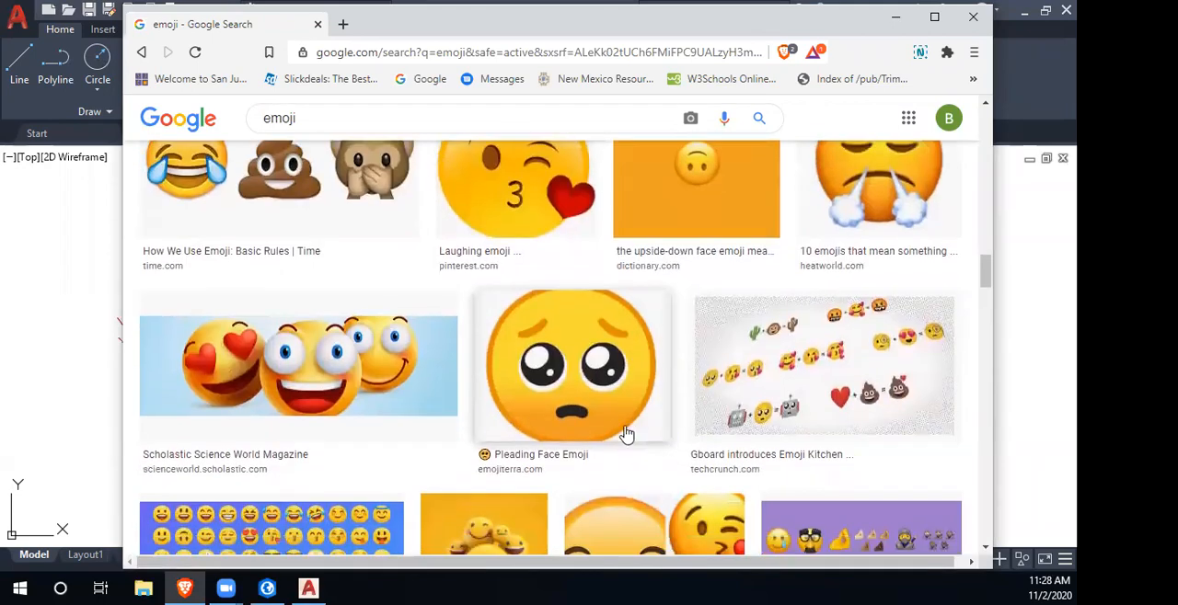
pyautogui.click(592, 357)
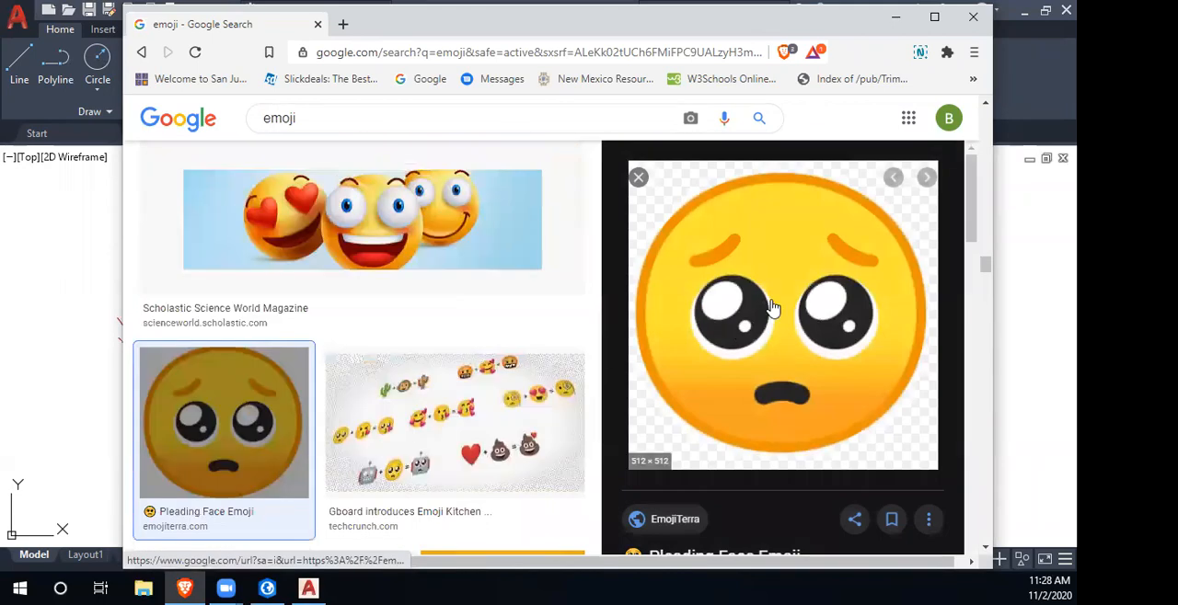
pyautogui.rightClick(779, 302)
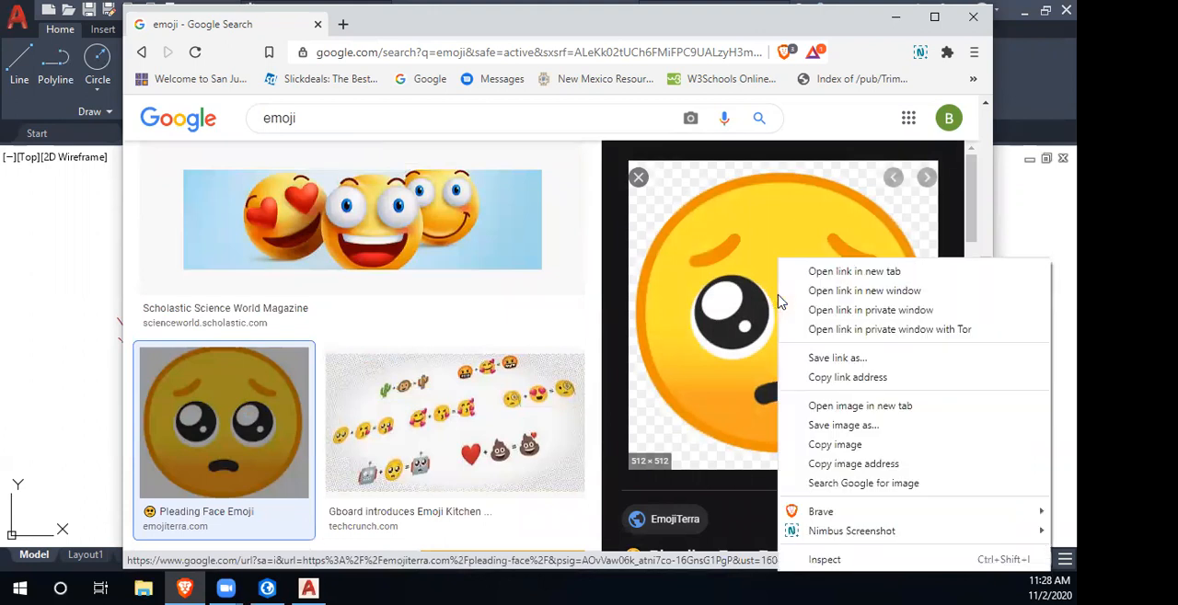
pyautogui.click(848, 366)
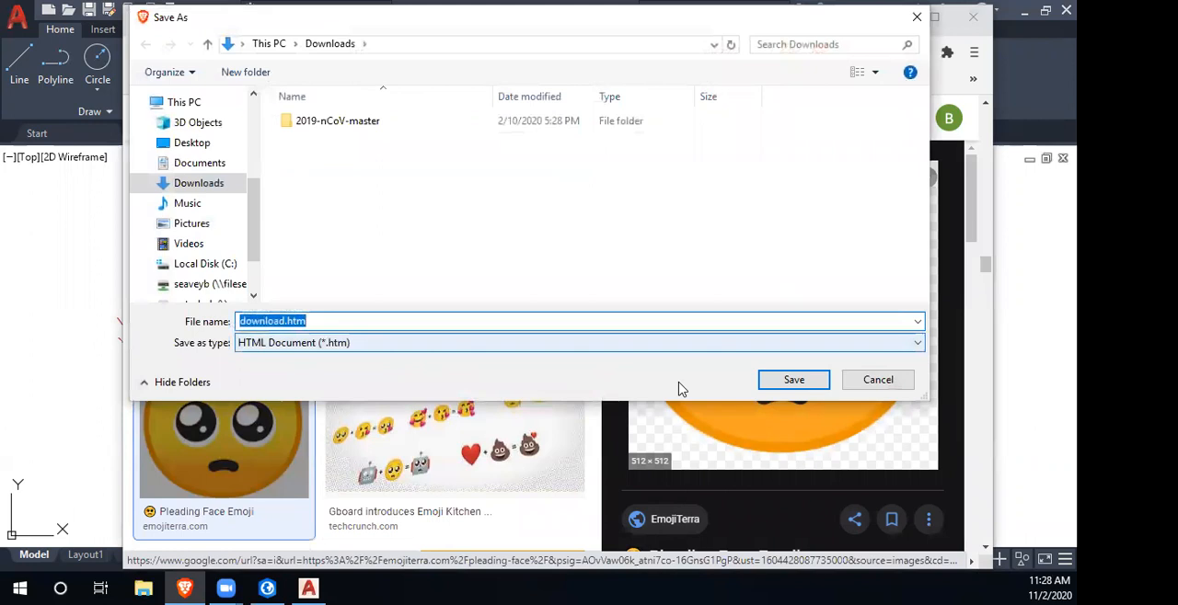
pyautogui.click(793, 377)
# - Open the full-size emoji image in its own tab, save it as 1f97a.png in Downloads, and close the browser
pyautogui.rightClick(793, 336)
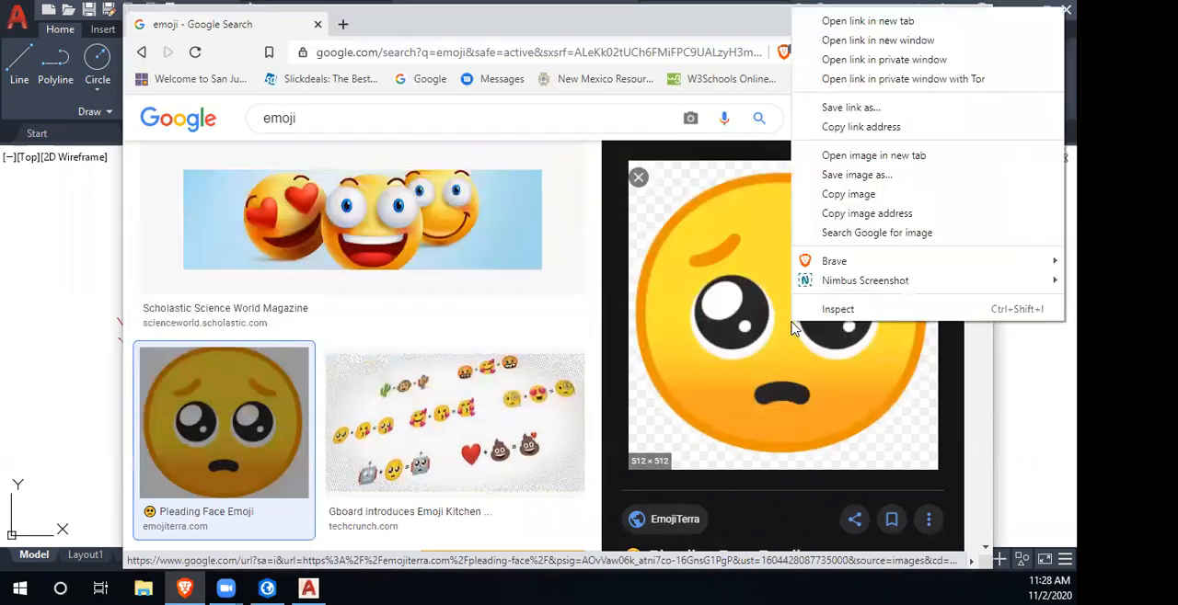
pyautogui.click(881, 163)
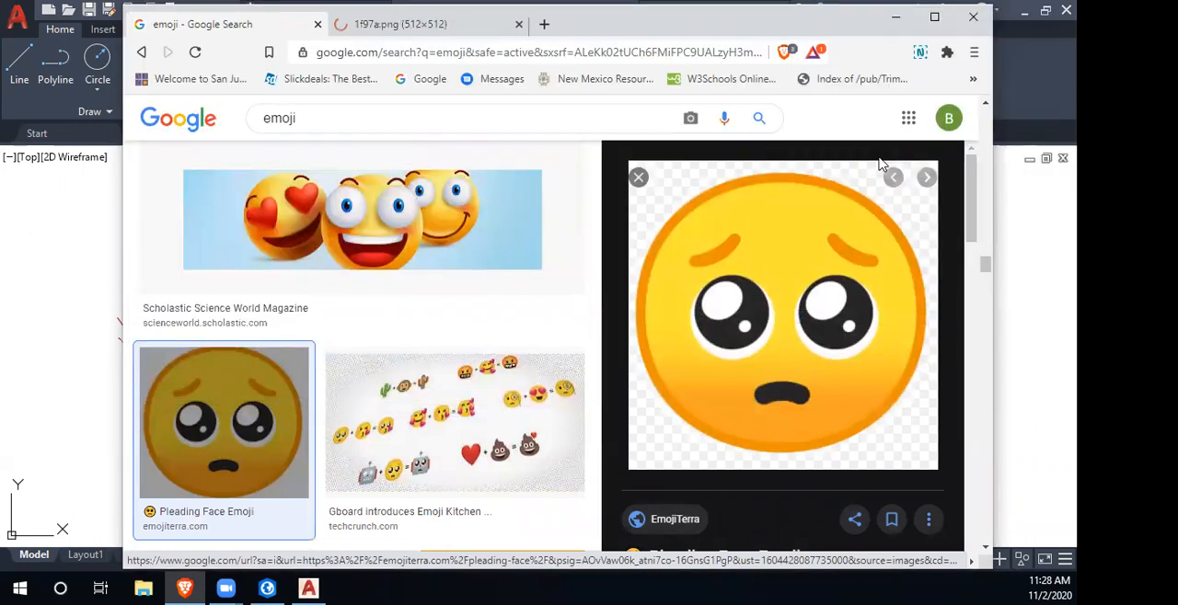
pyautogui.click(440, 22)
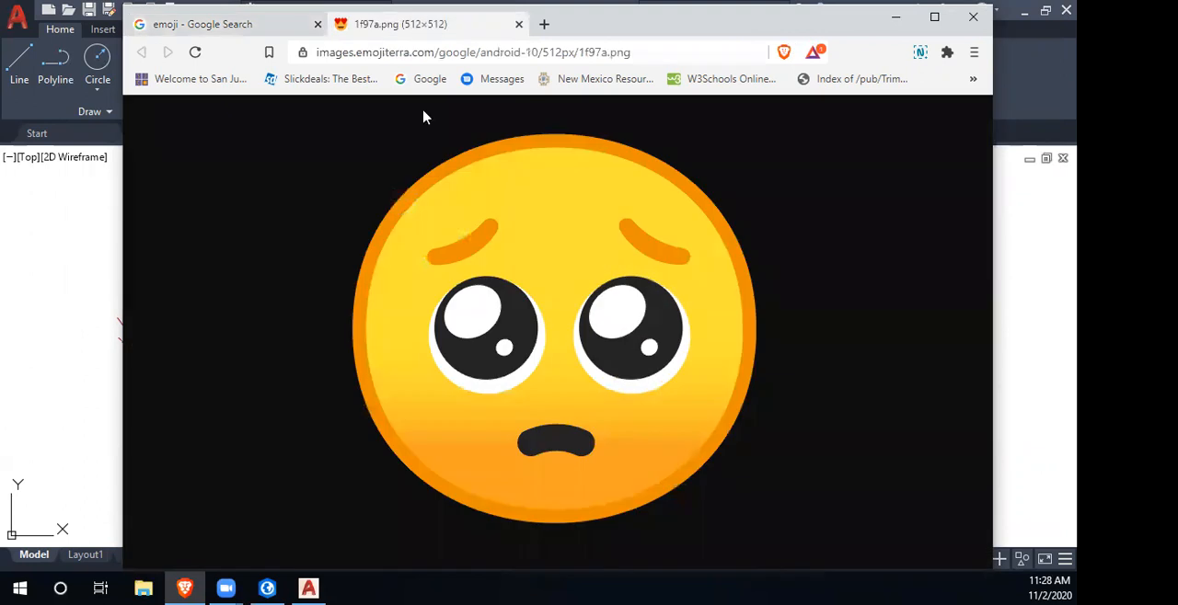
pyautogui.rightClick(538, 280)
pyautogui.click(623, 307)
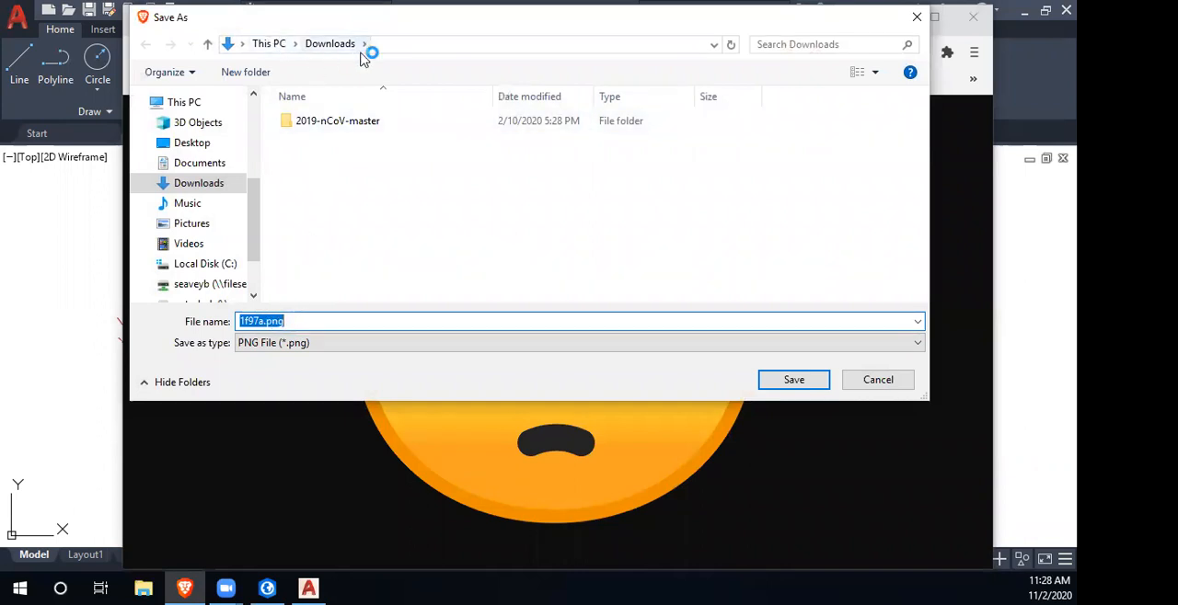
pyautogui.click(781, 380)
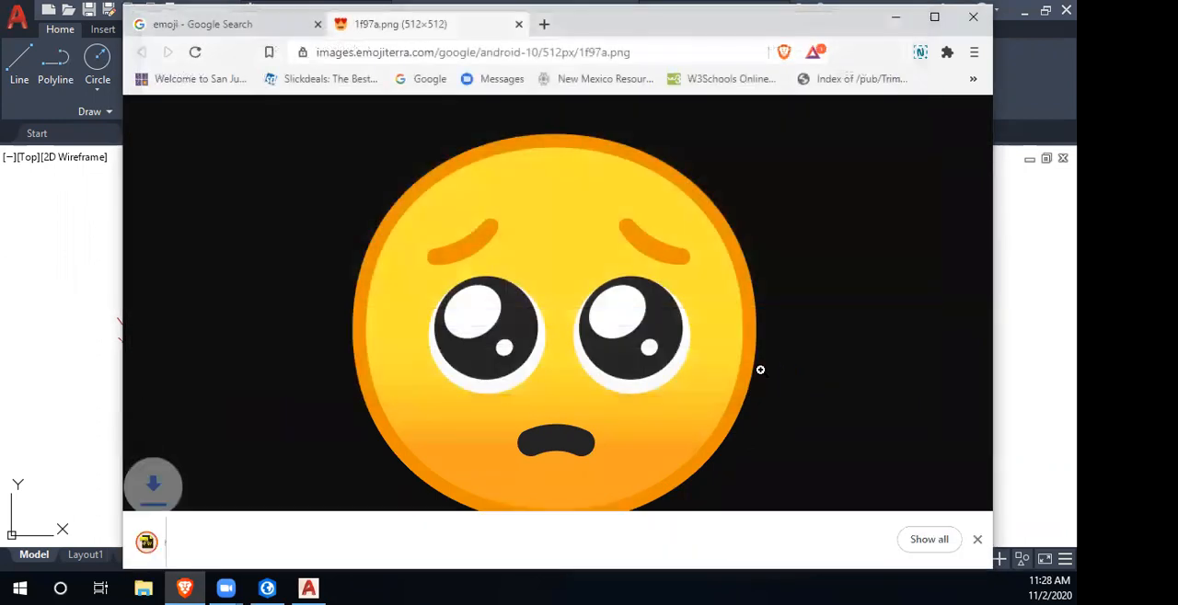
pyautogui.click(973, 18)
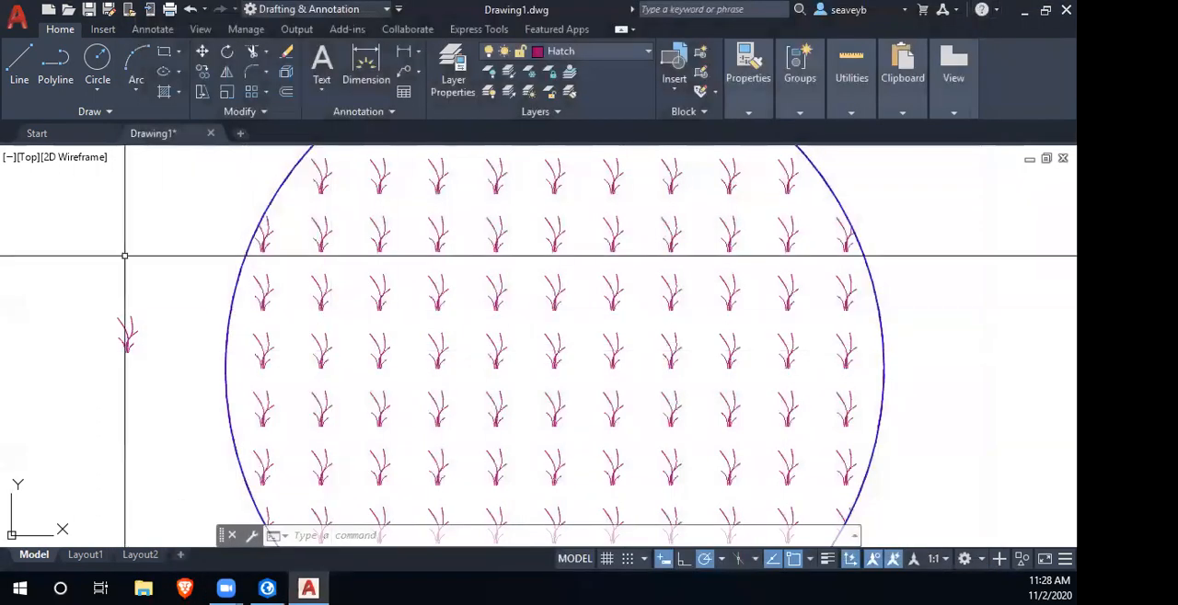
# - Start attaching a reference image to the AutoCAD drawing
pyautogui.click(103, 30)
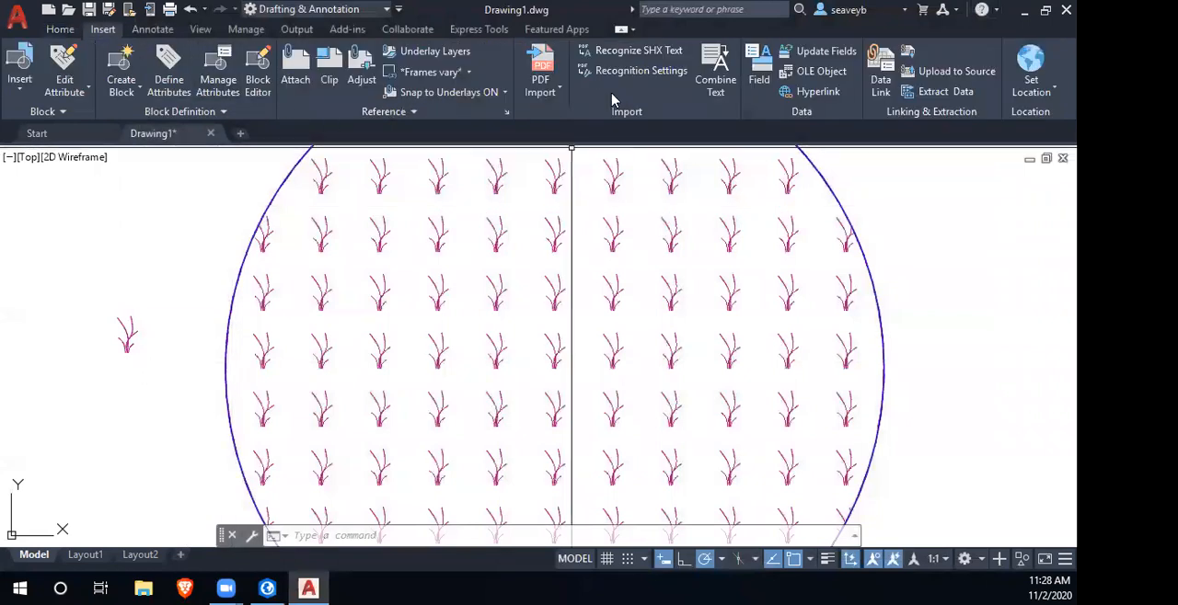
pyautogui.click(296, 69)
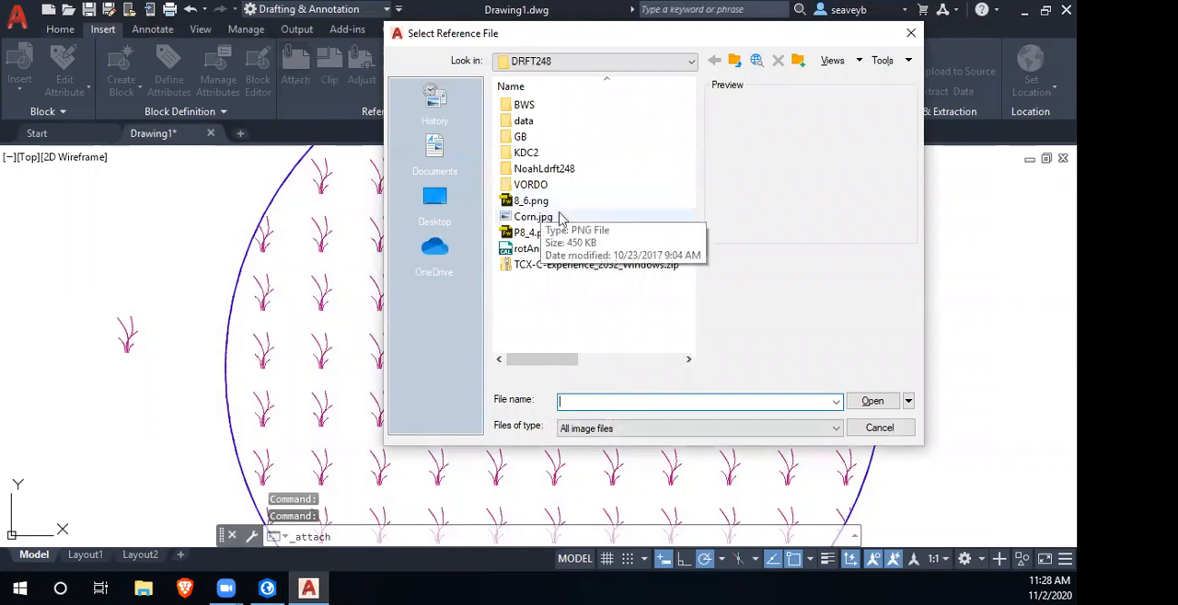
pyautogui.click(531, 61)
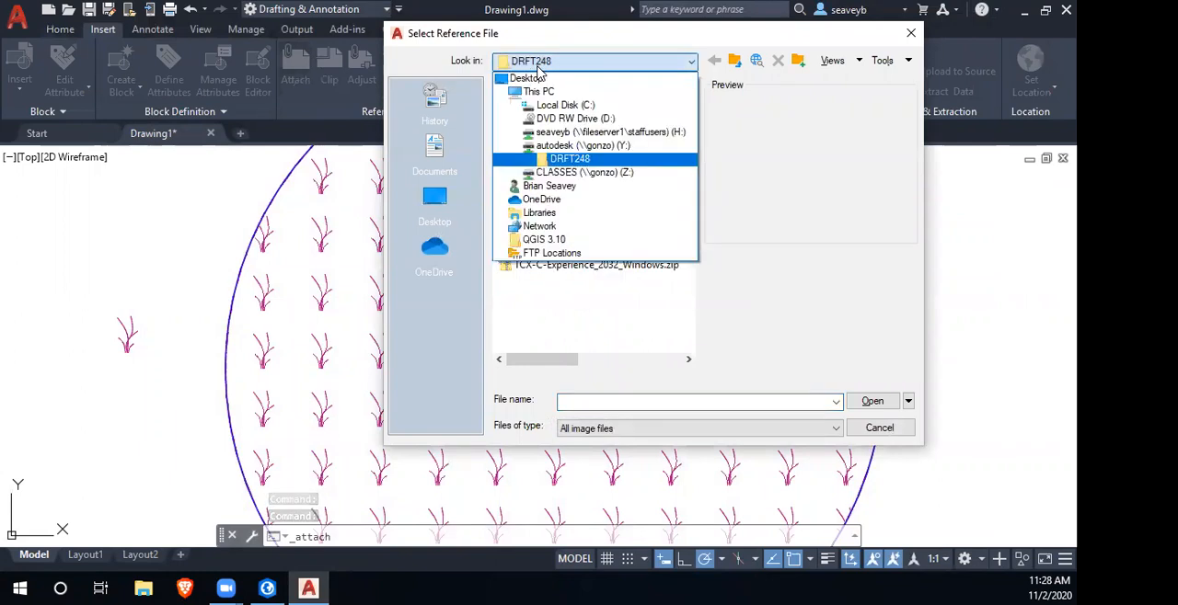
pyautogui.click(550, 213)
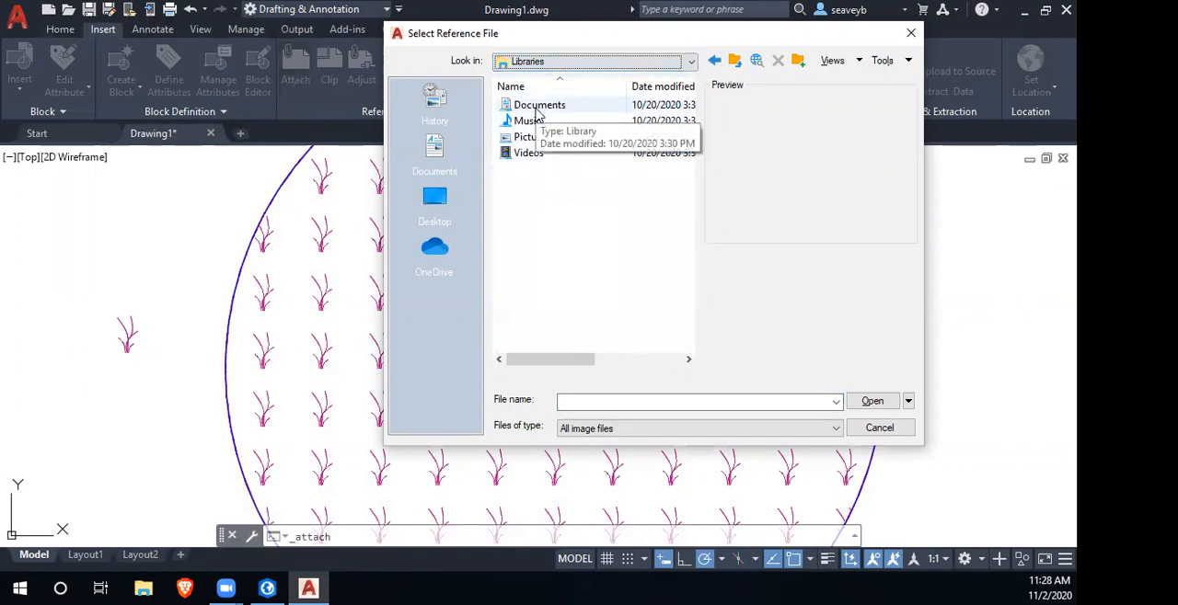
pyautogui.click(439, 150)
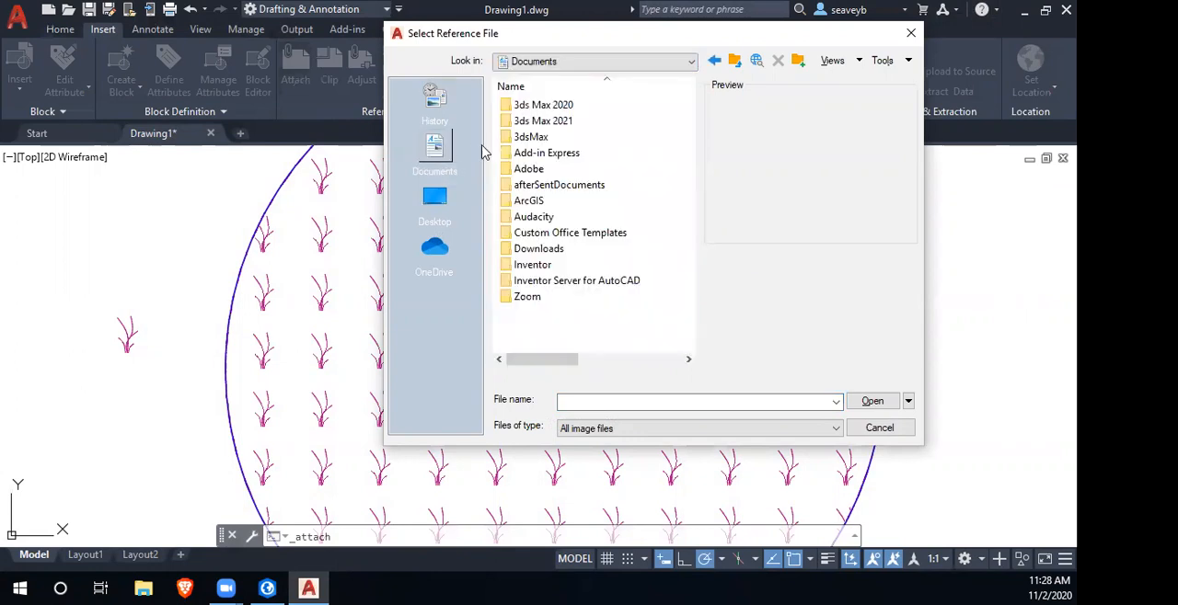
pyautogui.click(437, 103)
# - Browse to the Downloads folder of the current user's profile on the local C: disk for the reference file
pyautogui.click(604, 64)
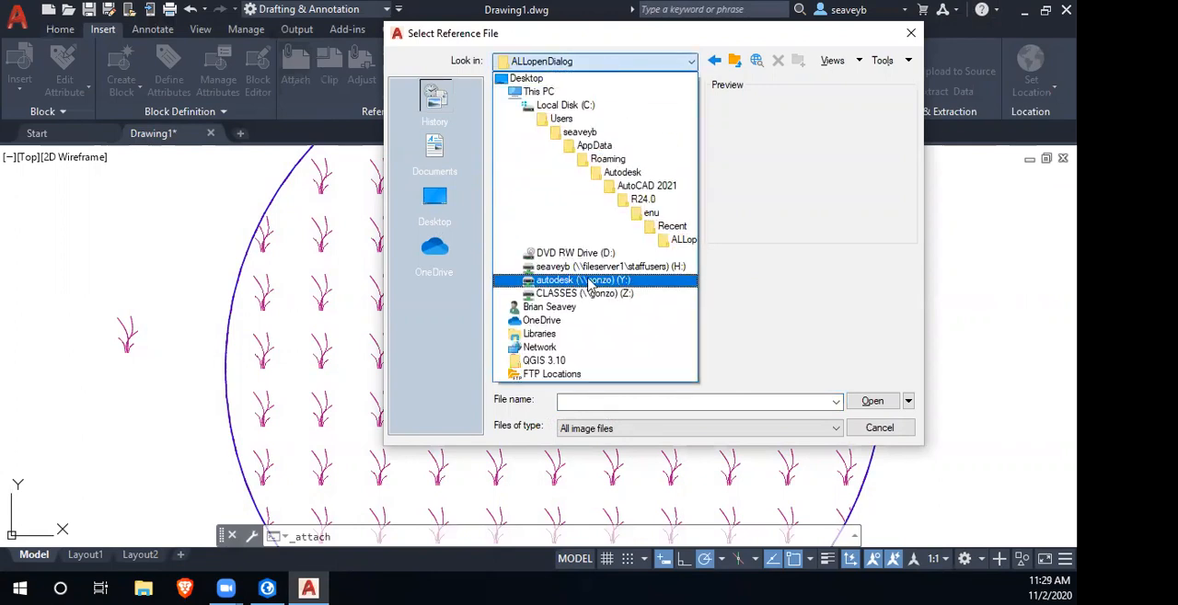
pyautogui.click(567, 106)
pyautogui.doubleClick(539, 344)
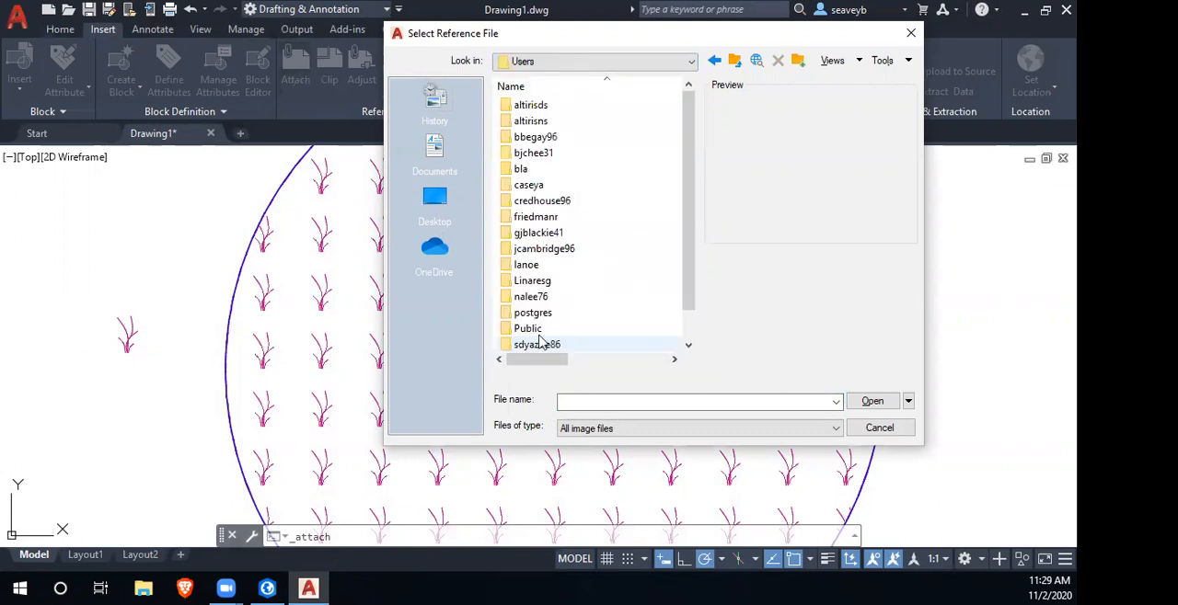
pyautogui.scroll(-1, 583, 226)
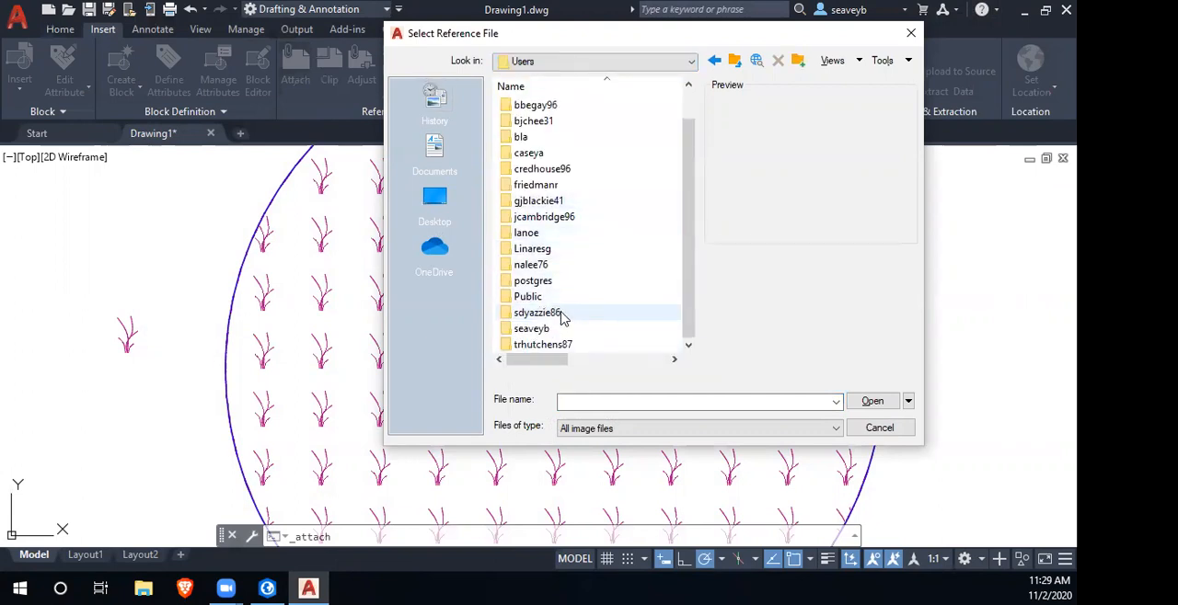
pyautogui.scroll(1, 558, 329)
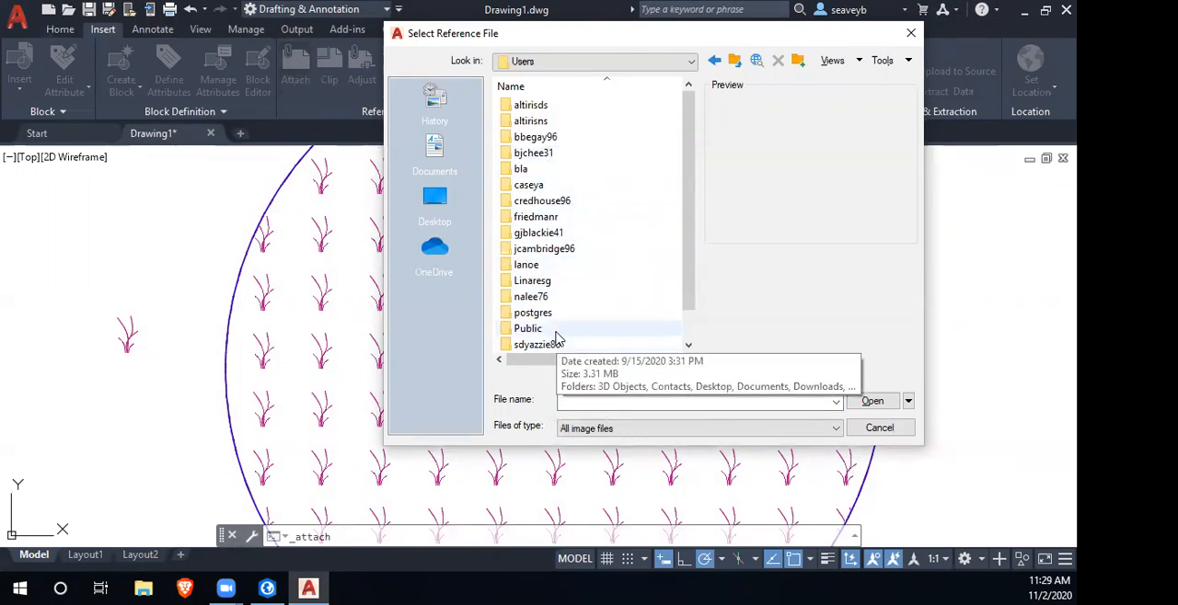
pyautogui.scroll(-1, 565, 266)
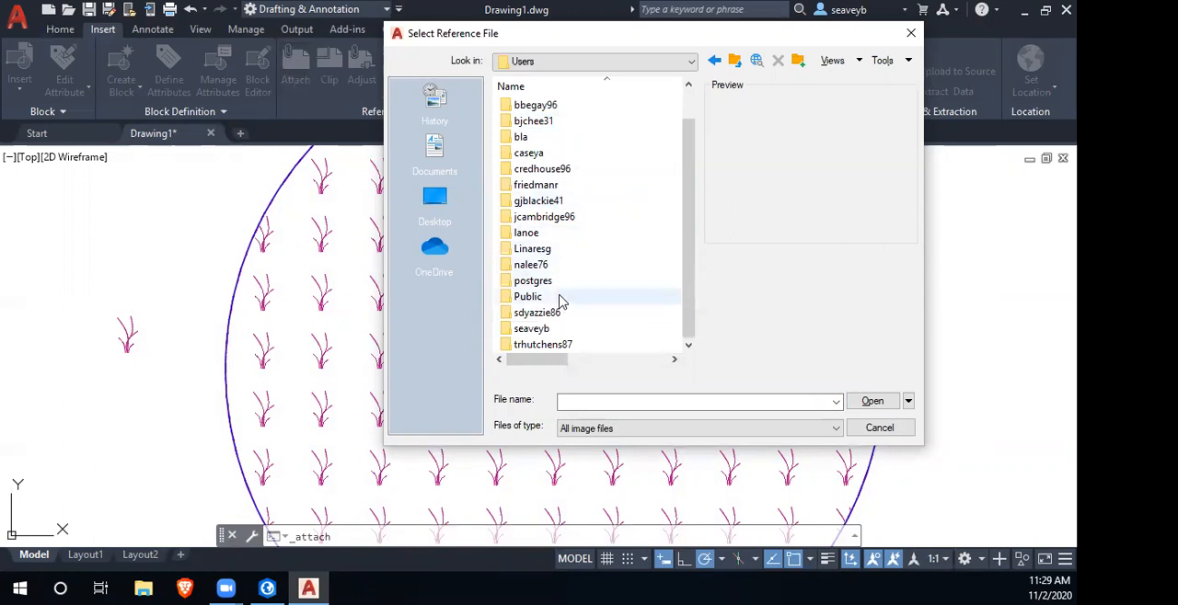
pyautogui.click(558, 331)
pyautogui.doubleClick(558, 331)
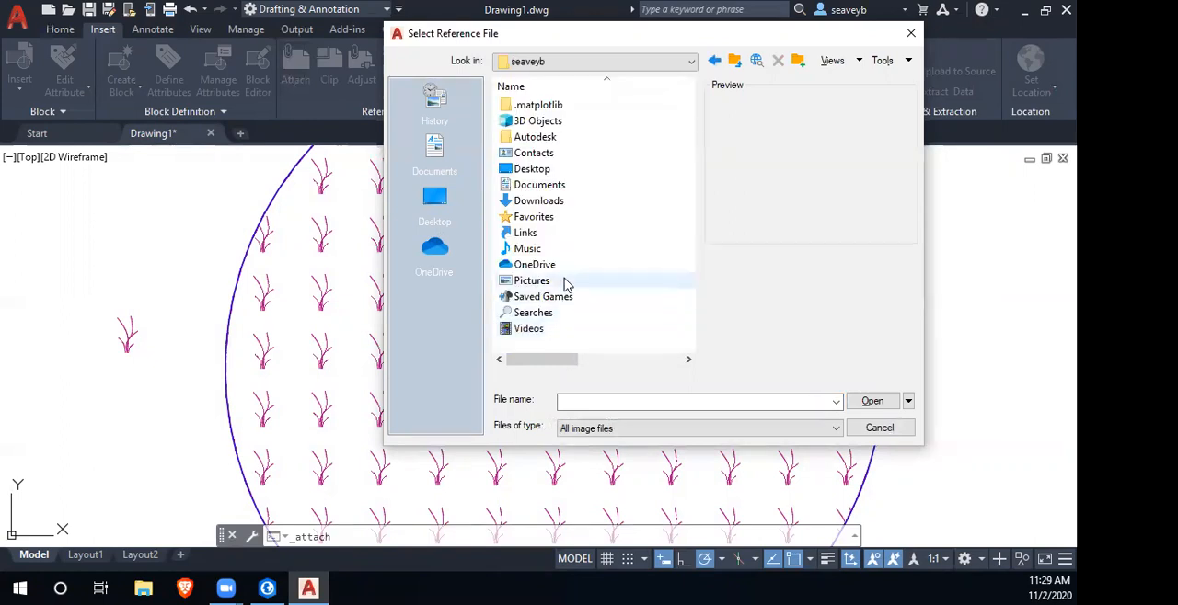
pyautogui.doubleClick(558, 202)
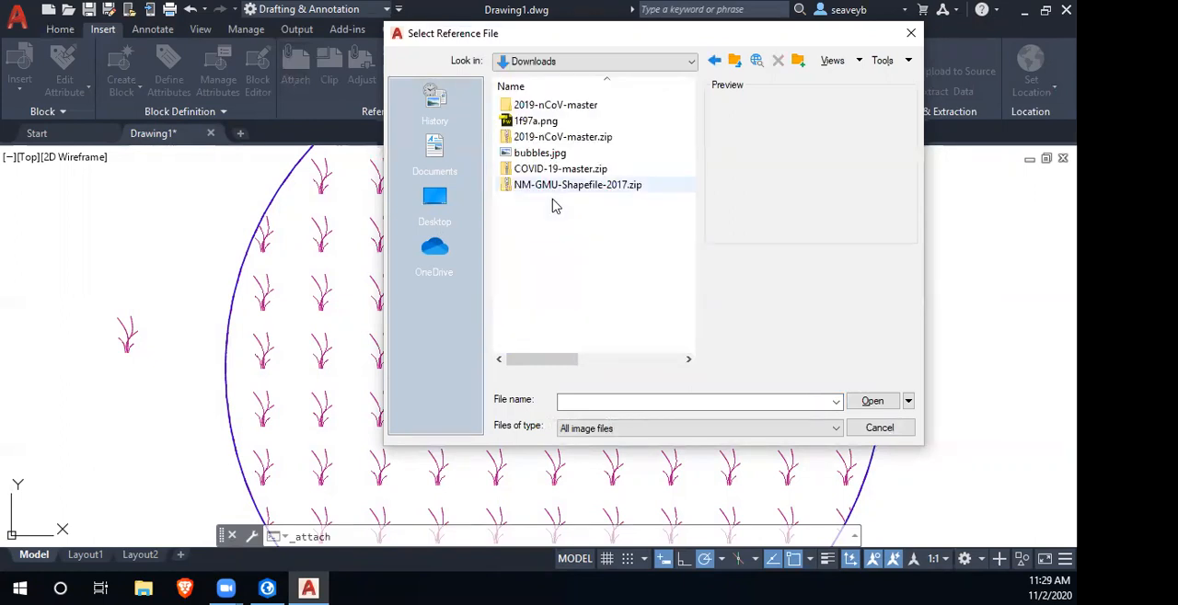
# - Attach 1f97a.png with a relative path, placing it outside the circle above the grass block at a scale of about 0.52
pyautogui.click(548, 124)
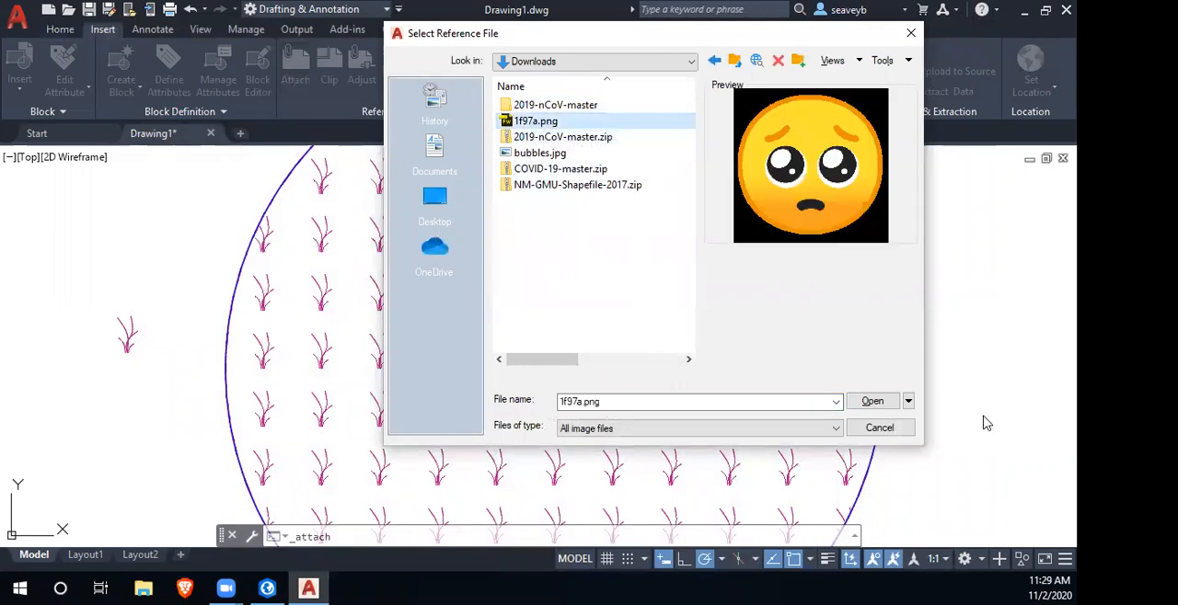
pyautogui.click(864, 402)
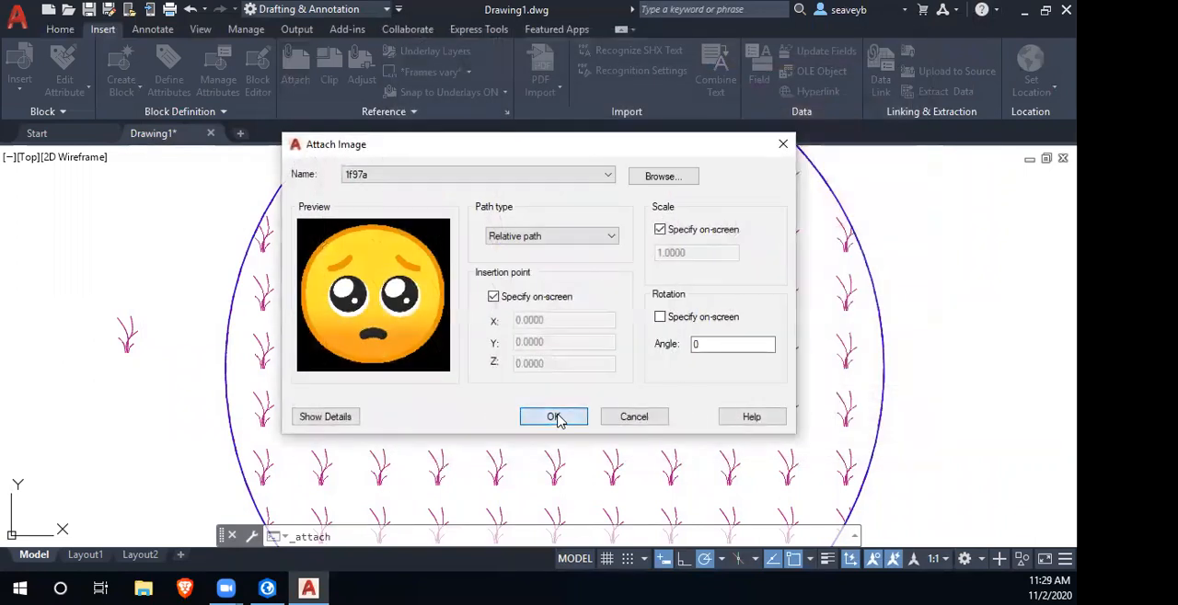
pyautogui.click(553, 417)
pyautogui.click(58, 272)
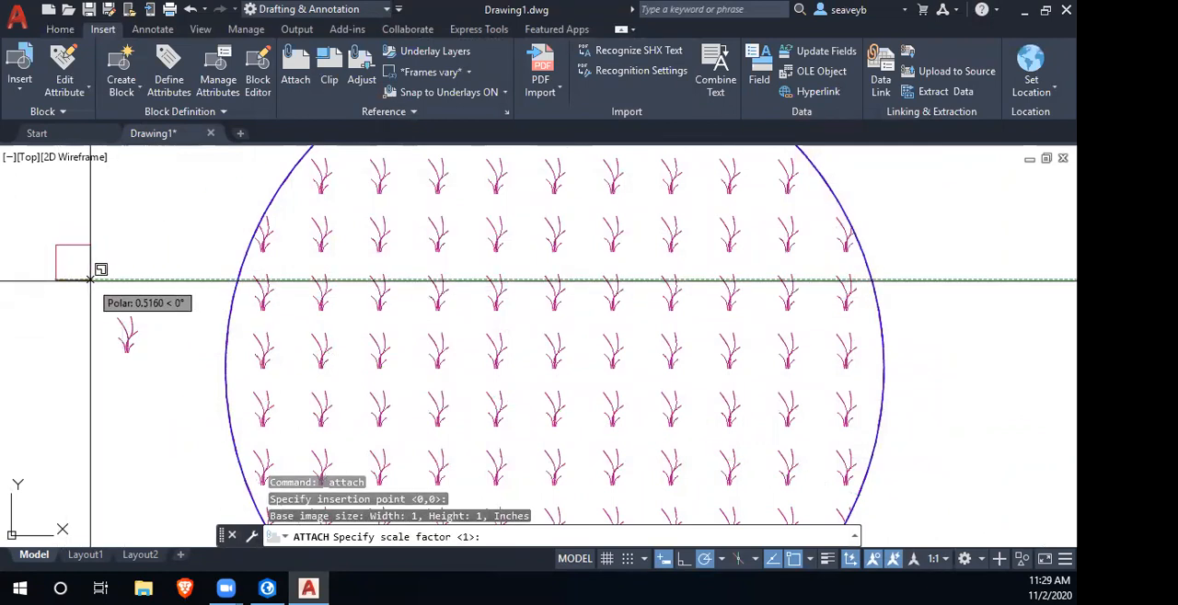
pyautogui.click(91, 279)
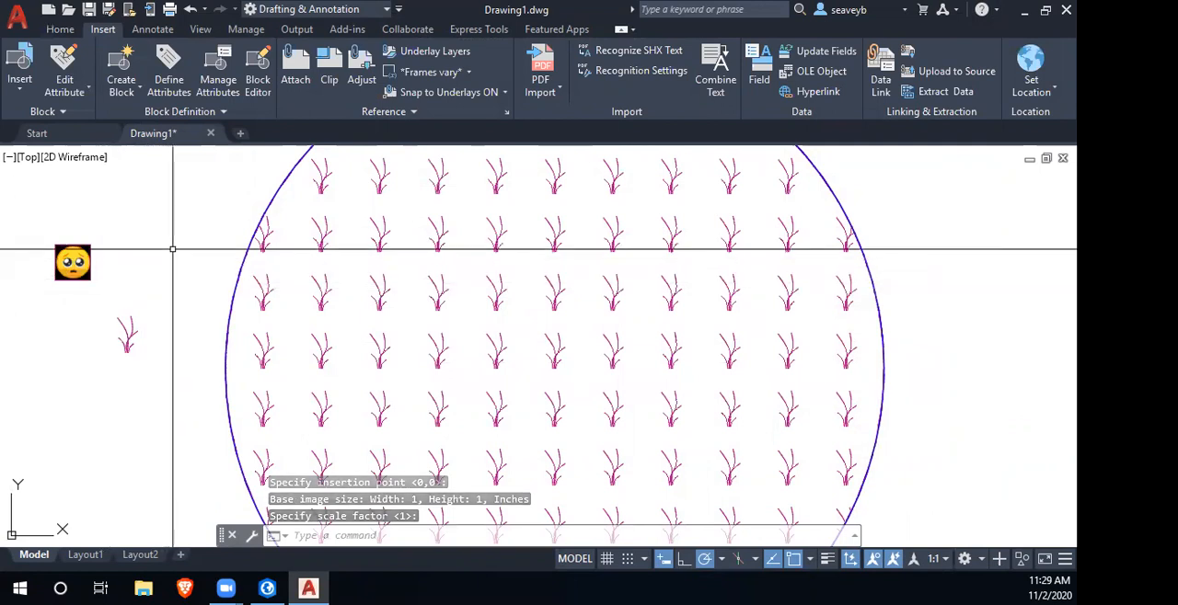
# - Erase the grass hatch from the circle and start an image SuperHatch with 1f97a.png, accepting the attachment settings
pyautogui.click(384, 294)
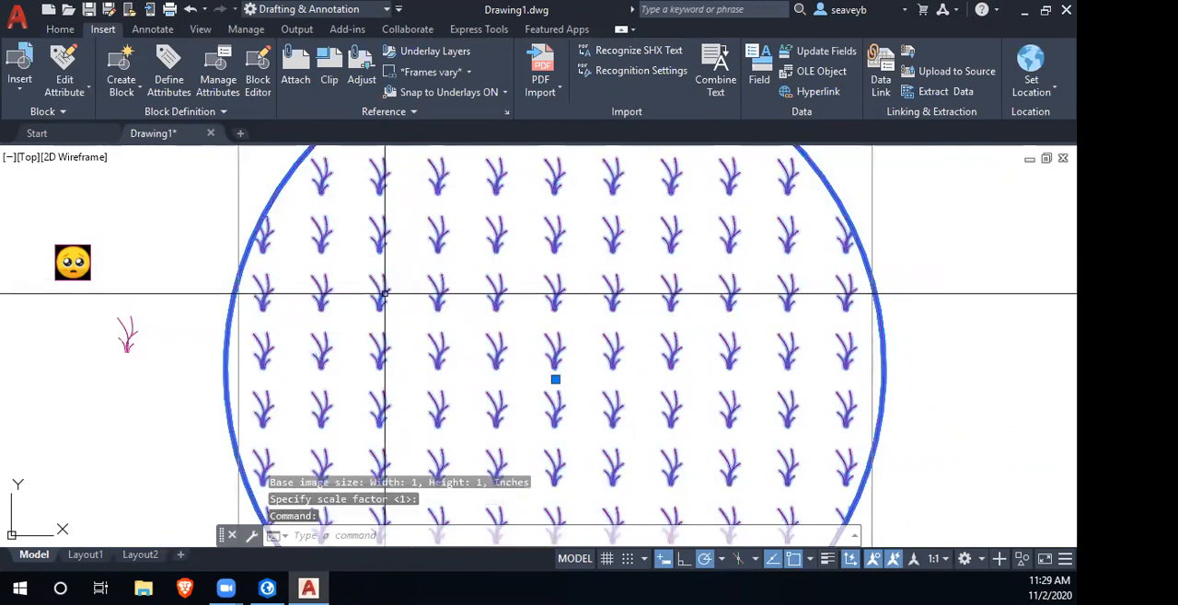
pyautogui.press('Delete')
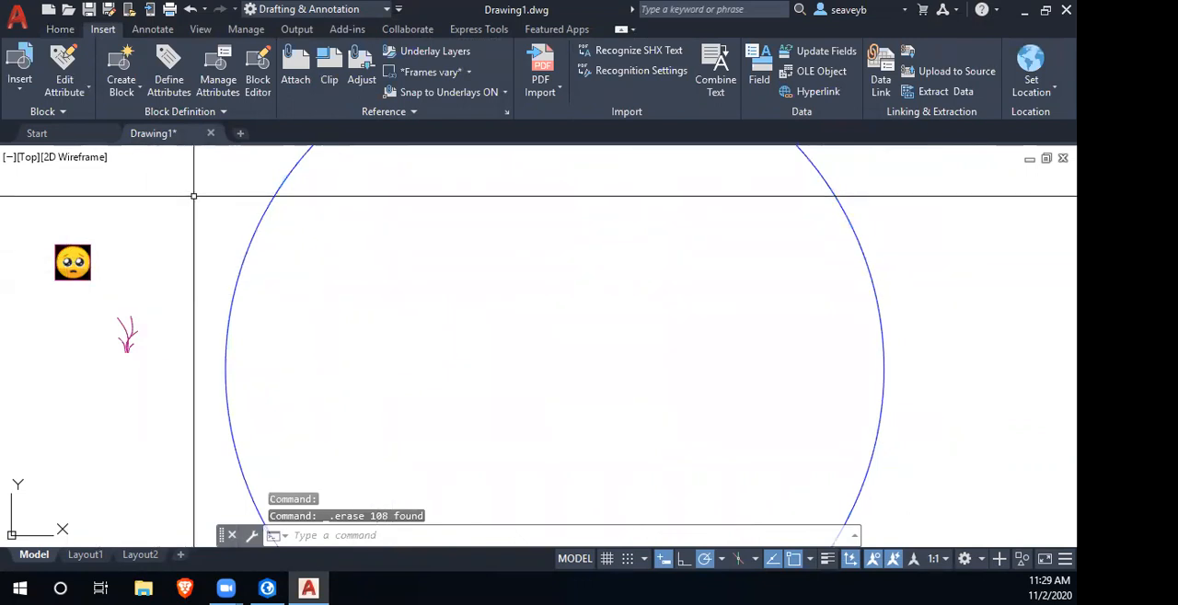
pyautogui.write('superhatch')
pyautogui.press('Return')
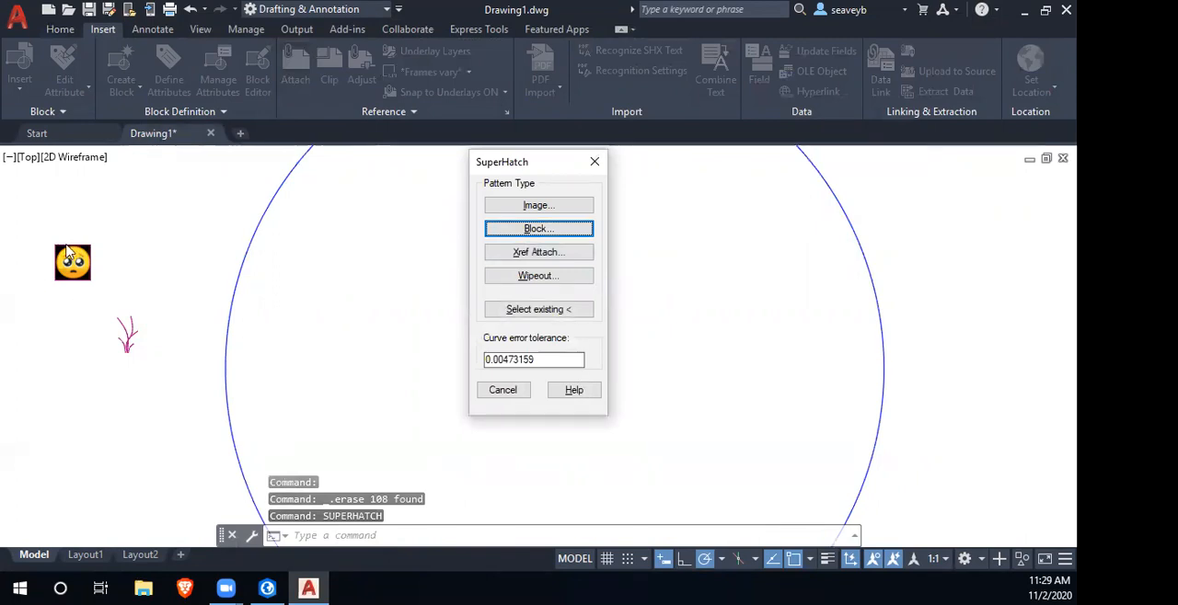
pyautogui.click(539, 206)
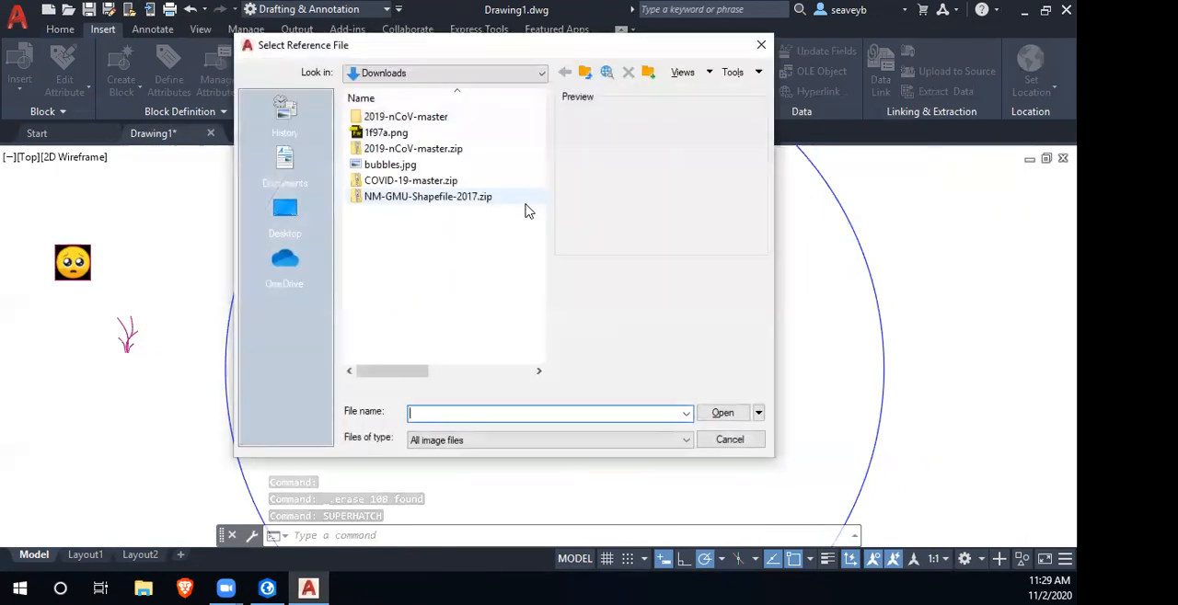
pyautogui.doubleClick(386, 132)
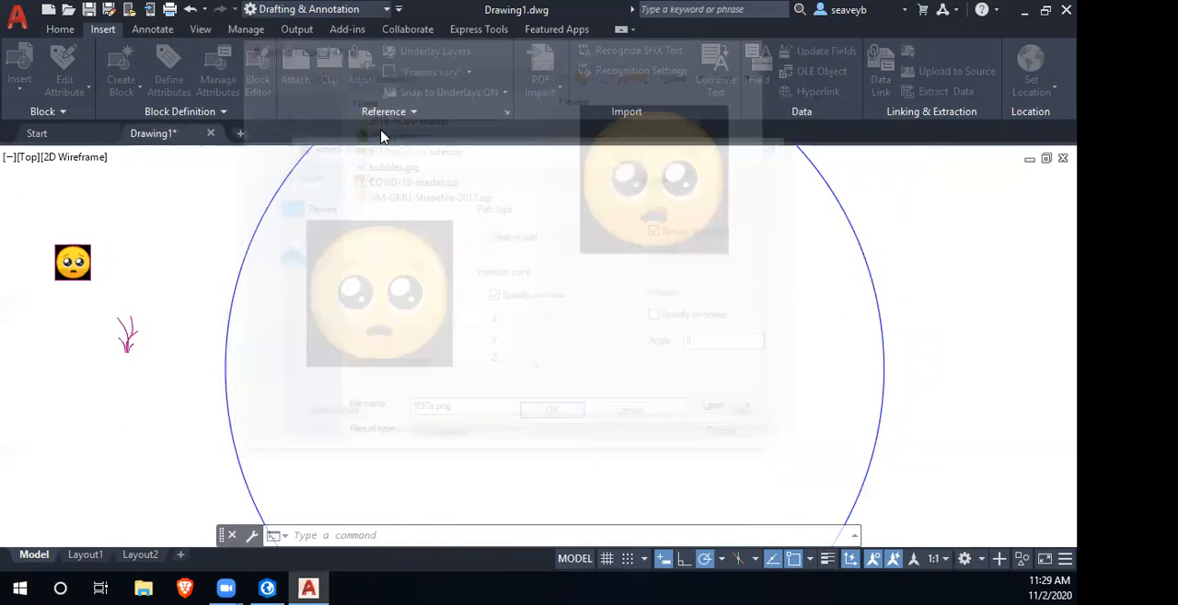
pyautogui.click(553, 416)
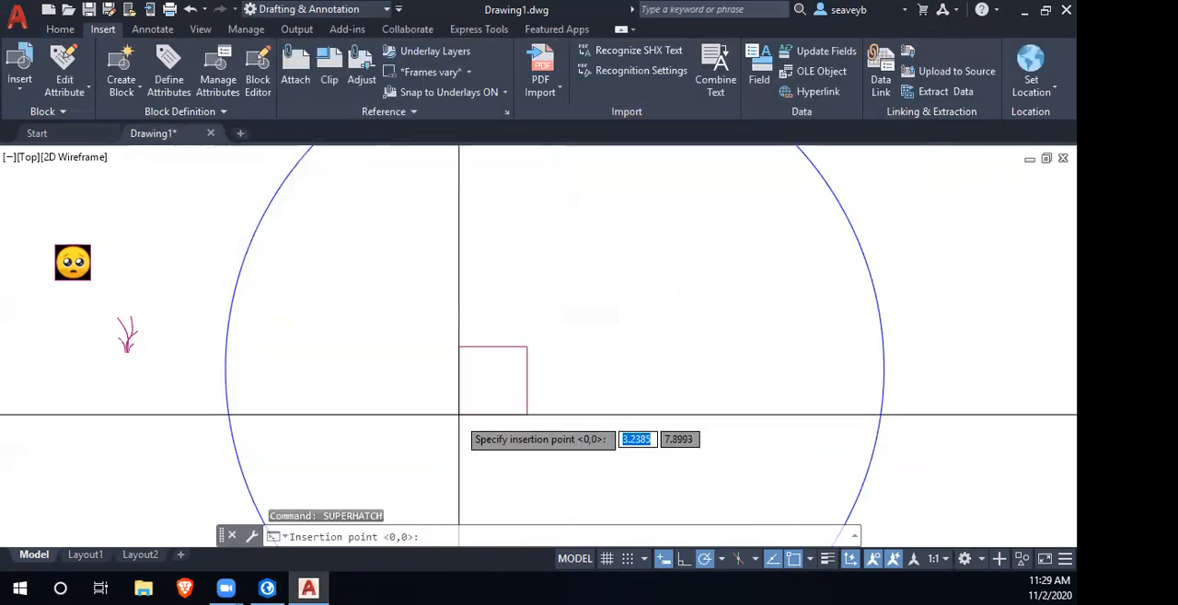
# - Place the emoji inside the circle at a scale of about 0.36, accept its placement, and fill the circle with the SuperHatch
pyautogui.click(362, 377)
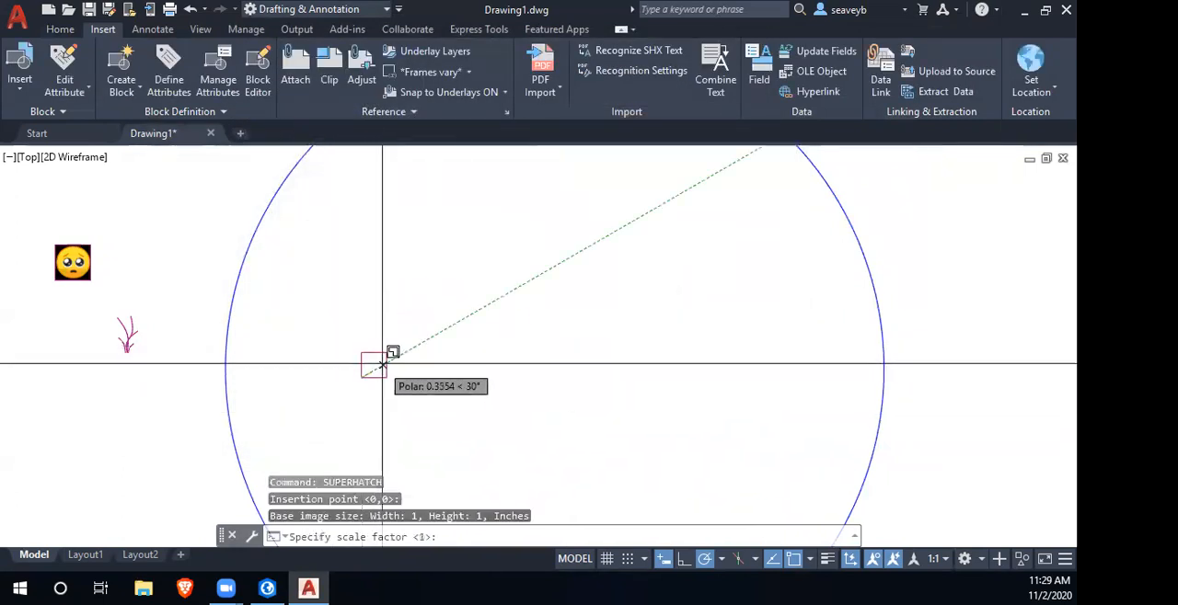
pyautogui.press('Return')
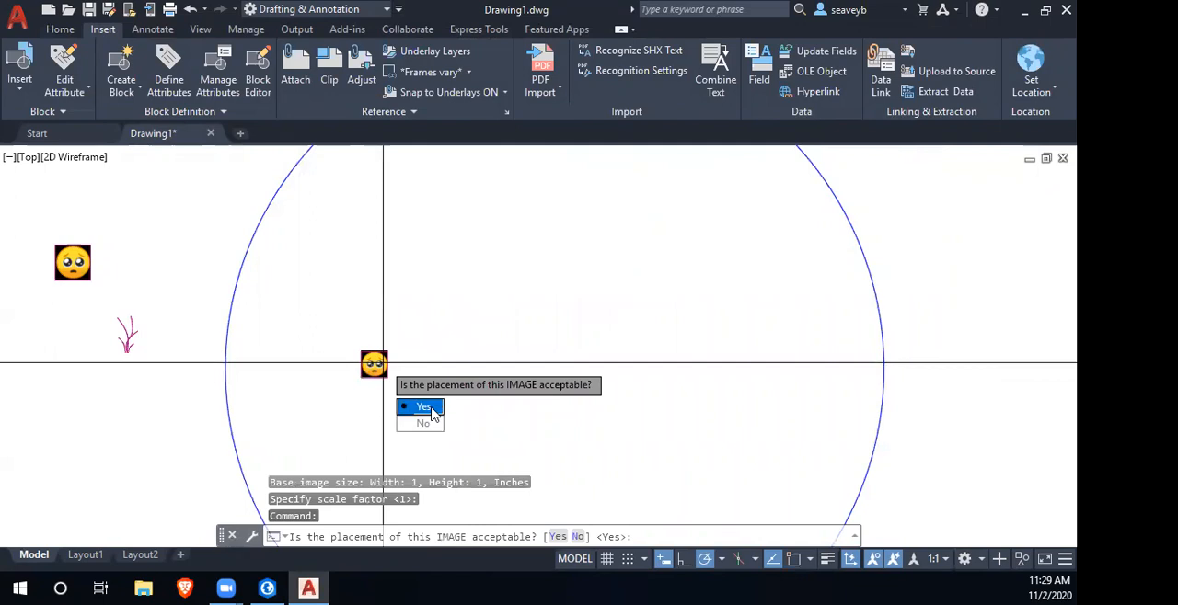
pyautogui.click(425, 407)
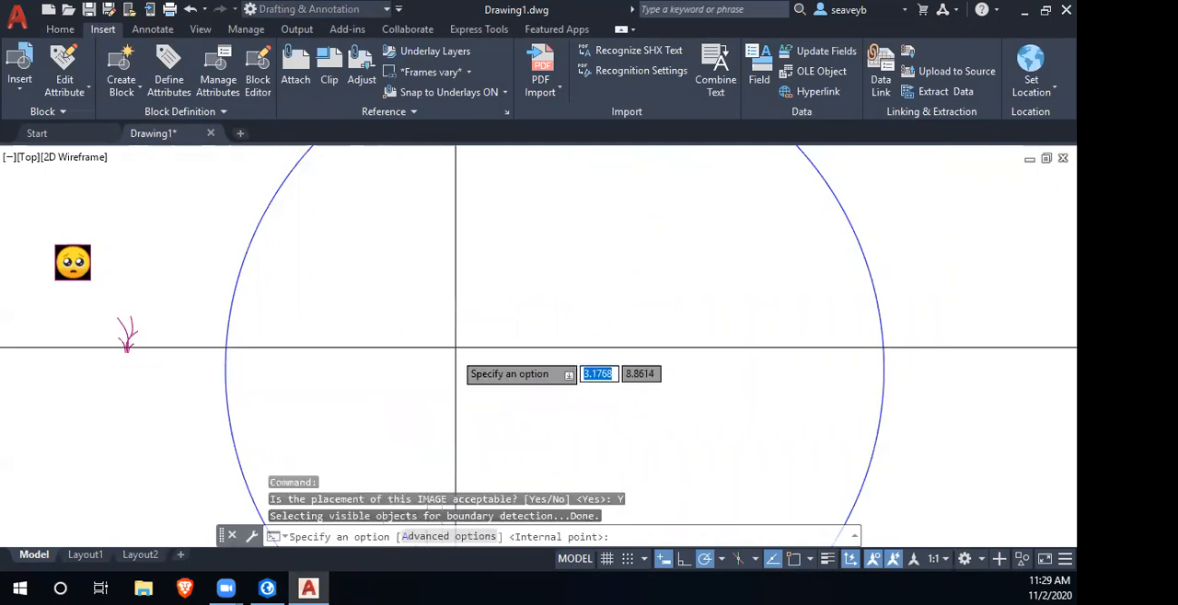
pyautogui.click(615, 250)
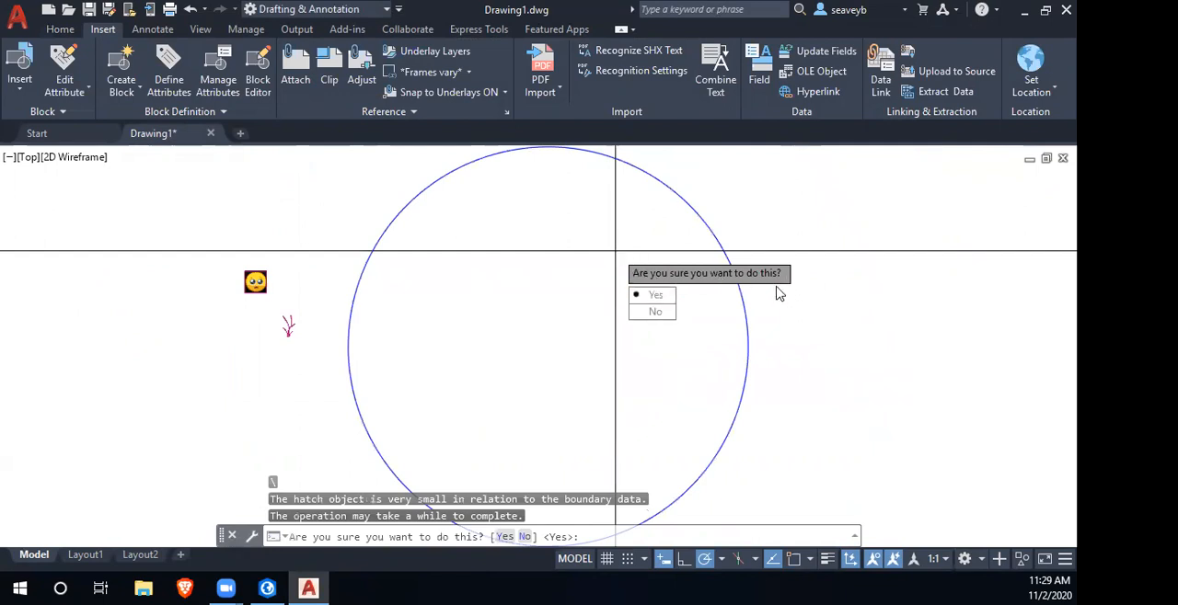
pyautogui.click(653, 296)
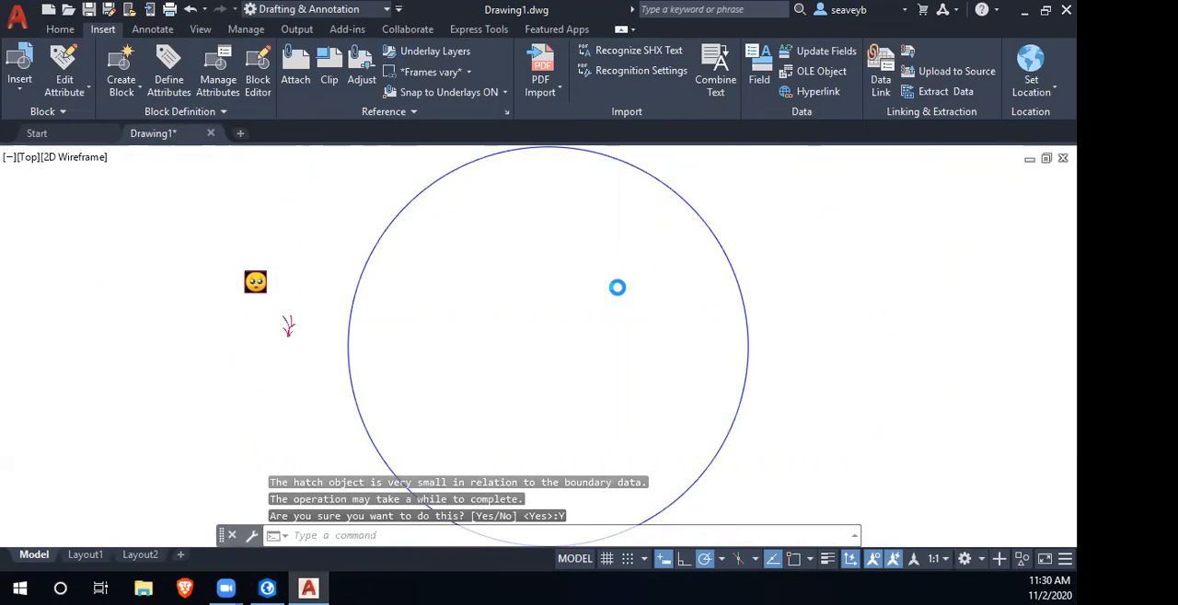
pyautogui.scroll(-2, 634, 289)
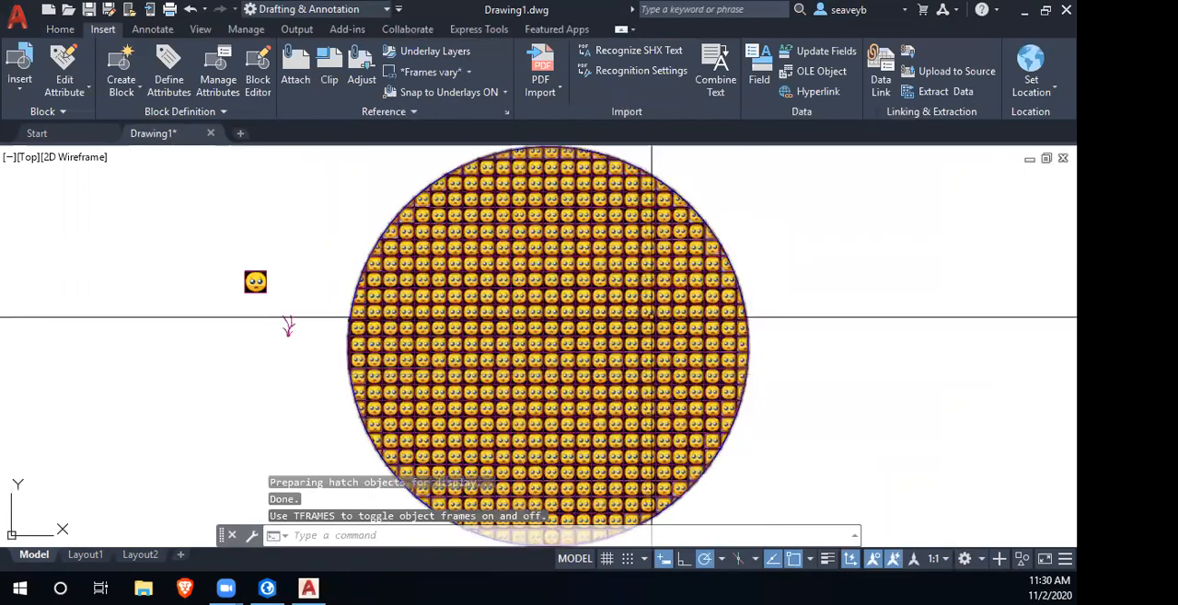
pyautogui.scroll(8, 668, 364)
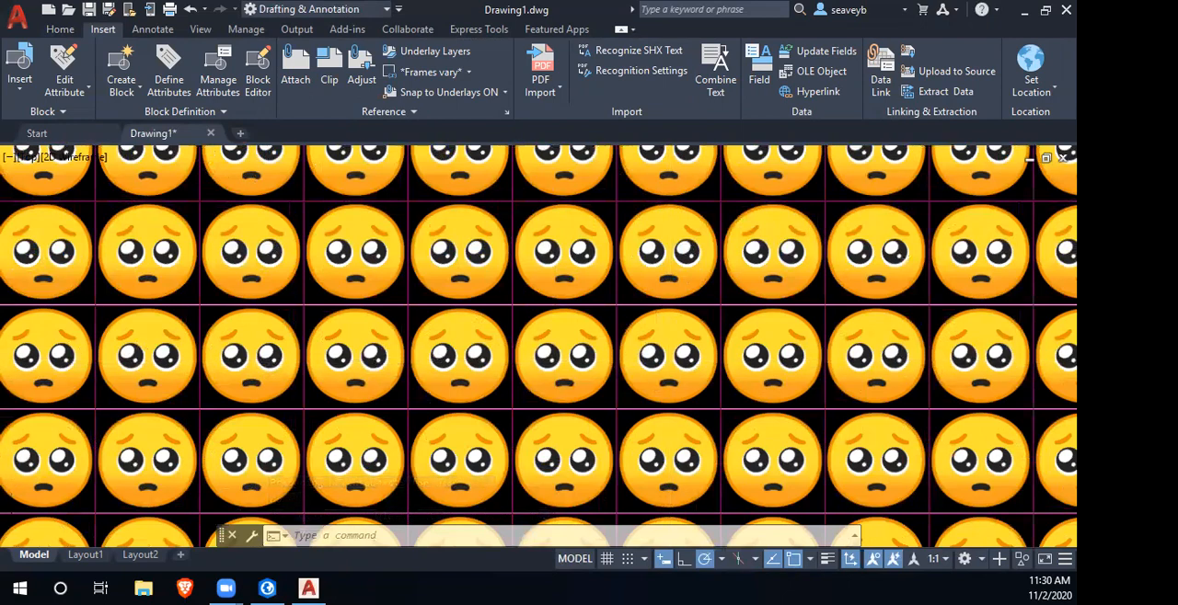
pyautogui.scroll(-2, 668, 364)
pyautogui.scroll(-6, 363, 344)
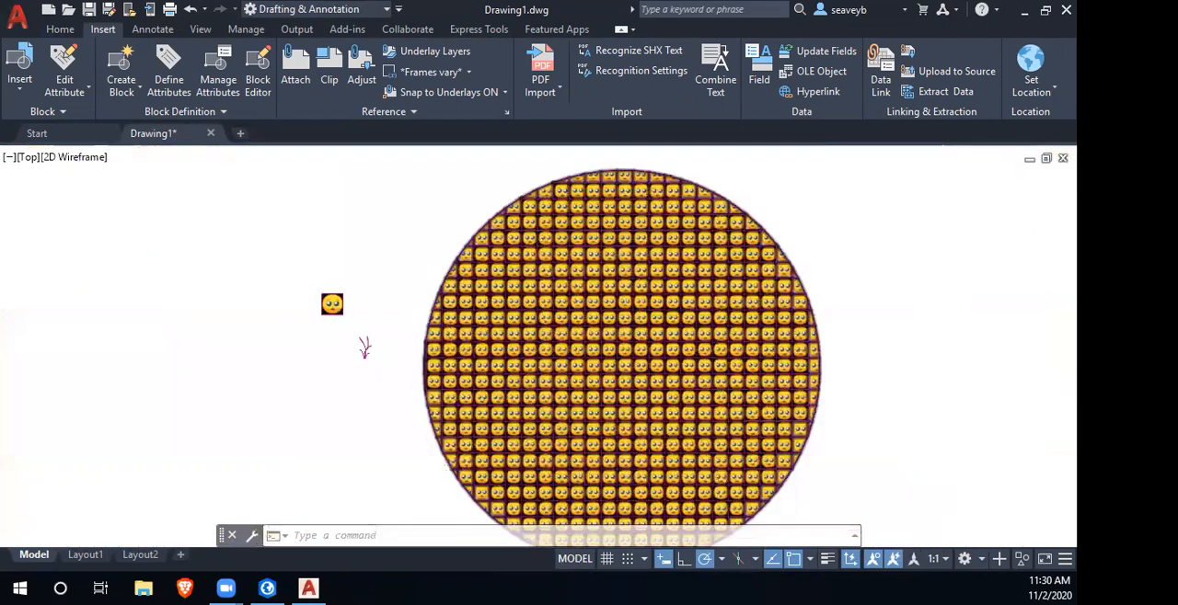
# - Erase the emoji hatch from the circle and the separate emoji image beside the grass block
pyautogui.scroll(-2, 634, 345)
pyautogui.click(631, 356)
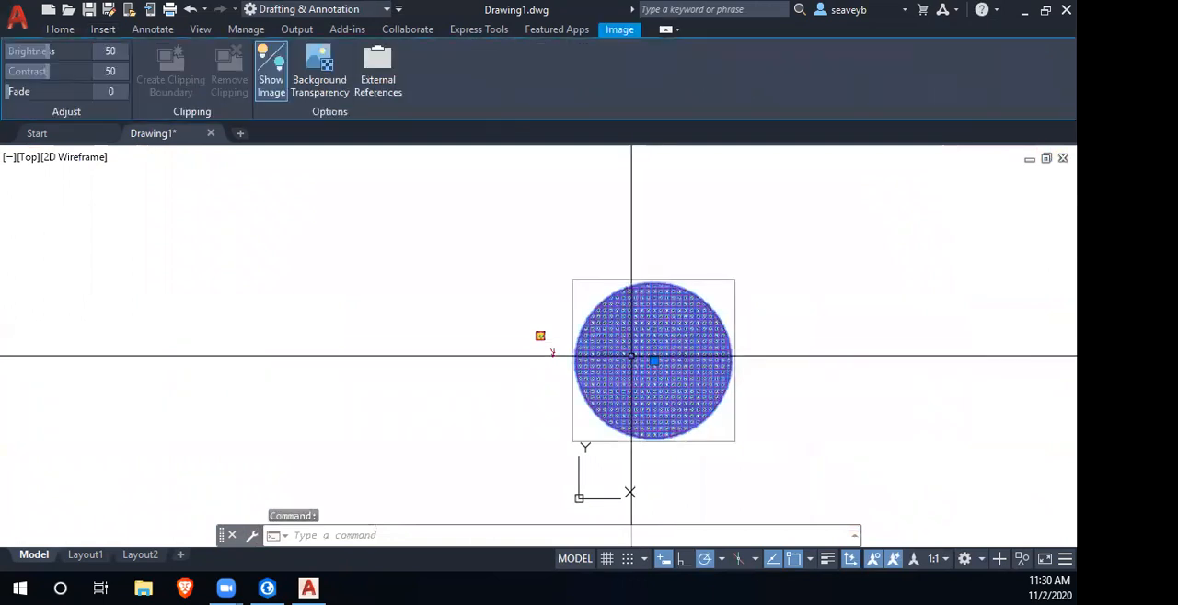
pyautogui.press('Delete')
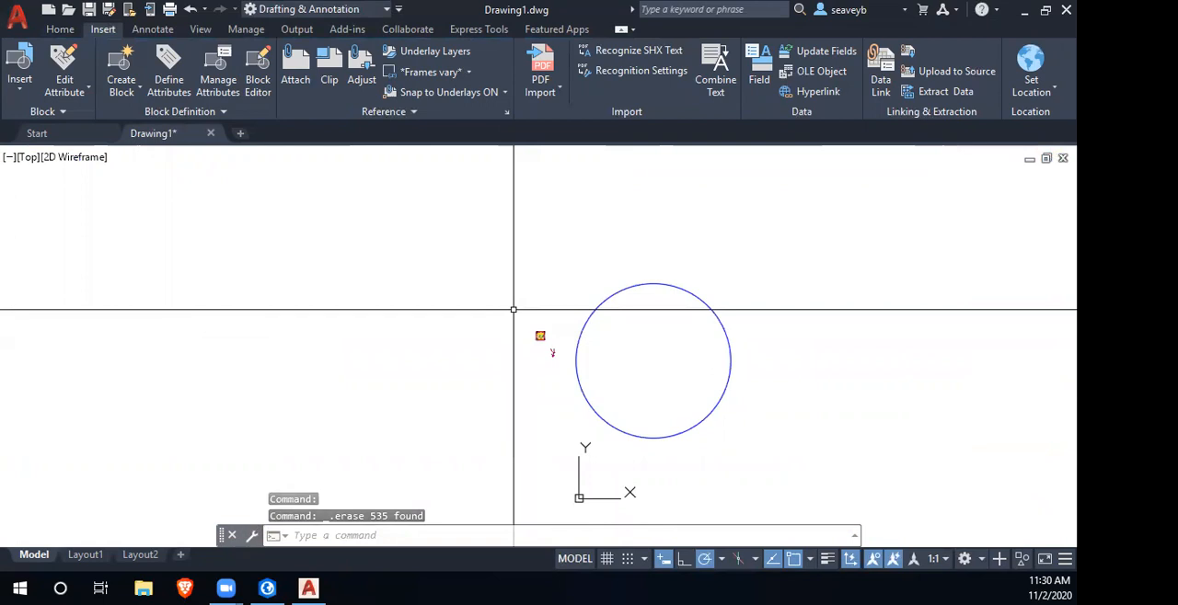
pyautogui.click(513, 310)
pyautogui.click(543, 334)
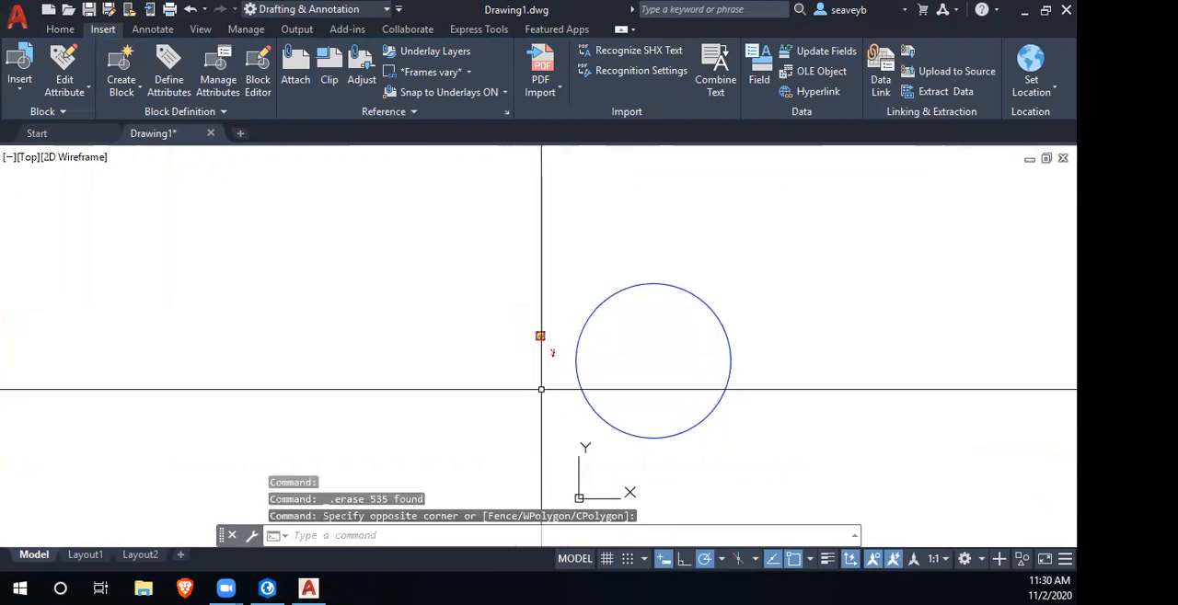
pyautogui.scroll(4, 539, 334)
pyautogui.click(541, 334)
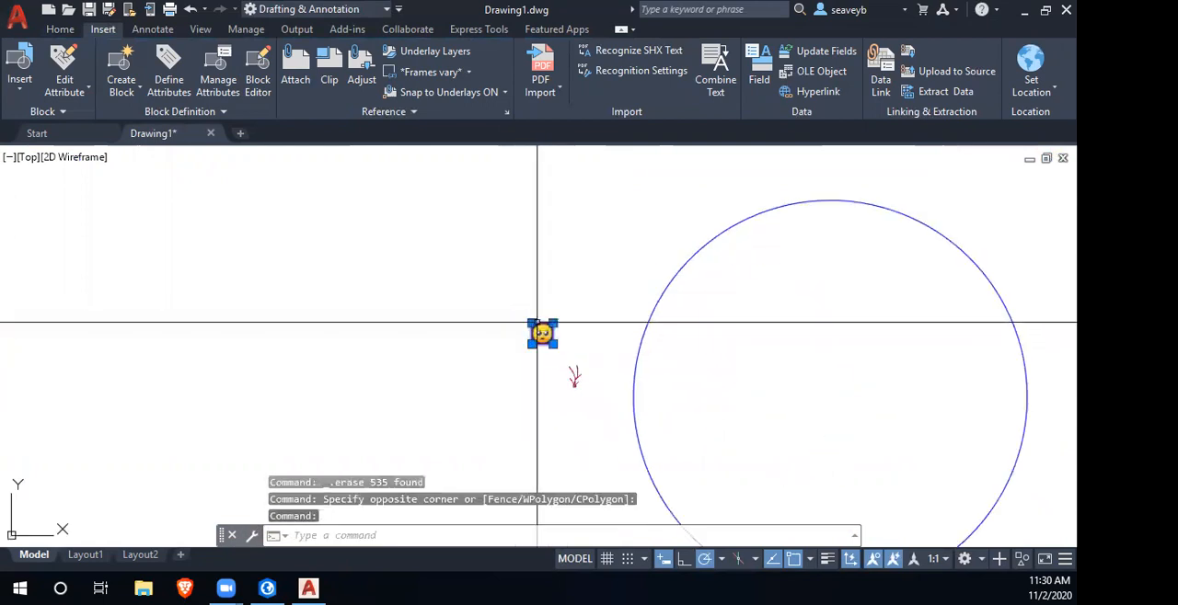
pyautogui.press('Delete')
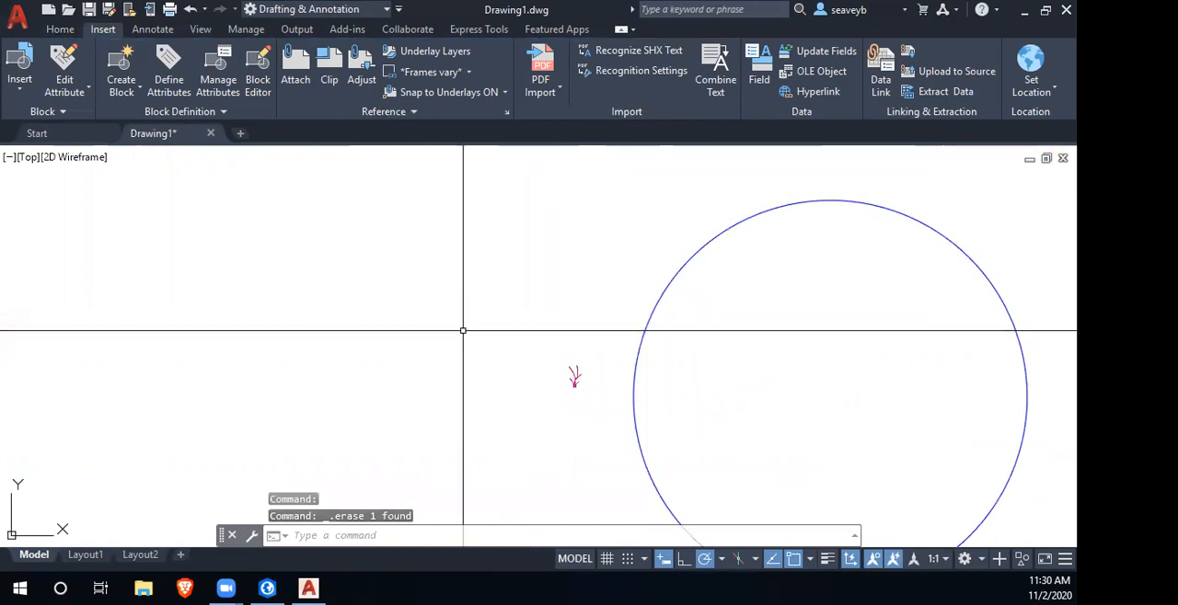
# - Draw a closed square polyline with 0.5-unit sides above the grass block, outside the circle
pyautogui.scroll(6, 568, 366)
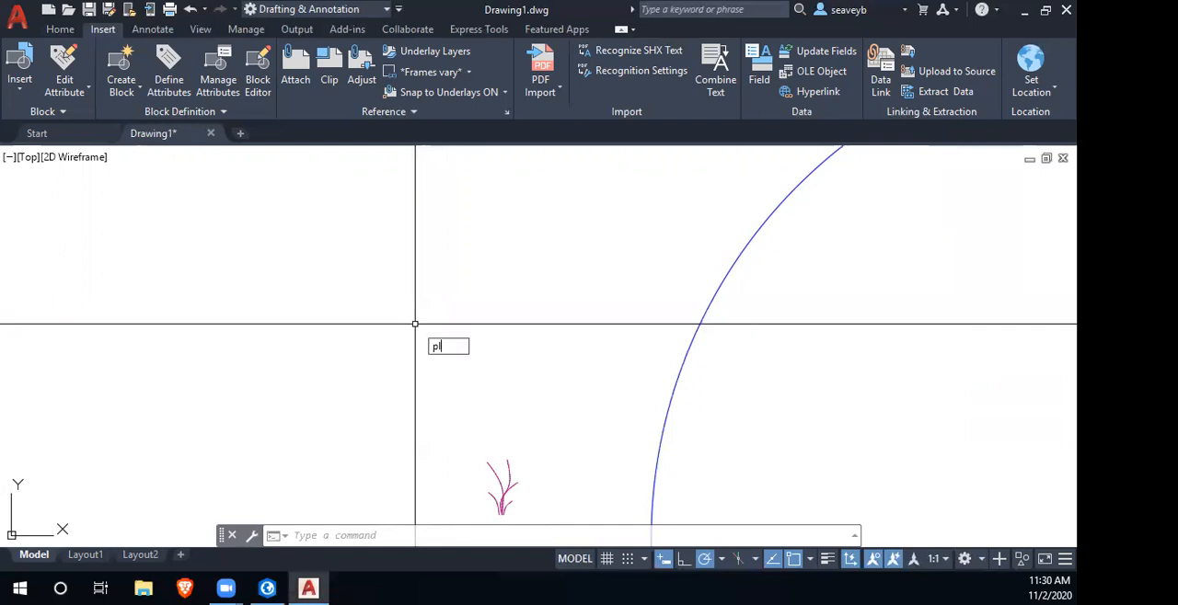
pyautogui.write('pl')
pyautogui.press('Return')
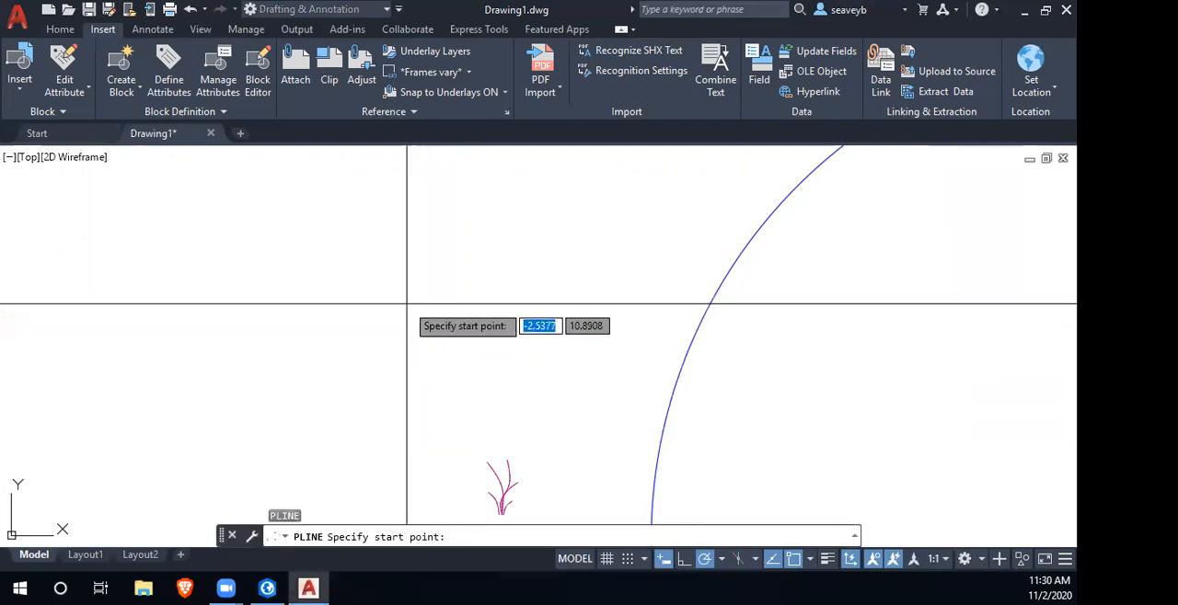
pyautogui.click(407, 303)
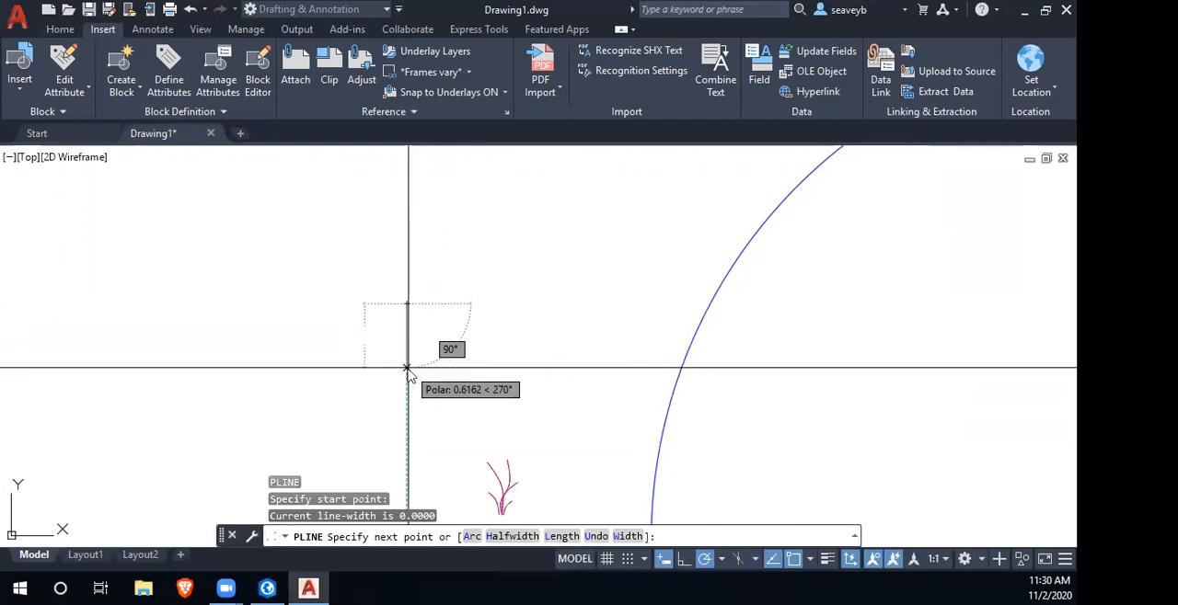
pyautogui.write('.5')
pyautogui.press('Return')
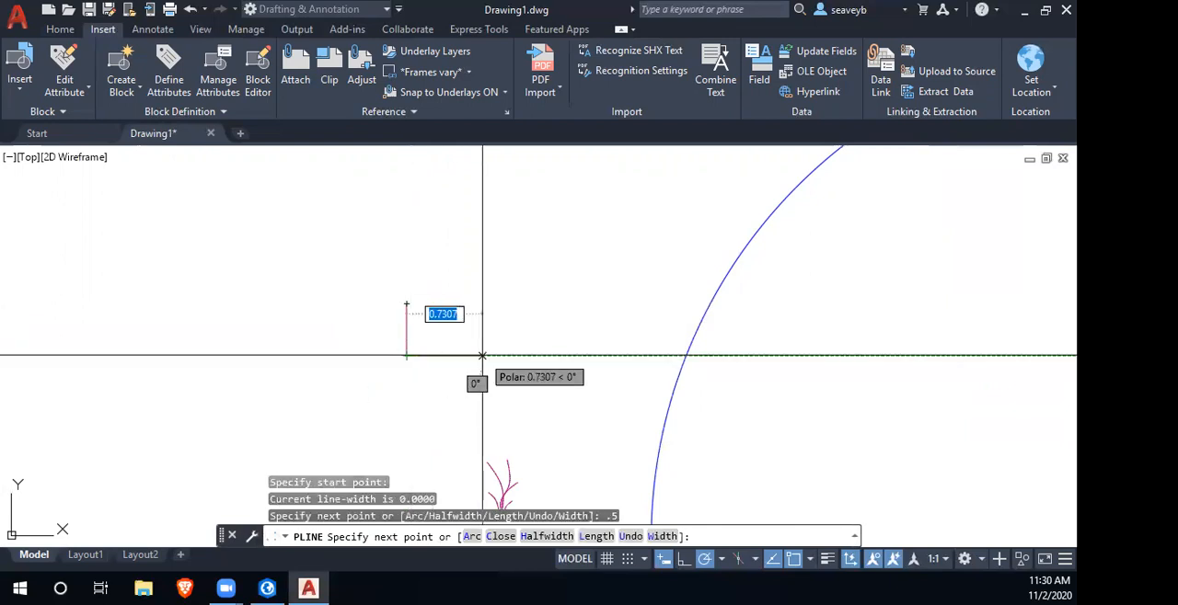
pyautogui.write('.5')
pyautogui.press('Return')
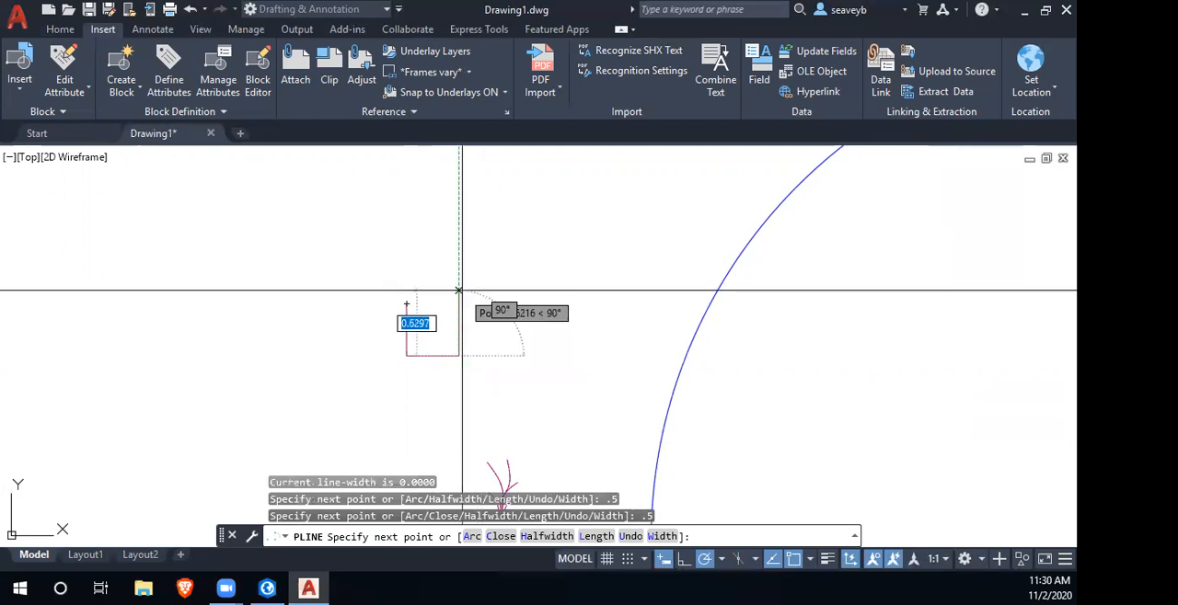
pyautogui.press('Return')
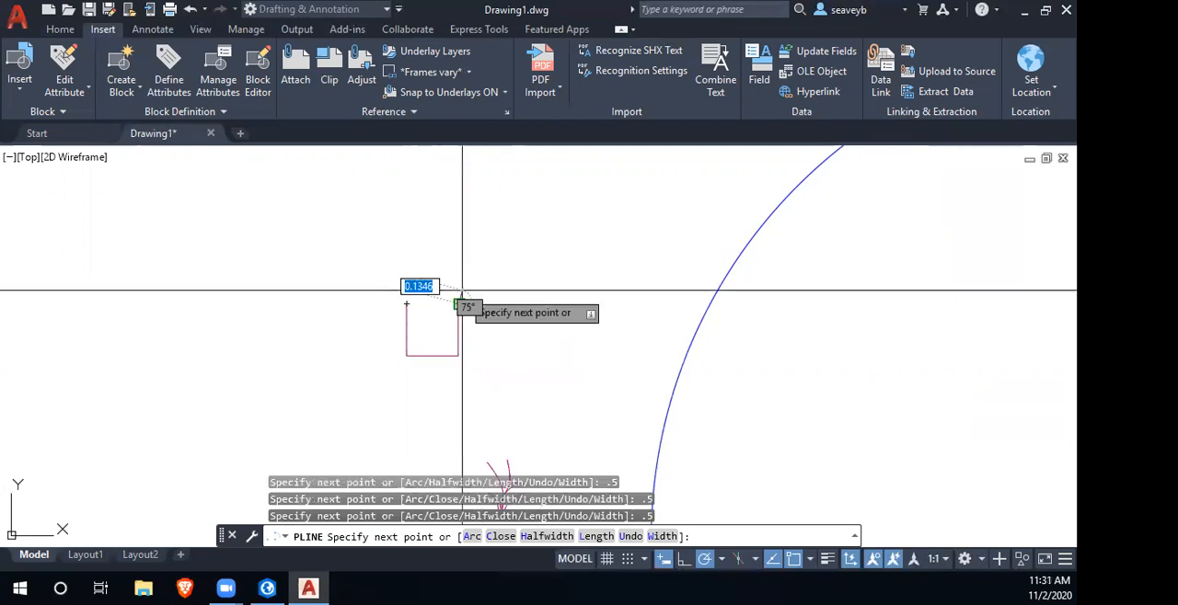
pyautogui.write('c')
pyautogui.press('Return')
pyautogui.scroll(5, 436, 331)
pyautogui.moveTo(436, 341); pyautogui.dragTo(543, 378)
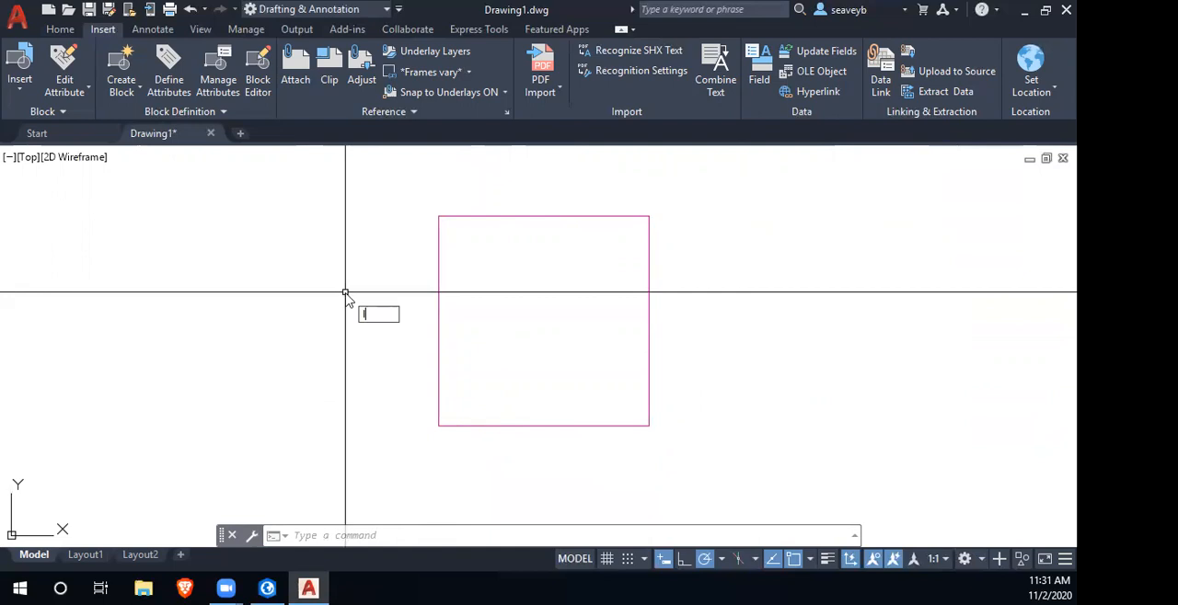
# - Draw a freehand zigzag chain of eight line segments crossing the square, with several vertices outside its edges
pyautogui.write('l')
pyautogui.press('Return')
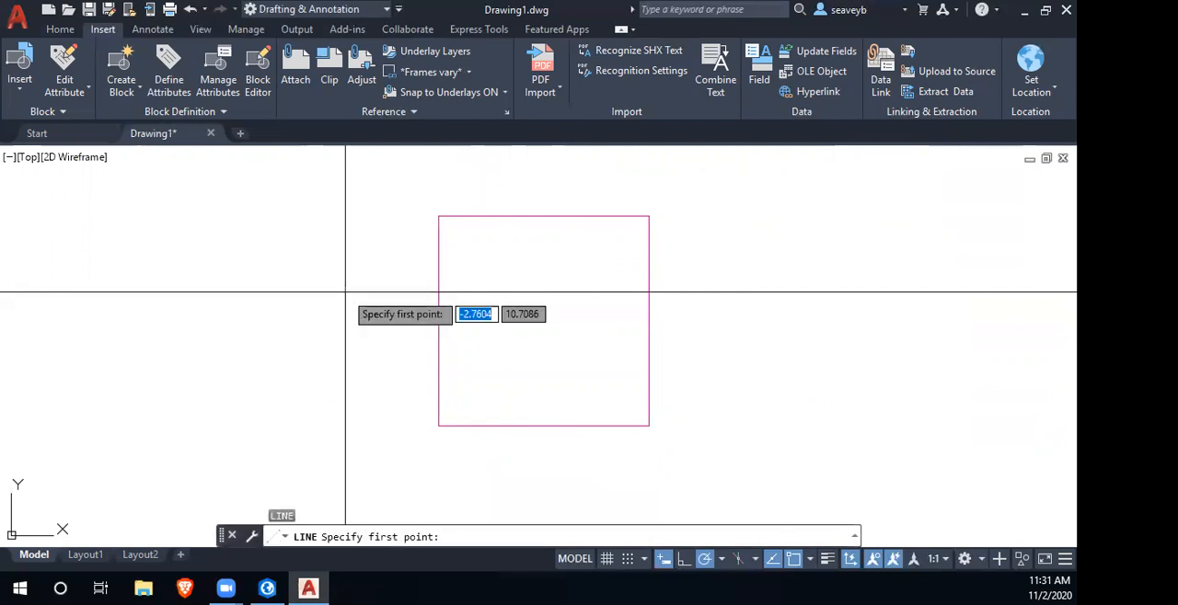
pyautogui.click(396, 246)
pyautogui.click(495, 346)
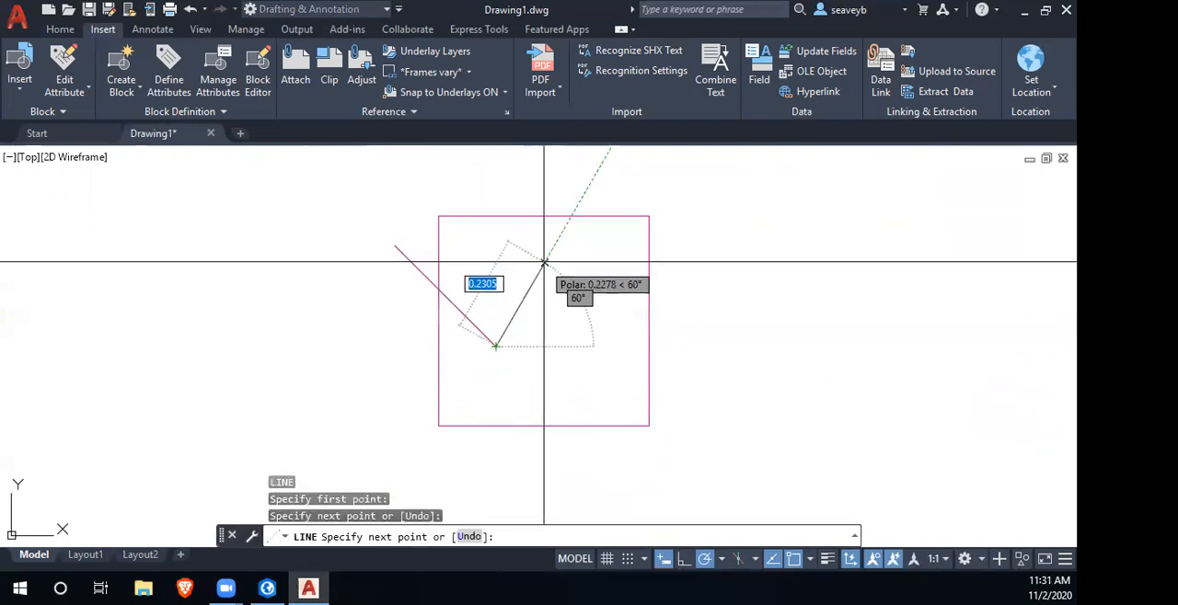
pyautogui.click(597, 171)
pyautogui.click(718, 380)
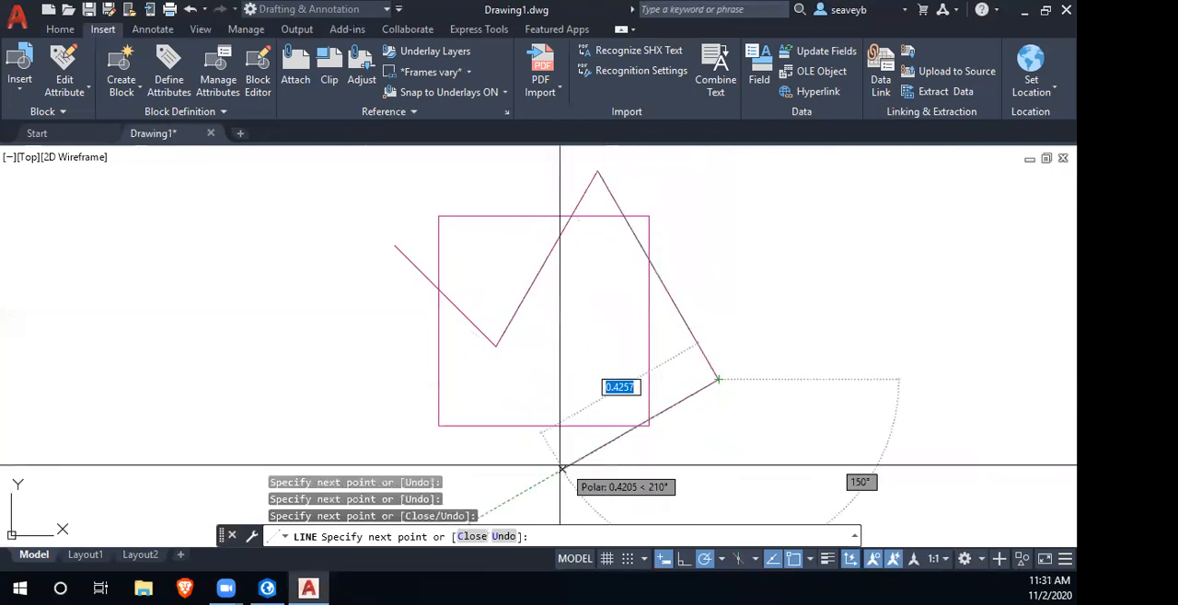
pyautogui.click(543, 425)
pyautogui.click(365, 357)
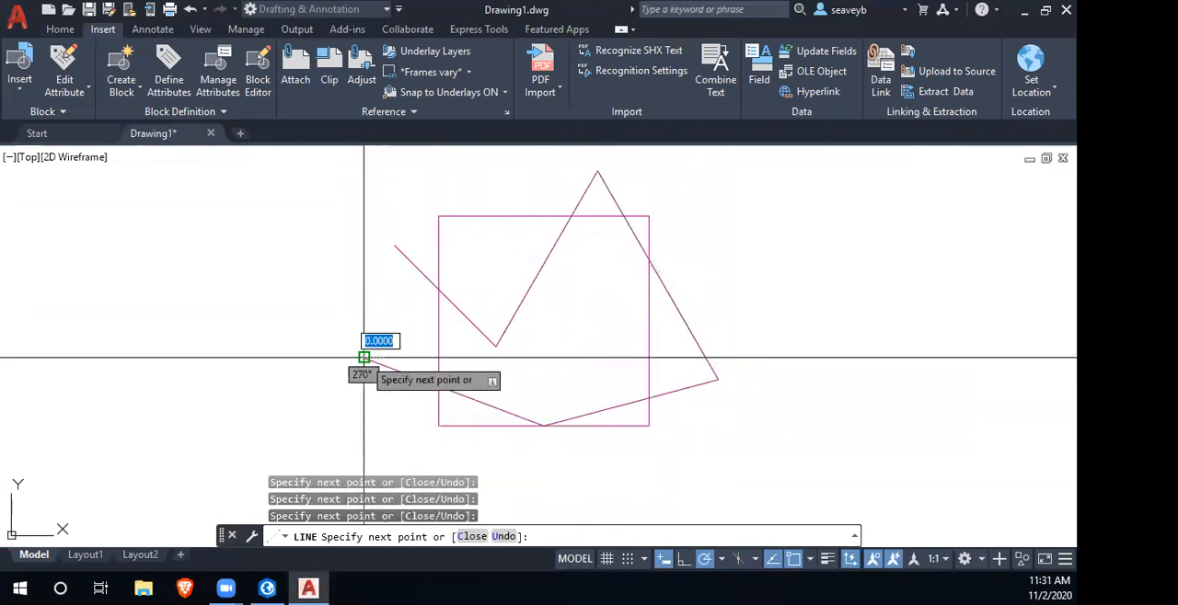
pyautogui.click(483, 287)
pyautogui.click(598, 288)
pyautogui.click(747, 288)
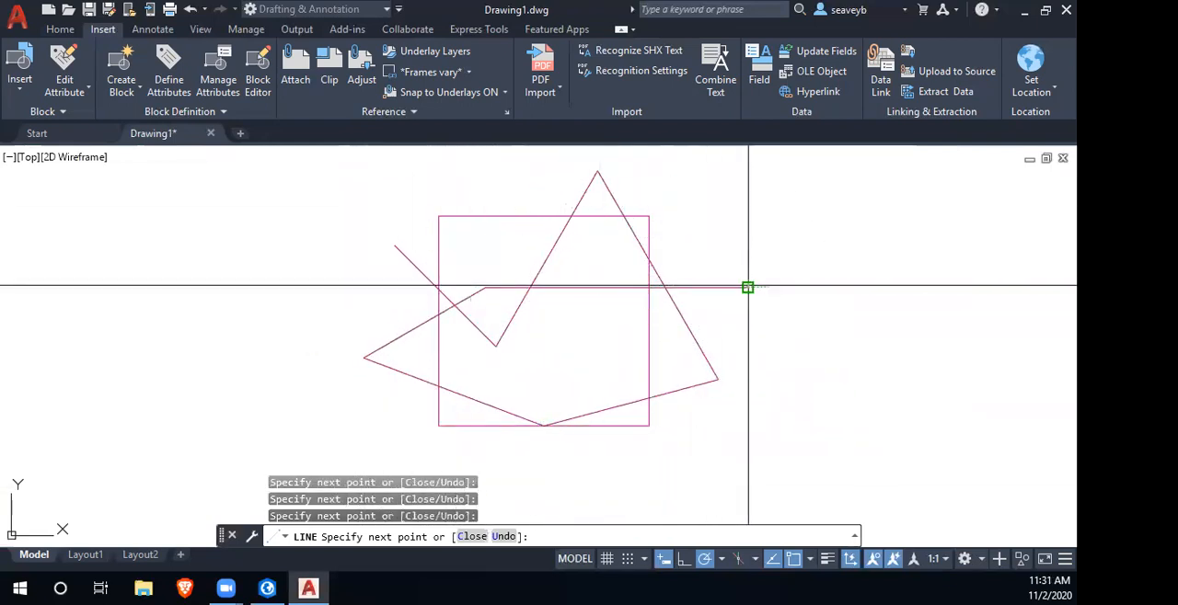
# - Undo the last zigzag segment and continue the chain with five more segments, ending above the square's top edge
pyautogui.write('u')
pyautogui.press('Return')
pyautogui.click(684, 433)
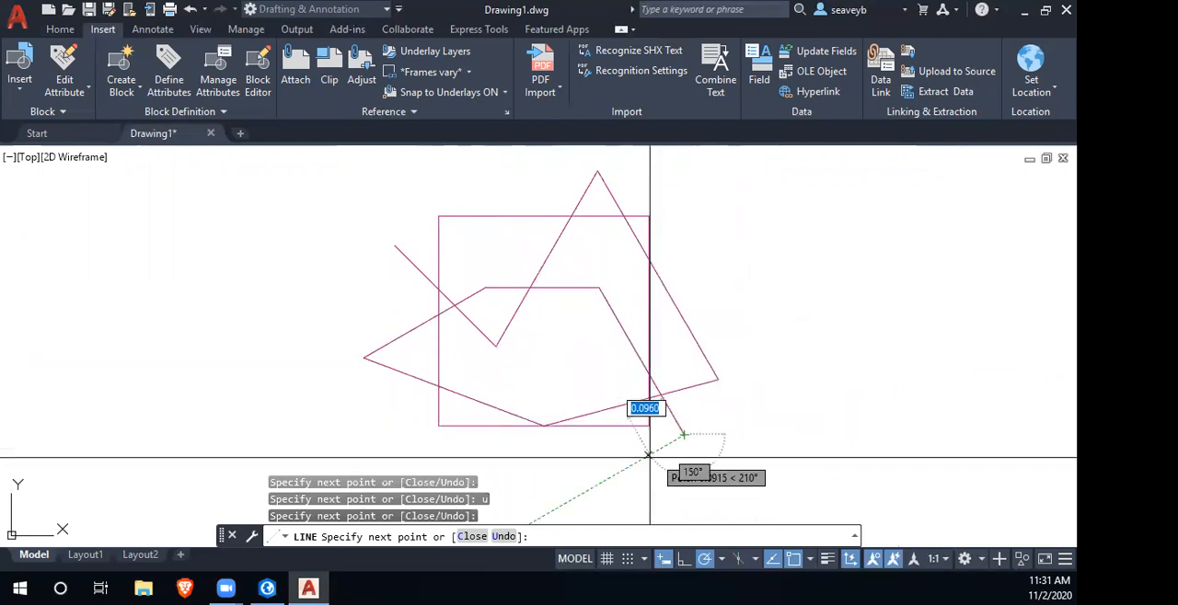
pyautogui.click(639, 478)
pyautogui.click(521, 382)
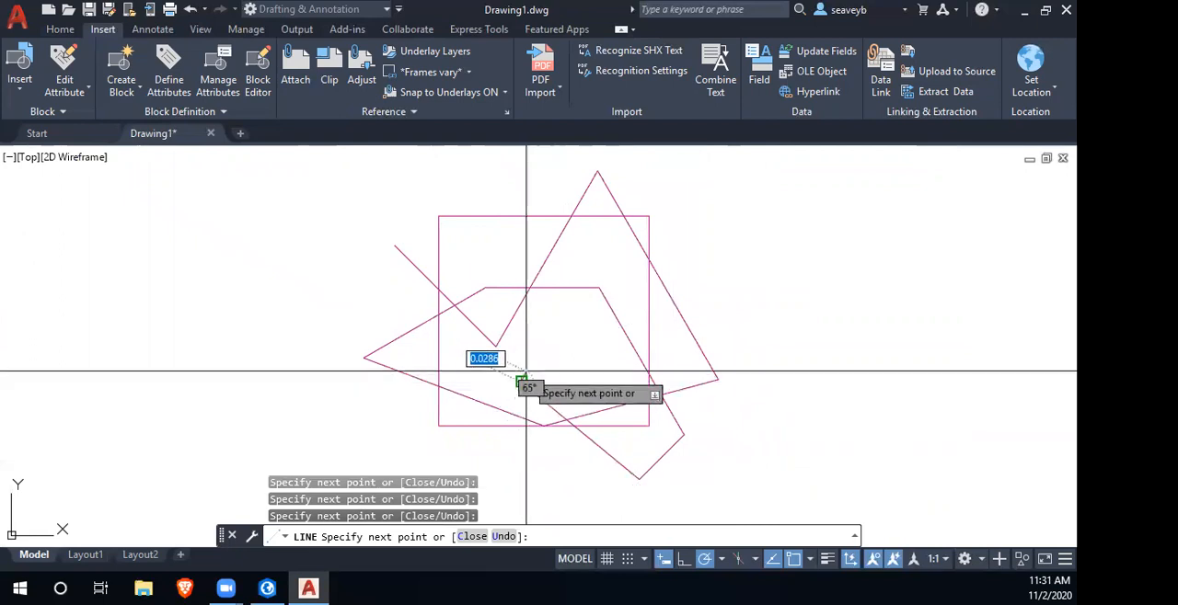
pyautogui.click(622, 281)
pyautogui.click(448, 182)
pyautogui.press('Return')
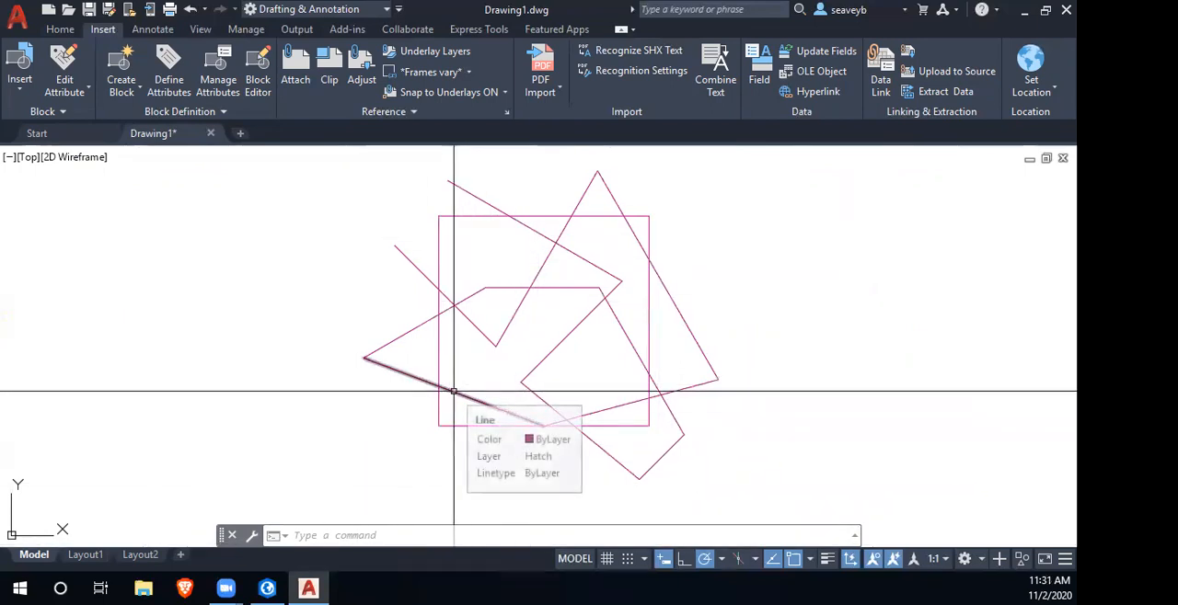
# - Select all the zigzag lines without the square and join them into one polyline
pyautogui.click(291, 156)
pyautogui.click(848, 498)
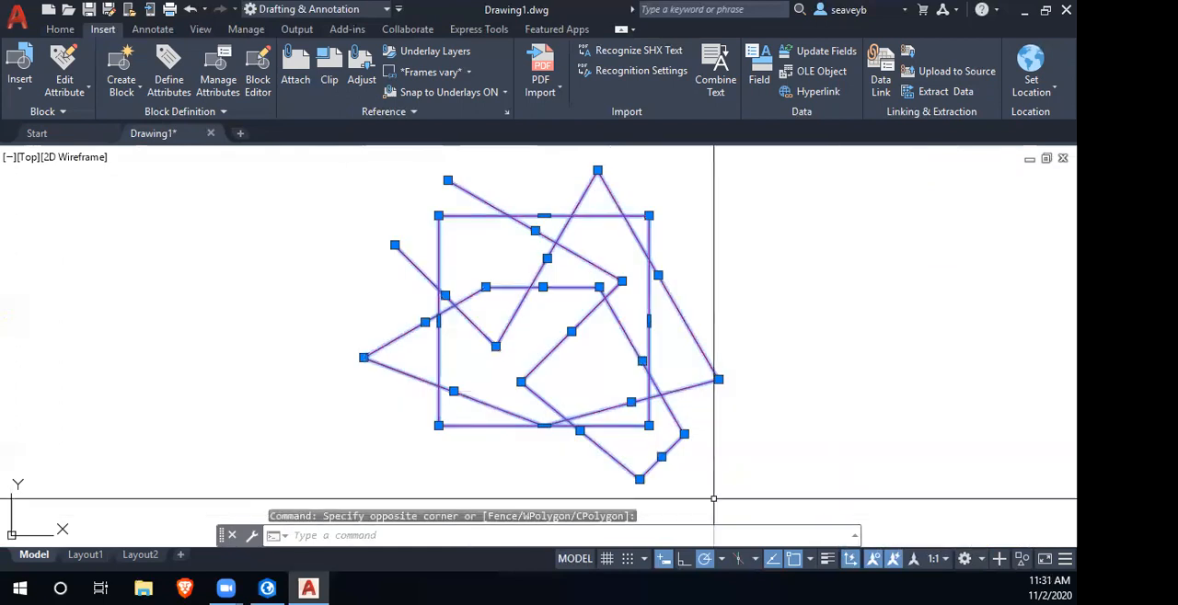
pyautogui.keyDown('shift'); pyautogui.click(476, 424); pyautogui.keyUp('shift')
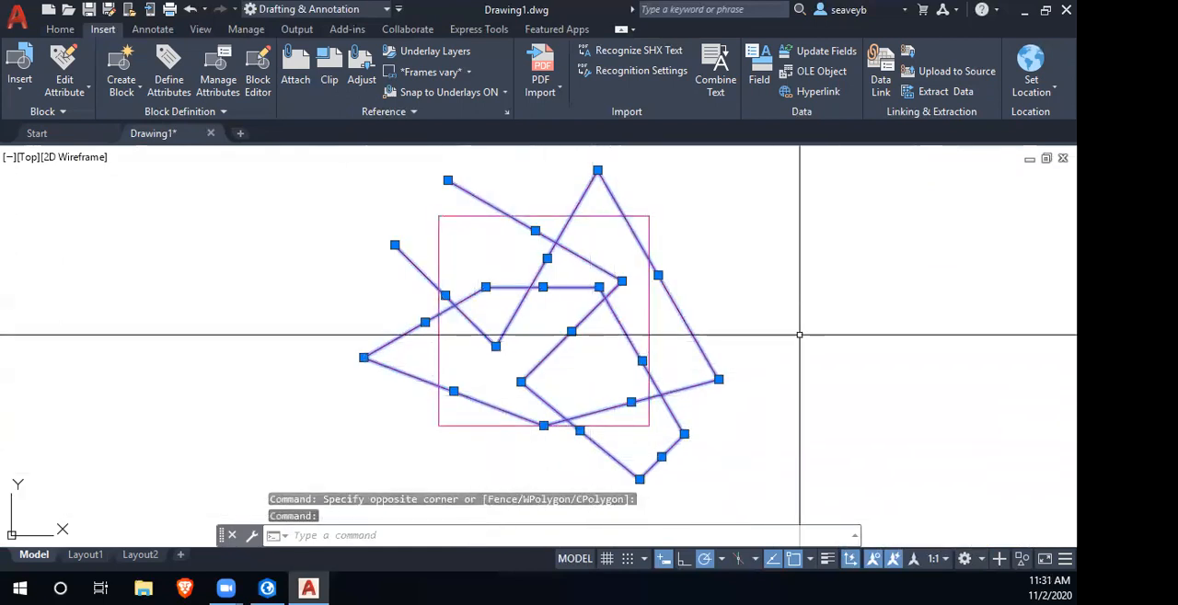
pyautogui.press('Return')
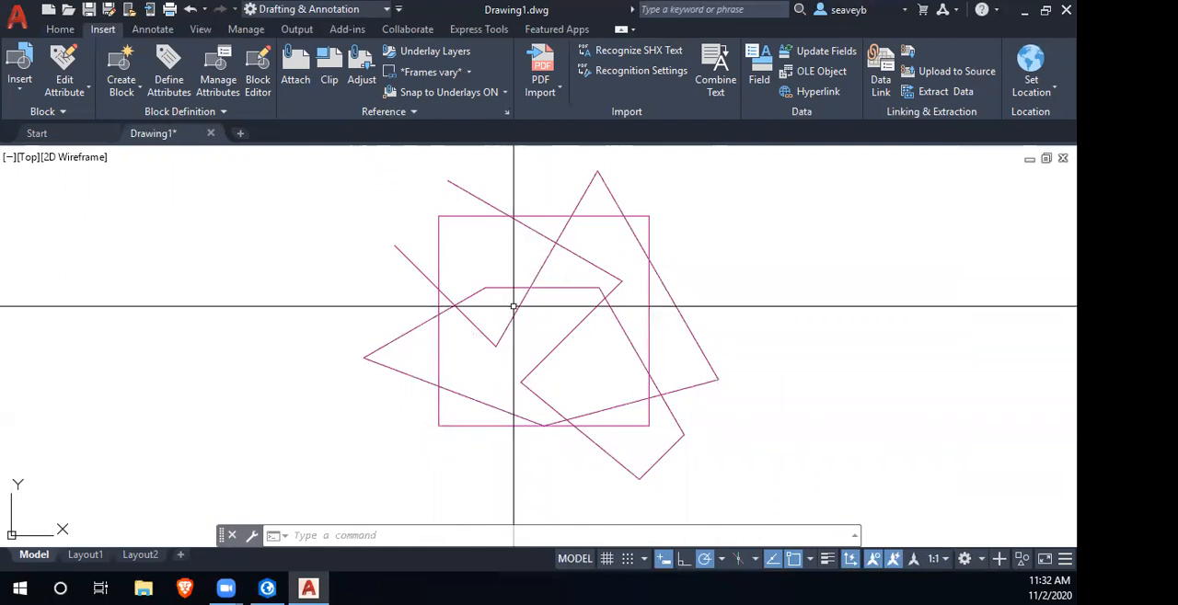
# - Copy the zigzag polyline 0.5 straight down, from its crossing on the square's top edge to the bottom edge
pyautogui.click(536, 231)
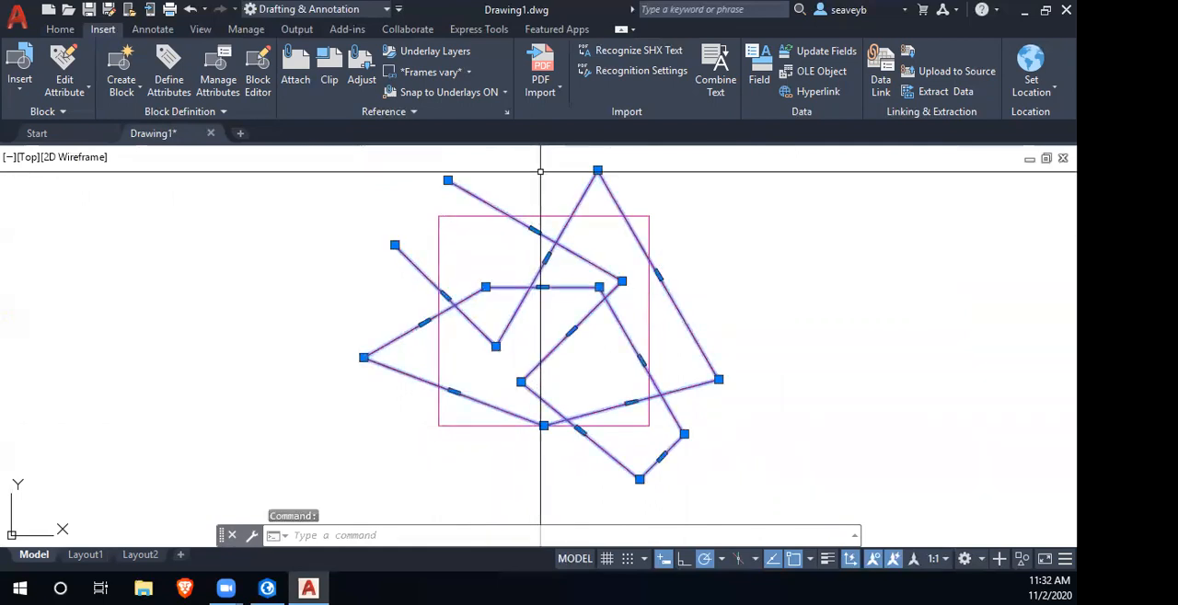
pyautogui.write('co')
pyautogui.press('Return')
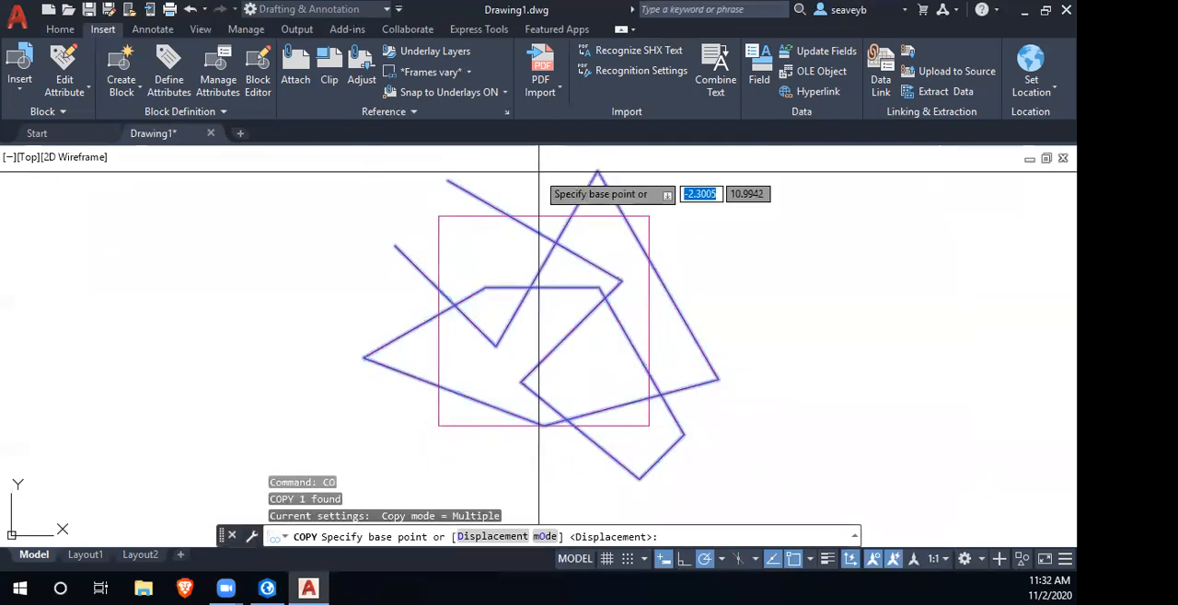
pyautogui.click(509, 216)
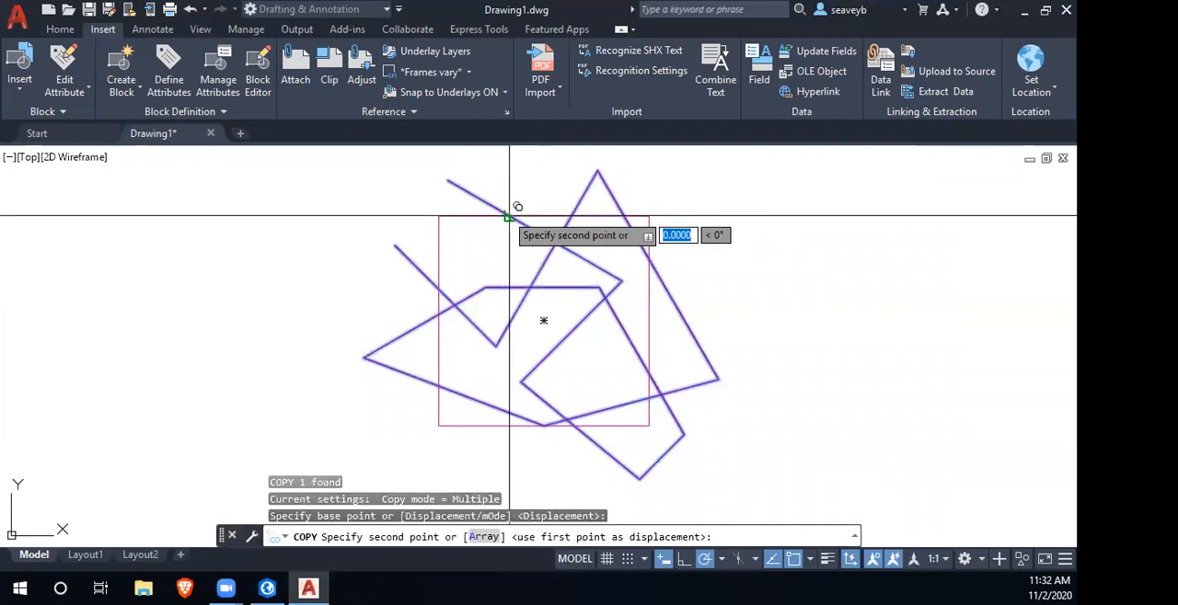
pyautogui.click(509, 426)
pyautogui.press('Return')
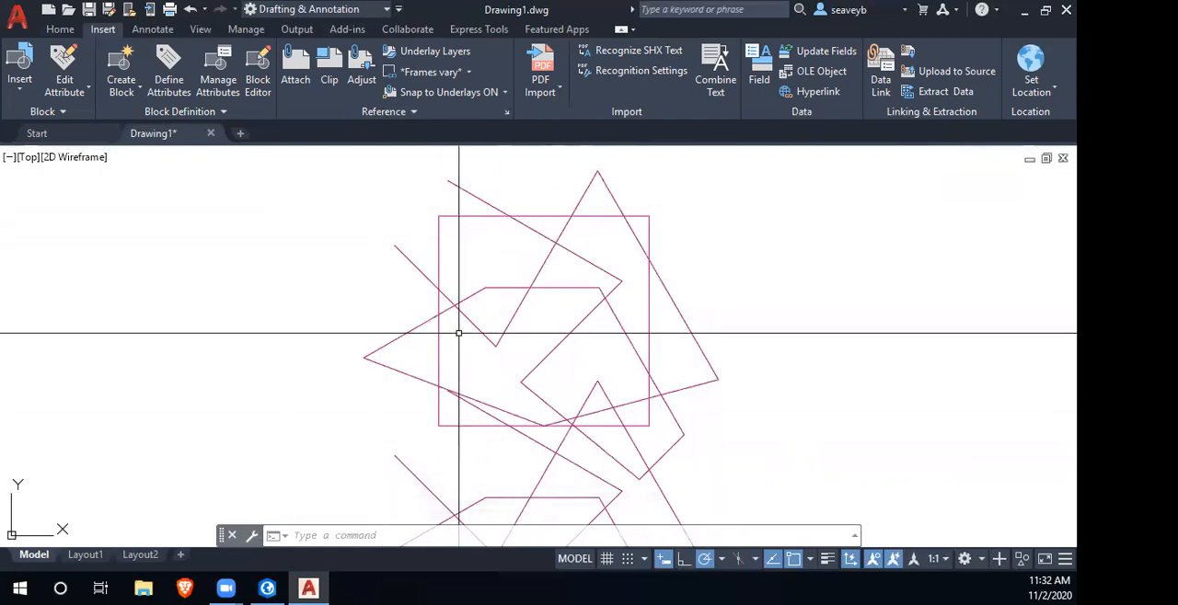
# - Copy the original zigzag polyline 0.5 to the right, from its crossing on the square's left edge to the right edge
pyautogui.click(414, 265)
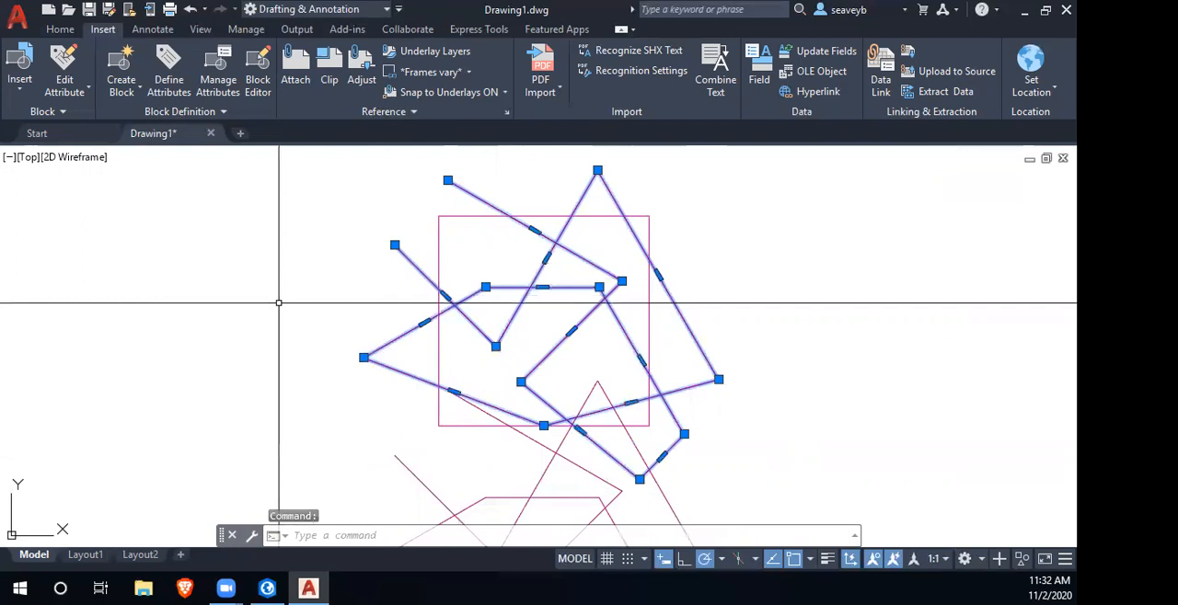
pyautogui.write('copy')
pyautogui.press('Return')
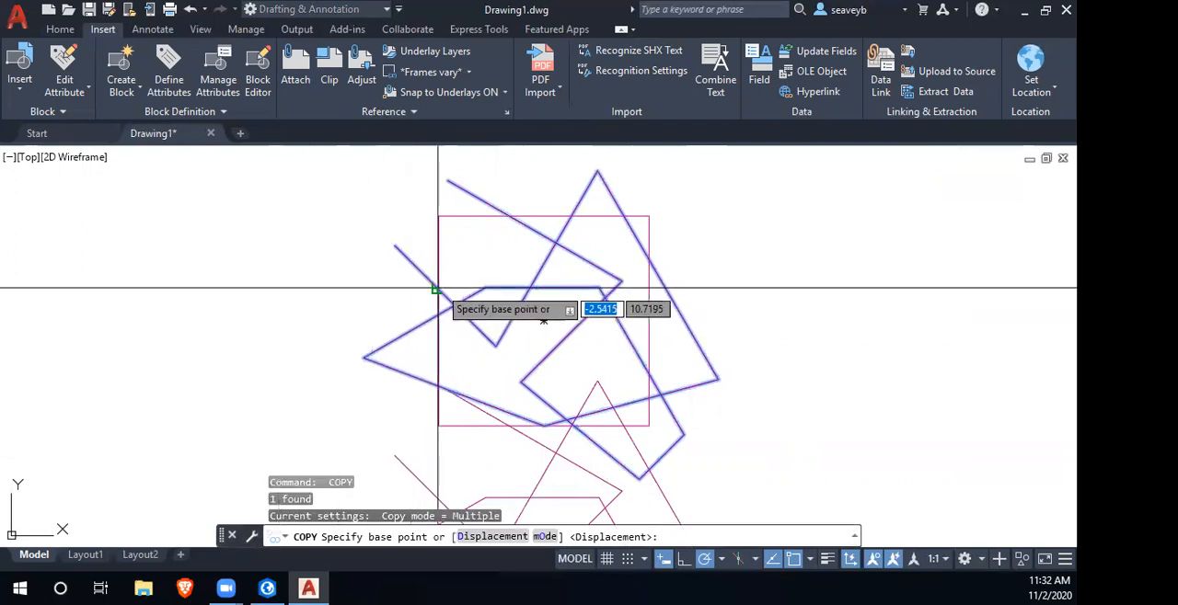
pyautogui.click(438, 289)
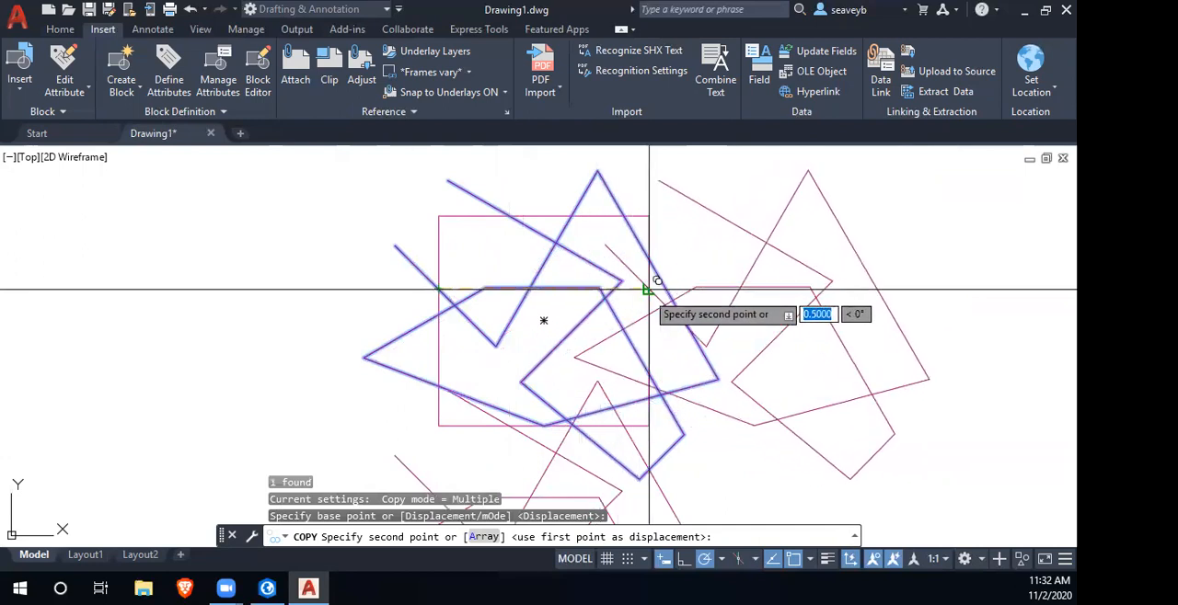
pyautogui.click(648, 290)
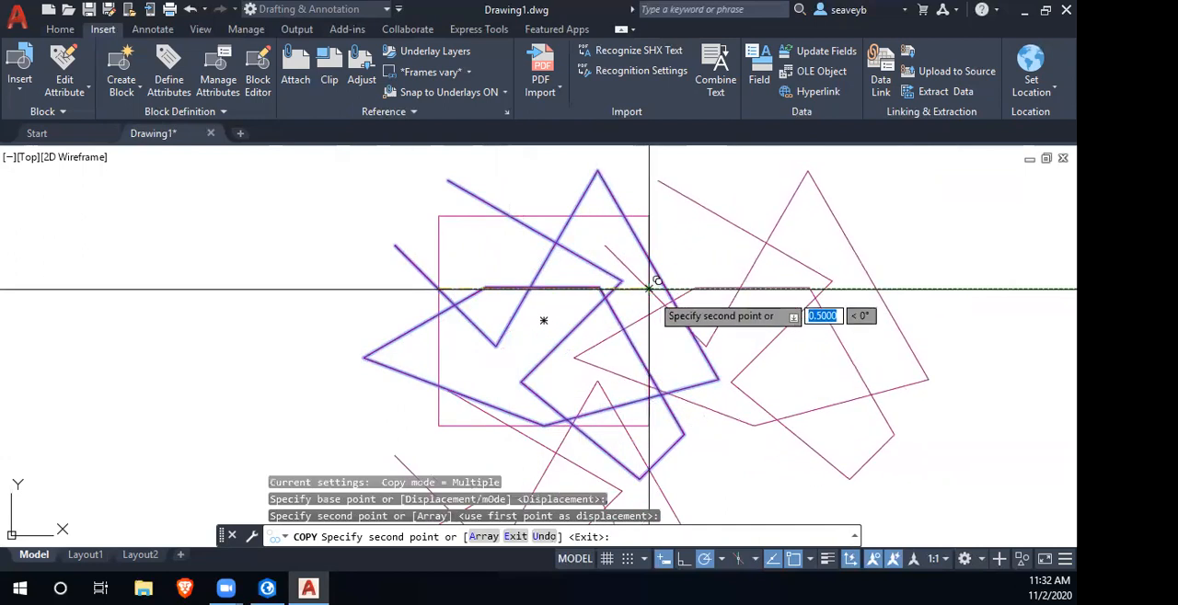
pyautogui.press('Return')
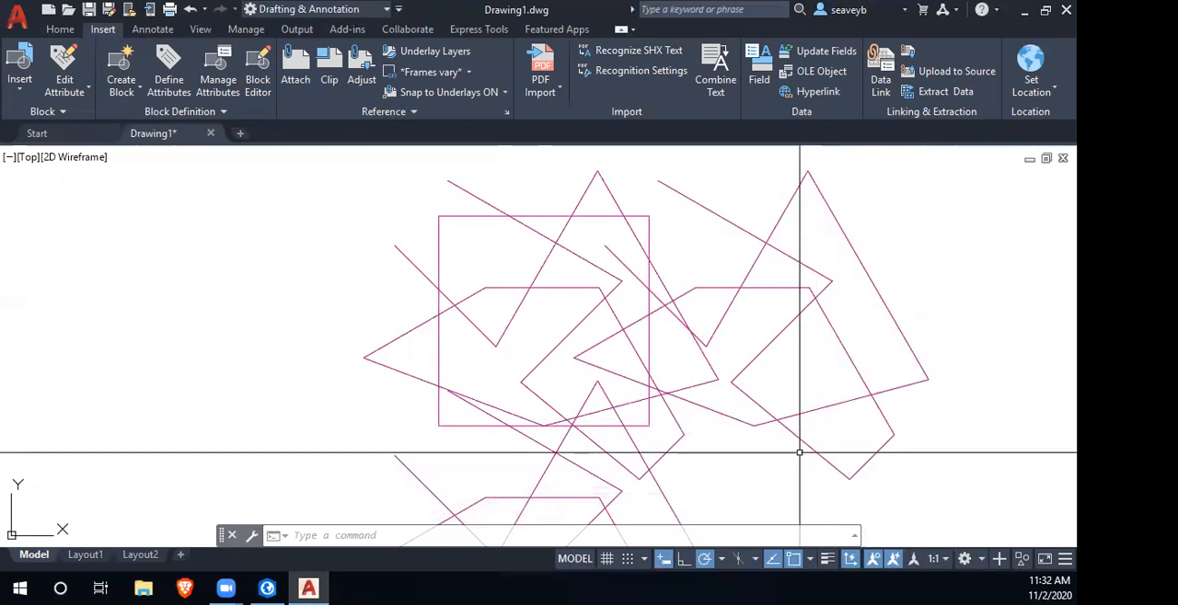
# - Trim the zigzag polylines along the outside of the square's edges with freehand fences
pyautogui.write('tr')
pyautogui.press('Return')
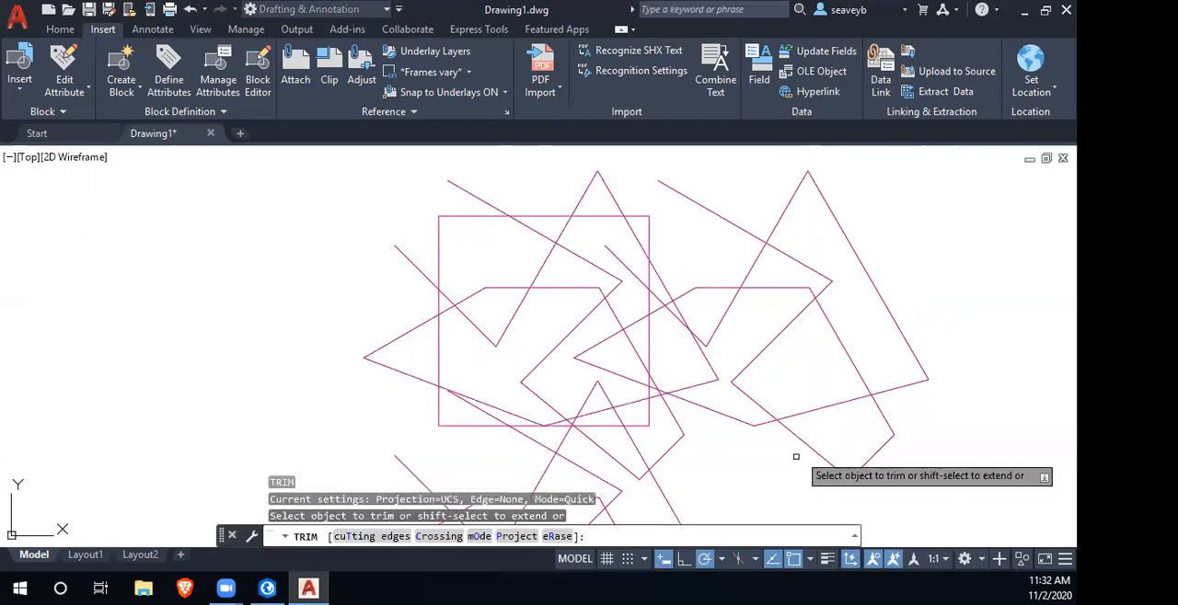
pyautogui.moveTo(470, 452)
pyautogui.mouseDown()
pyautogui.moveTo(701, 428)
pyautogui.moveTo(736, 377)
pyautogui.moveTo(702, 211)
pyautogui.moveTo(645, 189)
pyautogui.moveTo(488, 195)
pyautogui.mouseUp()
pyautogui.moveTo(416, 206); pyautogui.dragTo(398, 364)
pyautogui.moveTo(397, 413); pyautogui.dragTo(460, 452)
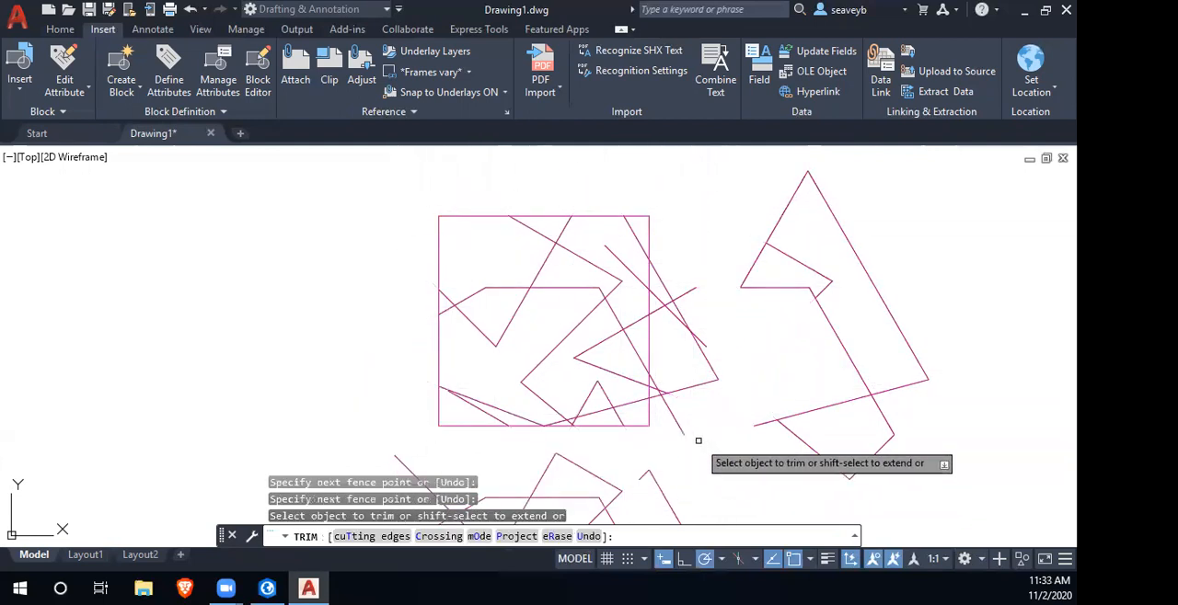
pyautogui.moveTo(720, 460)
pyautogui.mouseDown()
pyautogui.moveTo(689, 436)
pyautogui.moveTo(665, 346)
pyautogui.mouseUp()
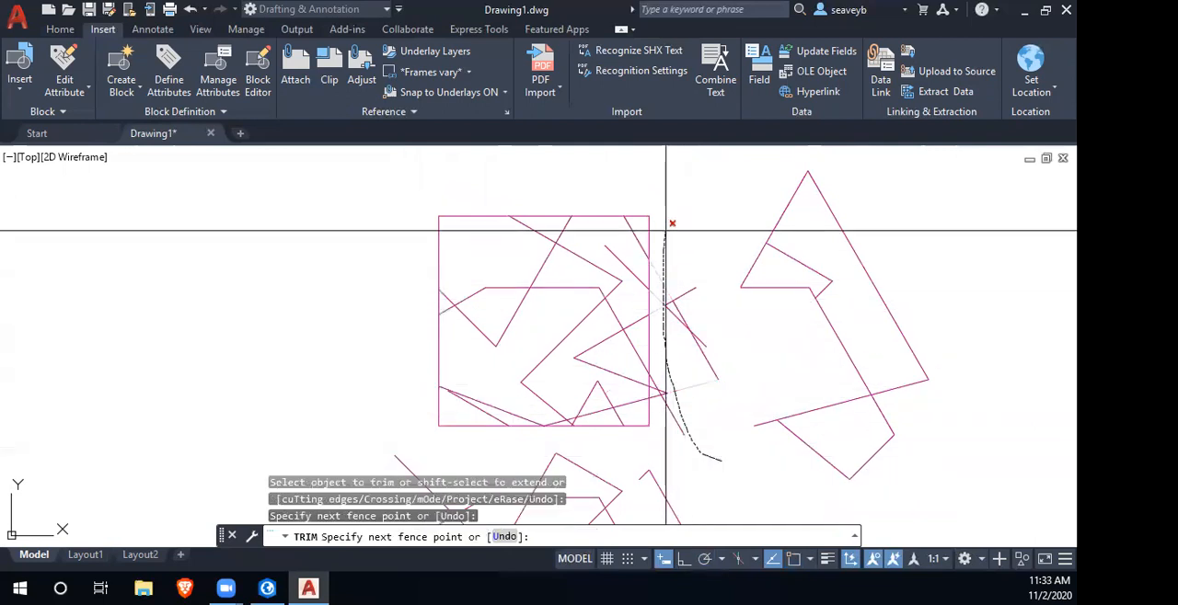
pyautogui.moveTo(665, 234); pyautogui.dragTo(666, 233)
pyautogui.moveTo(669, 438)
pyautogui.mouseDown()
pyautogui.moveTo(662, 360)
pyautogui.moveTo(678, 276)
pyautogui.moveTo(699, 279)
pyautogui.mouseUp()
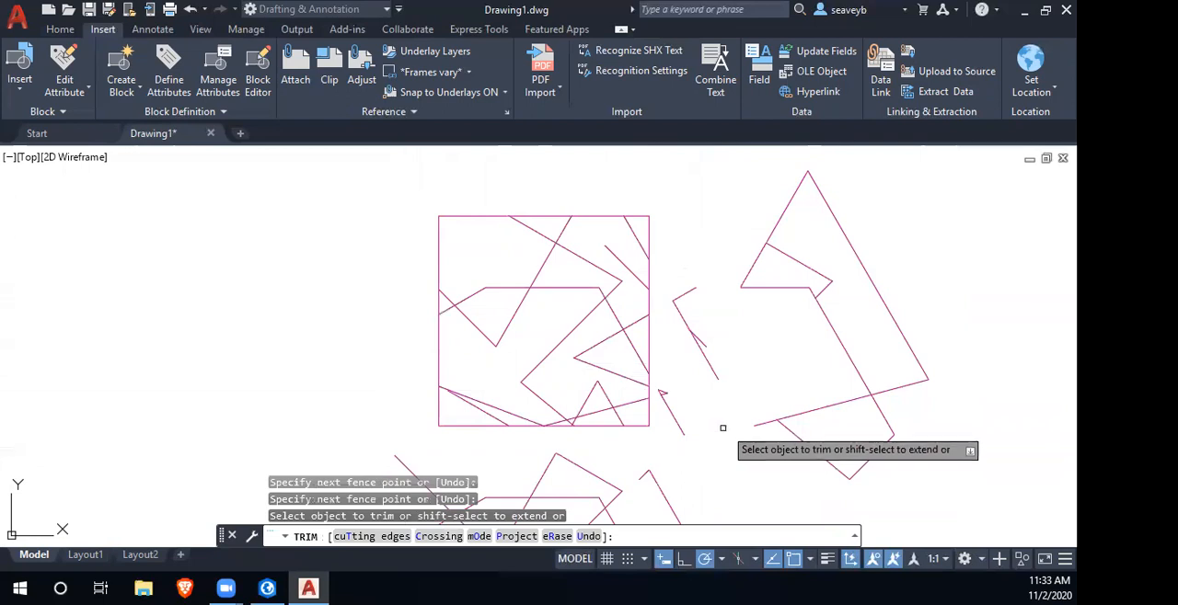
pyautogui.press('Return')
pyautogui.click(698, 343)
pyautogui.click(679, 422)
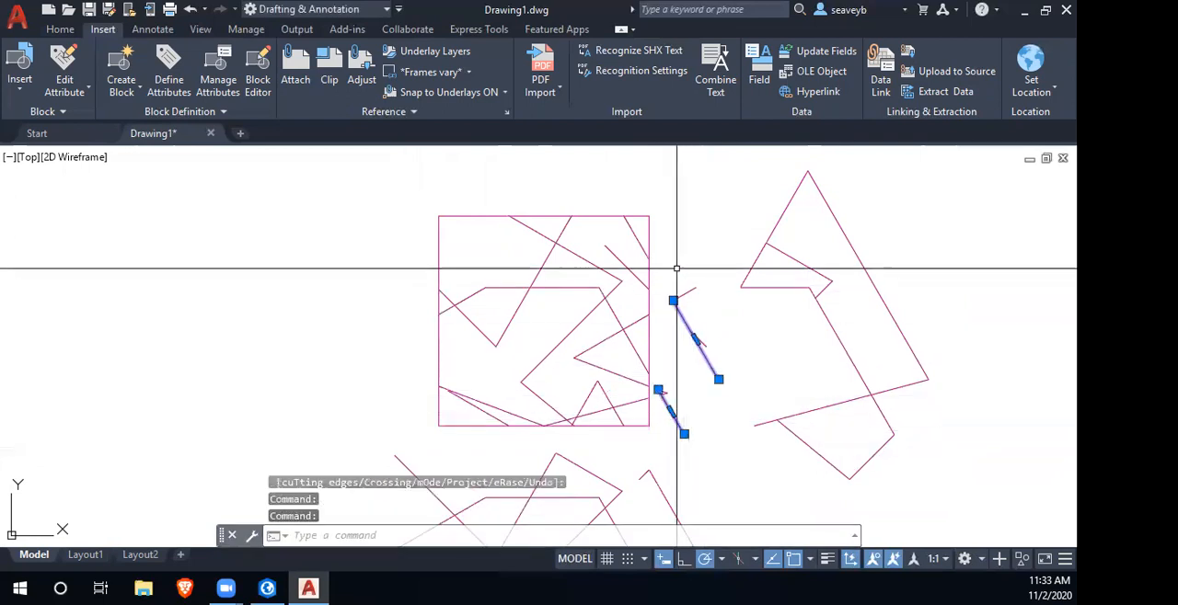
pyautogui.click(651, 178)
pyautogui.click(961, 488)
pyautogui.write('tr')
pyautogui.press('Return')
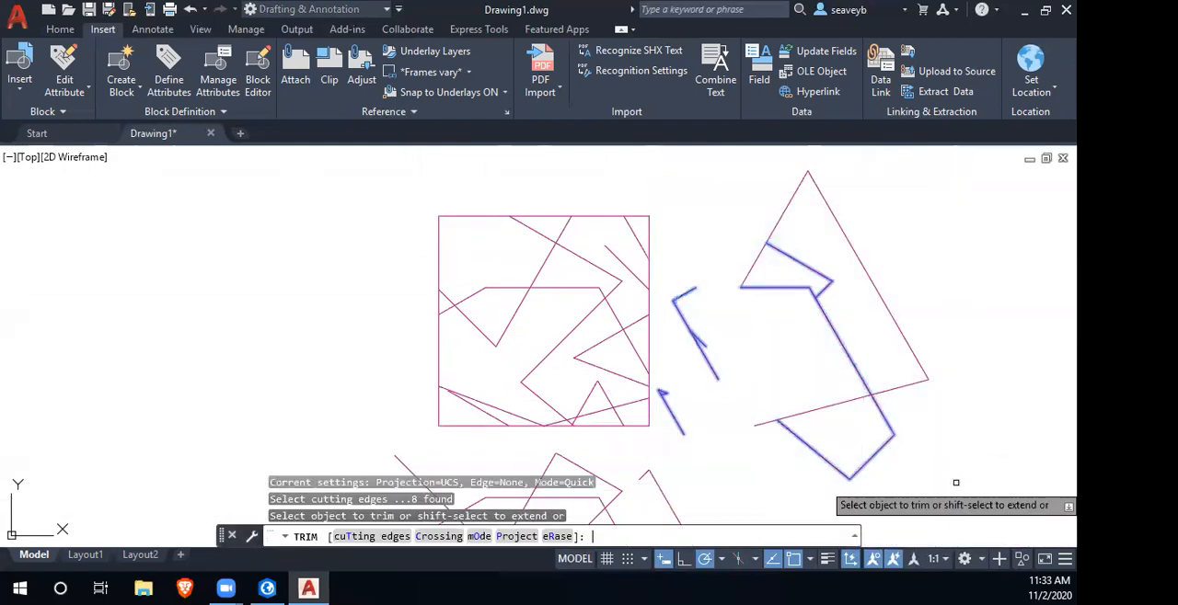
pyautogui.press('Escape')
pyautogui.press('Escape')
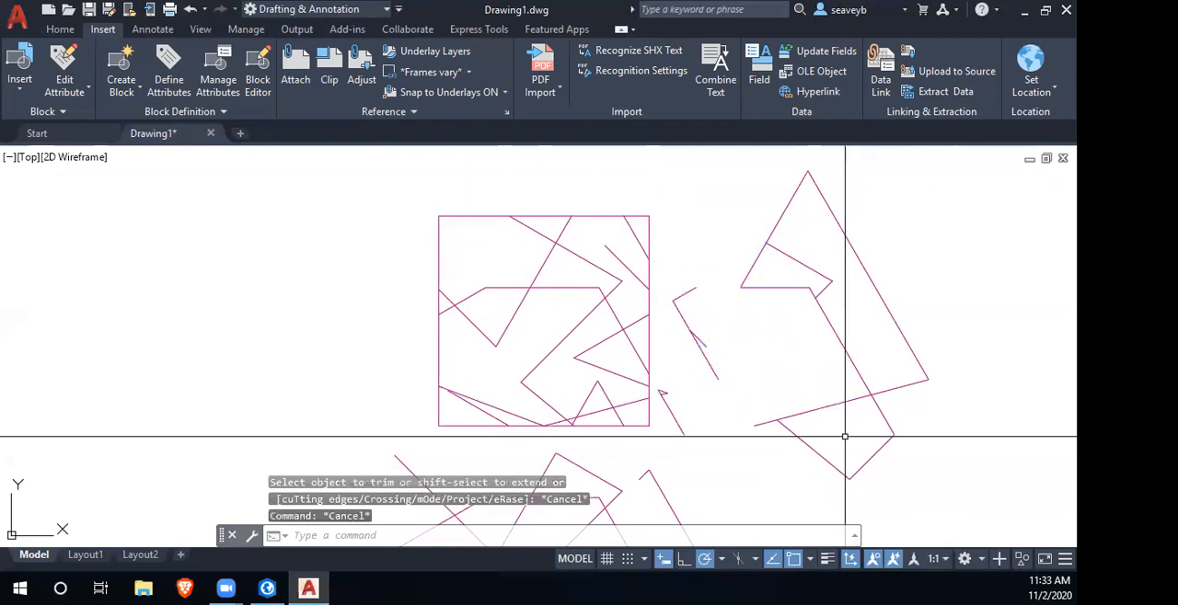
# - Erase the leftover zigzag pieces outside the square, both those beside it and those below it
pyautogui.click(654, 150)
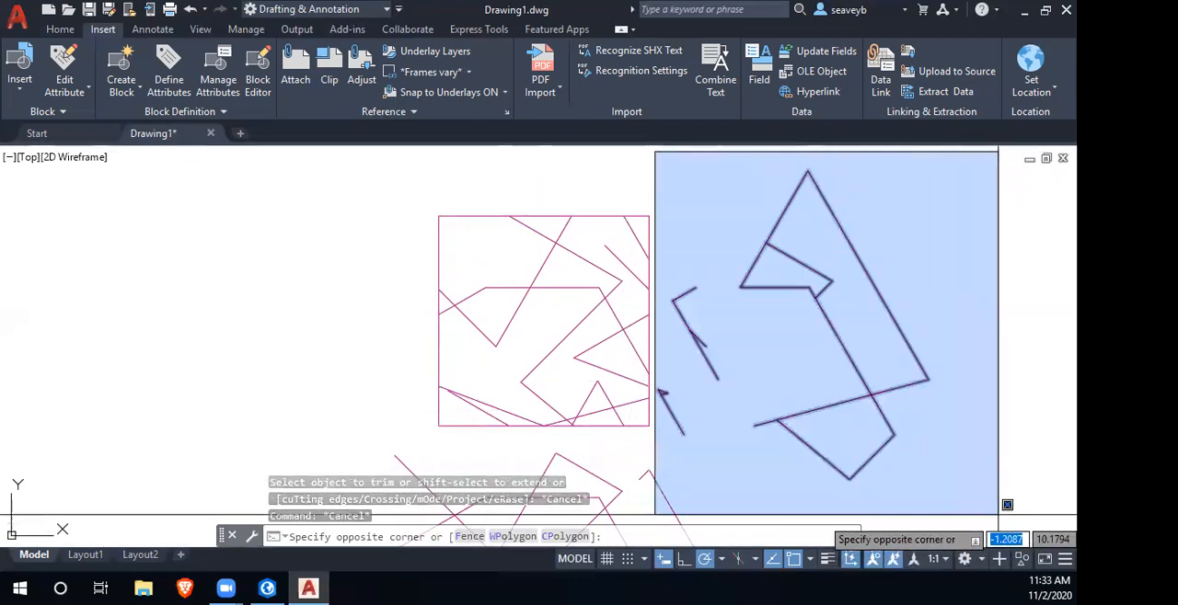
pyautogui.click(999, 498)
pyautogui.press('Delete')
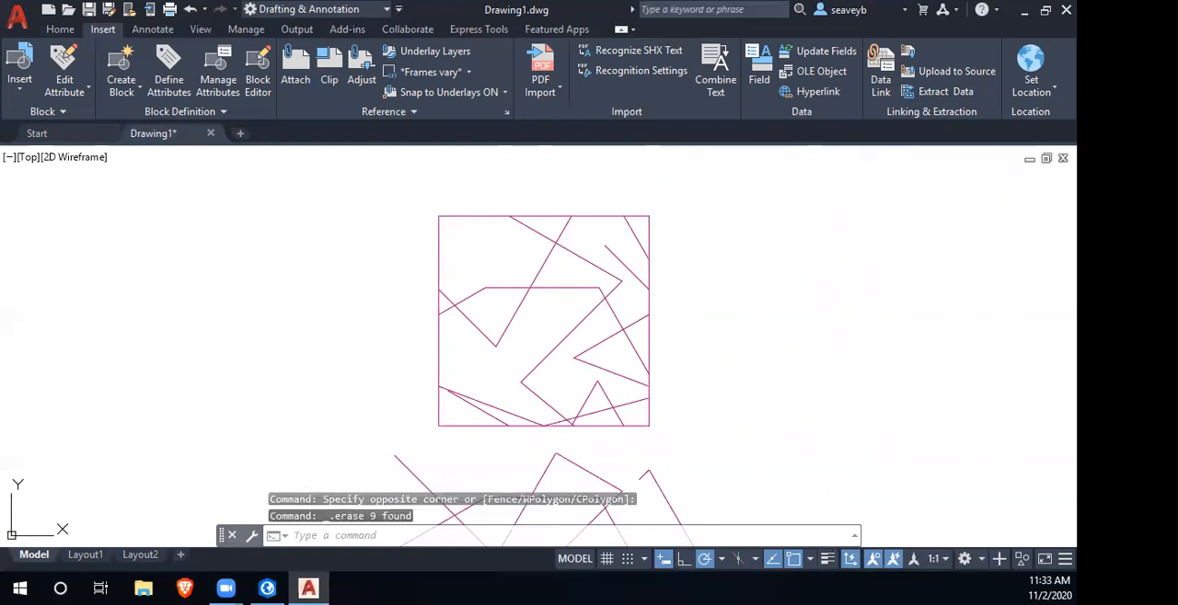
pyautogui.scroll(-4, 584, 450)
pyautogui.moveTo(583, 450); pyautogui.dragTo(692, 344)
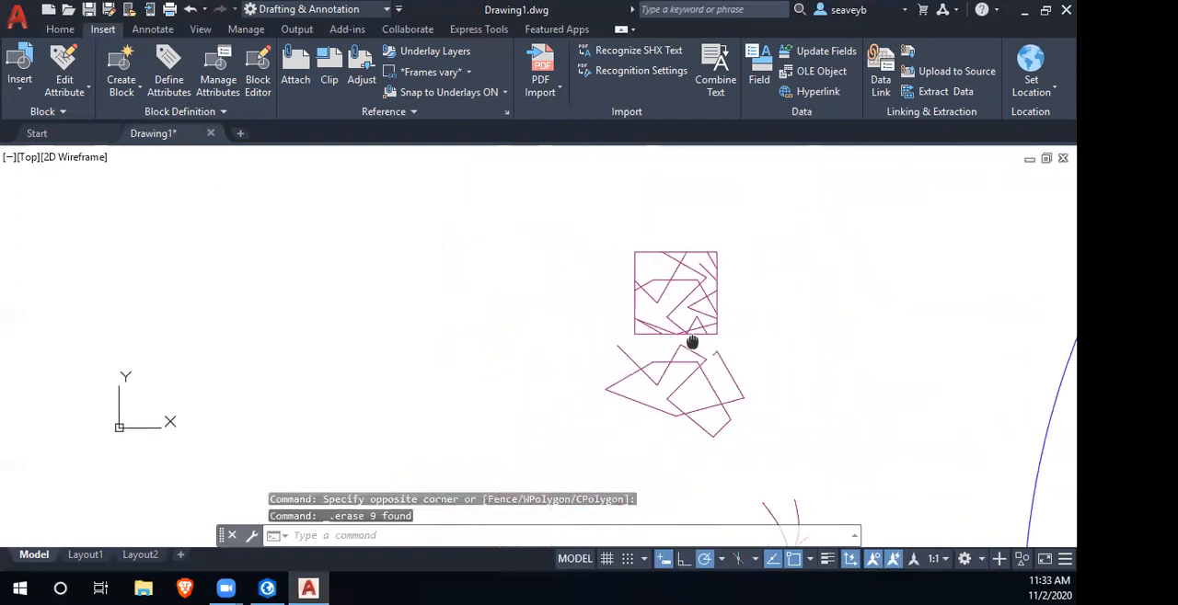
pyautogui.click(547, 337)
pyautogui.scroll(-2, 889, 515)
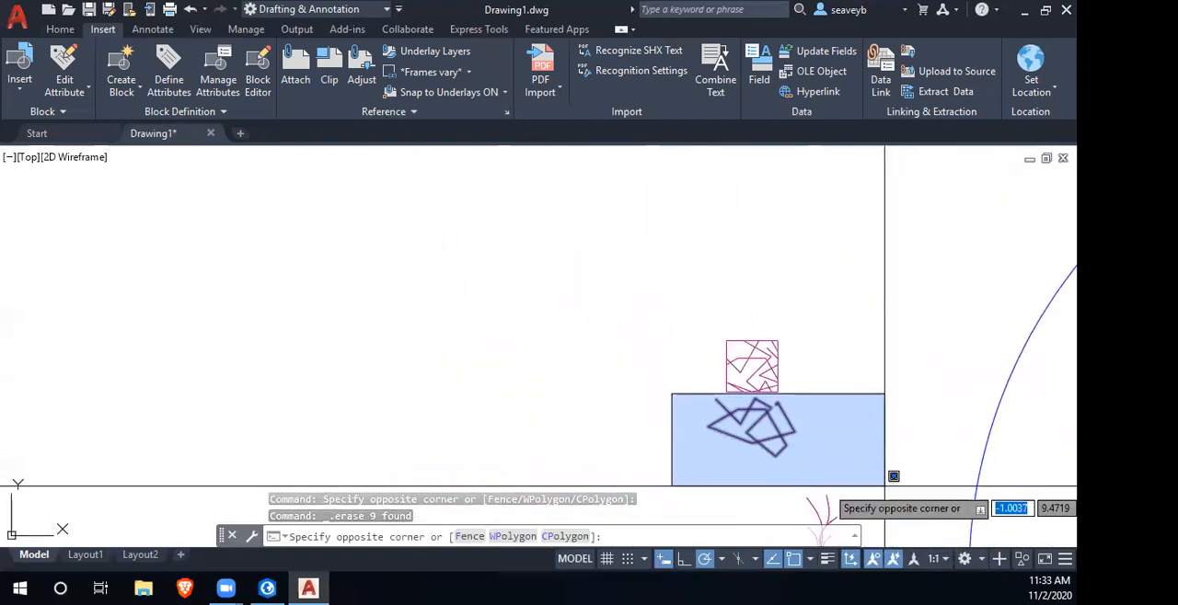
pyautogui.click(831, 478)
pyautogui.press('Delete')
# - Erase the boundary square around the trimmed zigzag lines
pyautogui.scroll(-1, 751, 365)
pyautogui.scroll(3, 754, 368)
pyautogui.scroll(2, 753, 368)
pyautogui.moveTo(767, 414); pyautogui.dragTo(581, 359)
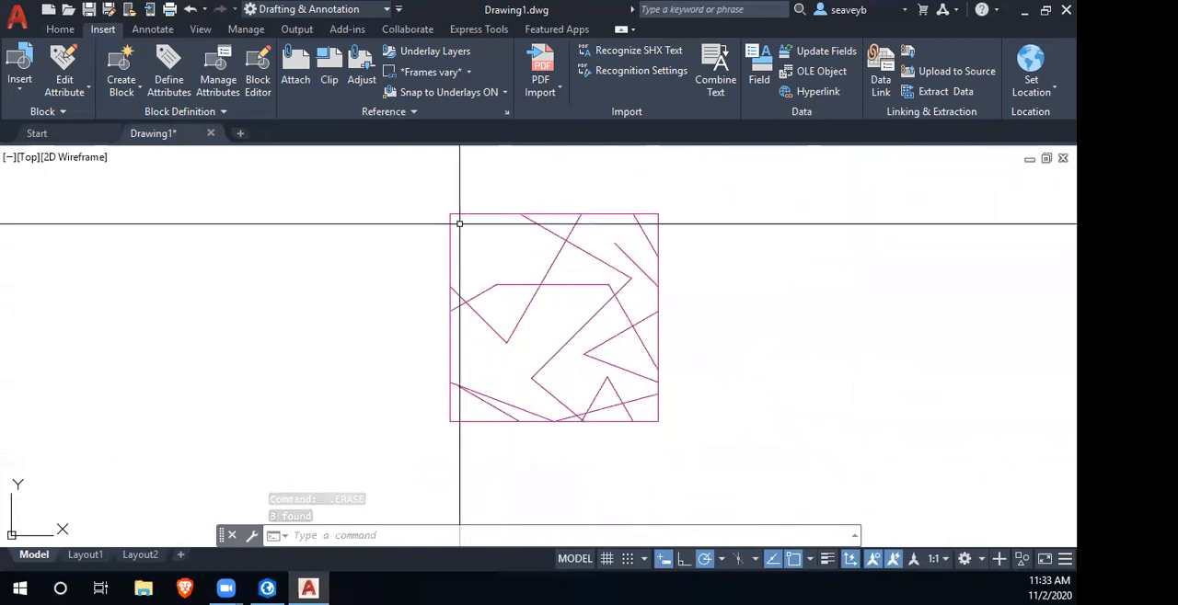
pyautogui.press('Delete')
# - Convert all the trimmed zigzag lines into a block named tile1, with its base point at the tile's lower-right corner
pyautogui.click(379, 182)
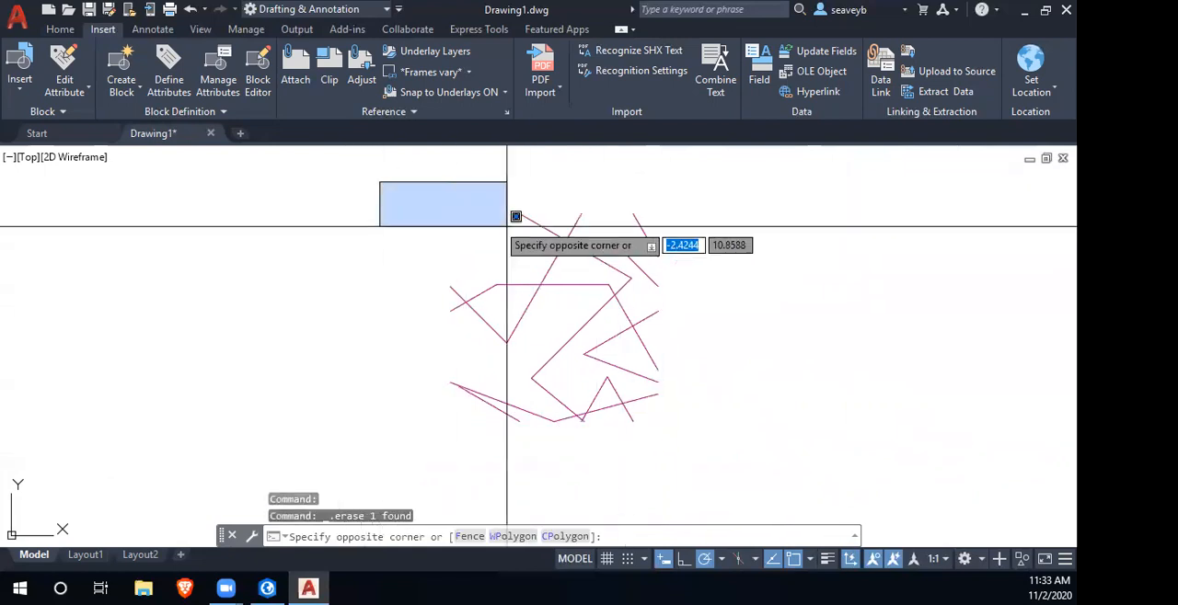
pyautogui.click(767, 446)
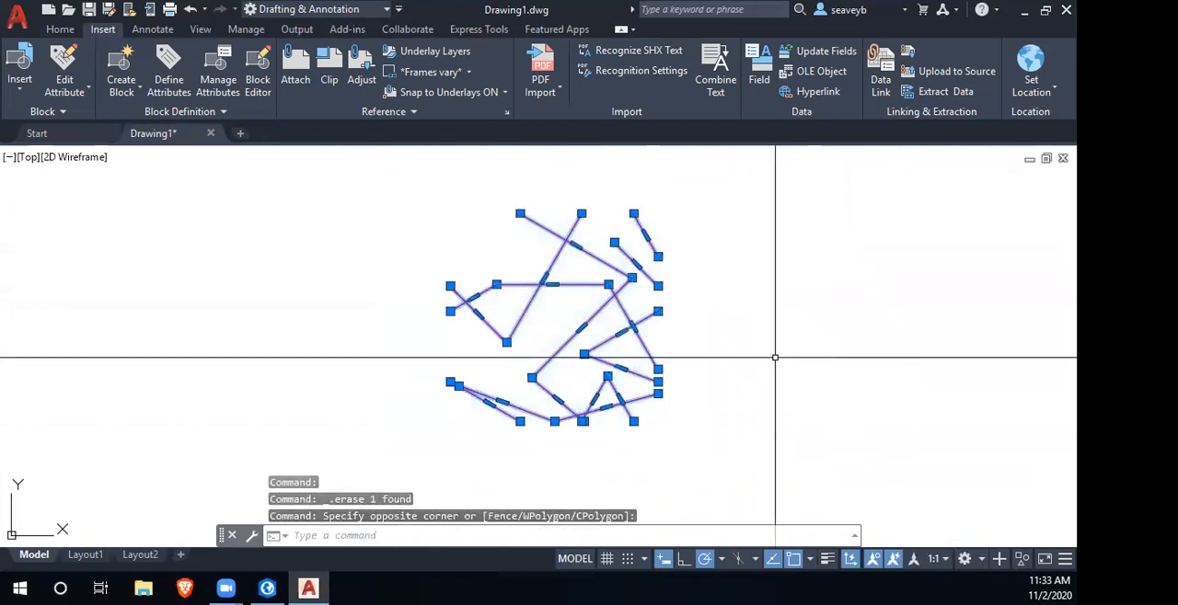
pyautogui.press('Return')
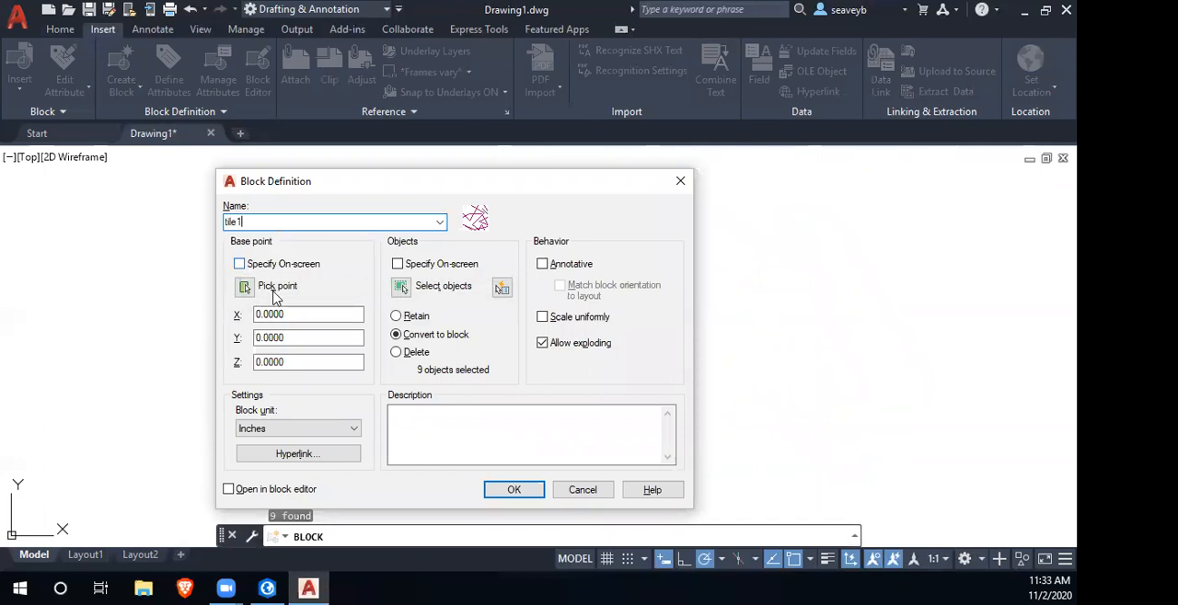
pyautogui.click(245, 288)
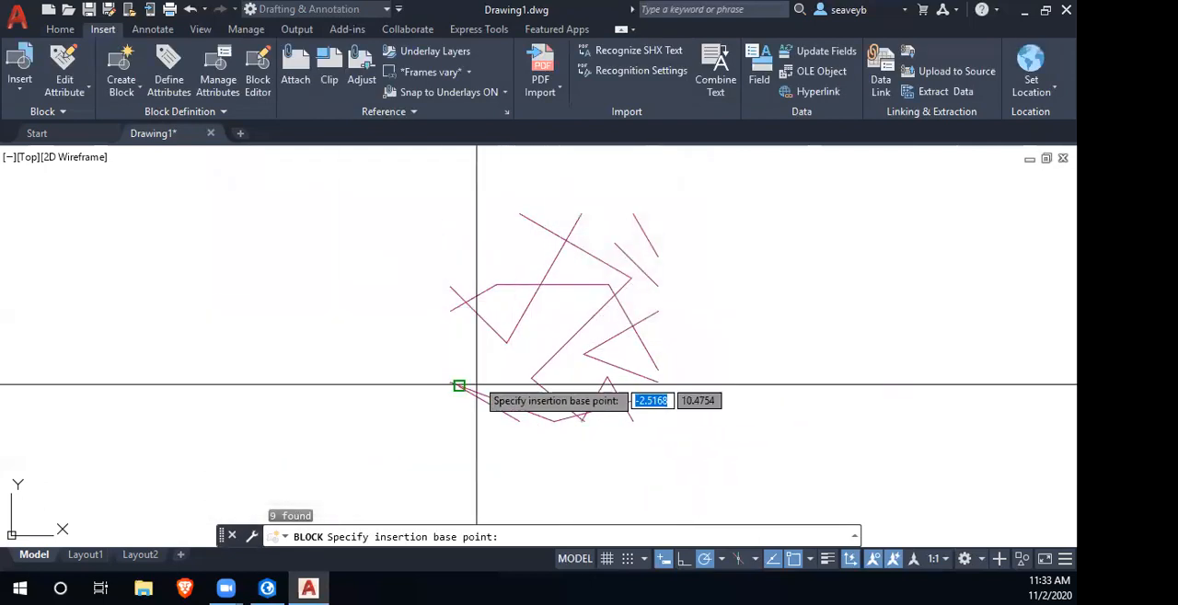
pyautogui.click(657, 422)
pyautogui.click(516, 490)
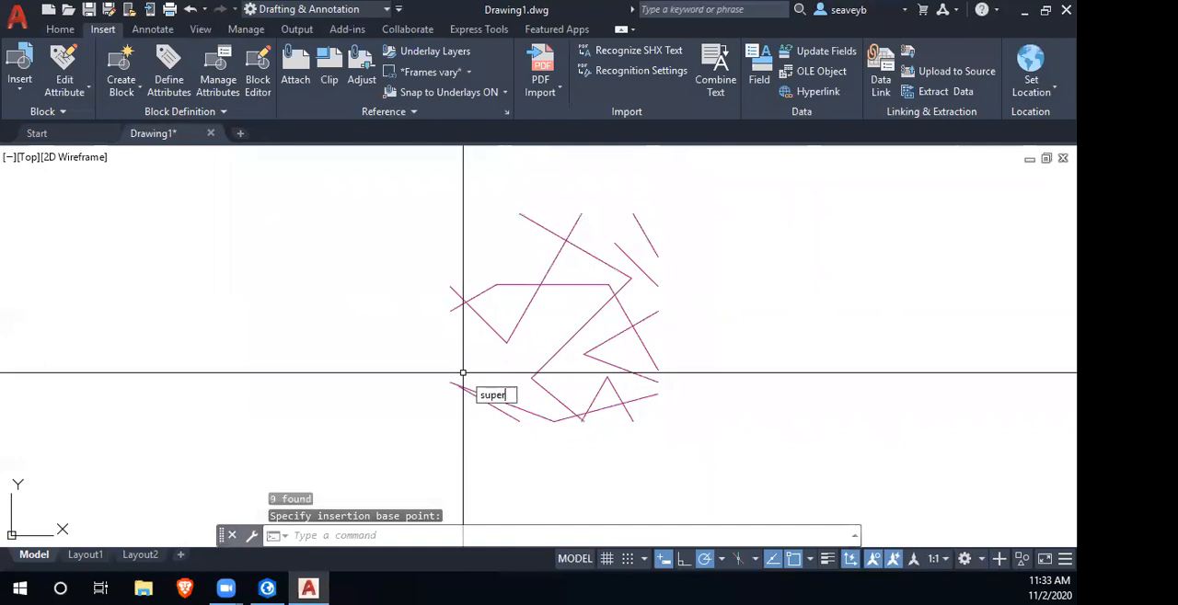
# - Run SuperHatch with the tile1 block and accept its placement inside the circle at scale 1 and rotation 0
pyautogui.write('super')
pyautogui.press('Return')
pyautogui.click(493, 228)
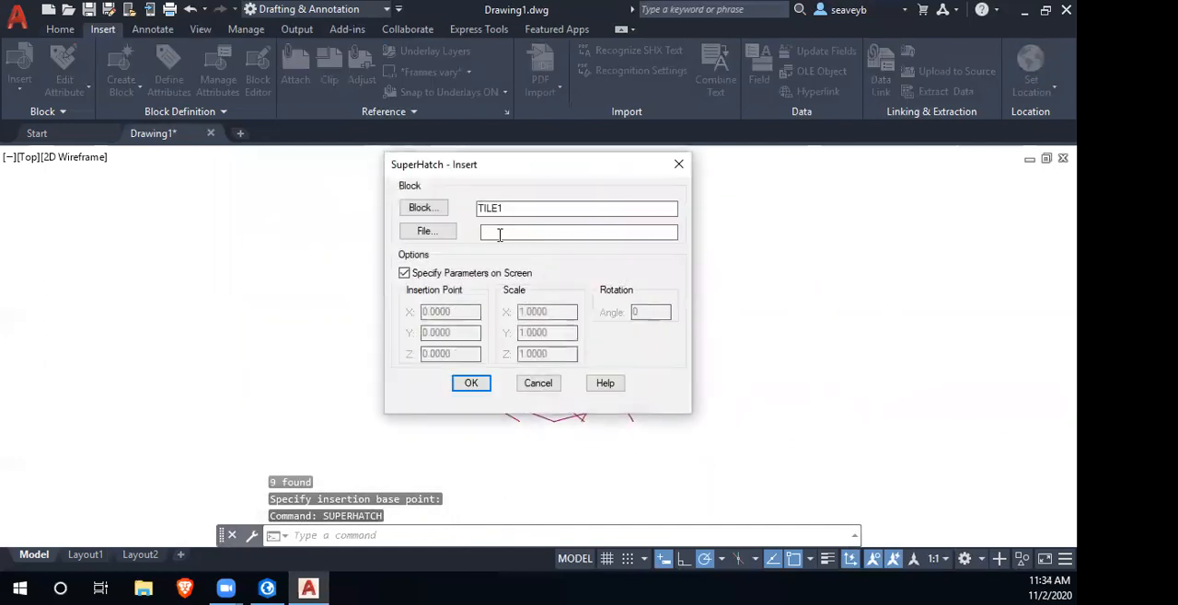
pyautogui.click(471, 384)
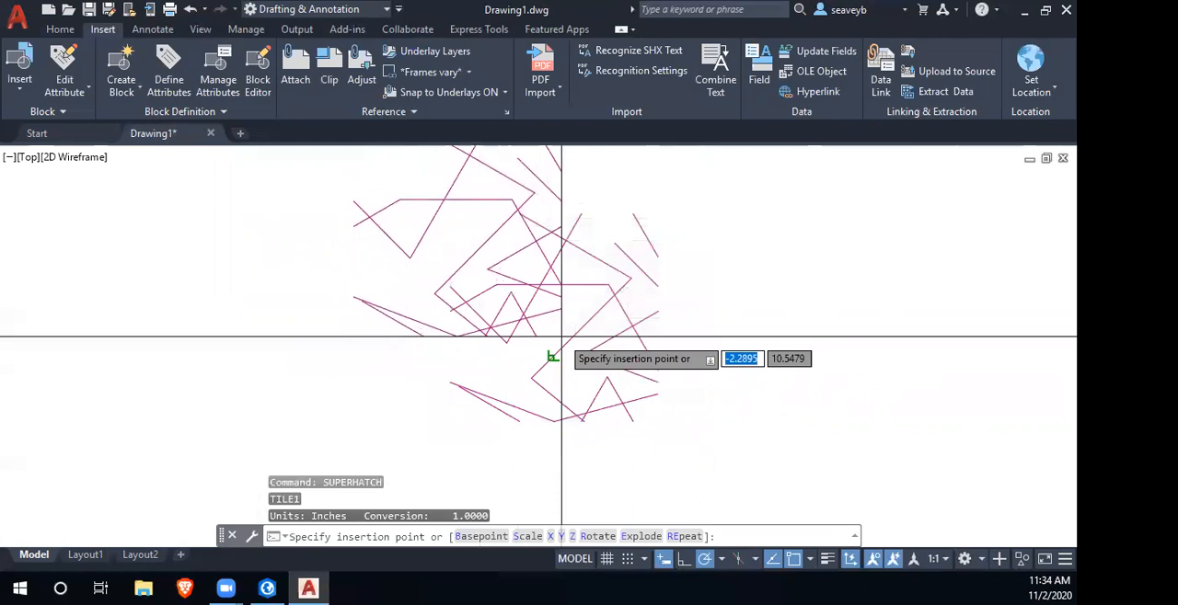
pyautogui.scroll(-2, 477, 376)
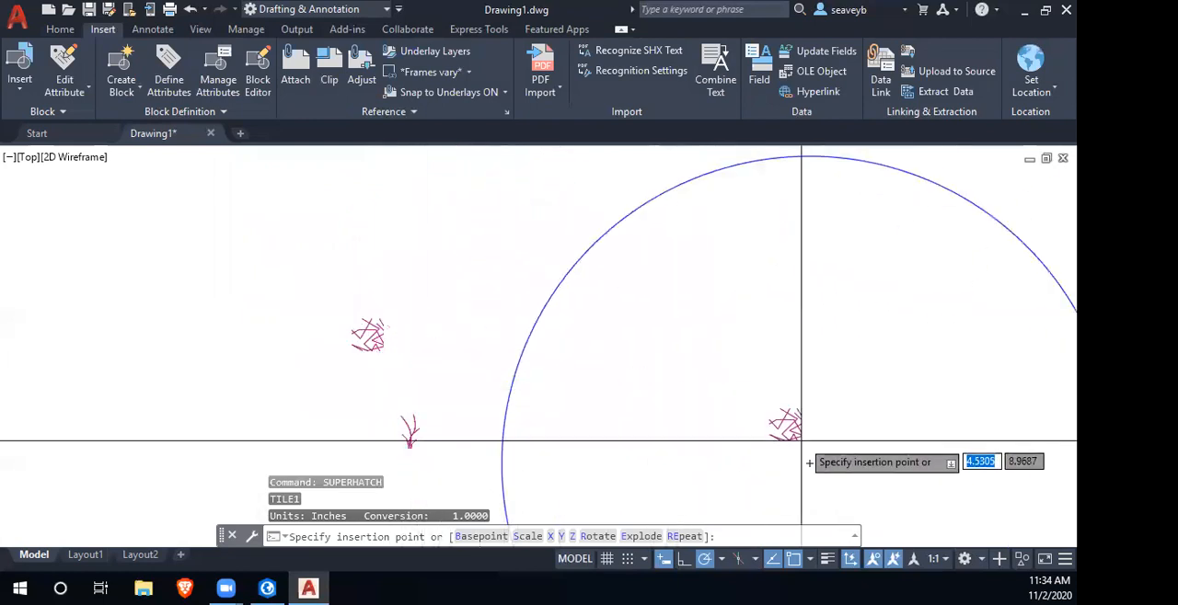
pyautogui.click(806, 462)
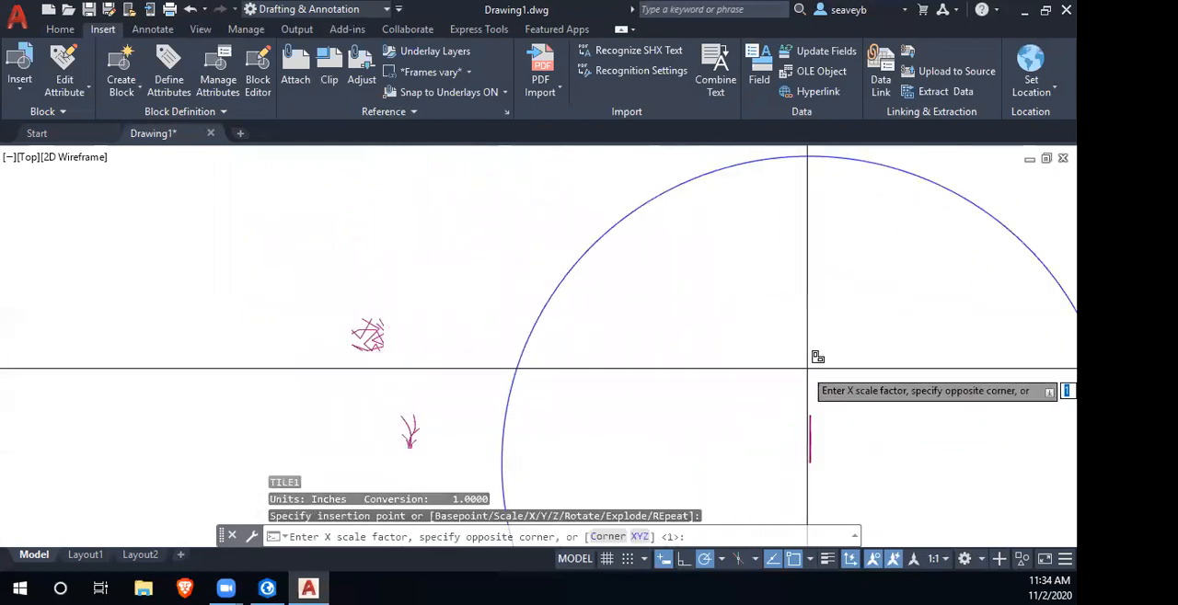
pyautogui.press('Return')
pyautogui.press('Return')
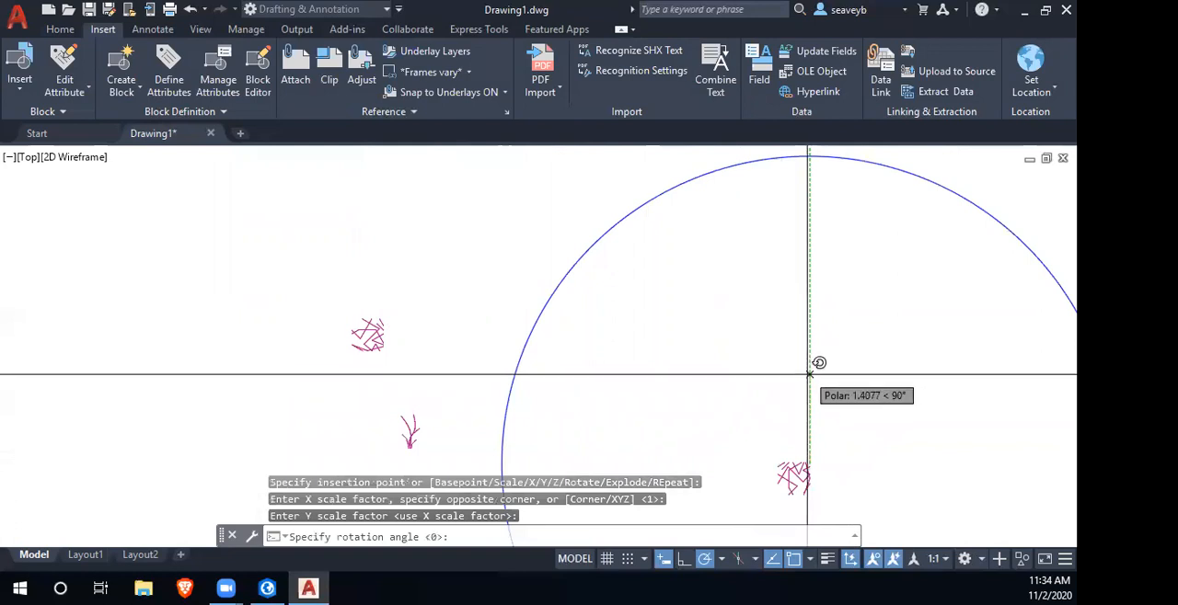
pyautogui.press('Return')
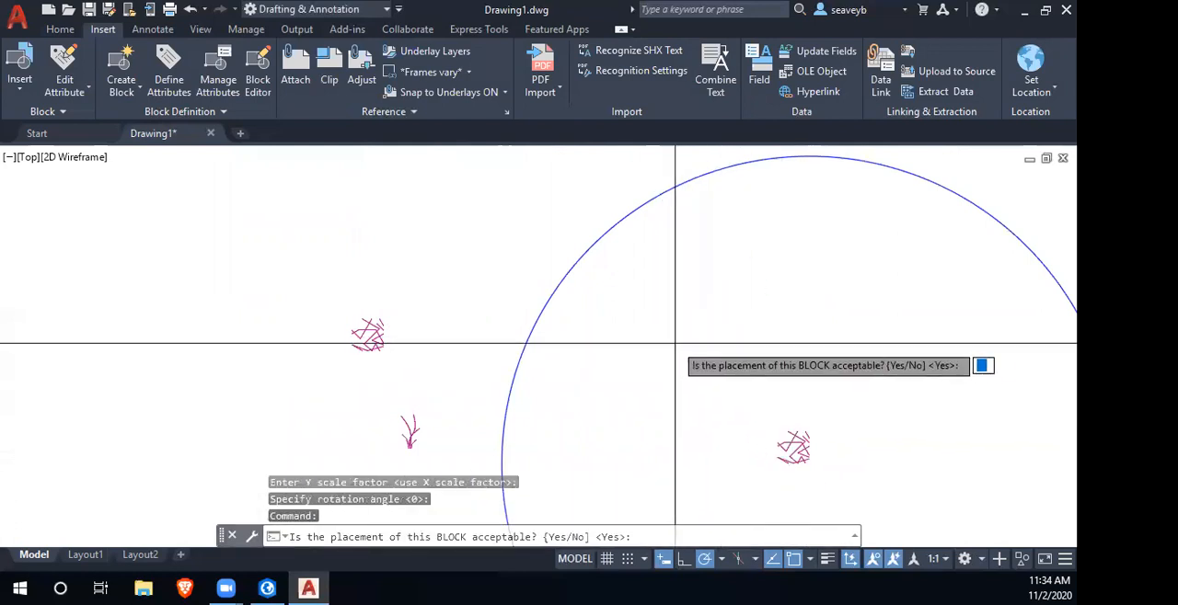
pyautogui.press('Return')
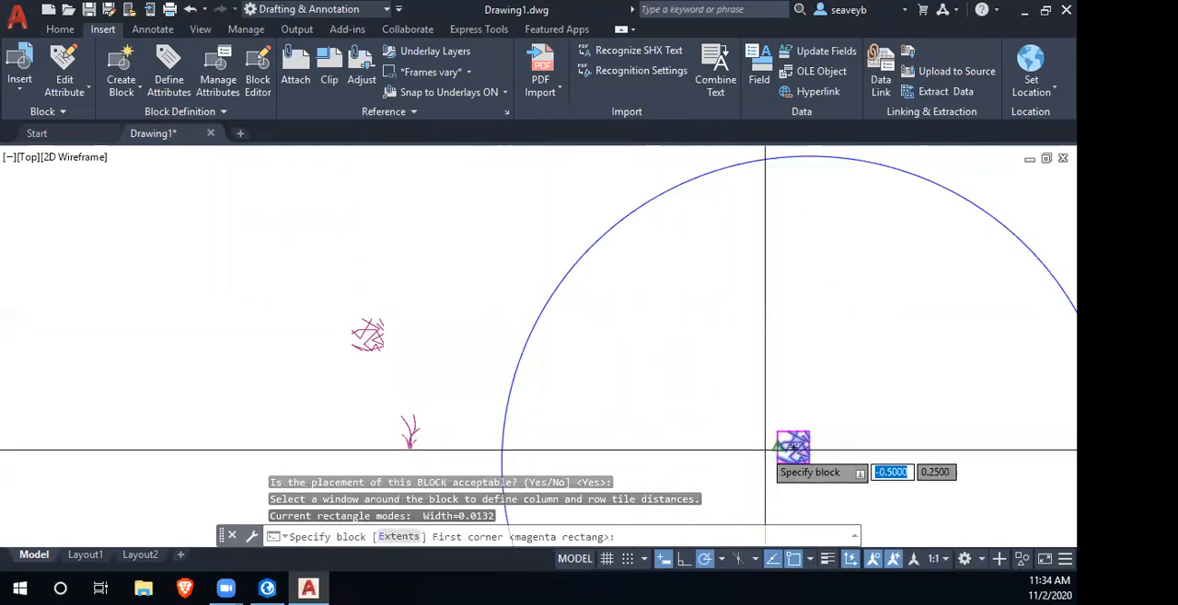
# - Accept the magenta rectangle as the tile spacing and fill the circle's interior with the SuperHatch pattern
pyautogui.scroll(4, 769, 451)
pyautogui.moveTo(768, 451)
pyautogui.mouseDown()
pyautogui.moveTo(691, 396)
pyautogui.moveTo(574, 342)
pyautogui.mouseUp()
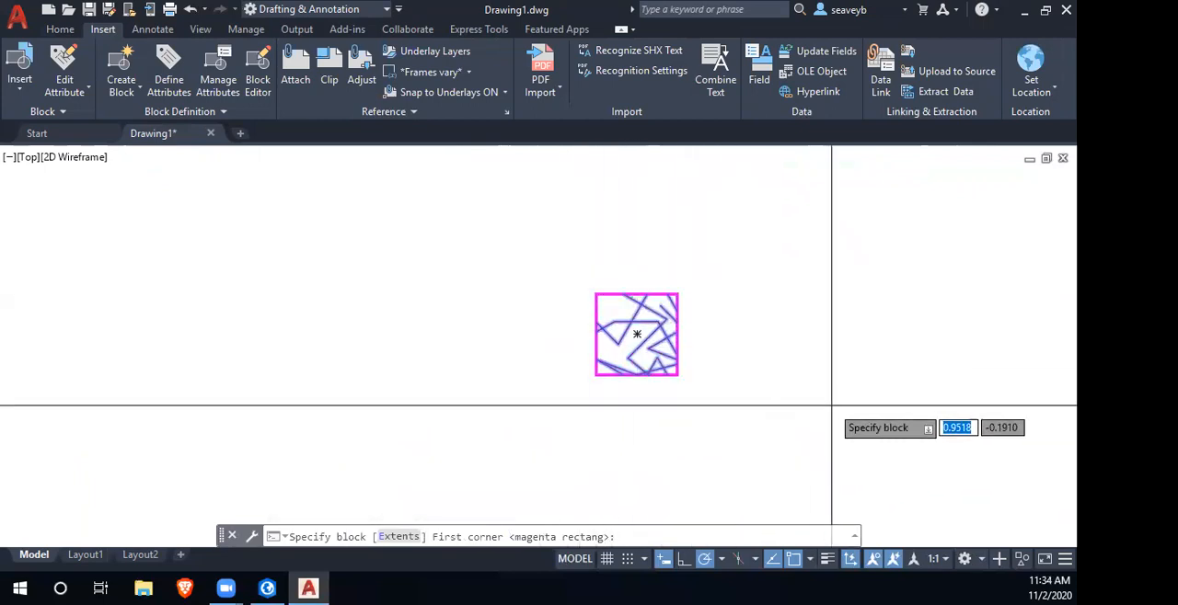
pyautogui.scroll(-8, 516, 340)
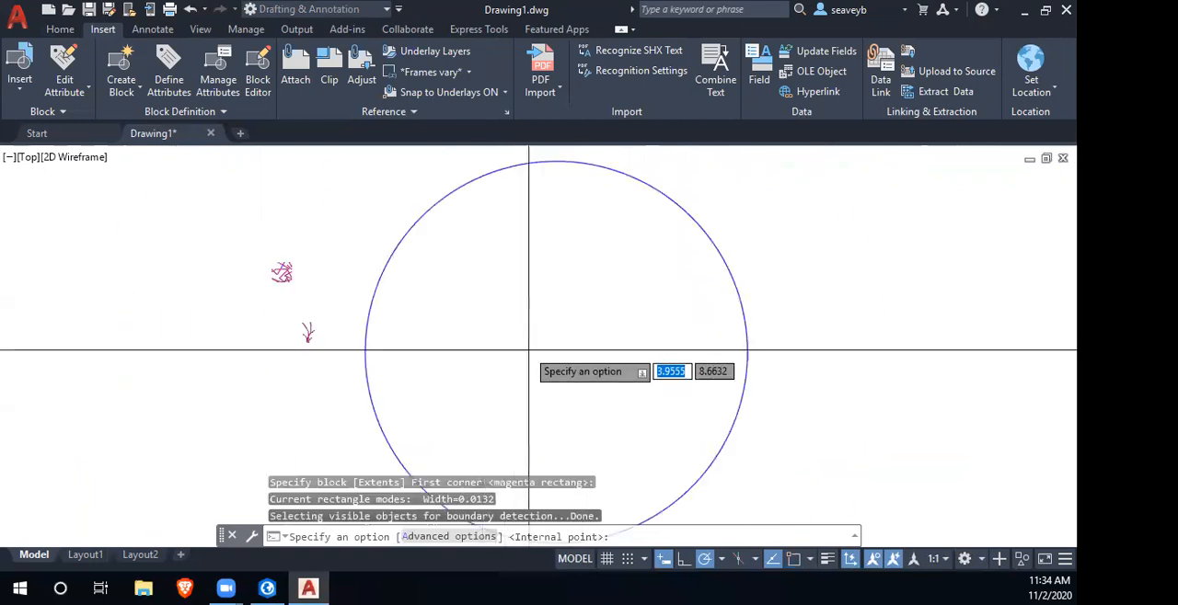
pyautogui.click(508, 296)
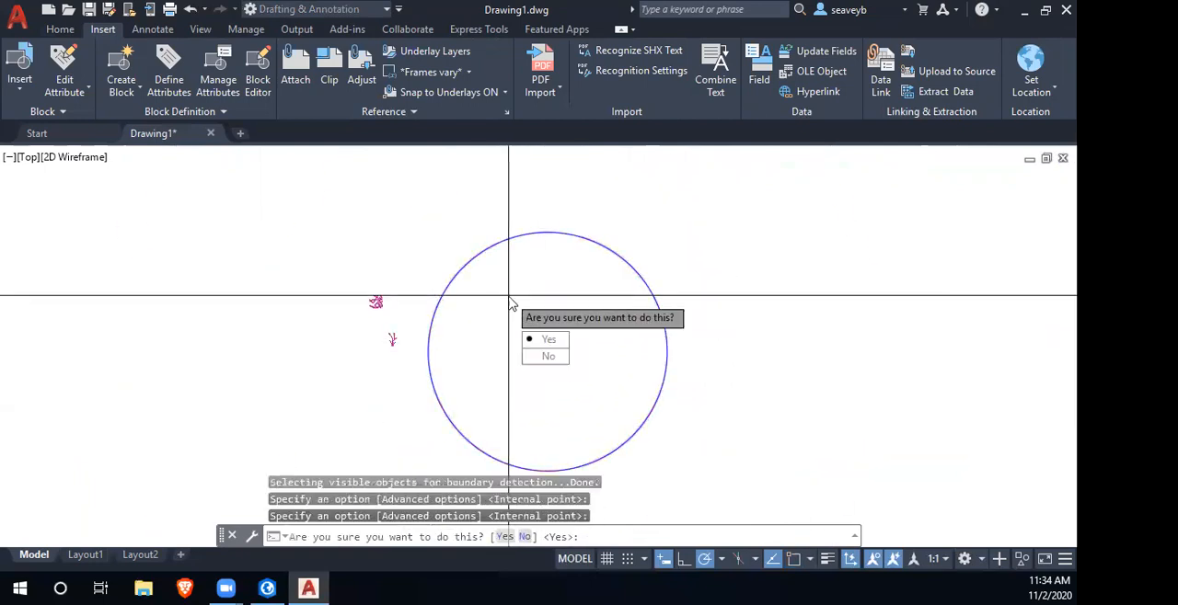
pyautogui.press('Return')
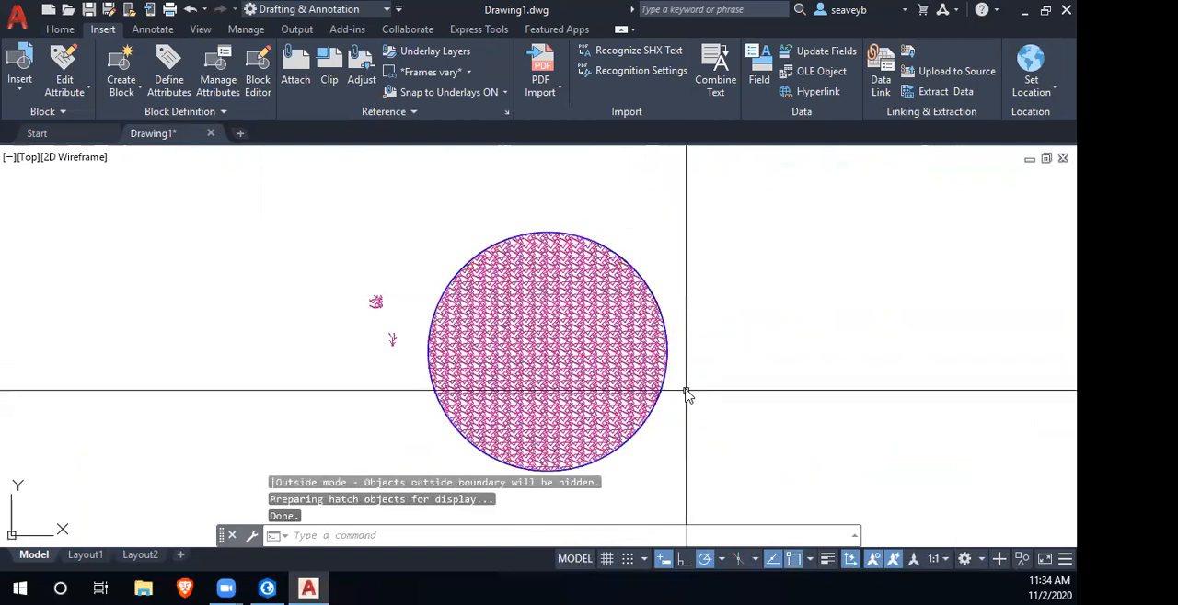
# - Examine how the repeated tile1 lines meet across the hatch and at the circle's edge
pyautogui.scroll(10, 672, 387)
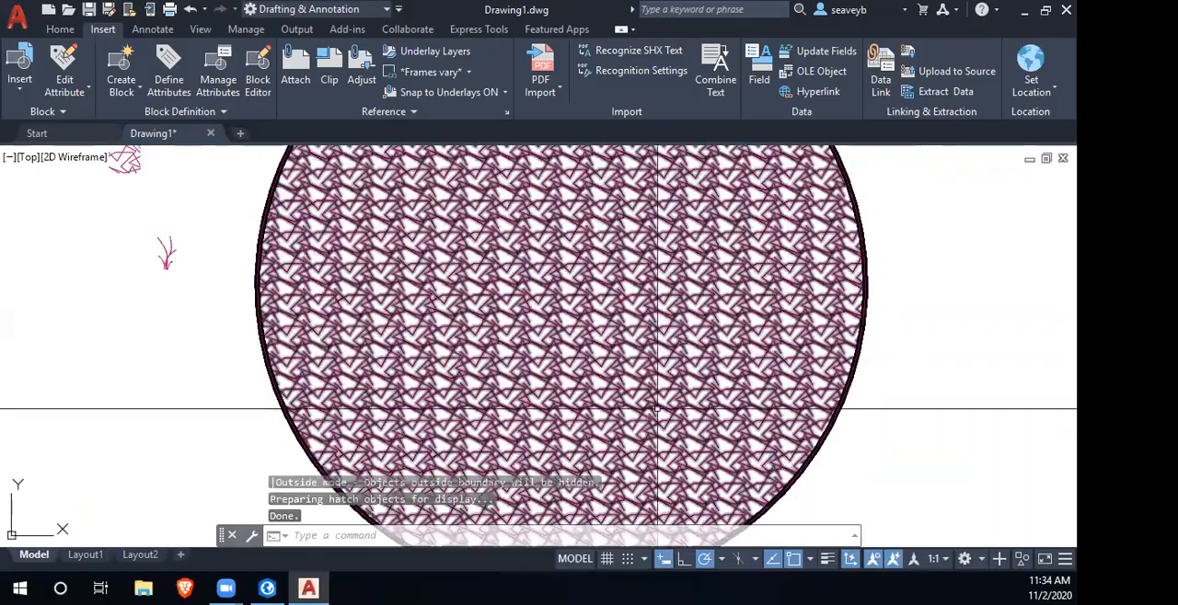
pyautogui.scroll(-6, 705, 368)
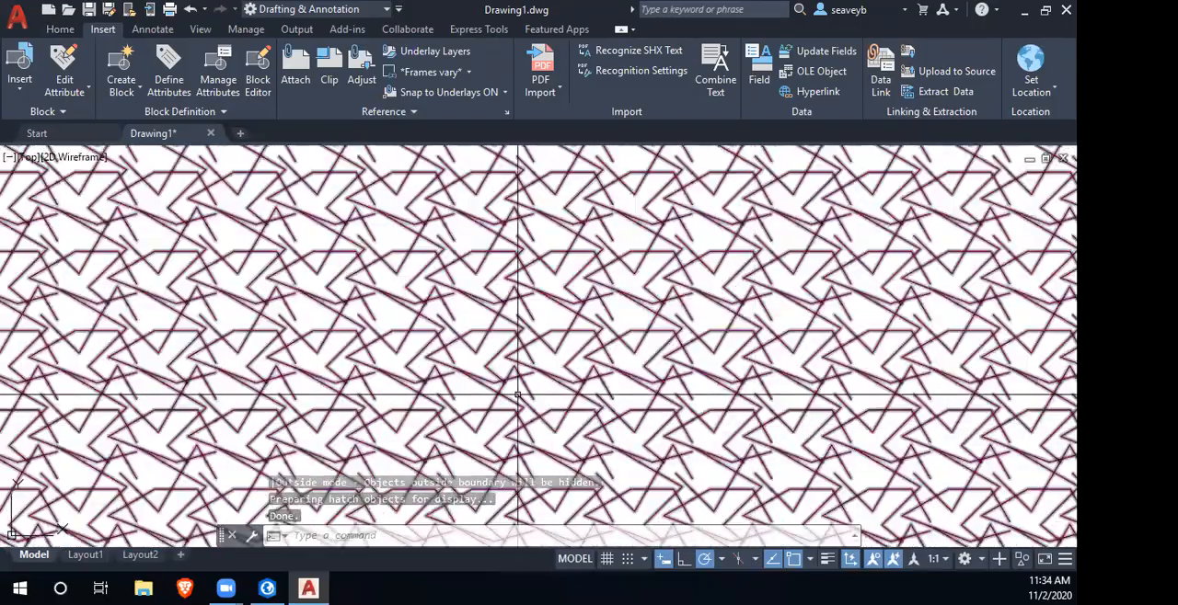
pyautogui.scroll(-5, 776, 355)
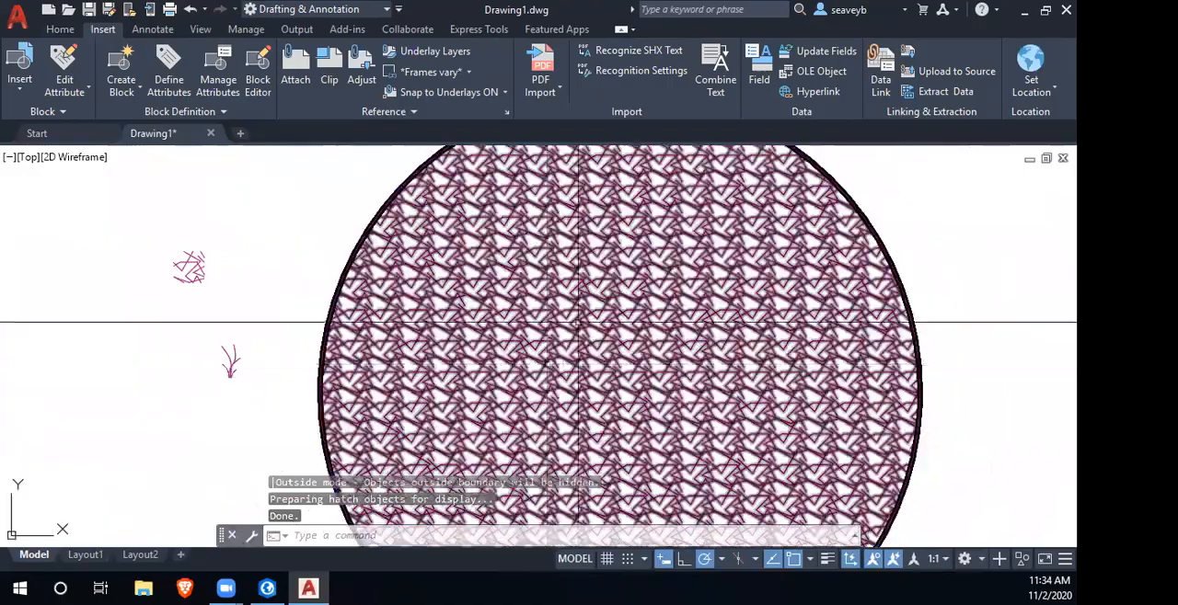
pyautogui.scroll(8, 586, 309)
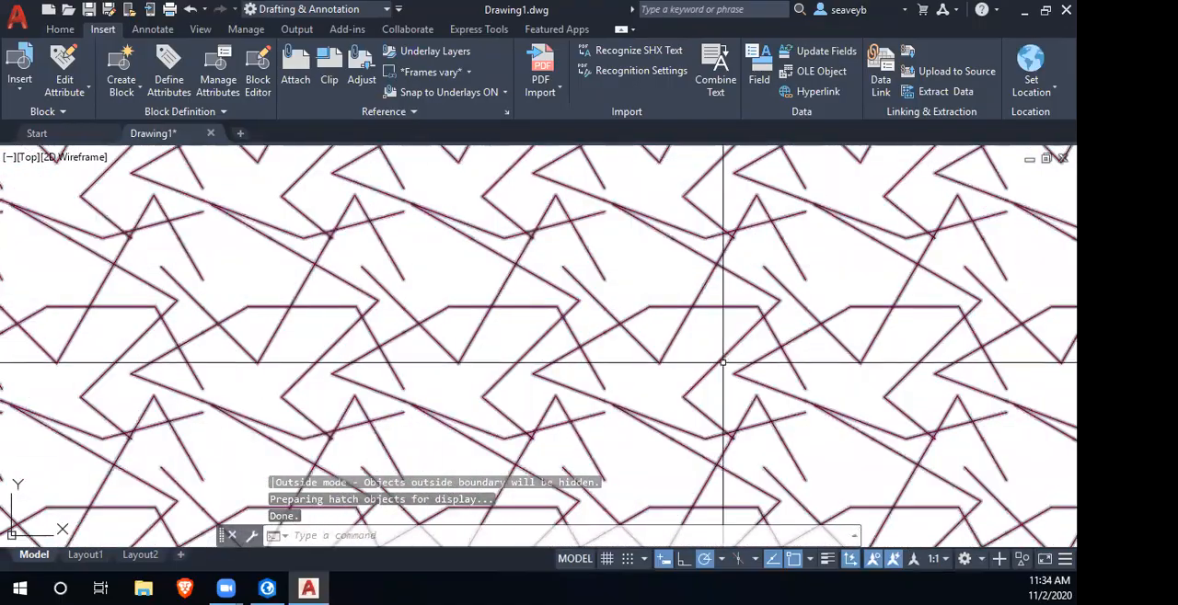
pyautogui.scroll(-7, 880, 376)
pyautogui.moveTo(865, 384); pyautogui.dragTo(583, 305)
pyautogui.scroll(-2, 591, 326)
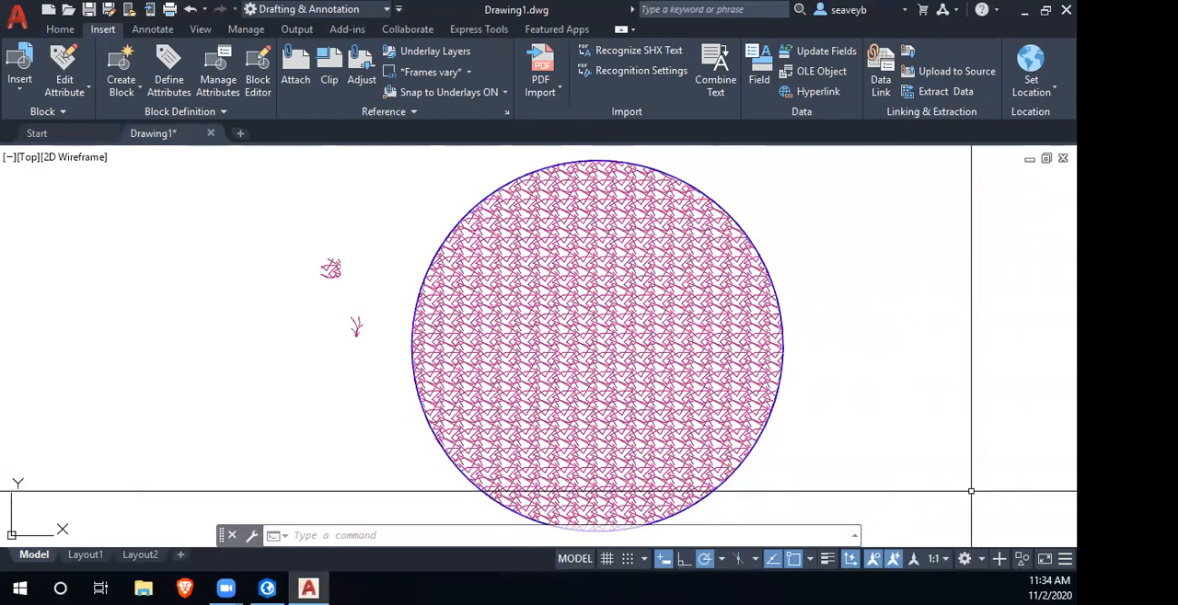
pyautogui.scroll(4, 940, 491)
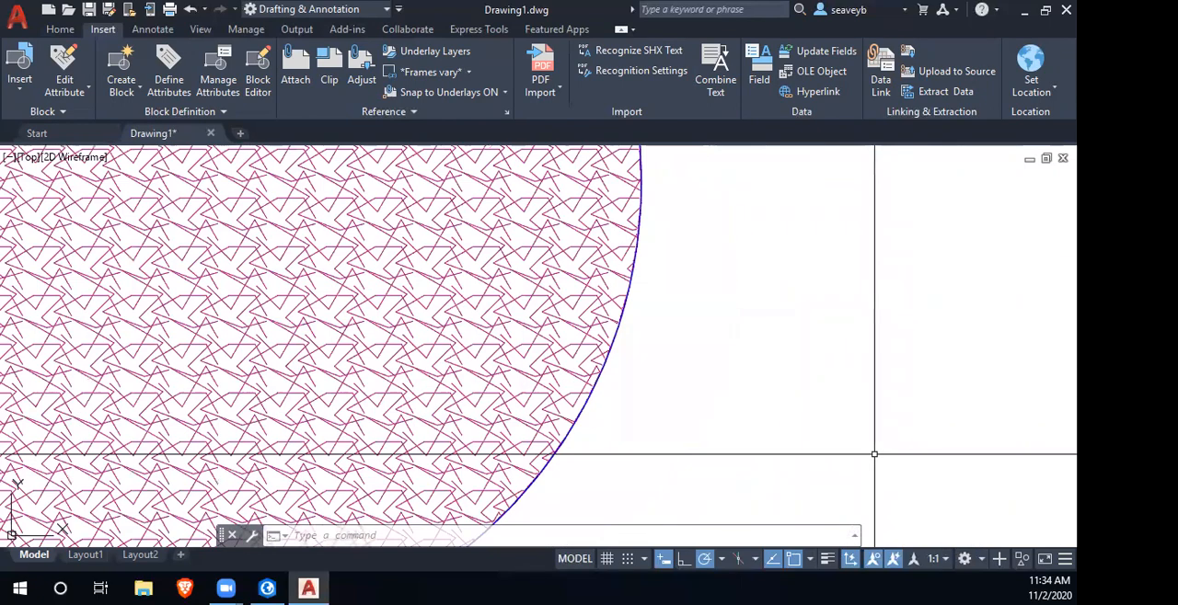
pyautogui.moveTo(845, 466)
pyautogui.mouseDown()
pyautogui.moveTo(1015, 495)
pyautogui.moveTo(1065, 531)
pyautogui.mouseUp()
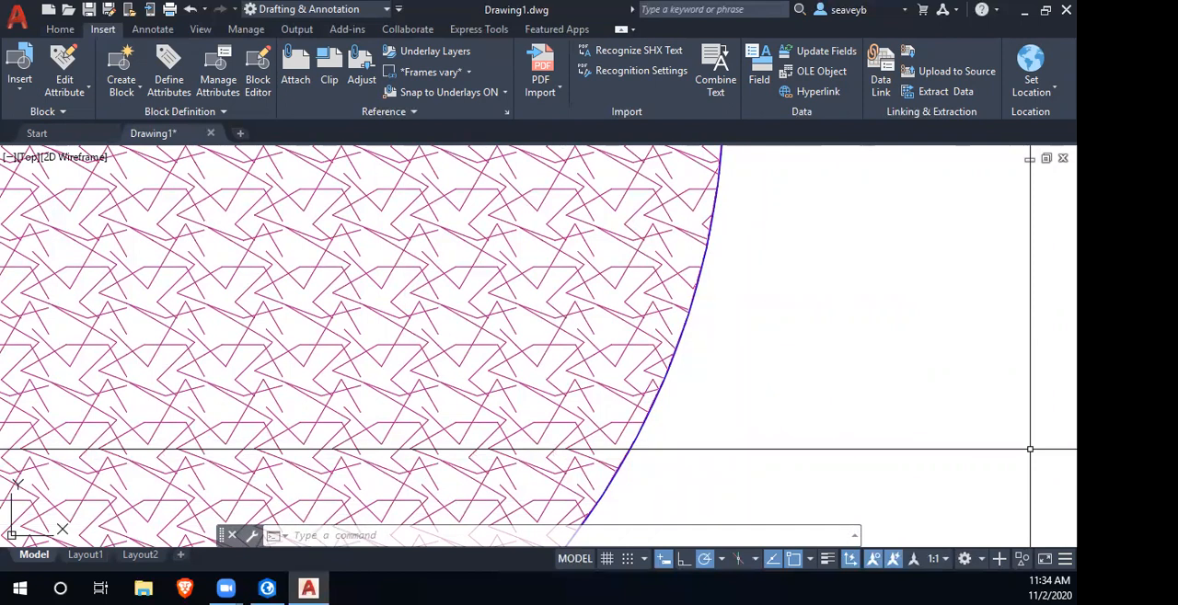
# - Erase the SuperHatch pattern inside the circle, keeping the circle itself
pyautogui.scroll(-6, 759, 456)
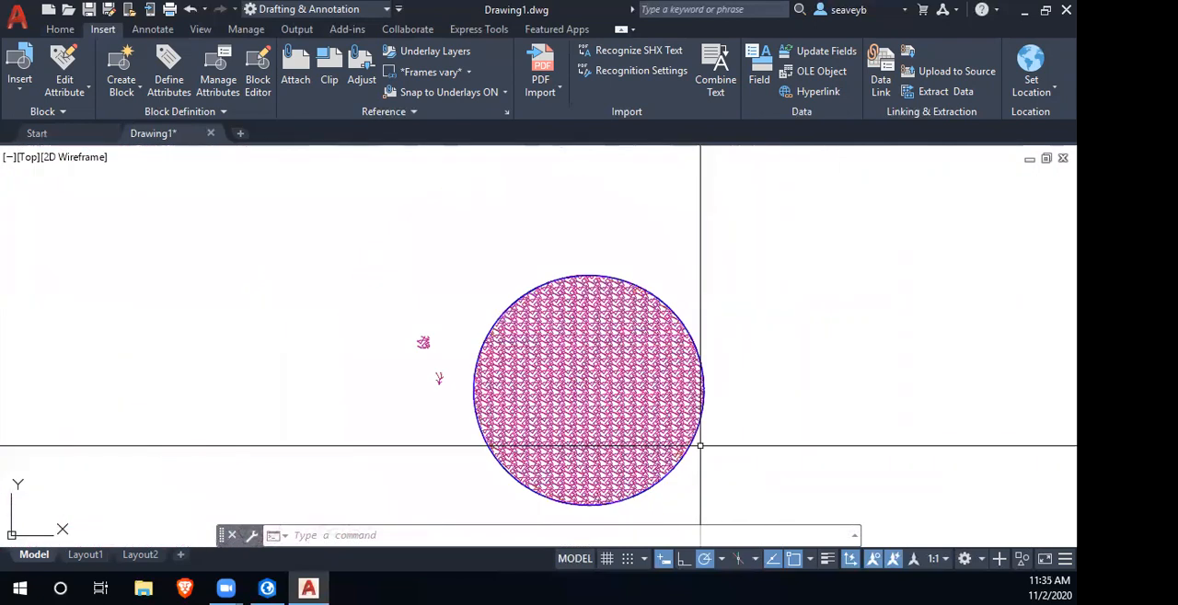
pyautogui.click(558, 379)
pyautogui.press('Delete')
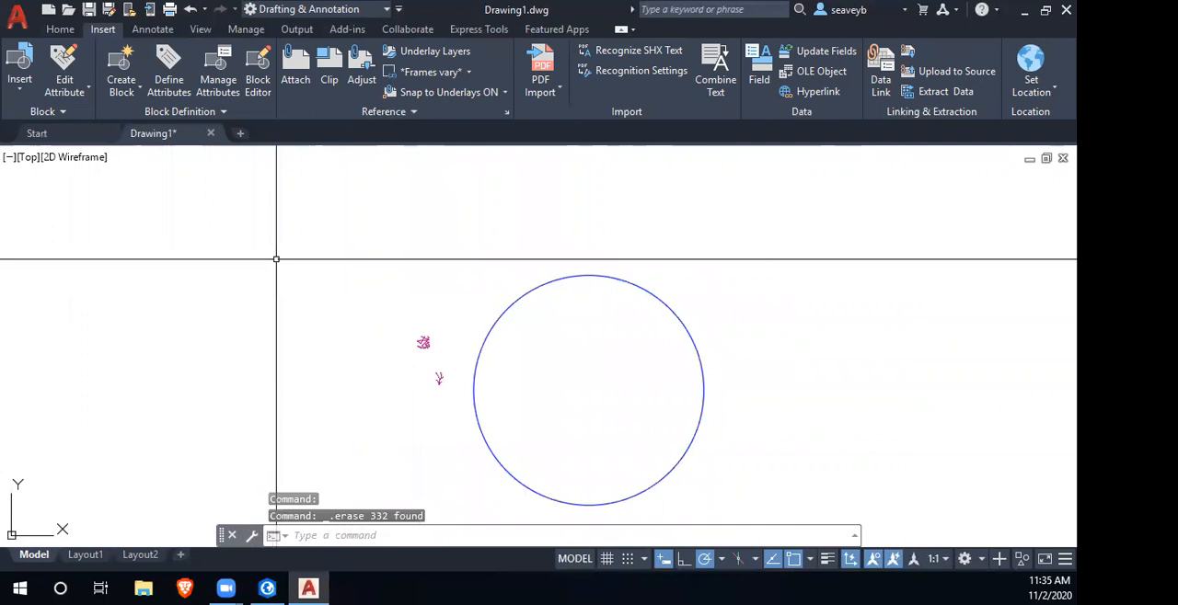
# - Draw a closed 0.5-unit square polyline in the empty area beside the tile1 block
pyautogui.press('Return')
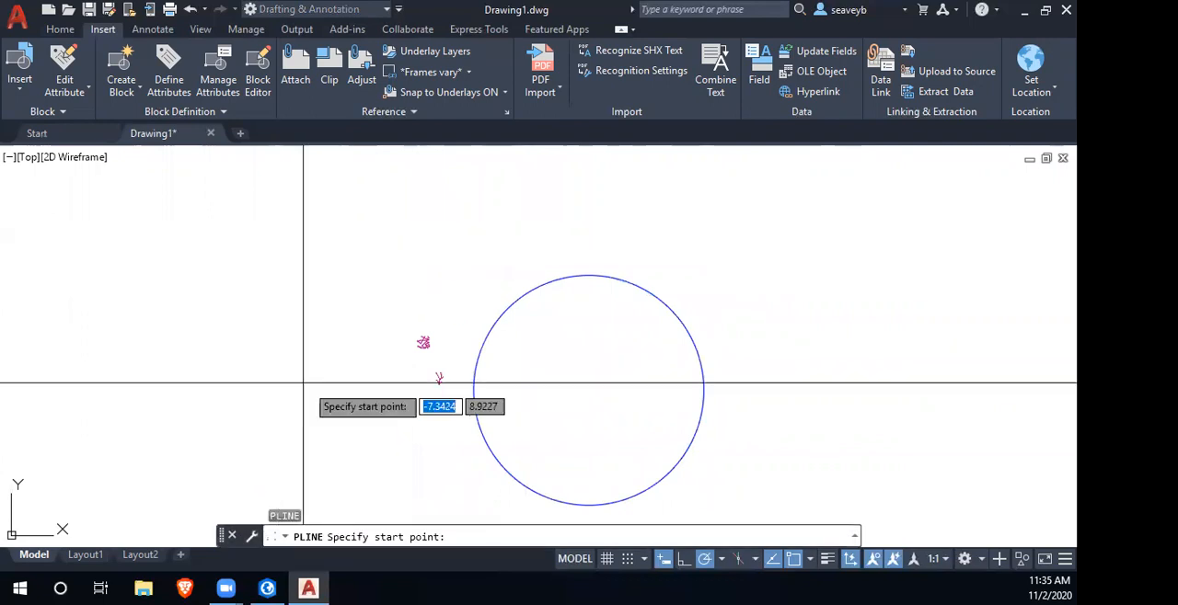
pyautogui.scroll(4, 338, 357)
pyautogui.click(369, 320)
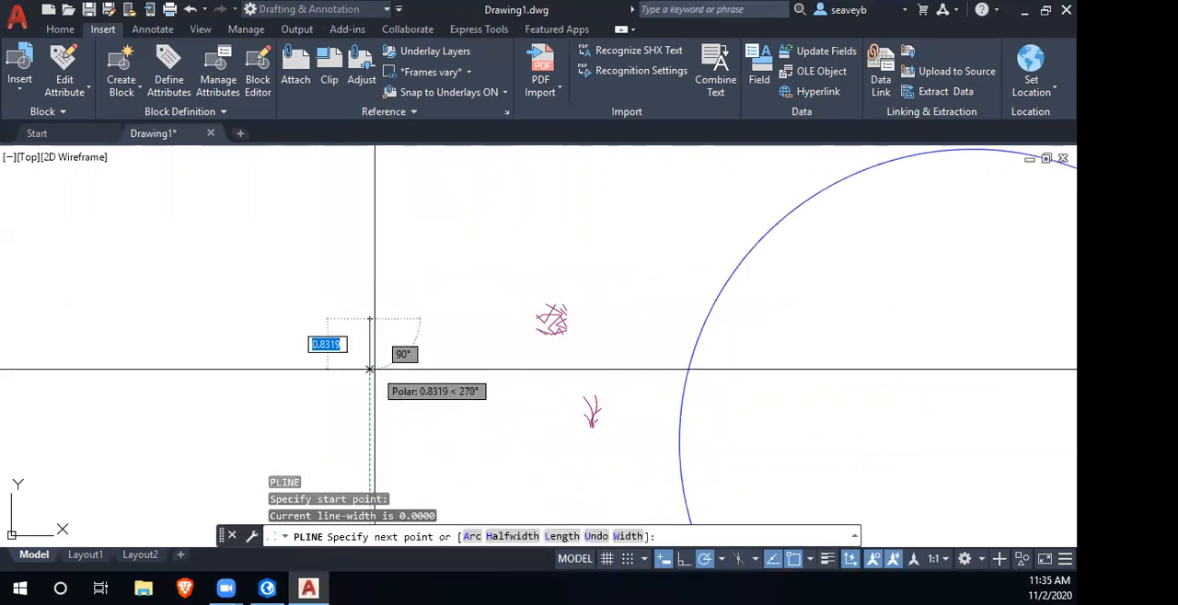
pyautogui.press('Return')
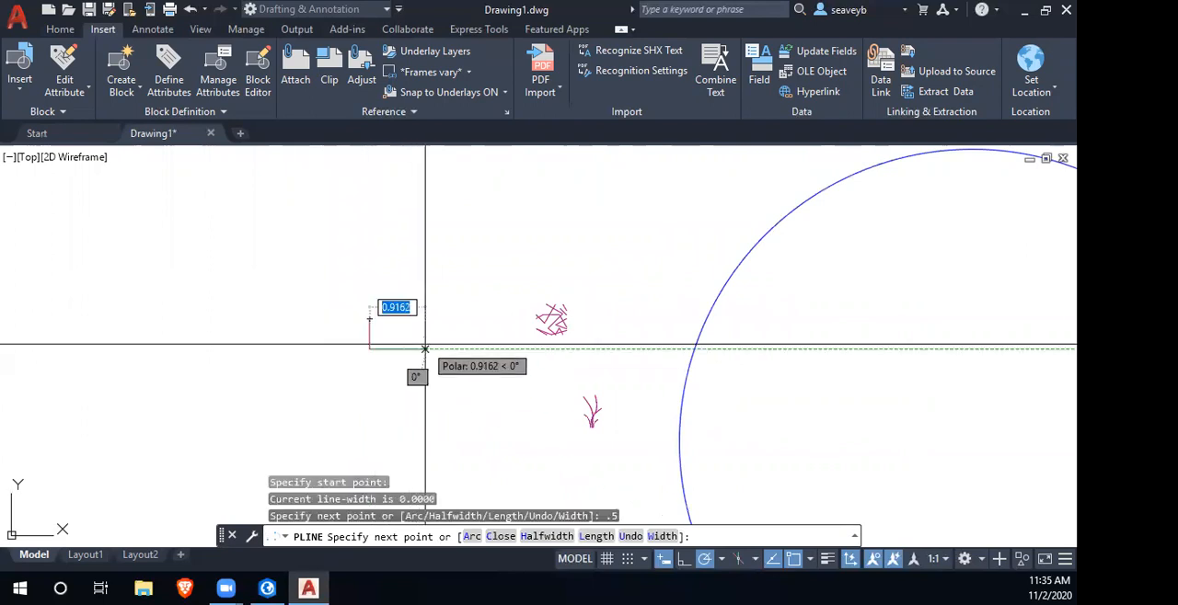
pyautogui.press('Return')
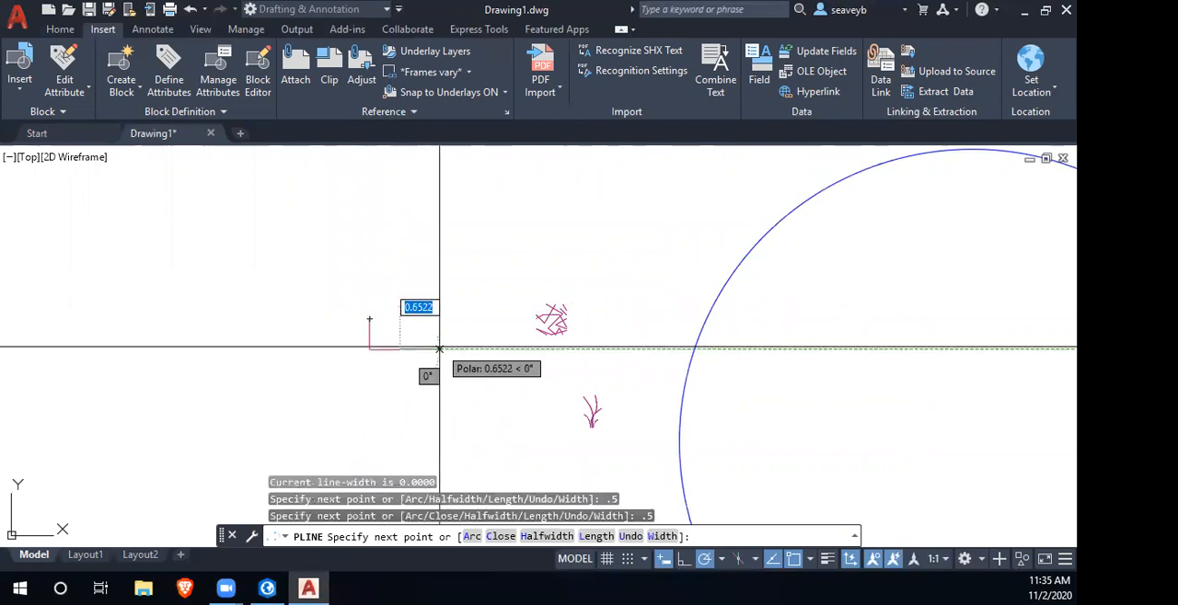
pyautogui.click(399, 319)
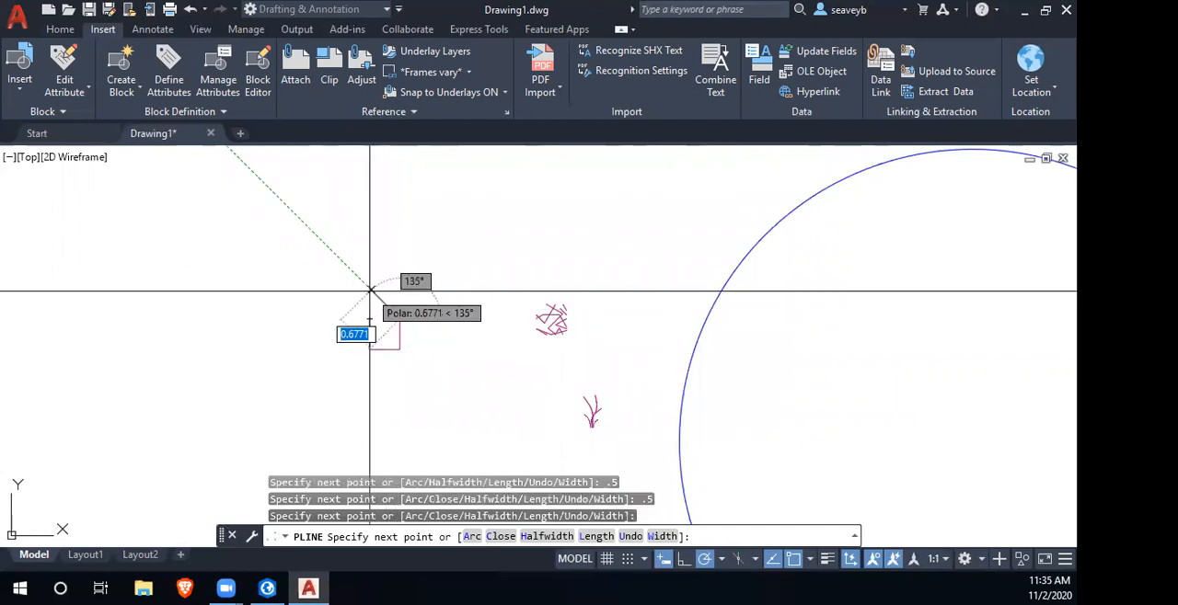
pyautogui.write('c')
pyautogui.press('Return')
pyautogui.scroll(8, 372, 343)
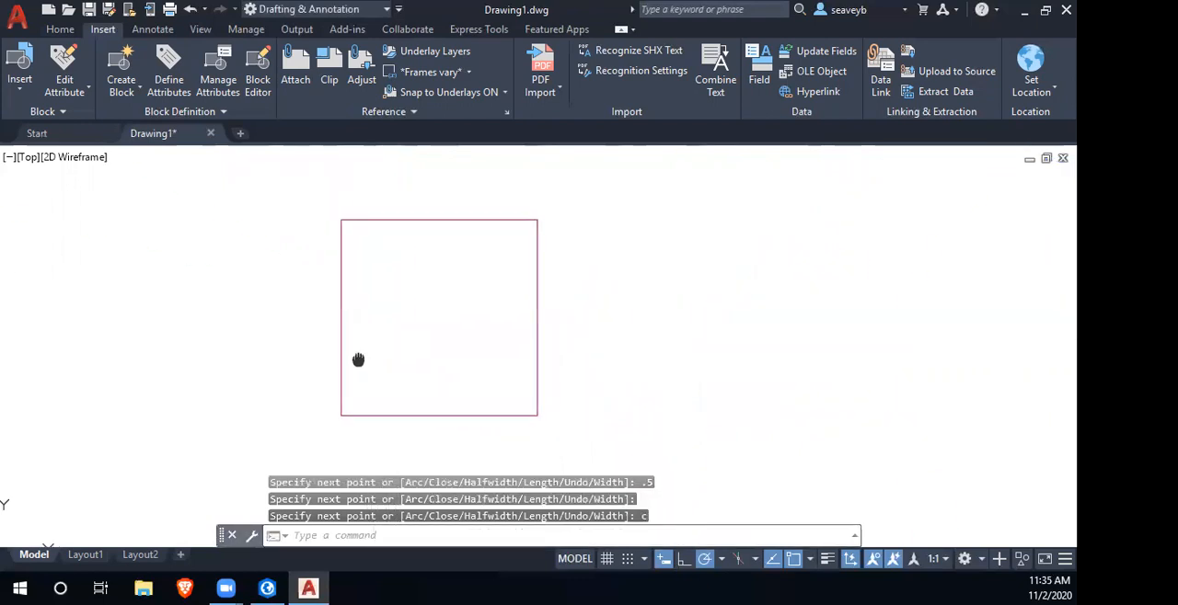
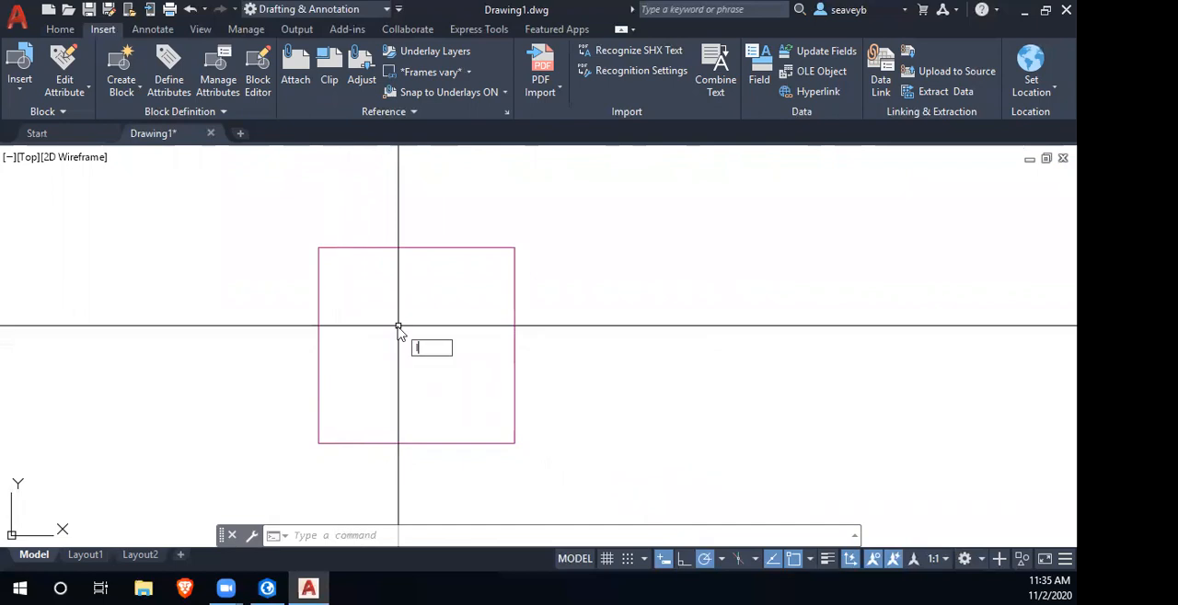
# - Draw a zigzag line across the upper half of the square, from its left edge to just past its right edge
pyautogui.click(360, 278)
pyautogui.click(400, 344)
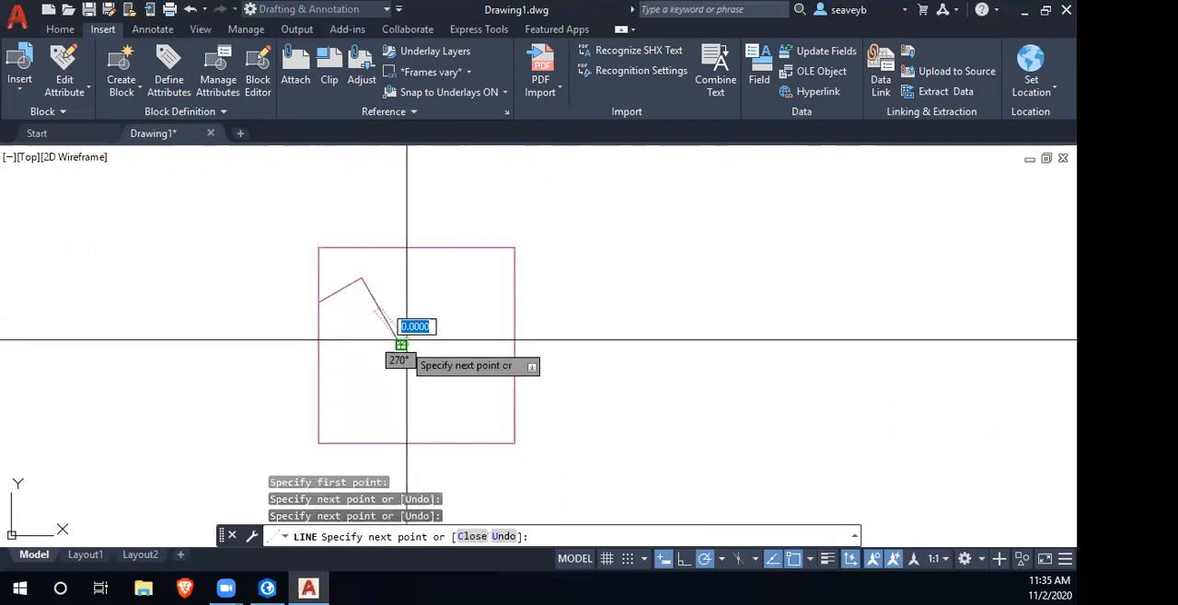
pyautogui.click(453, 293)
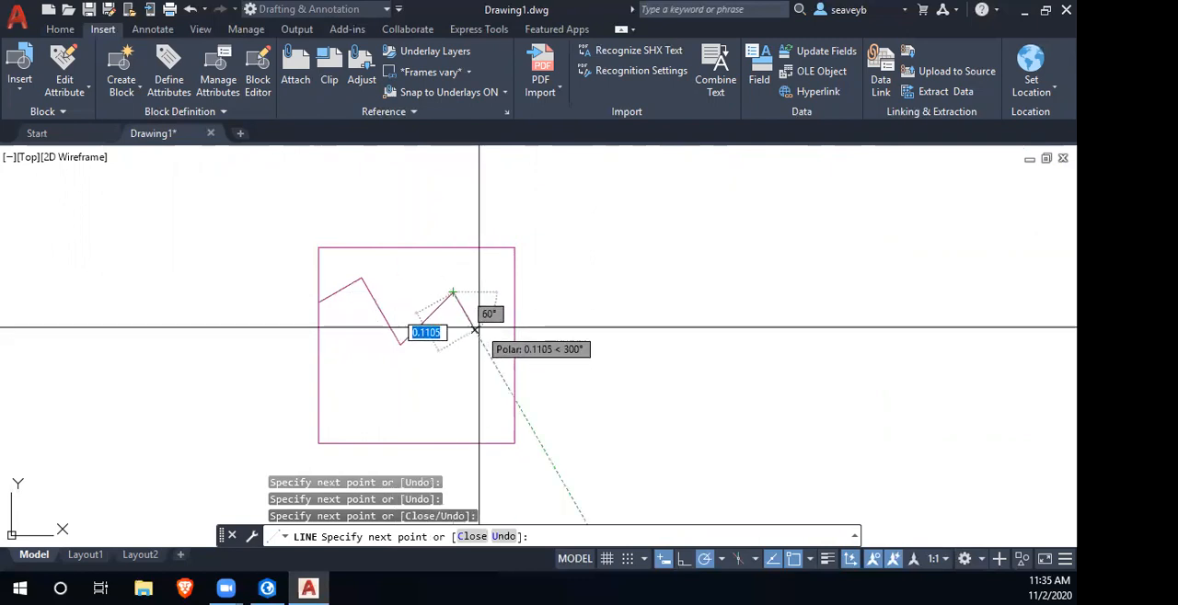
pyautogui.click(474, 330)
pyautogui.click(491, 271)
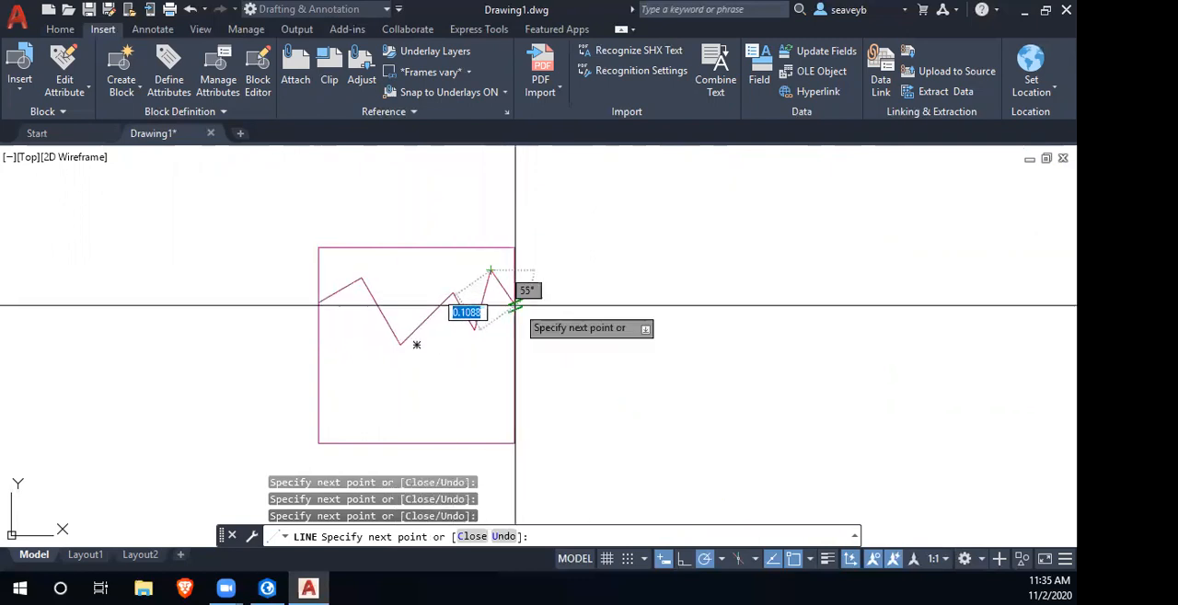
pyautogui.scroll(2, 348, 347)
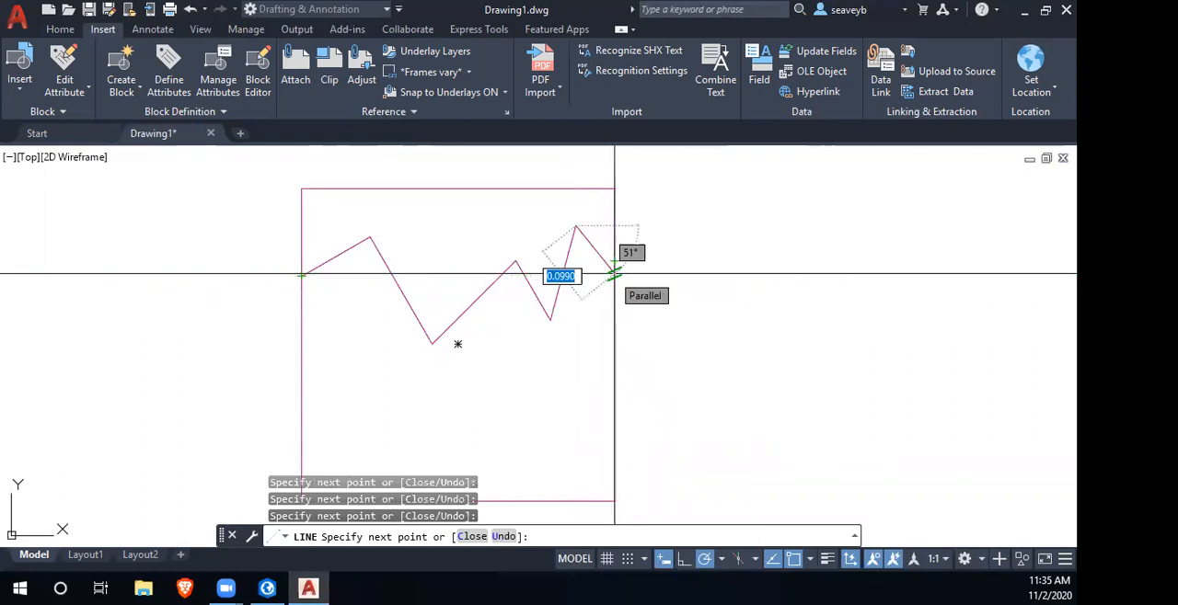
pyautogui.scroll(-2, 685, 333)
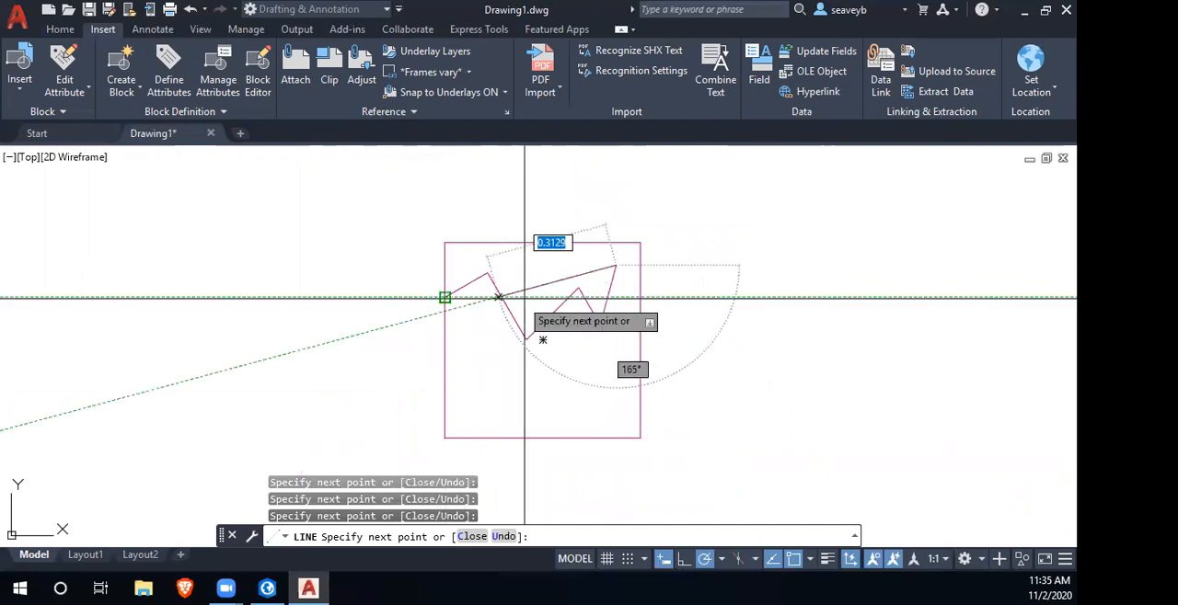
pyautogui.click(646, 297)
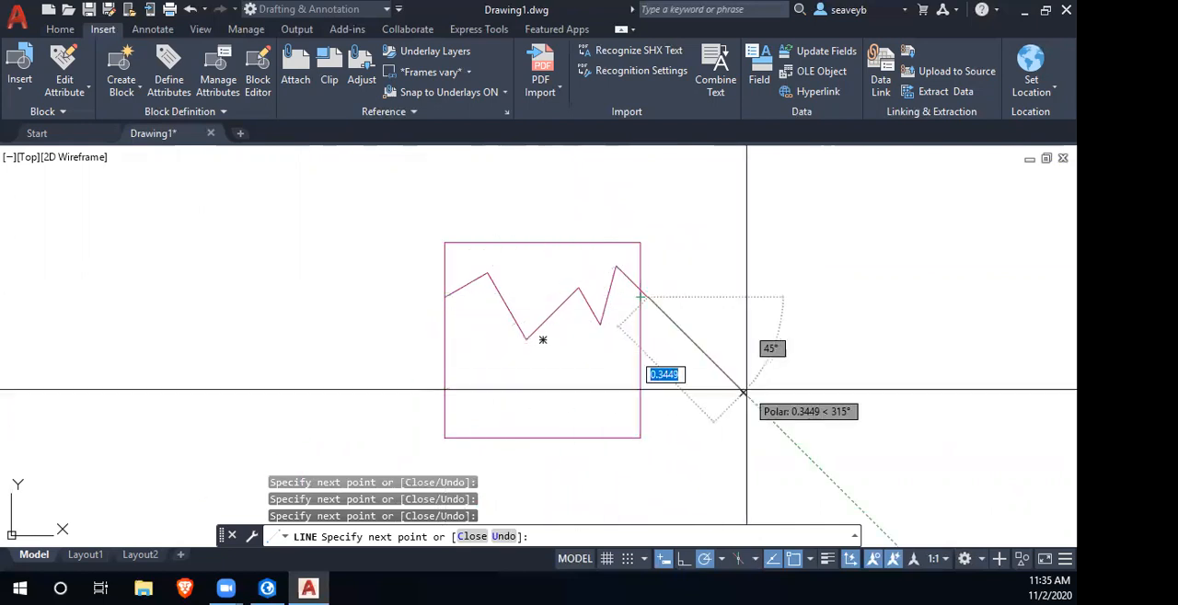
pyautogui.press('Escape')
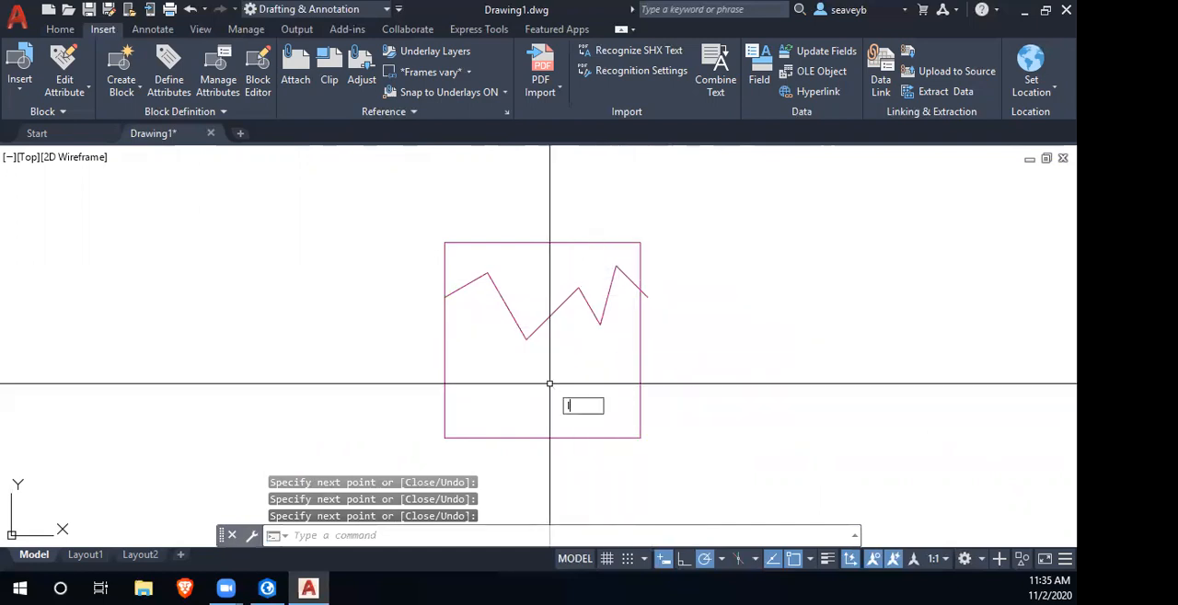
pyautogui.write('l')
pyautogui.press('Return')
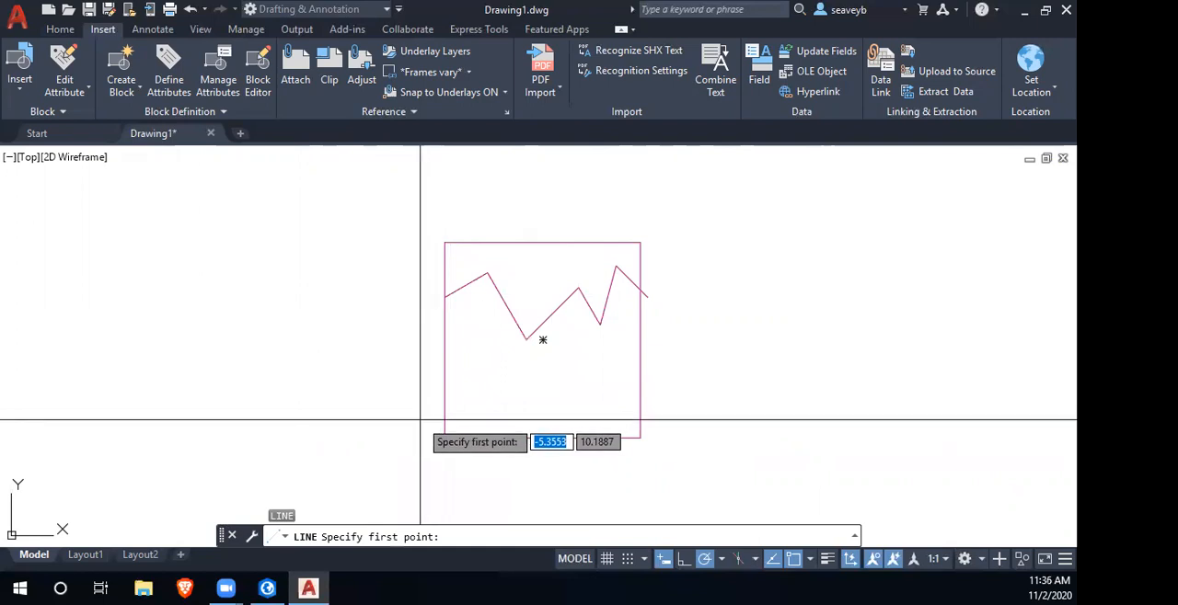
pyautogui.click(445, 407)
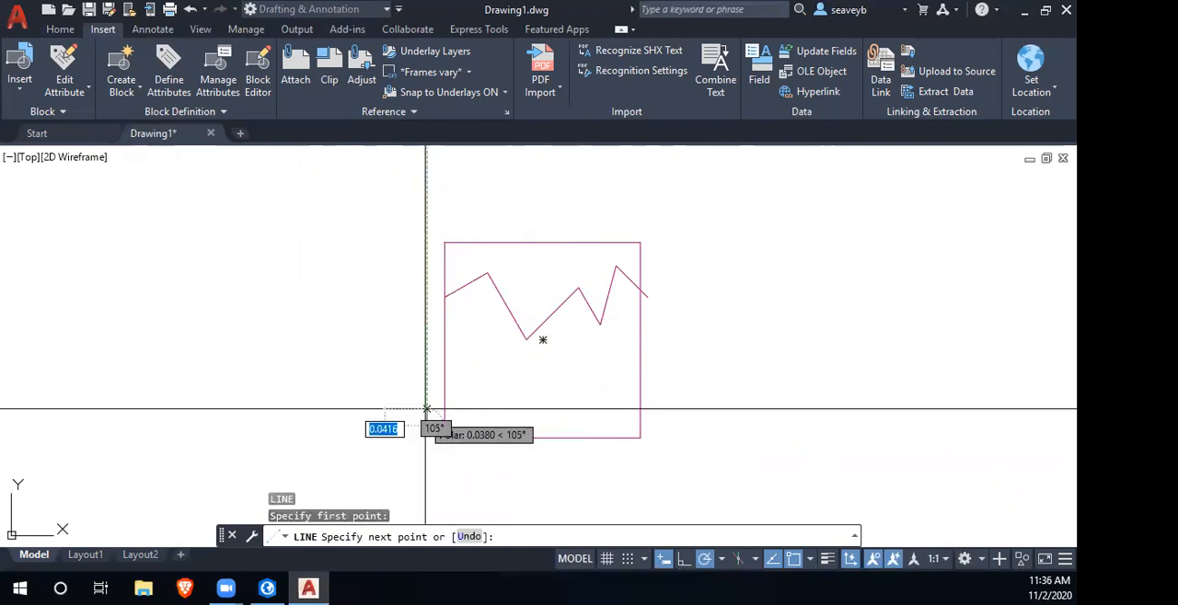
pyautogui.press('Escape')
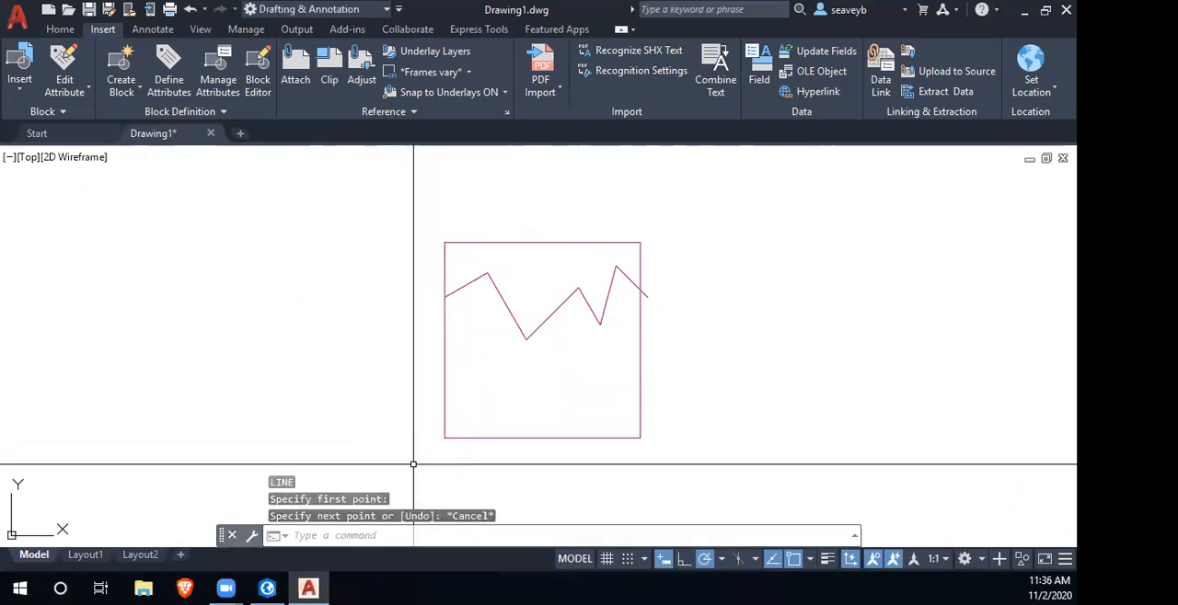
# - Draw a second zigzag line across the lower half of the square, from its left edge to beyond its right edge
pyautogui.press('Return')
pyautogui.click(442, 342)
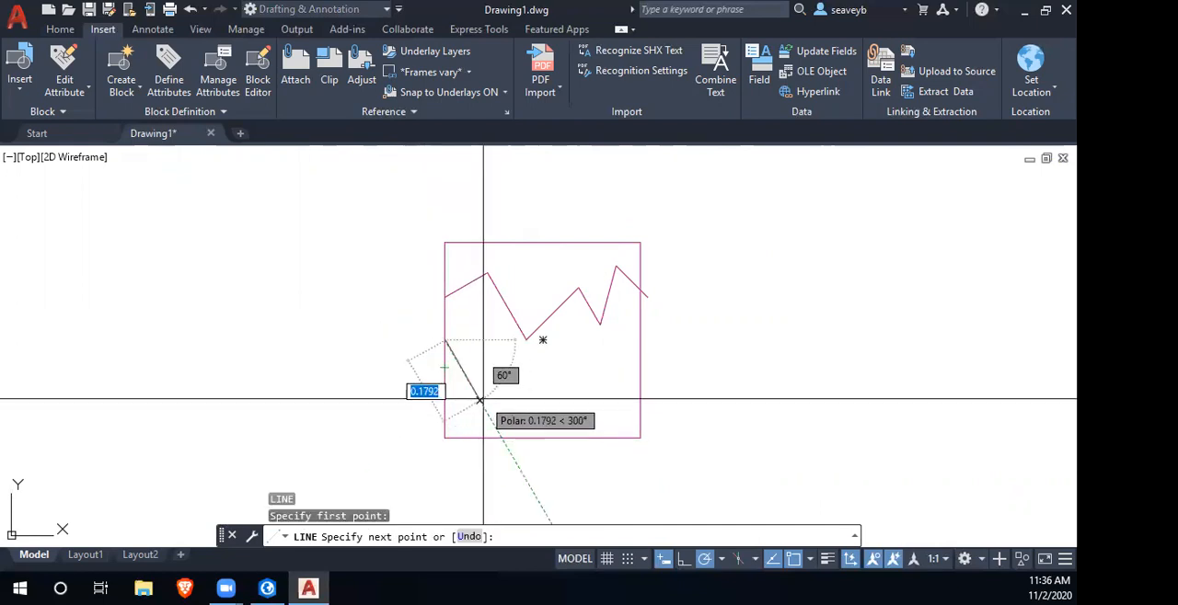
pyautogui.click(480, 398)
pyautogui.click(521, 377)
pyautogui.click(565, 401)
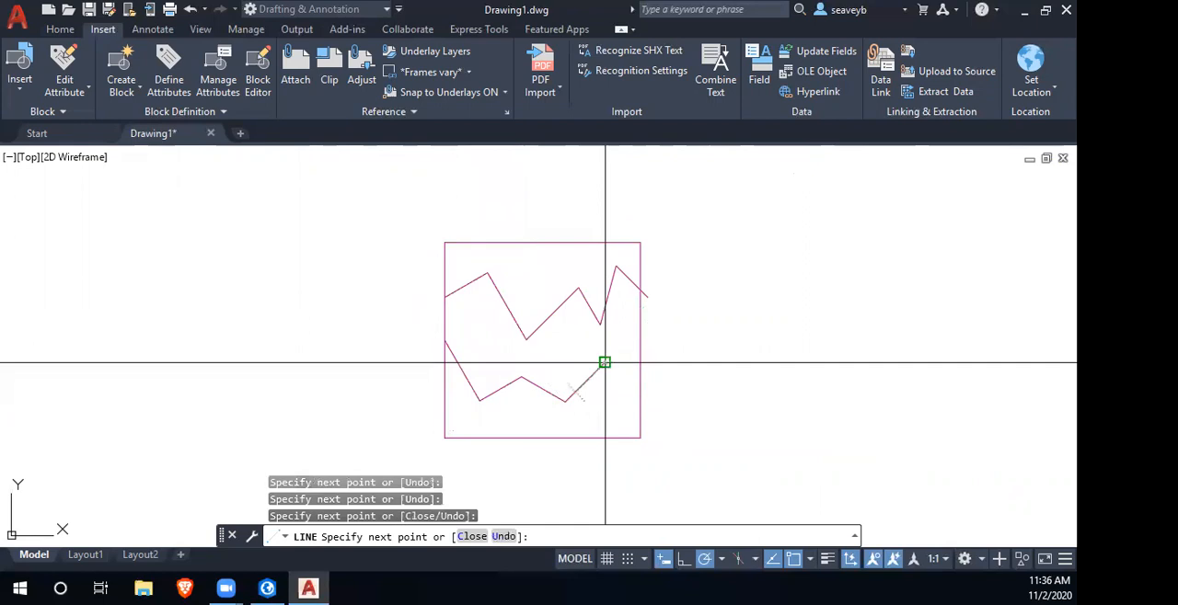
pyautogui.click(605, 364)
pyautogui.click(667, 429)
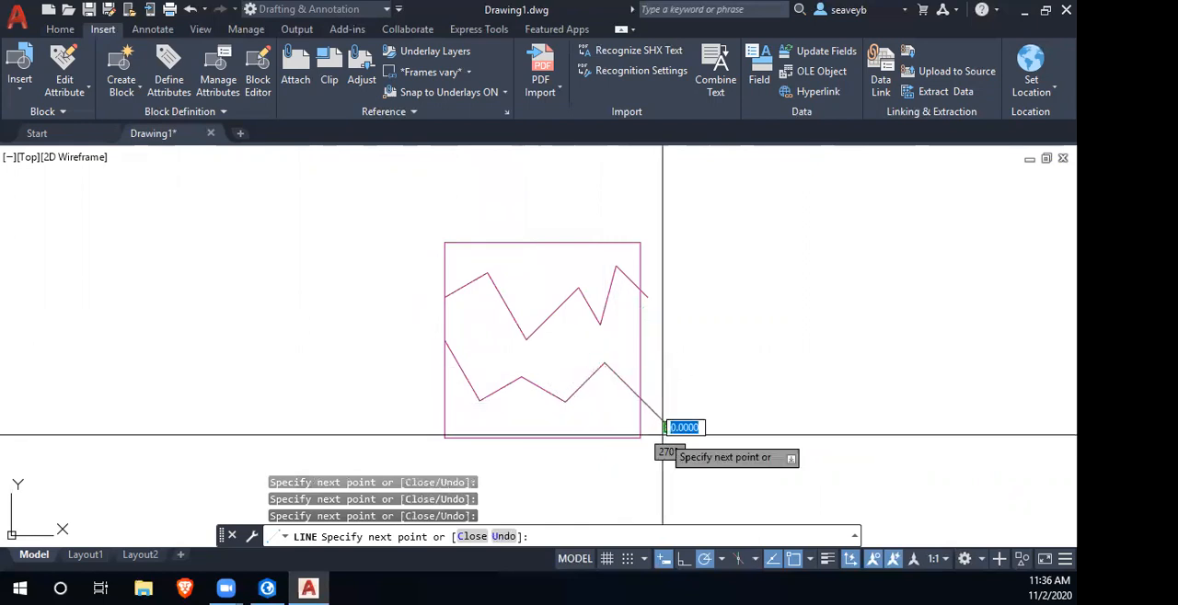
pyautogui.press('Return')
# - Draw a zigzag line up the square's left side, from below the bottom edge to above the top edge
pyautogui.click(500, 474)
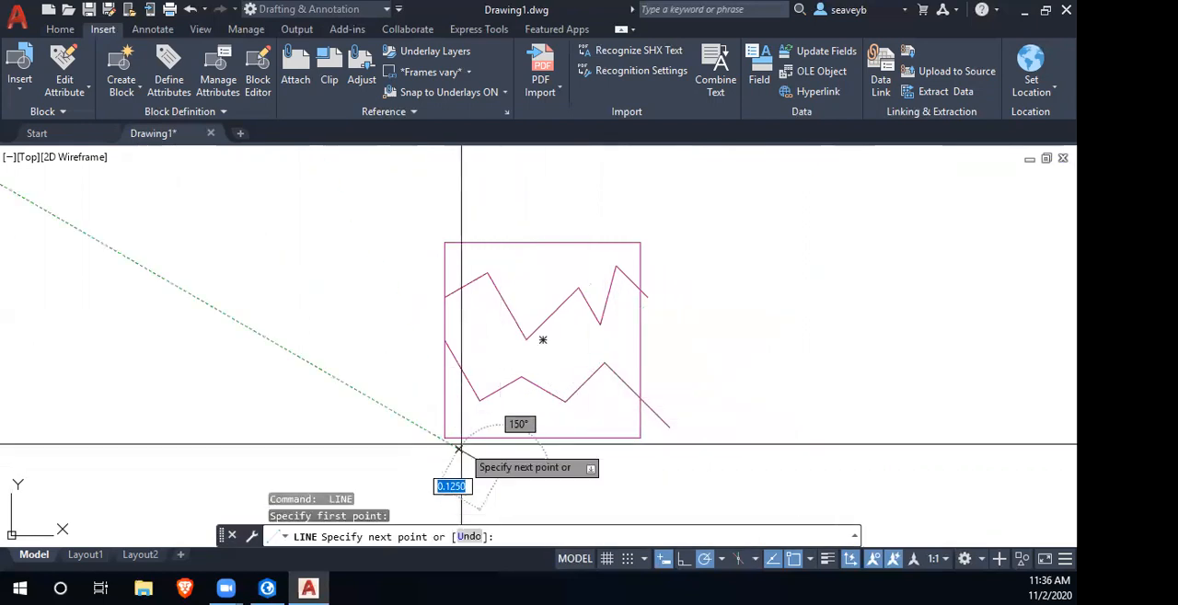
pyautogui.click(444, 418)
pyautogui.click(499, 365)
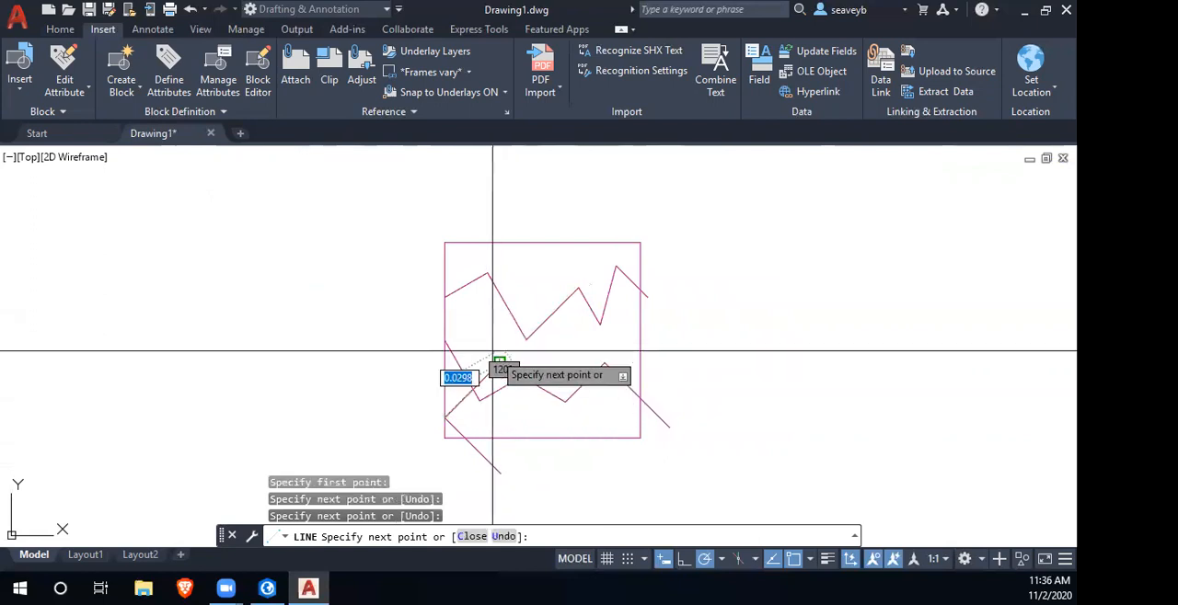
pyautogui.click(476, 324)
pyautogui.click(523, 275)
pyautogui.click(485, 211)
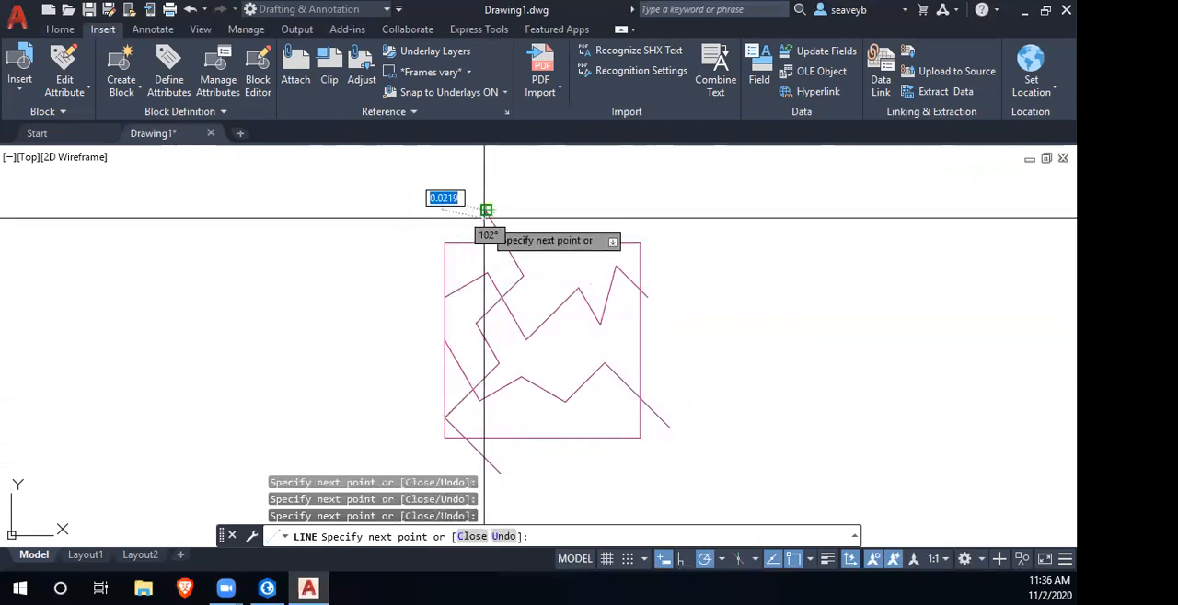
pyautogui.press('Return')
pyautogui.press('Return')
# - Draw a zigzag line down the square's right side, from above the top edge to below the bottom edge
pyautogui.click(623, 212)
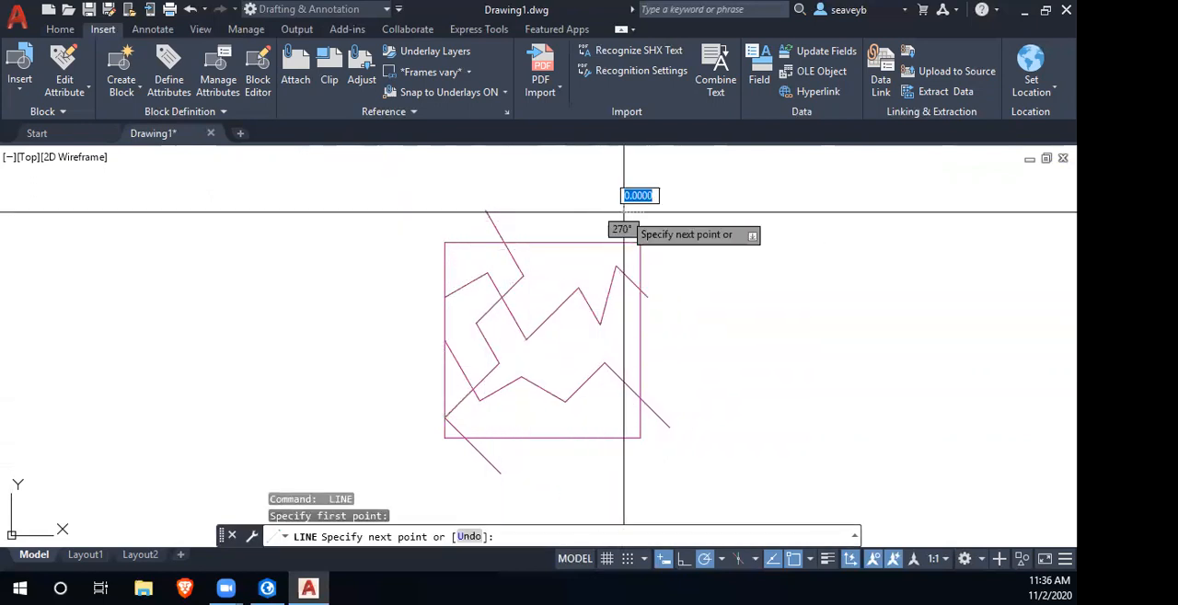
pyautogui.click(581, 337)
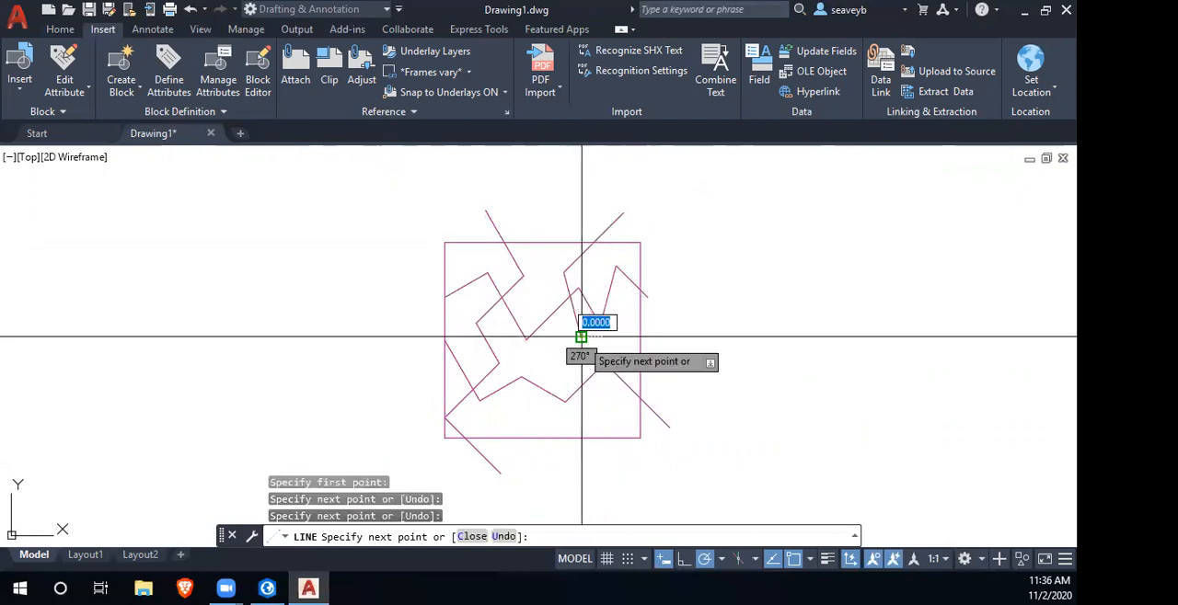
pyautogui.click(603, 418)
pyautogui.click(569, 471)
pyautogui.press('Return')
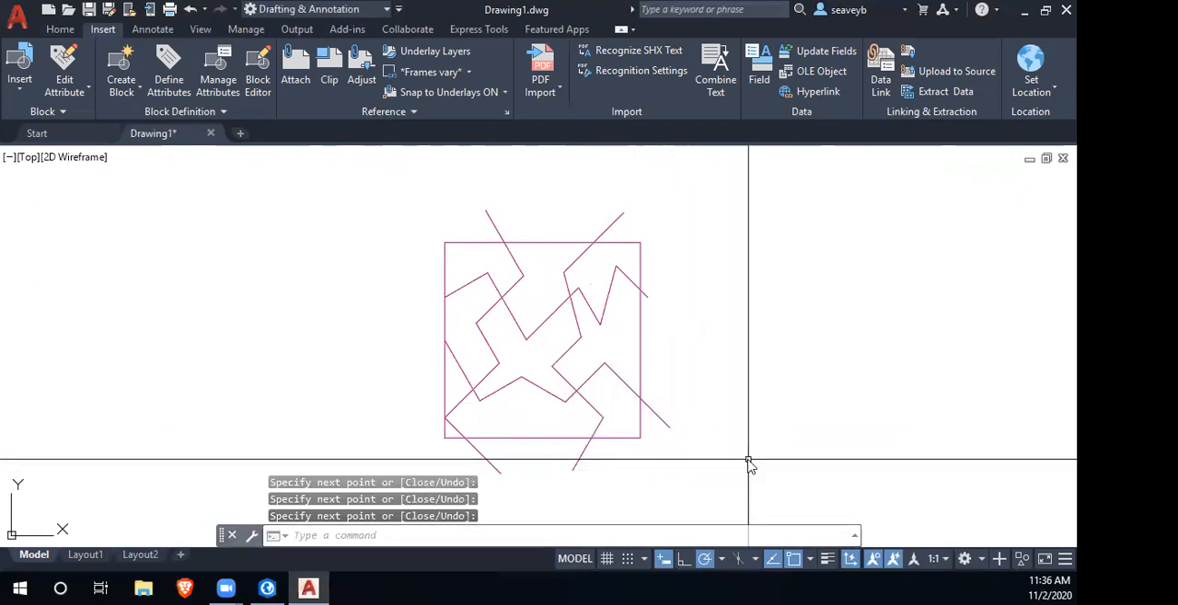
pyautogui.scroll(8, 434, 421)
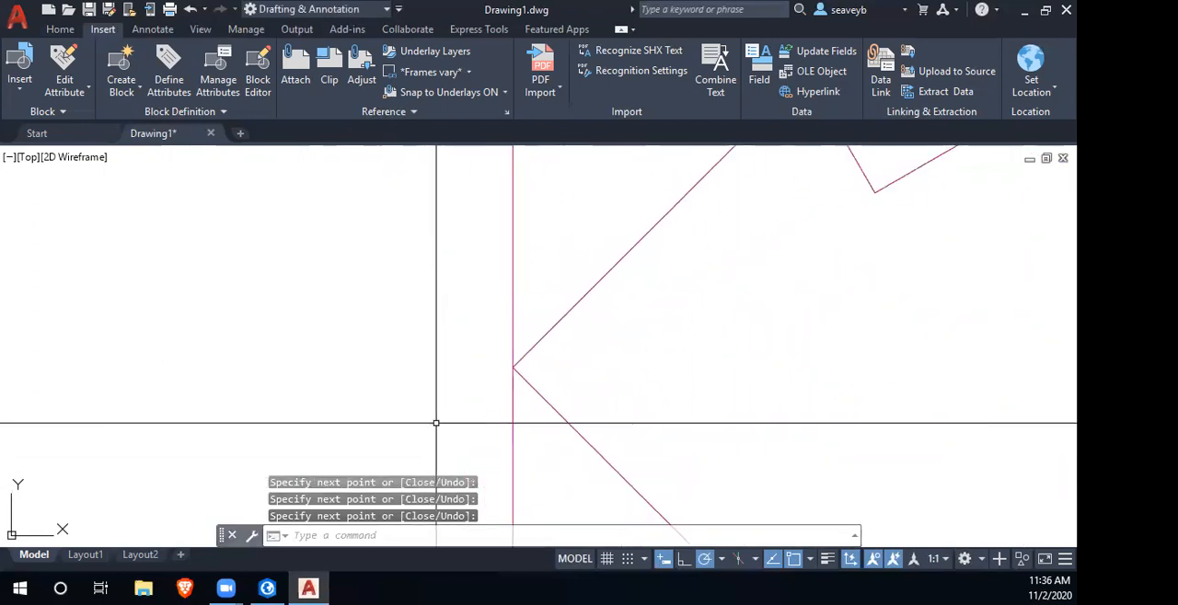
pyautogui.scroll(-6, 559, 327)
pyautogui.moveTo(694, 360)
pyautogui.mouseDown()
pyautogui.moveTo(626, 360)
pyautogui.moveTo(552, 423)
pyautogui.mouseUp()
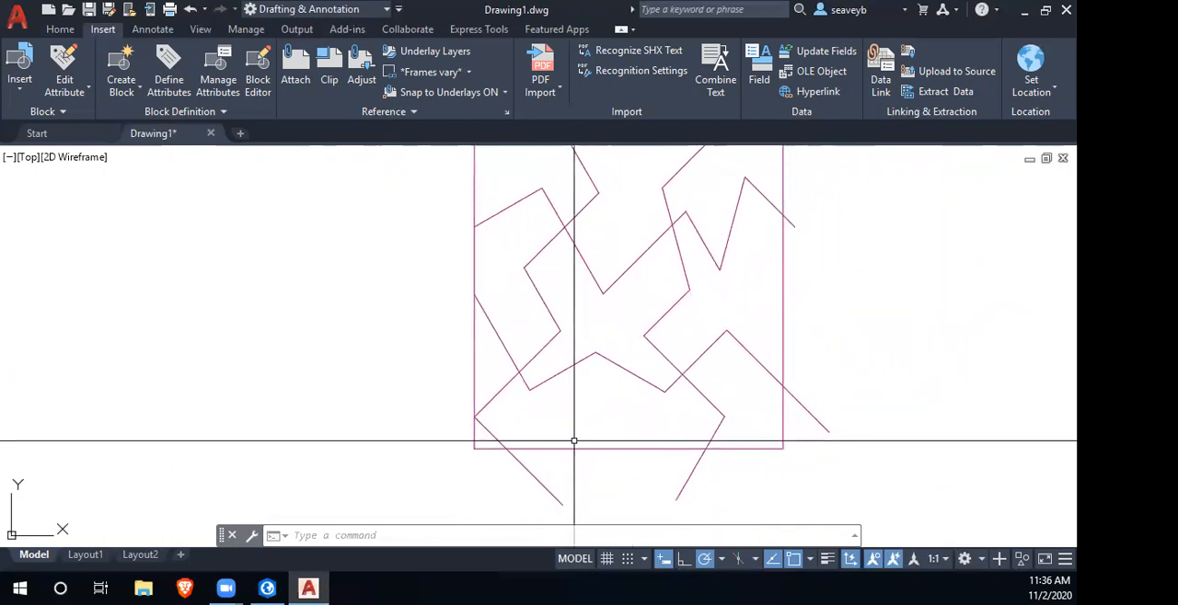
pyautogui.scroll(-2, 568, 439)
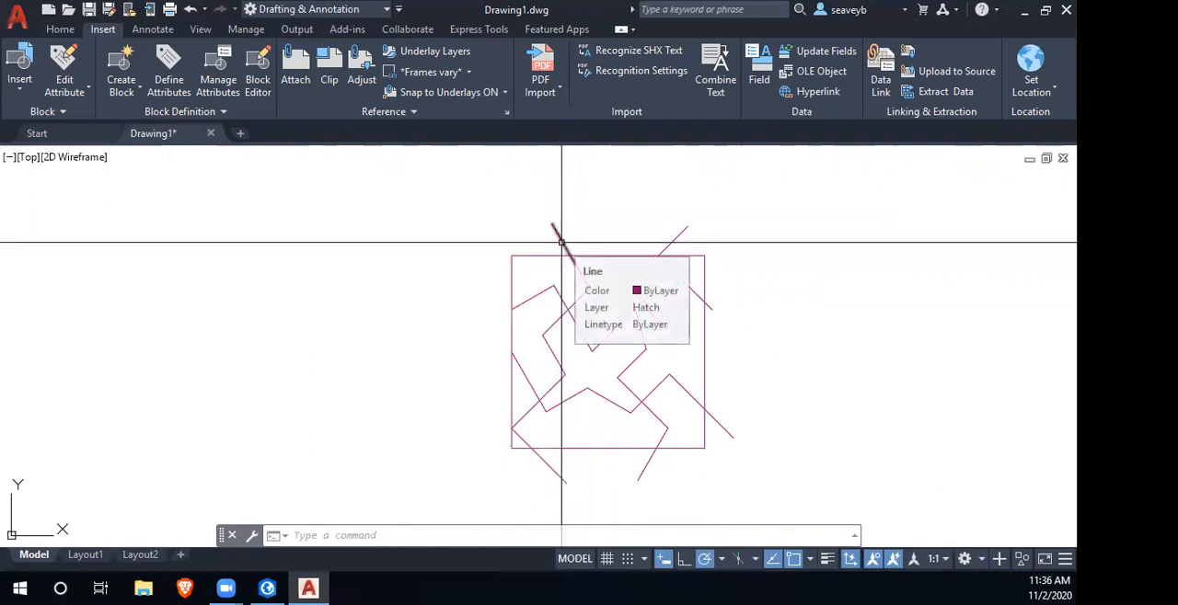
pyautogui.click(561, 242)
pyautogui.click(552, 224)
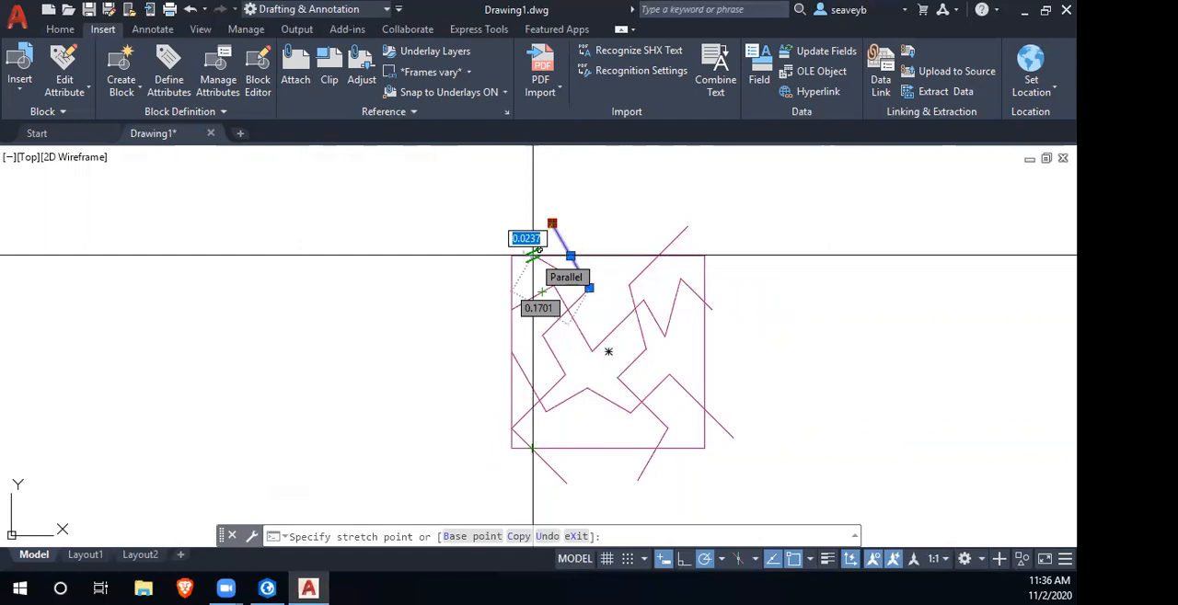
pyautogui.press('Escape')
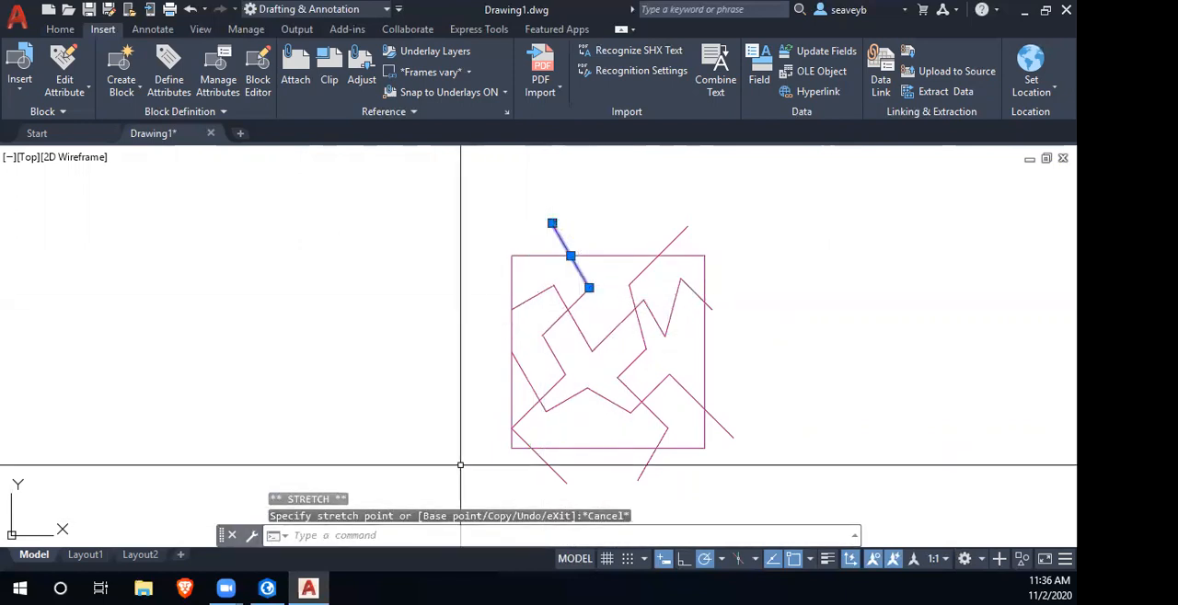
# - Draw a vertical guide line from where the left zigzag crosses the bottom edge to above the top edge
pyautogui.write('l')
pyautogui.press('Return')
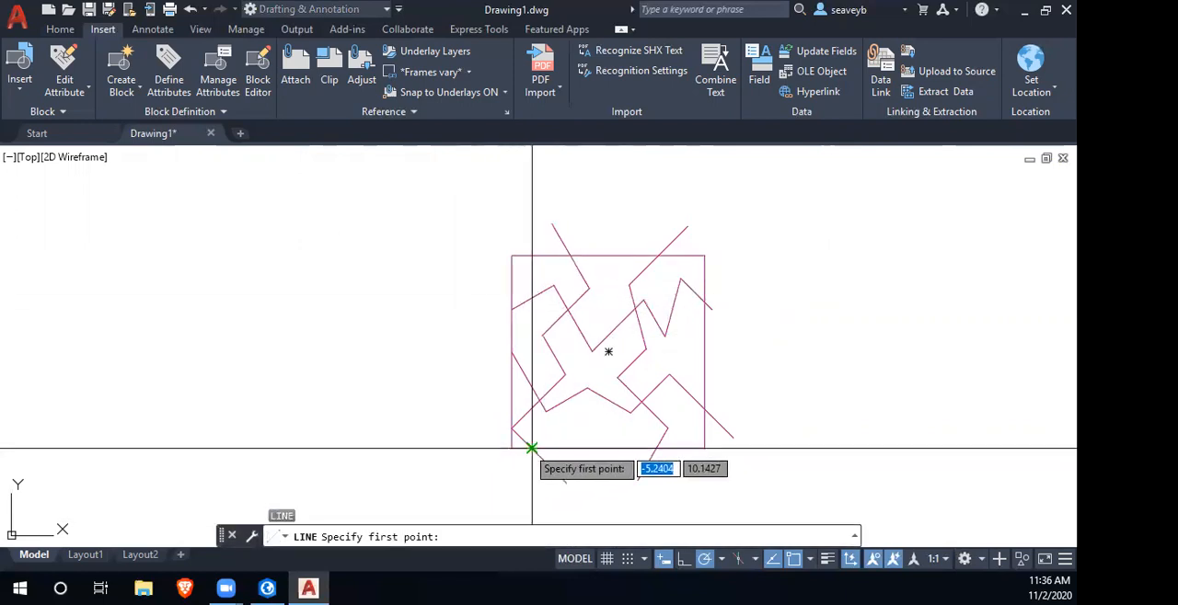
pyautogui.click(531, 227)
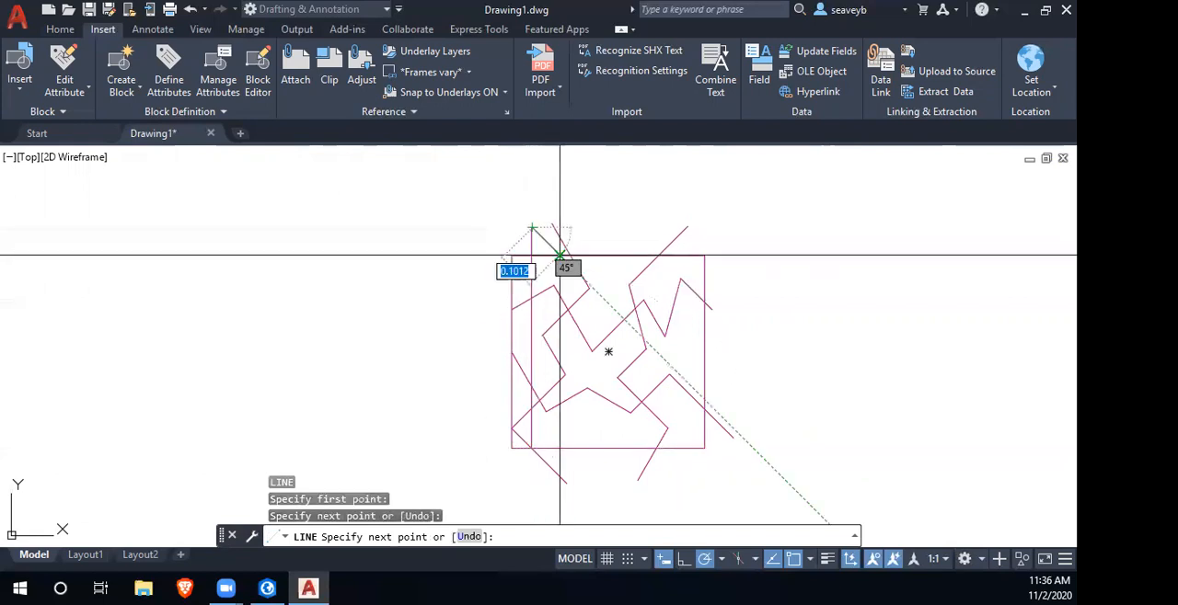
pyautogui.press('Return')
# - Stretch the left zigzag's upper end to the point where the vertical guide crosses the square's top edge
pyautogui.click(565, 244)
pyautogui.click(552, 224)
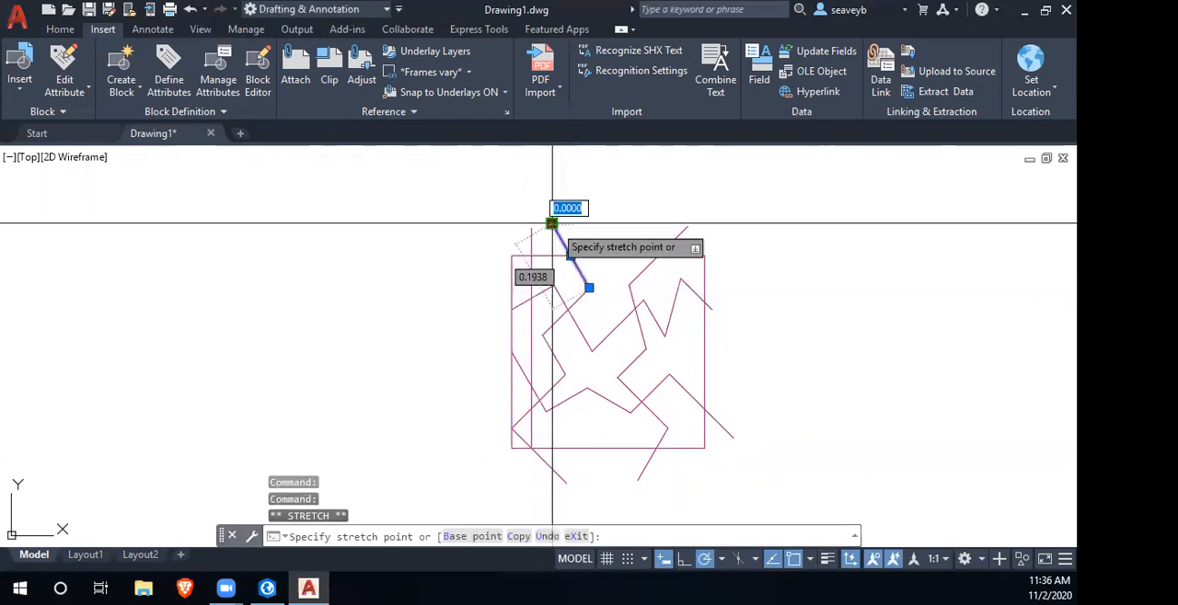
pyautogui.click(532, 255)
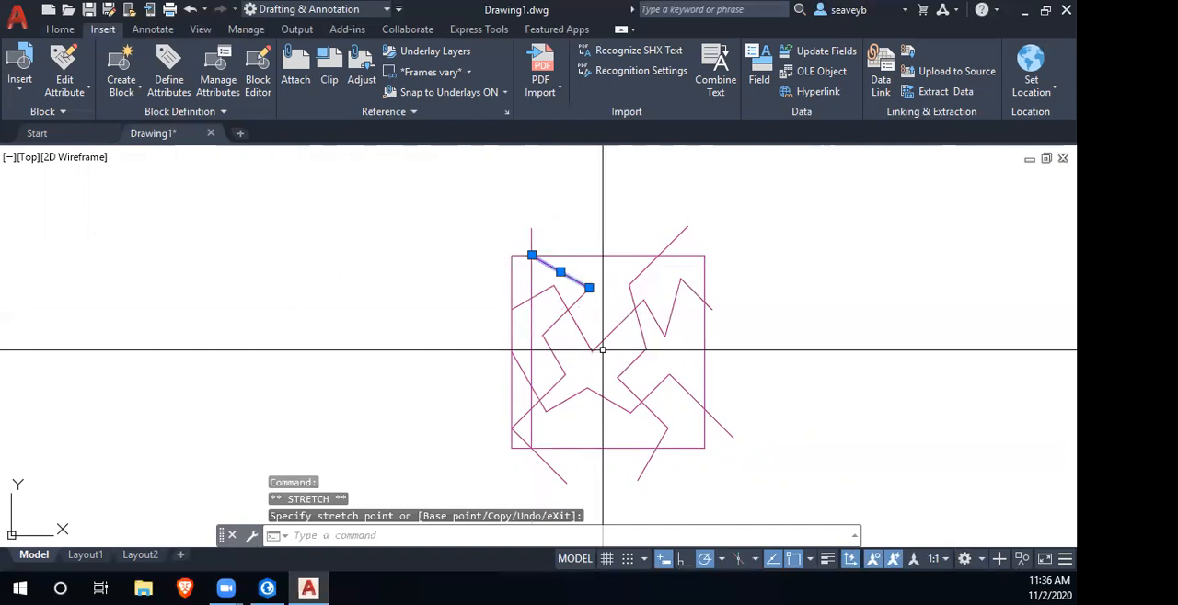
pyautogui.press('Escape')
# - Move the vertical guide from the left zigzag's bottom-edge crossing to the right zigzag's bottom-edge crossing
pyautogui.click(531, 338)
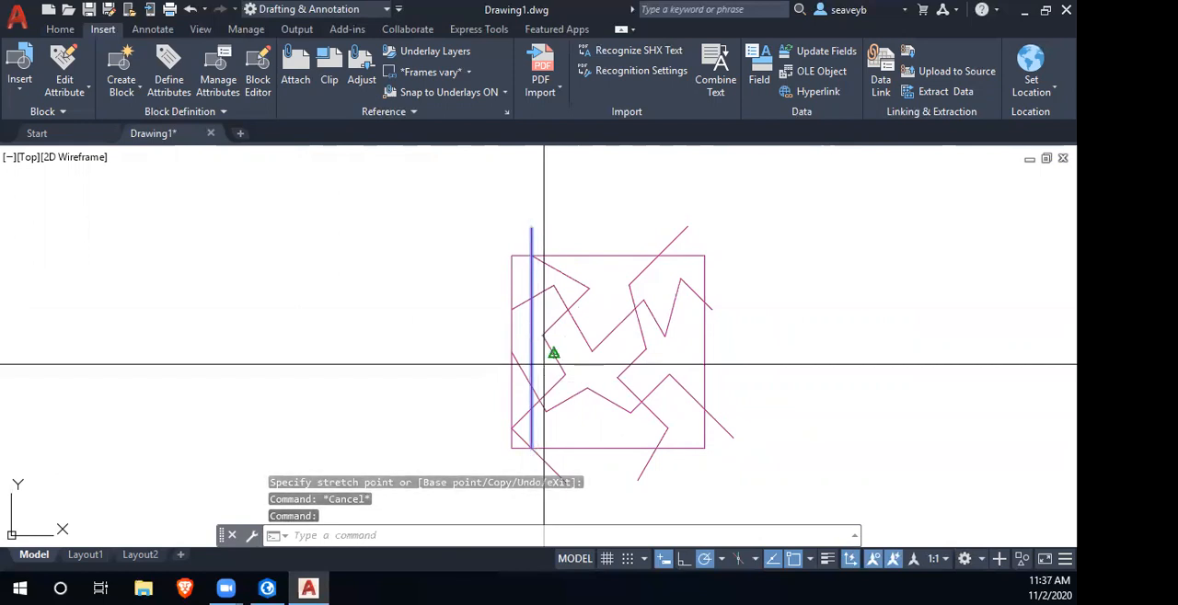
pyautogui.press('Return')
pyautogui.scroll(8, 532, 448)
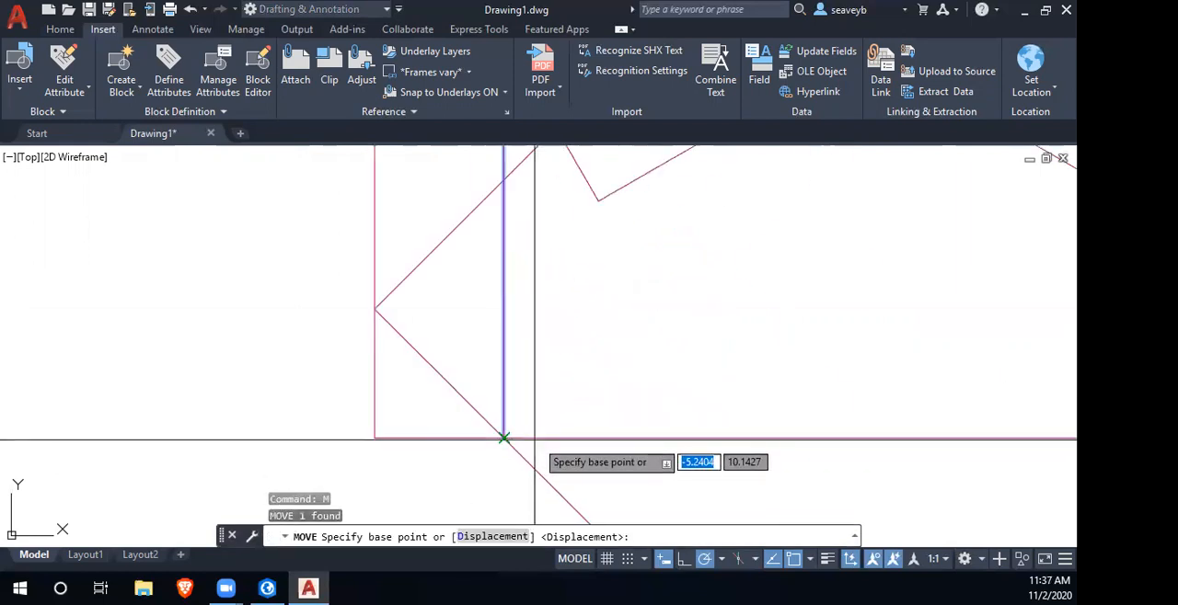
pyautogui.click(503, 440)
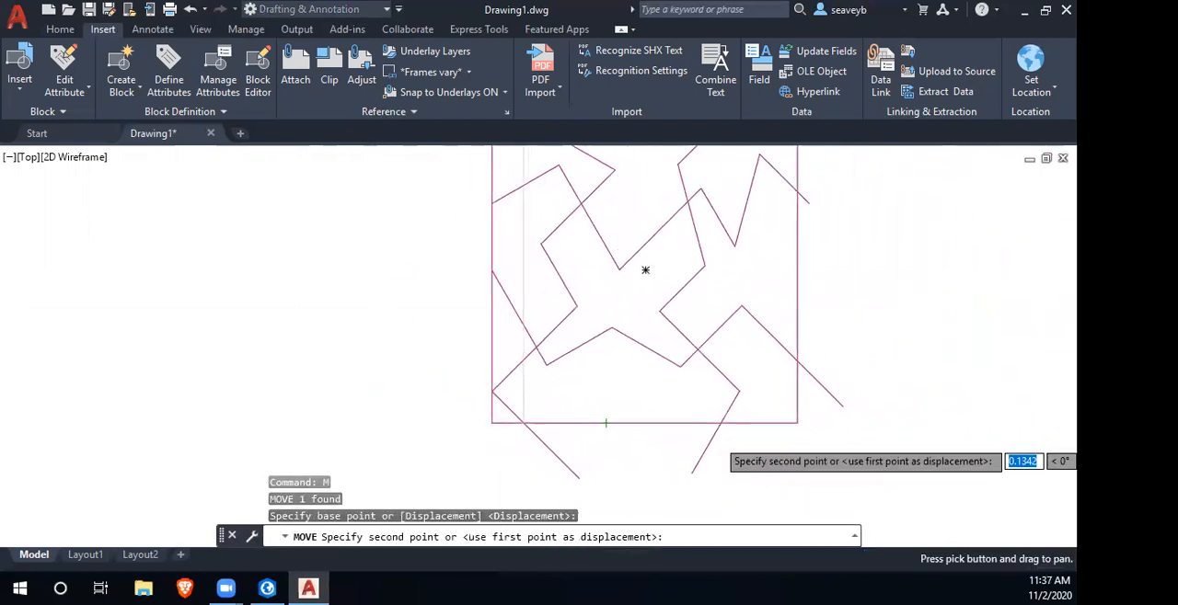
pyautogui.click(725, 421)
# - Stretch the right zigzag's upper end to the point where the moved guide meets the square's top edge
pyautogui.scroll(-2, 792, 449)
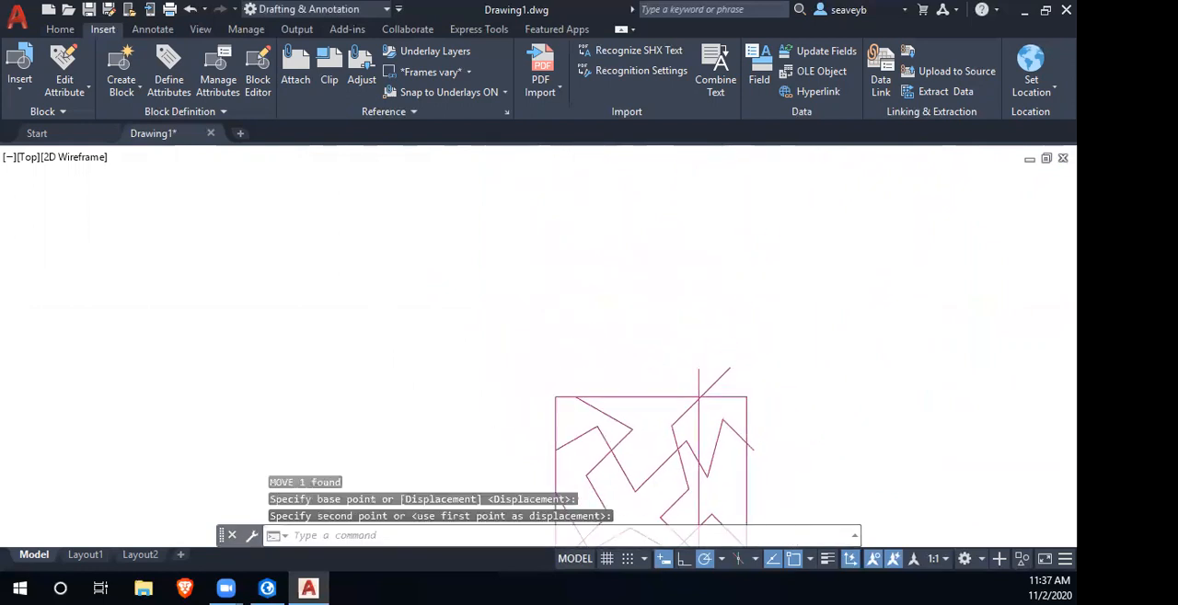
pyautogui.scroll(6, 696, 460)
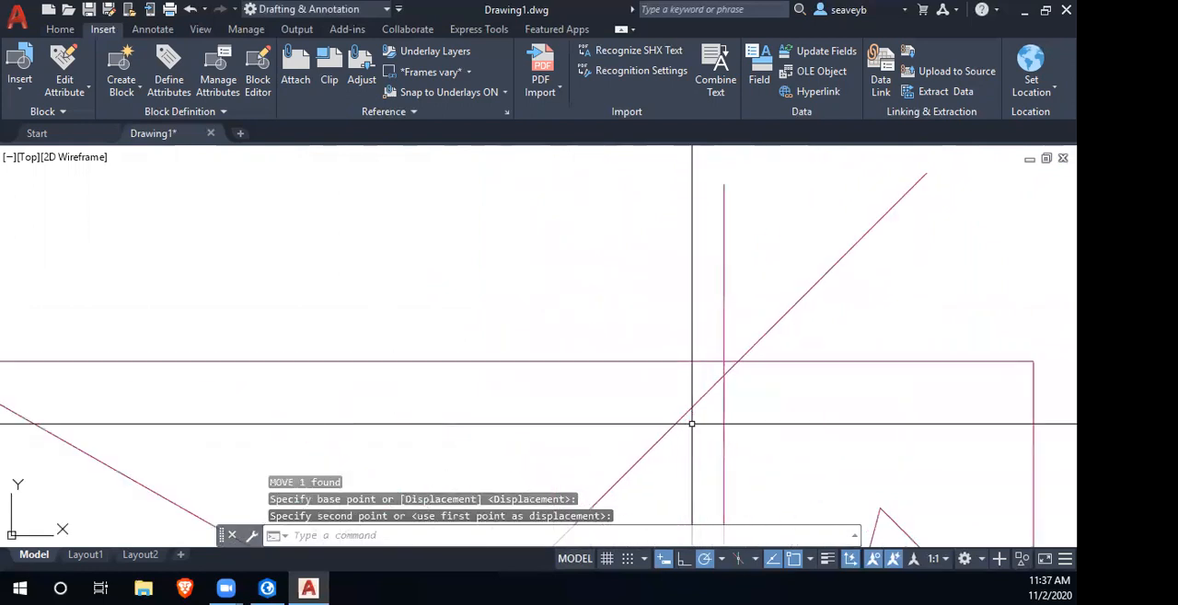
pyautogui.click(782, 315)
pyautogui.click(926, 173)
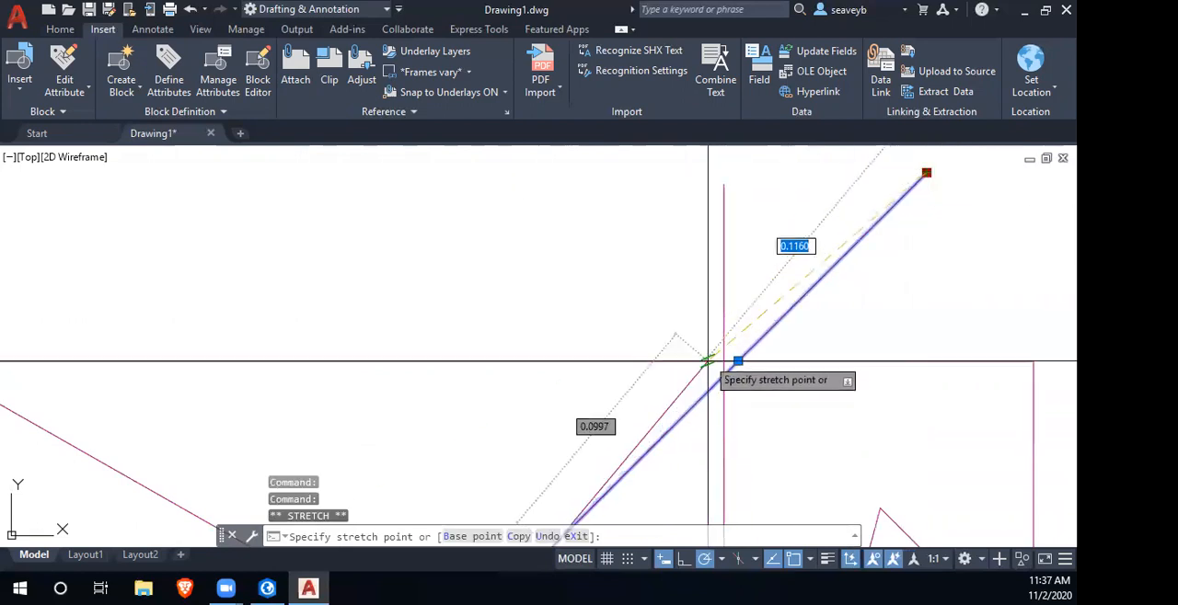
pyautogui.click(723, 362)
pyautogui.press('Escape')
pyautogui.scroll(-4, 732, 368)
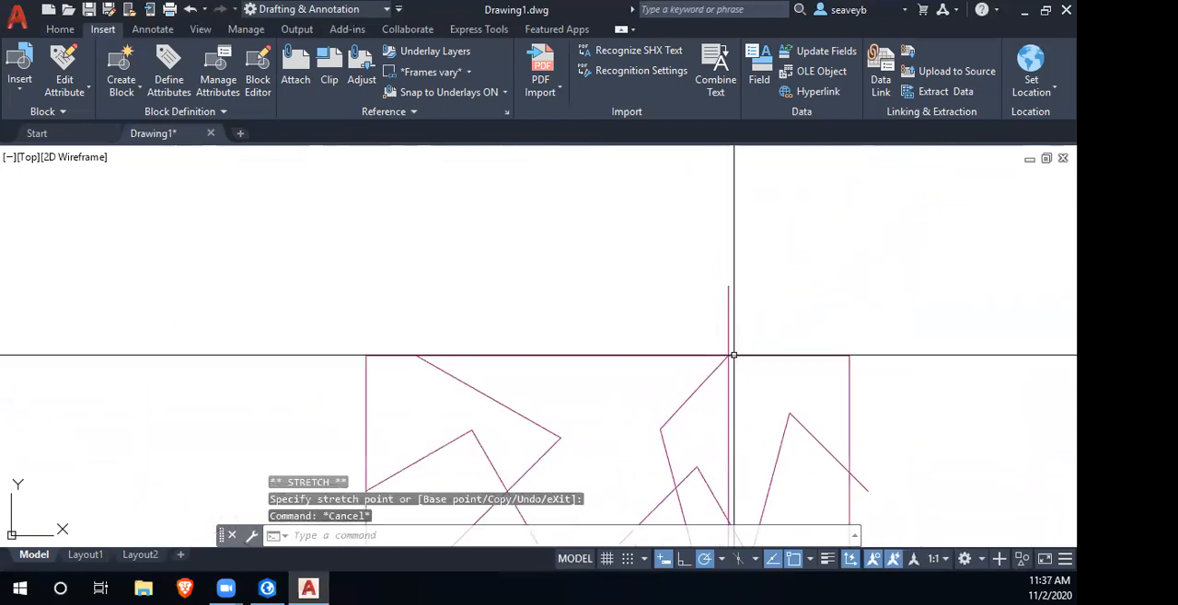
# - Delete the vertical guide and draw a horizontal guide from the upper zigzag's left-edge end to beyond the square's right edge
pyautogui.click(731, 335)
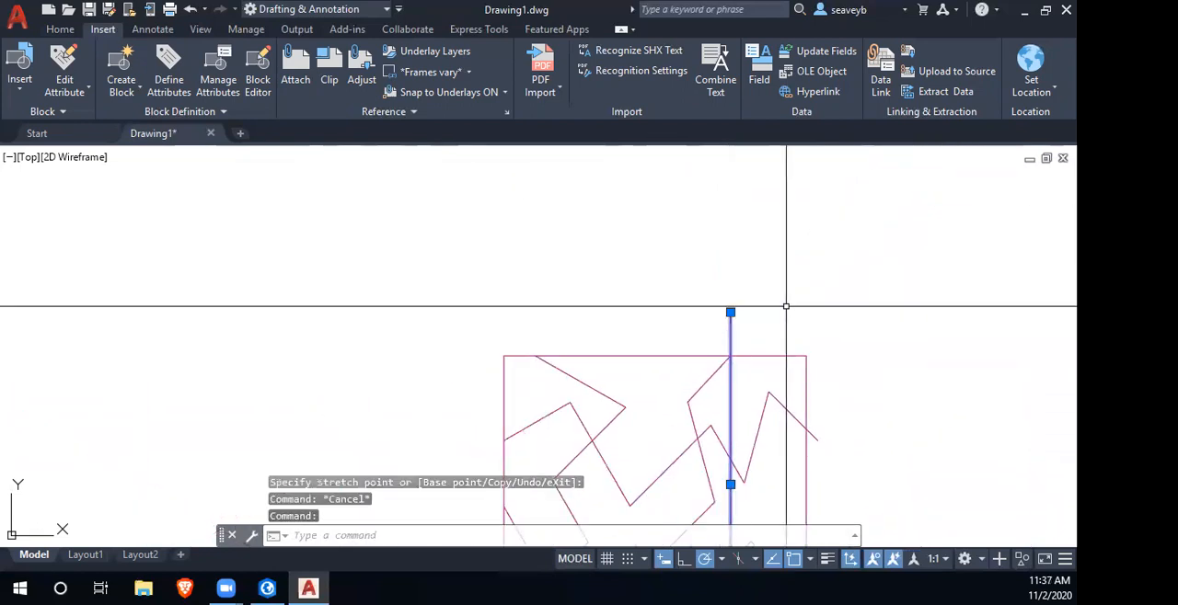
pyautogui.press('Delete')
pyautogui.scroll(-3, 760, 400)
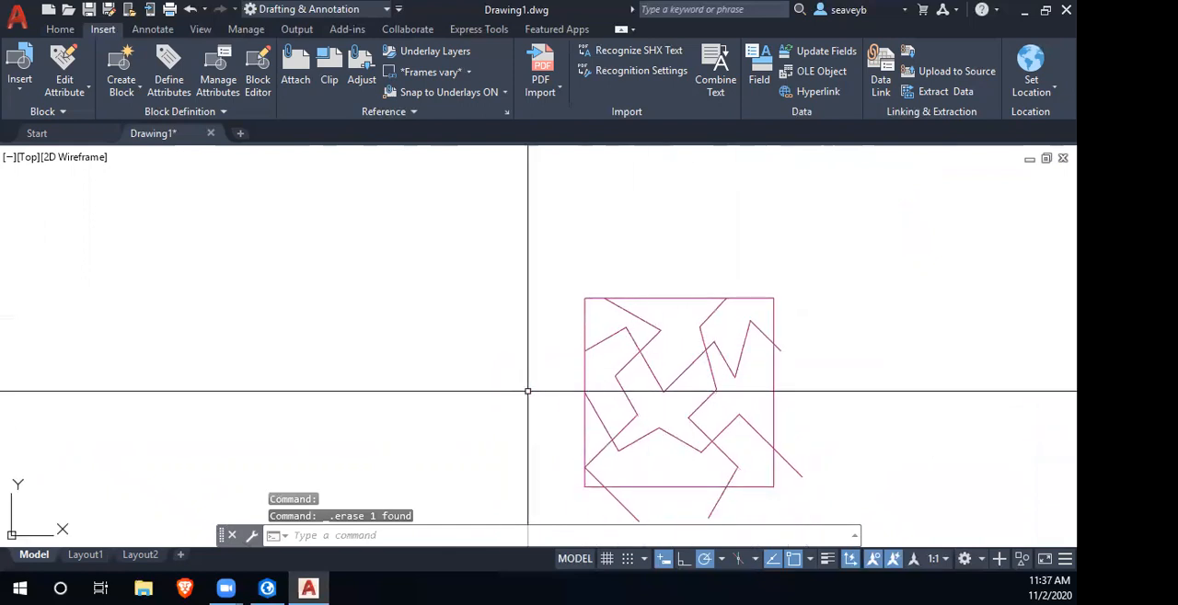
pyautogui.press('Return')
pyautogui.click(585, 351)
pyautogui.click(921, 351)
pyautogui.press('Return')
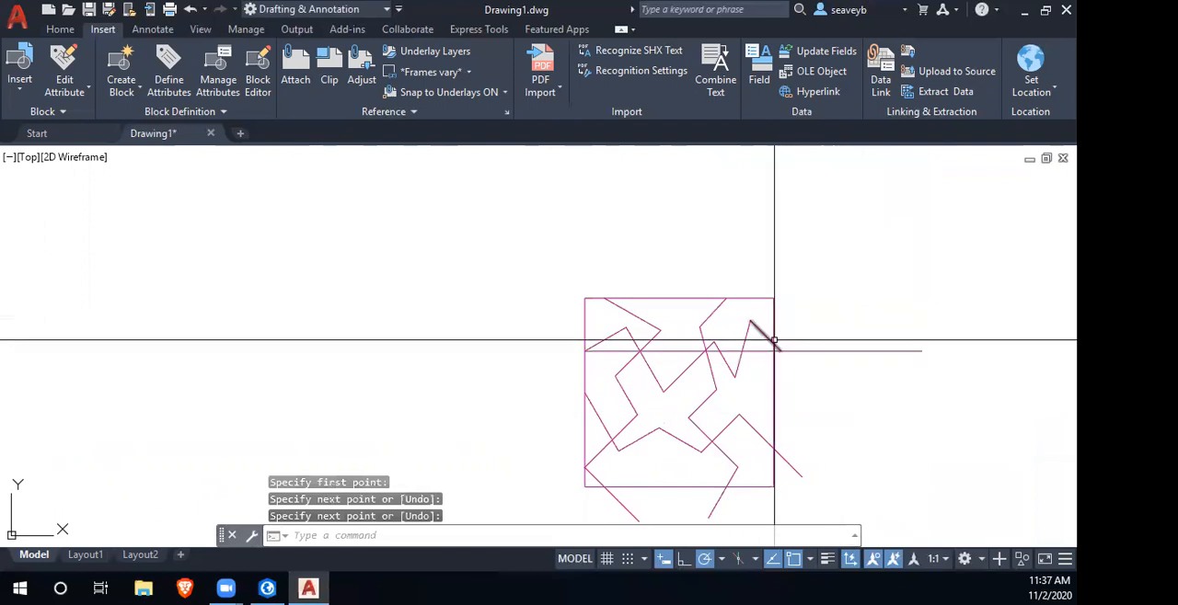
# - Stretch the upper zigzag's right end to the point where the horizontal guide crosses the square's right edge
pyautogui.scroll(4, 775, 337)
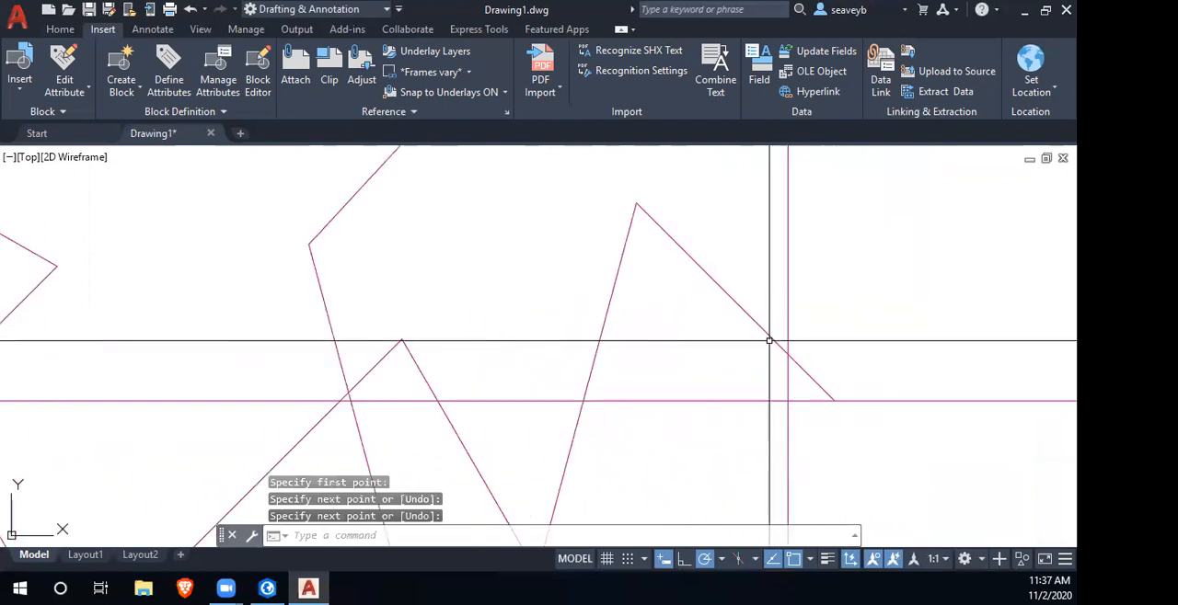
pyautogui.click(835, 400)
pyautogui.click(789, 398)
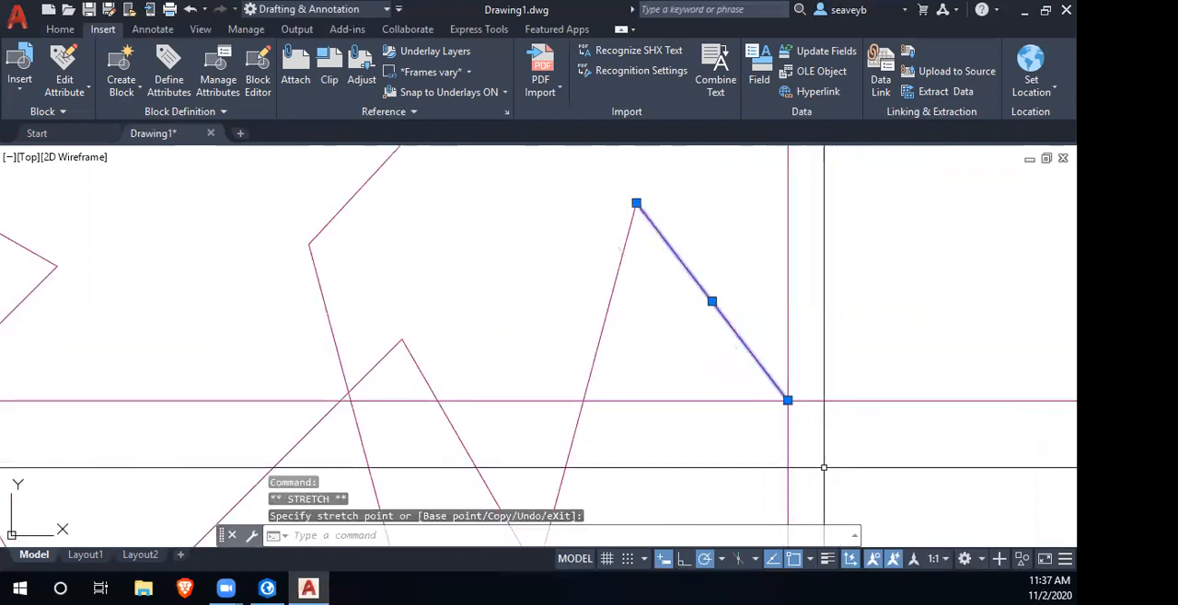
pyautogui.press('Escape')
pyautogui.scroll(-5, 823, 468)
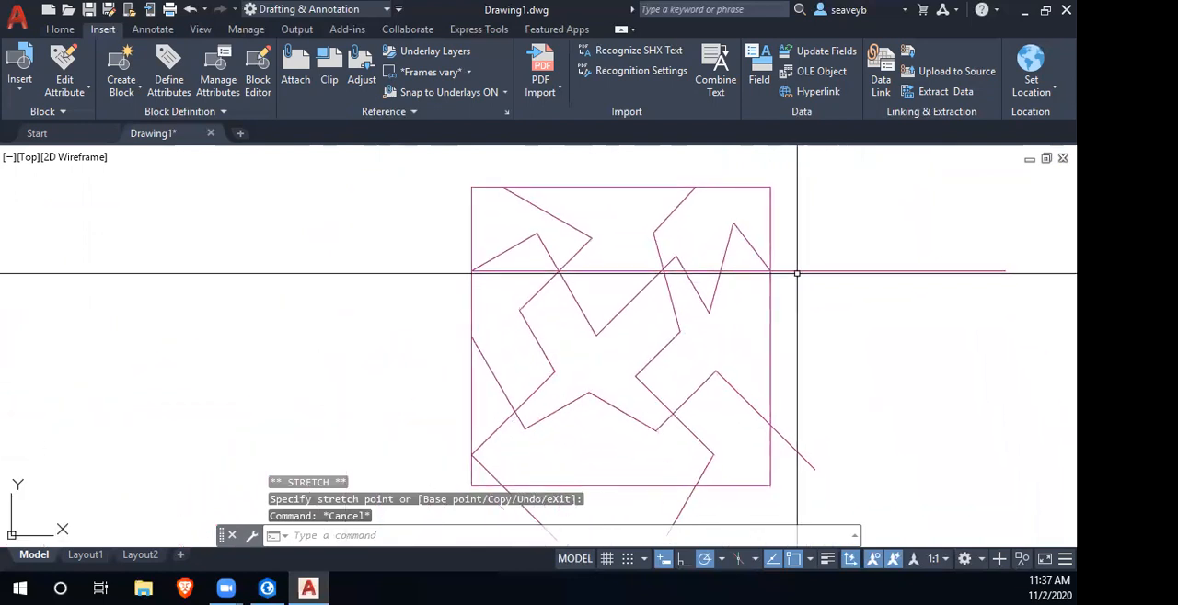
# - Move the horizontal guide from the upper zigzag's left-edge end to the lower zigzag's left-edge end
pyautogui.click(797, 271)
pyautogui.press('Return')
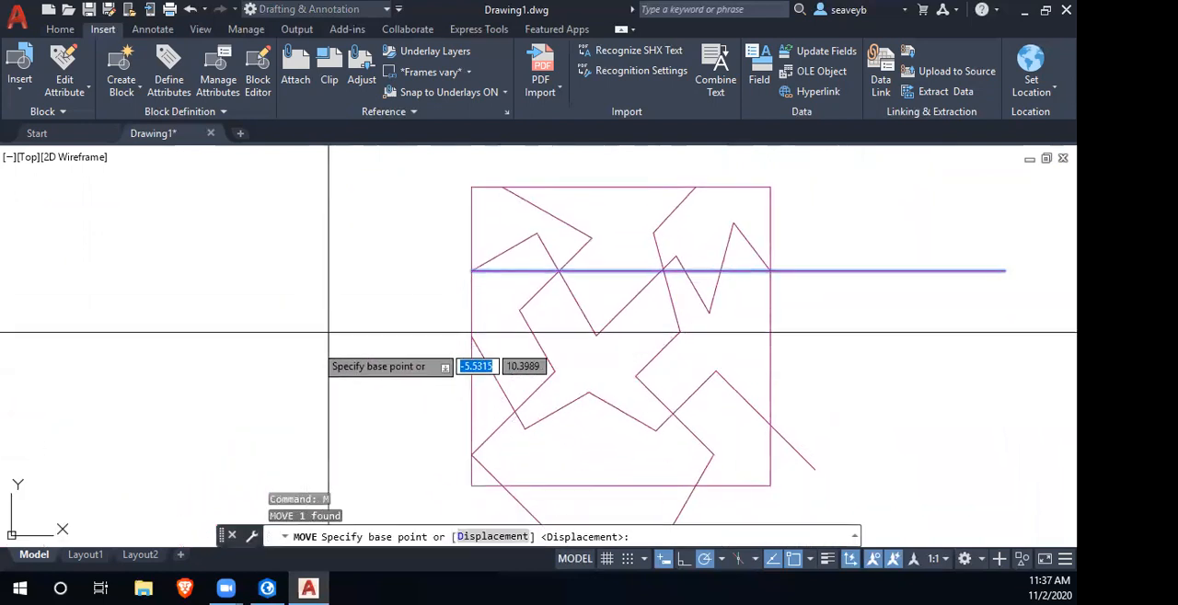
pyautogui.click(471, 271)
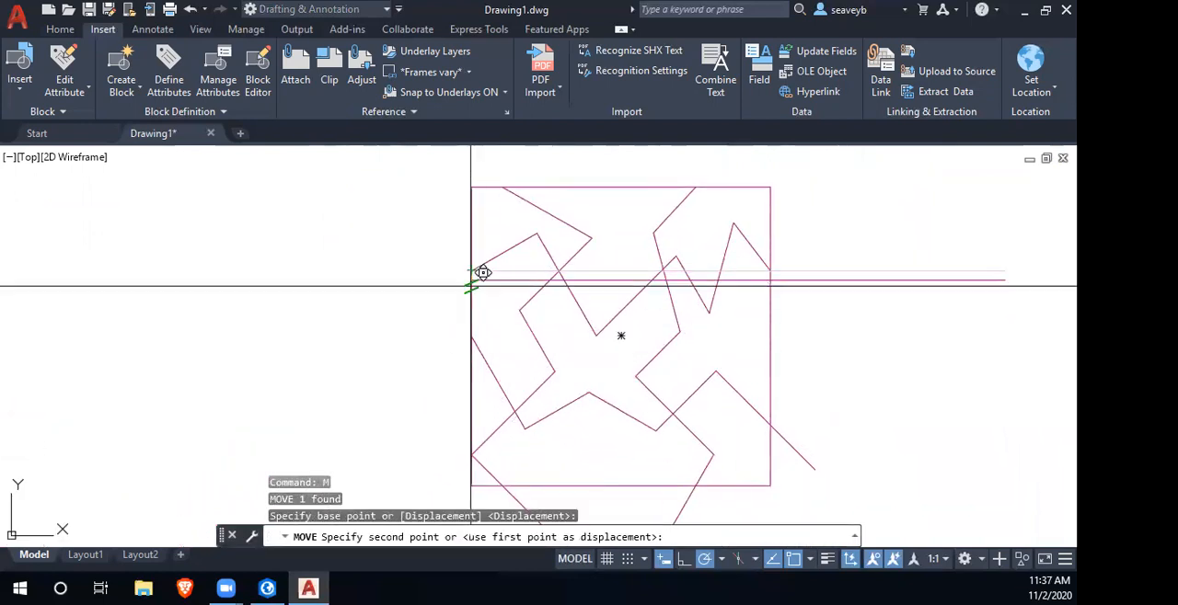
pyautogui.click(471, 336)
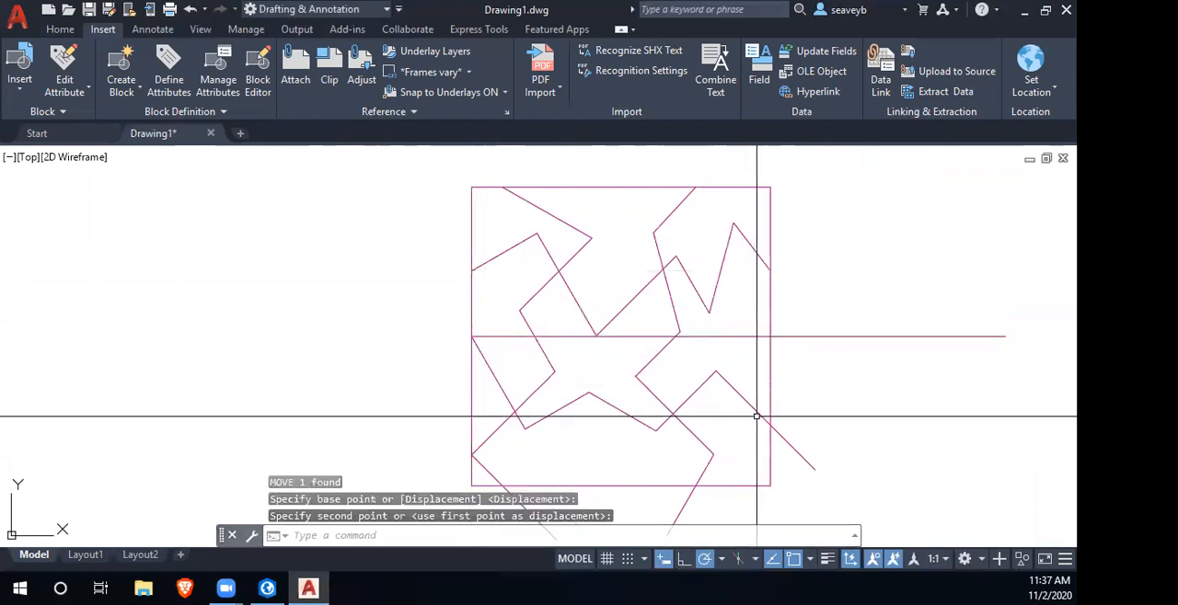
# - Stretch the lower zigzag's right end to where the moved guide meets the square's right edge, and delete the guide
pyautogui.click(814, 469)
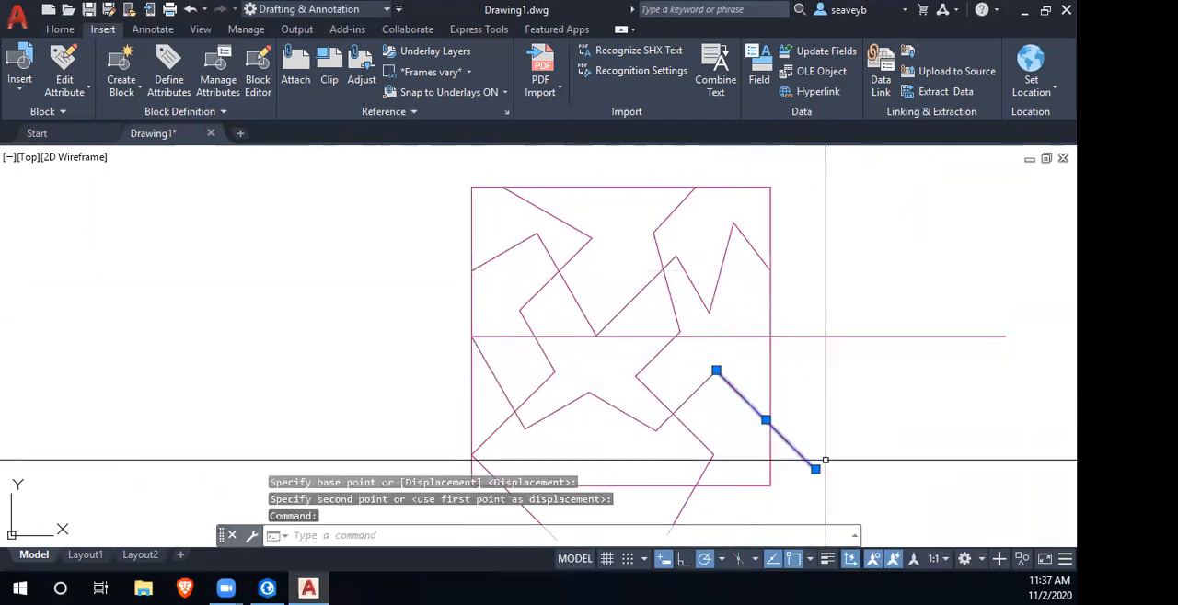
pyautogui.click(814, 469)
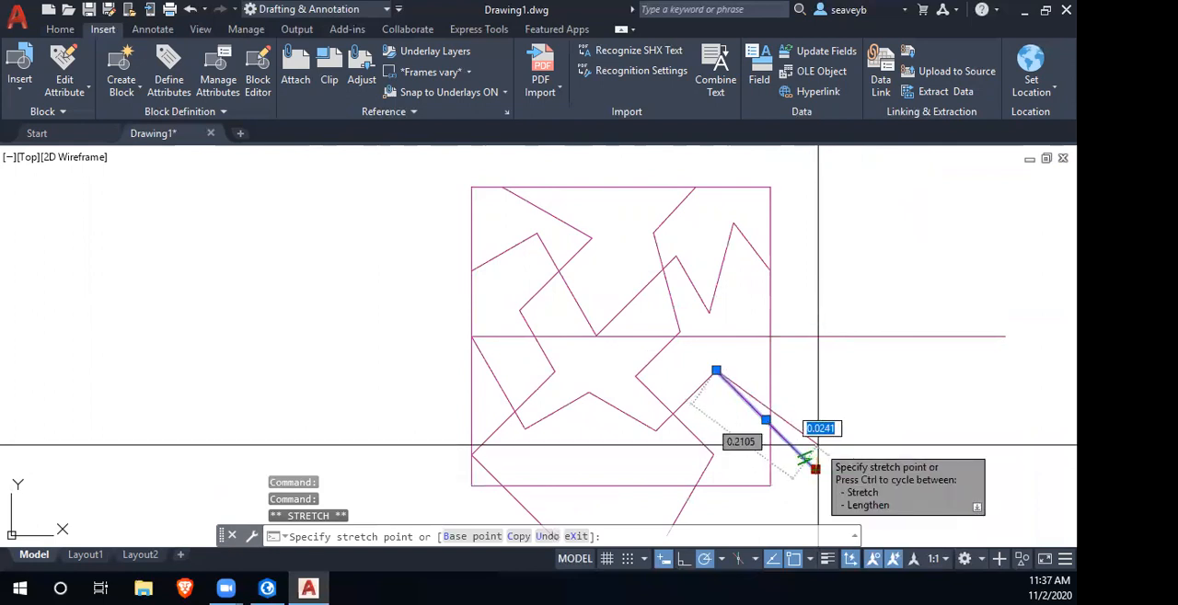
pyautogui.scroll(3, 770, 331)
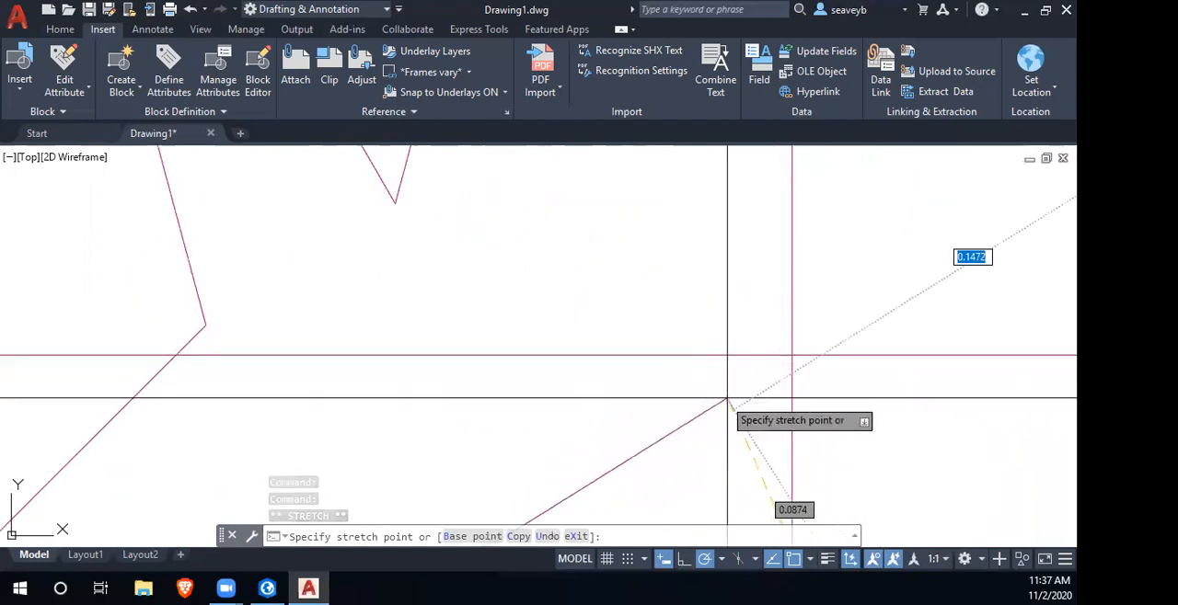
pyautogui.click(791, 355)
pyautogui.press('Escape')
pyautogui.scroll(-3, 845, 438)
pyautogui.scroll(-4, 844, 438)
pyautogui.click(878, 426)
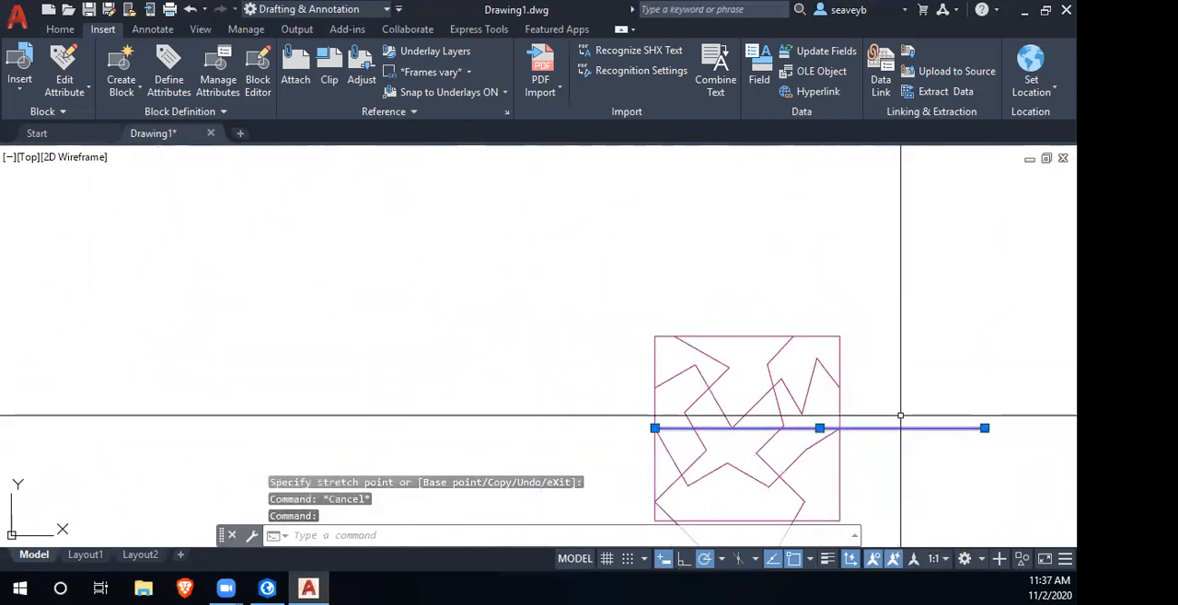
pyautogui.press('Delete')
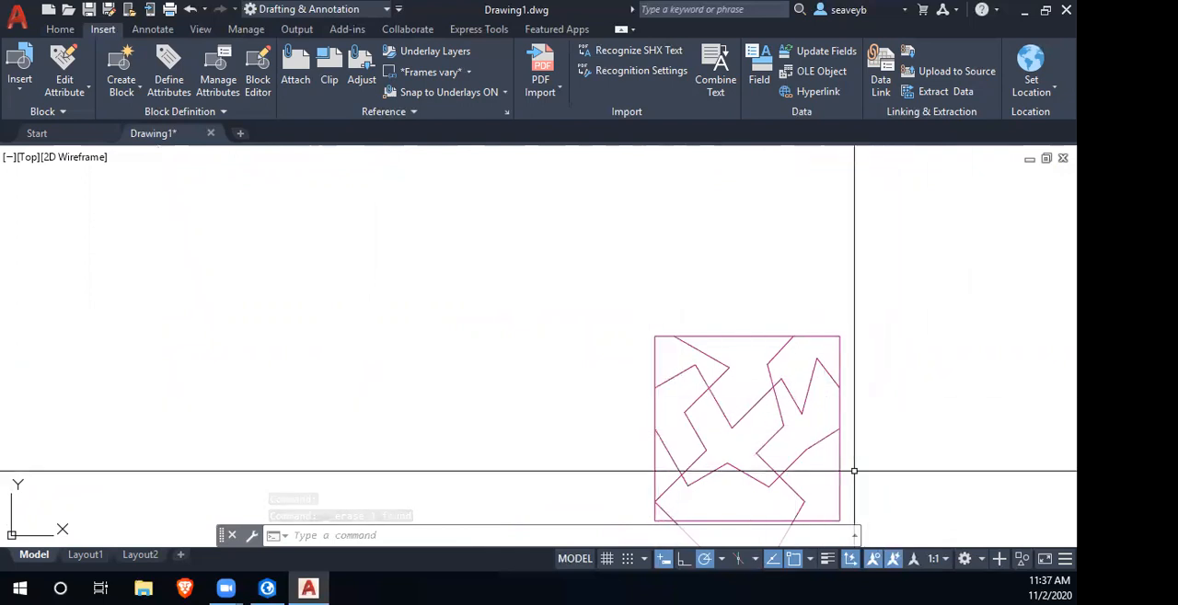
# - Trim the two zigzag ends that extend below the square's bottom edge, and erase the square
pyautogui.scroll(-3, 852, 474)
pyautogui.moveTo(852, 477); pyautogui.dragTo(696, 430)
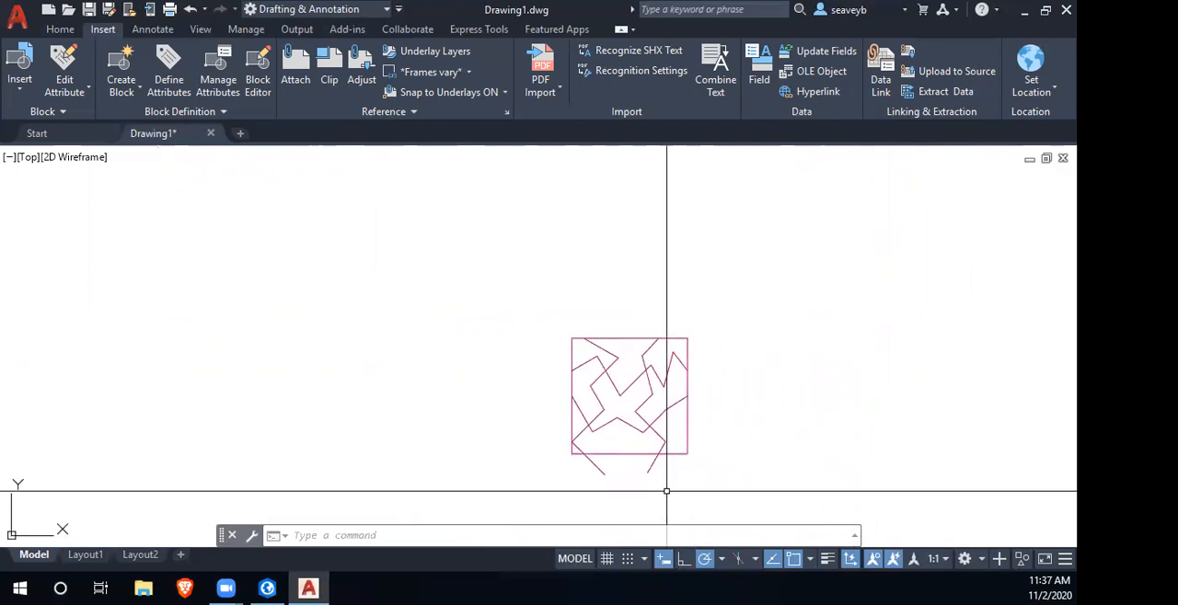
pyautogui.write('tr')
pyautogui.press('Return')
pyautogui.moveTo(665, 483)
pyautogui.mouseDown()
pyautogui.moveTo(573, 465)
pyautogui.moveTo(654, 462)
pyautogui.mouseUp()
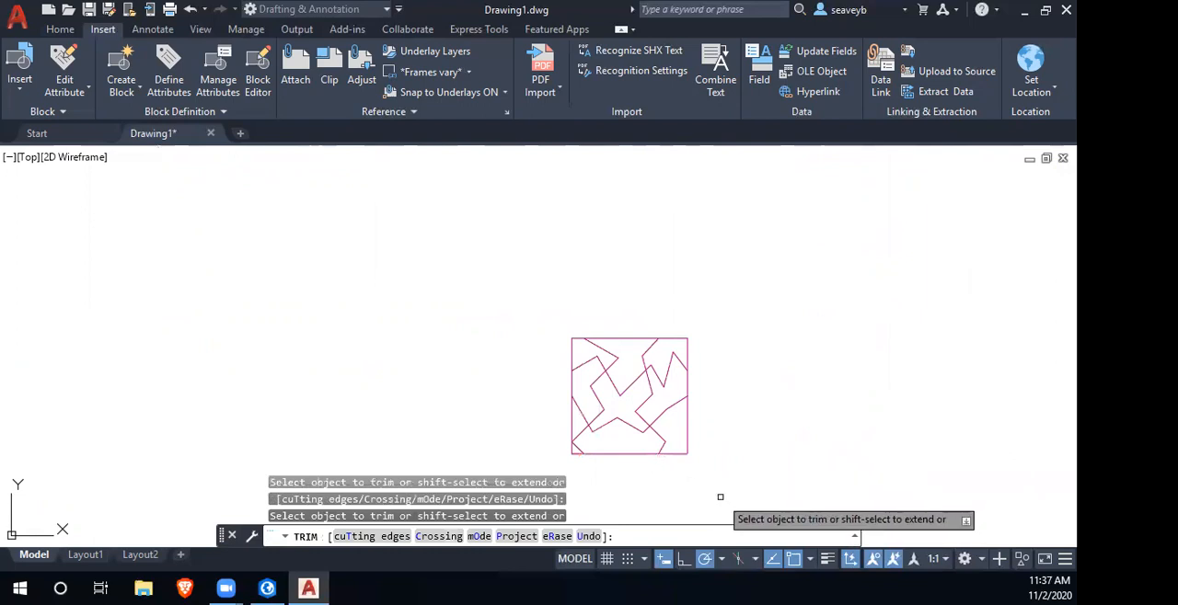
pyautogui.press('Return')
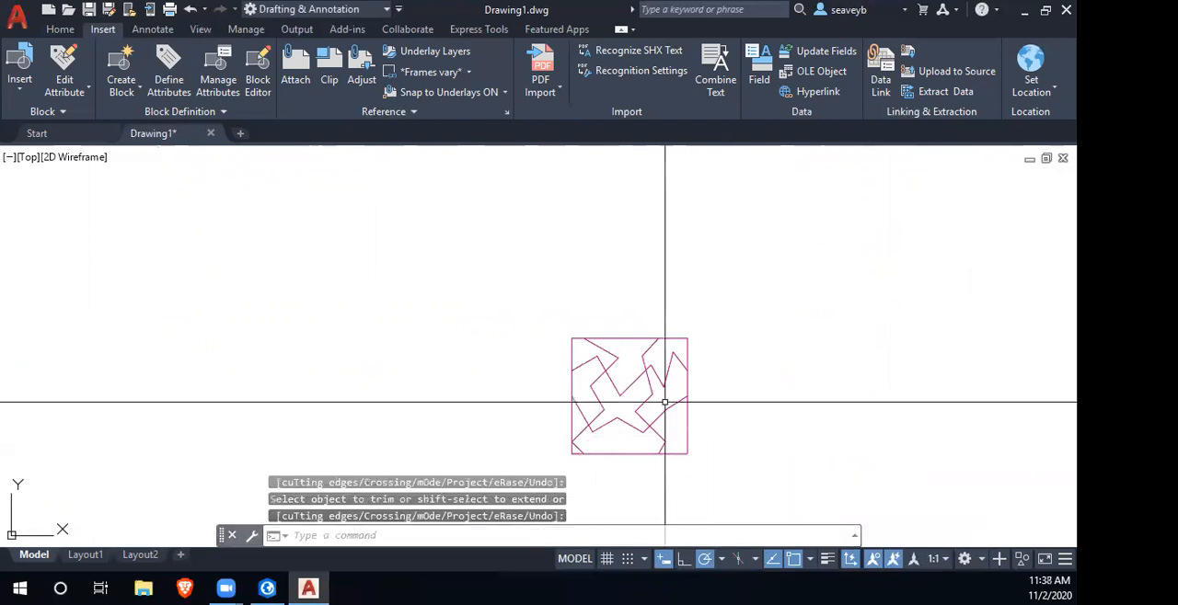
pyautogui.click(571, 344)
pyautogui.press('Delete')
# - Convert all the zigzag lines into a block named tile2 with its base point at the lower-left zigzag vertex
pyautogui.click(546, 319)
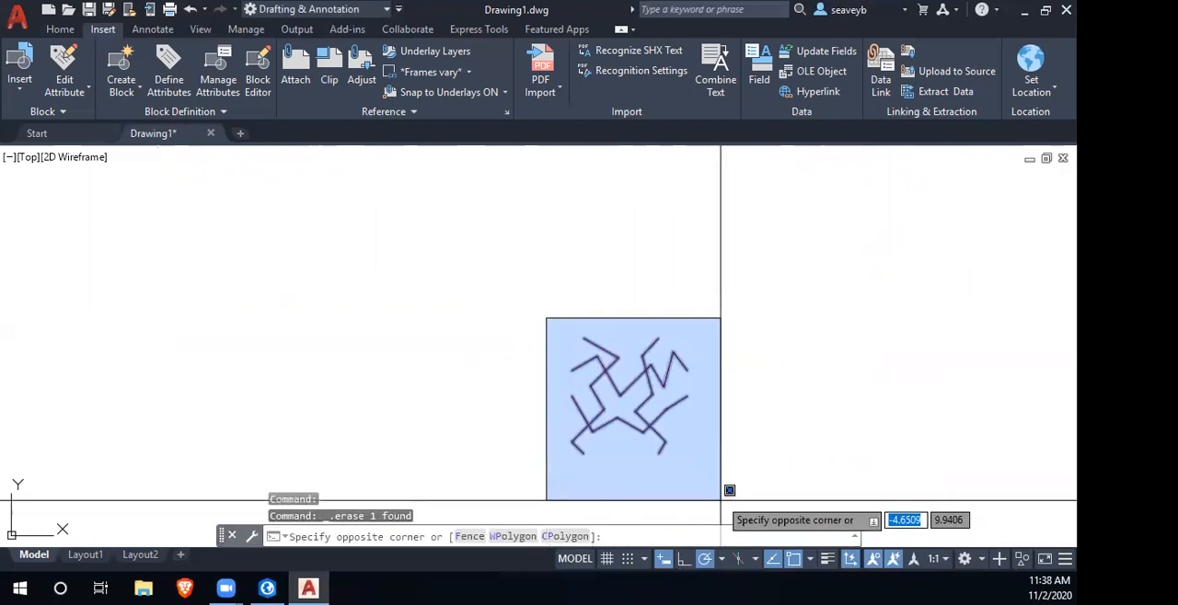
pyautogui.click(725, 505)
pyautogui.press('Return')
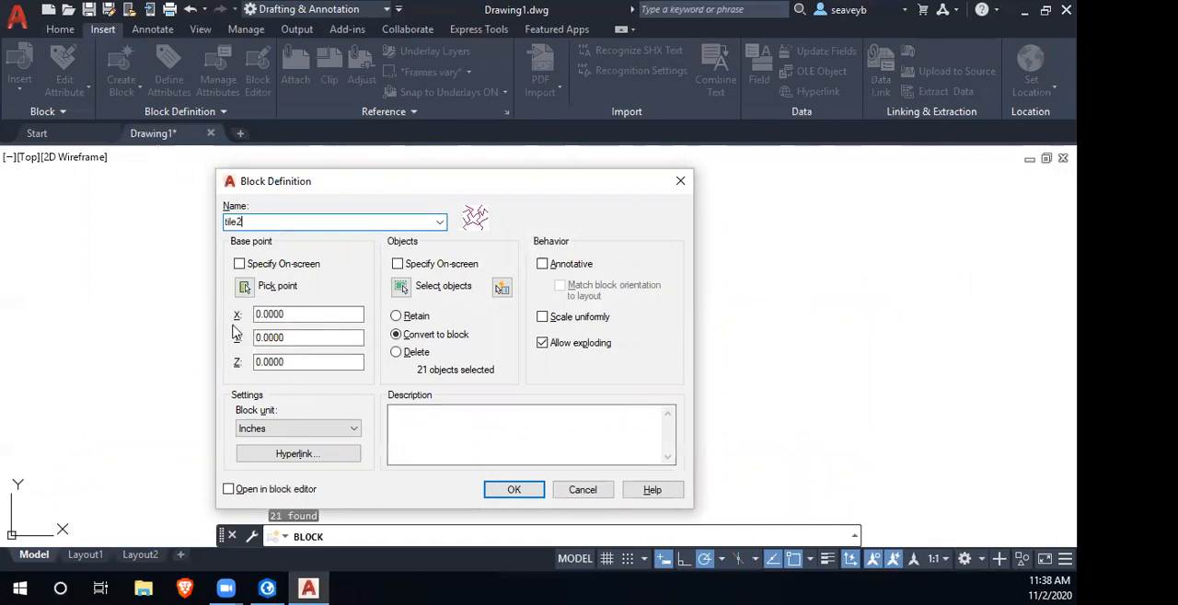
pyautogui.click(245, 288)
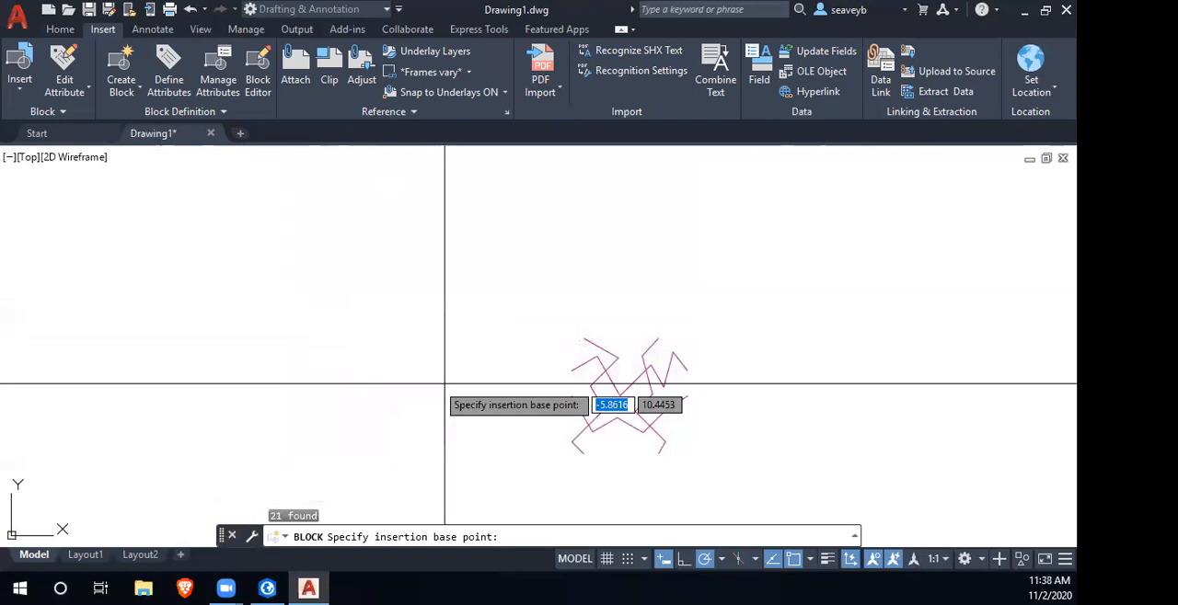
pyautogui.click(573, 439)
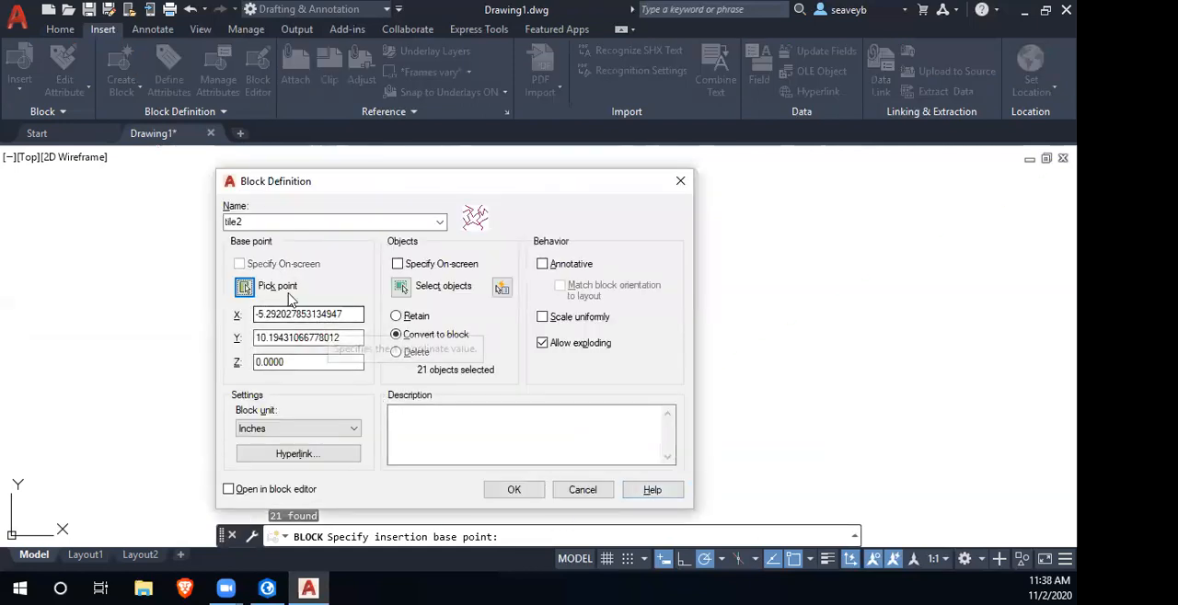
pyautogui.click(513, 490)
pyautogui.scroll(-5, 562, 403)
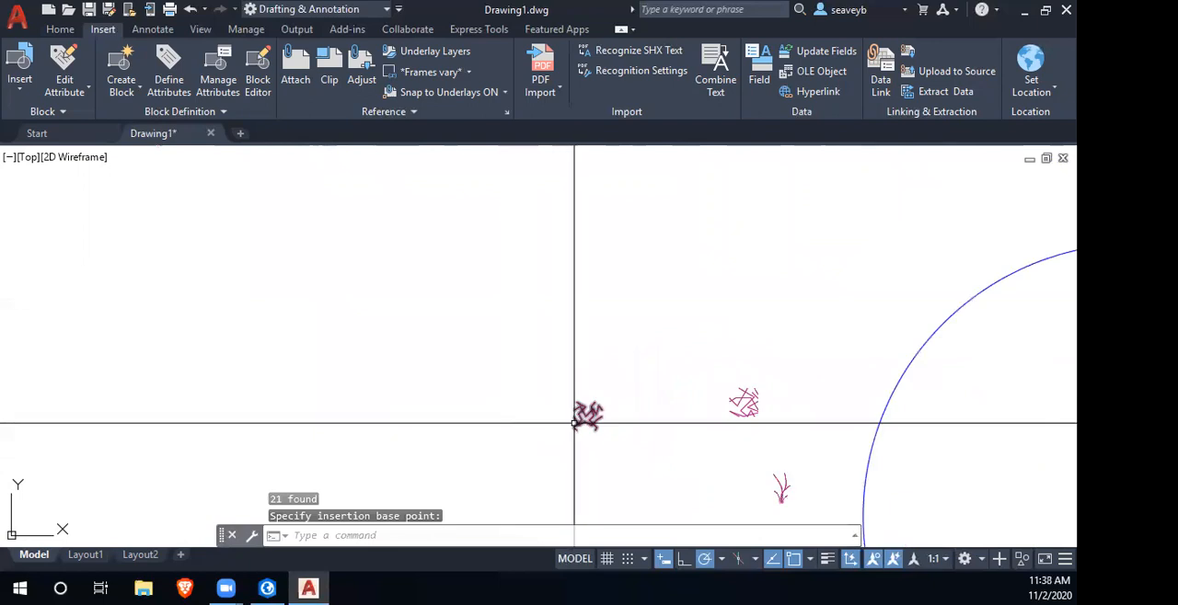
# - Start SuperHatch with the tile2 block and place it inside the blue circle at scale 1 and rotation 0
pyautogui.scroll(6, 429, 307)
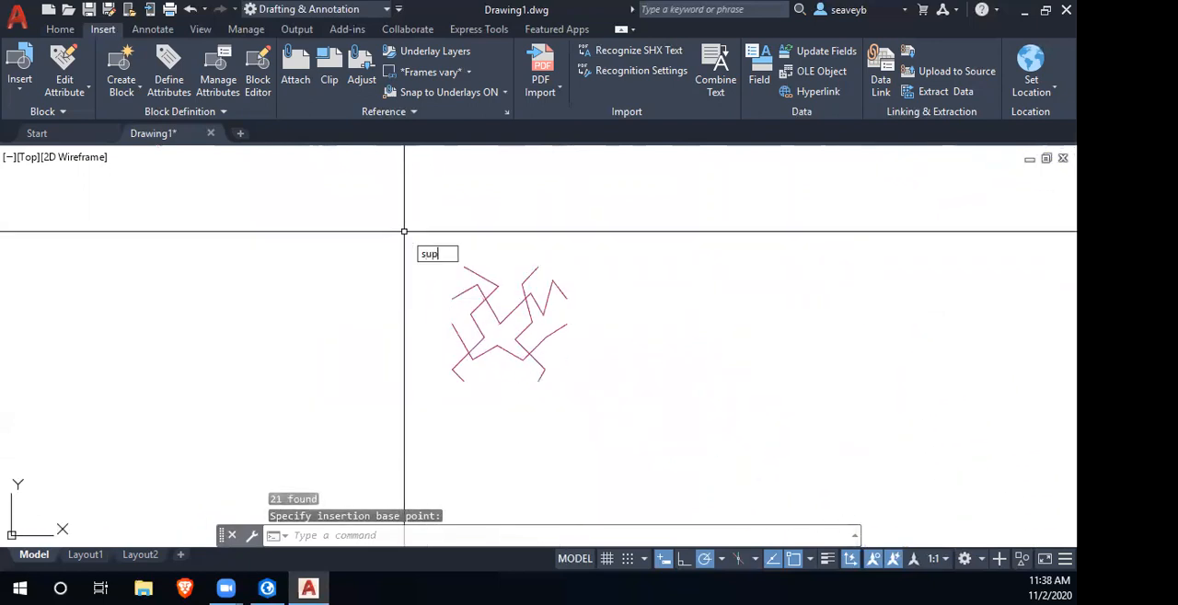
pyautogui.press('Return')
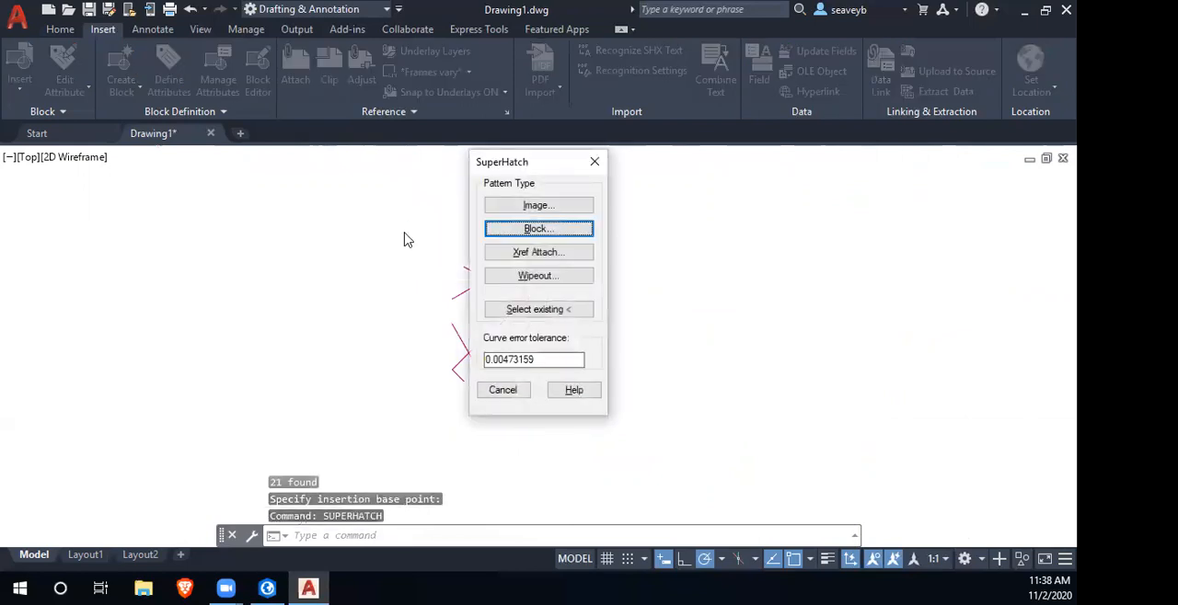
pyautogui.click(529, 230)
pyautogui.click(472, 381)
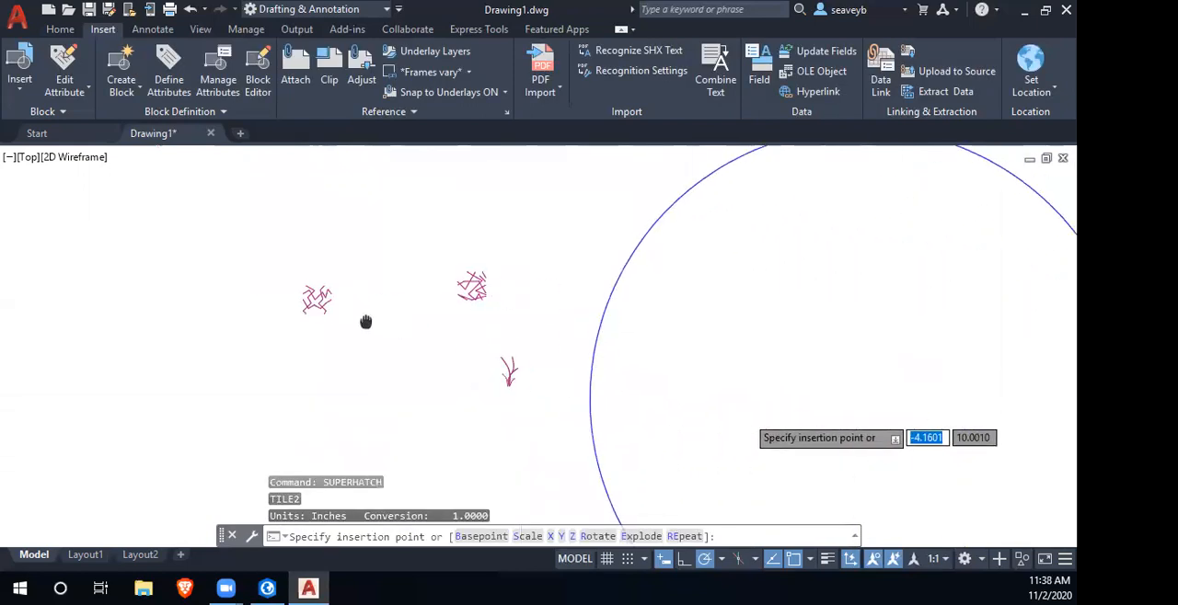
pyautogui.scroll(-3, 507, 368)
pyautogui.click(630, 415)
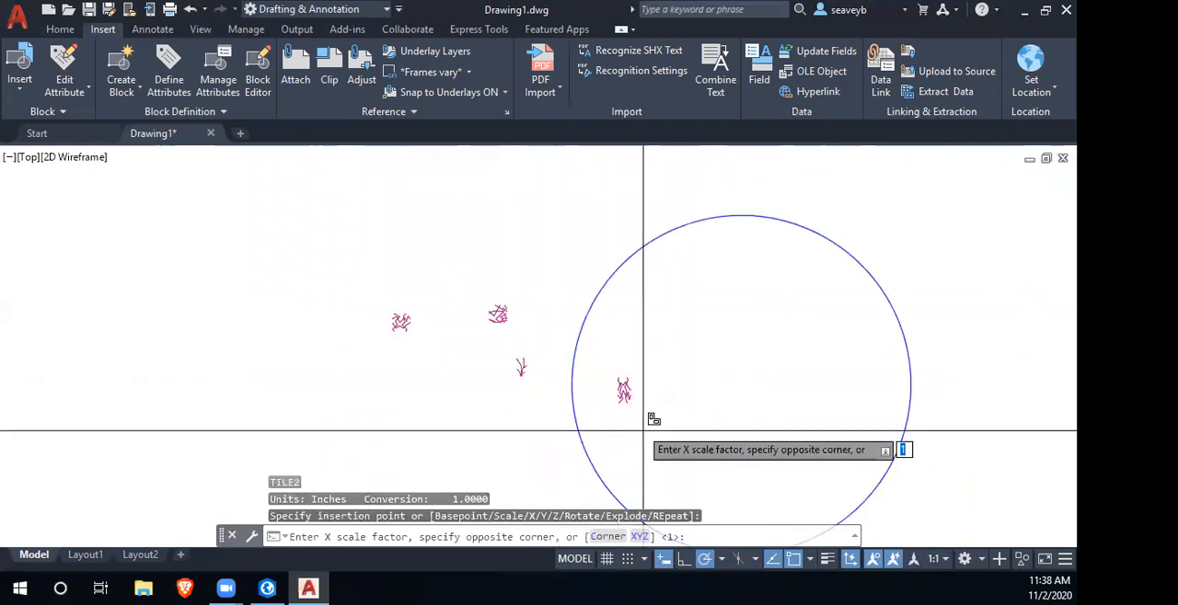
pyautogui.press('Return')
pyautogui.press('Return')
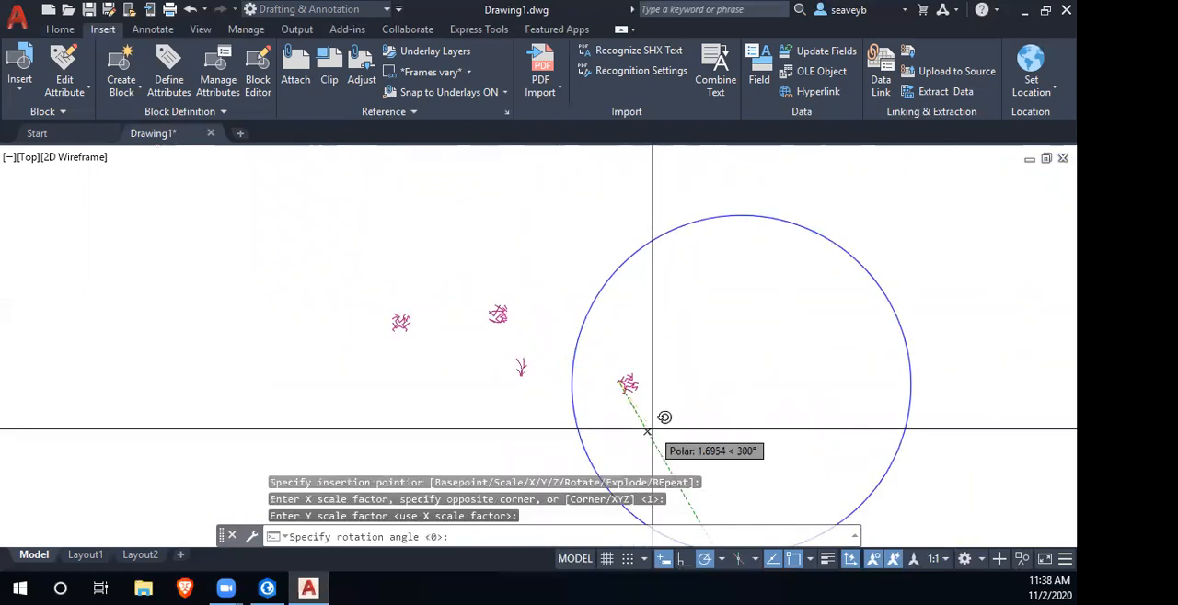
pyautogui.press('Return')
# - Accept the default rectangle around the block as the tile spacing and fill the blue circle with the repeated pattern
pyautogui.press('Return')
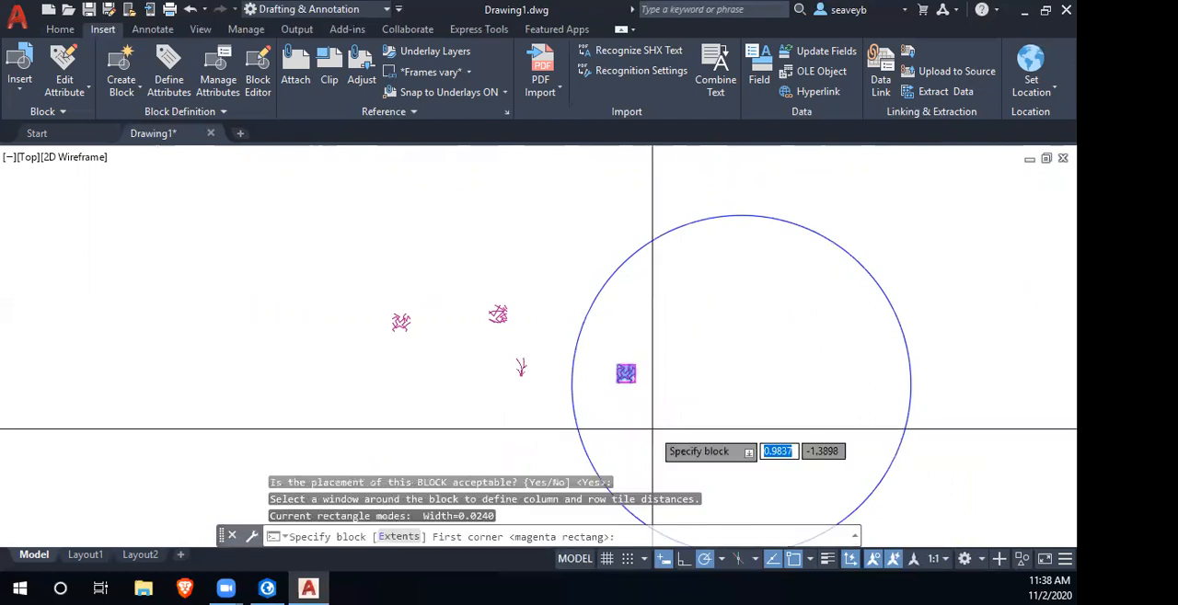
pyautogui.press('Return')
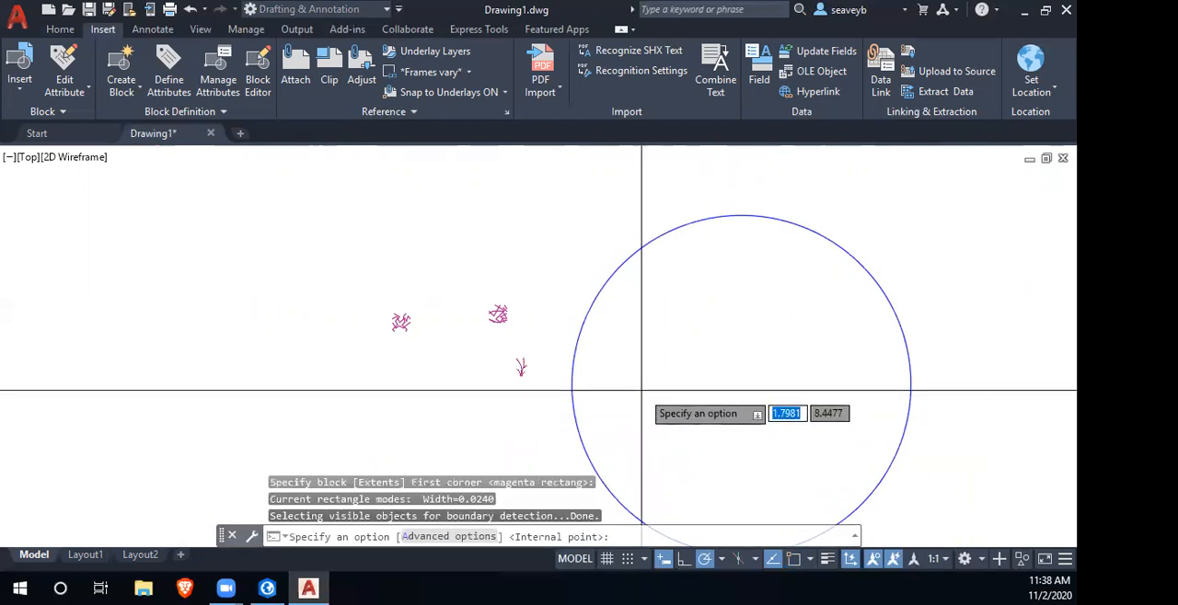
pyautogui.click(642, 392)
pyautogui.click(683, 435)
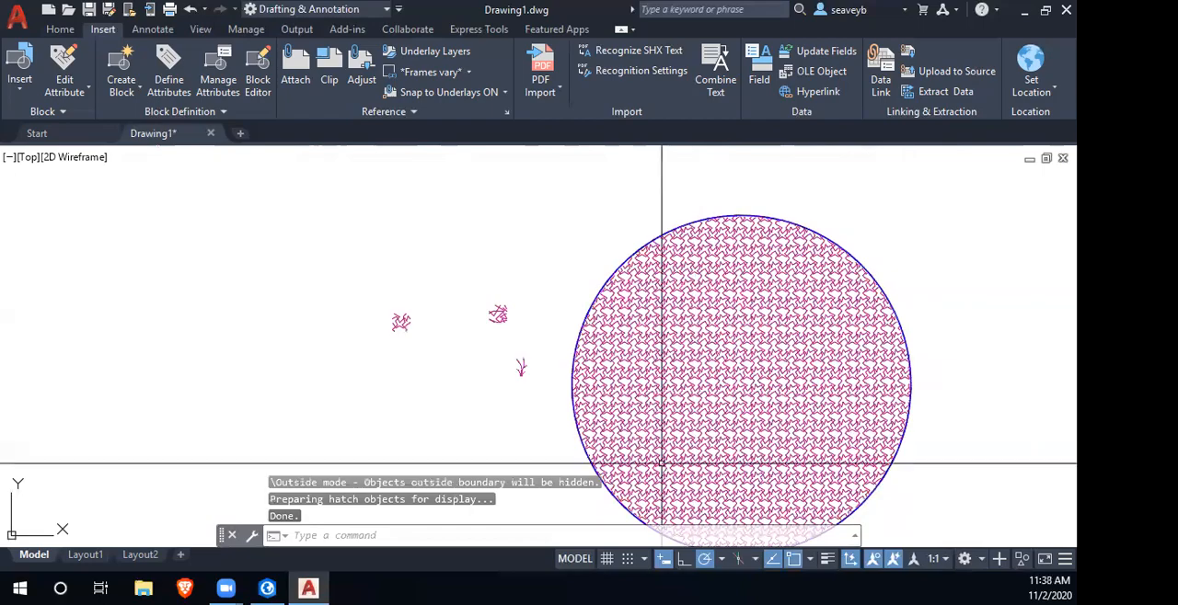
pyautogui.scroll(5, 713, 400)
pyautogui.moveTo(838, 446); pyautogui.dragTo(579, 256)
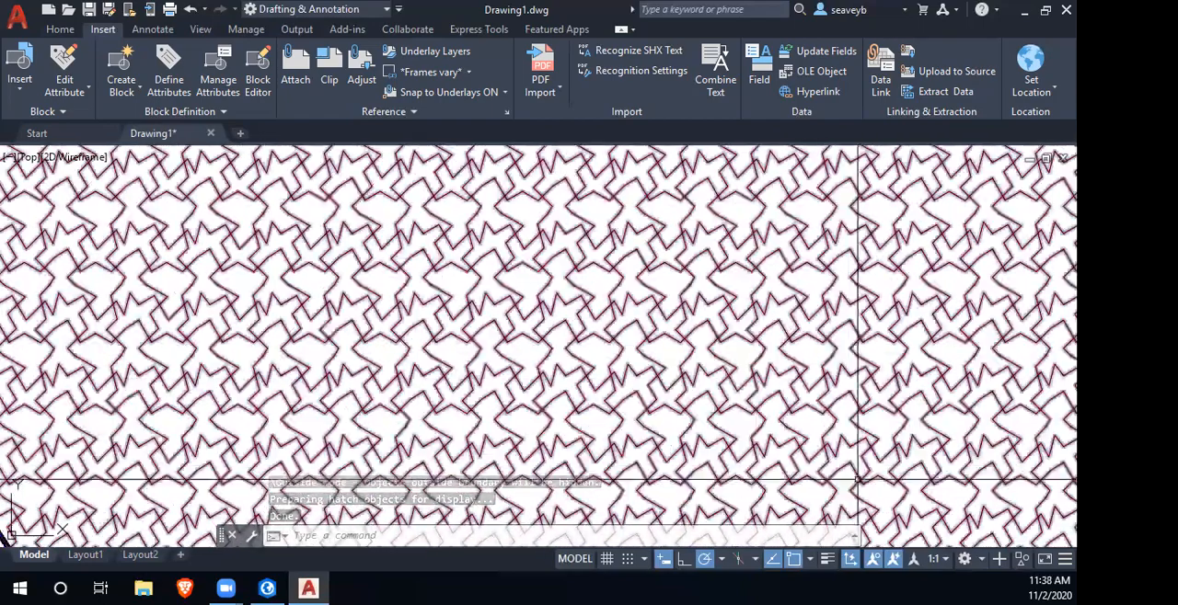